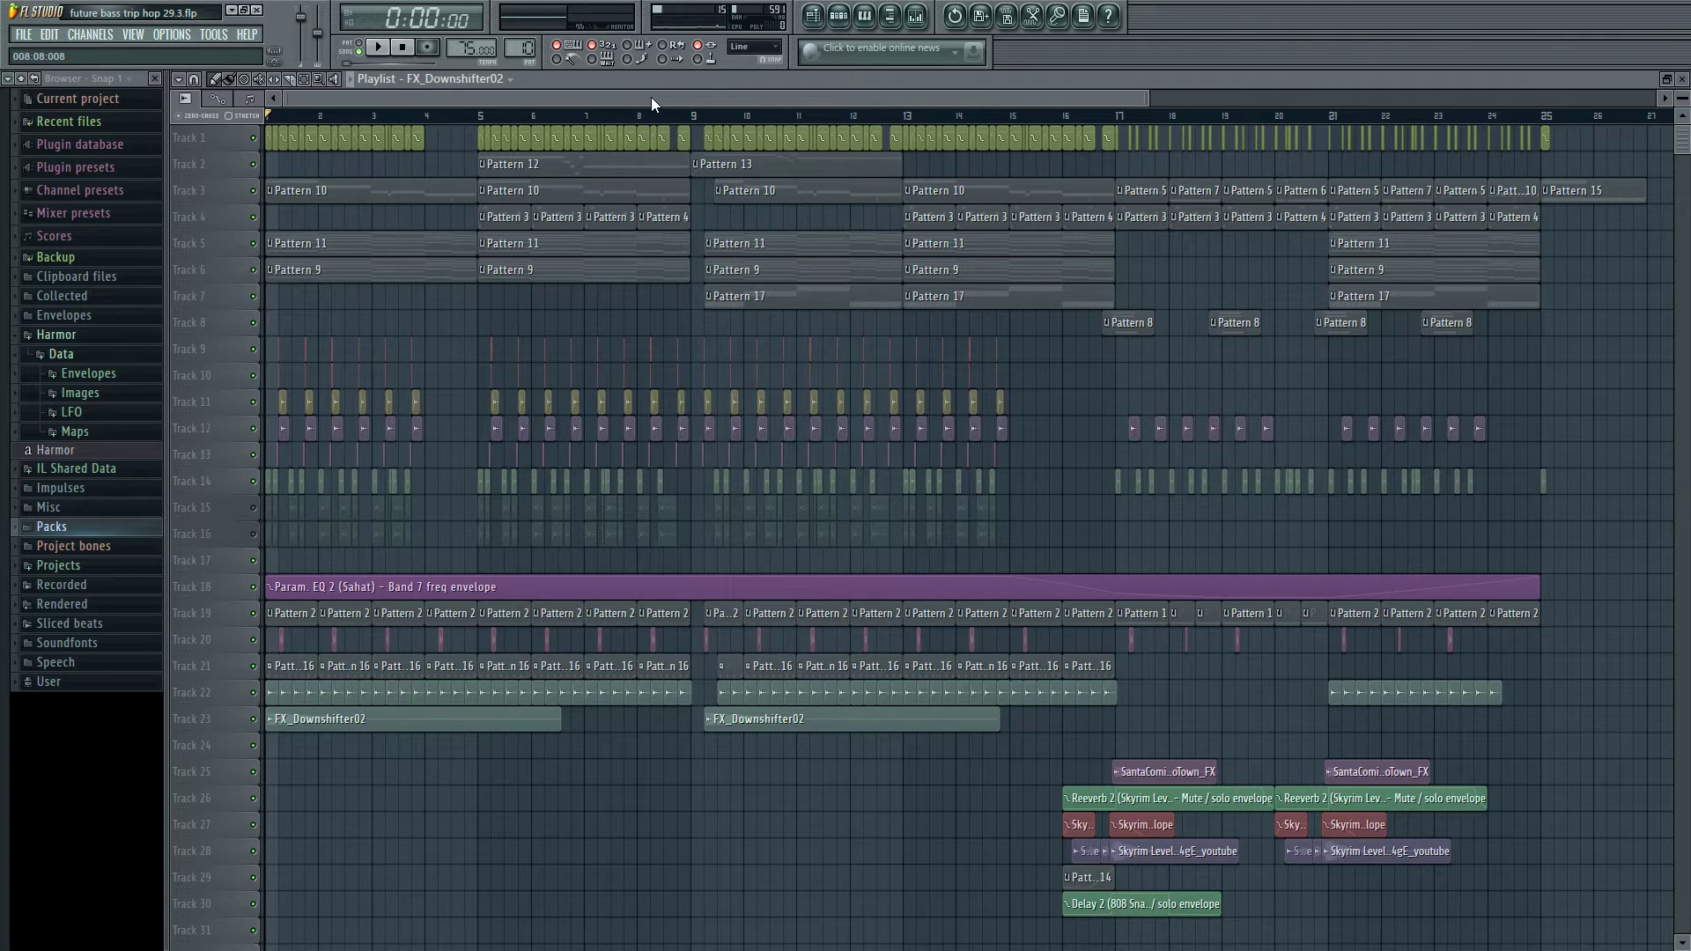
- Look over the full playlist arrangement, play the song from bar 1, and stop playback
{"action": "scroll", "coordinate": [710, 450], "scroll_direction": "down", "scroll_amount": 5}
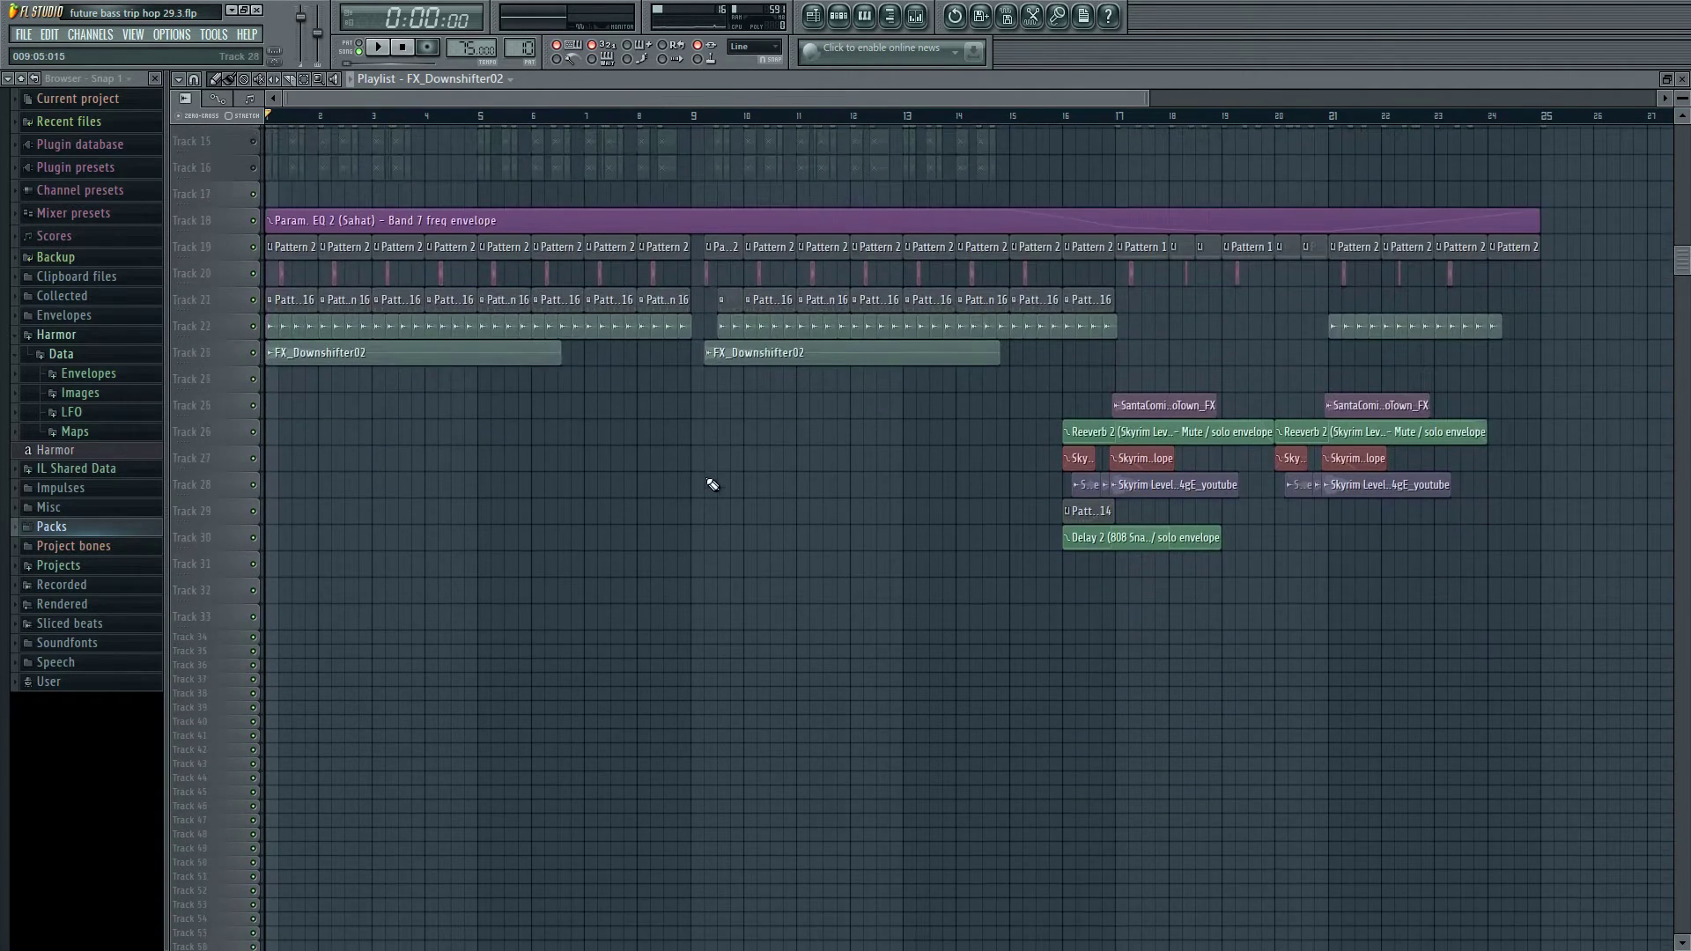
{"action": "scroll", "coordinate": [712, 484], "scroll_direction": "down", "scroll_amount": 2}
{"action": "scroll", "coordinate": [705, 481], "scroll_direction": "up", "scroll_amount": 7}
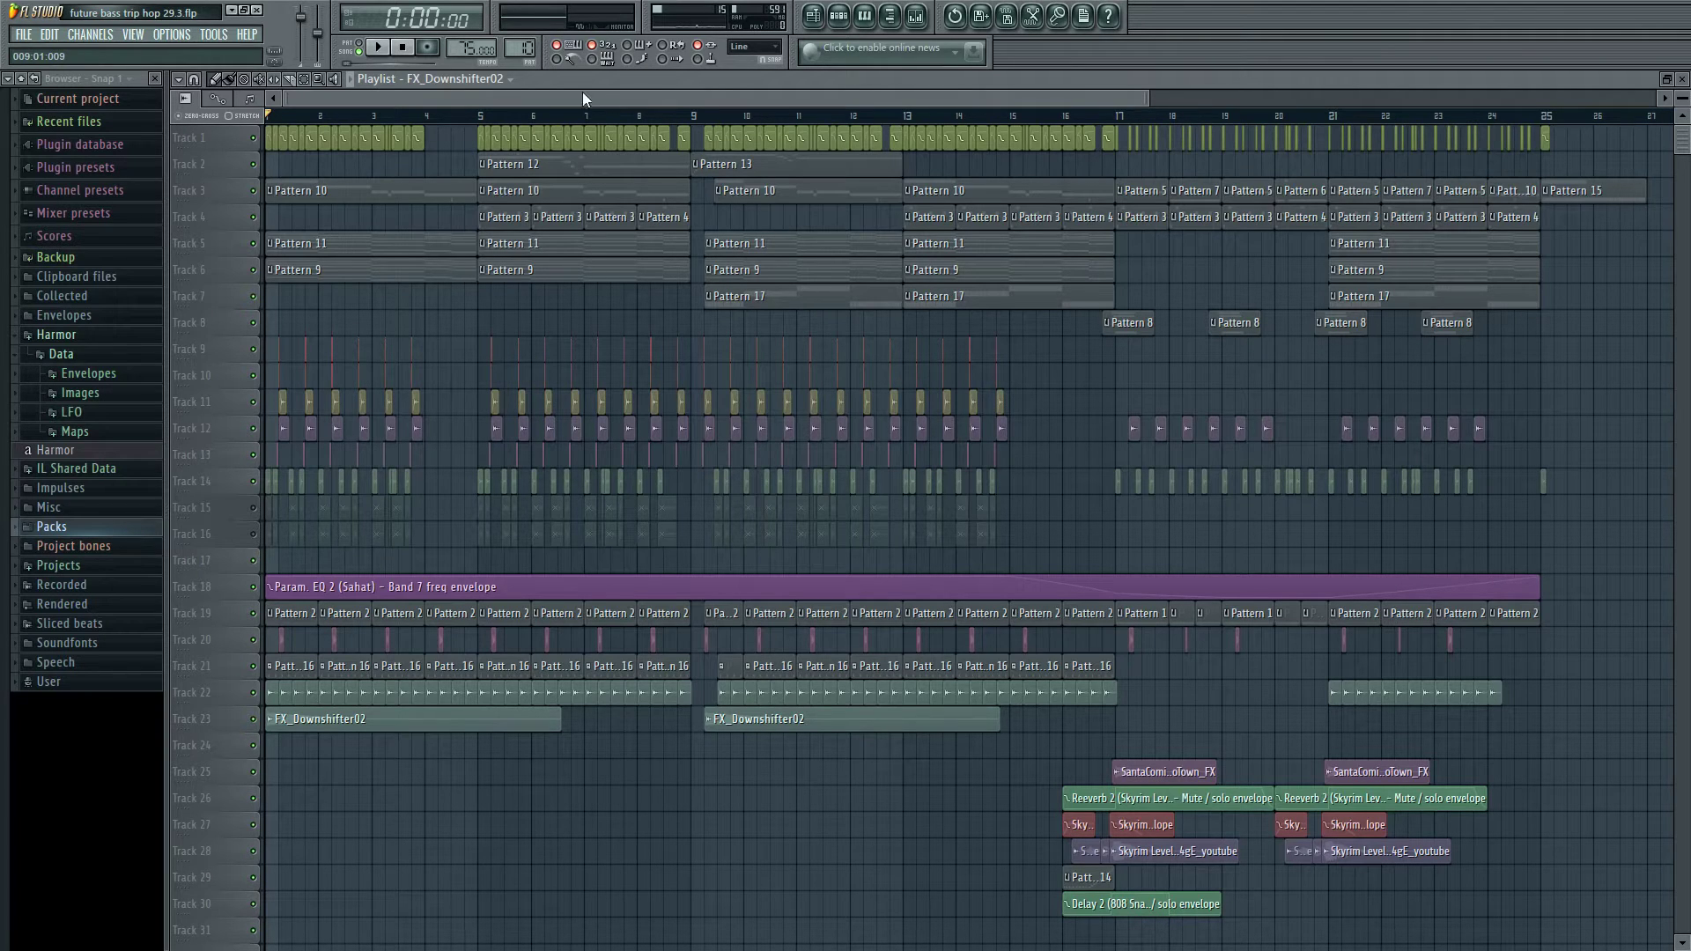
{"action": "left_click", "coordinate": [377, 47]}
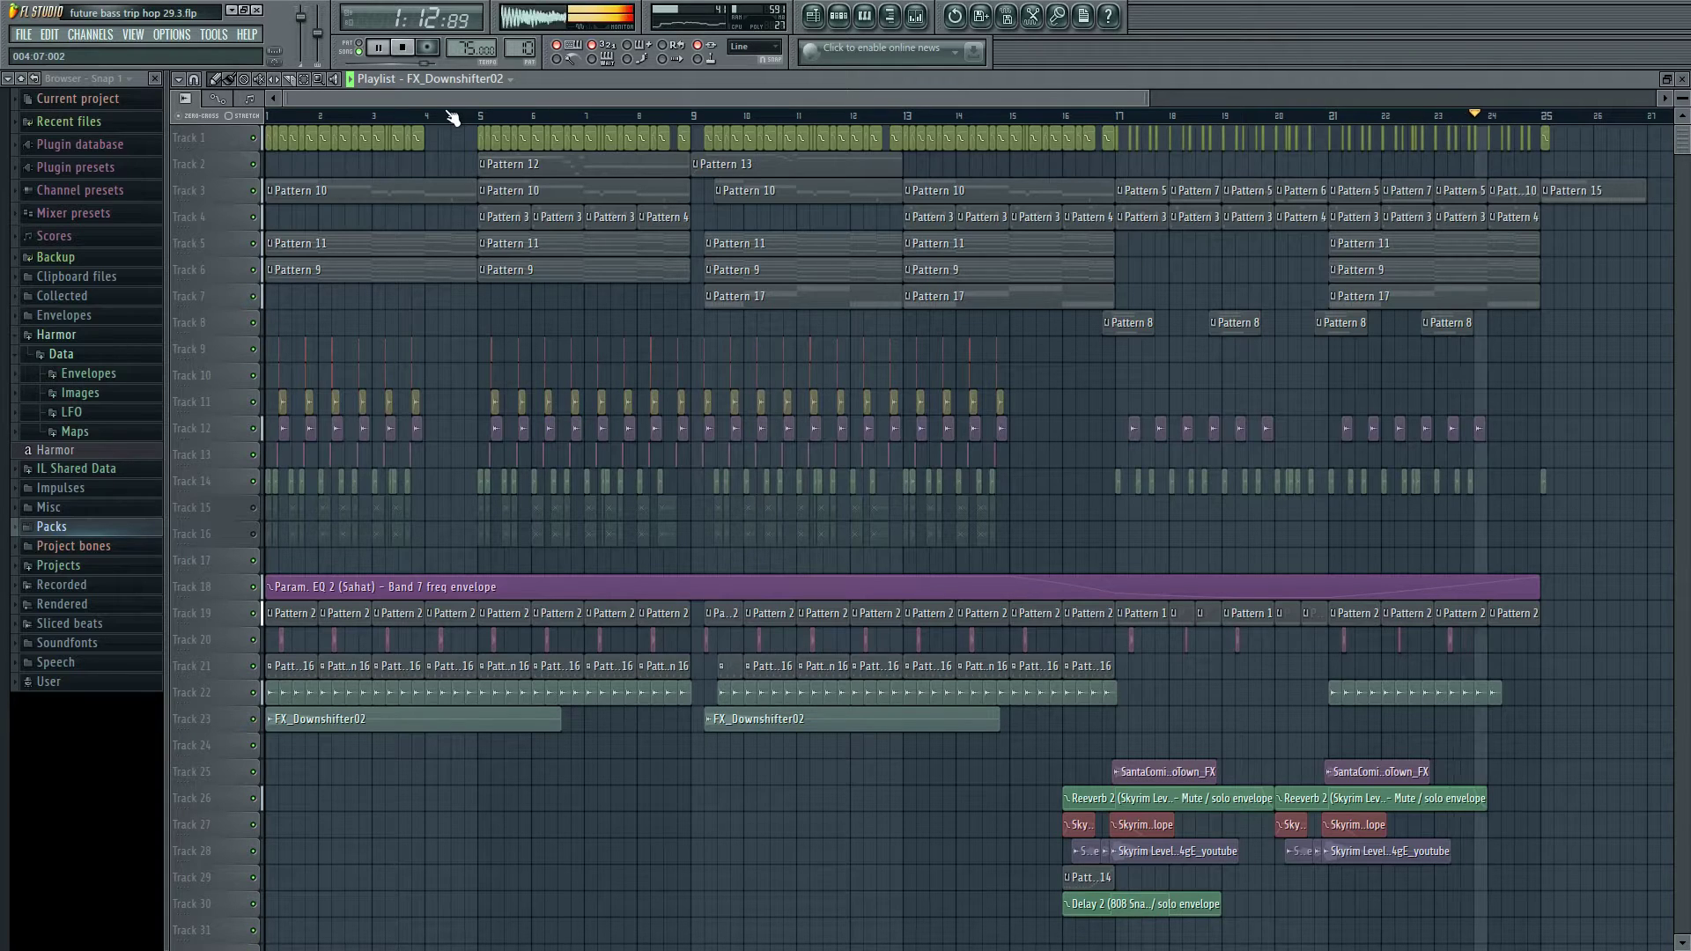
{"action": "left_click", "coordinate": [403, 48]}
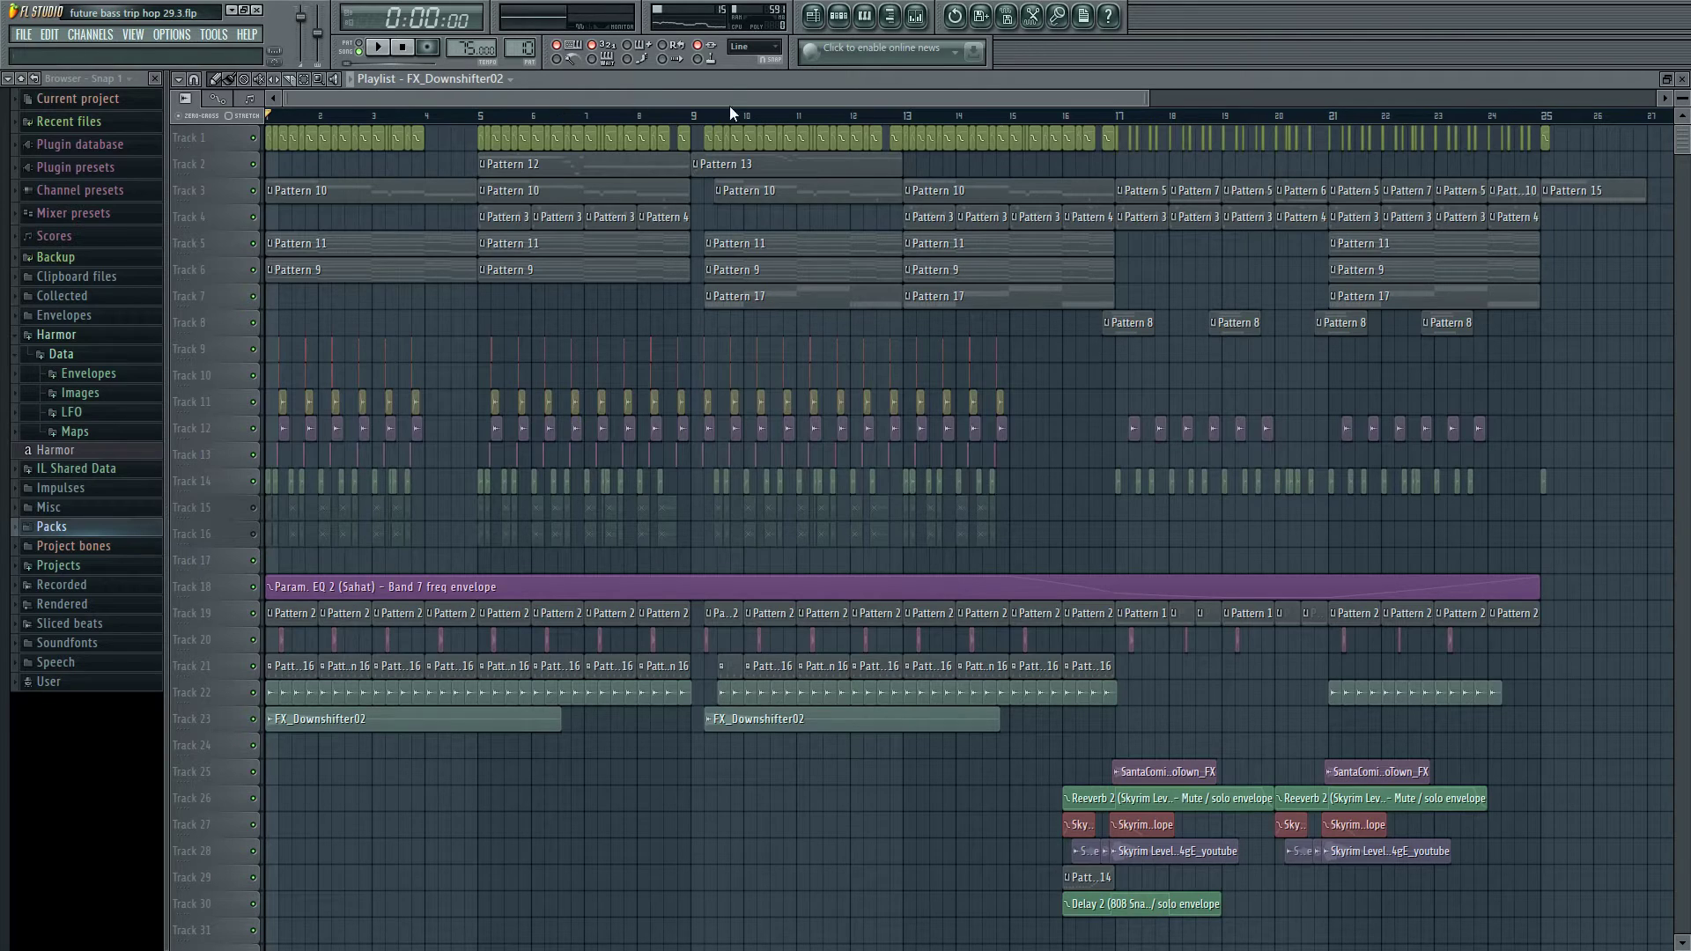
- Place the playhead at bar 17, play that section, and stop playback
{"action": "left_click", "coordinate": [1123, 117]}
{"action": "scroll", "coordinate": [1119, 128], "scroll_direction": "up", "scroll_amount": 5}
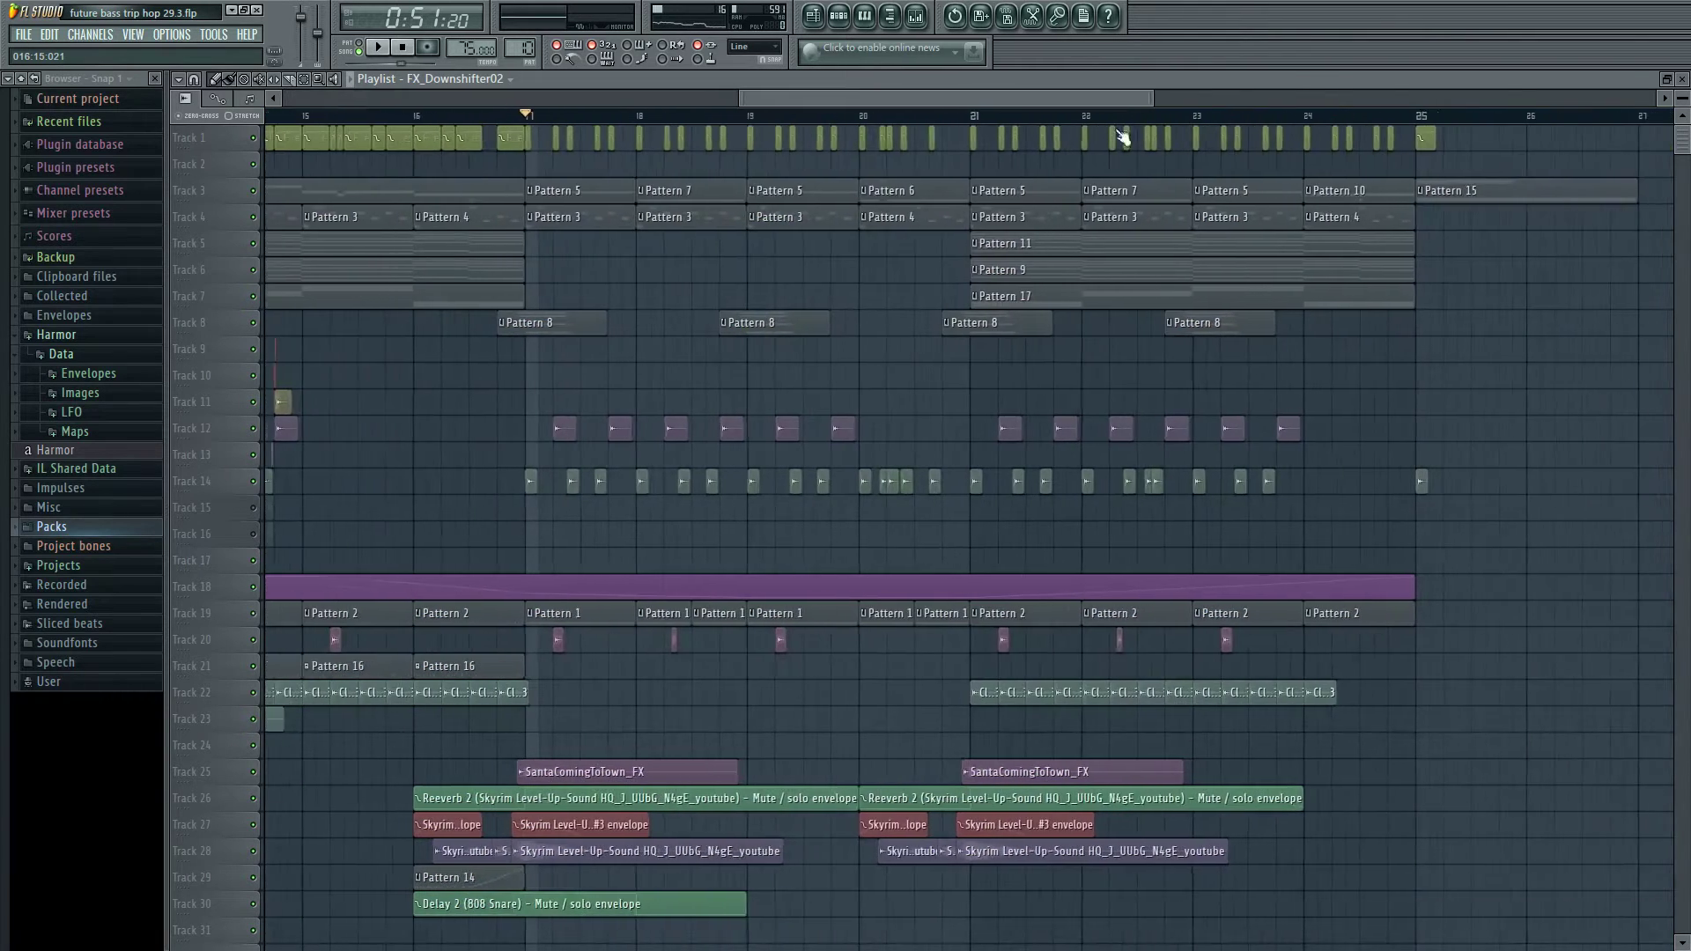
{"action": "key", "text": "space"}
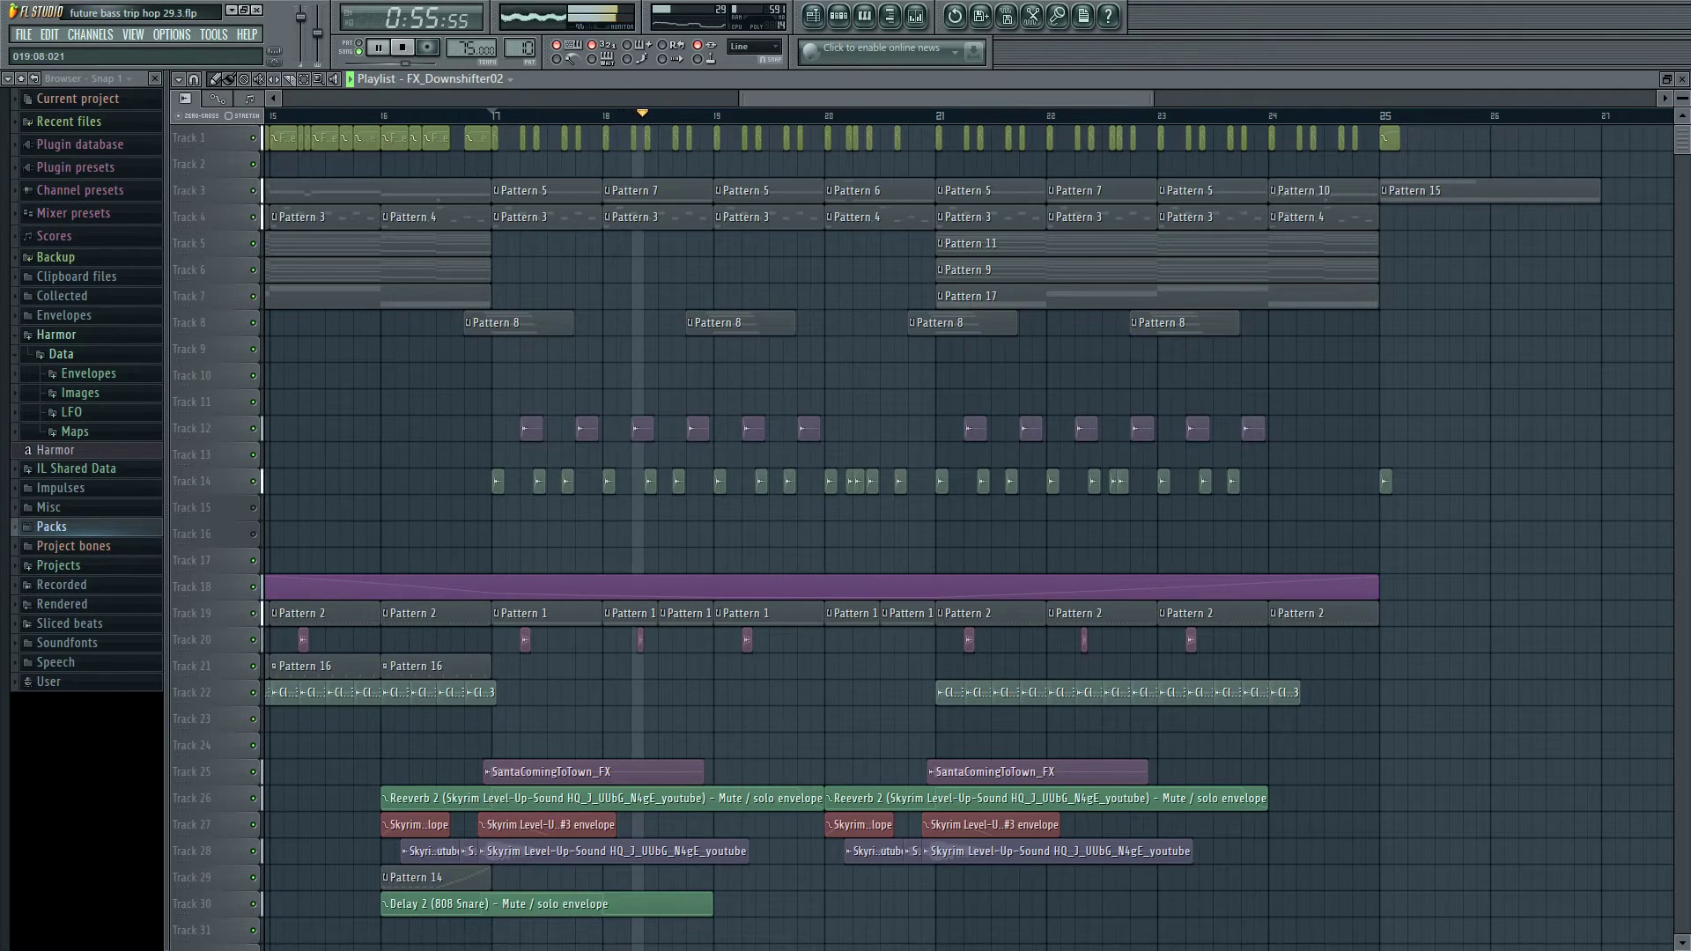
{"action": "scroll", "coordinate": [775, 95], "scroll_direction": "down", "scroll_amount": 4}
{"action": "key", "text": "space"}
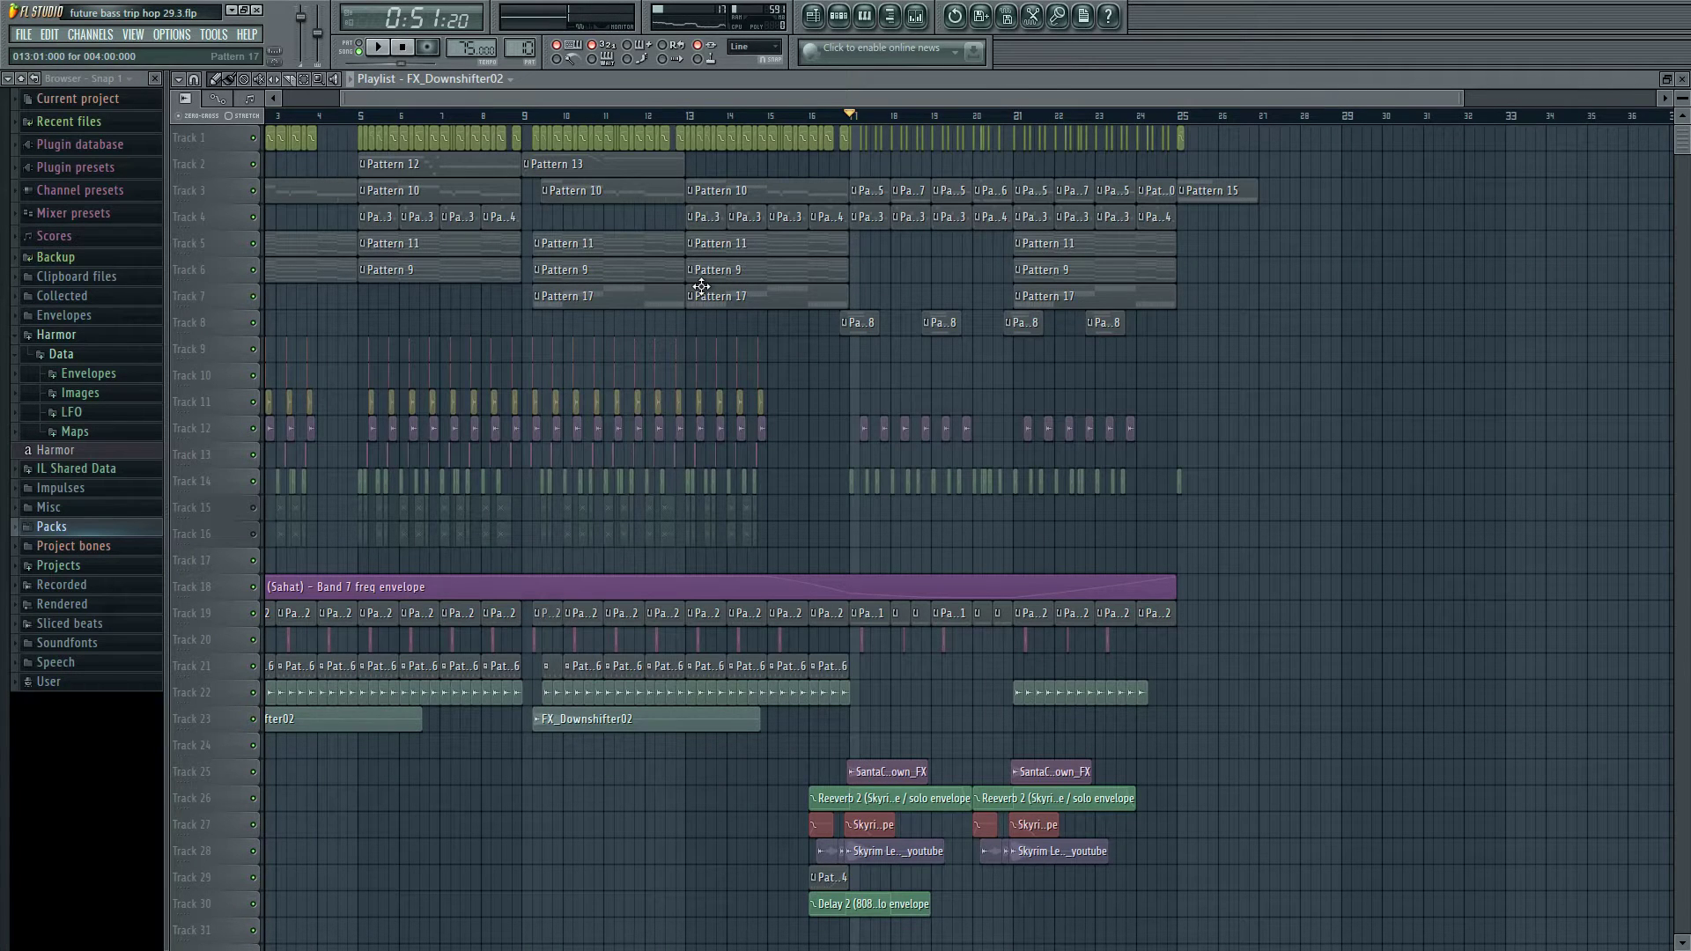
- Return the playhead to bar 1 of the playlist
{"action": "scroll", "coordinate": [636, 96], "scroll_direction": "up", "scroll_amount": 2}
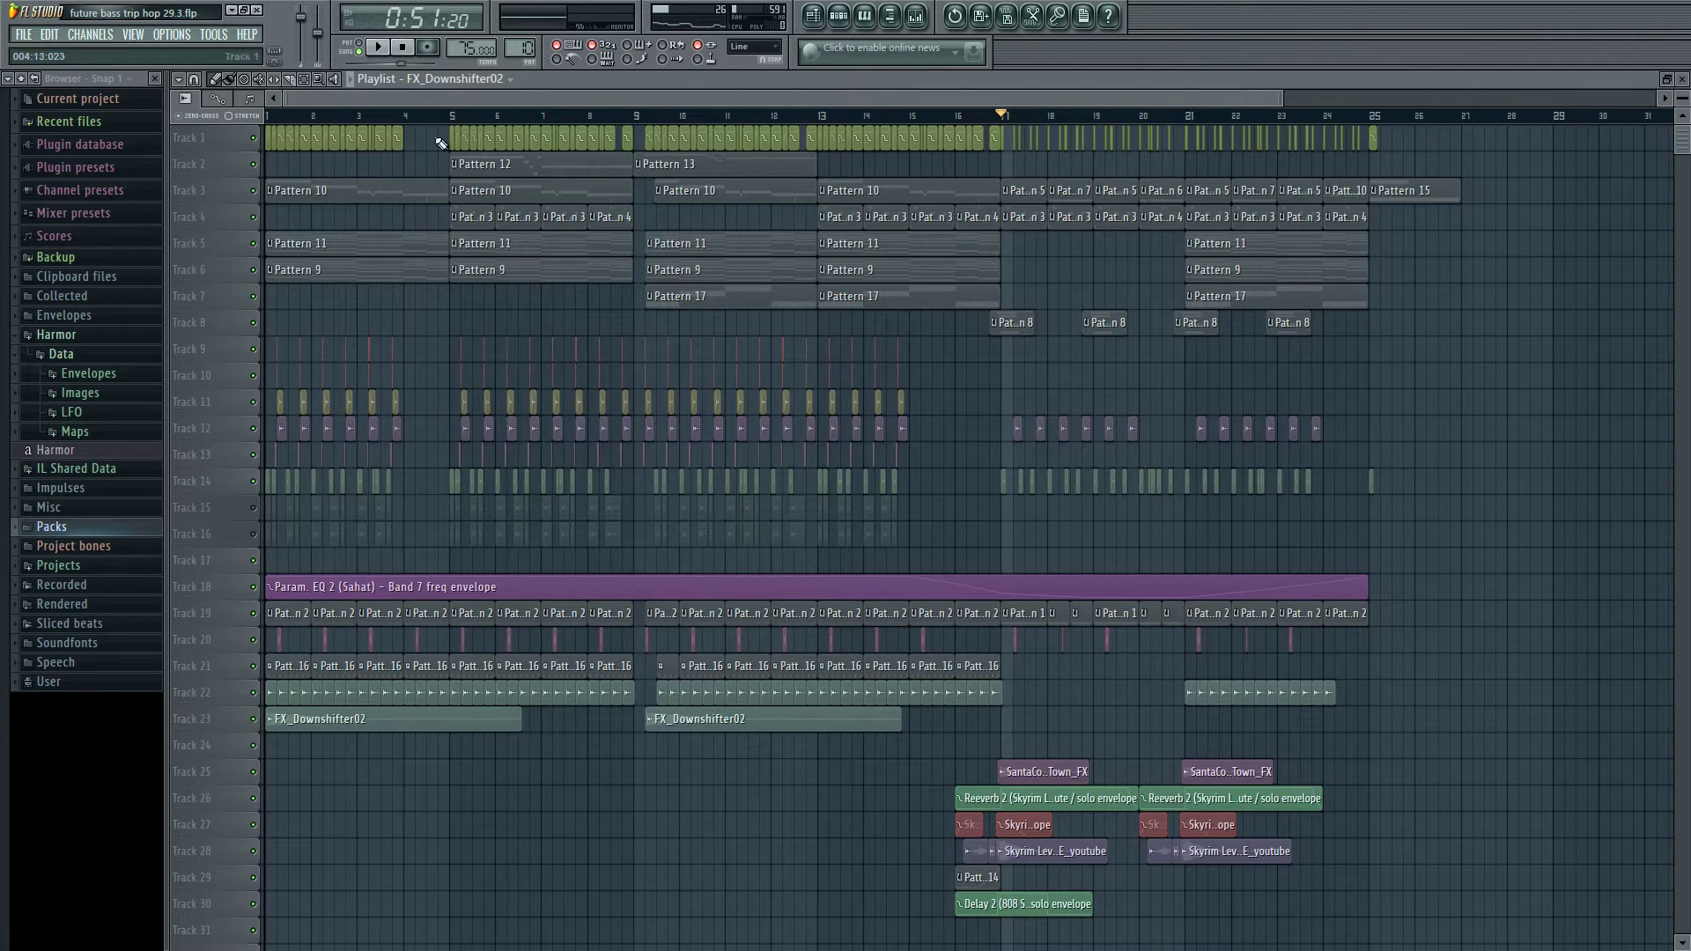
{"action": "scroll", "coordinate": [329, 94], "scroll_direction": "up", "scroll_amount": 1}
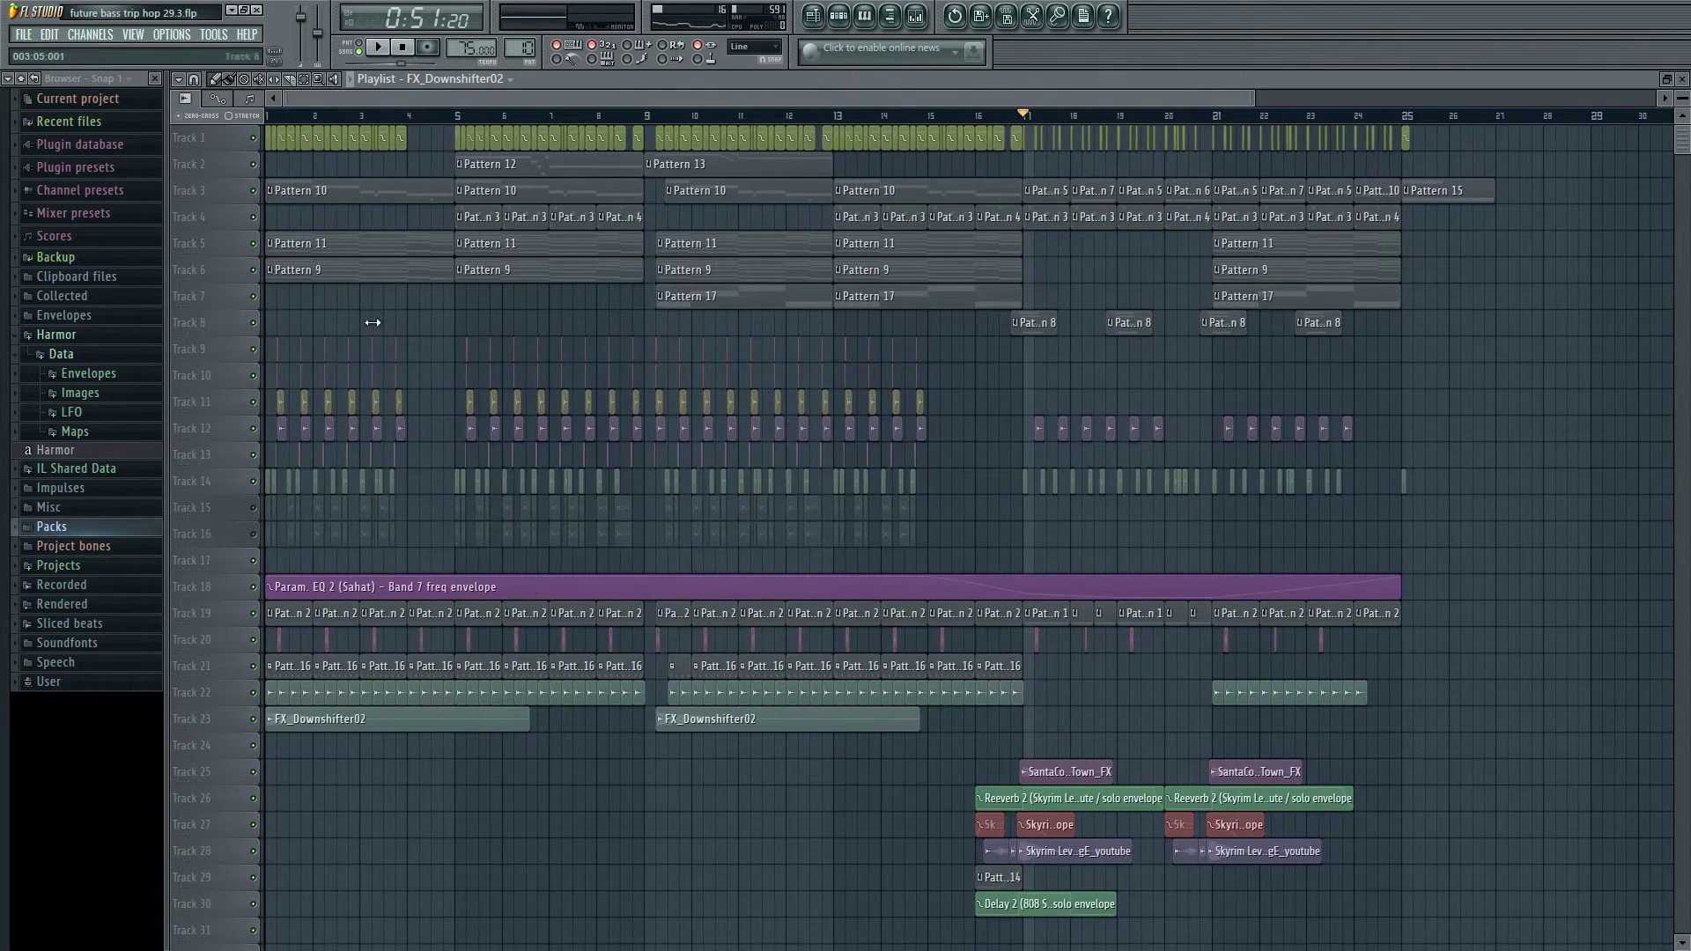
{"action": "scroll", "coordinate": [374, 335], "scroll_direction": "down", "scroll_amount": 3}
{"action": "scroll", "coordinate": [376, 349], "scroll_direction": "up", "scroll_amount": 5}
{"action": "scroll", "coordinate": [362, 117], "scroll_direction": "up", "scroll_amount": 1}
{"action": "left_click", "coordinate": [270, 117]}
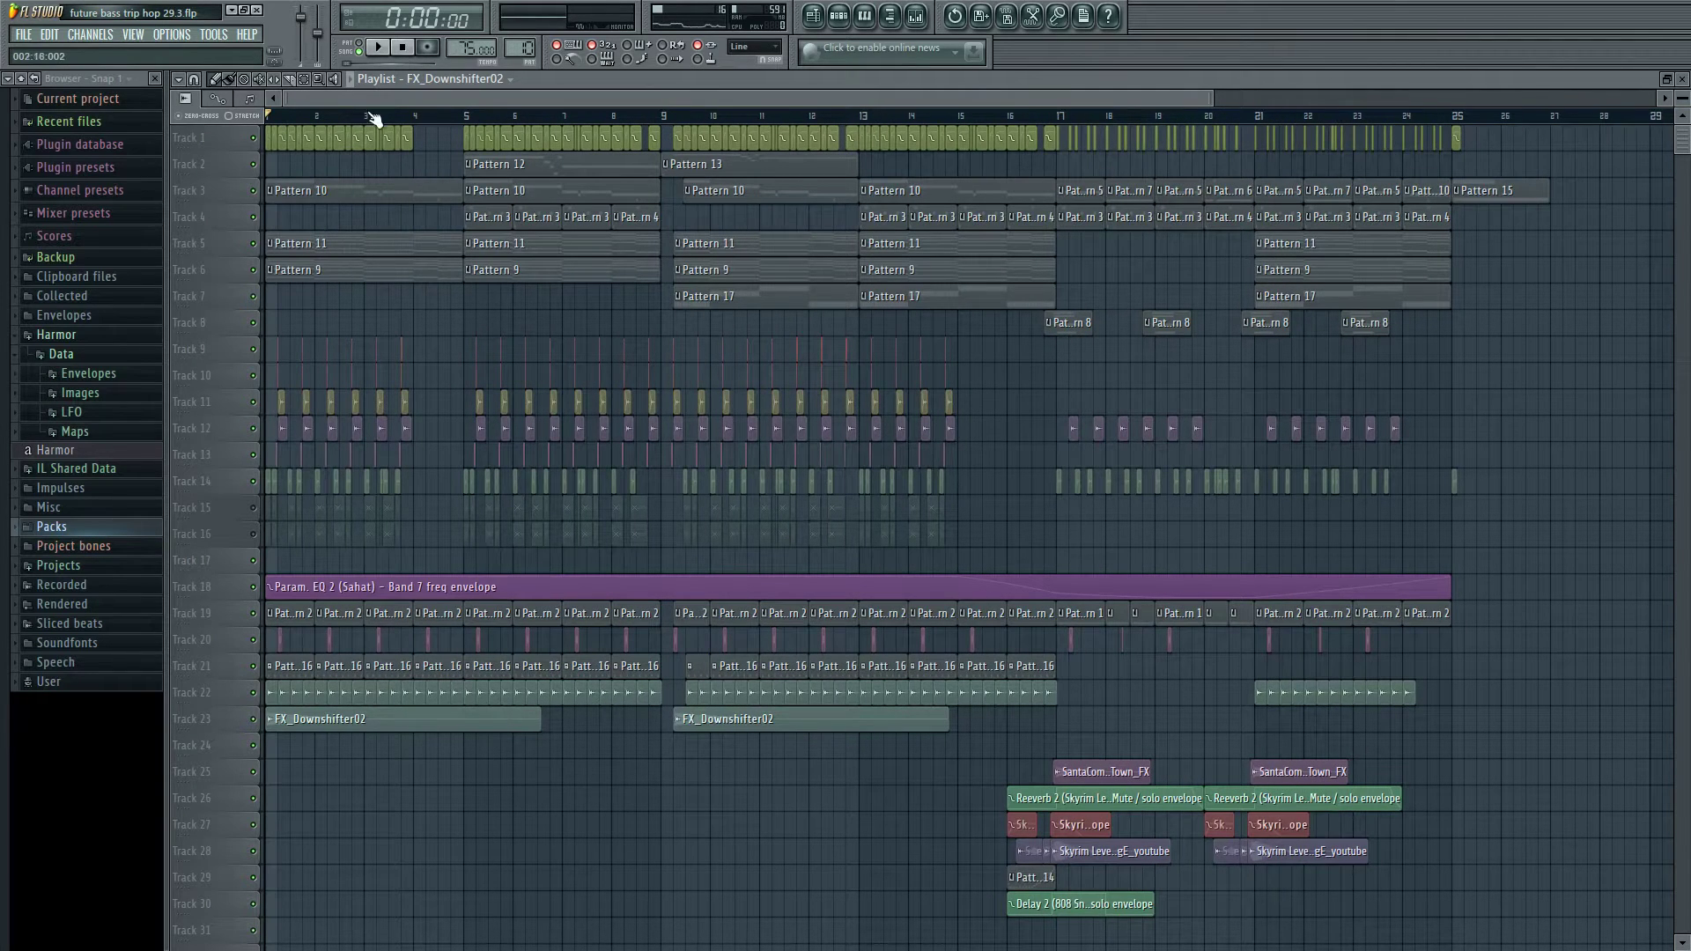
{"action": "scroll", "coordinate": [363, 102], "scroll_direction": "up", "scroll_amount": 1}
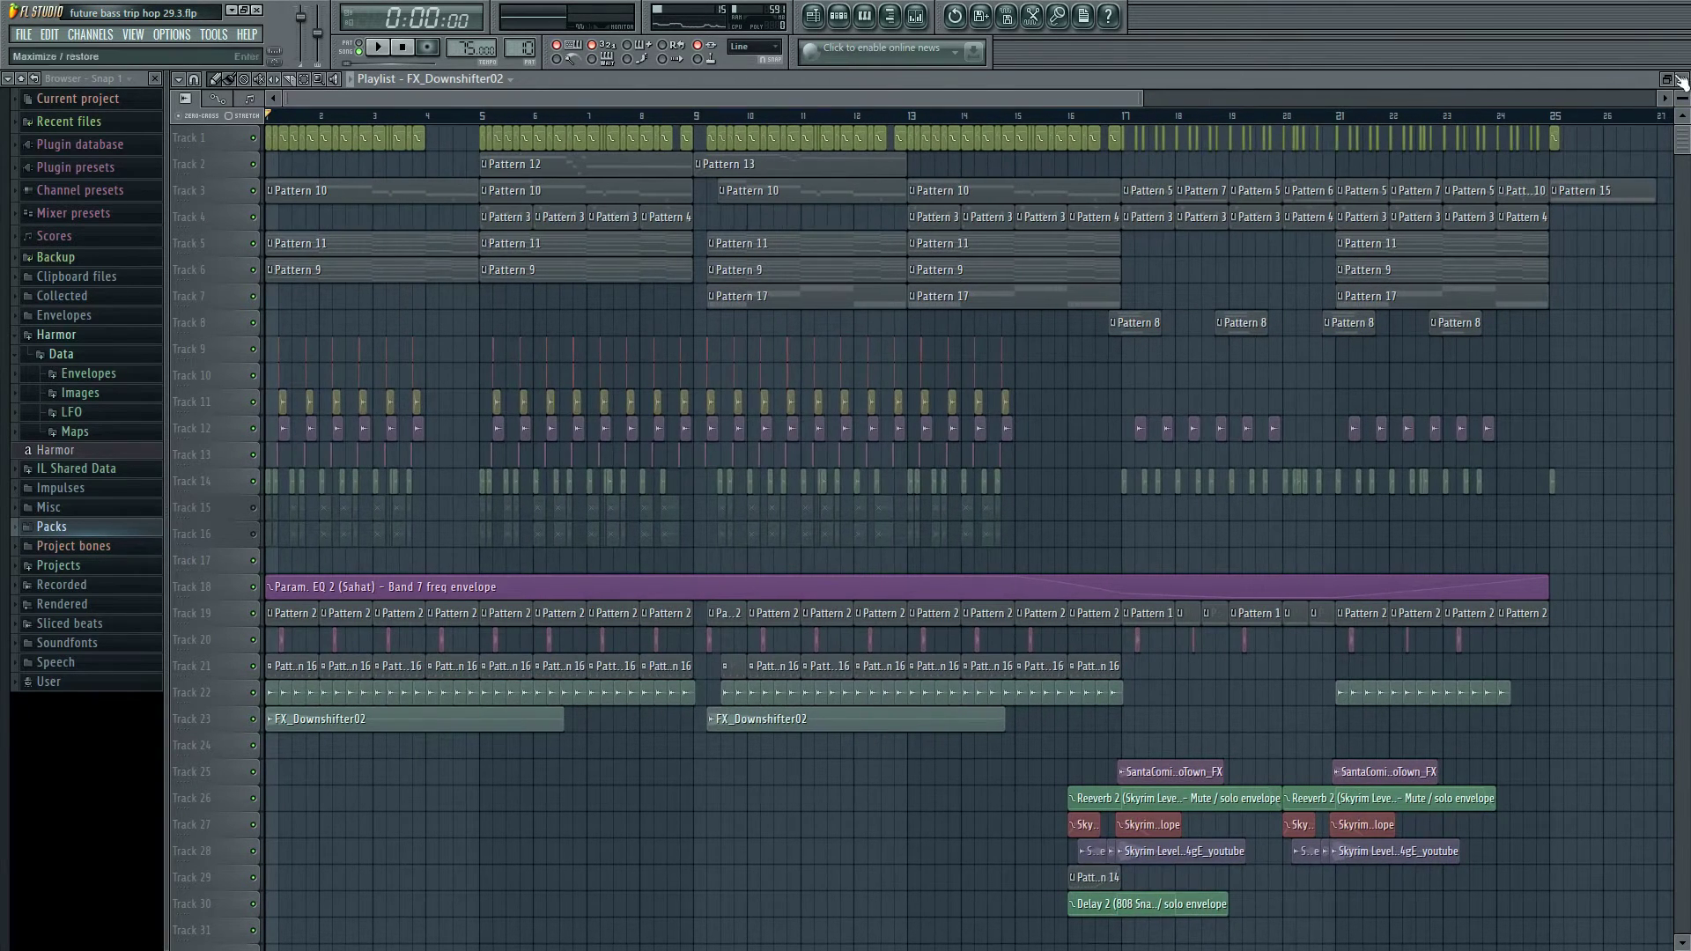
- Enlarge the playlist's track height and examine the waveforms of the drum tracks
{"action": "left_click_drag", "start_coordinate": [1681, 100], "coordinate": [1681, 163]}
{"action": "scroll", "coordinate": [1056, 299], "scroll_direction": "down", "scroll_amount": 6}
{"action": "scroll", "coordinate": [520, 102], "scroll_direction": "up", "scroll_amount": 4}
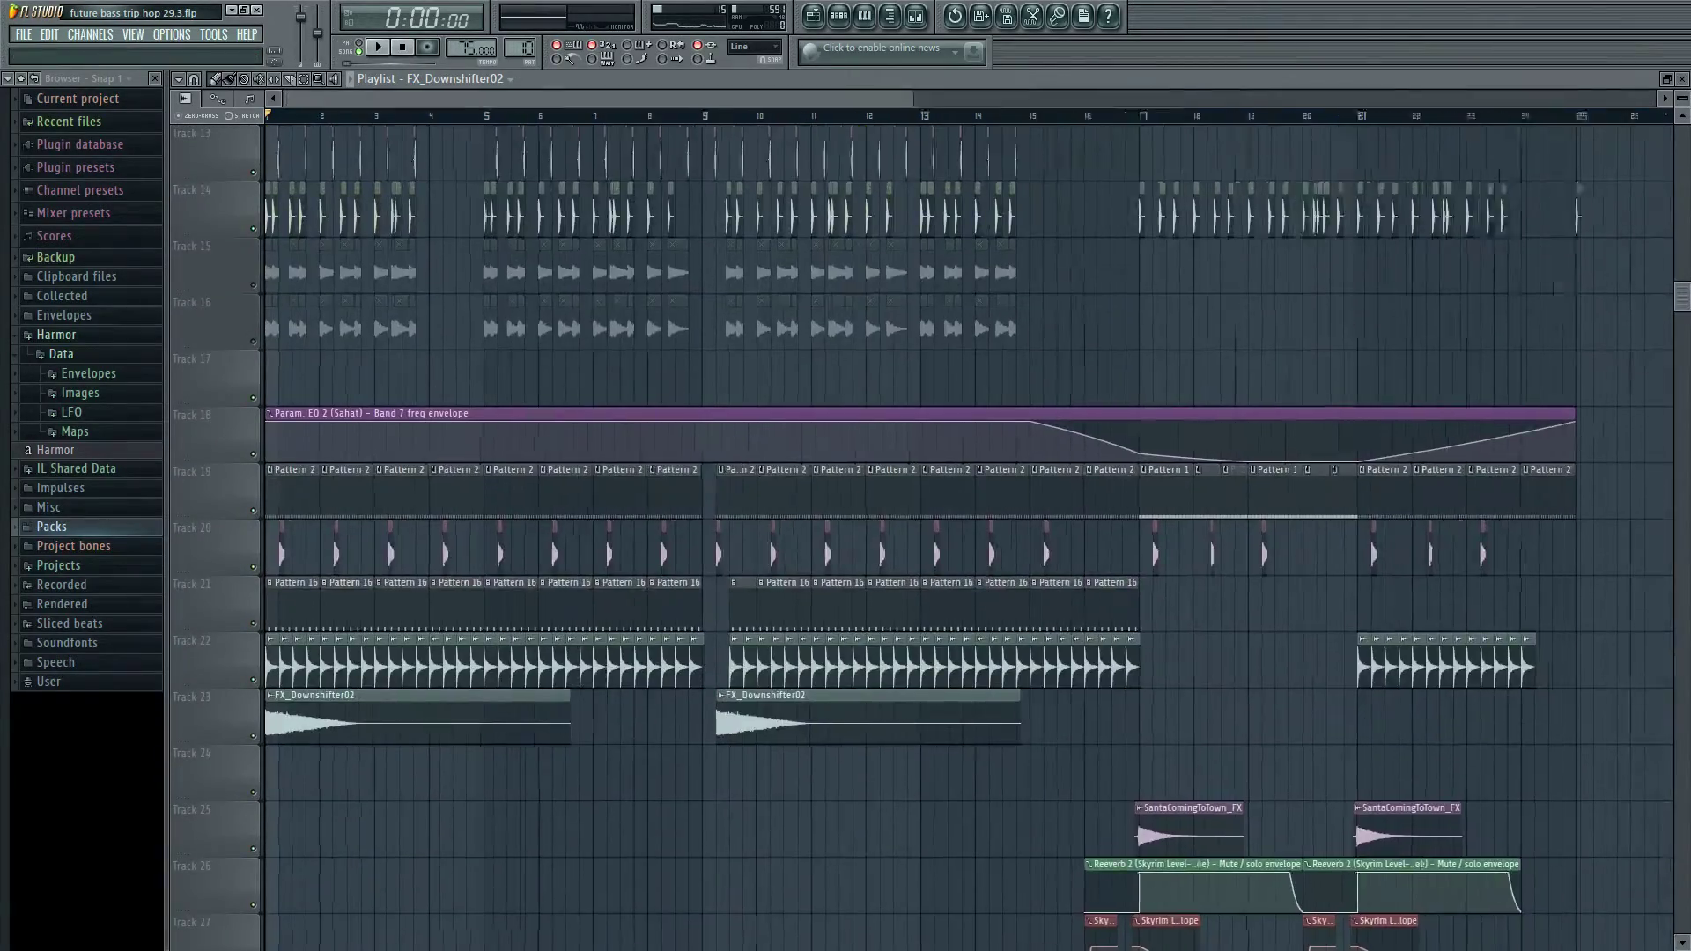
{"action": "scroll", "coordinate": [370, 423], "scroll_direction": "up", "scroll_amount": 5}
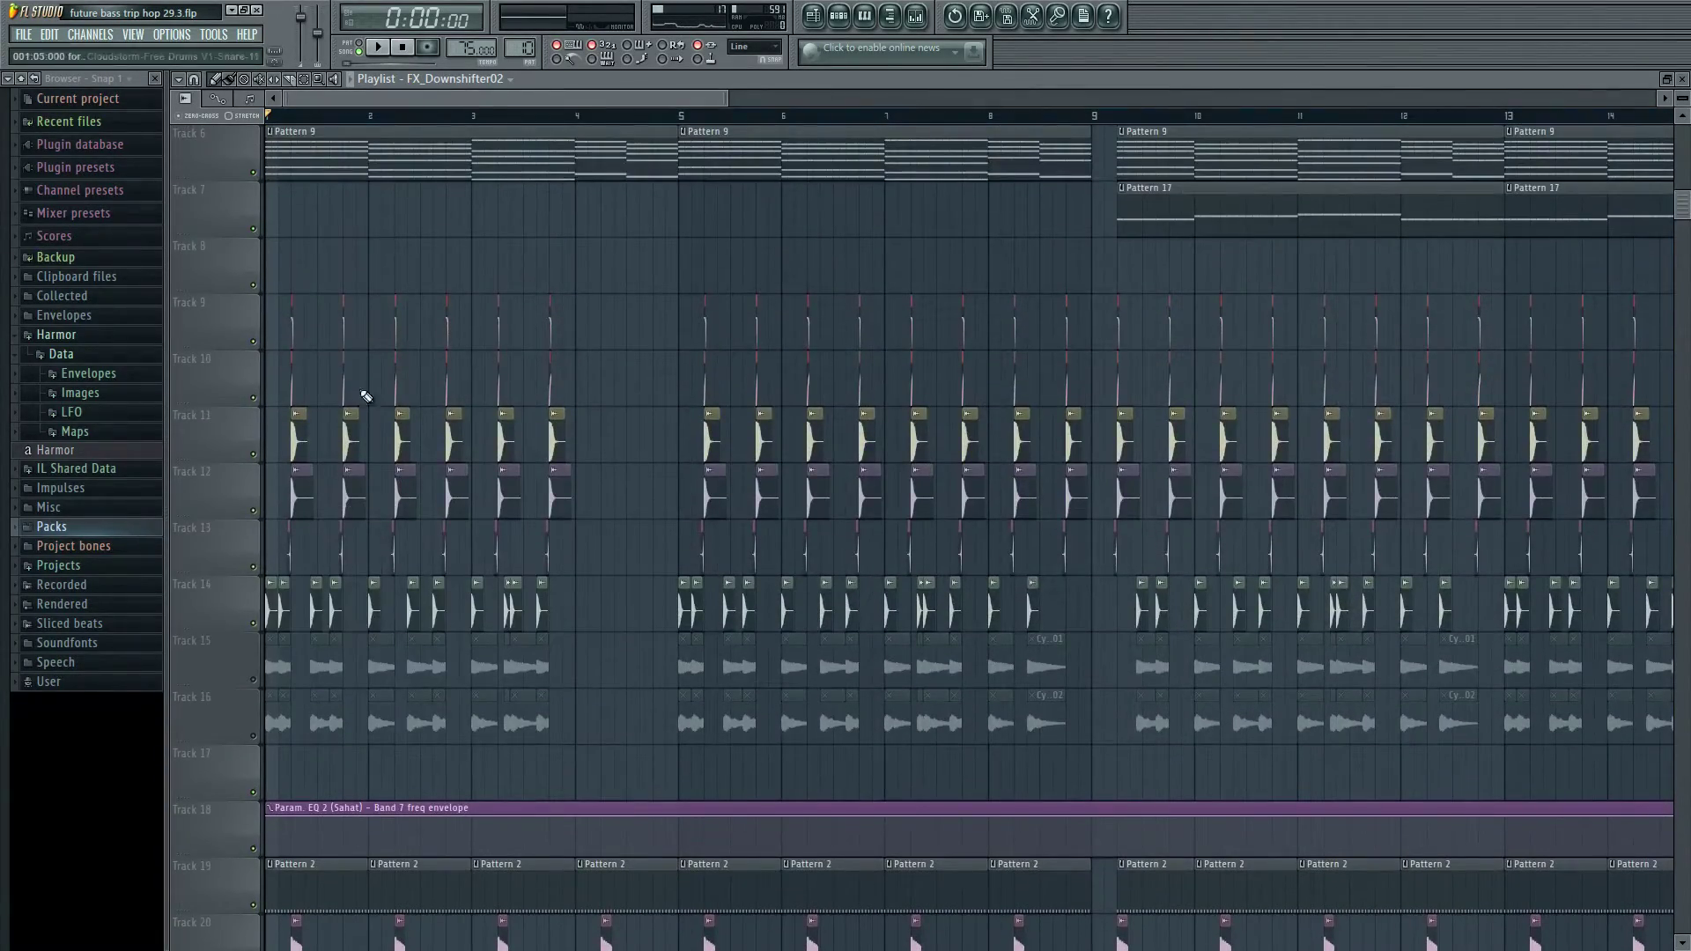
{"action": "scroll", "coordinate": [307, 592], "scroll_direction": "down", "scroll_amount": 2}
{"action": "scroll", "coordinate": [306, 592], "scroll_direction": "down", "scroll_amount": 1}
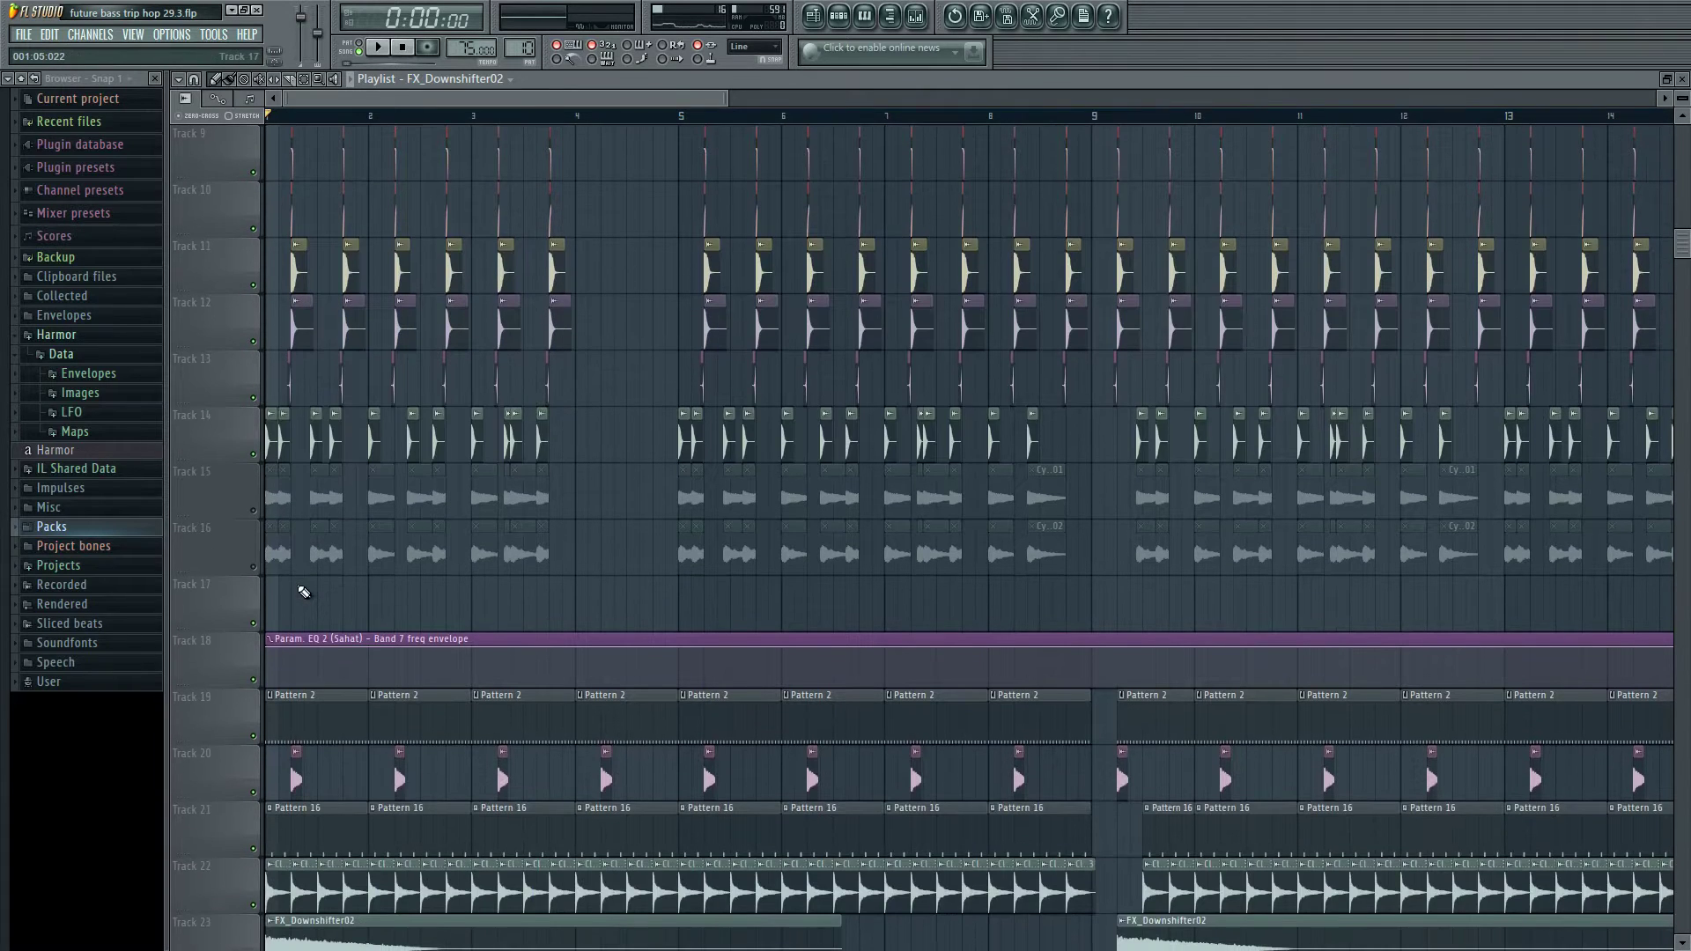
{"action": "scroll", "coordinate": [291, 577], "scroll_direction": "up", "scroll_amount": 3}
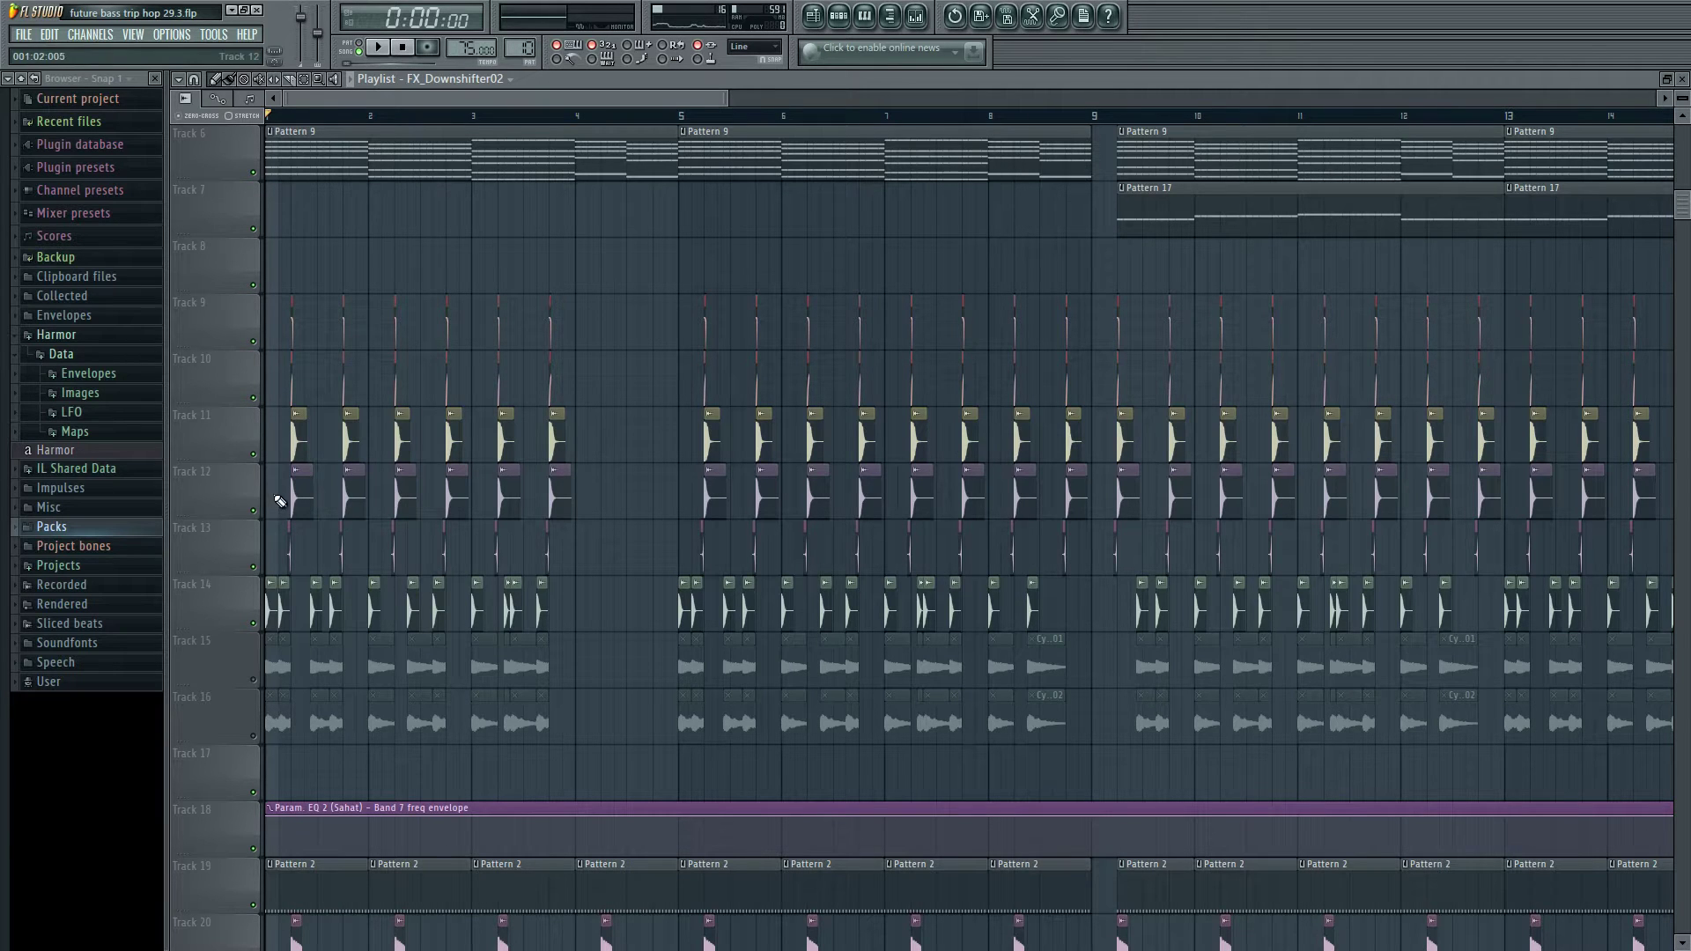
- Select the layered snare clips on Tracks 9 to 13 across bars 1 to 4 and clear the selection
{"action": "left_click_drag", "start_coordinate": [274, 516], "coordinate": [604, 290]}
{"action": "left_click", "coordinate": [581, 258]}
{"action": "right_click", "coordinate": [585, 265]}
{"action": "scroll", "coordinate": [397, 392], "scroll_direction": "down", "scroll_amount": 3}
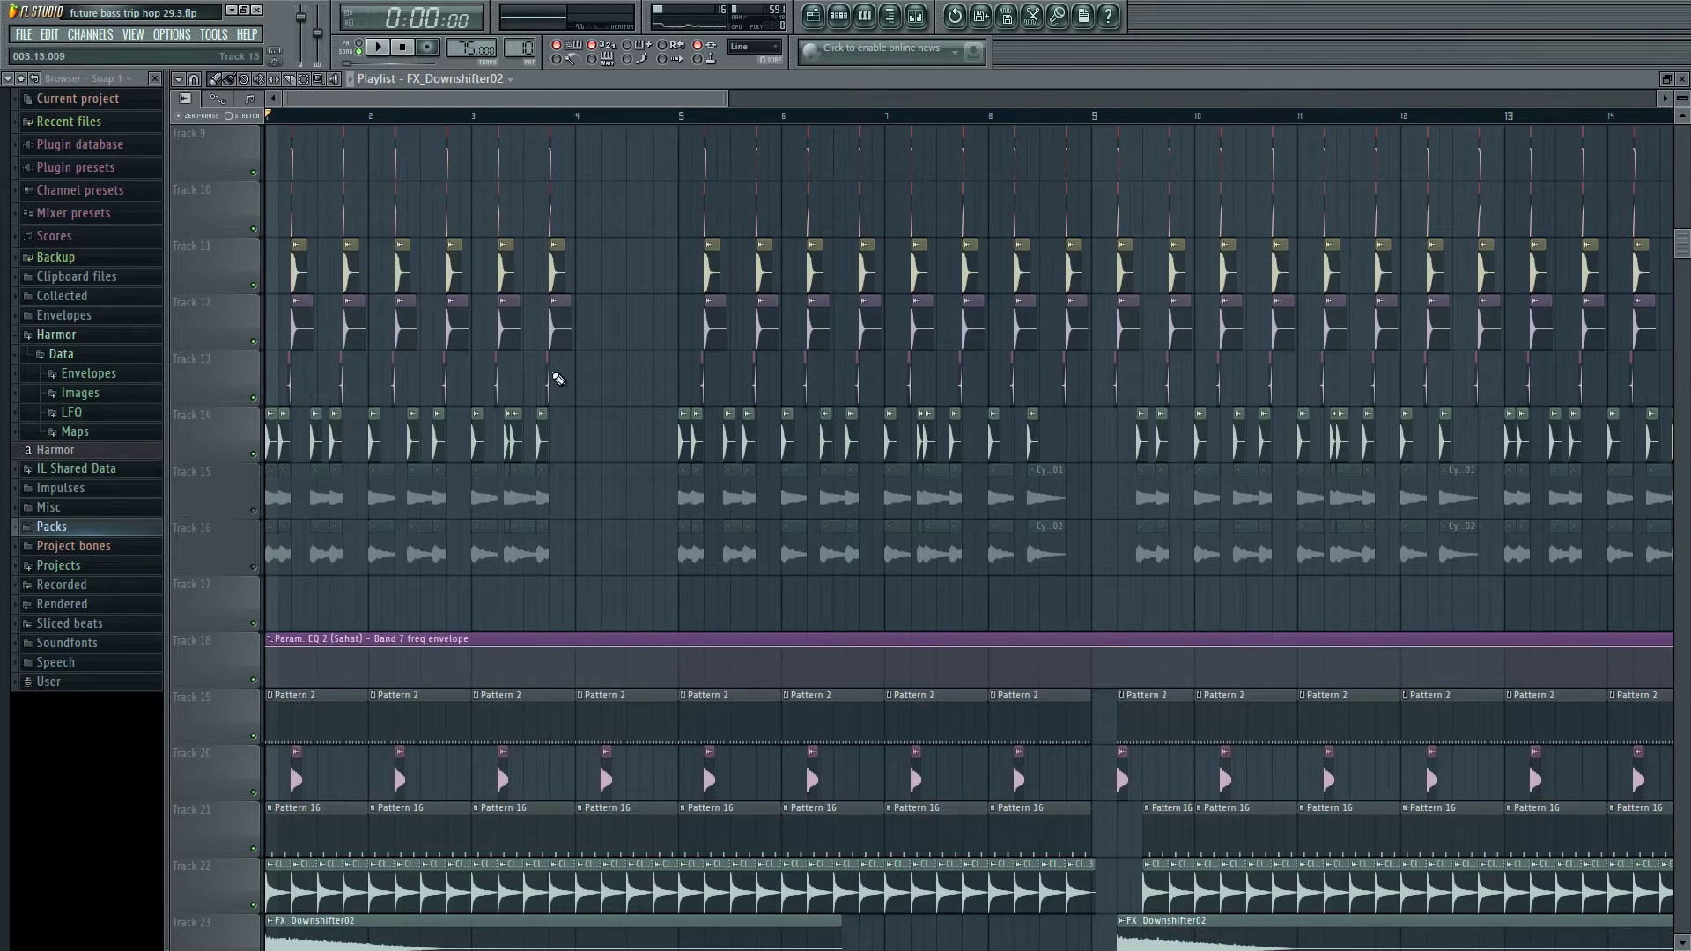
{"action": "left_click_drag", "start_coordinate": [271, 388], "coordinate": [632, 132]}
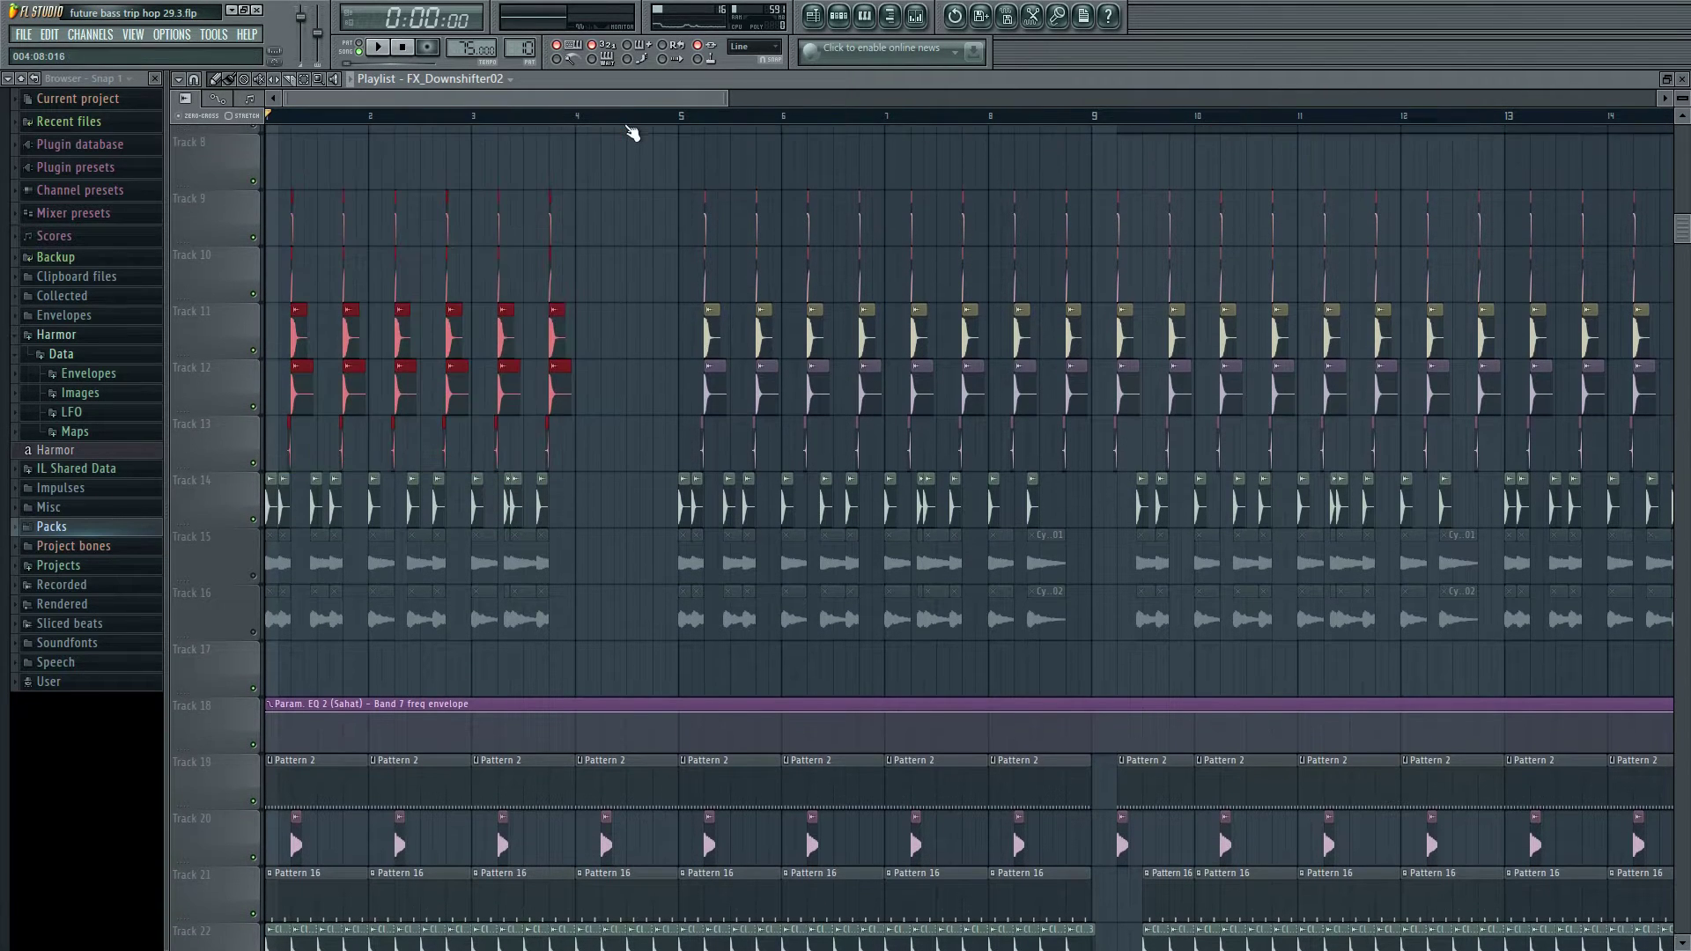
{"action": "left_click", "coordinate": [603, 161]}
{"action": "right_click", "coordinate": [621, 166]}
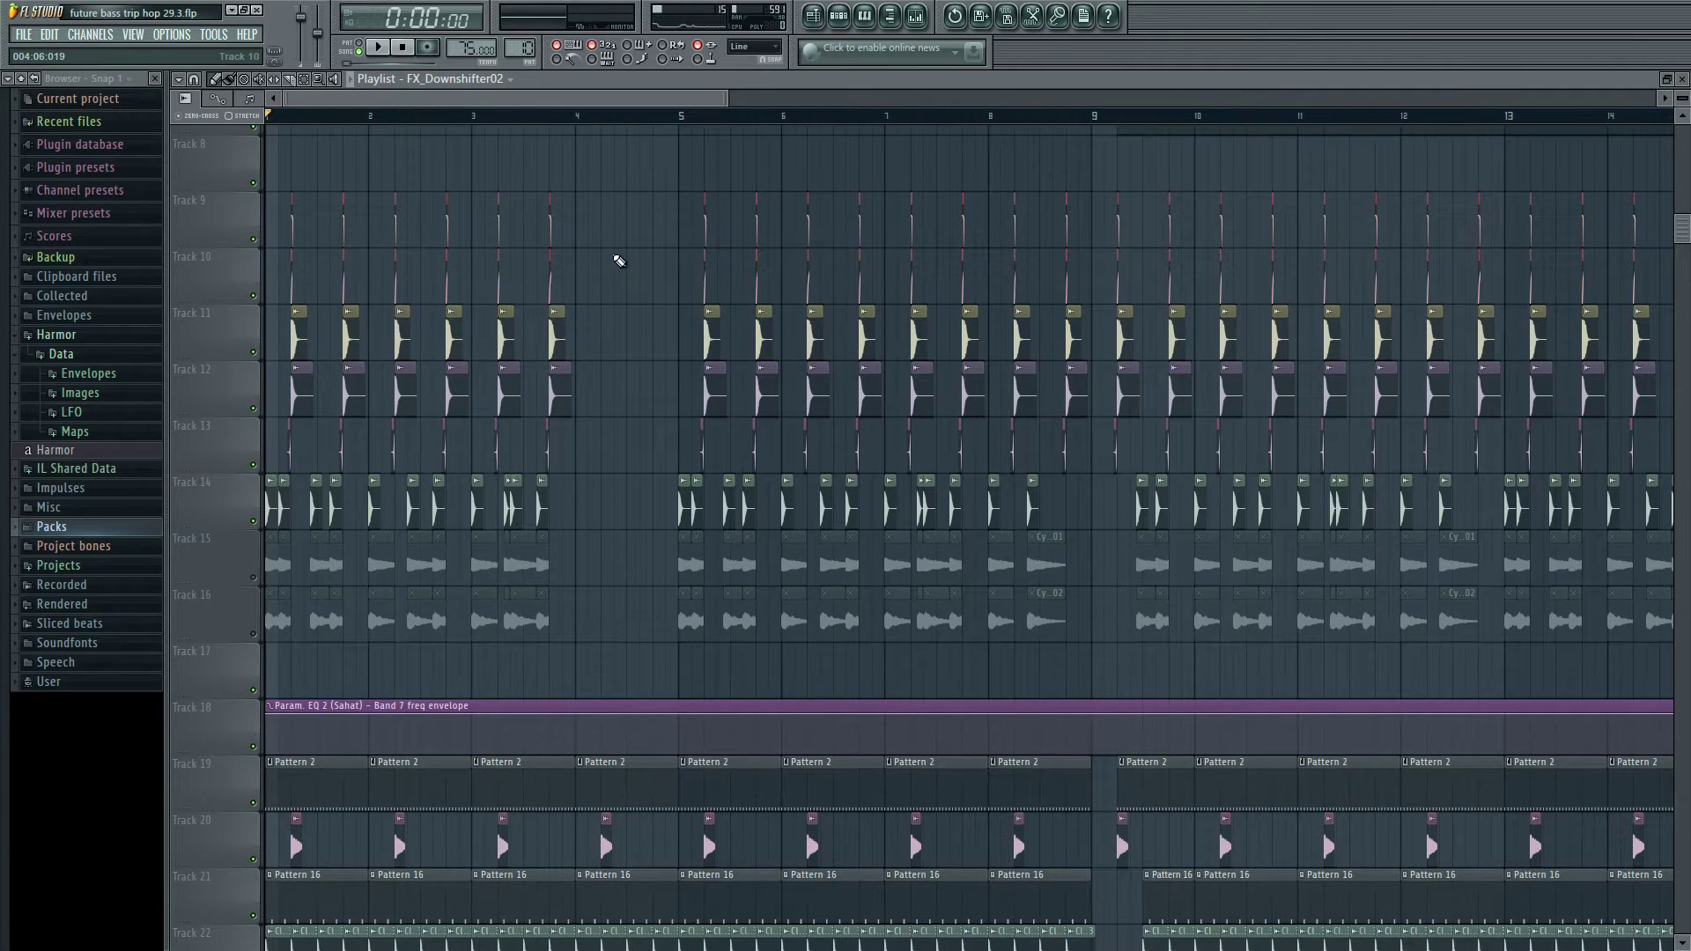
- Inspect Pattern 16 in the step sequencer and Pattern 2's Closed Hat-12 notes in the piano roll, closing the piano roll
{"action": "scroll", "coordinate": [282, 398], "scroll_direction": "down", "scroll_amount": 2}
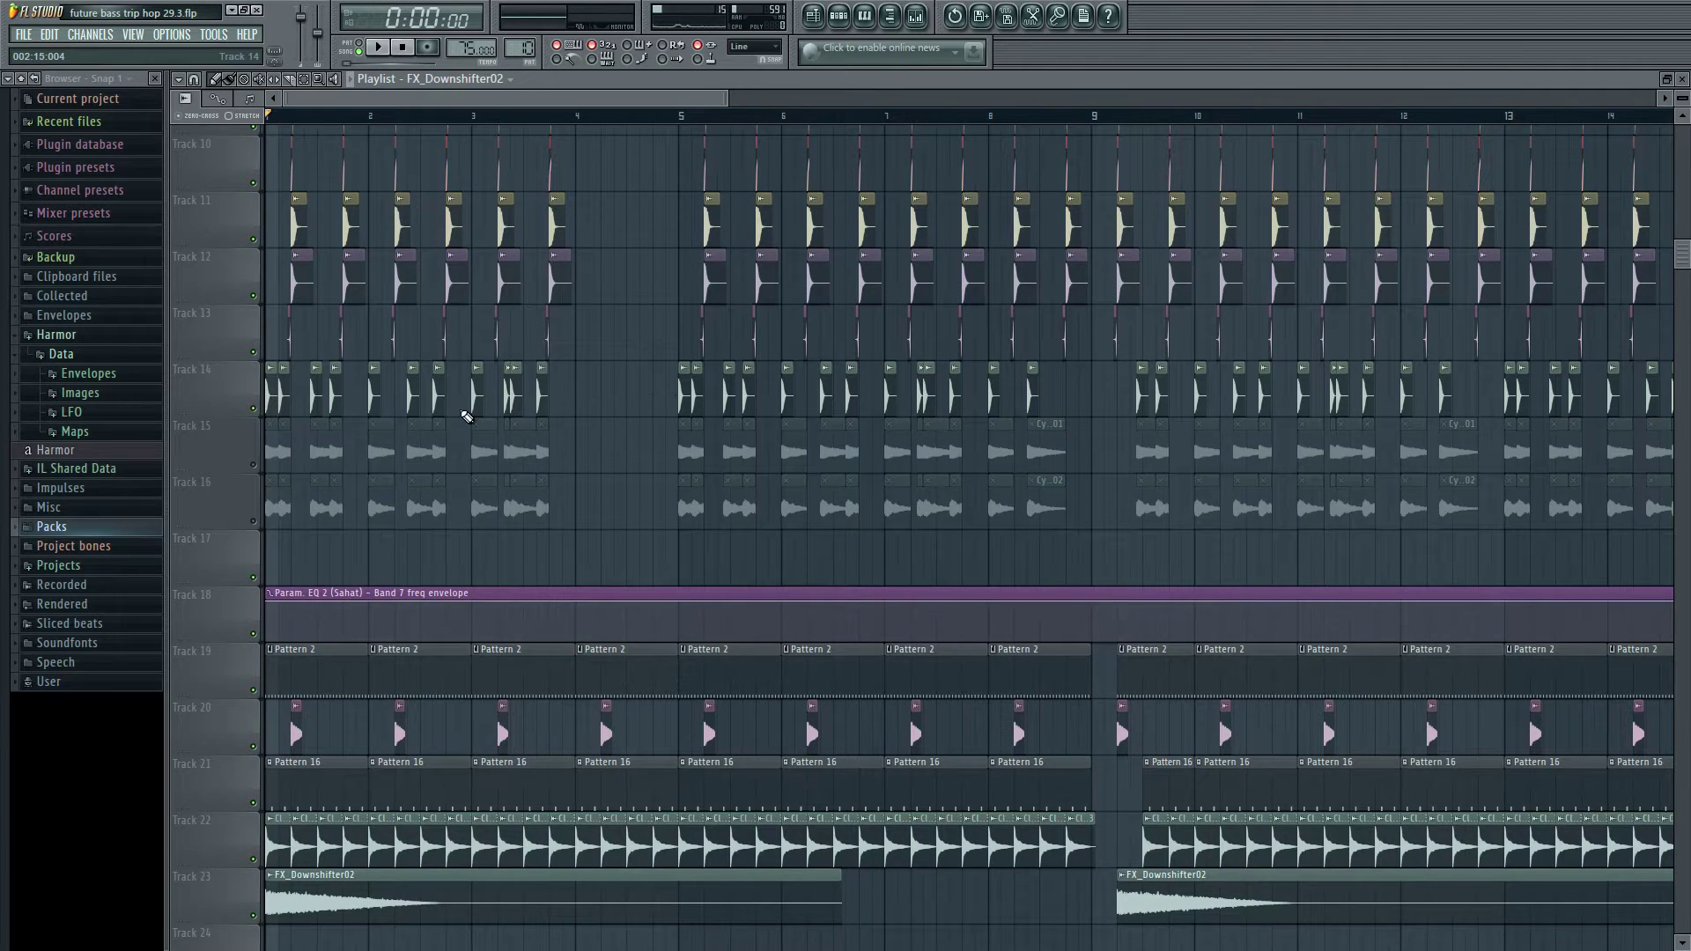
{"action": "scroll", "coordinate": [462, 416], "scroll_direction": "down", "scroll_amount": 9}
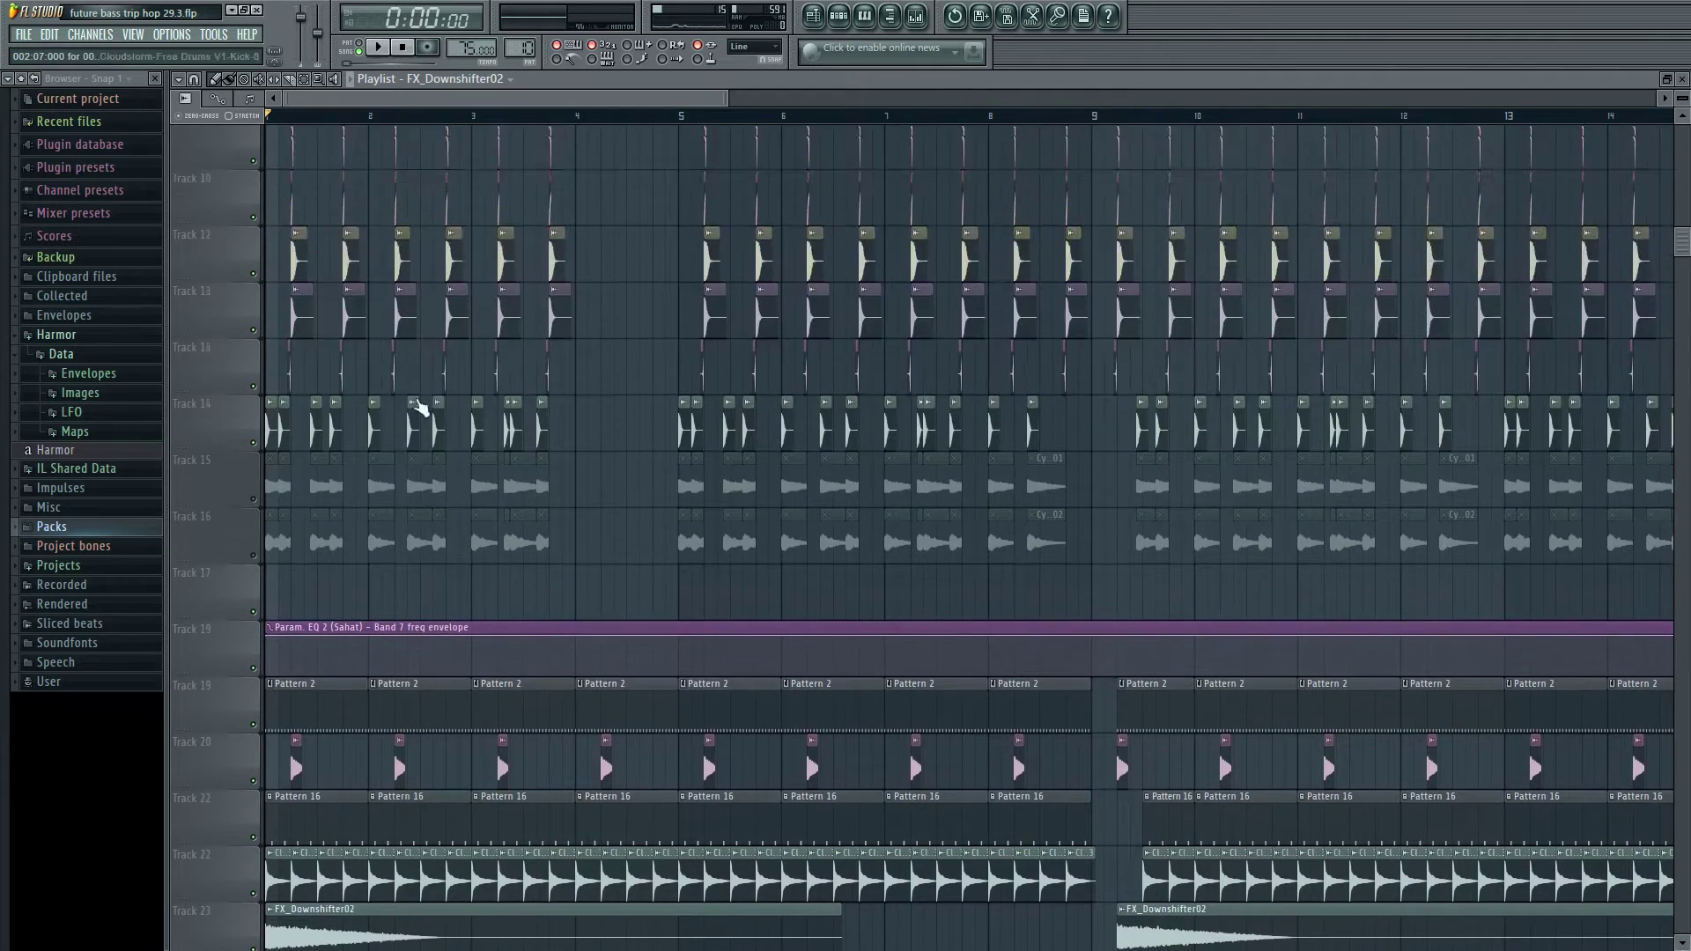
{"action": "scroll", "coordinate": [351, 428], "scroll_direction": "up", "scroll_amount": 4}
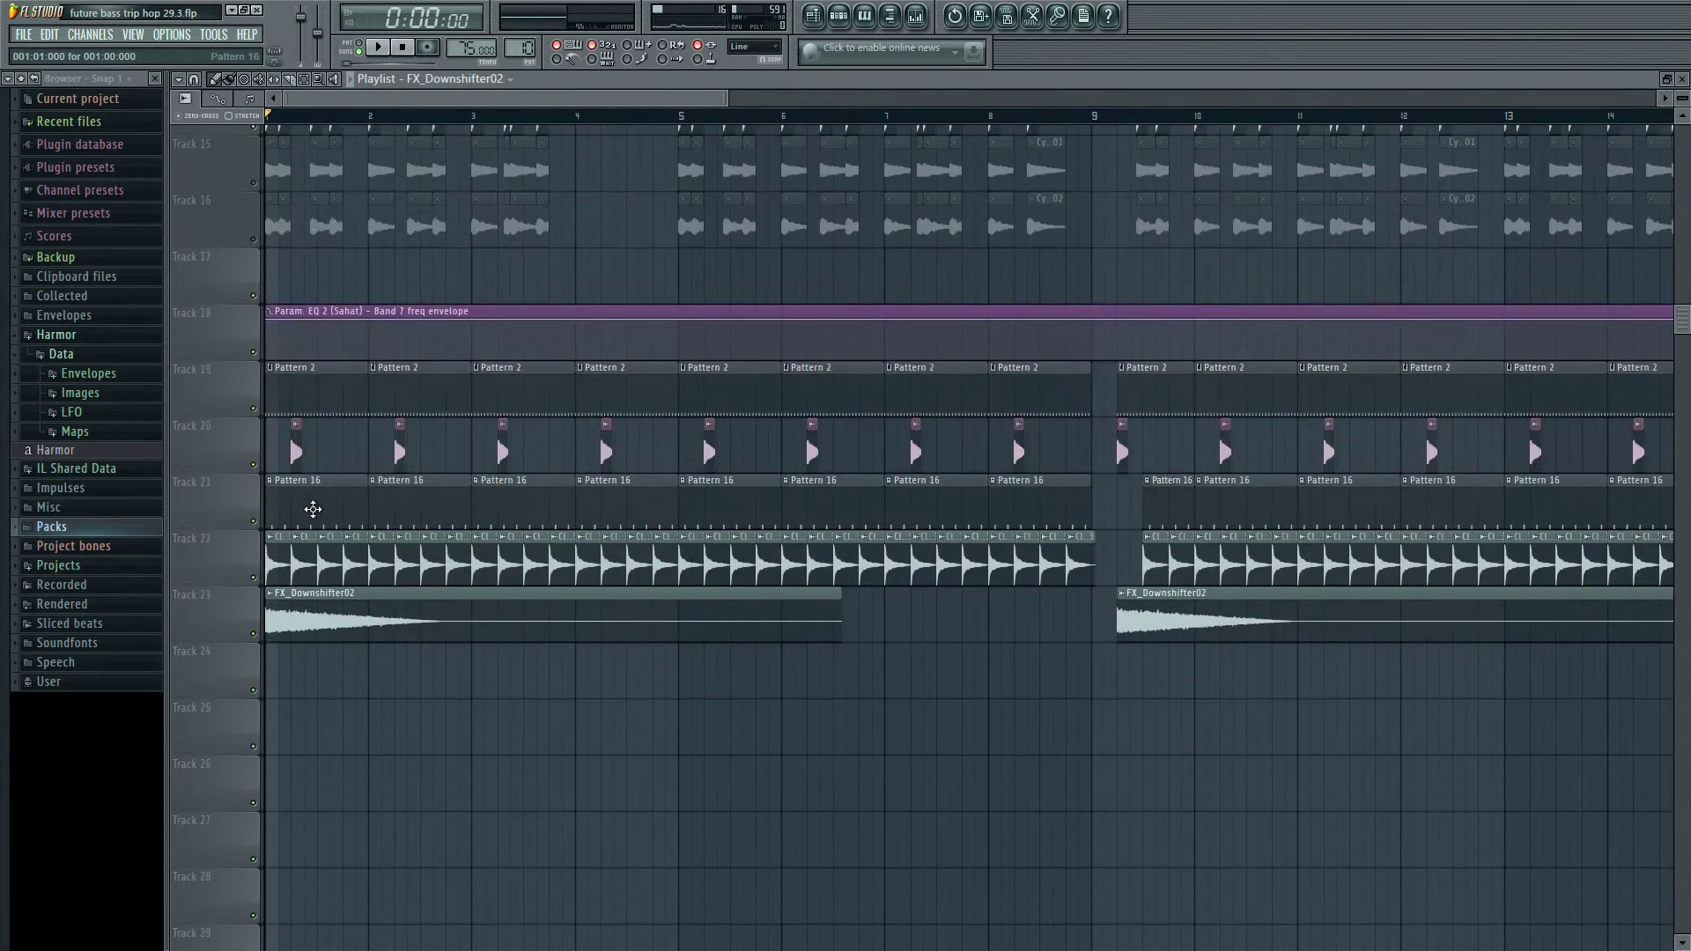
{"action": "double_click", "coordinate": [313, 507]}
{"action": "left_click_drag", "start_coordinate": [963, 167], "coordinate": [1094, 200]}
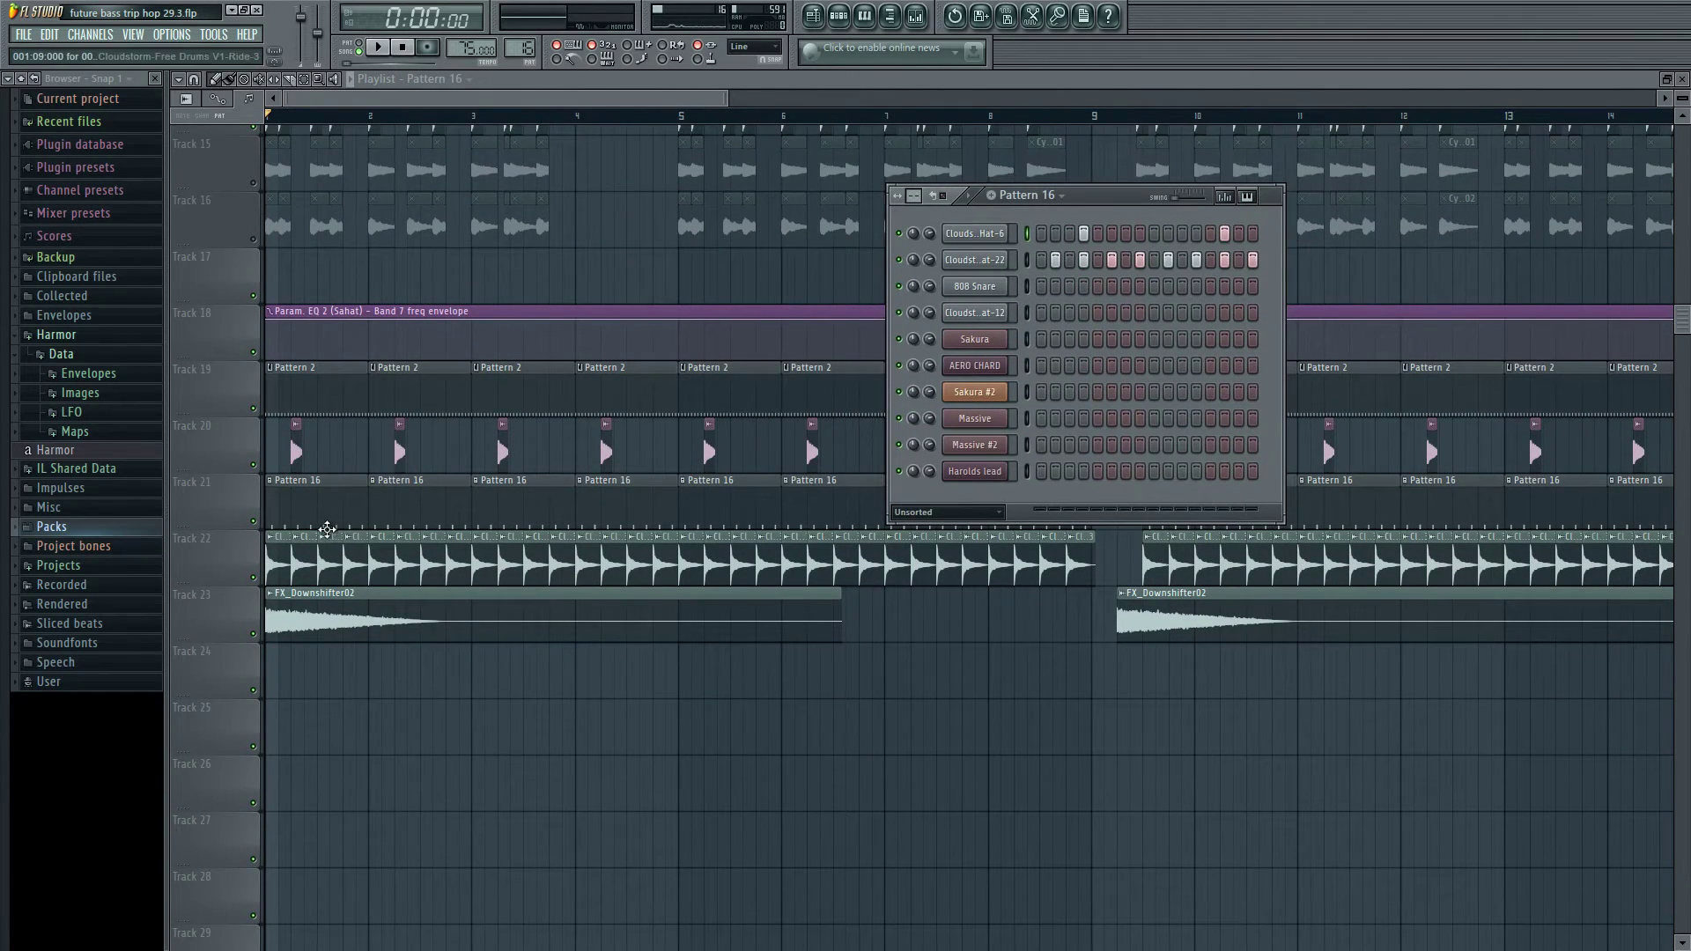
{"action": "double_click", "coordinate": [328, 405]}
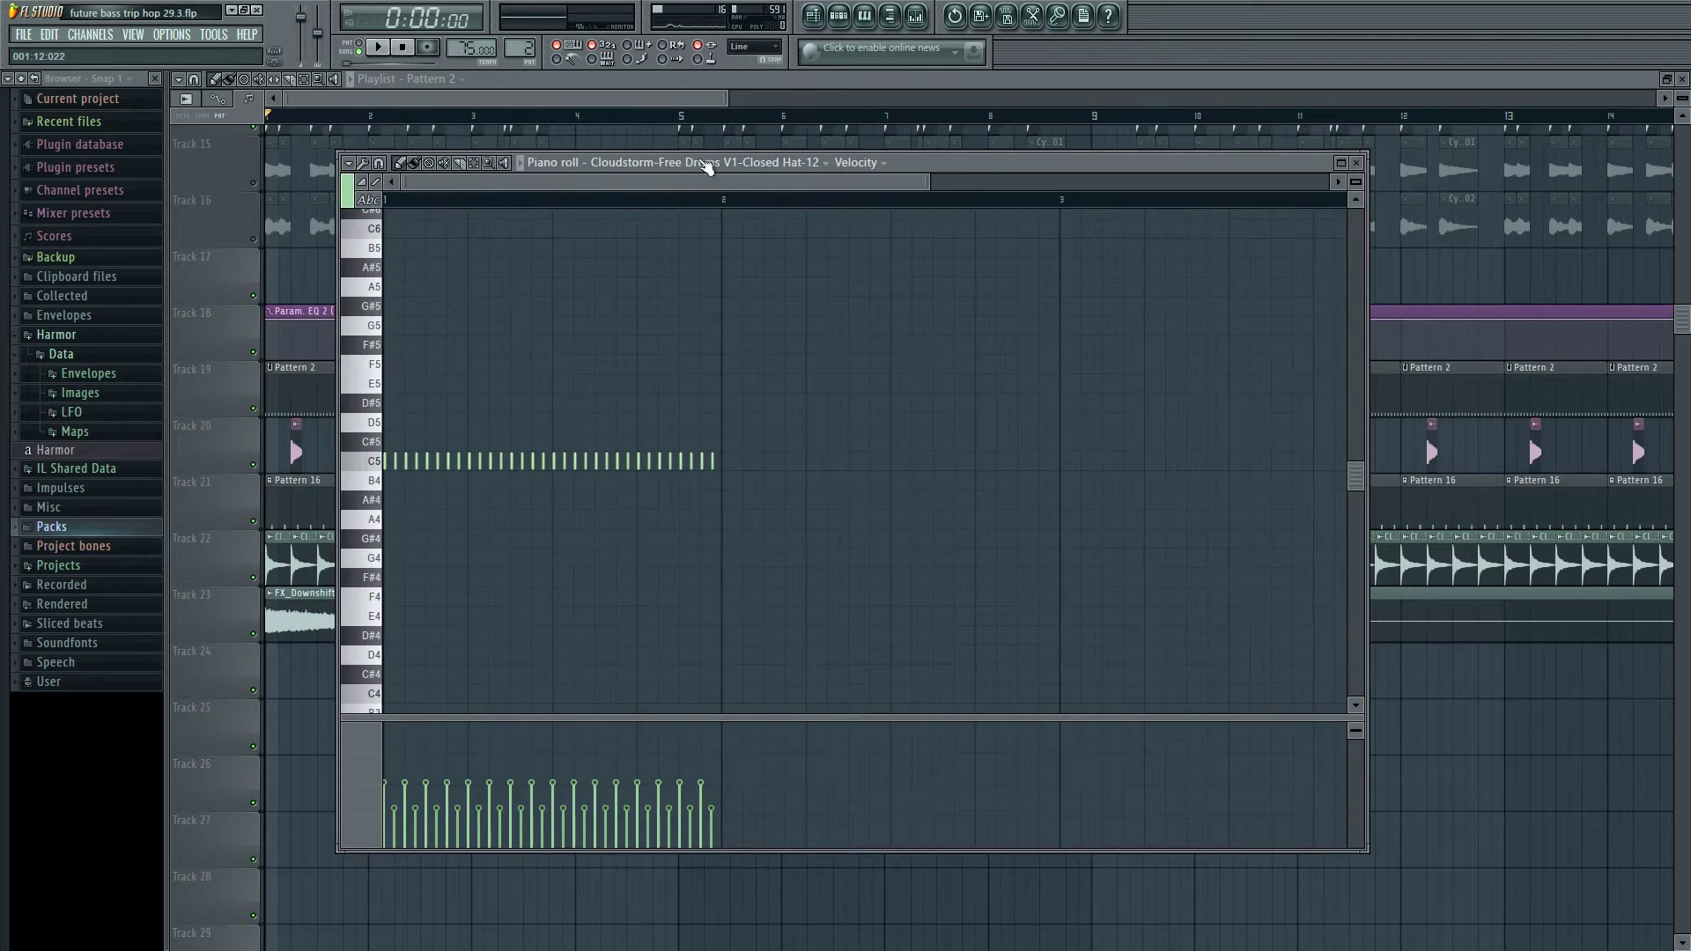
{"action": "key", "text": "F7"}
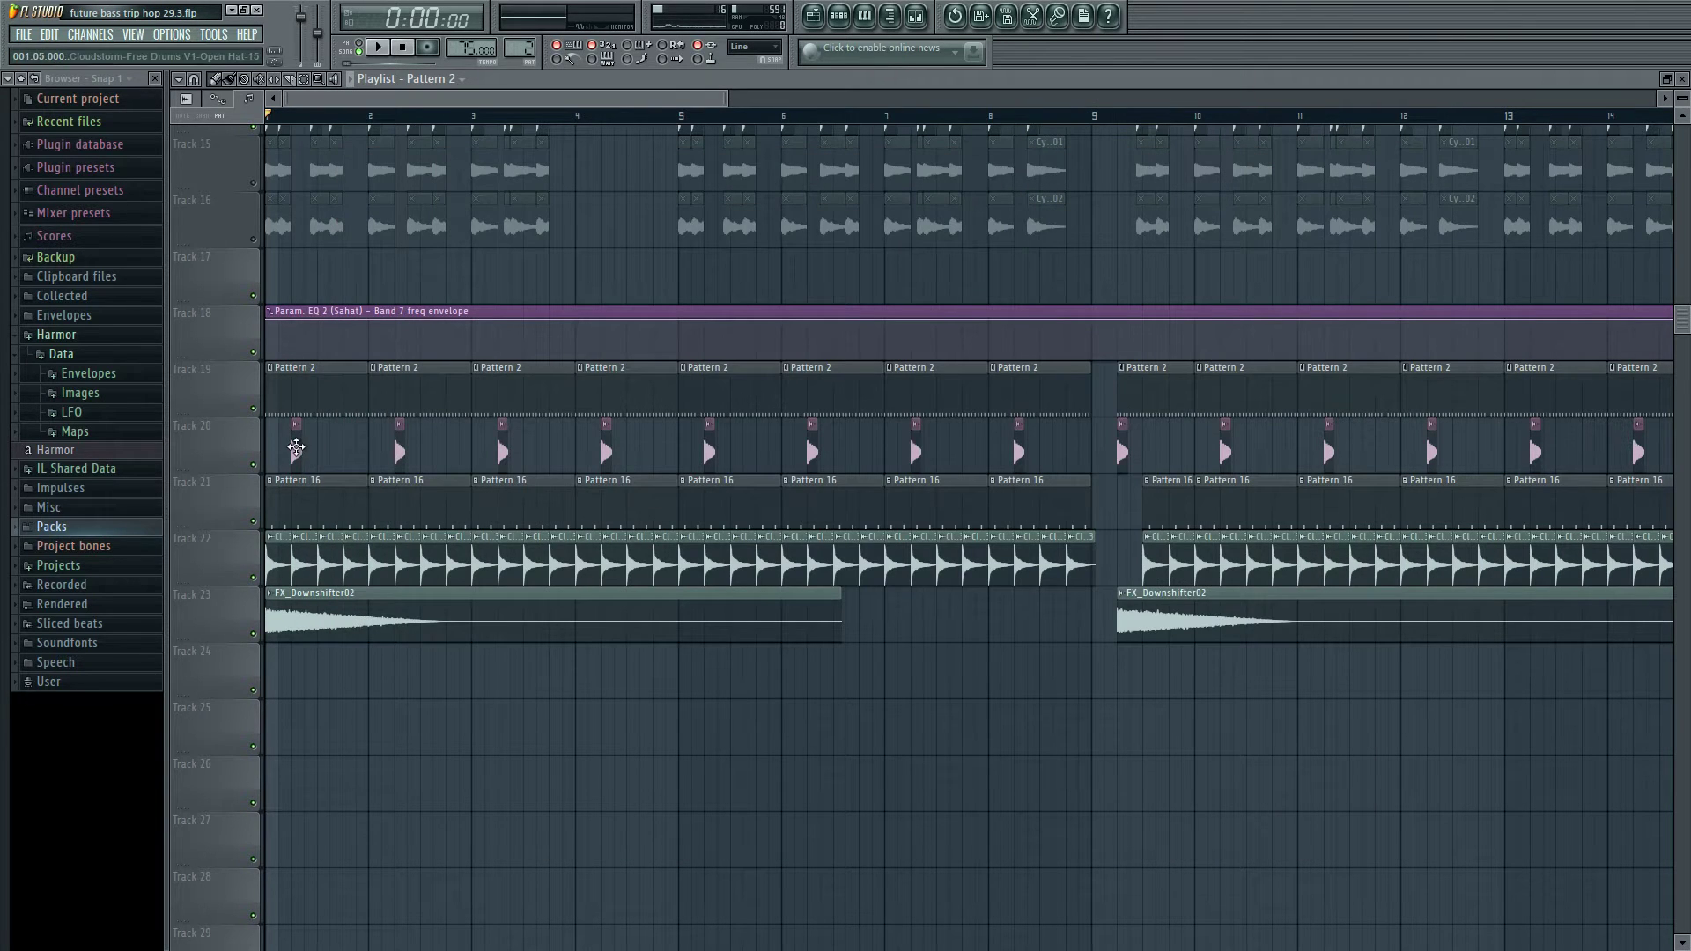
- Solo the kick clips on Track 14
{"action": "scroll", "coordinate": [319, 479], "scroll_direction": "up", "scroll_amount": 2, "text": "ctrl"}
{"action": "scroll", "coordinate": [378, 511], "scroll_direction": "up", "scroll_amount": 6}
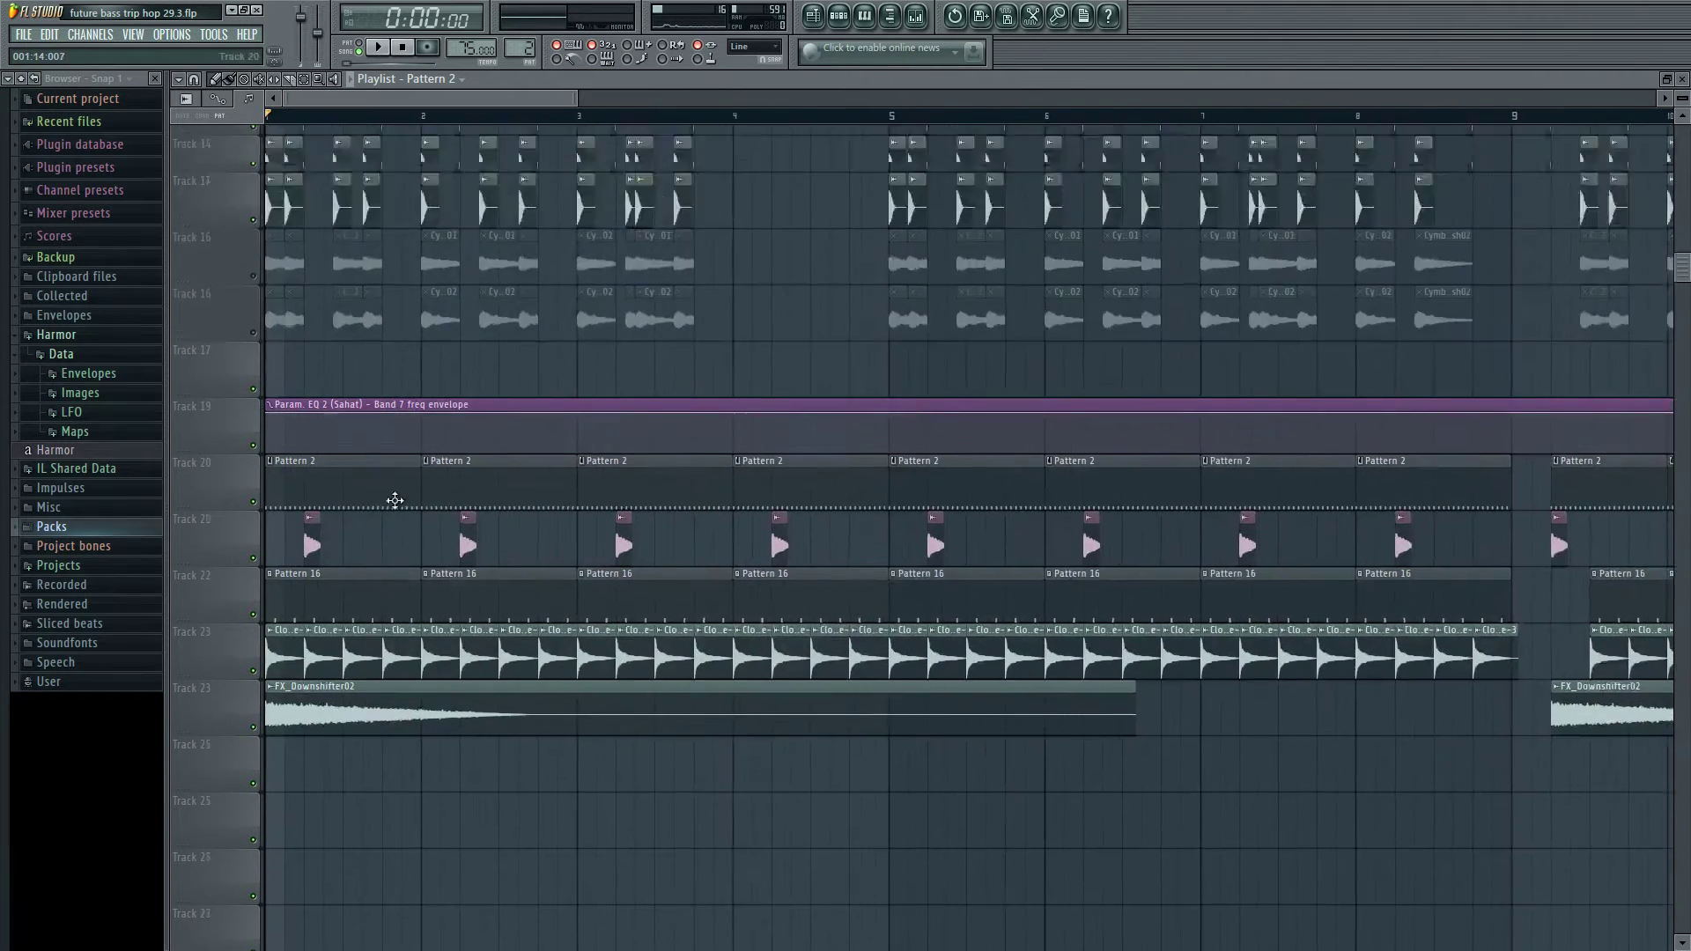
{"action": "scroll", "coordinate": [377, 564], "scroll_direction": "up", "scroll_amount": 2}
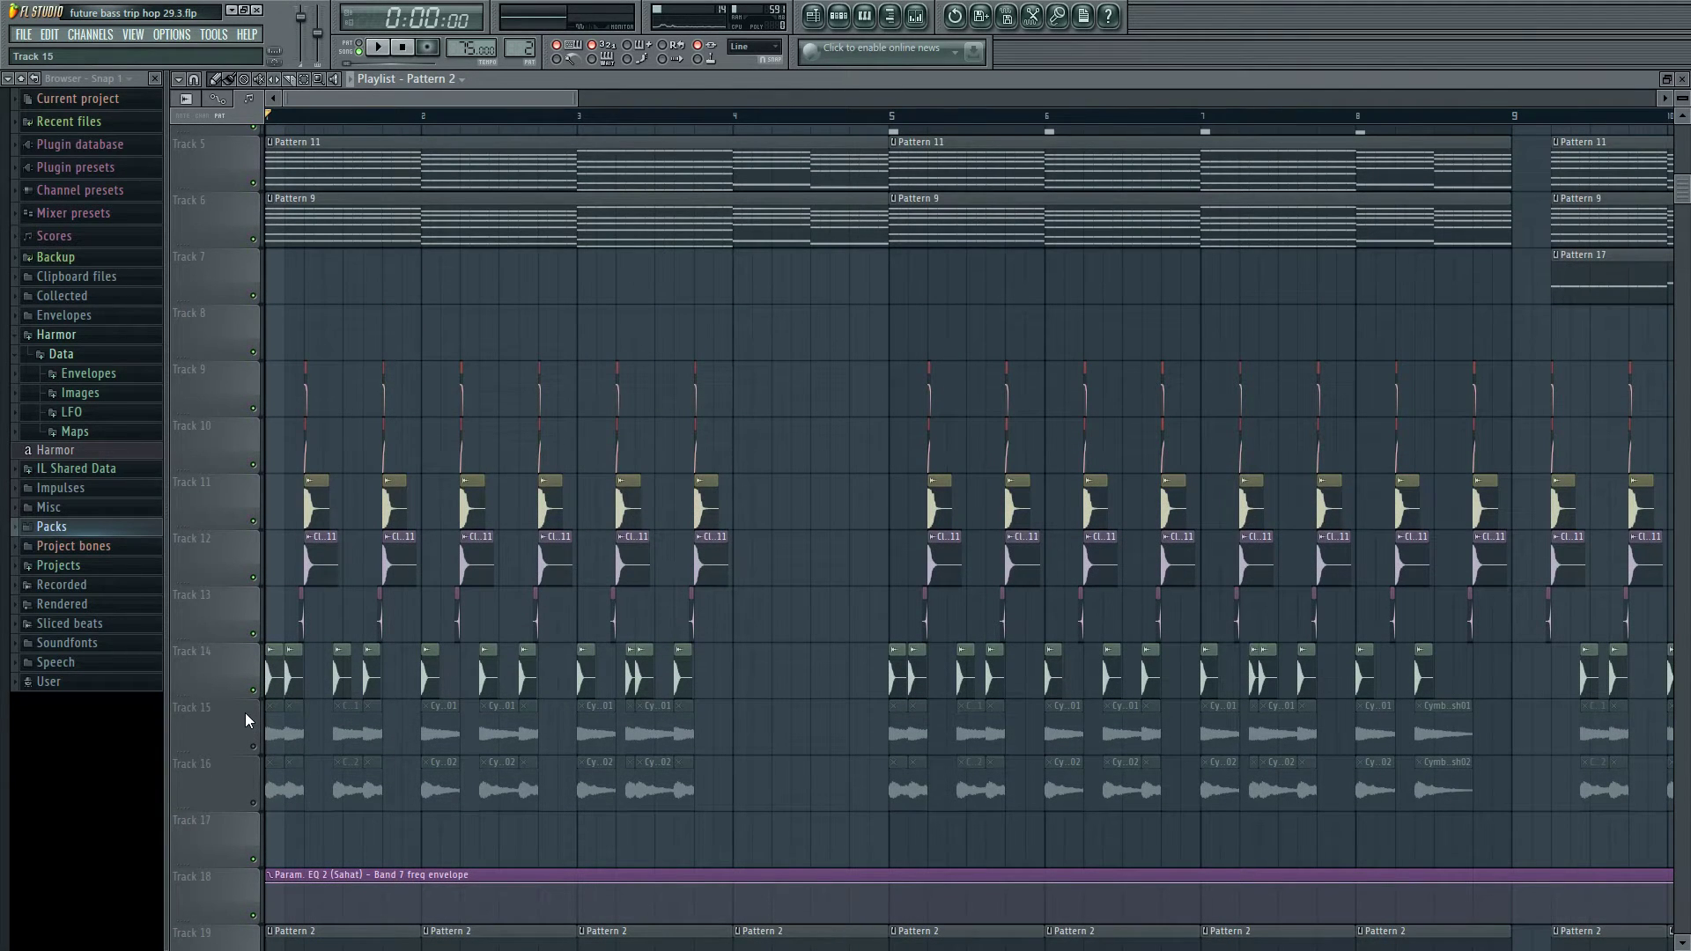
{"action": "right_click", "coordinate": [253, 690]}
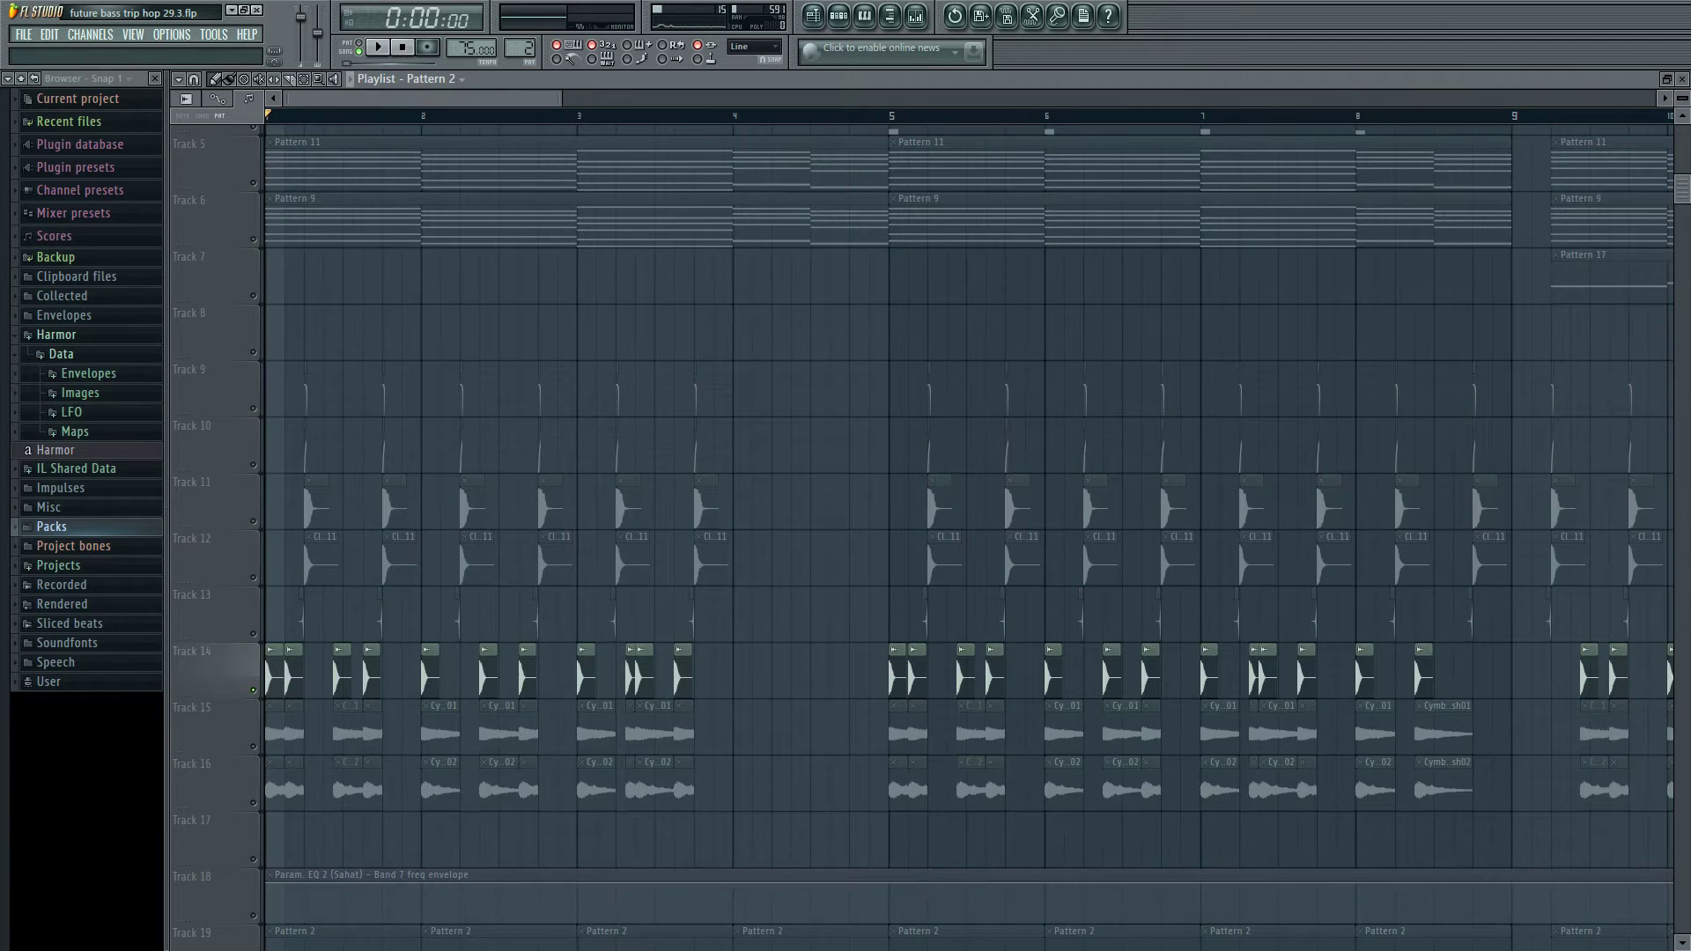
- Open the channel settings of the Kick-6 sample from Track 14 and play back the soloed kick
{"action": "scroll", "coordinate": [283, 165], "scroll_direction": "up", "scroll_amount": 2, "text": "ctrl"}
{"action": "scroll", "coordinate": [350, 604], "scroll_direction": "down", "scroll_amount": 3}
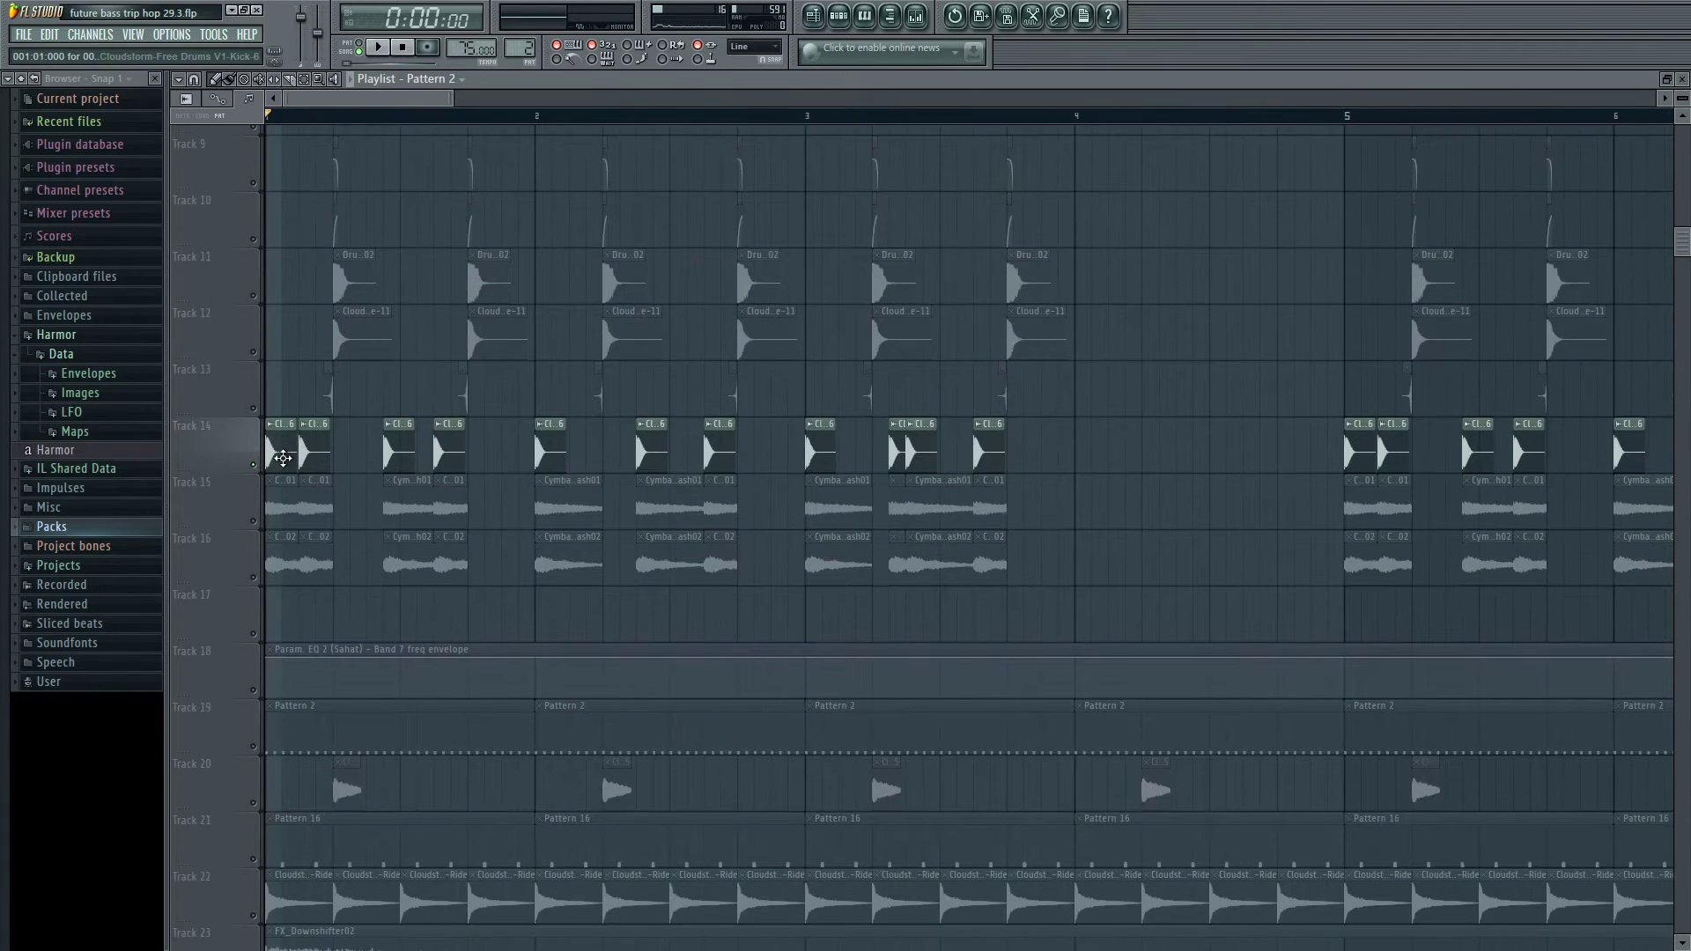
{"action": "double_click", "coordinate": [282, 453]}
{"action": "left_click_drag", "start_coordinate": [1398, 130], "coordinate": [1159, 288]}
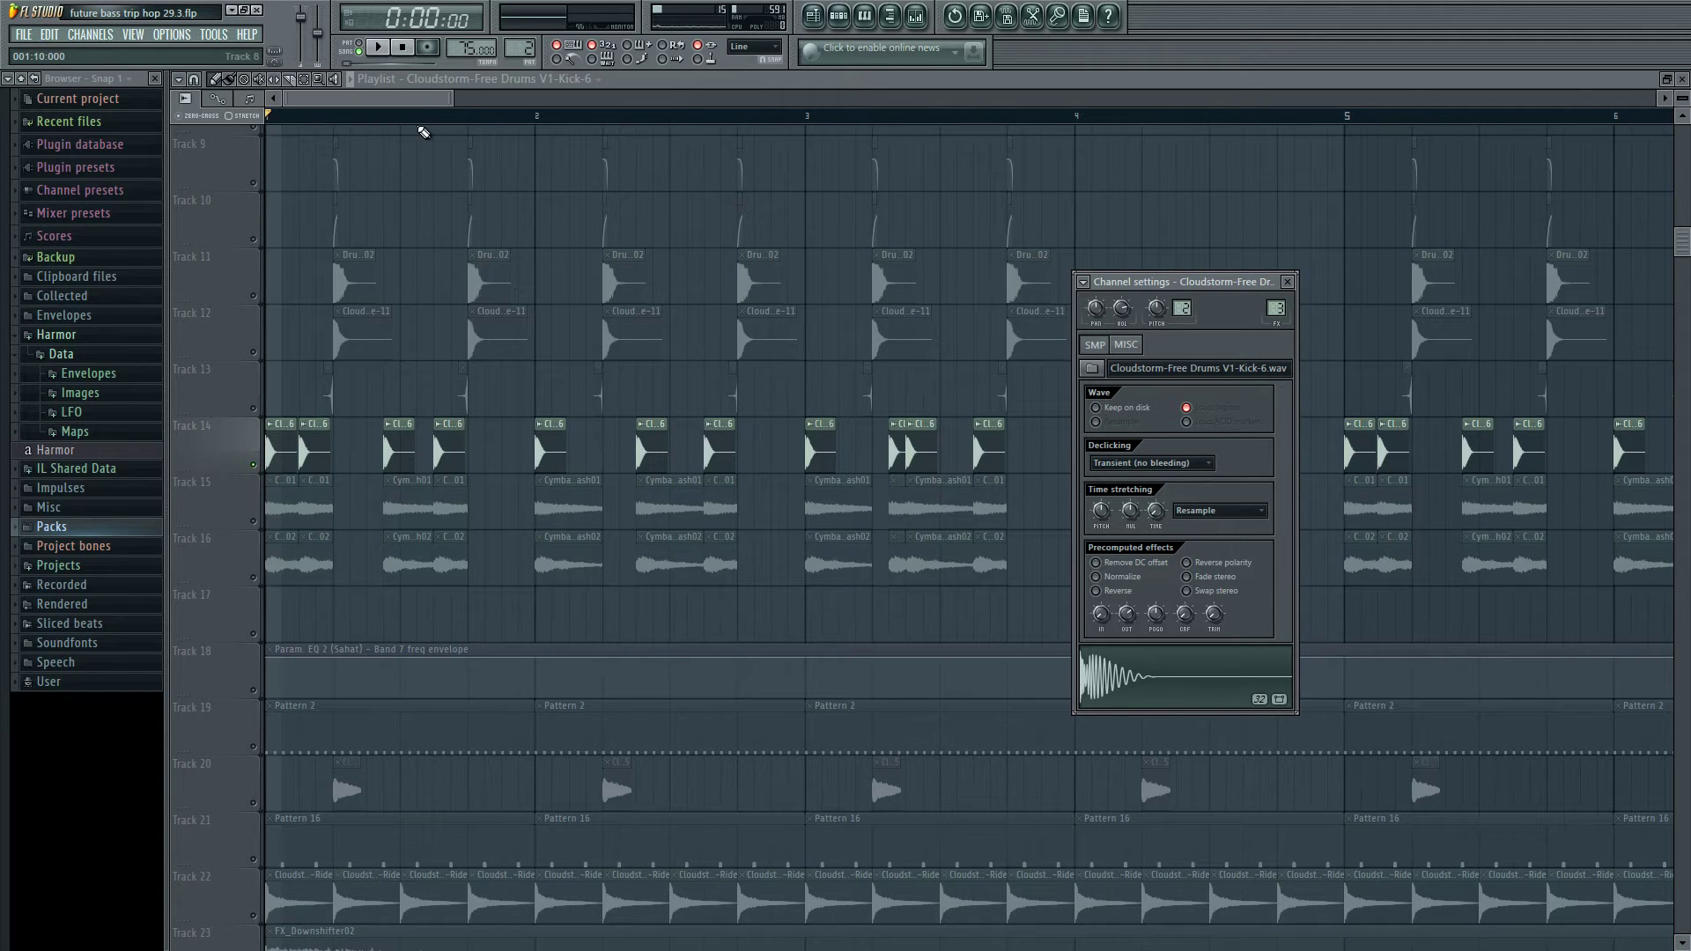
{"action": "left_click_drag", "start_coordinate": [1145, 291], "coordinate": [1174, 251]}
{"action": "key", "text": "space"}
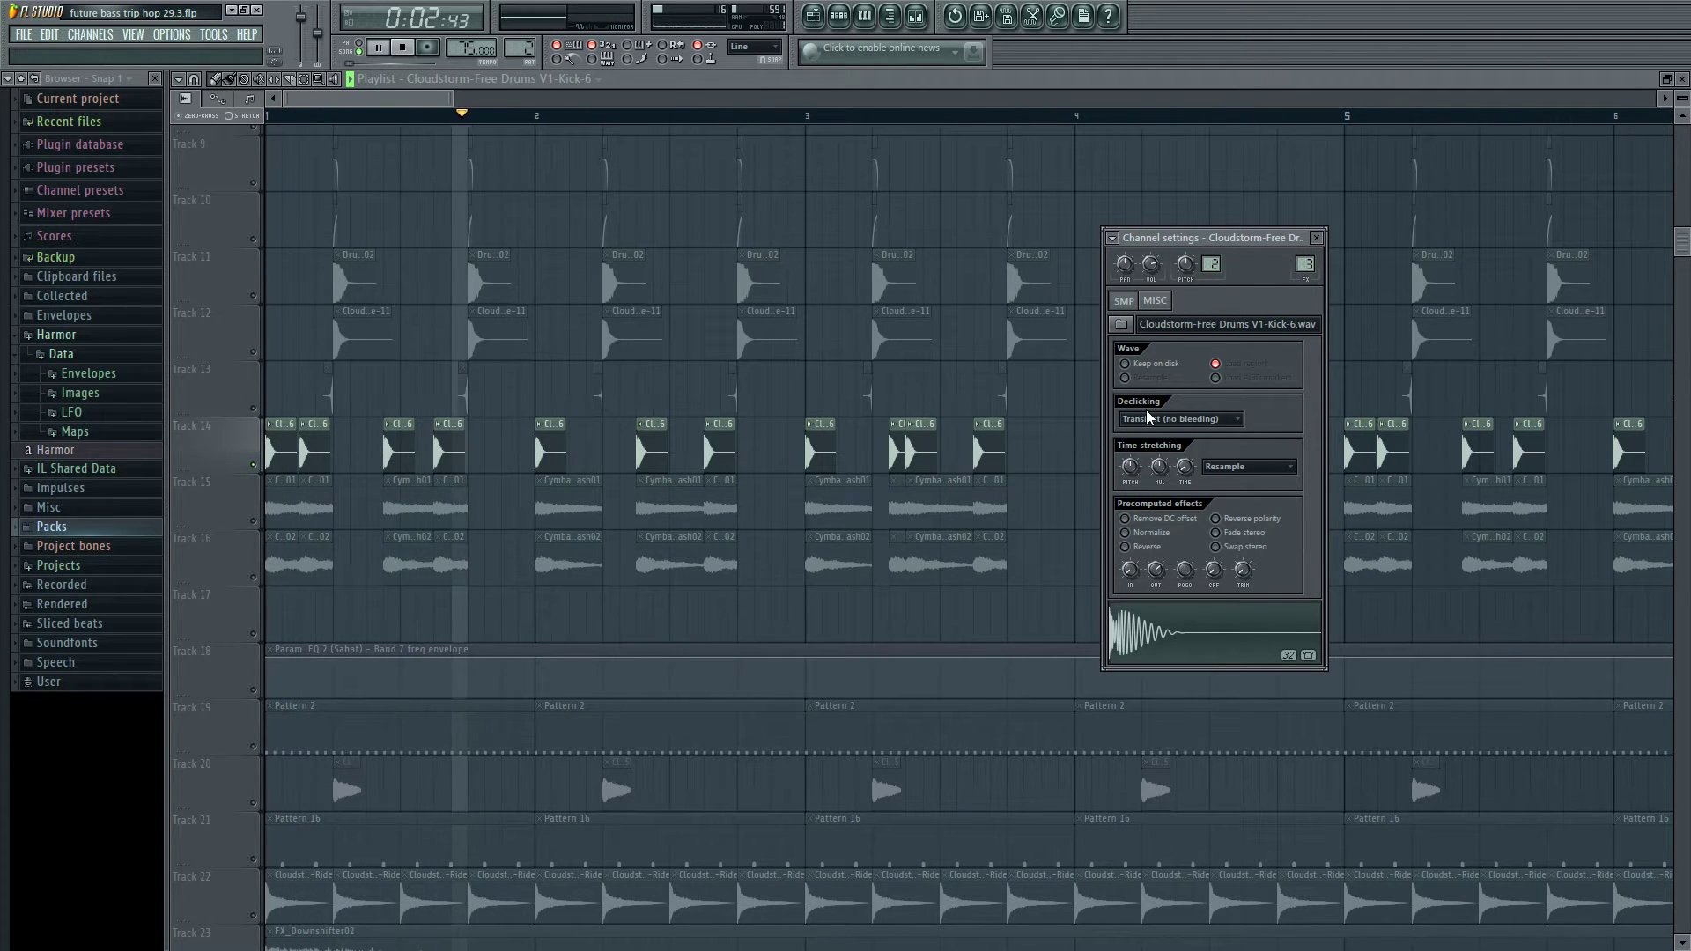
{"action": "key", "text": "space"}
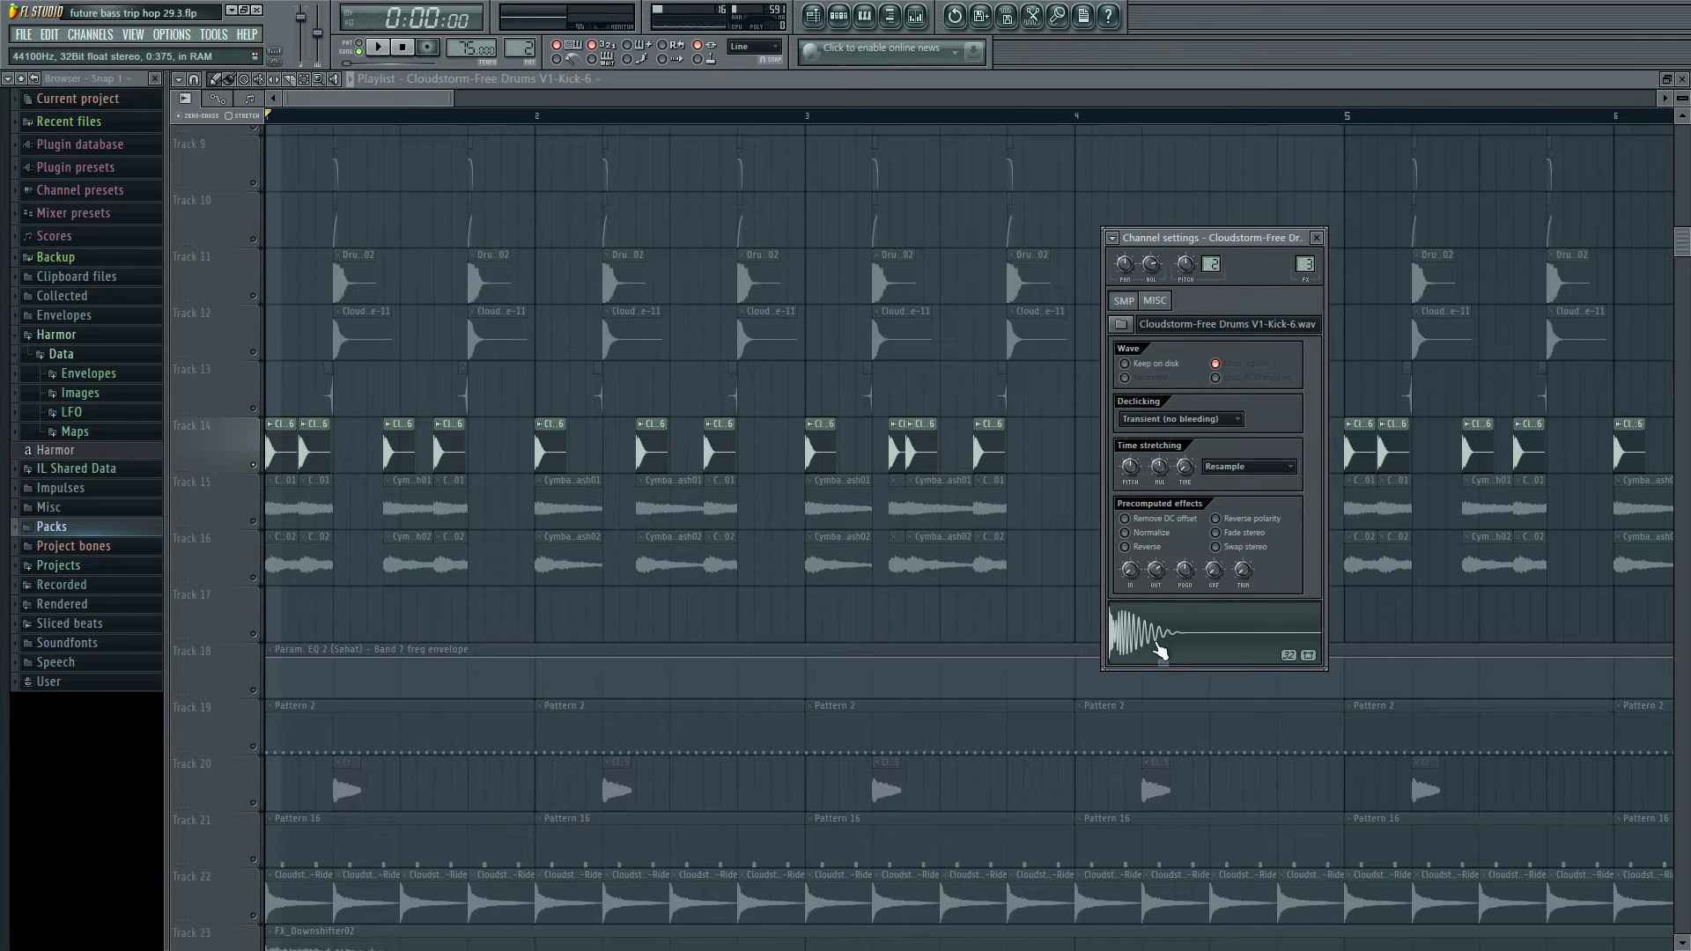
- Preview the Kick-6 sample and adjust its fade-out under the precomputed effects
{"action": "key", "text": "q"}
{"action": "mouse_move", "coordinate": [1155, 572]}
{"action": "left_mouse_down"}
{"action": "mouse_move", "coordinate": [1155, 617]}
{"action": "mouse_move", "coordinate": [1156, 582]}
{"action": "left_mouse_up"}
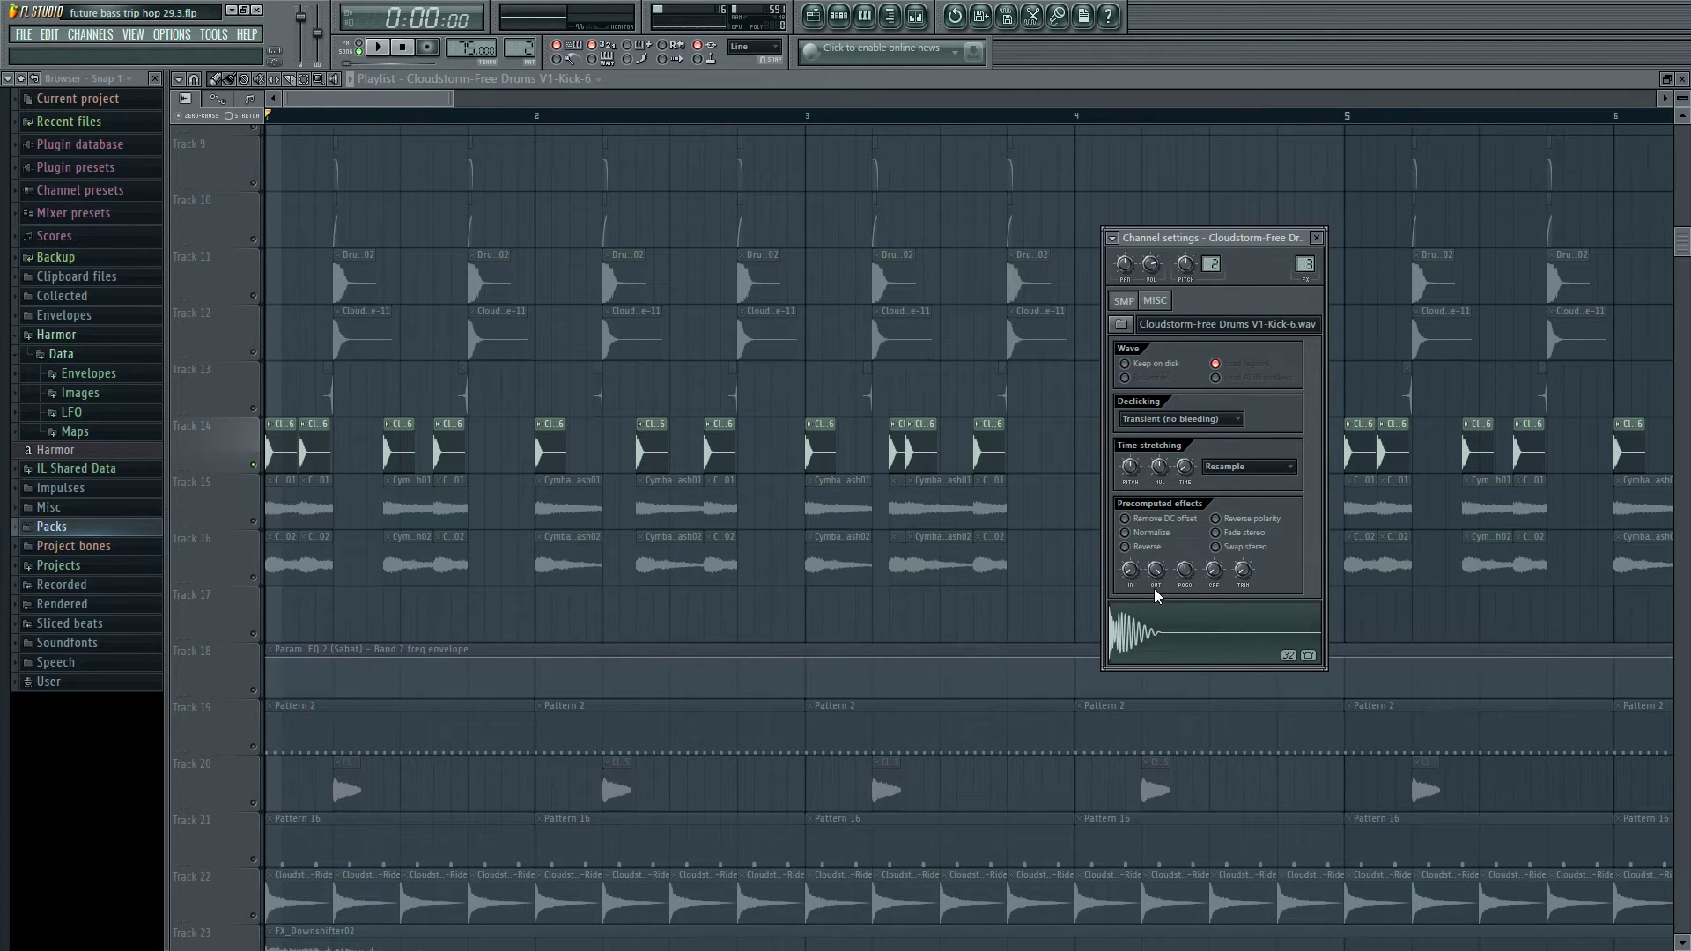
{"action": "mouse_move", "coordinate": [1157, 572]}
{"action": "left_mouse_down"}
{"action": "mouse_move", "coordinate": [1157, 618]}
{"action": "mouse_move", "coordinate": [1158, 546]}
{"action": "left_mouse_up"}
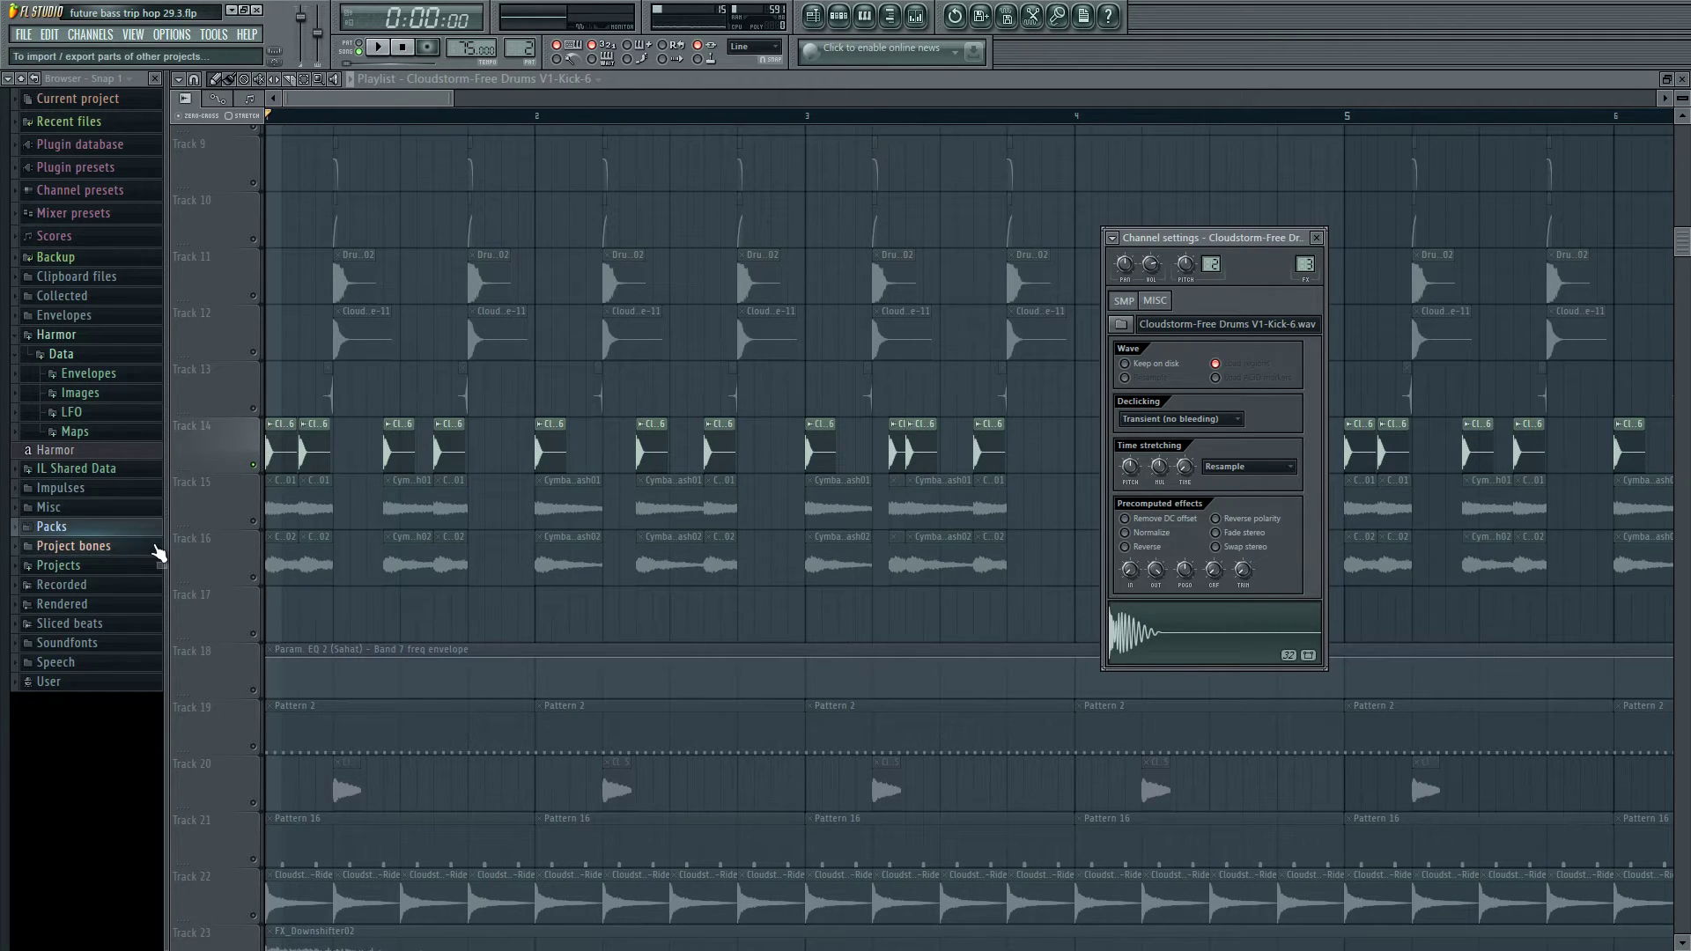
- Enable the cymbal crash layers on Tracks 15 and 16 alongside the soloed kick
{"action": "left_click_drag", "start_coordinate": [451, 98], "coordinate": [393, 98]}
{"action": "scroll", "coordinate": [402, 445], "scroll_direction": "down", "scroll_amount": 4}
{"action": "scroll", "coordinate": [407, 431], "scroll_direction": "up", "scroll_amount": 4}
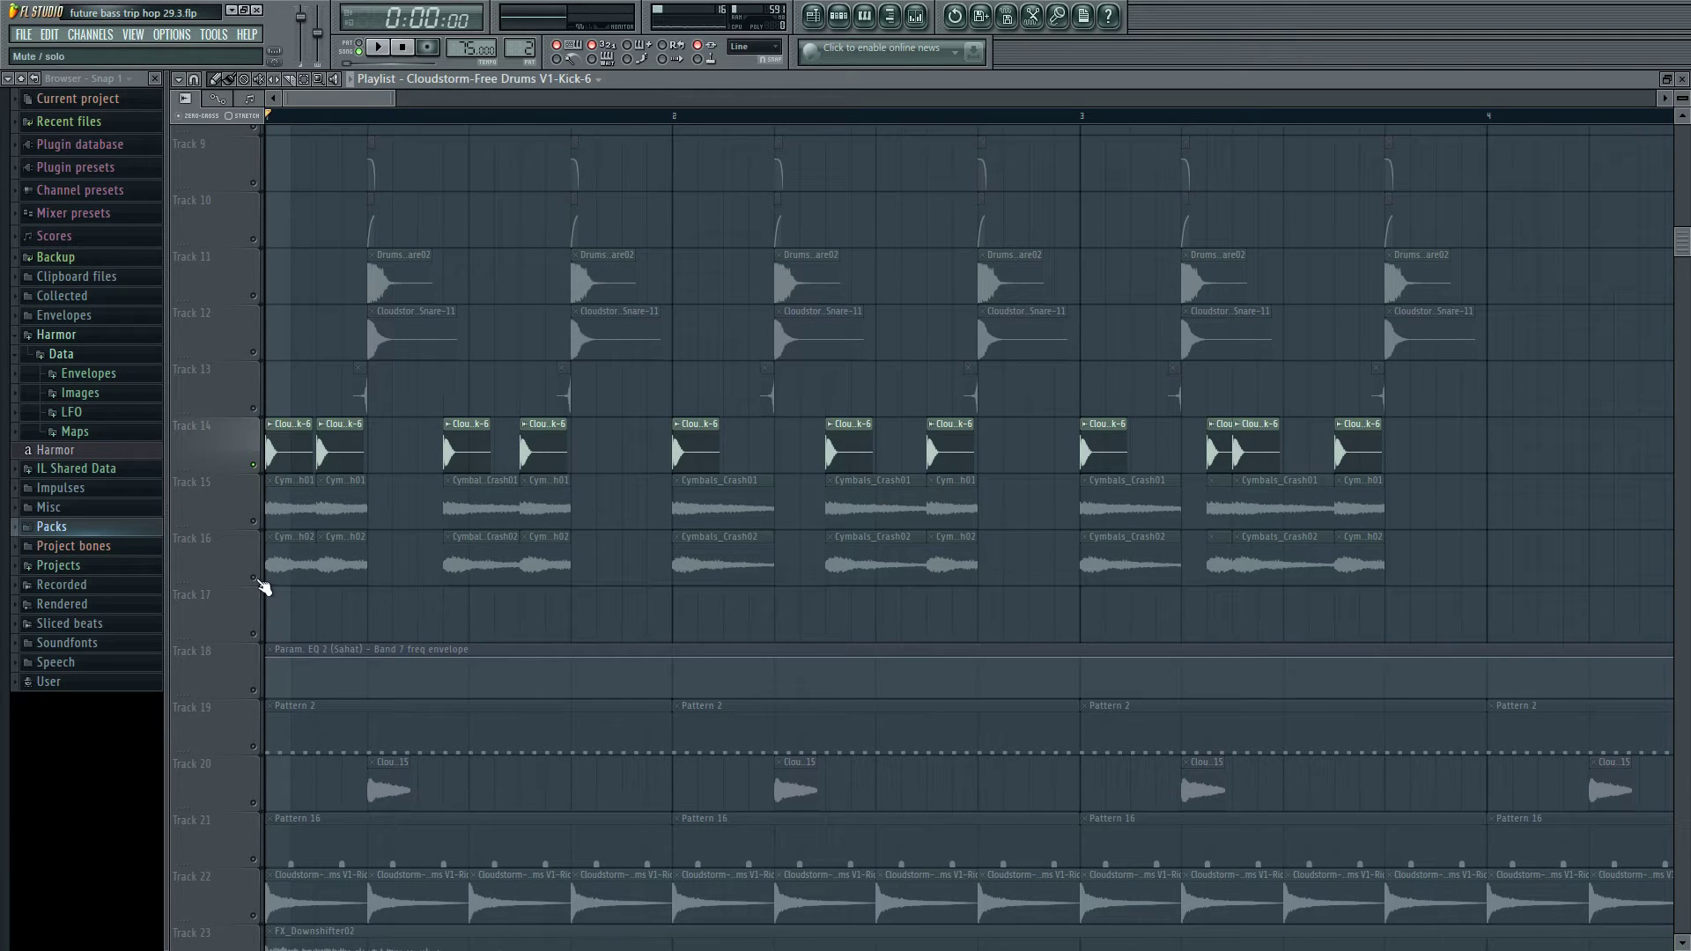
{"action": "left_click_drag", "start_coordinate": [262, 572], "coordinate": [262, 519]}
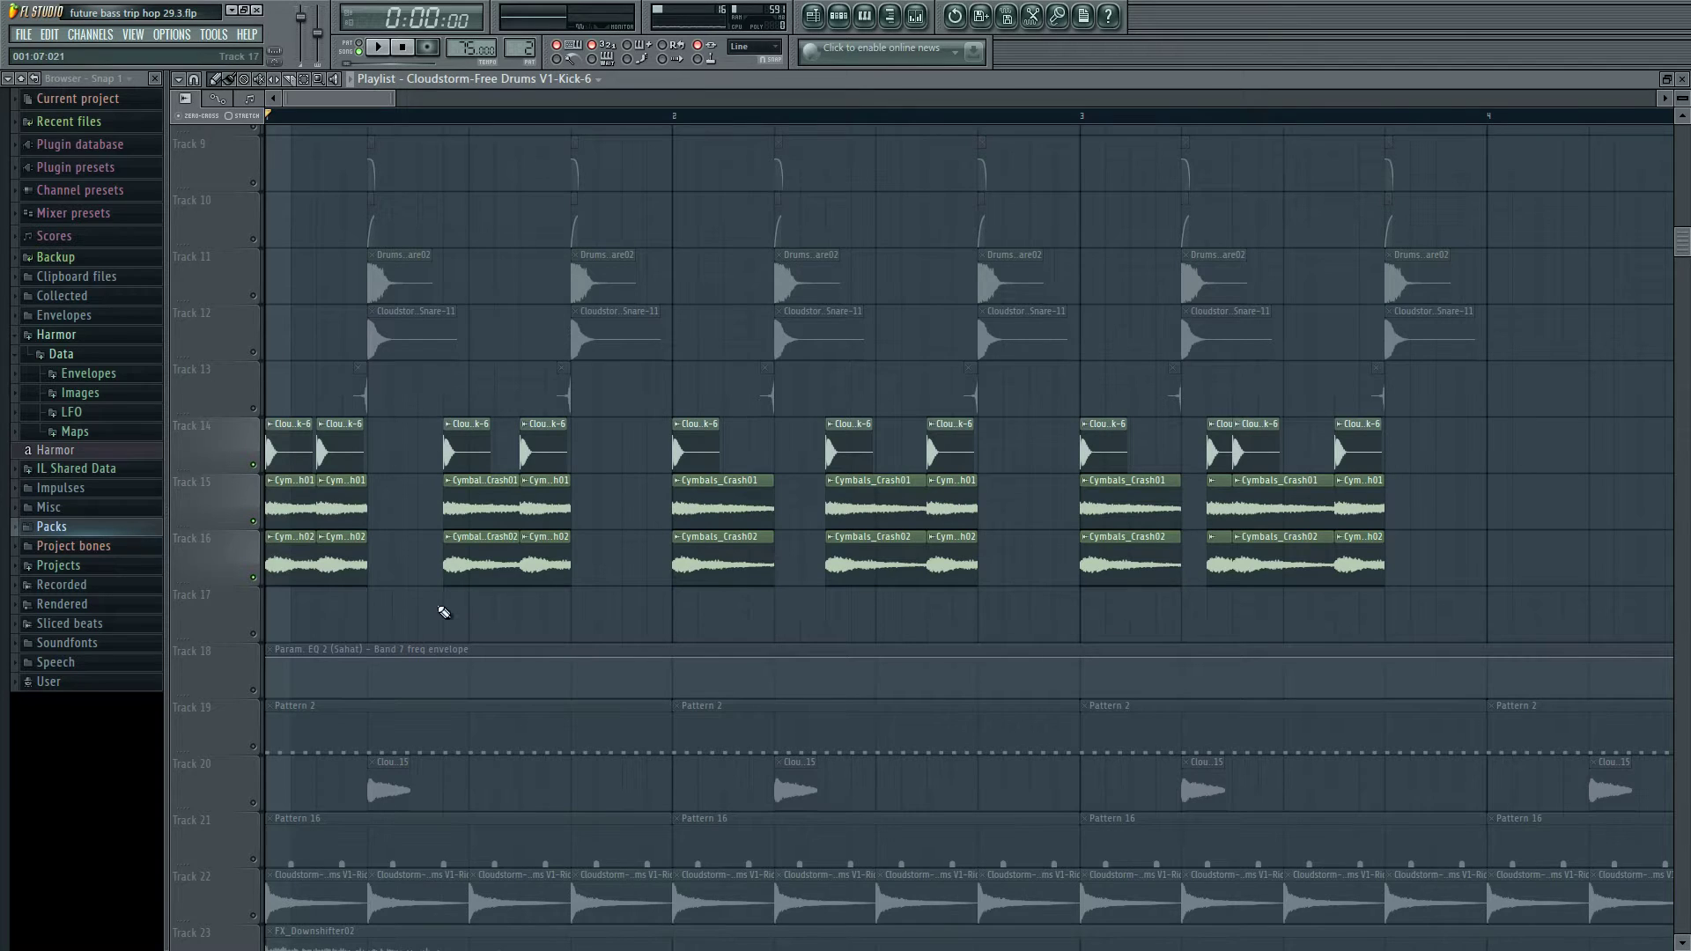
- Play back the soloed kick with its two cymbal crash layers and enable the Fruity Balance volume envelopes on Track 1
{"action": "scroll", "coordinate": [407, 617], "scroll_direction": "up", "scroll_amount": 2}
{"action": "scroll", "coordinate": [385, 631], "scroll_direction": "down", "scroll_amount": 2}
{"action": "scroll", "coordinate": [403, 501], "scroll_direction": "up", "scroll_amount": 8}
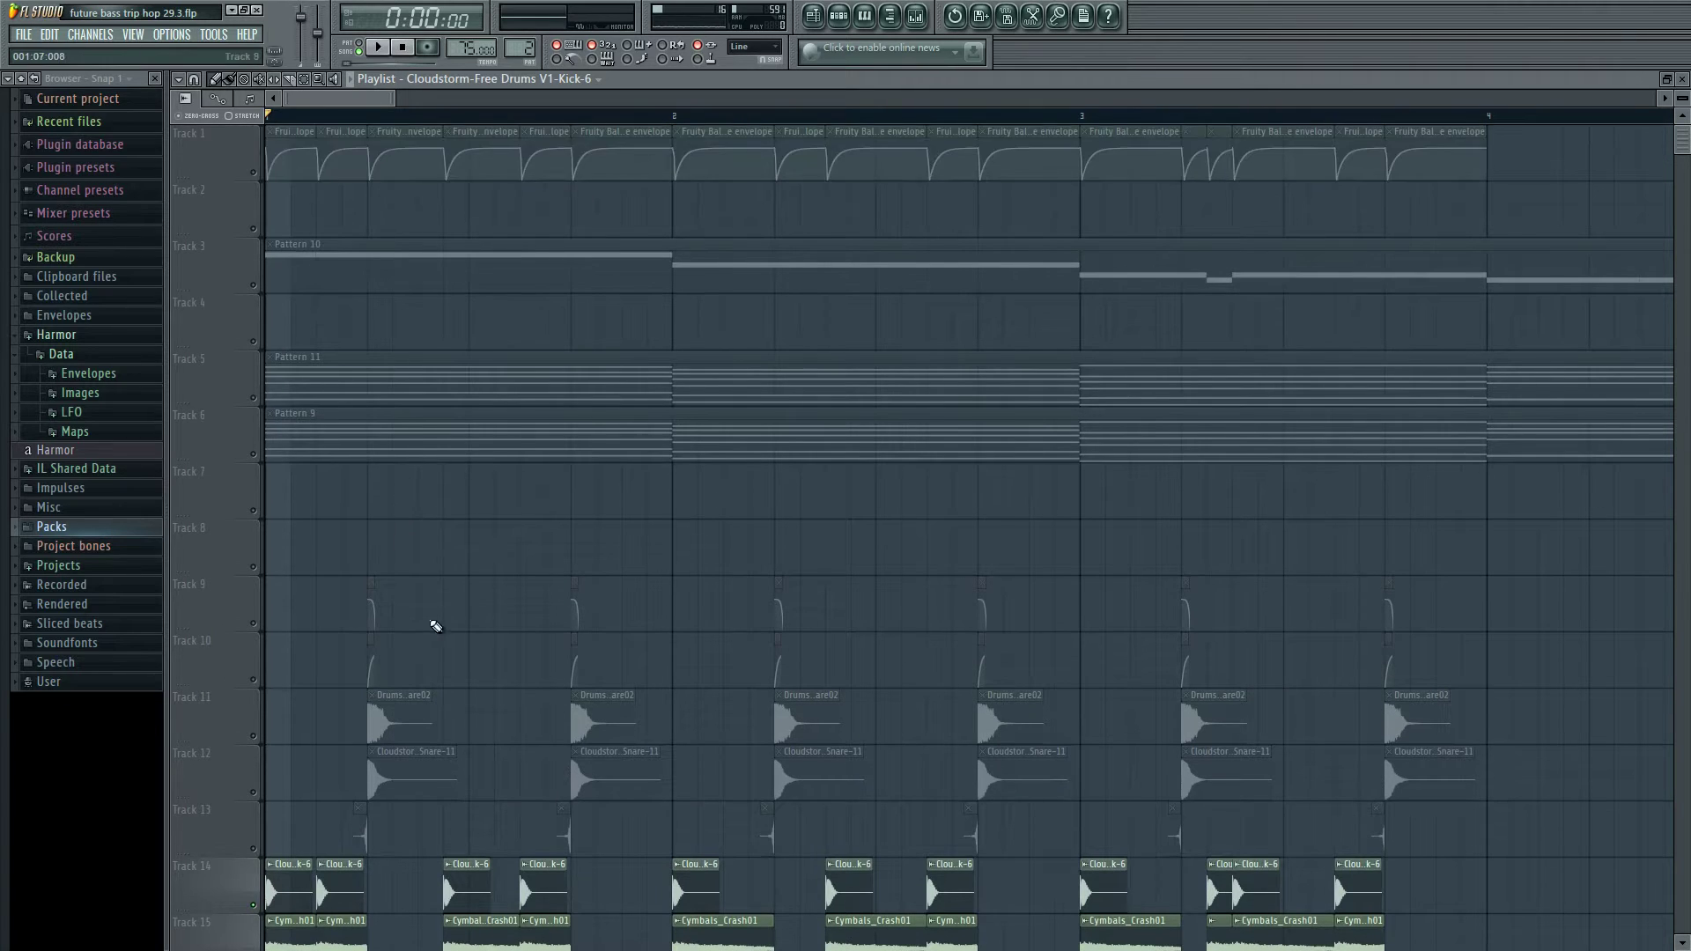
{"action": "scroll", "coordinate": [472, 559], "scroll_direction": "down", "scroll_amount": 4}
{"action": "key", "text": "space"}
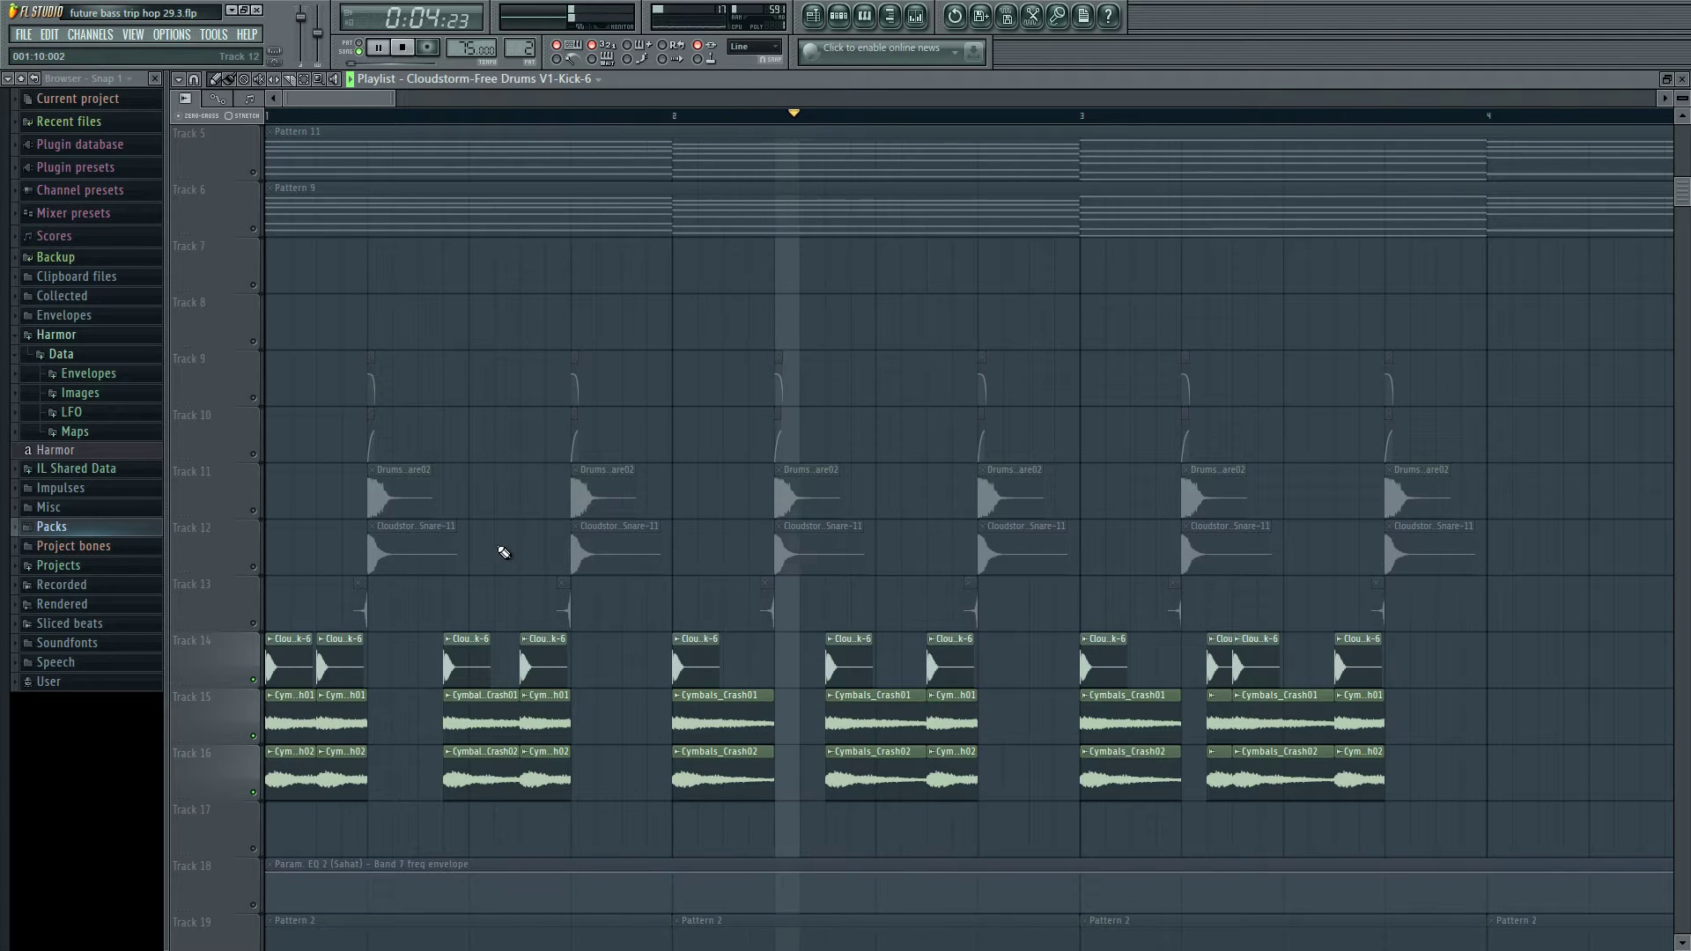
{"action": "scroll", "coordinate": [347, 317], "scroll_direction": "up", "scroll_amount": 4}
{"action": "key", "text": "space"}
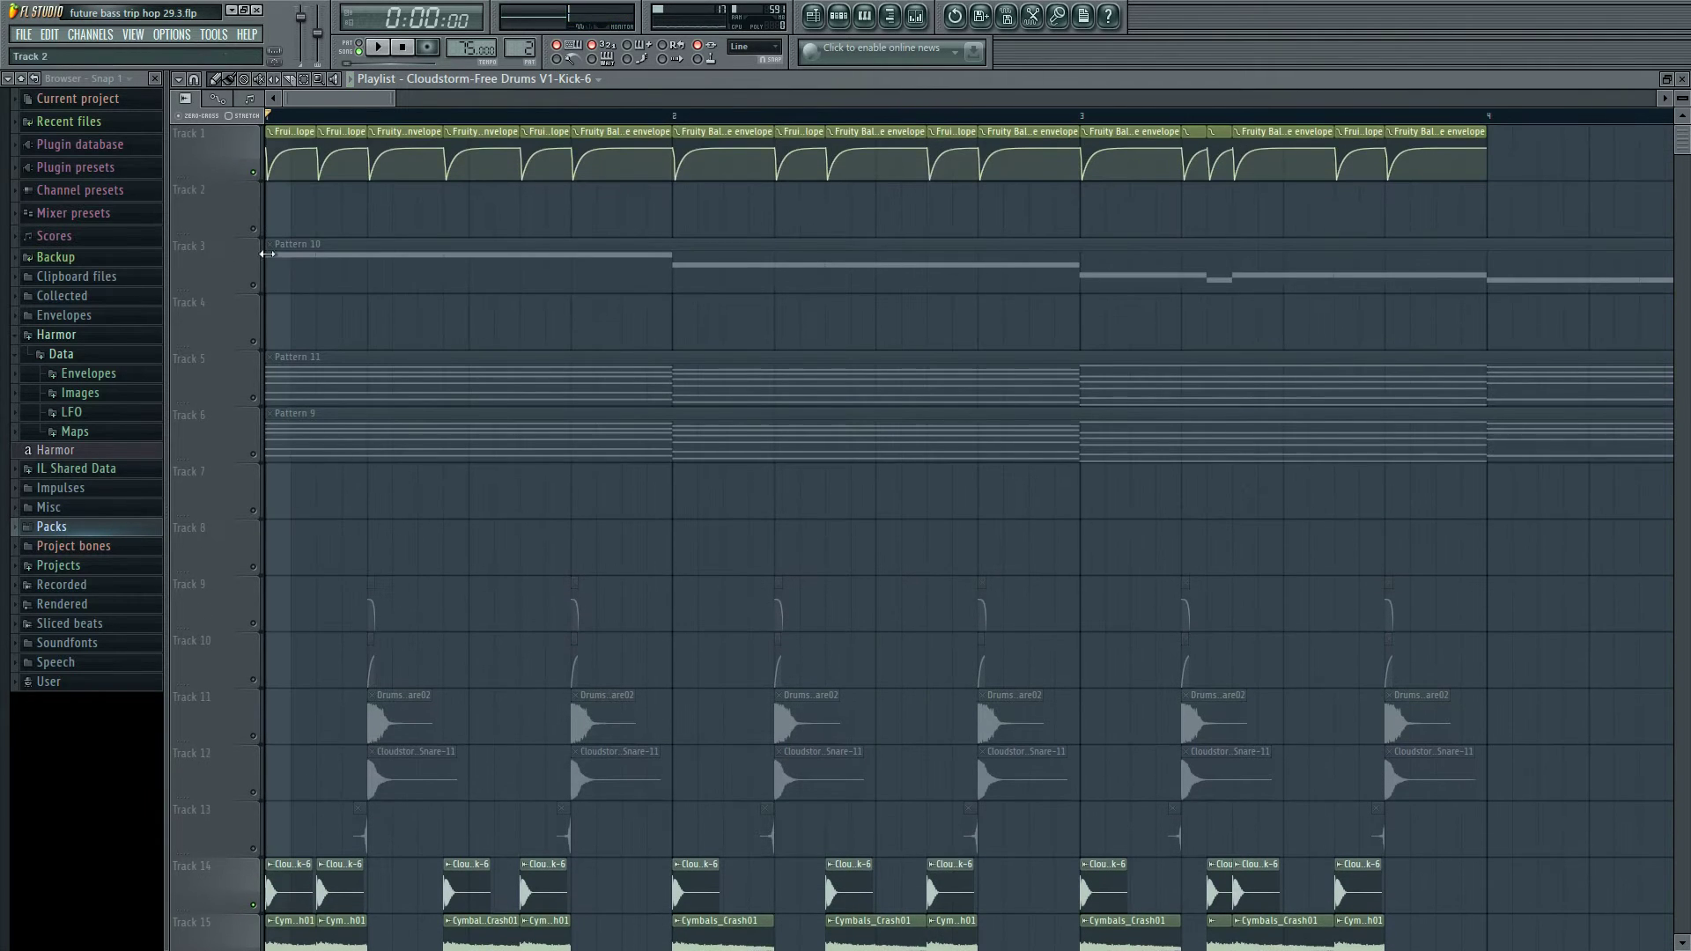
- Briefly solo the Cymbals_Crash01 layer on Track 15, restore all playlist tracks and play back the full mix
{"action": "scroll", "coordinate": [313, 415], "scroll_direction": "down", "scroll_amount": 8}
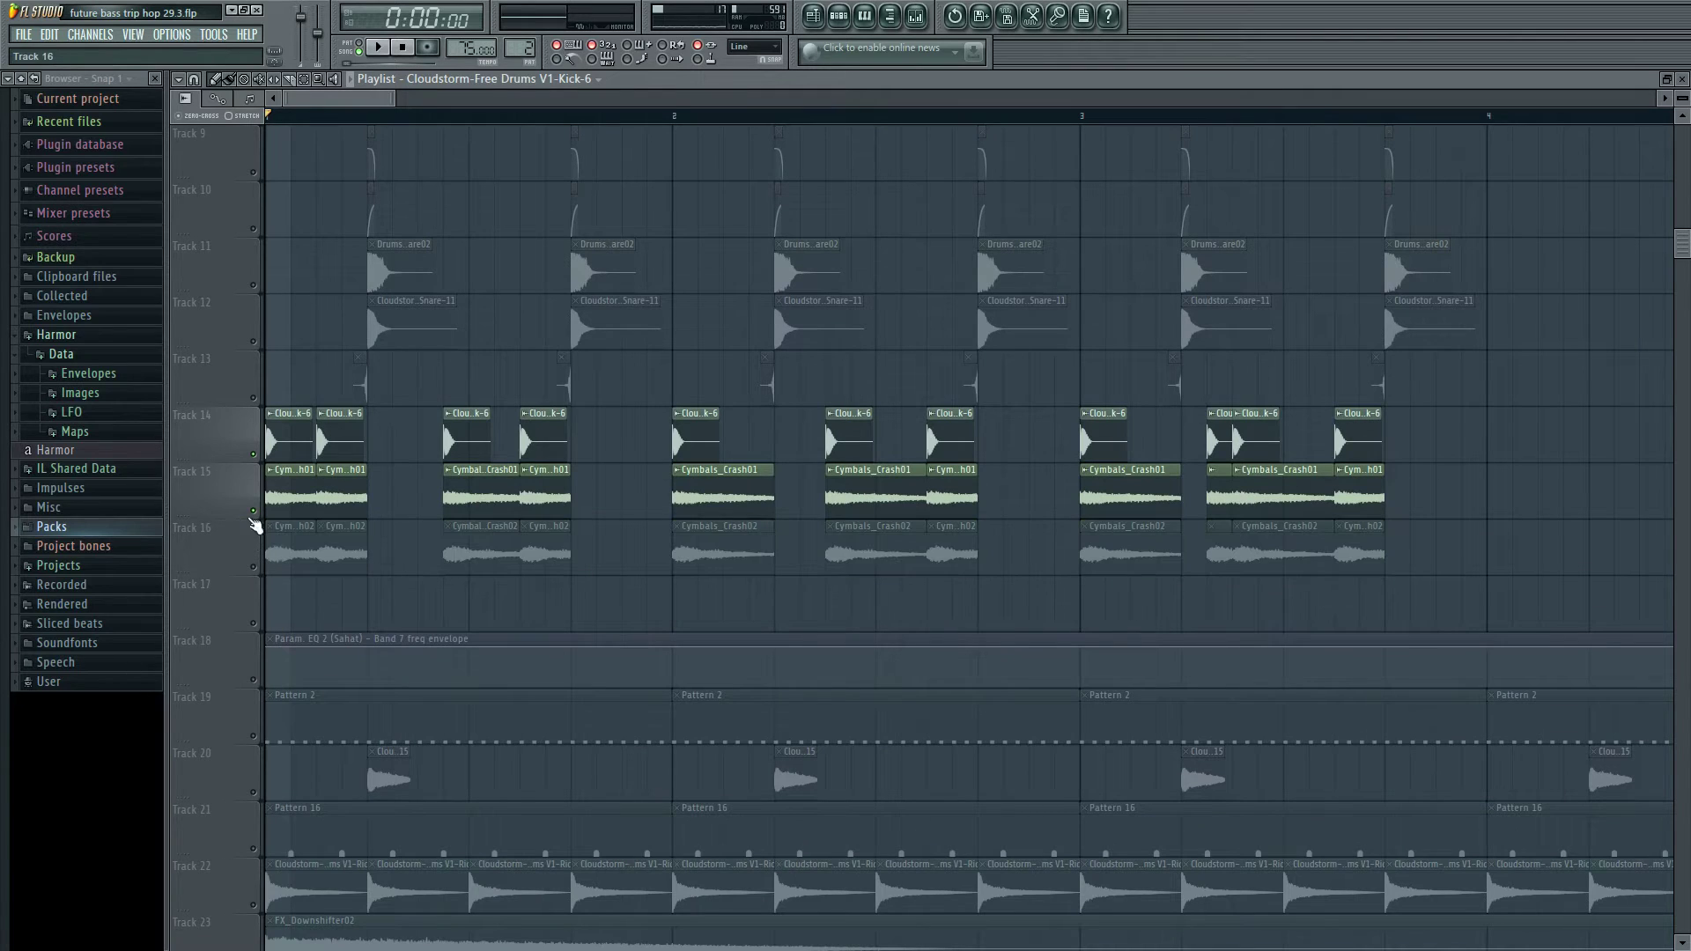
{"action": "left_click", "coordinate": [253, 511]}
{"action": "left_click", "coordinate": [253, 567]}
{"action": "right_click", "coordinate": [253, 512]}
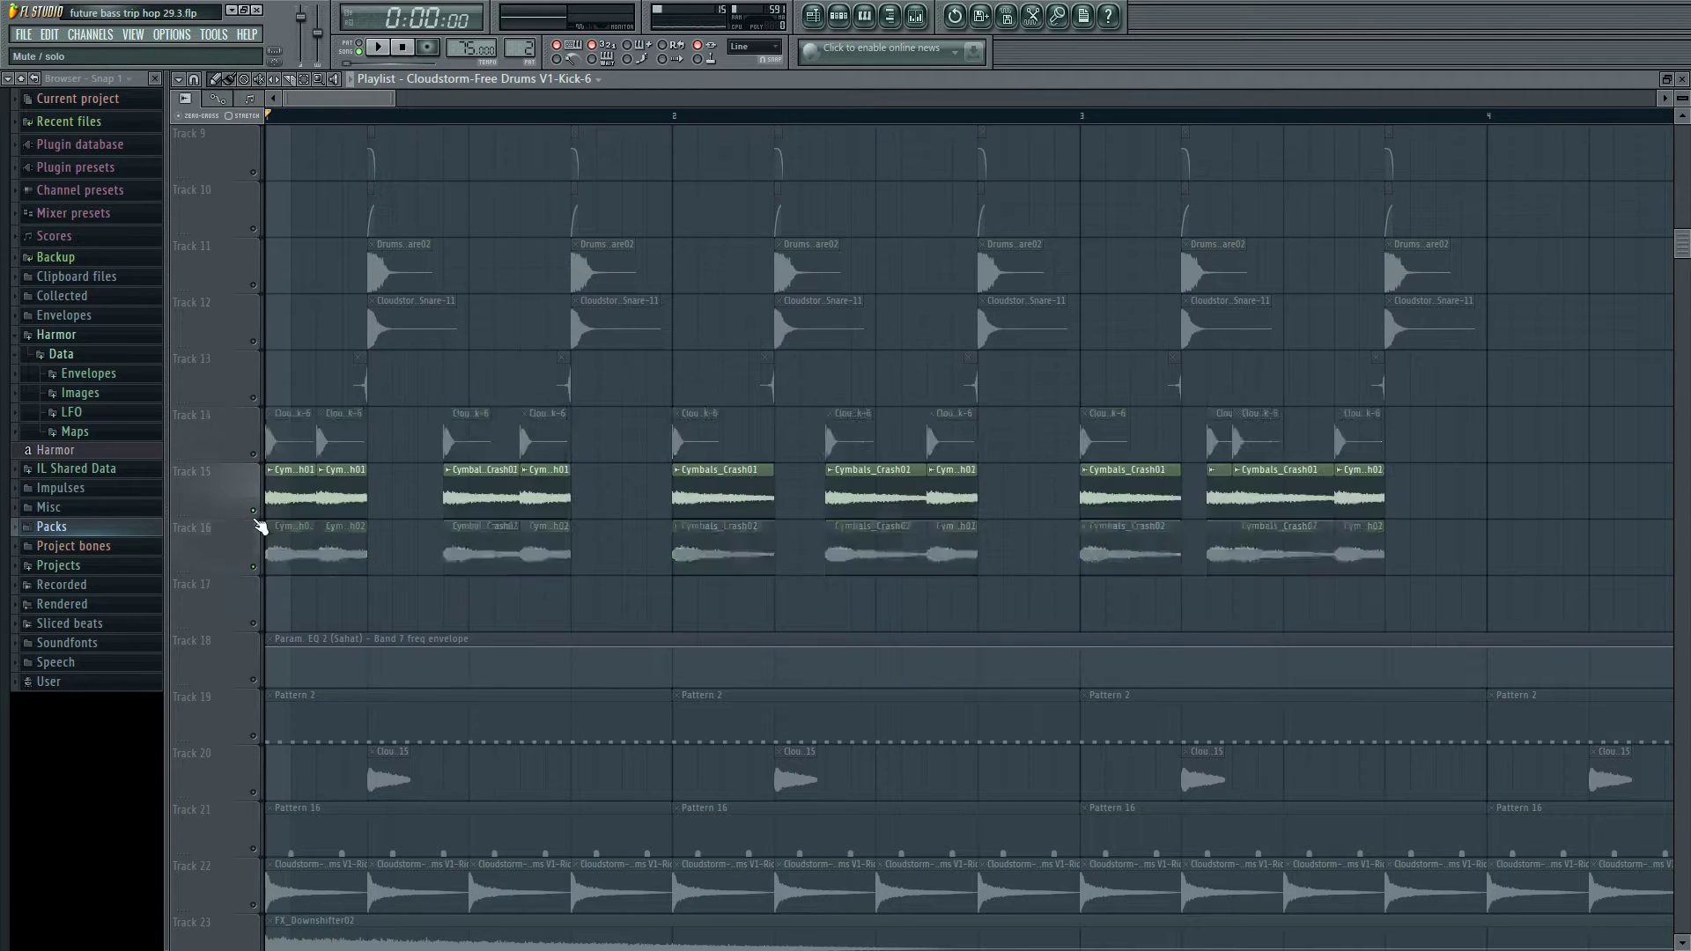
{"action": "right_click", "coordinate": [254, 513]}
{"action": "scroll", "coordinate": [264, 519], "scroll_direction": "up", "scroll_amount": 5}
{"action": "key", "text": "space"}
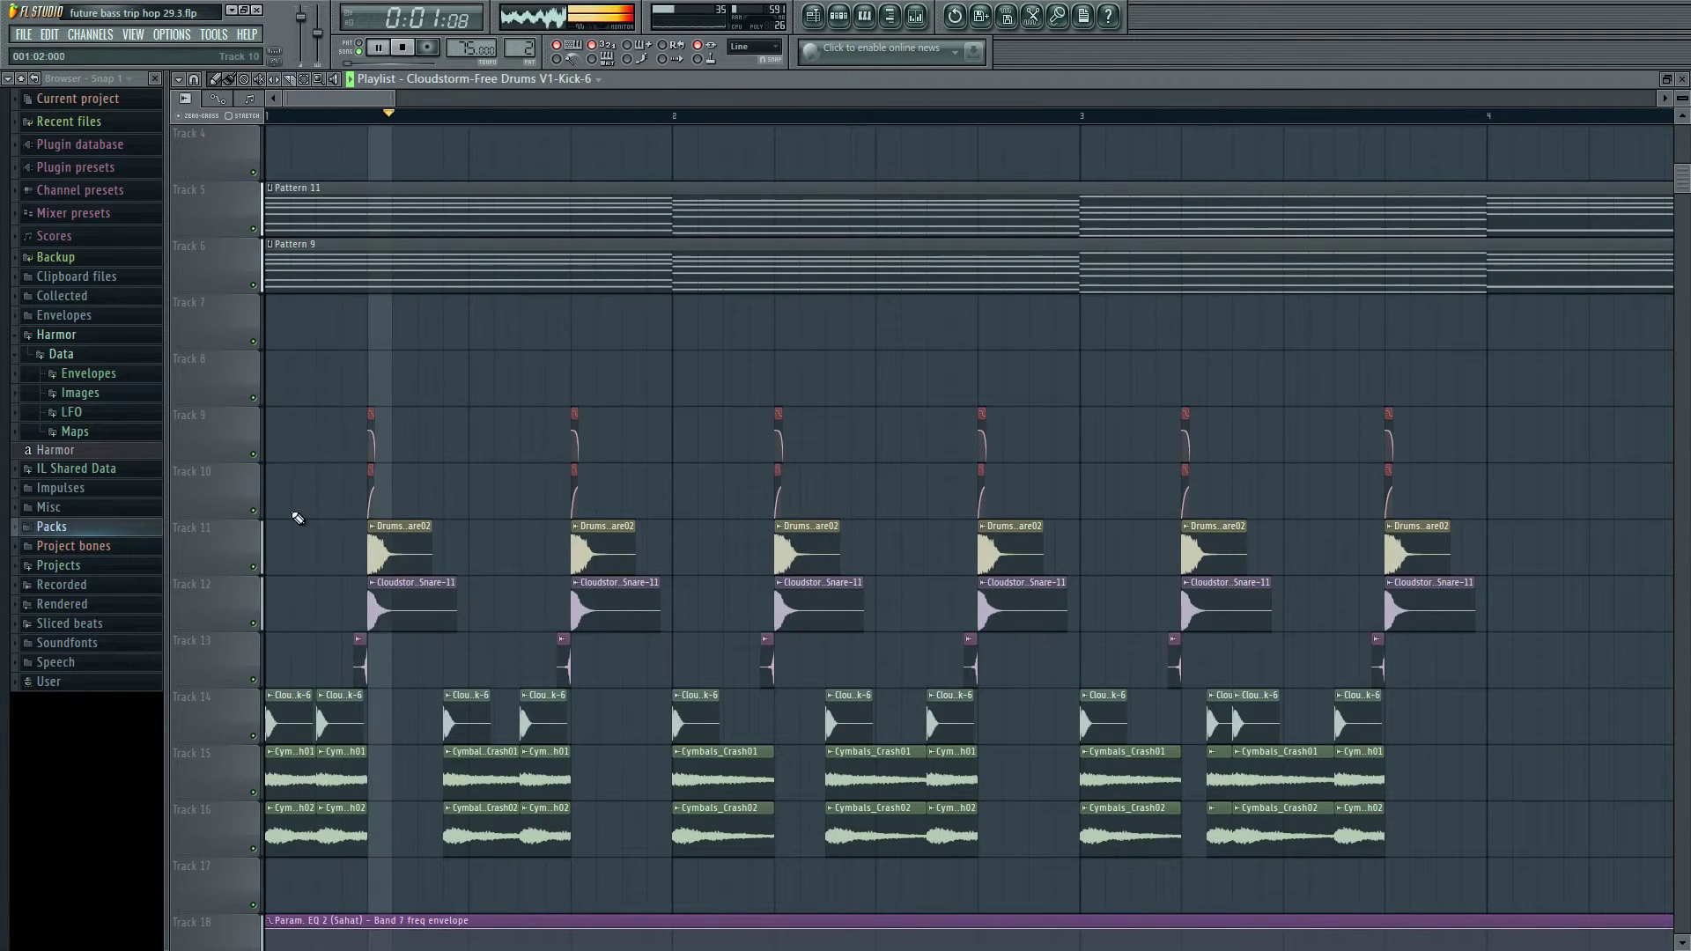
{"action": "key", "text": "space"}
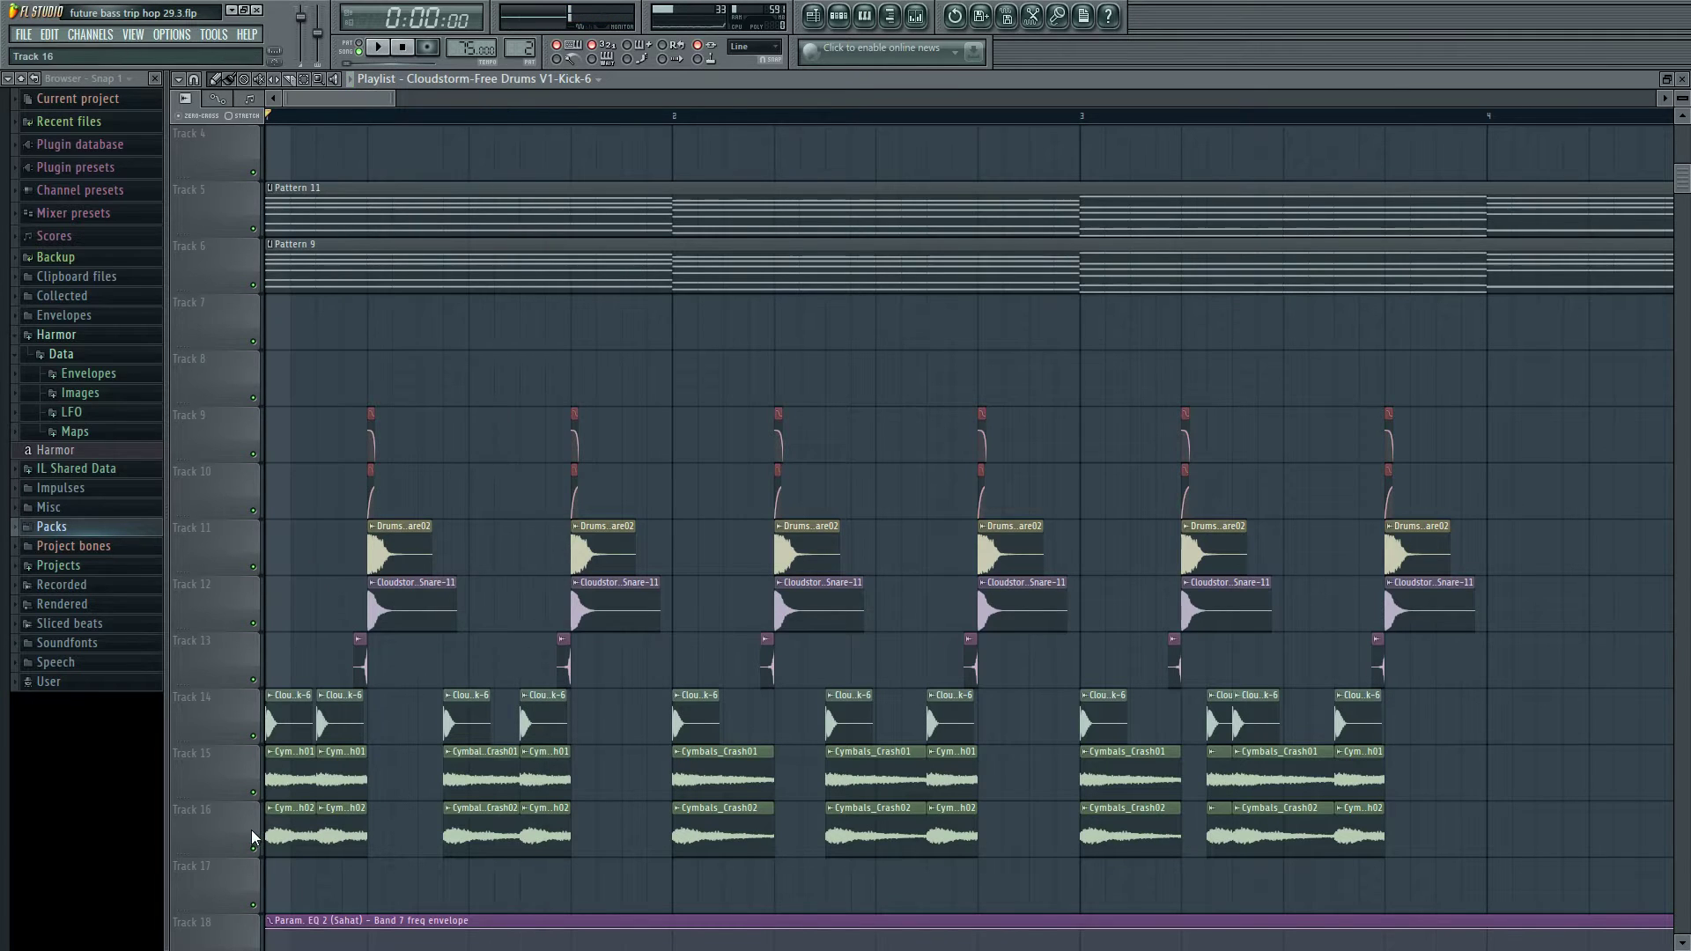
- Mute the cymbal crash layers on Tracks 15 and 16 in the full mix
{"action": "scroll", "coordinate": [281, 763], "scroll_direction": "down", "scroll_amount": 2}
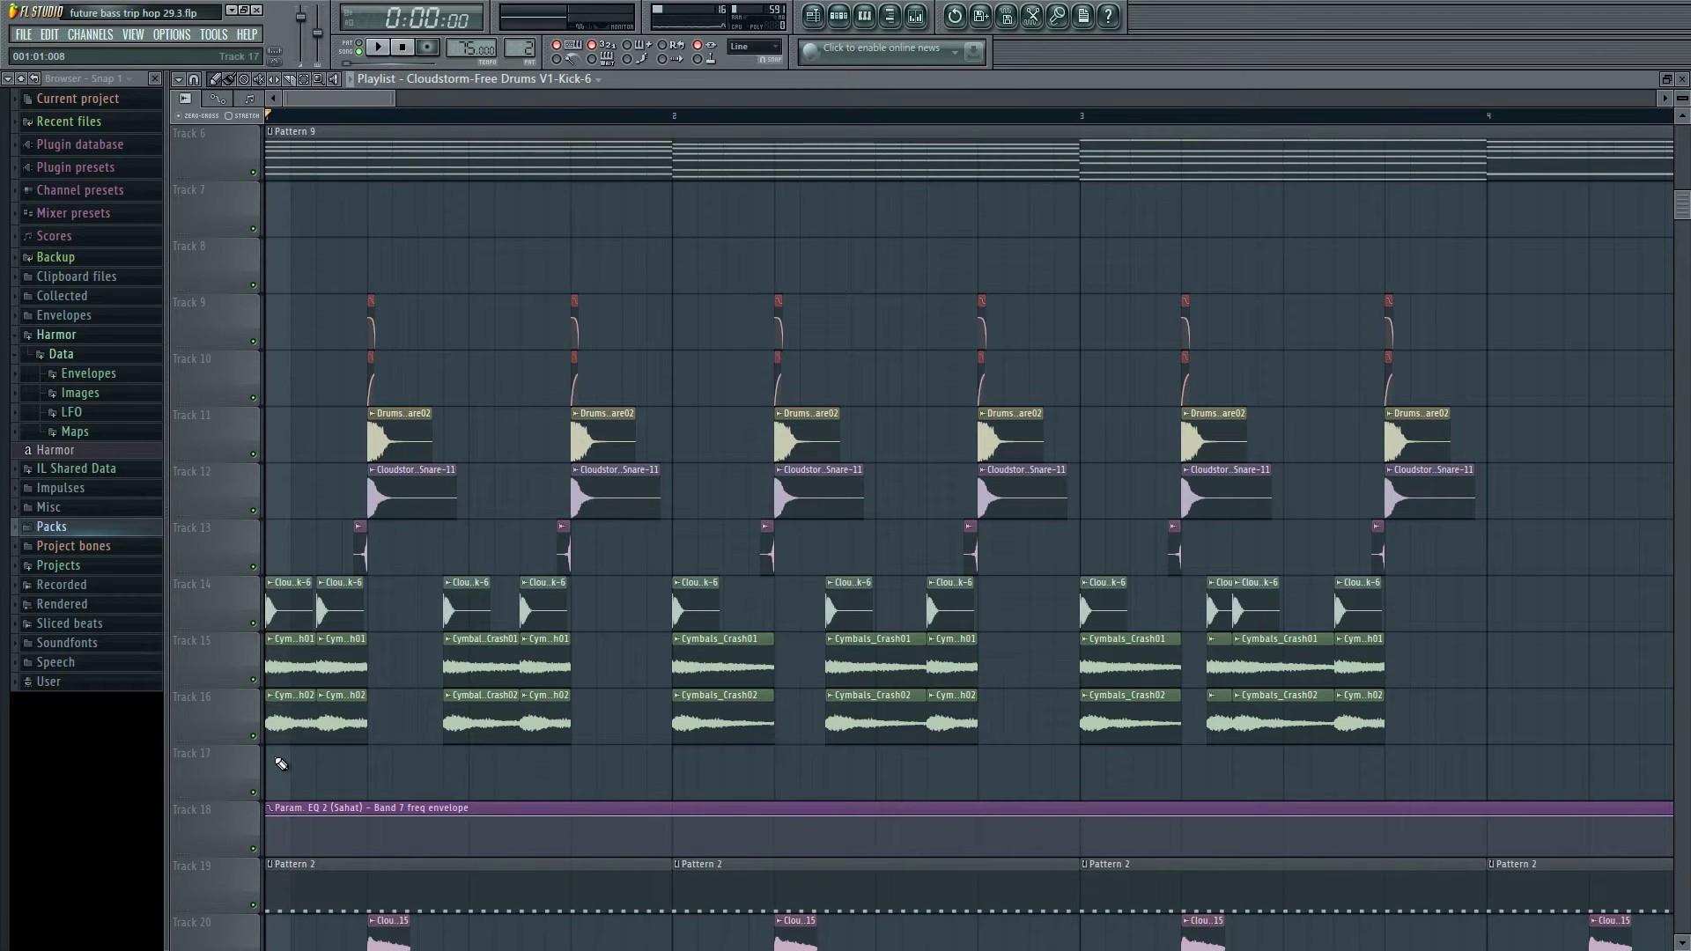
{"action": "scroll", "coordinate": [281, 764], "scroll_direction": "down", "scroll_amount": 2}
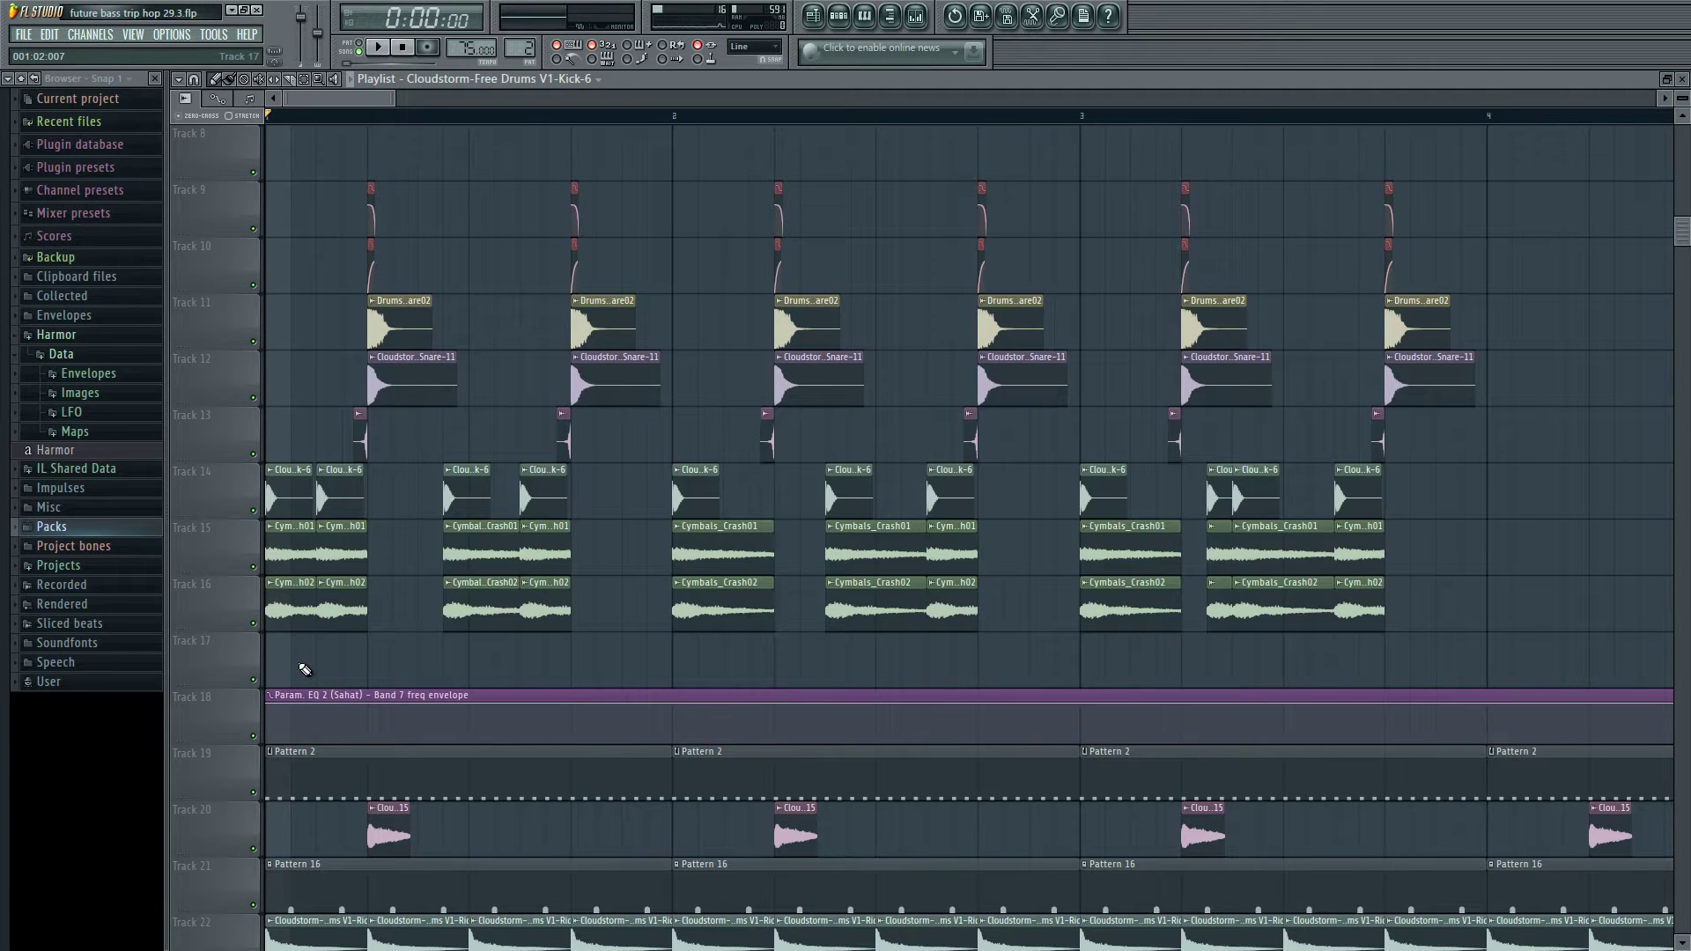
{"action": "left_click", "coordinate": [254, 624]}
{"action": "left_click", "coordinate": [254, 567]}
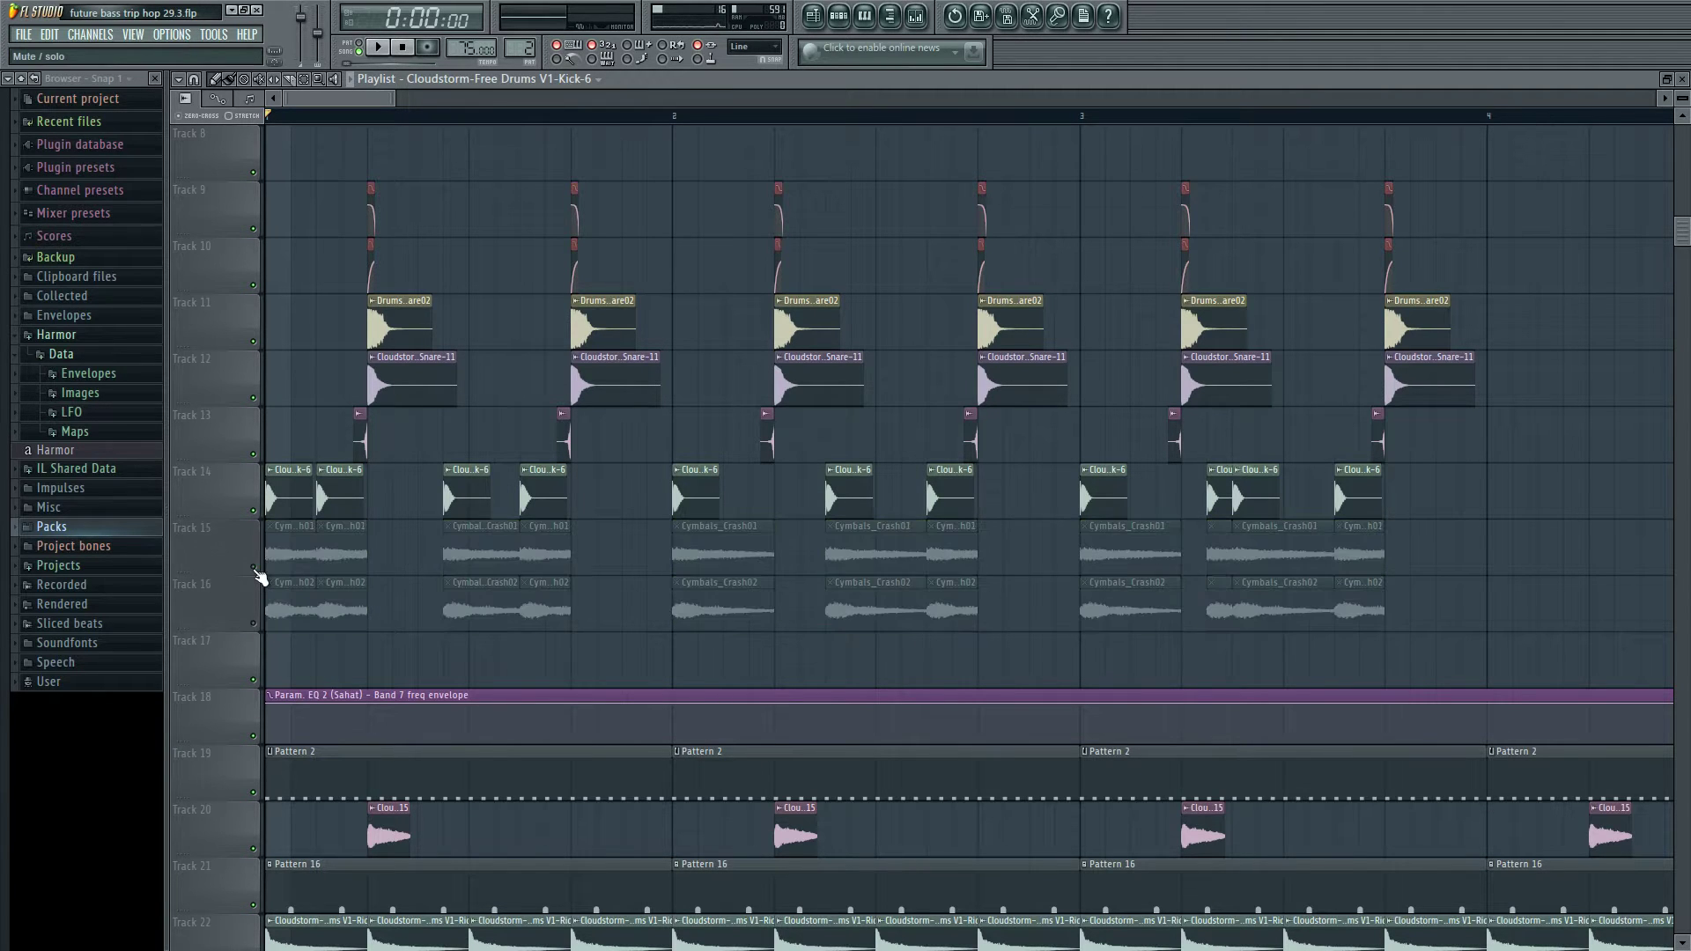
- Look over the remaining drum tracks and reopen the channel settings of the Kick-6 sample on Track 14
{"action": "scroll", "coordinate": [564, 656], "scroll_direction": "down", "scroll_amount": 5}
{"action": "scroll", "coordinate": [533, 605], "scroll_direction": "up", "scroll_amount": 7}
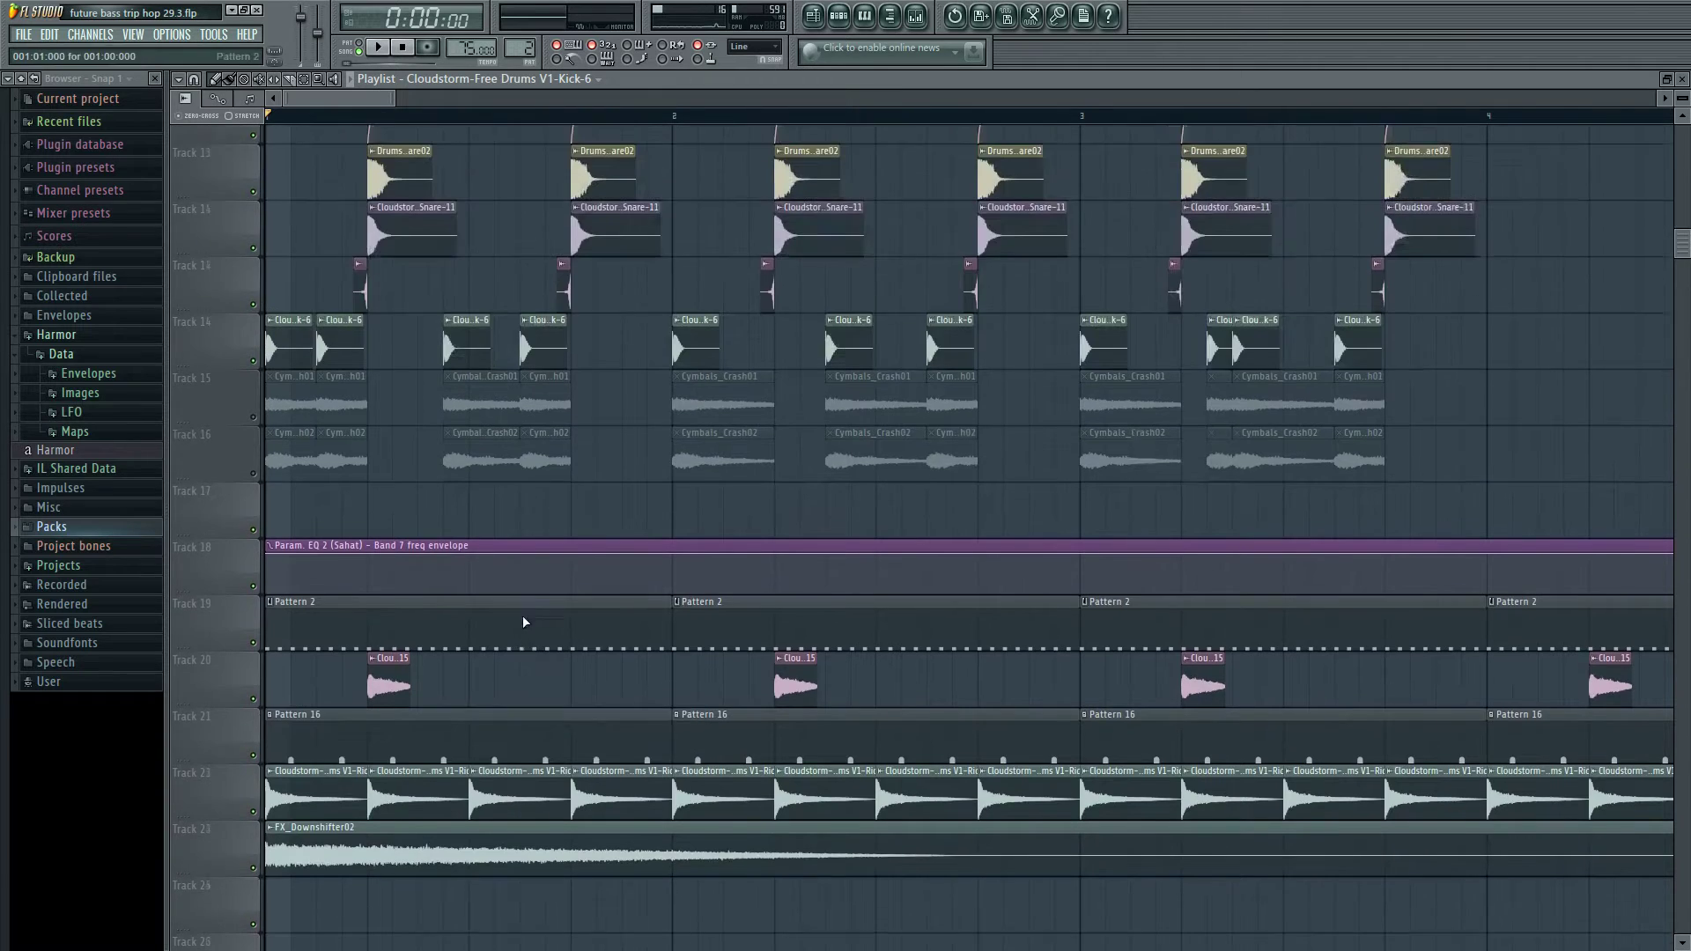
{"action": "scroll", "coordinate": [517, 620], "scroll_direction": "down", "scroll_amount": 4}
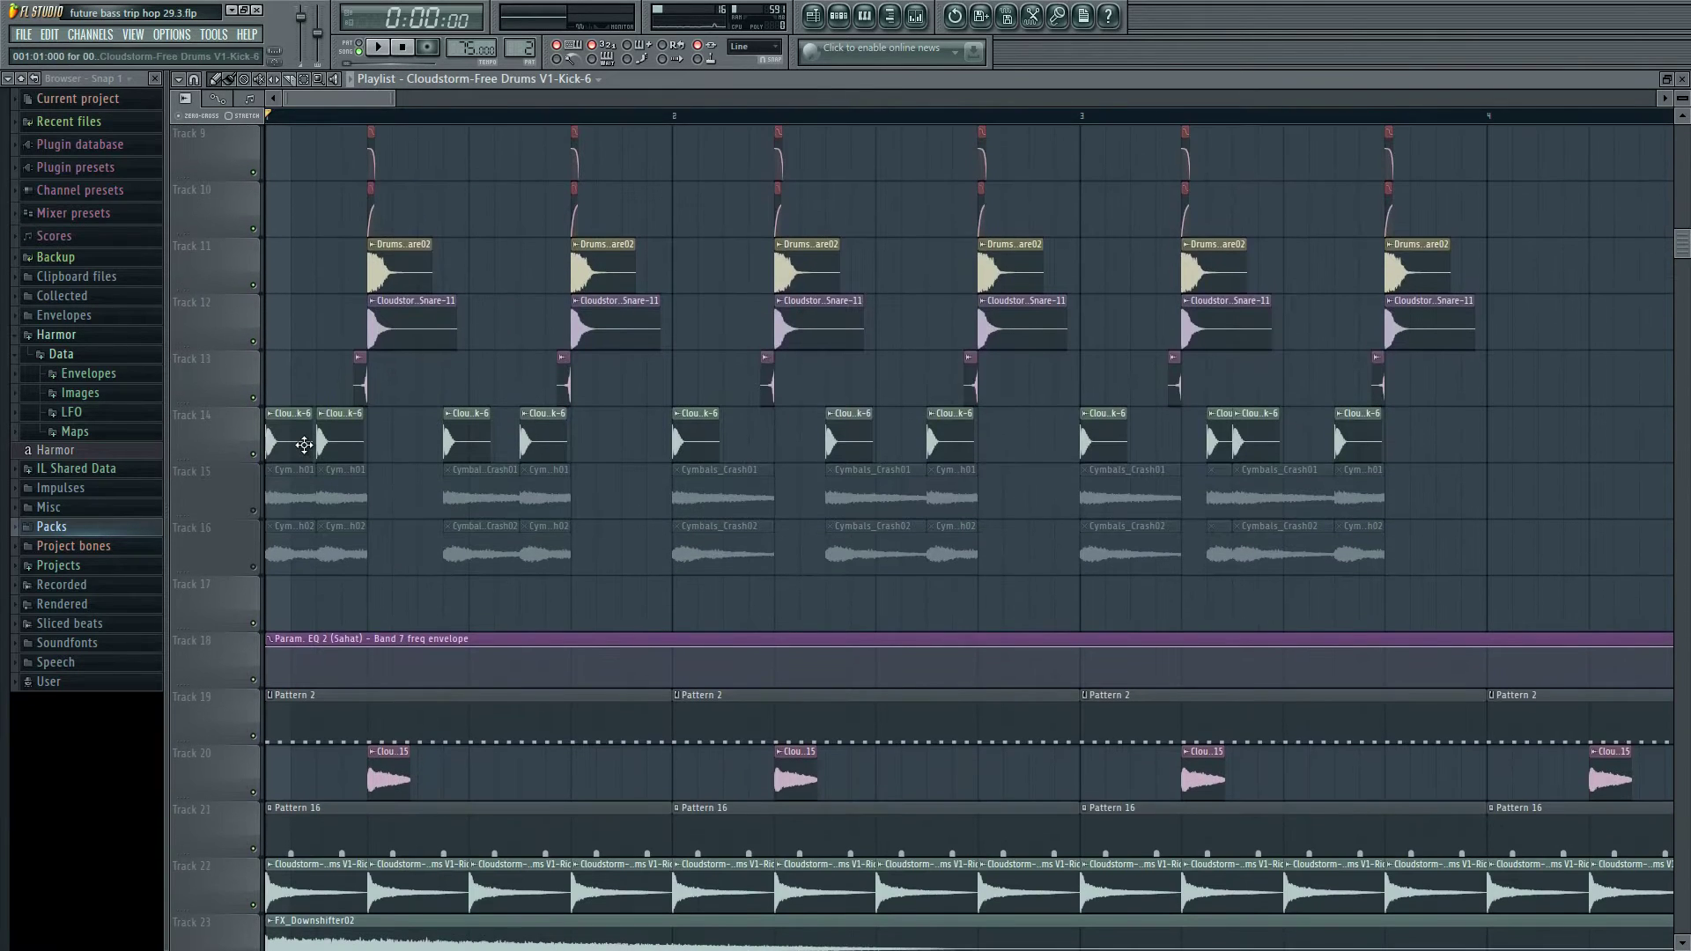
{"action": "double_click", "coordinate": [304, 443]}
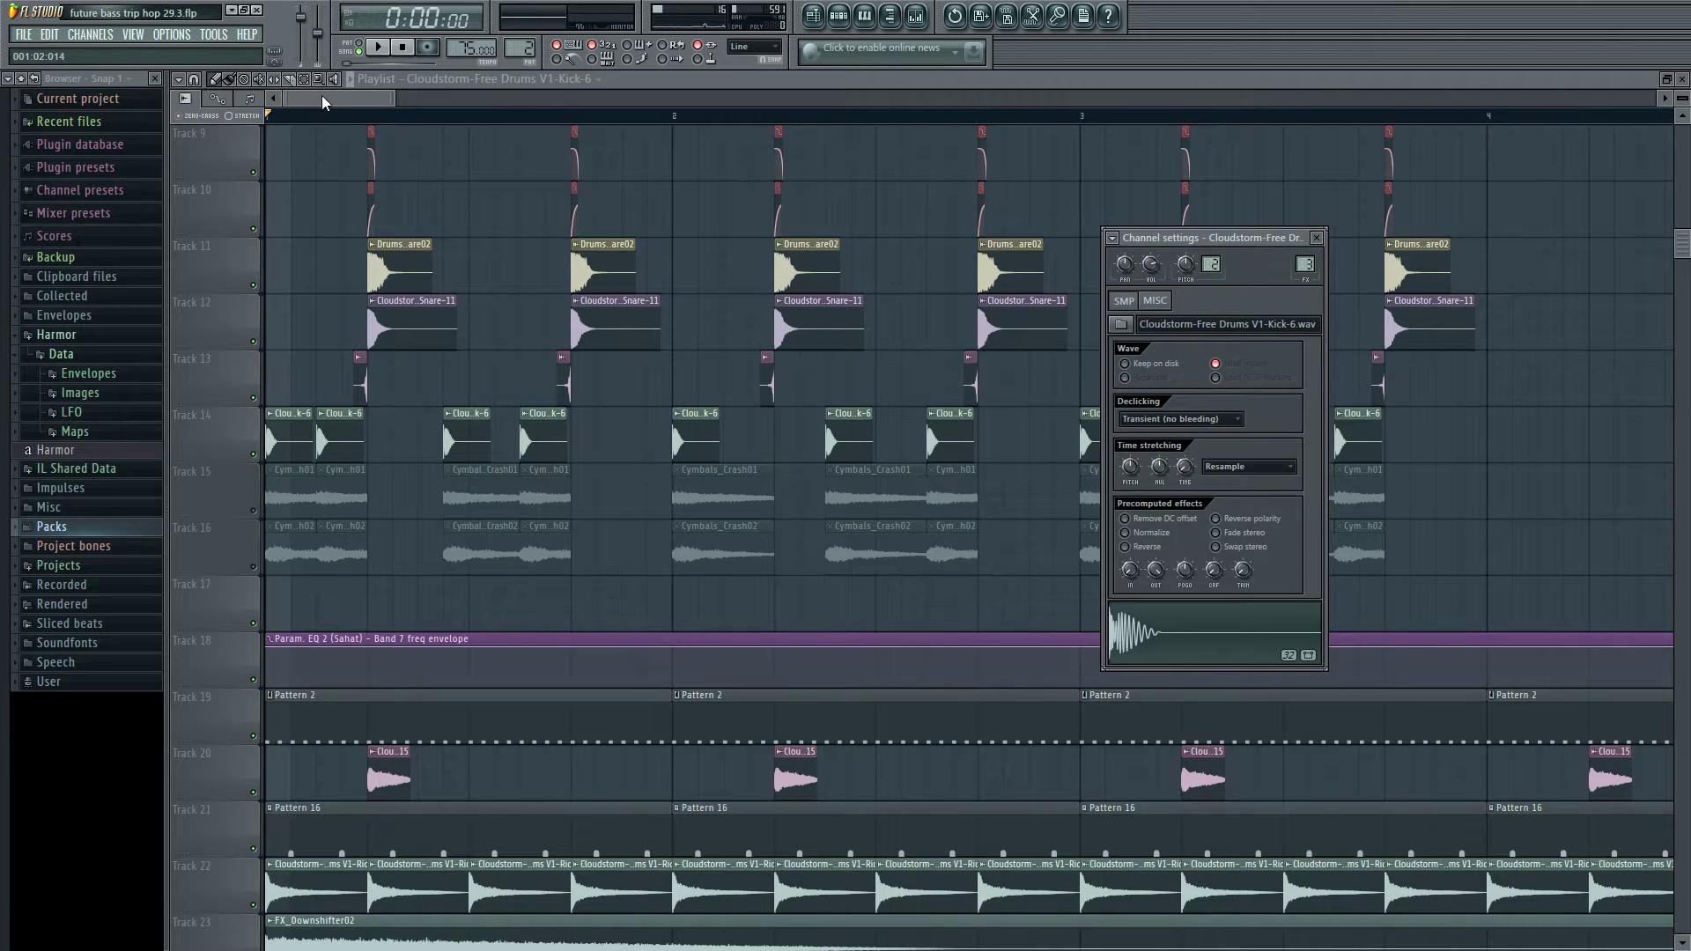
- Solo Pattern 10 on Track 3, start playback and open the pattern's AERO CHARD notes in the piano roll
{"action": "scroll", "coordinate": [330, 176], "scroll_direction": "up", "scroll_amount": 5}
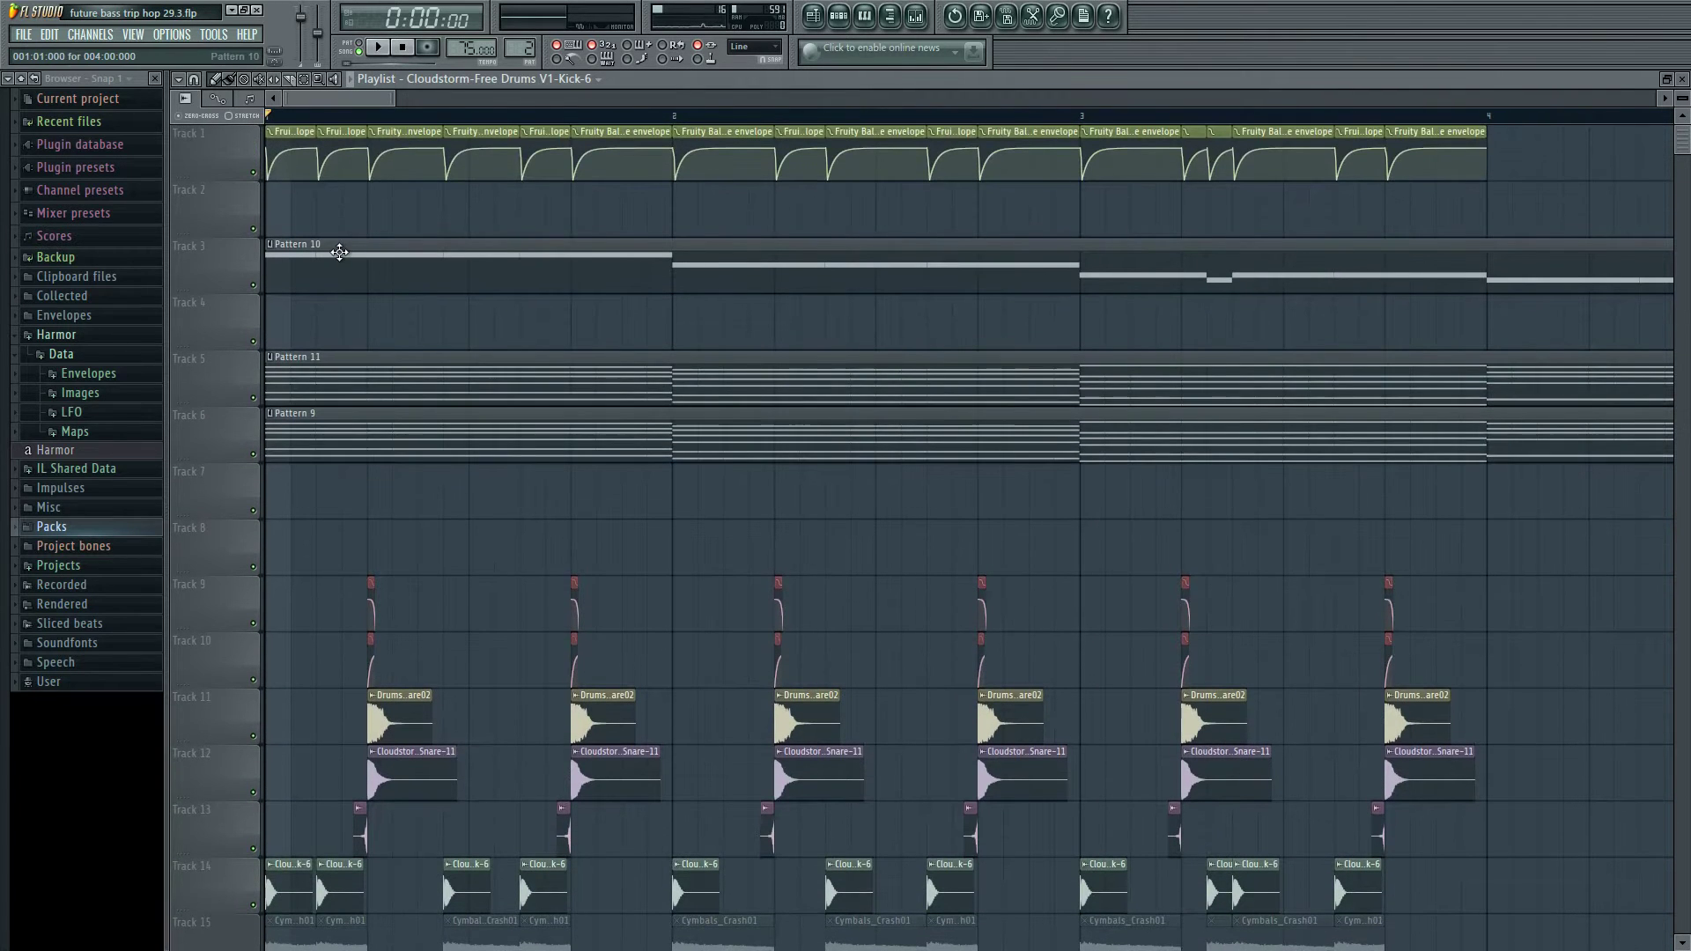
{"action": "right_click", "coordinate": [254, 285]}
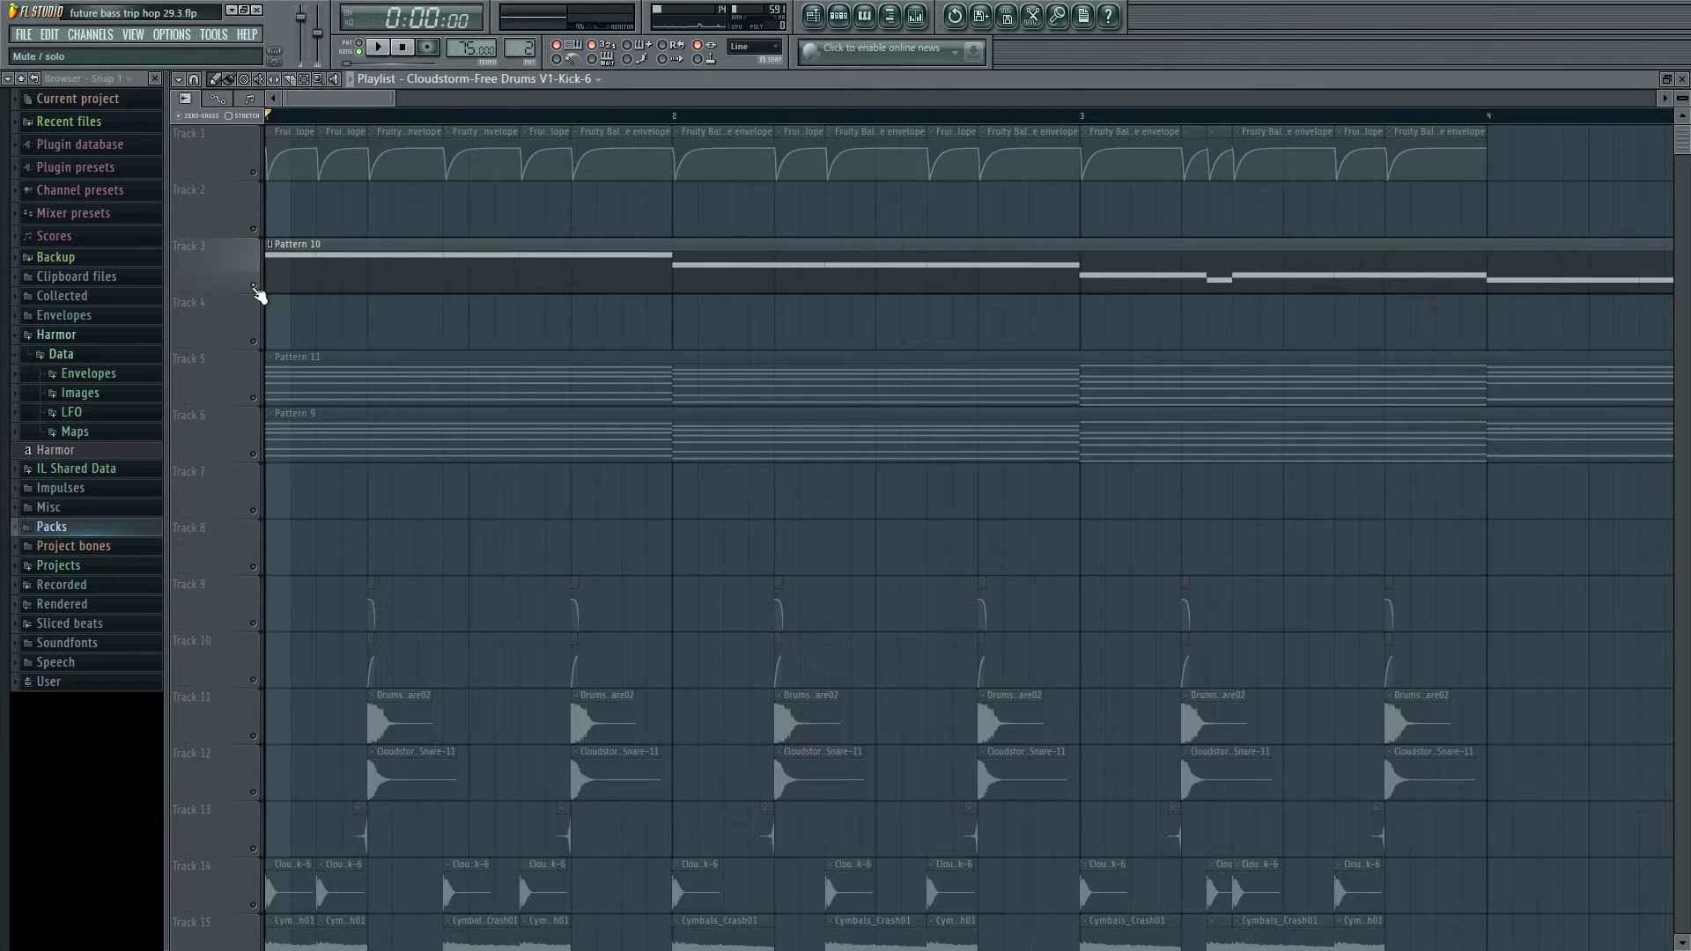
{"action": "key", "text": "space"}
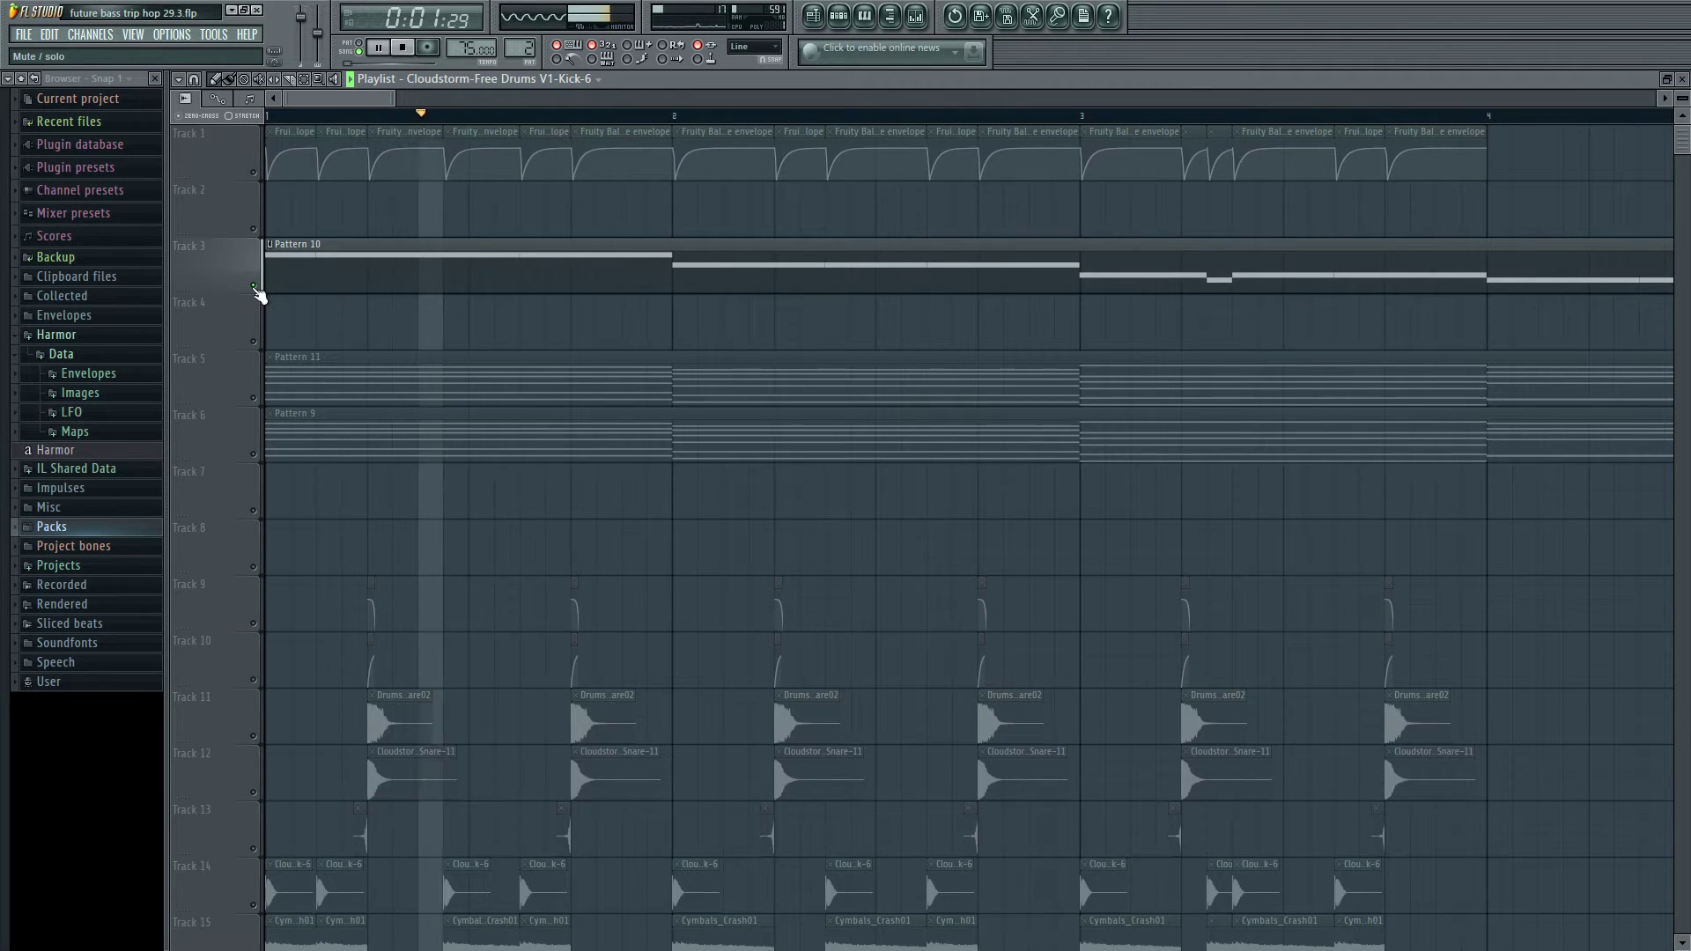
{"action": "double_click", "coordinate": [336, 279]}
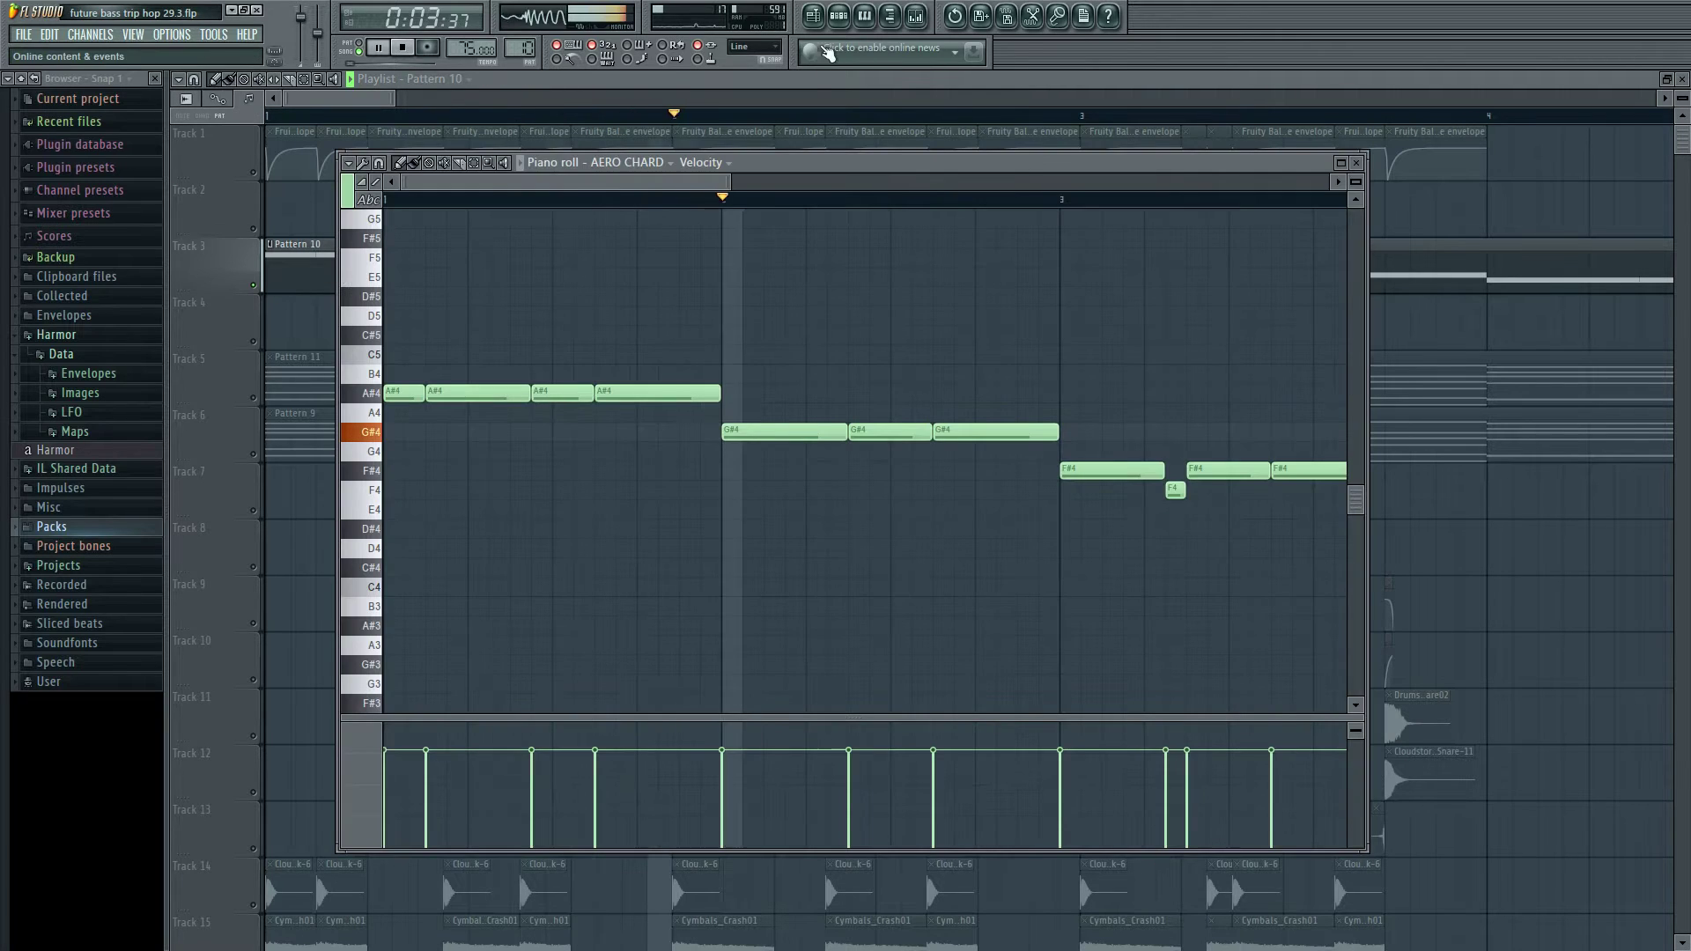
- Open the Harmor synth of the AERO CHARD channel, stop playback and reposition the plugin window above the piano roll
{"action": "left_click", "coordinate": [840, 18]}
{"action": "left_click", "coordinate": [988, 365]}
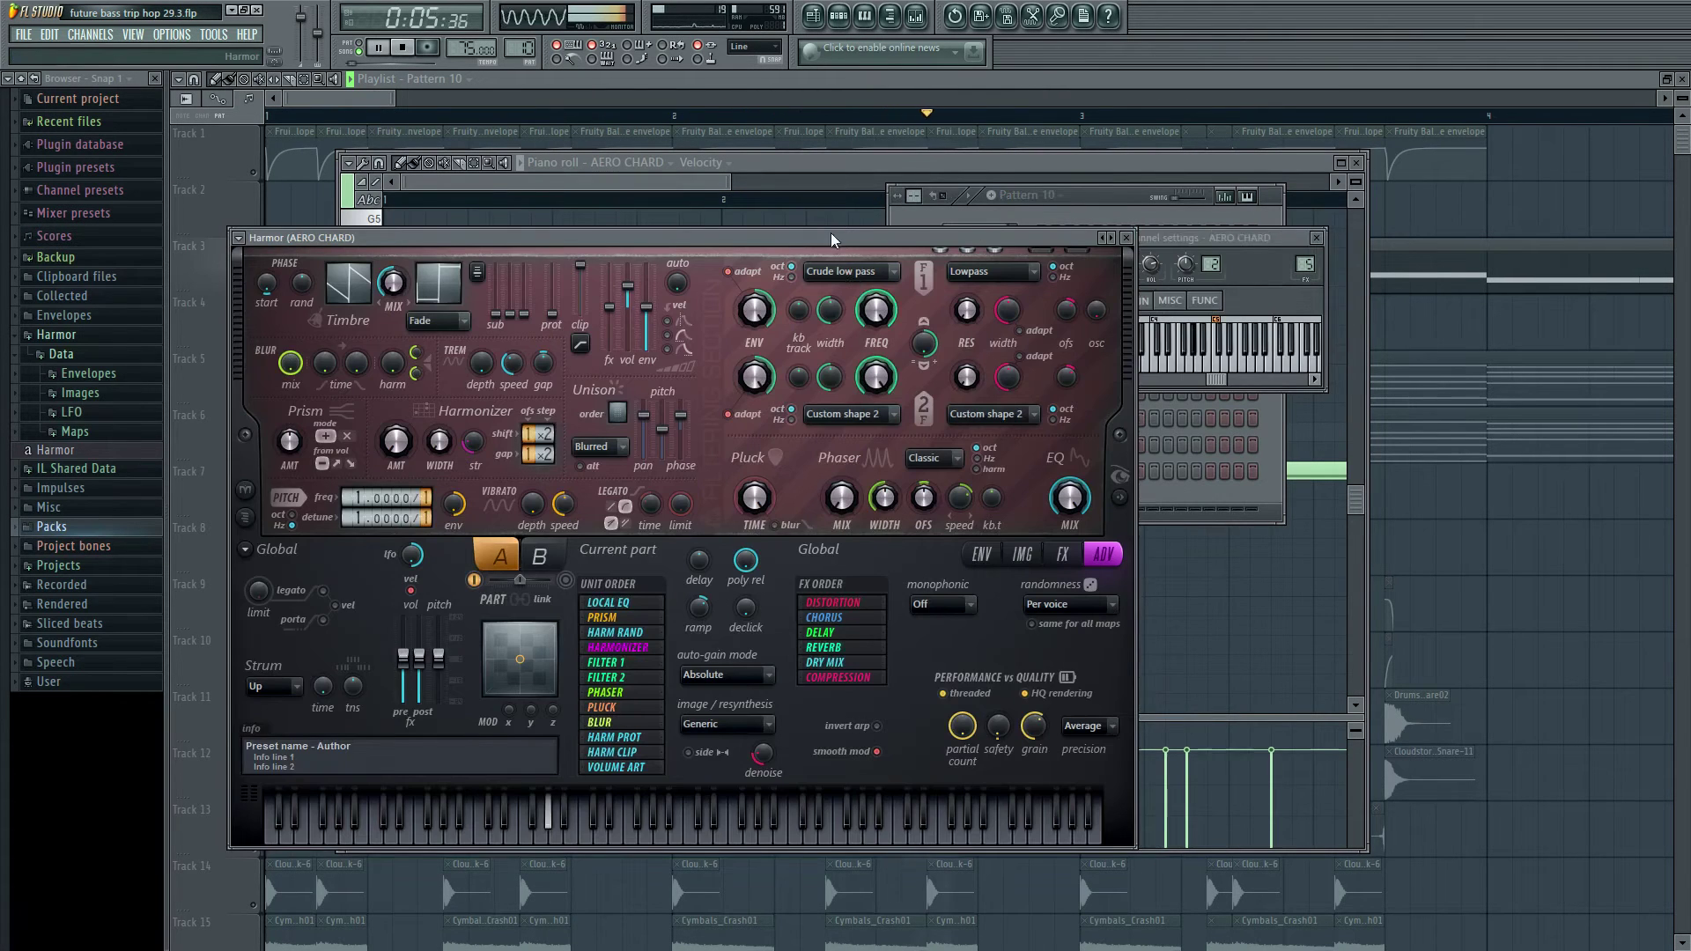
{"action": "left_click_drag", "start_coordinate": [832, 233], "coordinate": [972, 237]}
{"action": "key", "text": "space"}
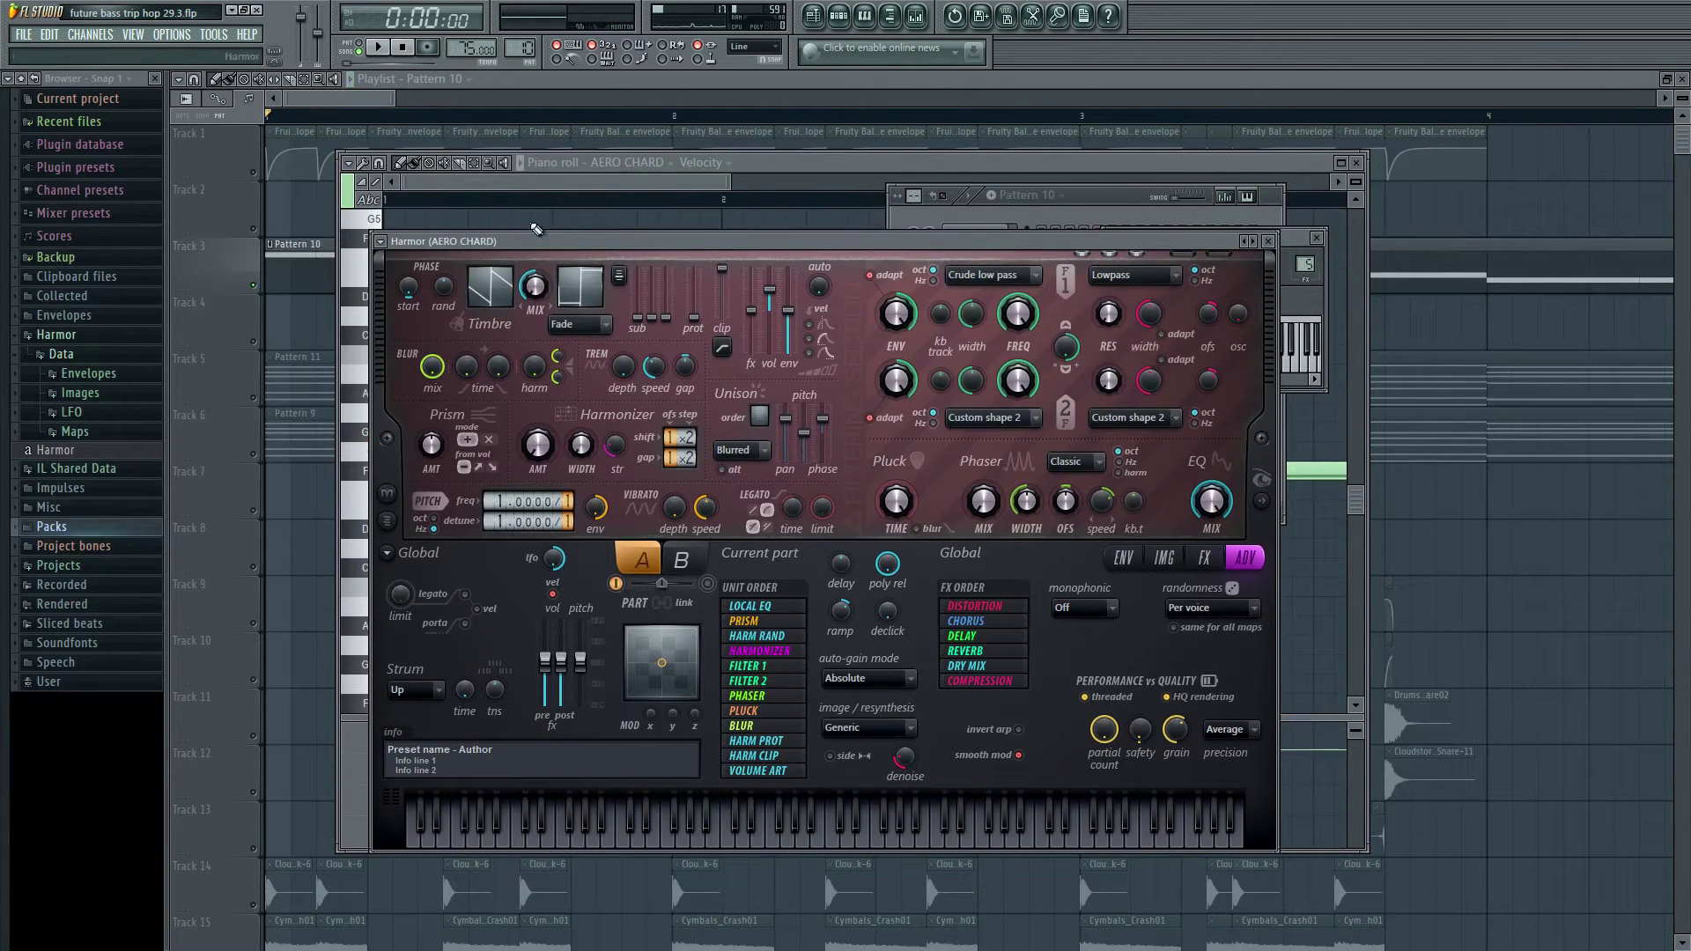
{"action": "left_click_drag", "start_coordinate": [617, 239], "coordinate": [602, 187]}
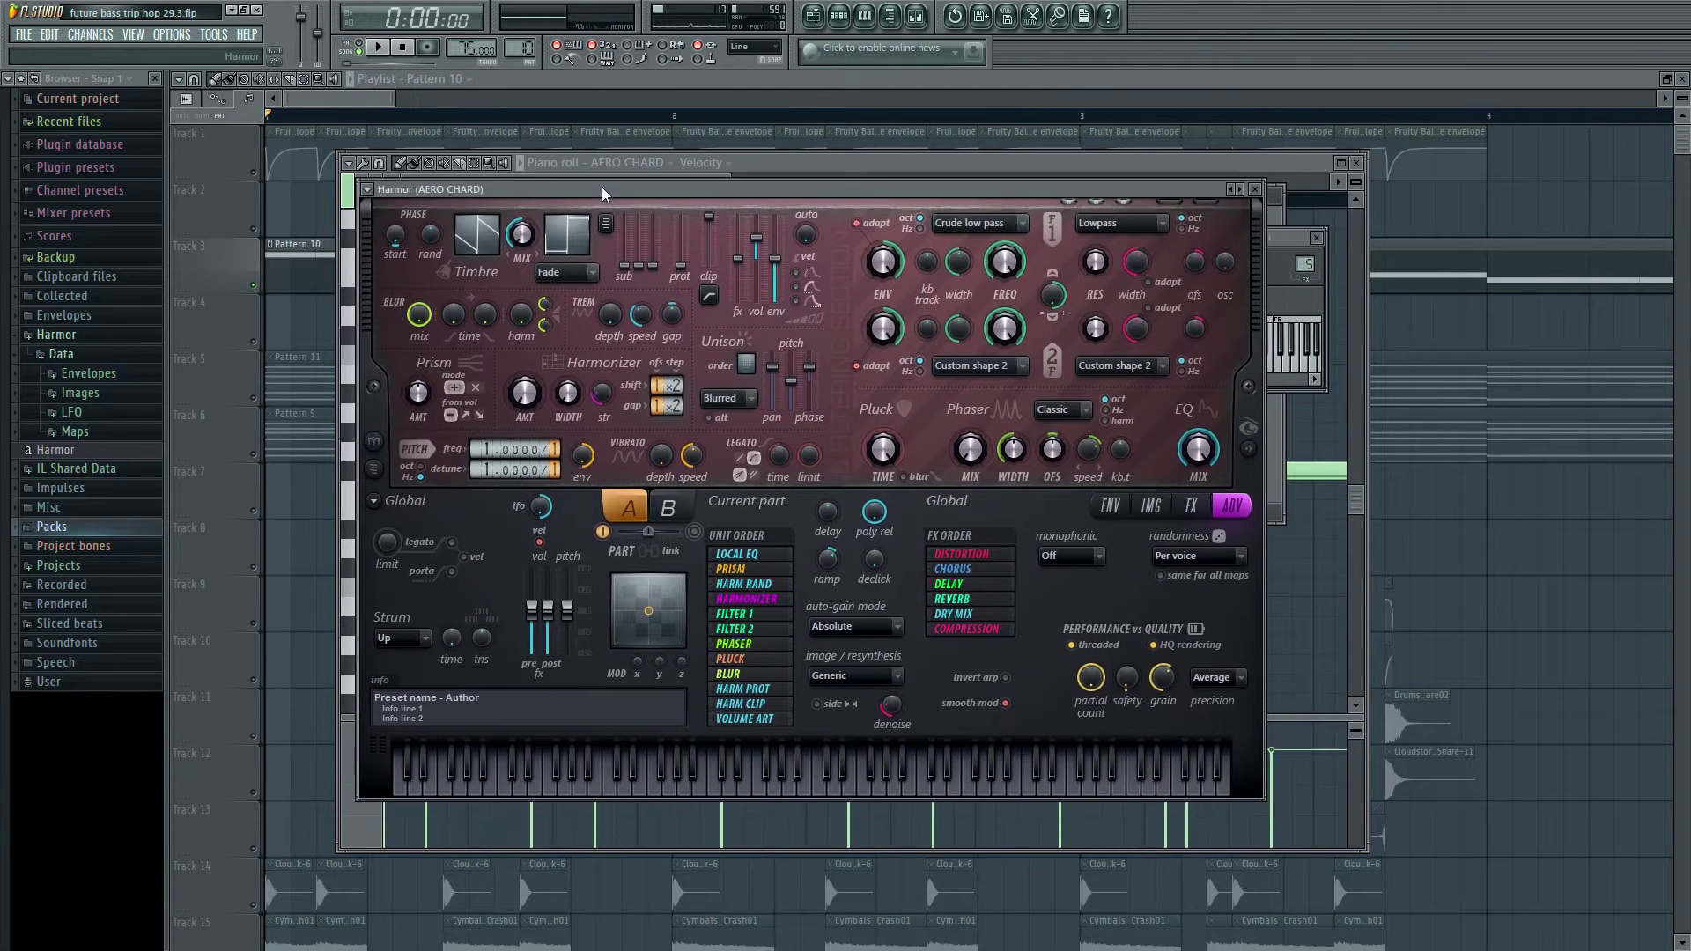
- Audition the AERO CHARD sound in Harmor by playing several single notes
{"action": "key", "text": "q"}
{"action": "key", "text": "w"}
{"action": "key", "text": "w"}
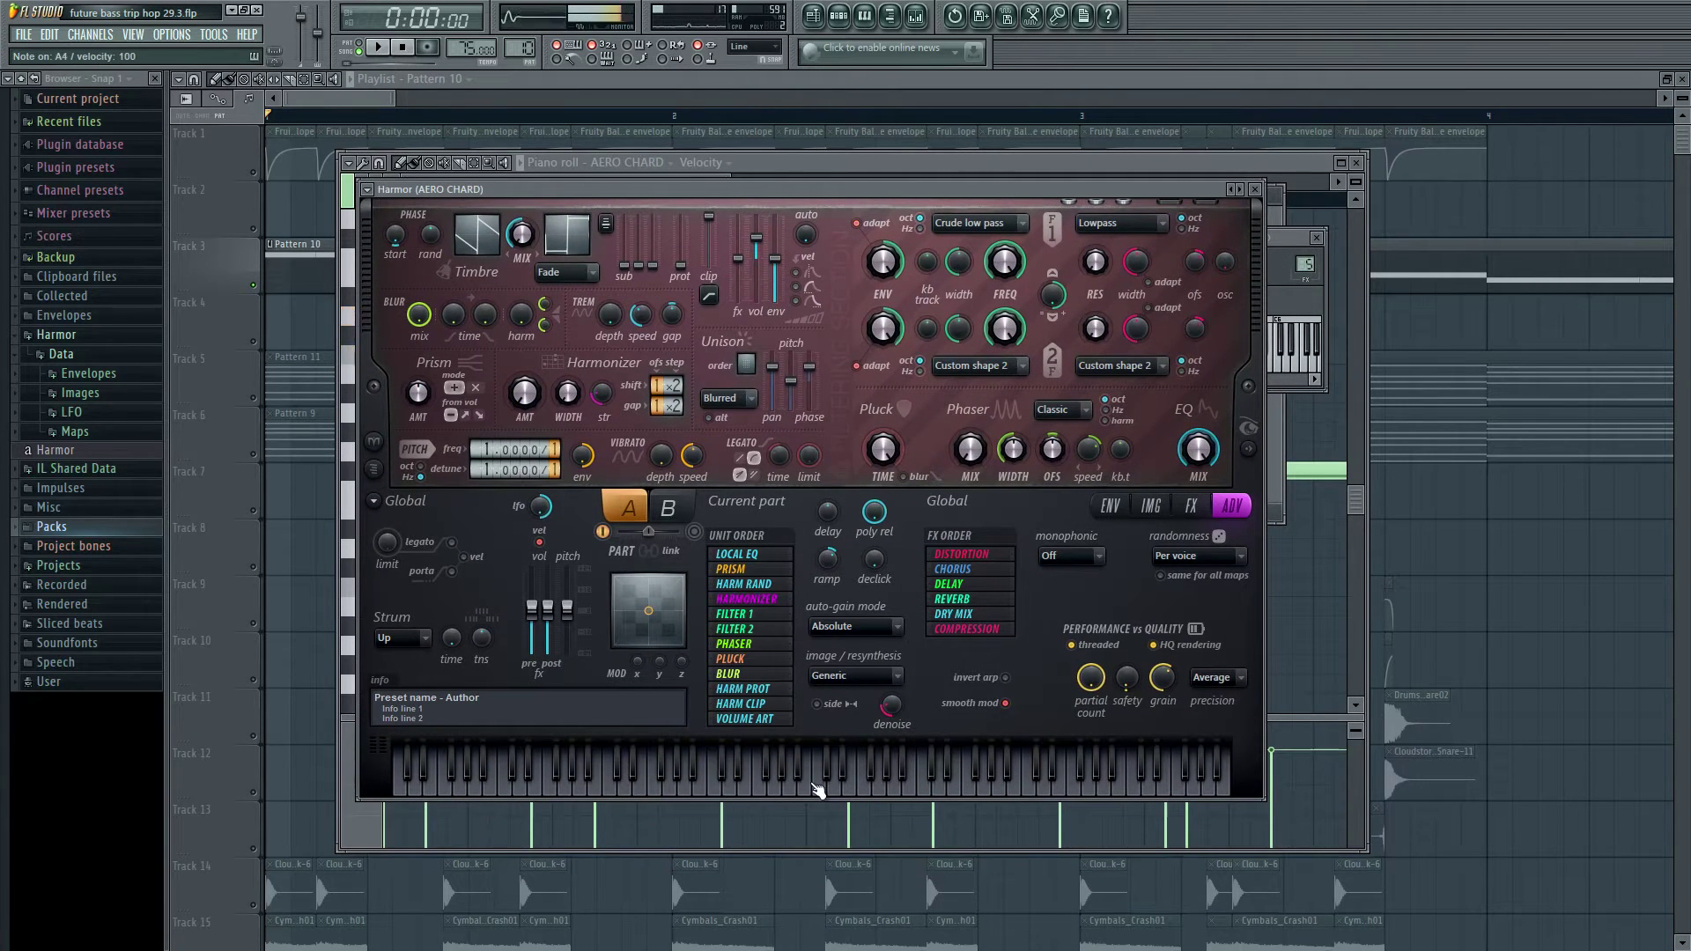
{"action": "key", "text": "n"}
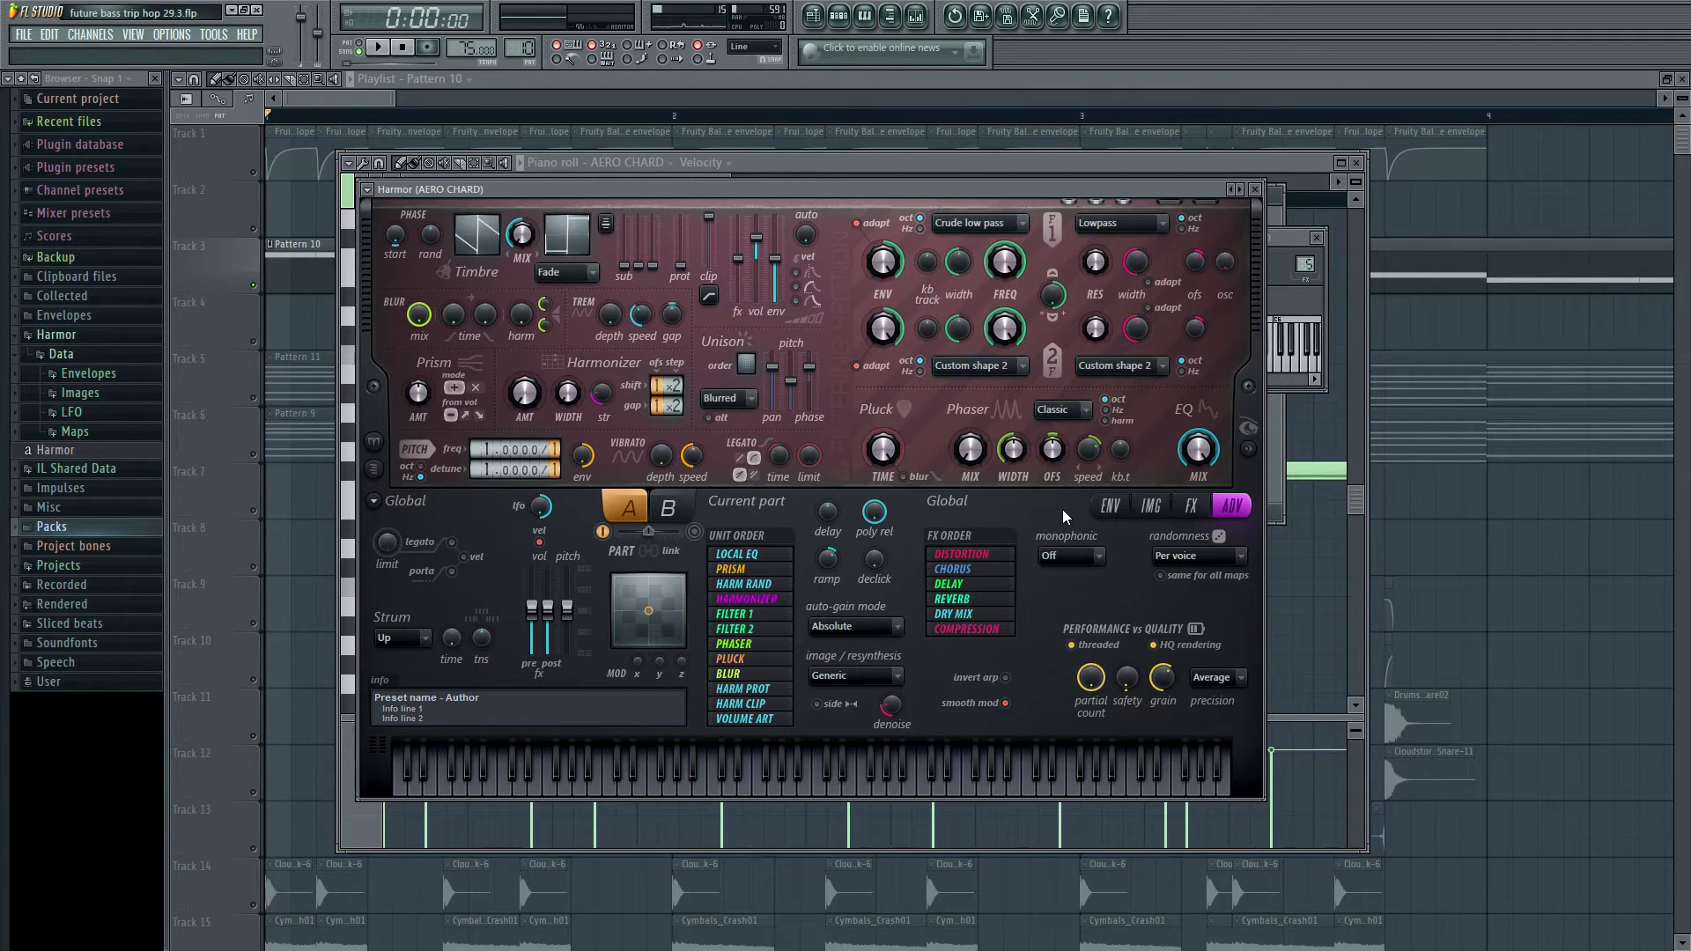
- Examine Harmor's image/resynthesis method options, its image page and its effects page
{"action": "left_click", "coordinate": [854, 676]}
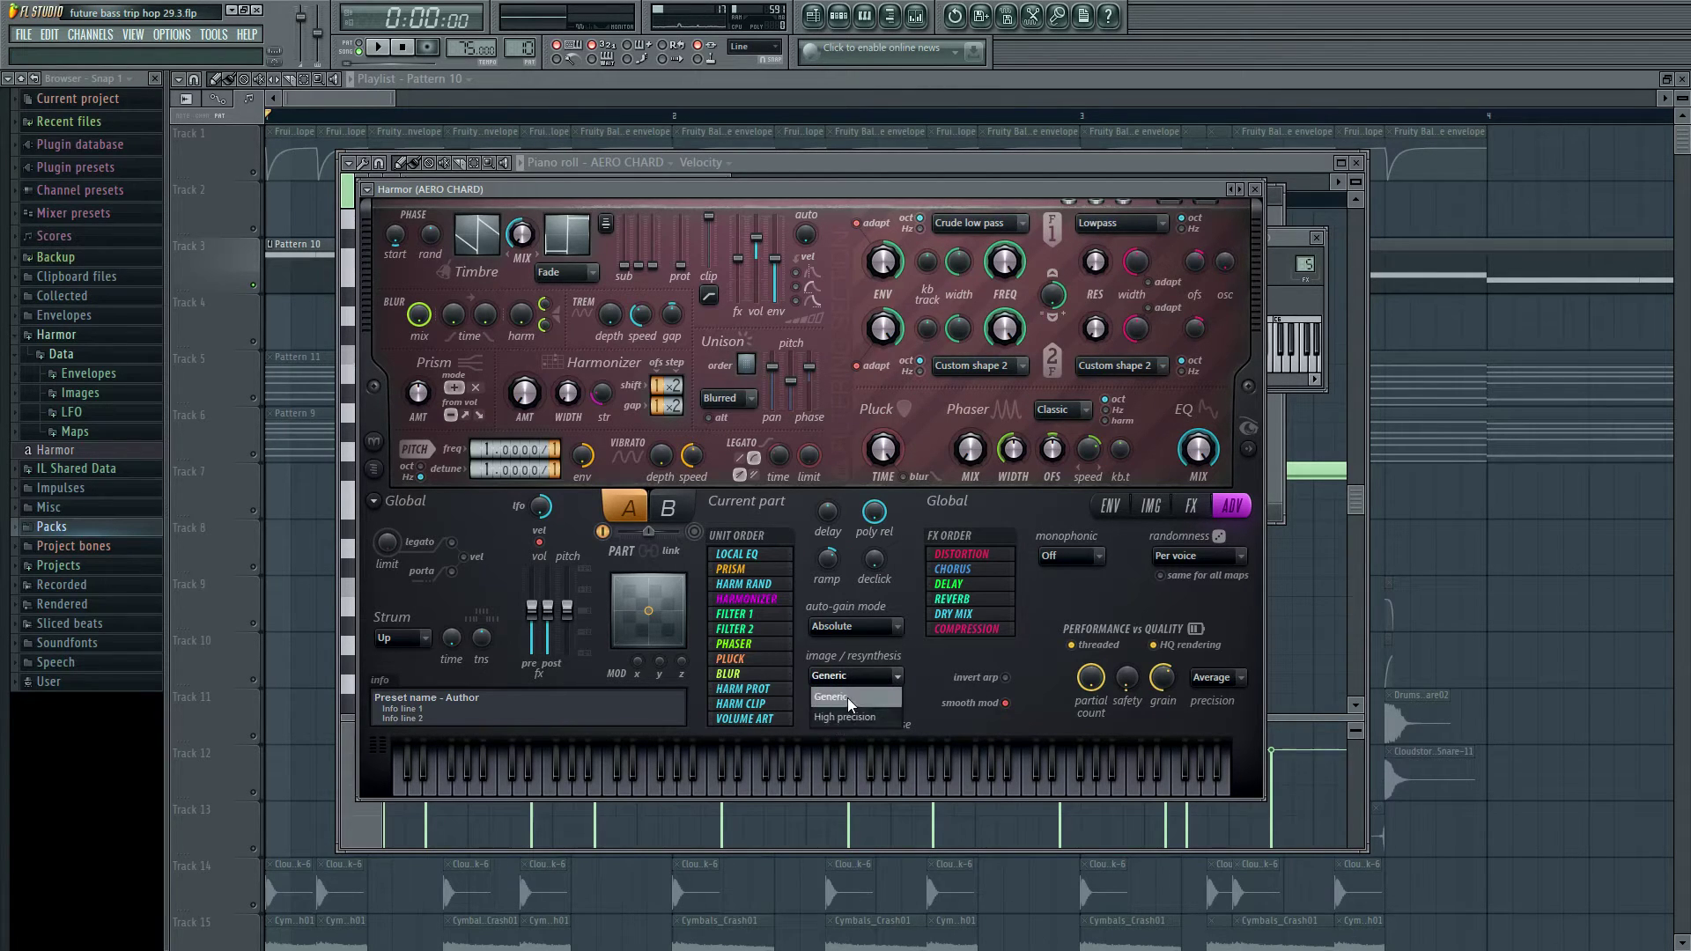
{"action": "left_click", "coordinate": [1150, 506]}
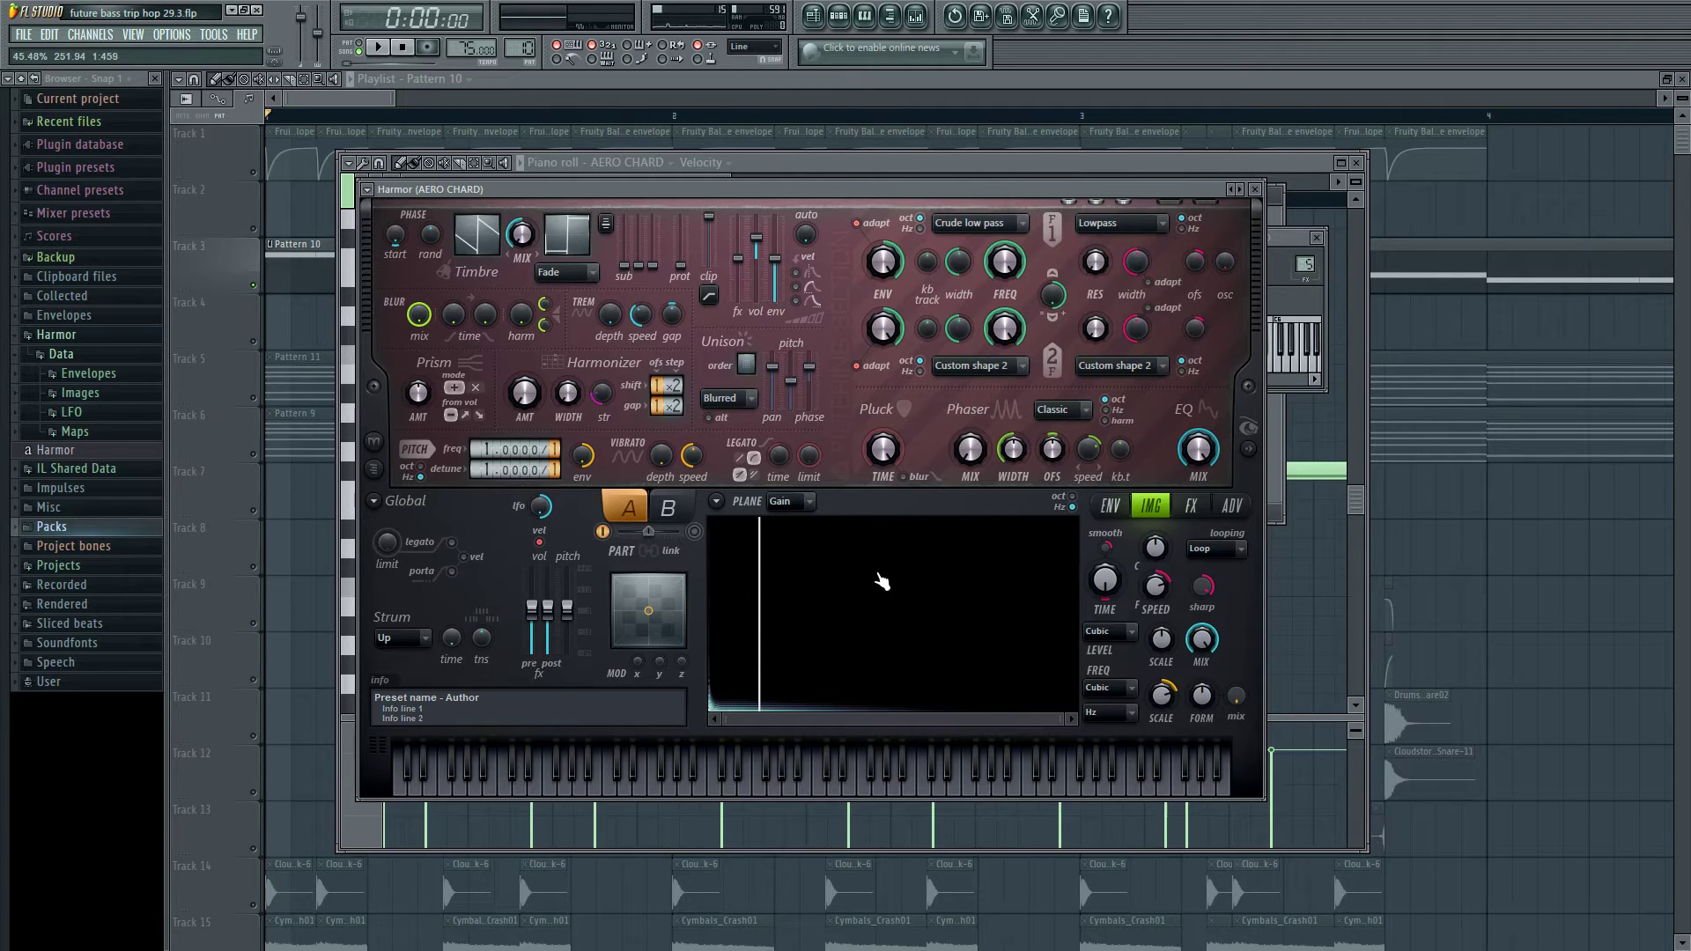
{"action": "left_click", "coordinate": [1191, 505]}
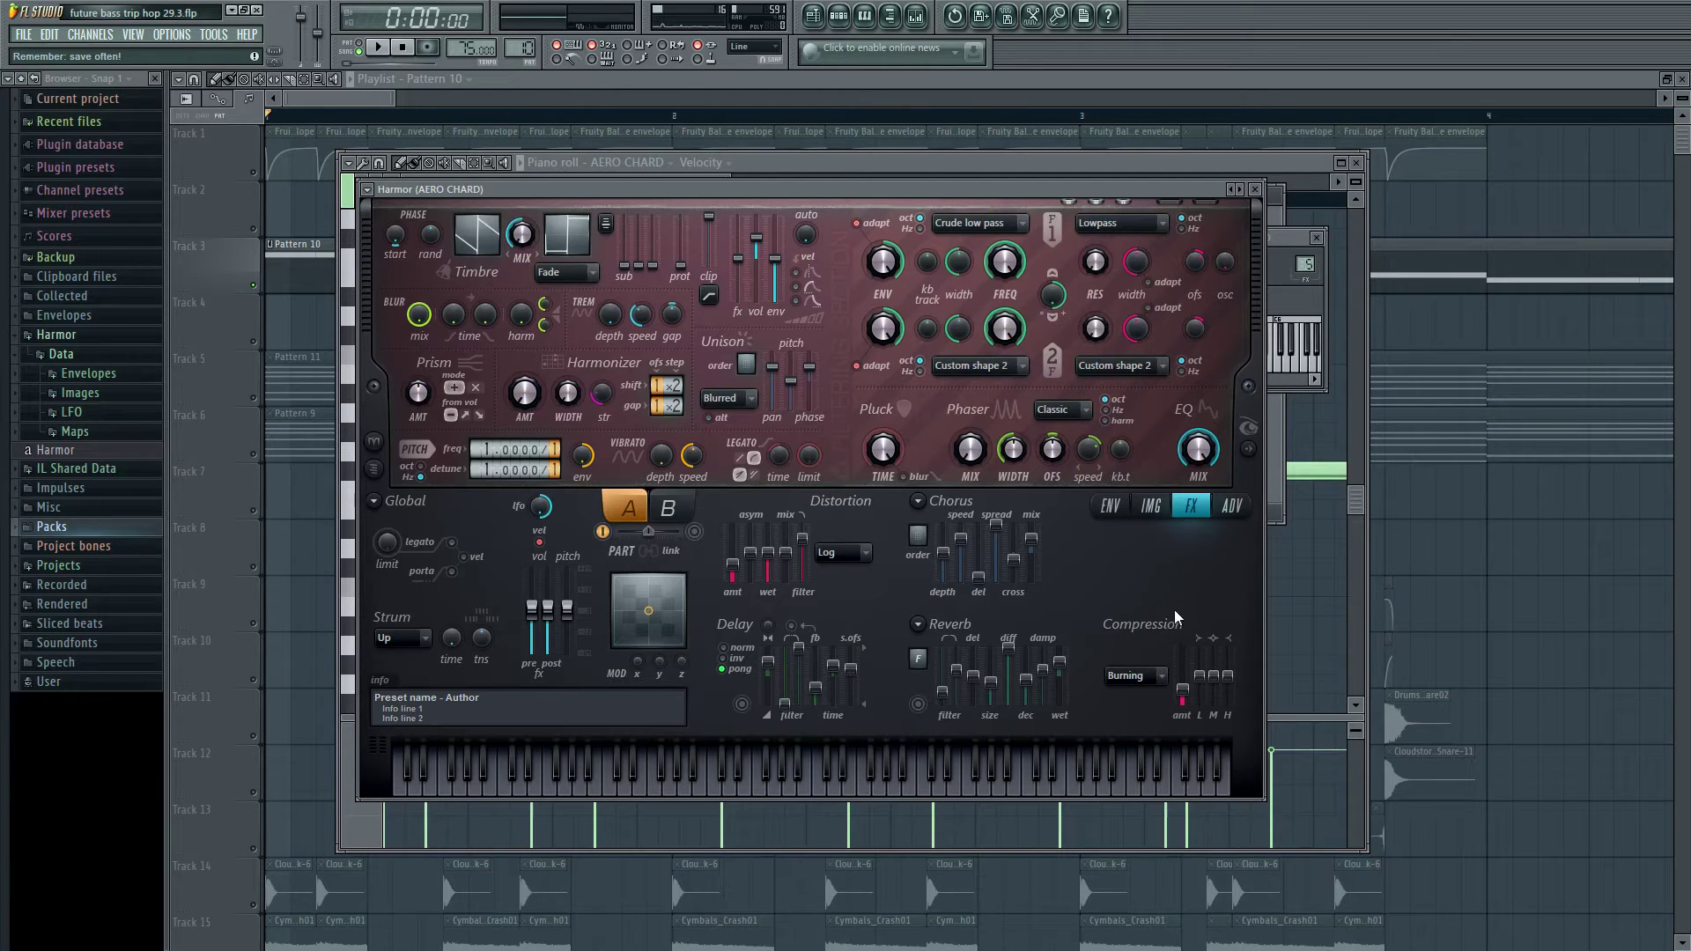
- Try Harmor's High precision resynthesis method, return it to Generic and audition the AERO CHARD sound again
{"action": "left_click", "coordinate": [1231, 506]}
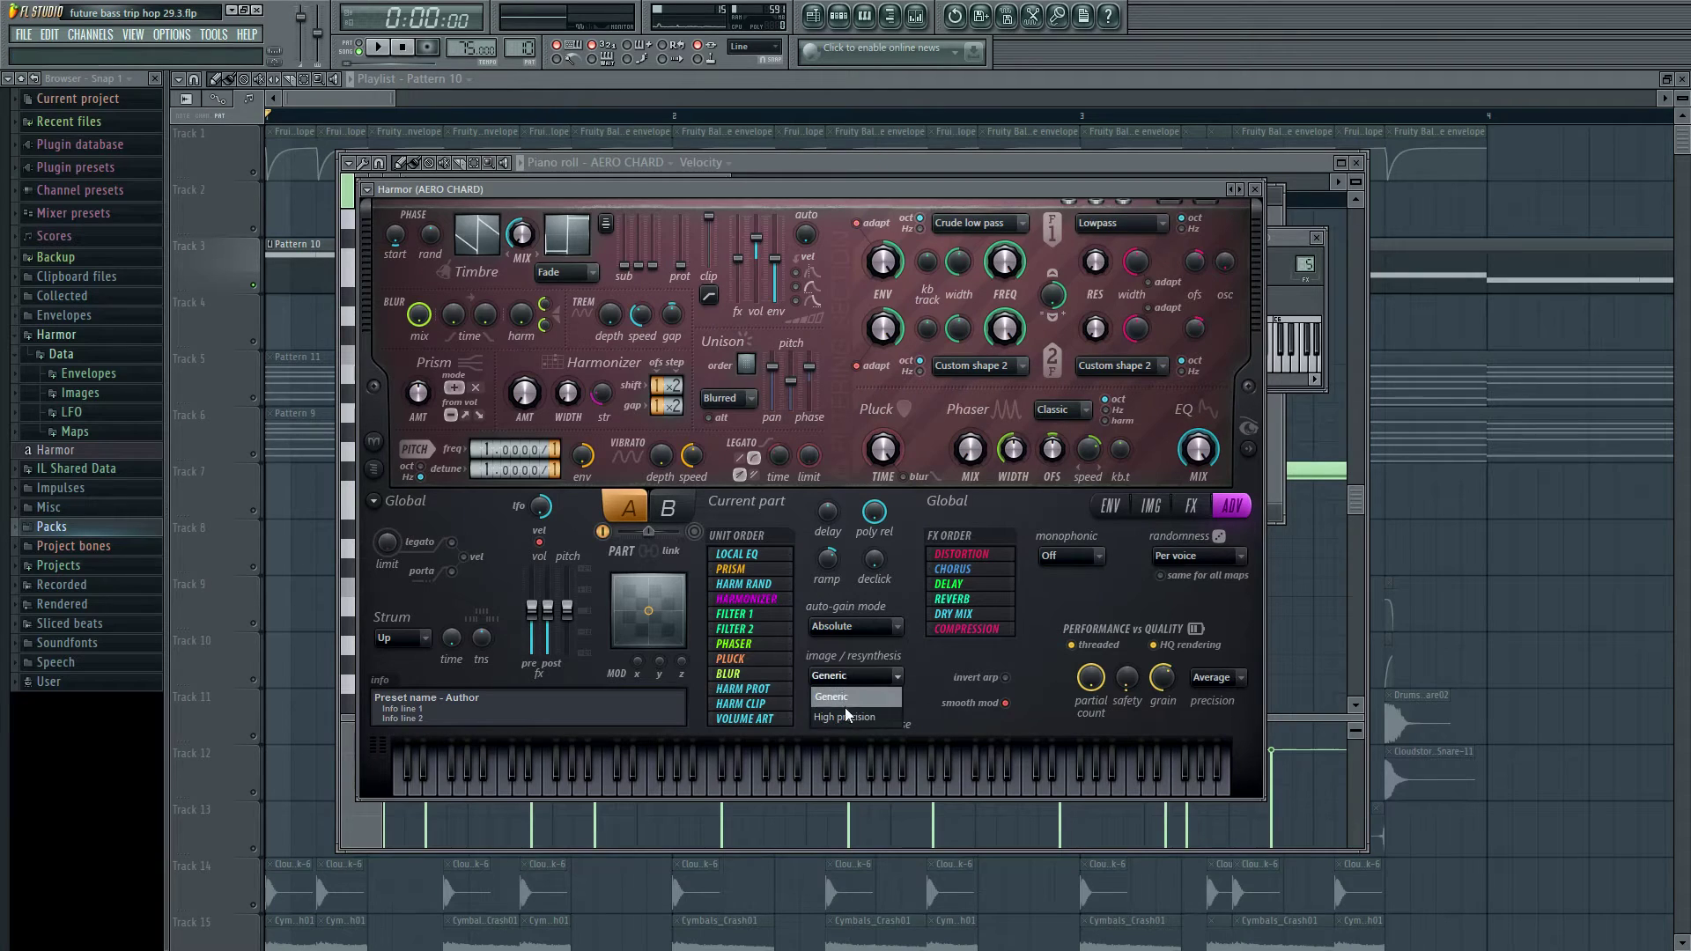
{"action": "left_click", "coordinate": [837, 718]}
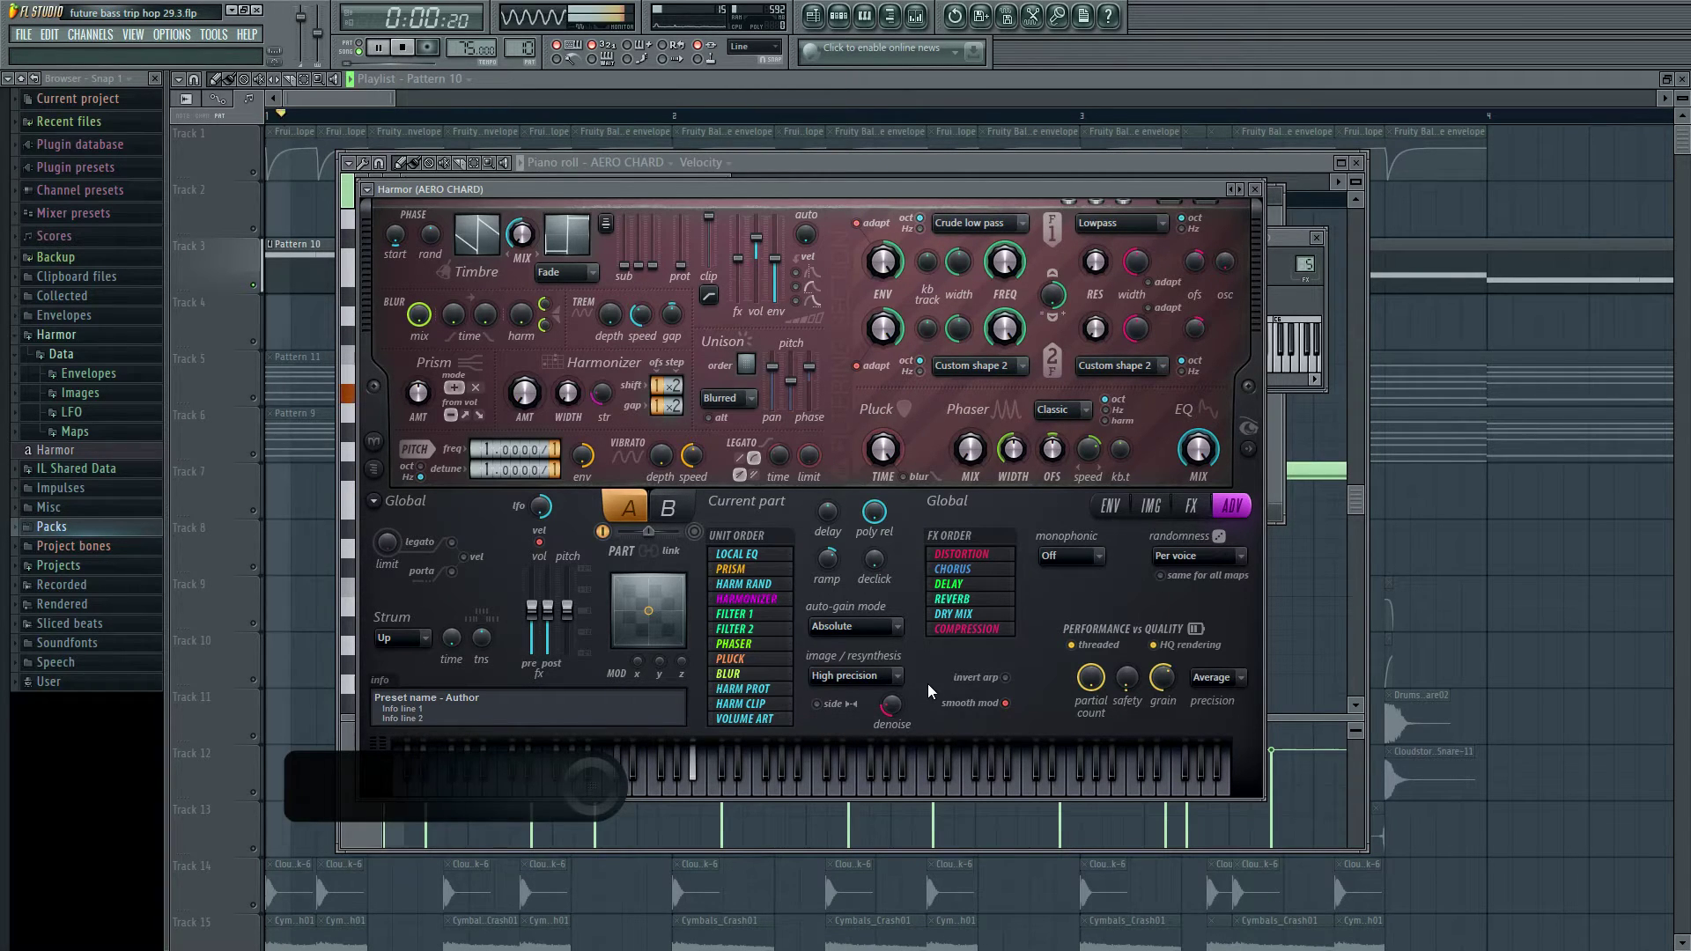
{"action": "left_click", "coordinate": [884, 678]}
{"action": "left_click", "coordinate": [863, 697]}
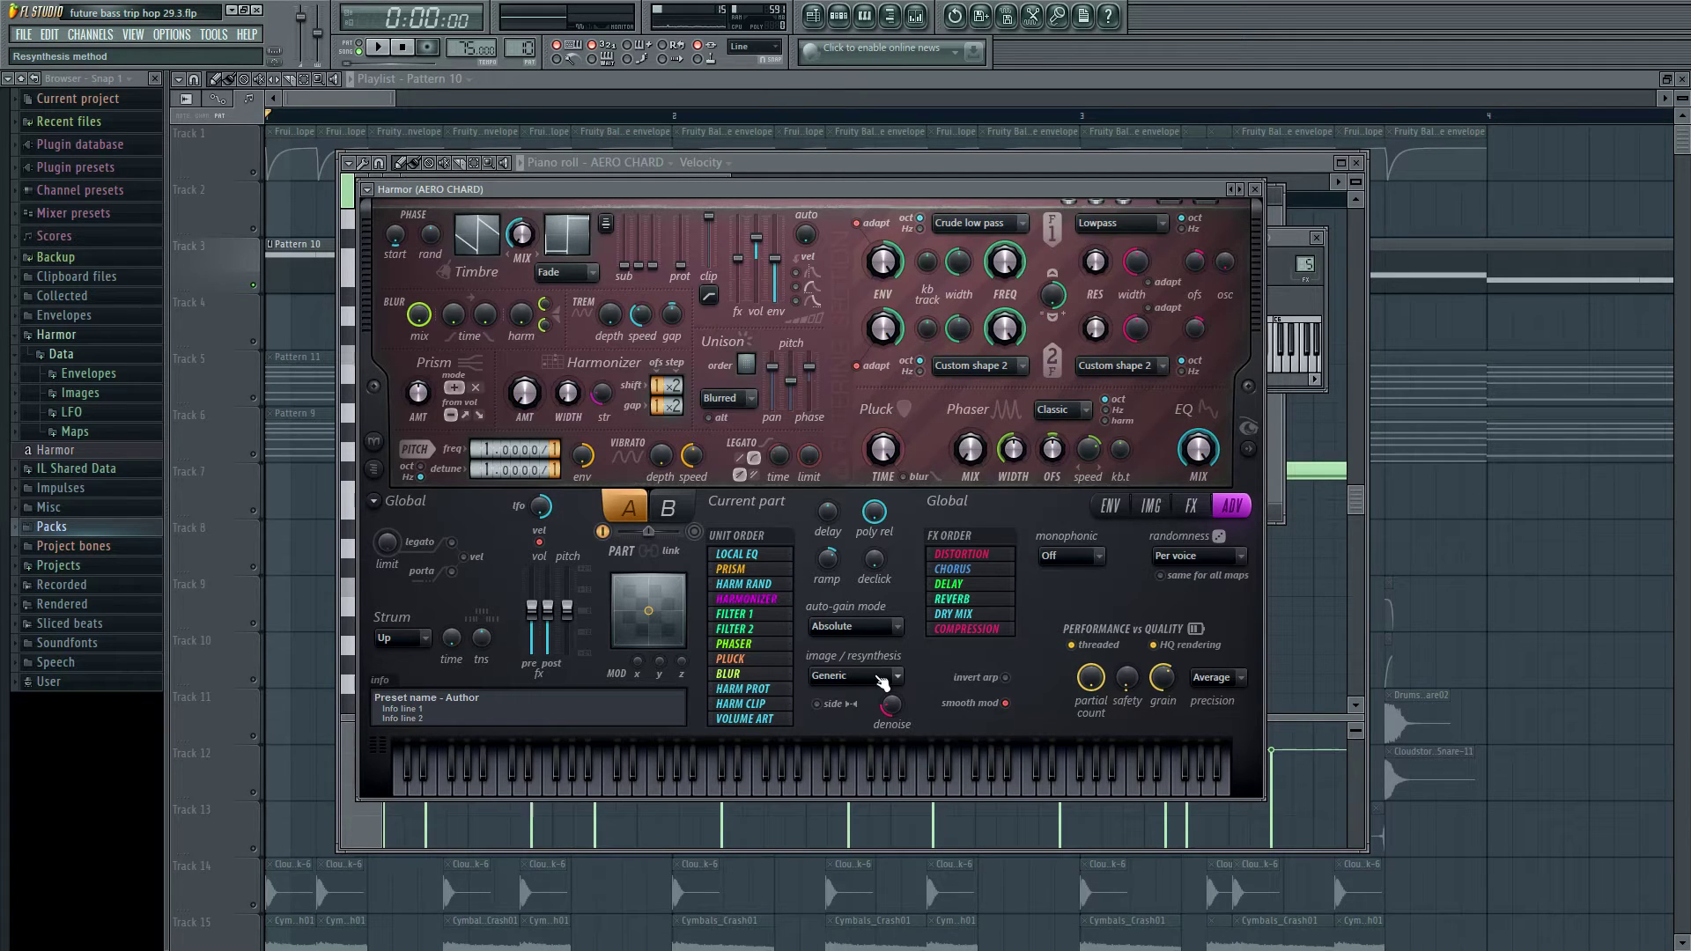
{"action": "key", "text": "q"}
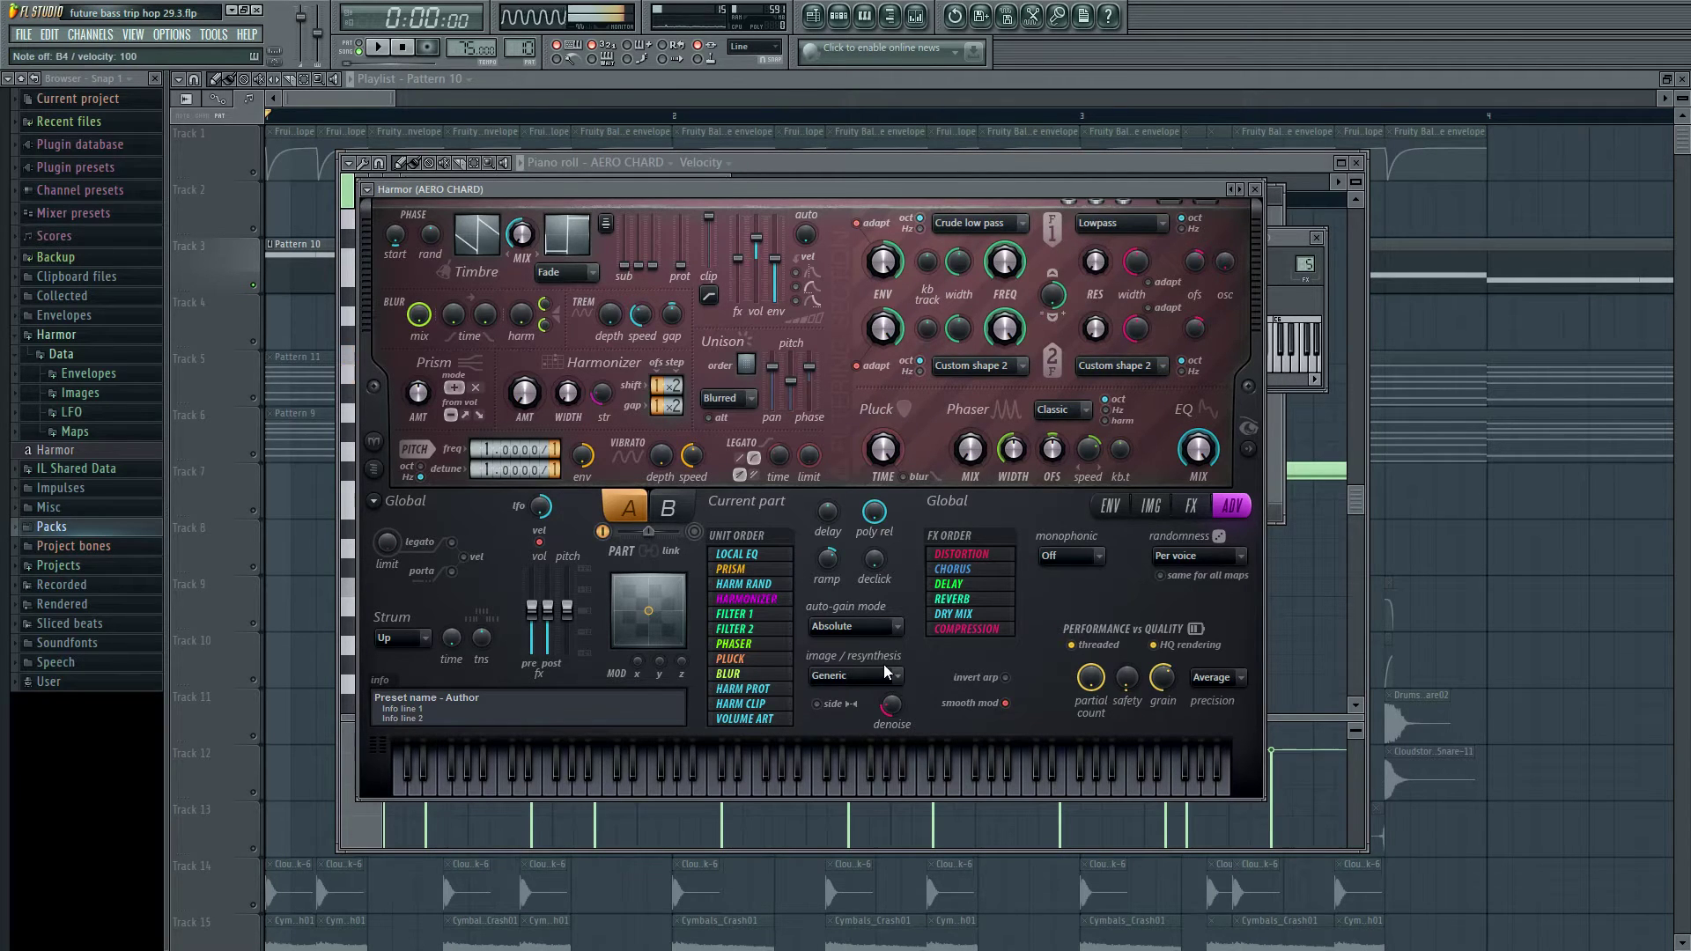
{"action": "key", "text": "b"}
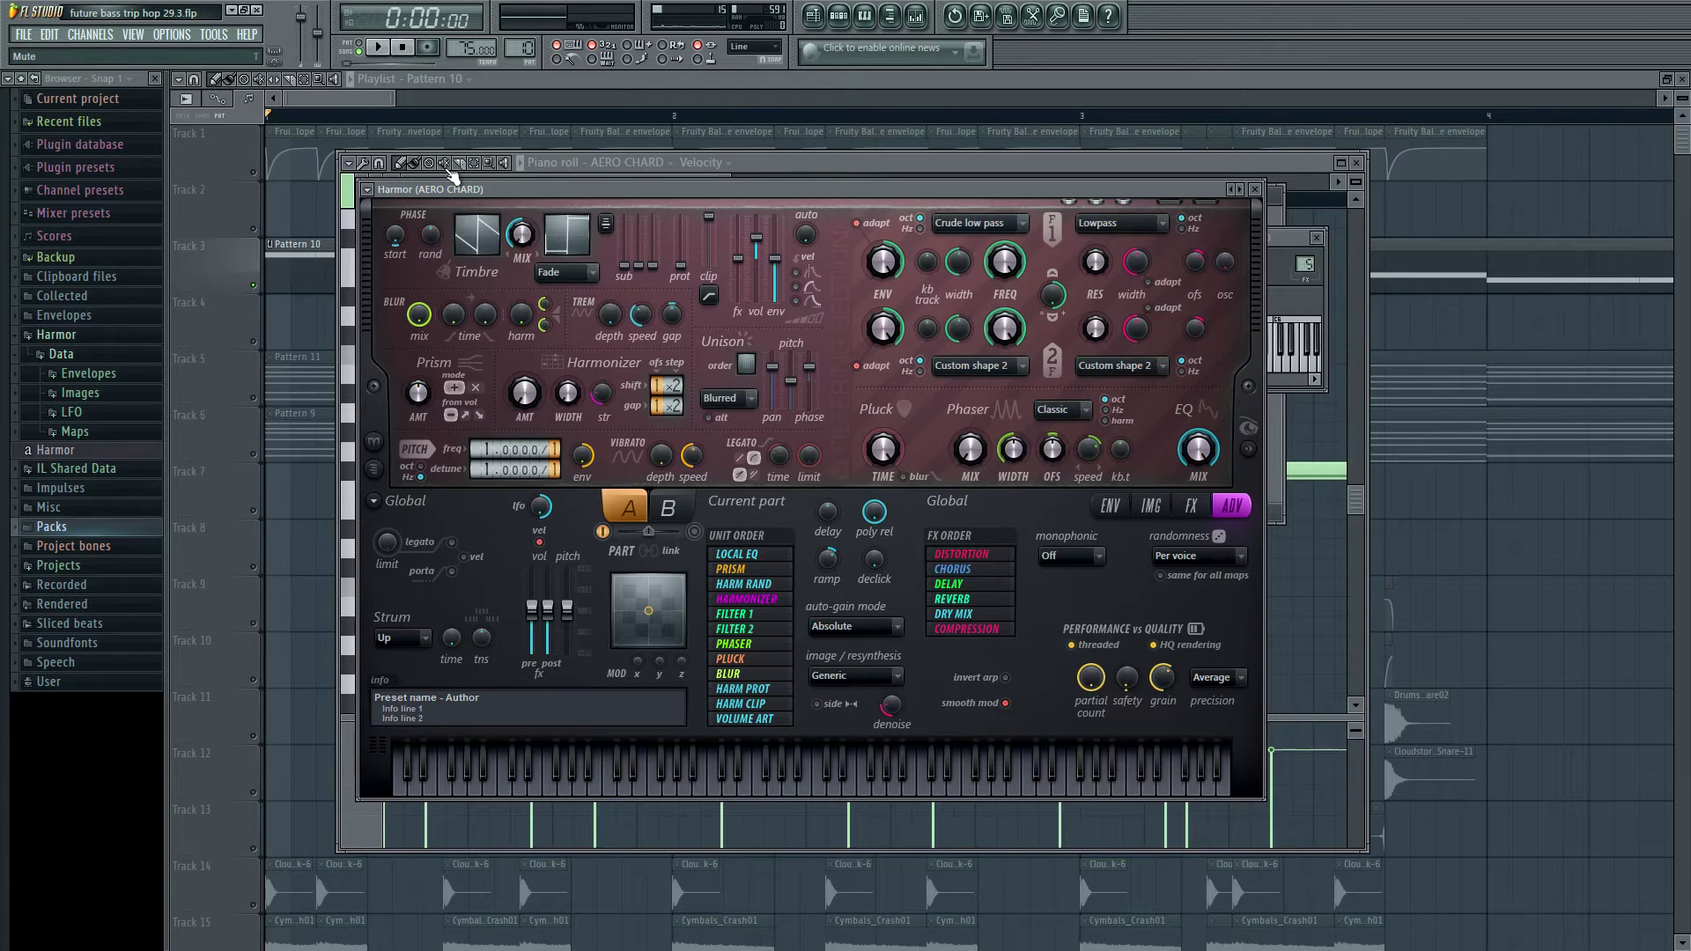
- Compare Harmor's envelope, image and effects pages, finishing on the Volume envelope of part A
{"action": "left_click", "coordinate": [1110, 506]}
{"action": "left_click", "coordinate": [1152, 506]}
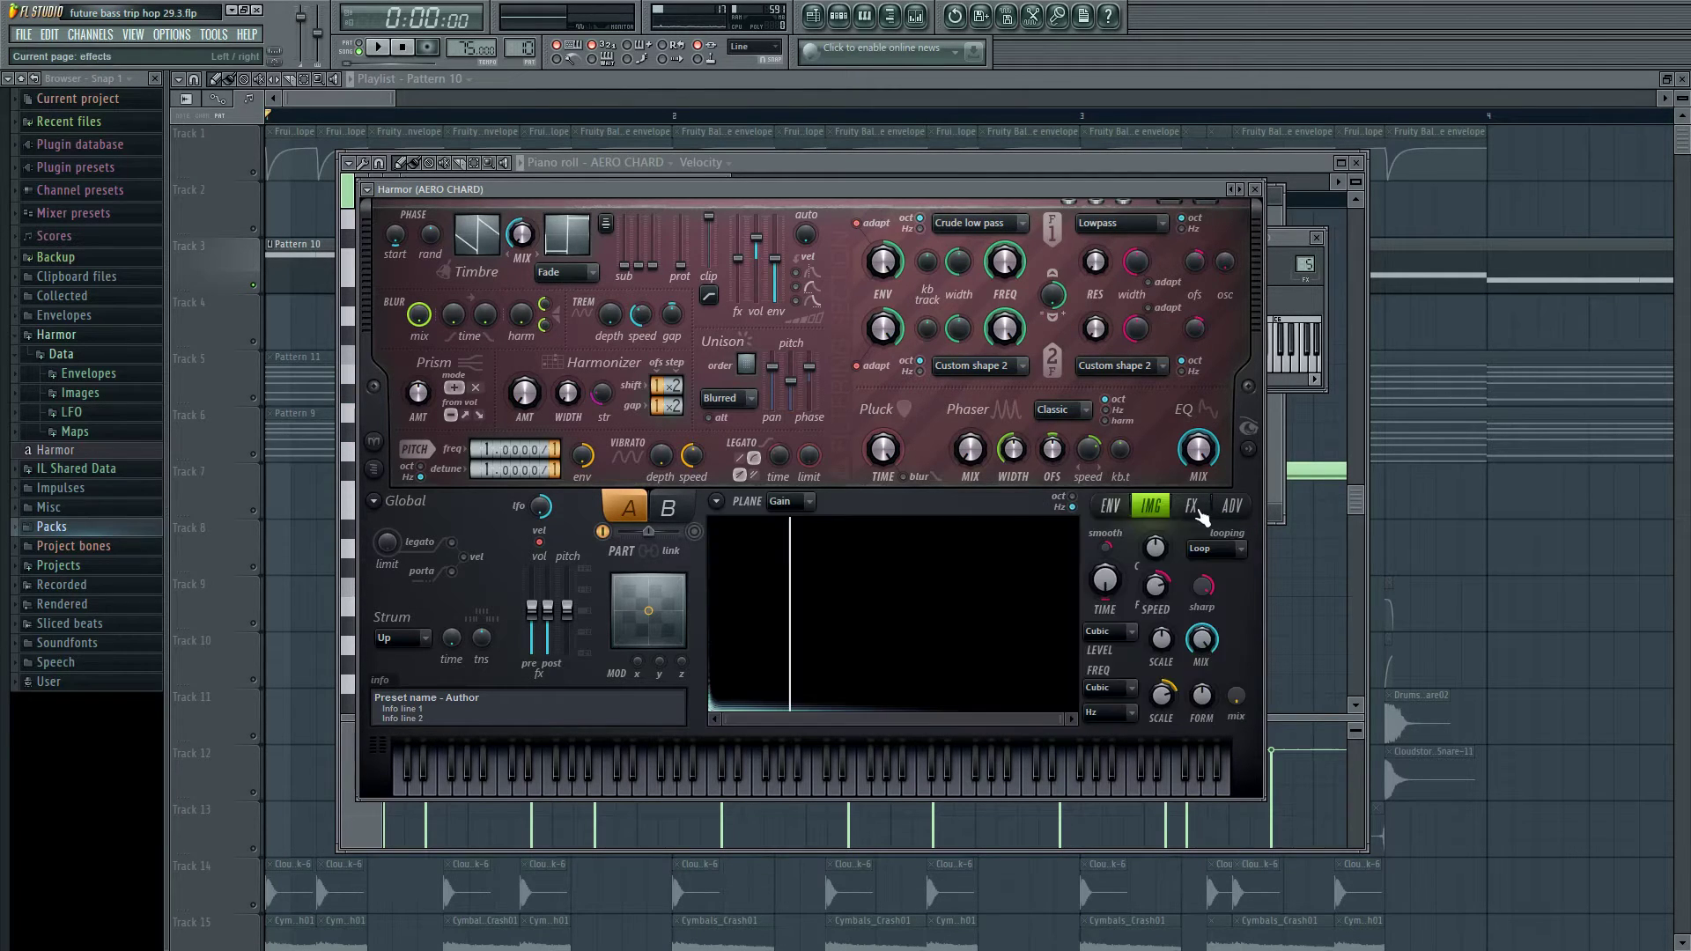
{"action": "left_click", "coordinate": [1190, 506]}
{"action": "left_click", "coordinate": [1110, 507]}
{"action": "left_click", "coordinate": [1191, 508]}
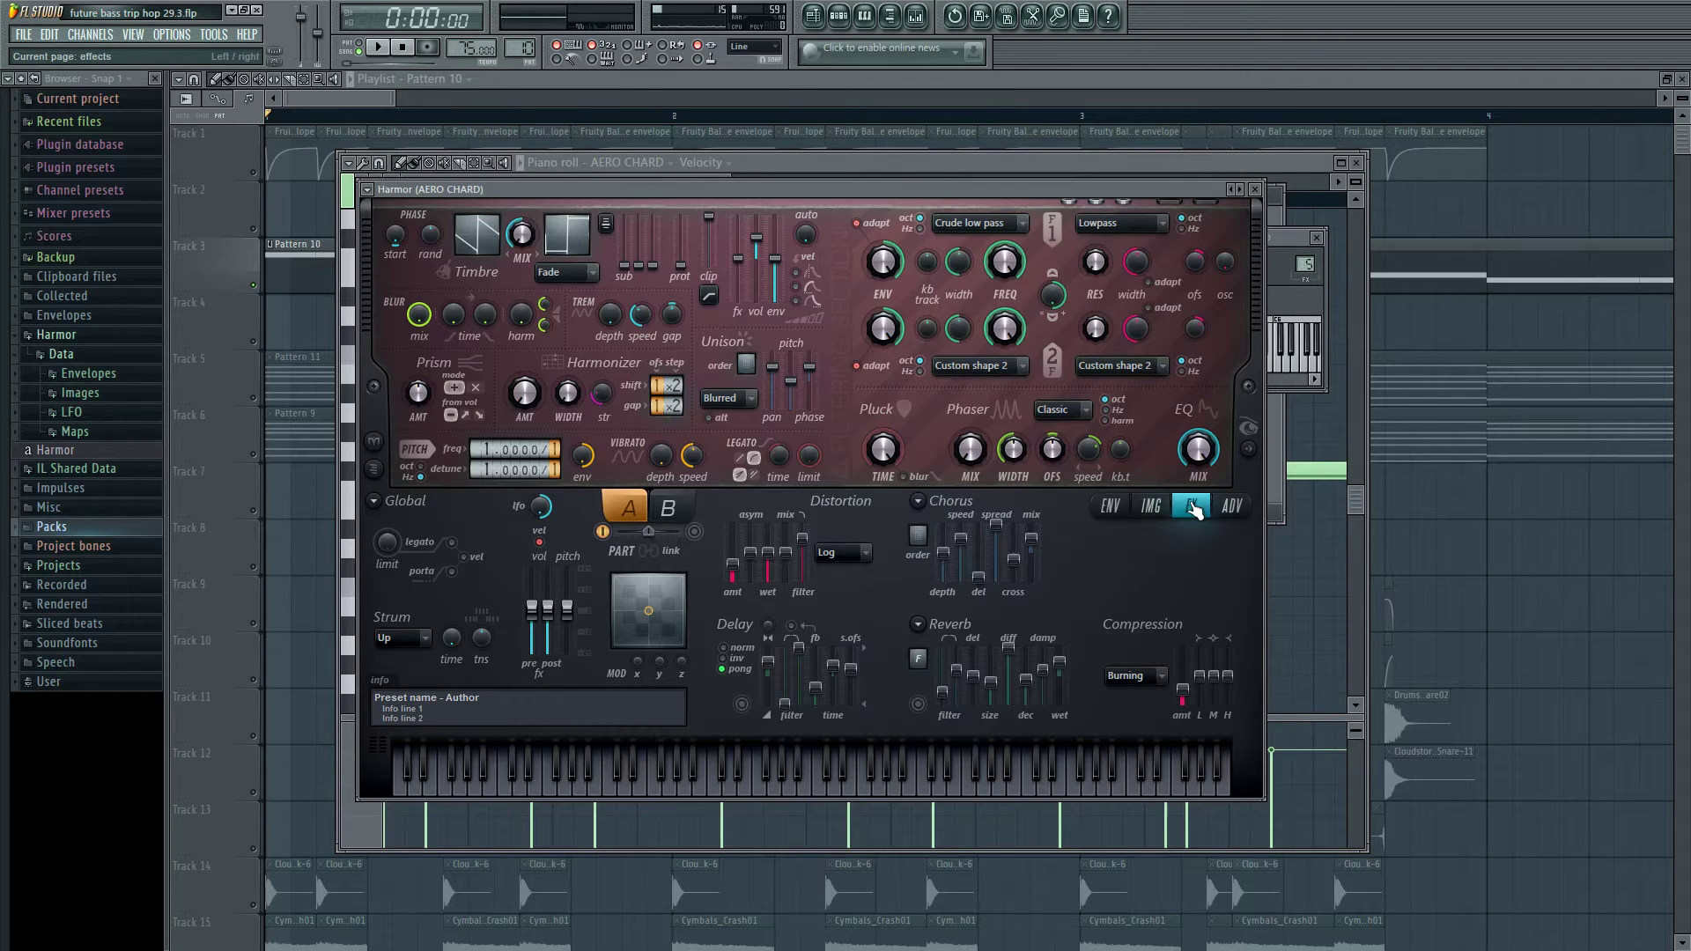
{"action": "left_click", "coordinate": [1109, 506]}
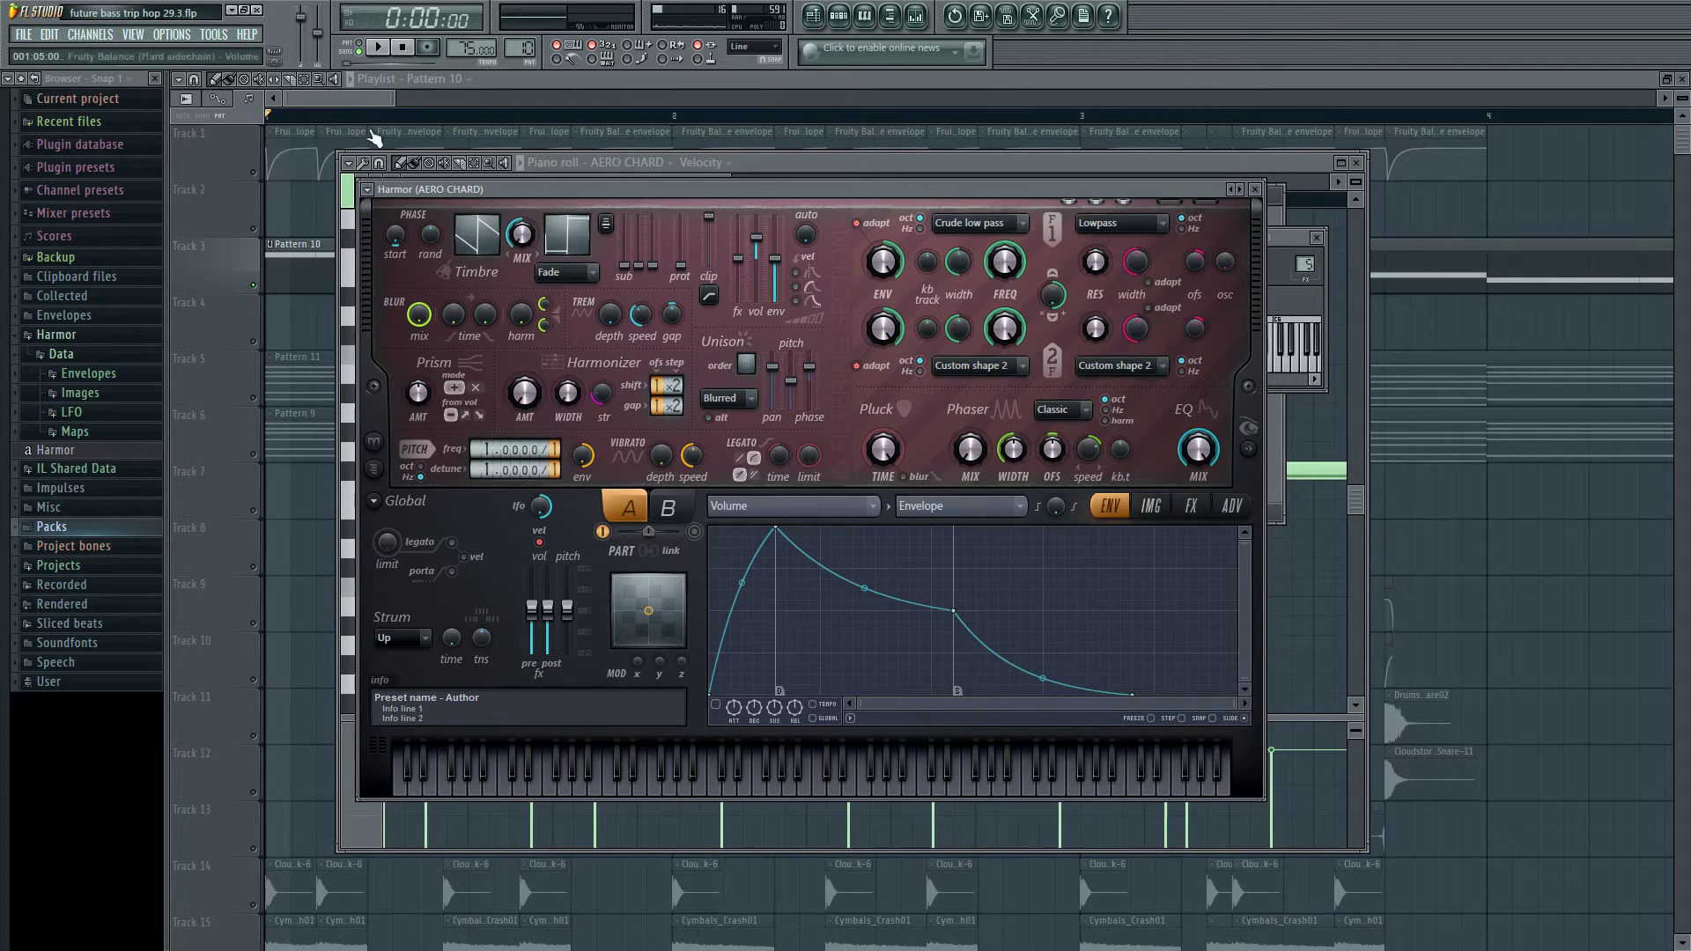
- Return to the playlist and enable the Track 14 kick clips alongside the soloed Pattern 10
{"action": "left_click", "coordinate": [346, 102]}
{"action": "scroll", "coordinate": [352, 104], "scroll_direction": "up", "scroll_amount": 1}
{"action": "scroll", "coordinate": [268, 564], "scroll_direction": "down", "scroll_amount": 4}
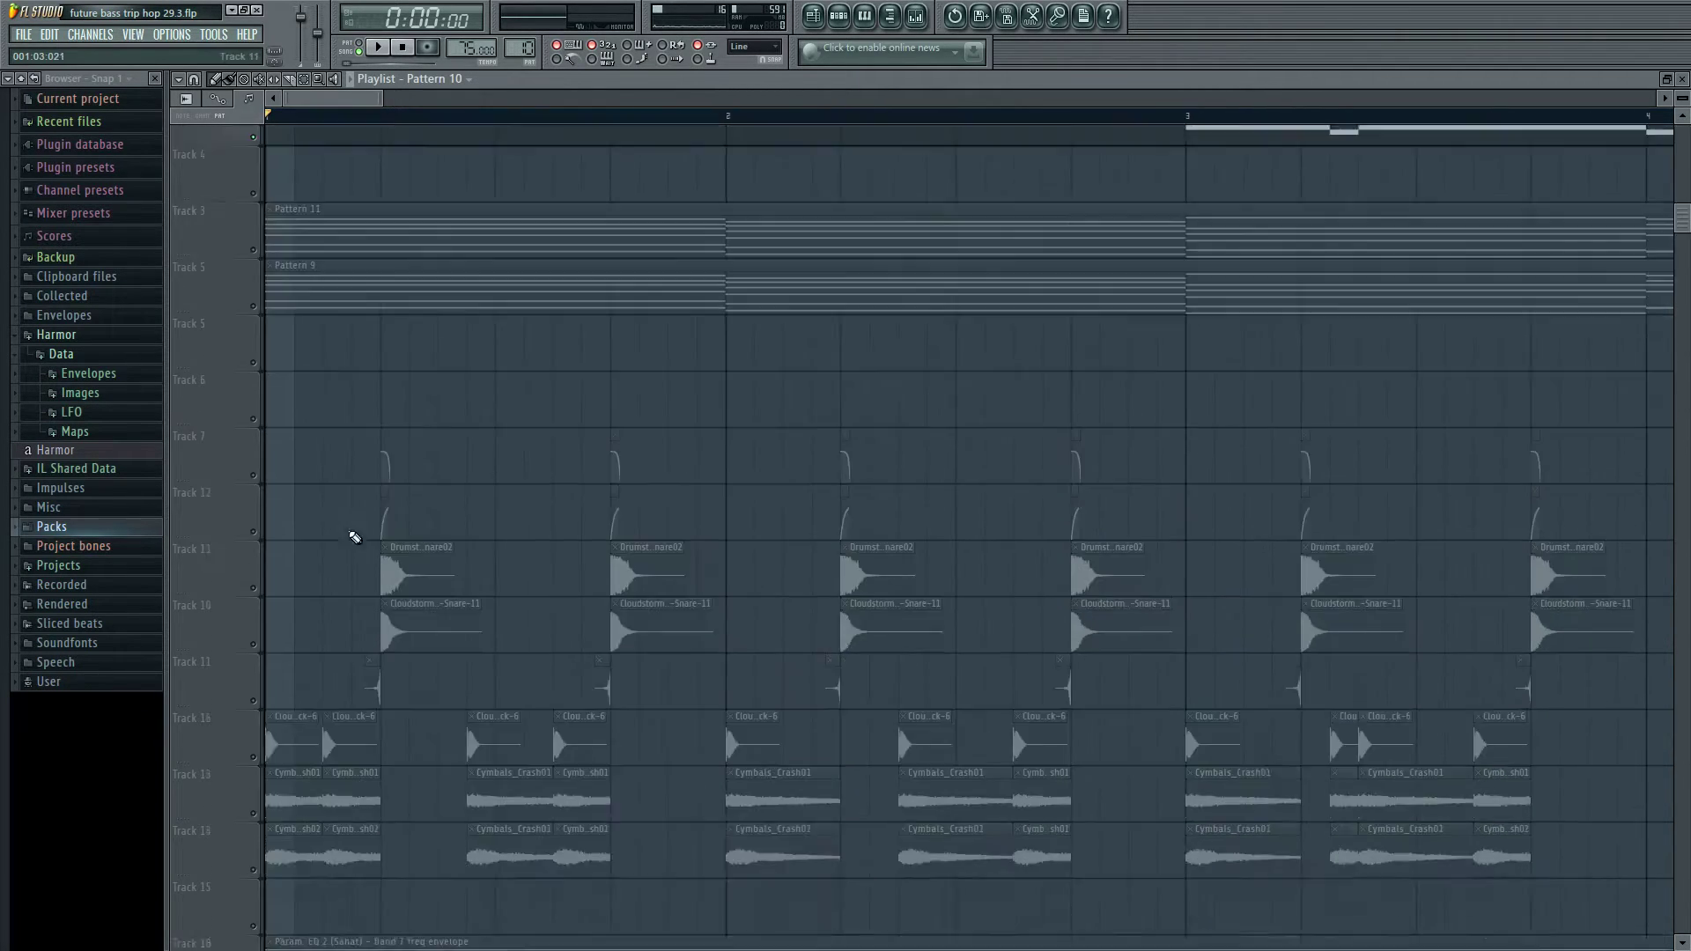
{"action": "scroll", "coordinate": [266, 441], "scroll_direction": "up", "scroll_amount": 2}
{"action": "scroll", "coordinate": [266, 457], "scroll_direction": "up", "scroll_amount": 2}
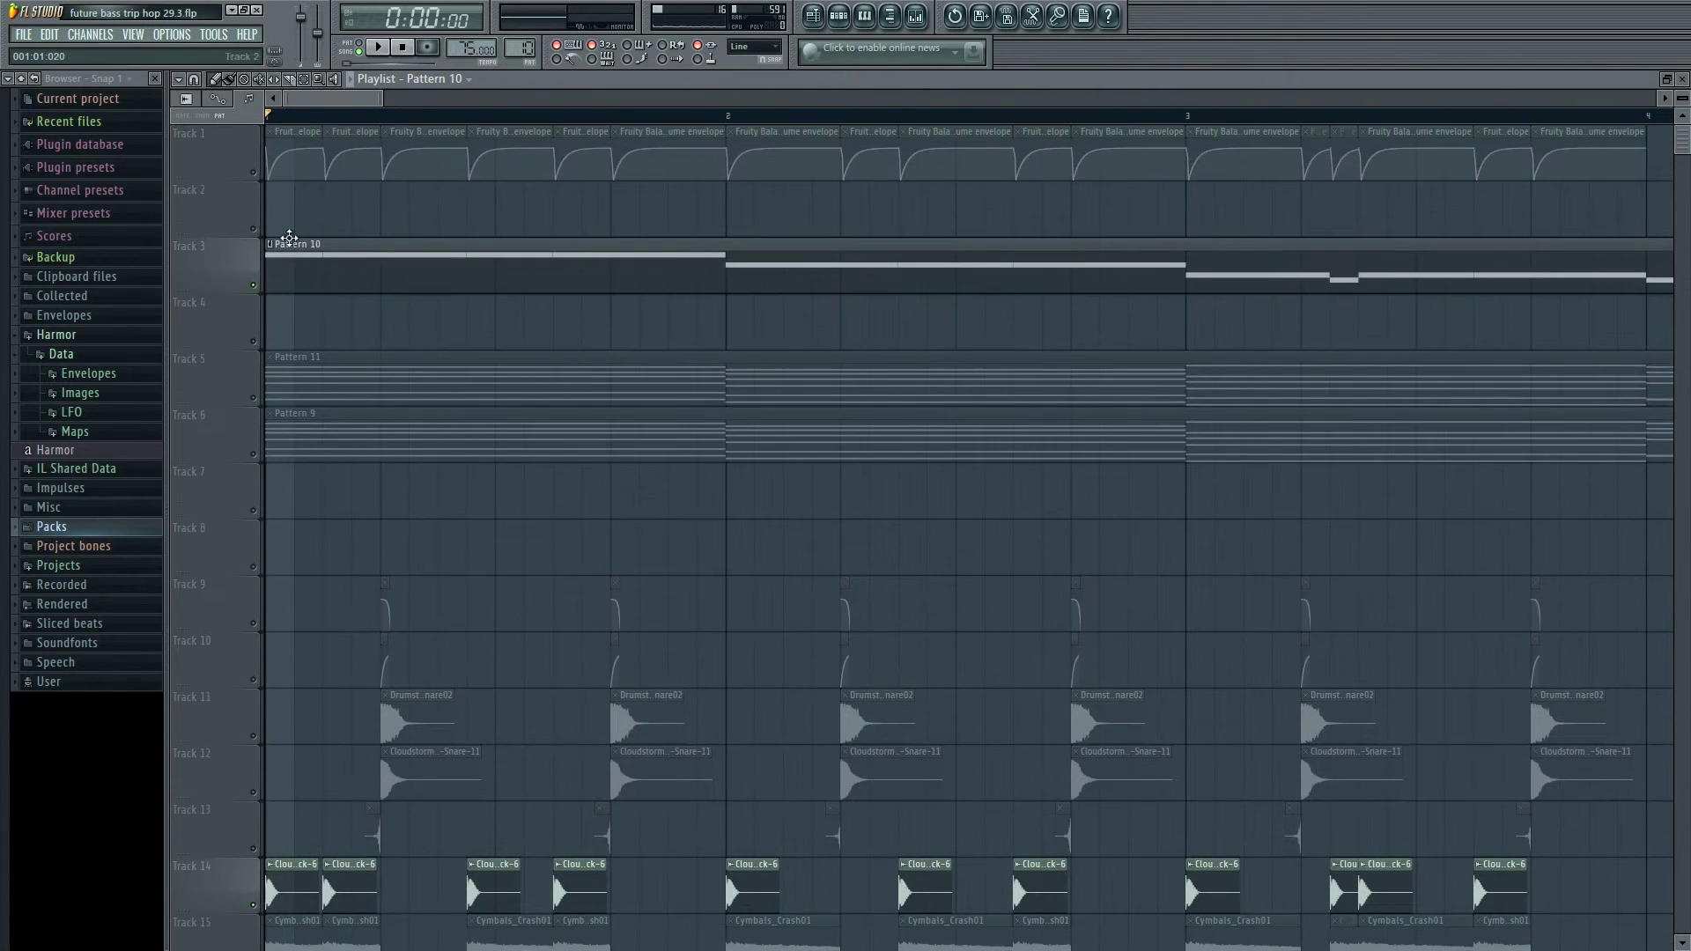
- Play Pattern 10 with the Track 14 kicks, without and with the Track 1 volume envelope, to compare the sidechain effect
{"action": "key", "text": "space"}
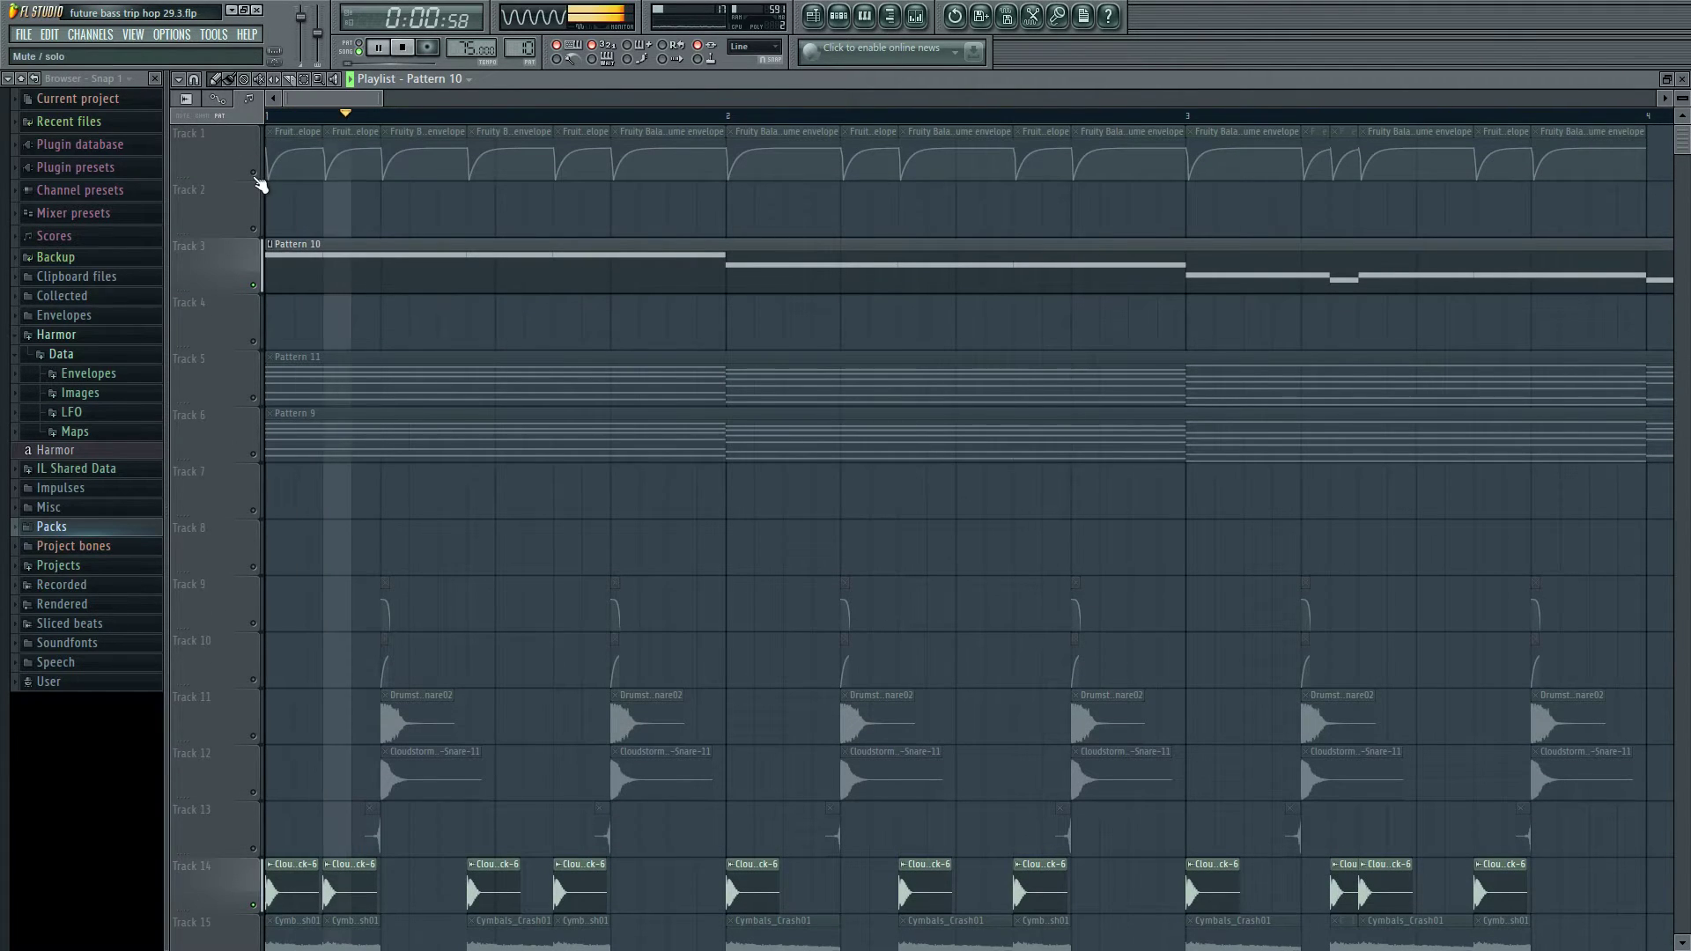
{"action": "key", "text": "space"}
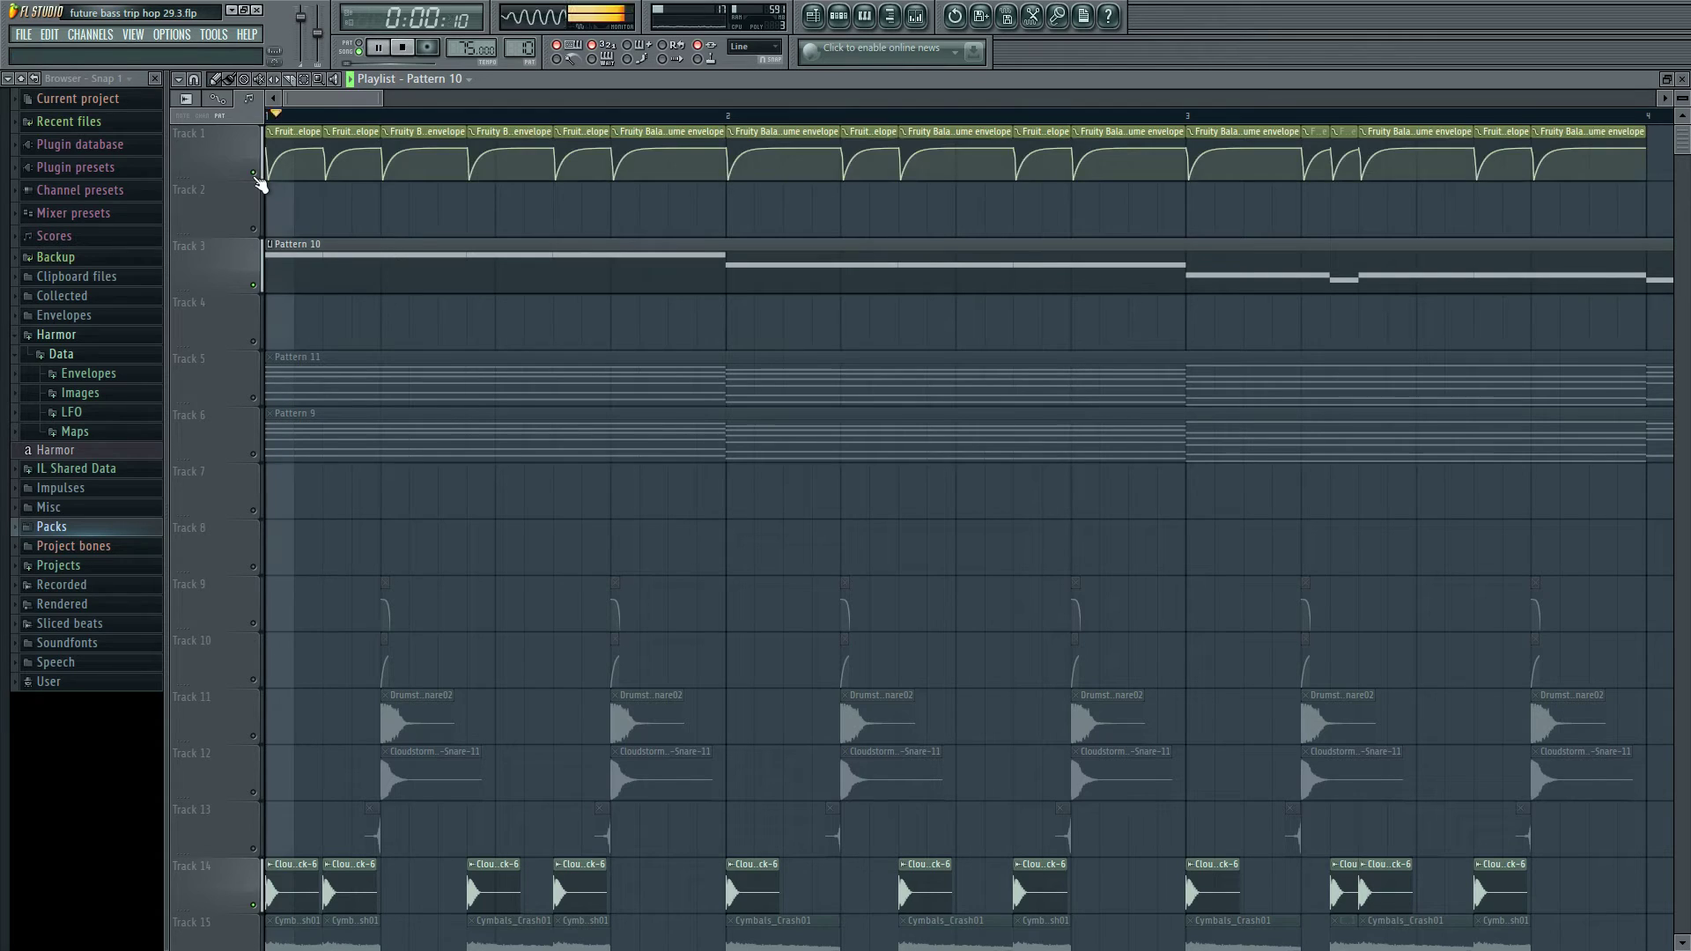
{"action": "scroll", "coordinate": [302, 121], "scroll_direction": "up", "scroll_amount": 2}
{"action": "scroll", "coordinate": [303, 443], "scroll_direction": "down", "scroll_amount": 5}
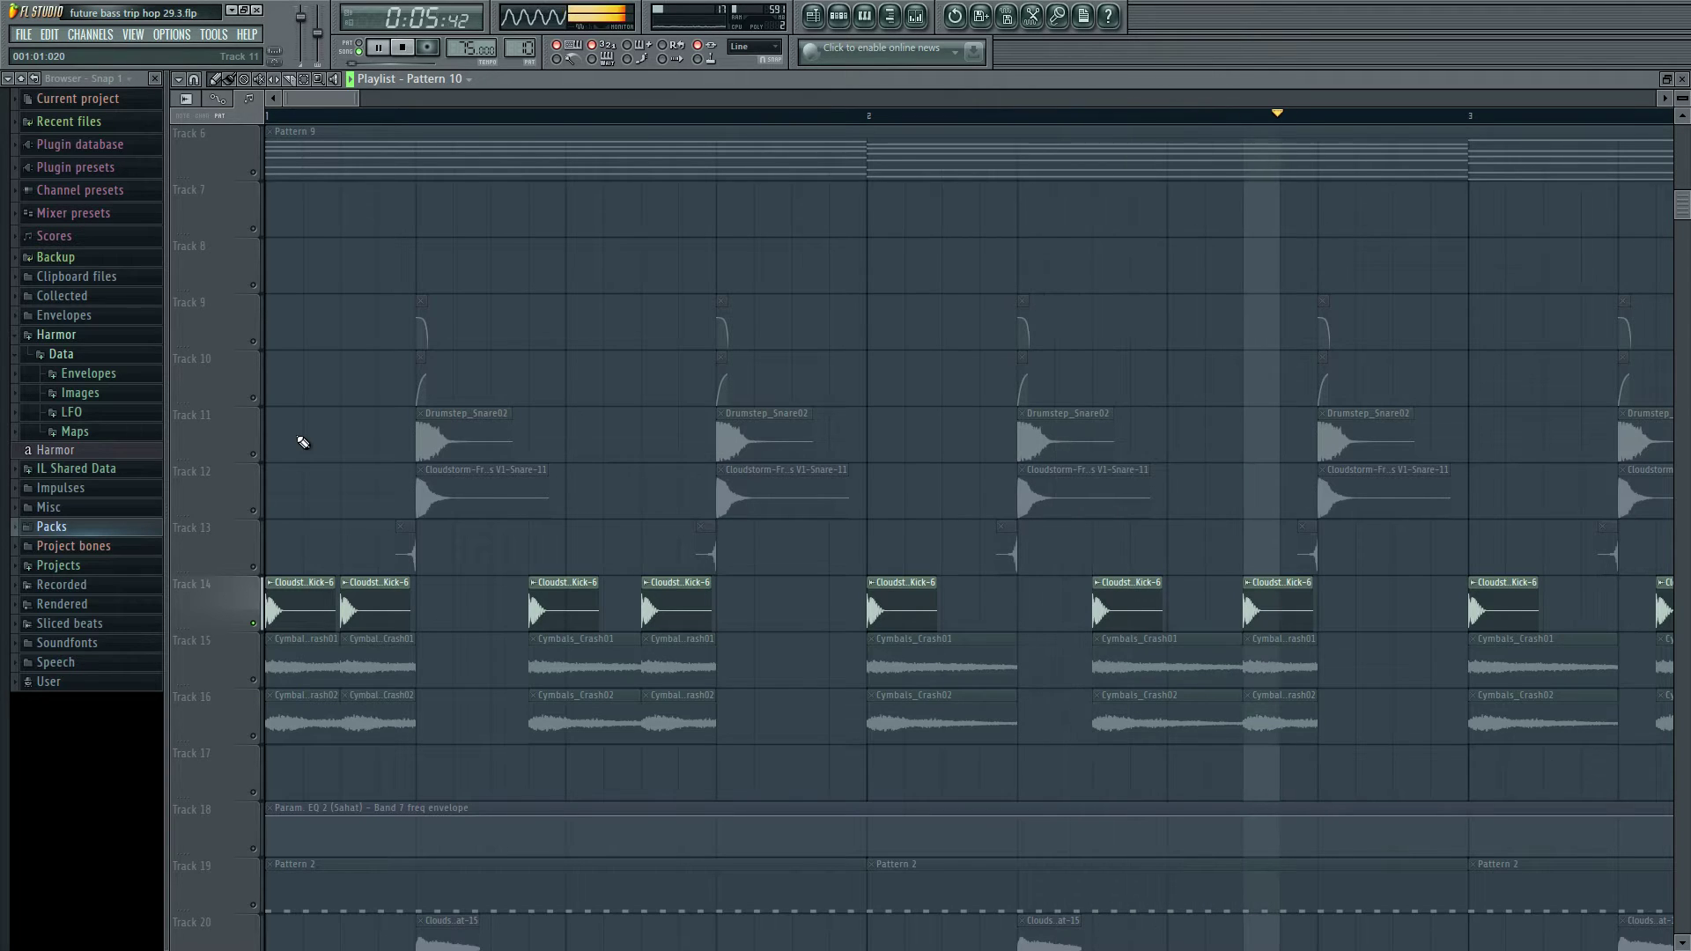
{"action": "key", "text": "space"}
{"action": "scroll", "coordinate": [265, 626], "scroll_direction": "up", "scroll_amount": 5}
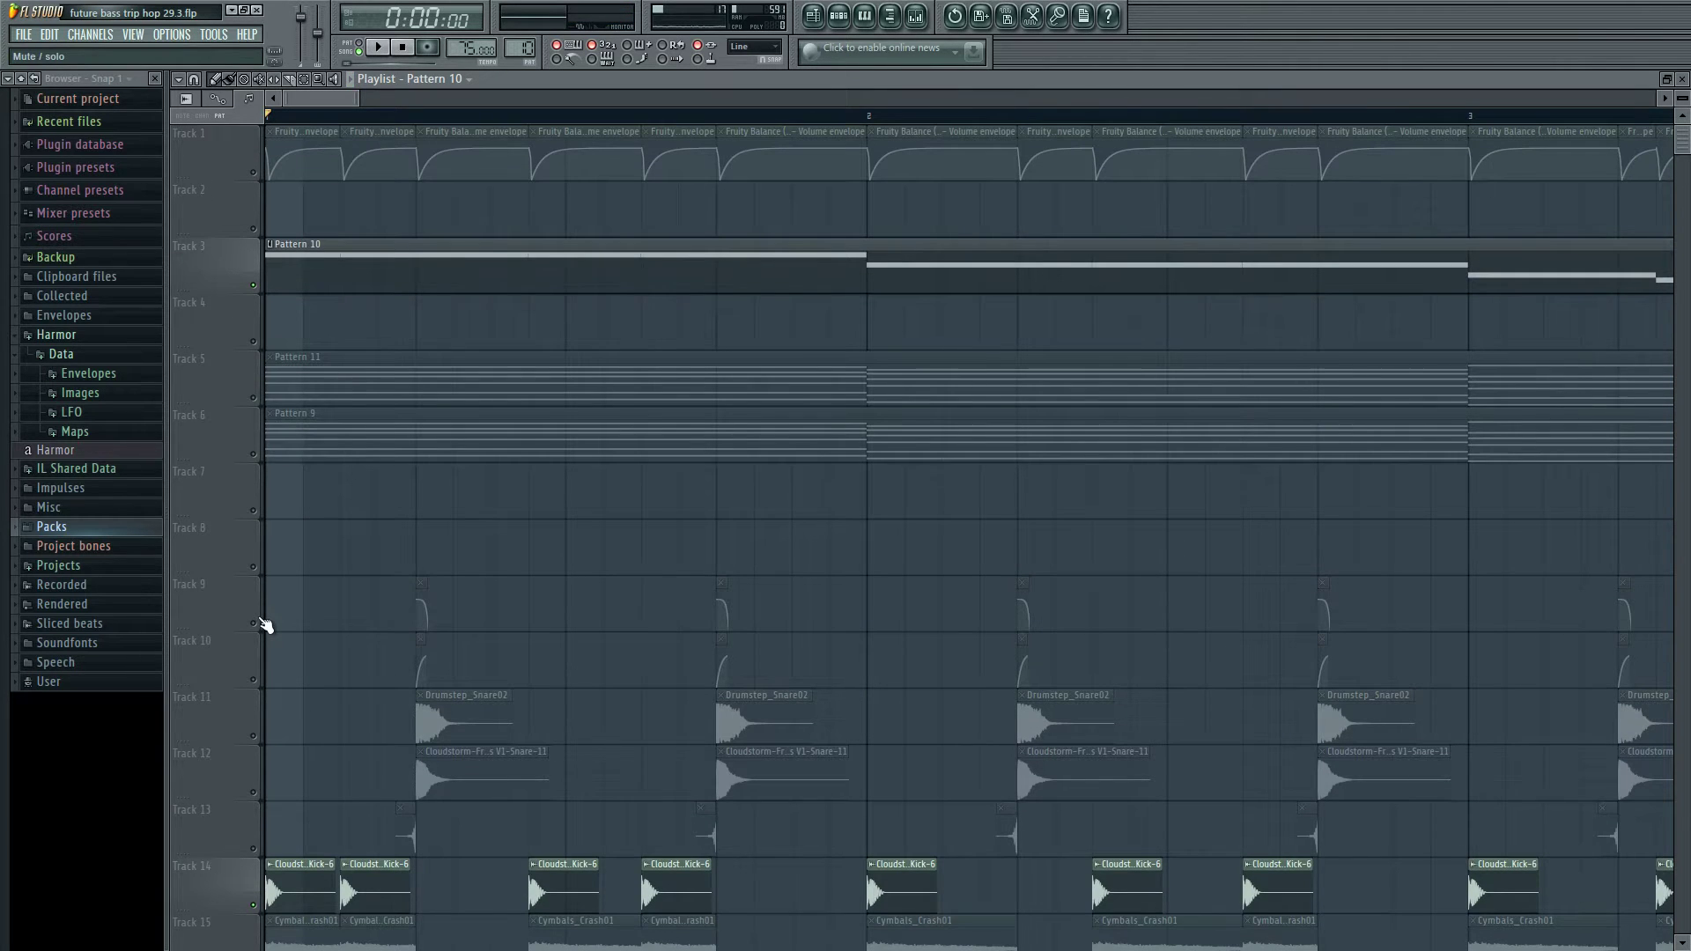
- Compare the AERO CHARD notes of Pattern 10 with the placement of the kick clips on Track 14
{"action": "scroll", "coordinate": [330, 617], "scroll_direction": "down", "scroll_amount": 4}
{"action": "scroll", "coordinate": [335, 634], "scroll_direction": "up", "scroll_amount": 4}
{"action": "scroll", "coordinate": [295, 579], "scroll_direction": "down", "scroll_amount": 2}
{"action": "scroll", "coordinate": [296, 581], "scroll_direction": "up", "scroll_amount": 2}
{"action": "scroll", "coordinate": [296, 581], "scroll_direction": "down", "scroll_amount": 4}
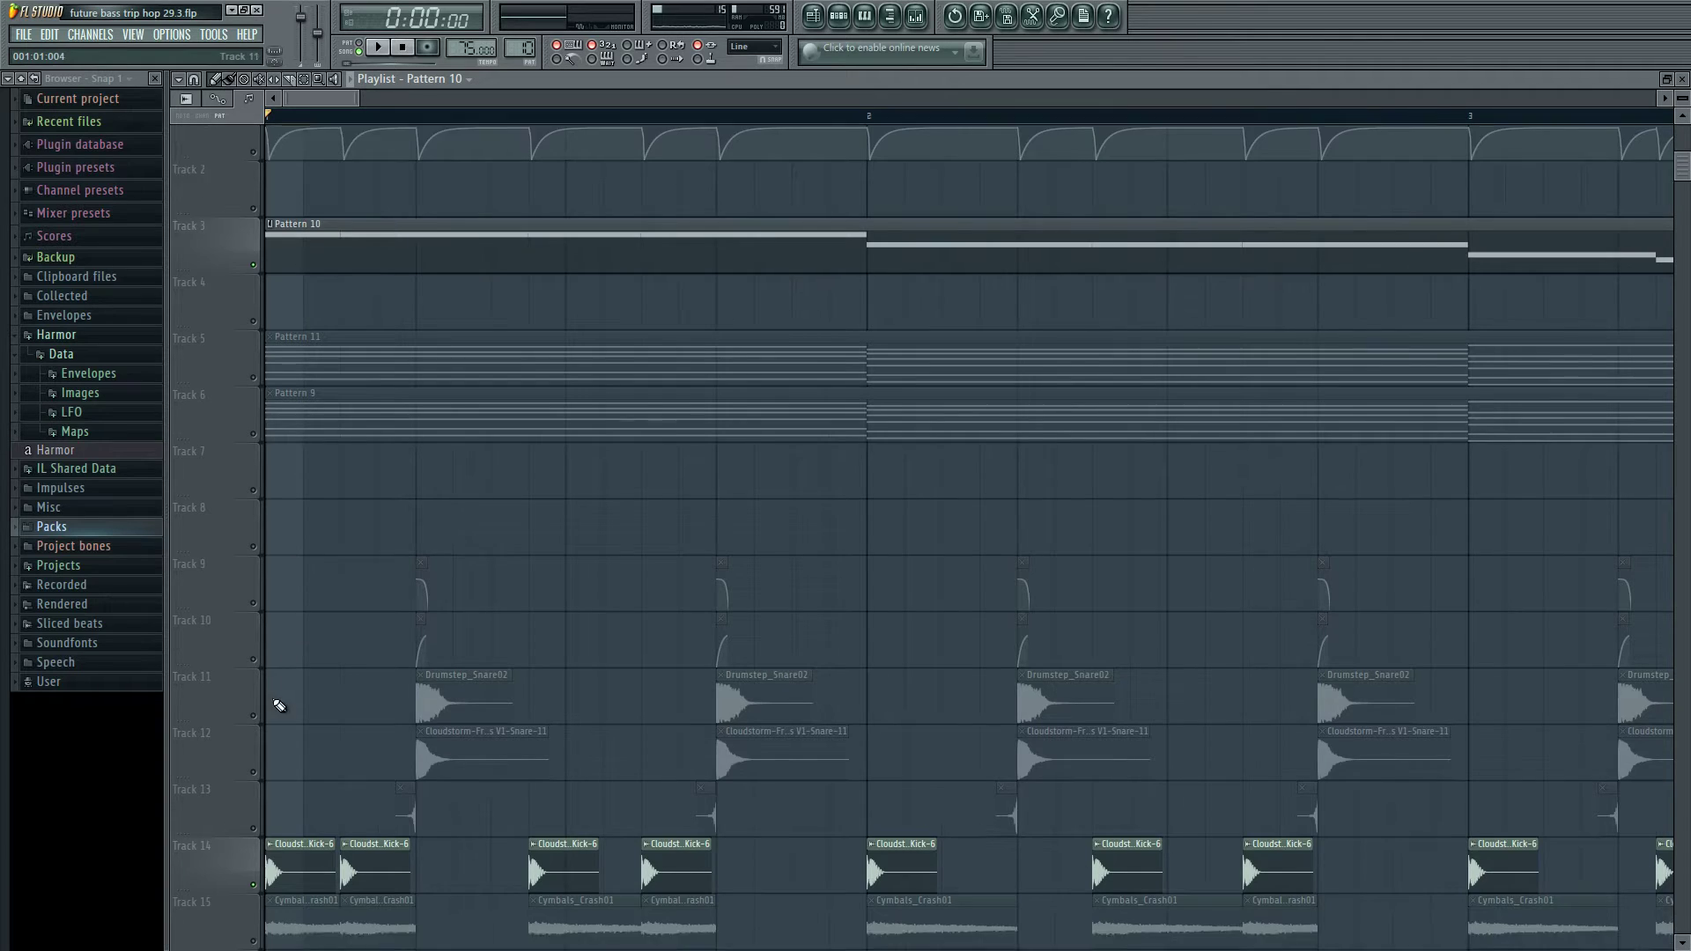
{"action": "scroll", "coordinate": [315, 649], "scroll_direction": "up", "scroll_amount": 4}
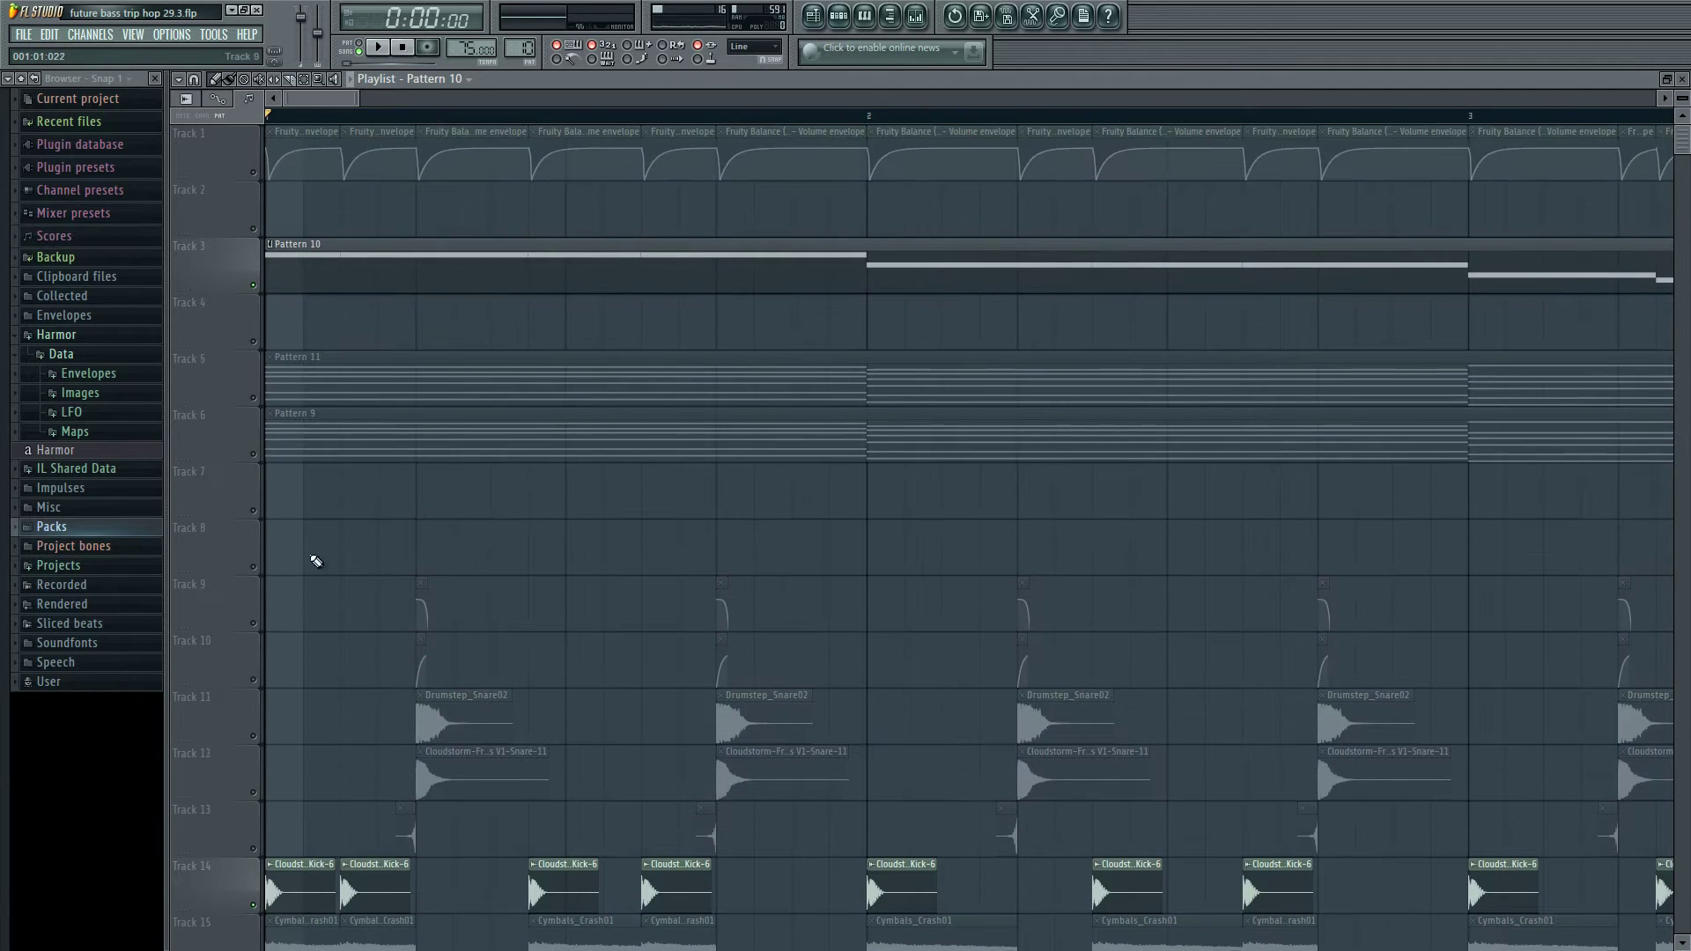
{"action": "double_click", "coordinate": [334, 274]}
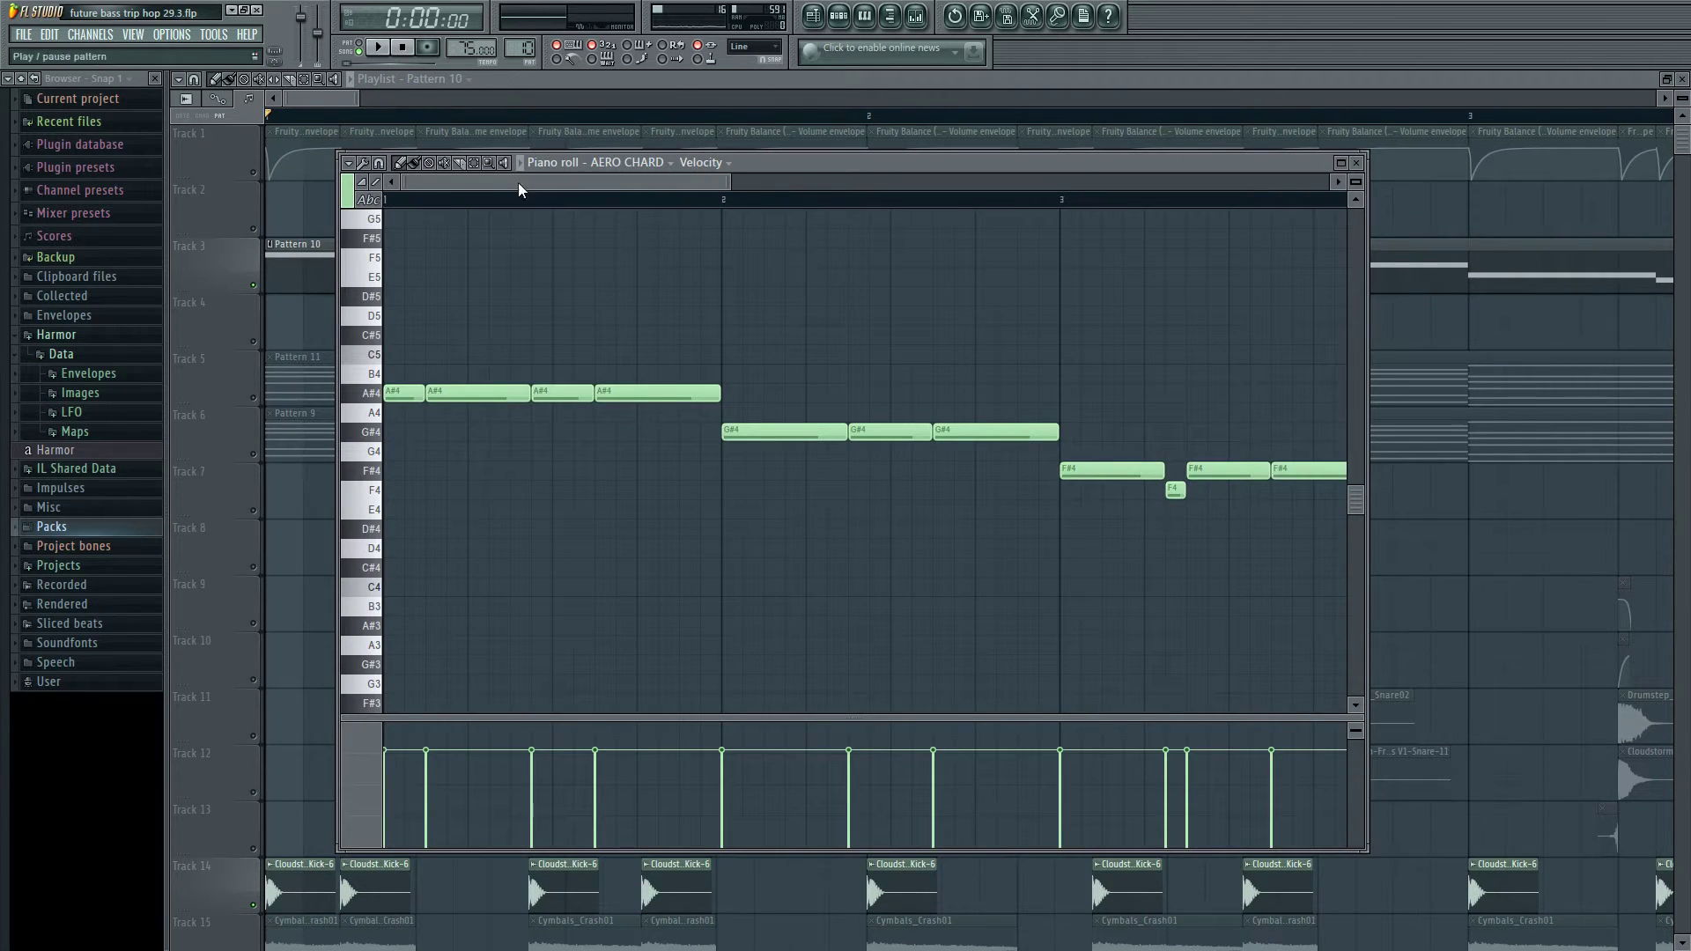
{"action": "left_click", "coordinate": [343, 108]}
{"action": "scroll", "coordinate": [374, 417], "scroll_direction": "down", "scroll_amount": 6}
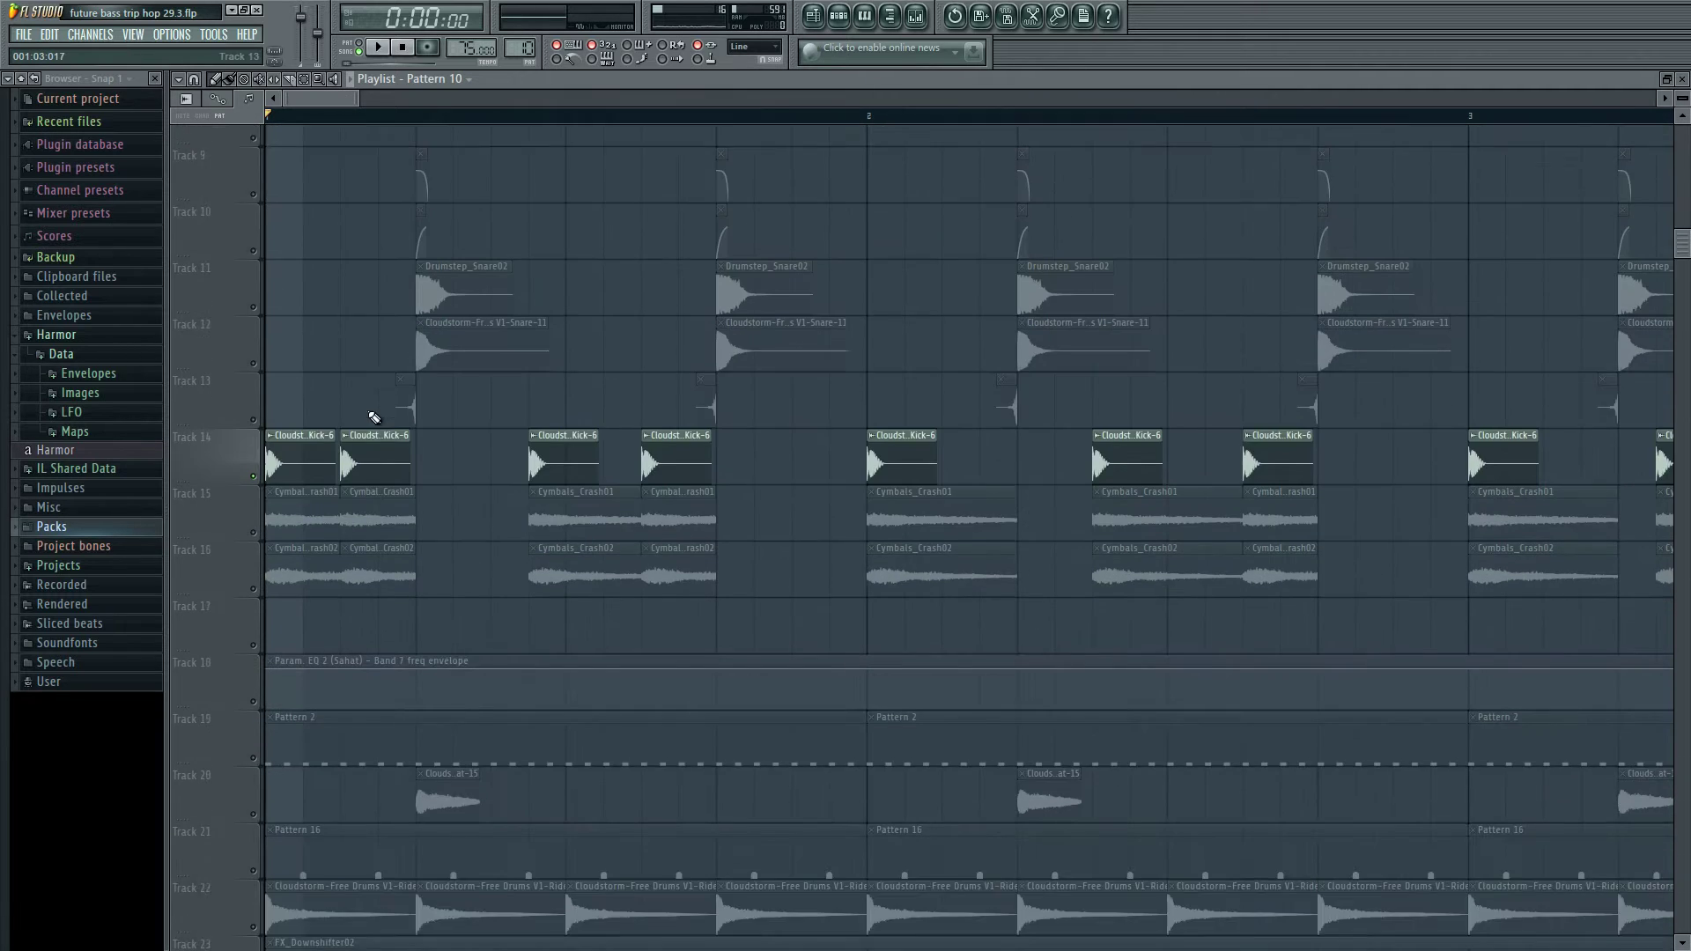
{"action": "scroll", "coordinate": [370, 409], "scroll_direction": "up", "scroll_amount": 6}
{"action": "scroll", "coordinate": [284, 617], "scroll_direction": "down", "scroll_amount": 5}
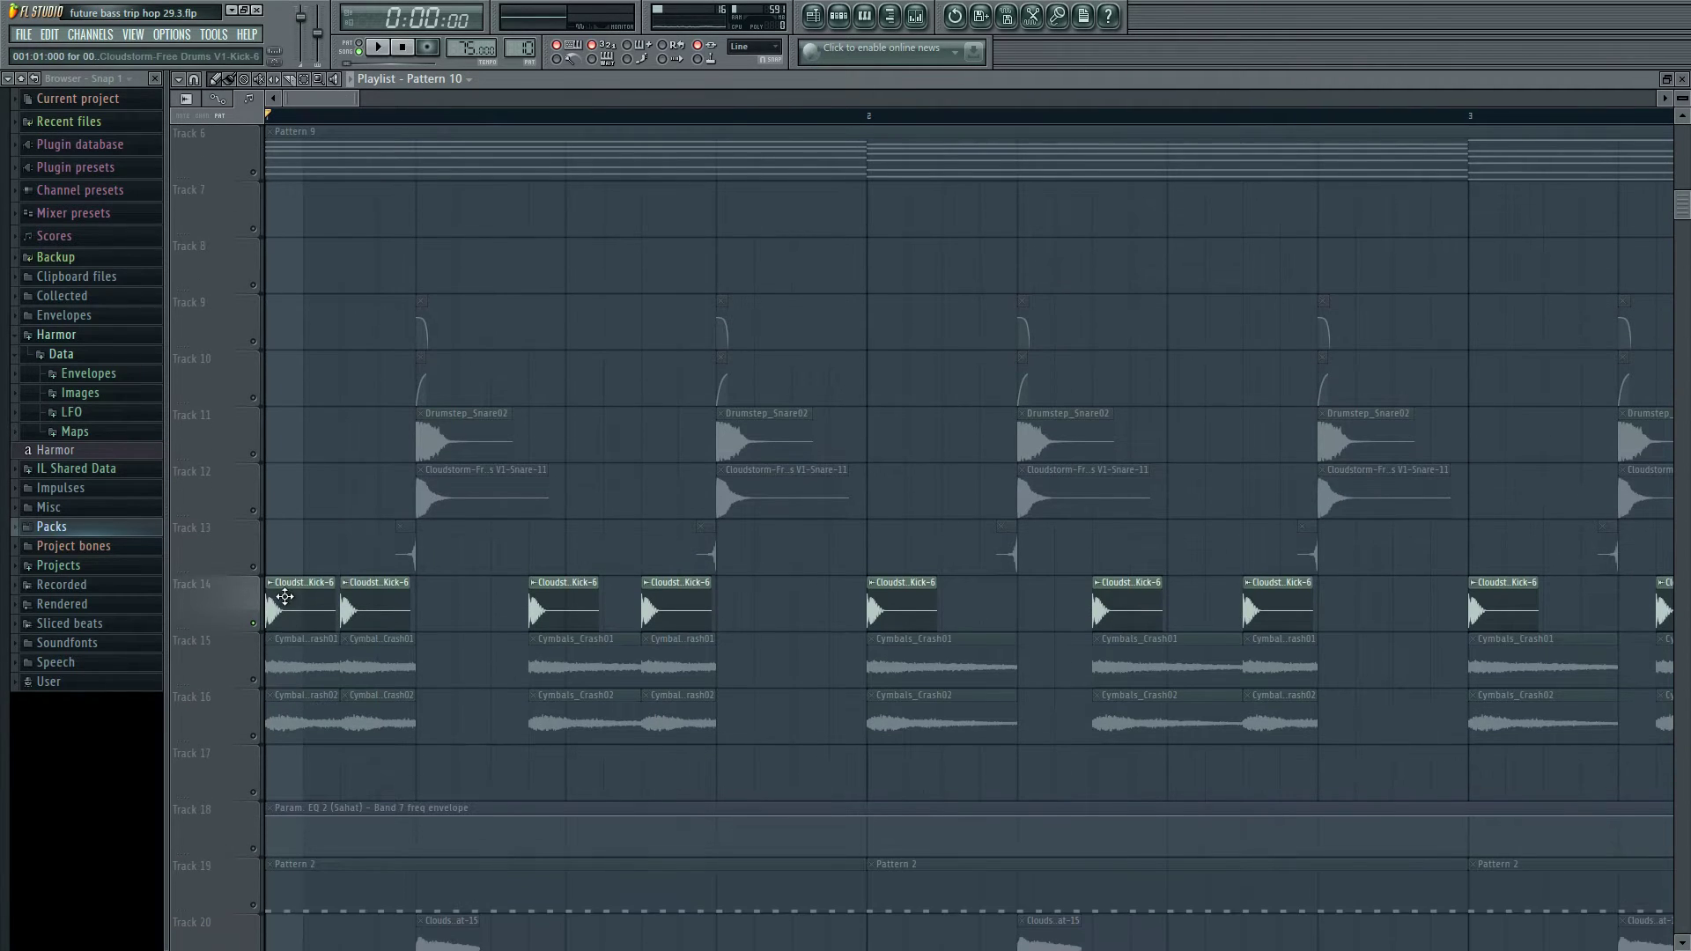
- Open Fruity Parametric EQ 2 on the Kick-6 mixer channel, lower band 1 and slightly adjust bands 2 and 7
{"action": "double_click", "coordinate": [283, 602]}
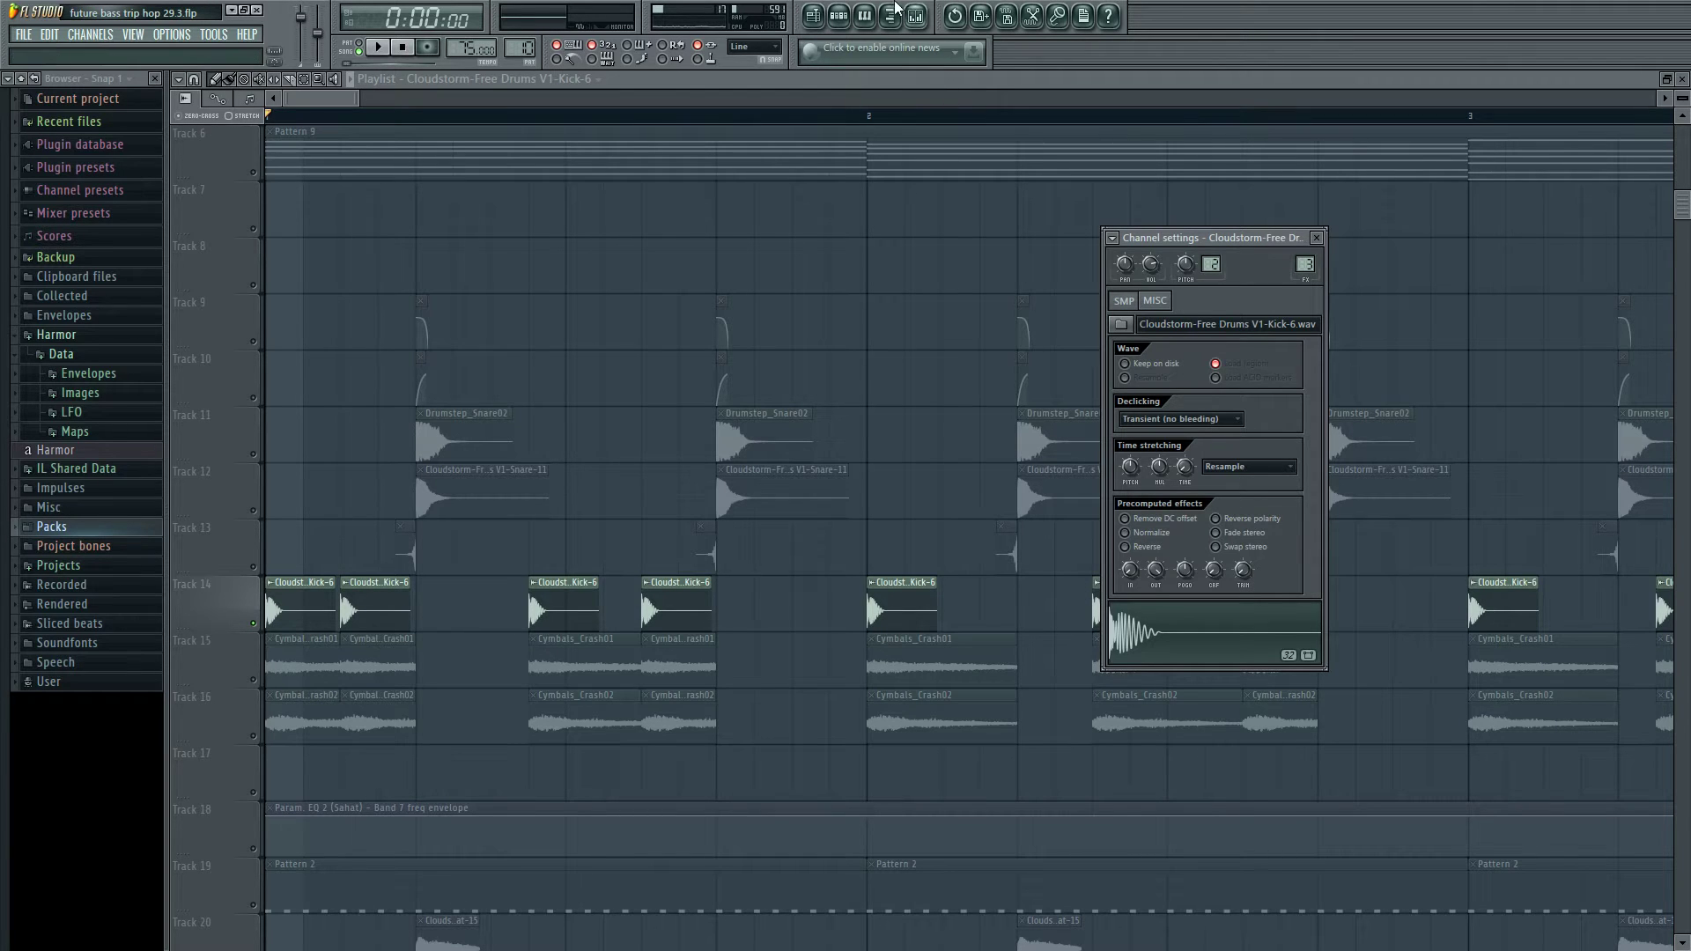
{"action": "left_click", "coordinate": [890, 15]}
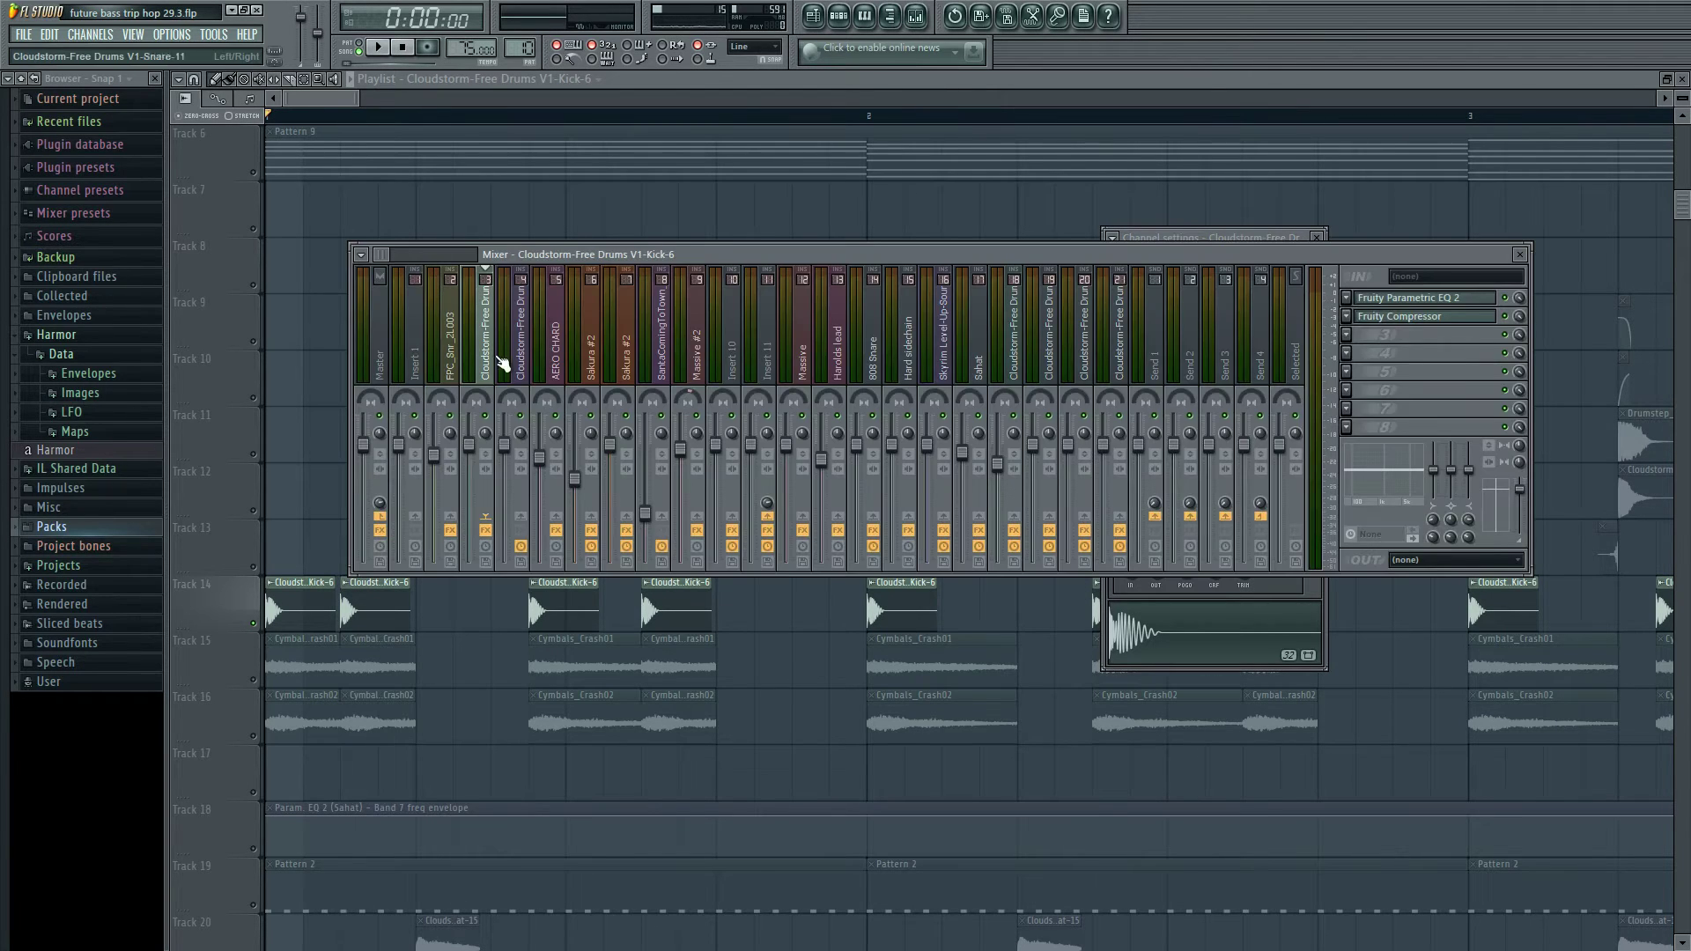
{"action": "left_click", "coordinate": [1409, 299]}
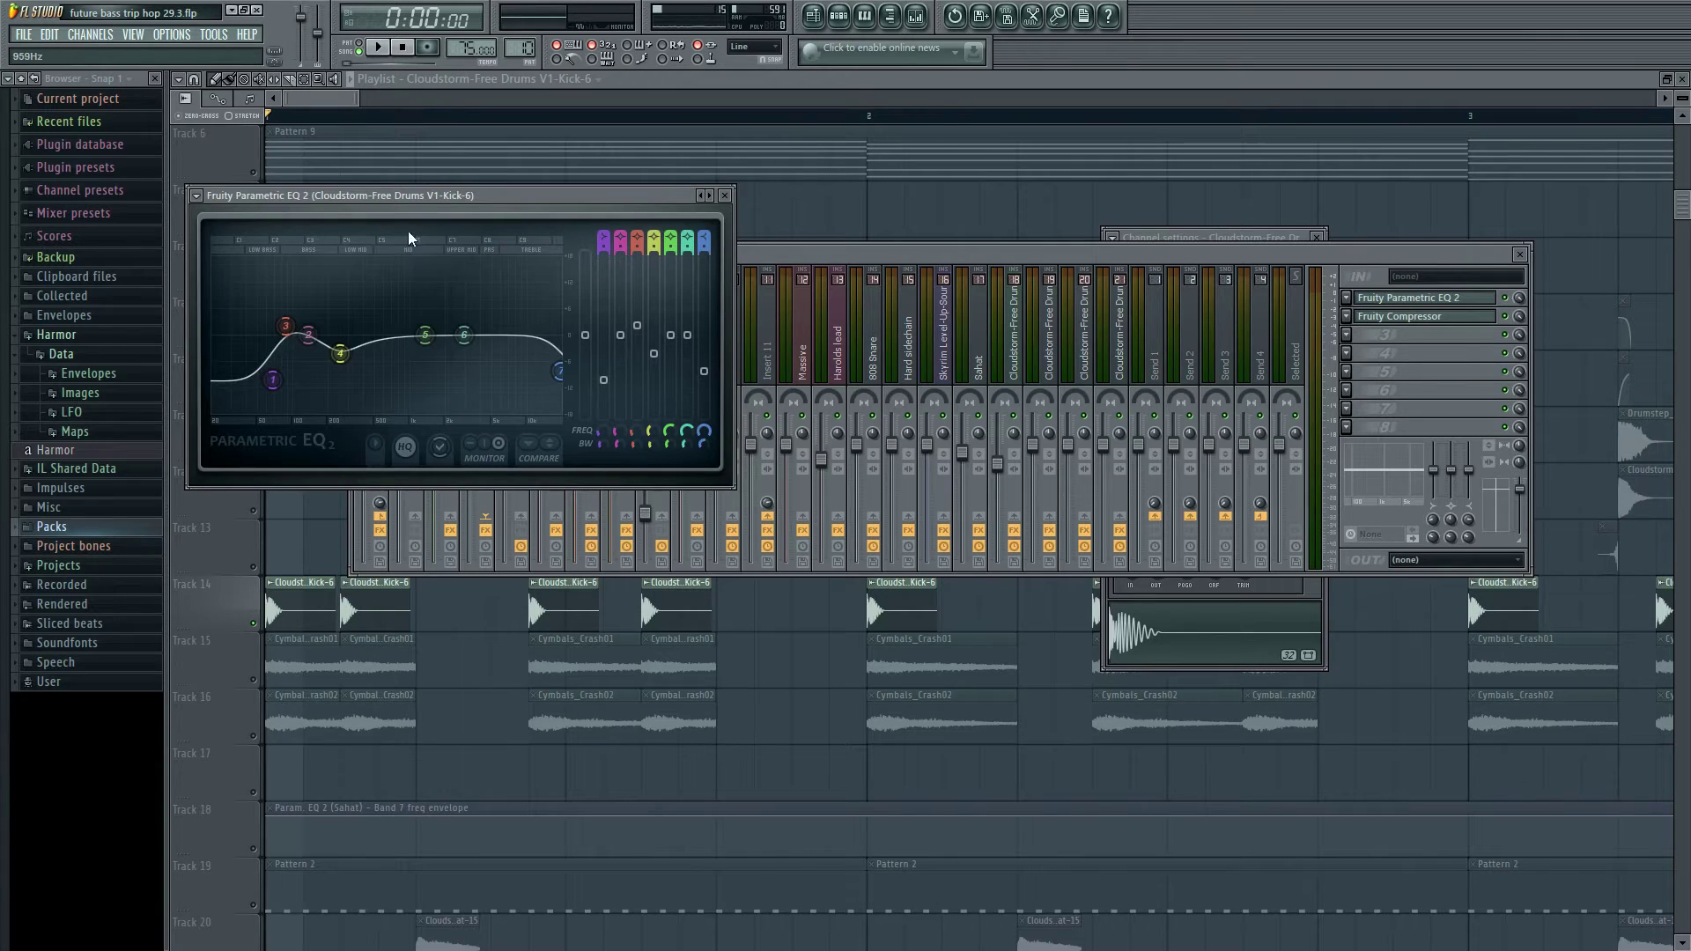
{"action": "left_click_drag", "start_coordinate": [409, 238], "coordinate": [856, 220]}
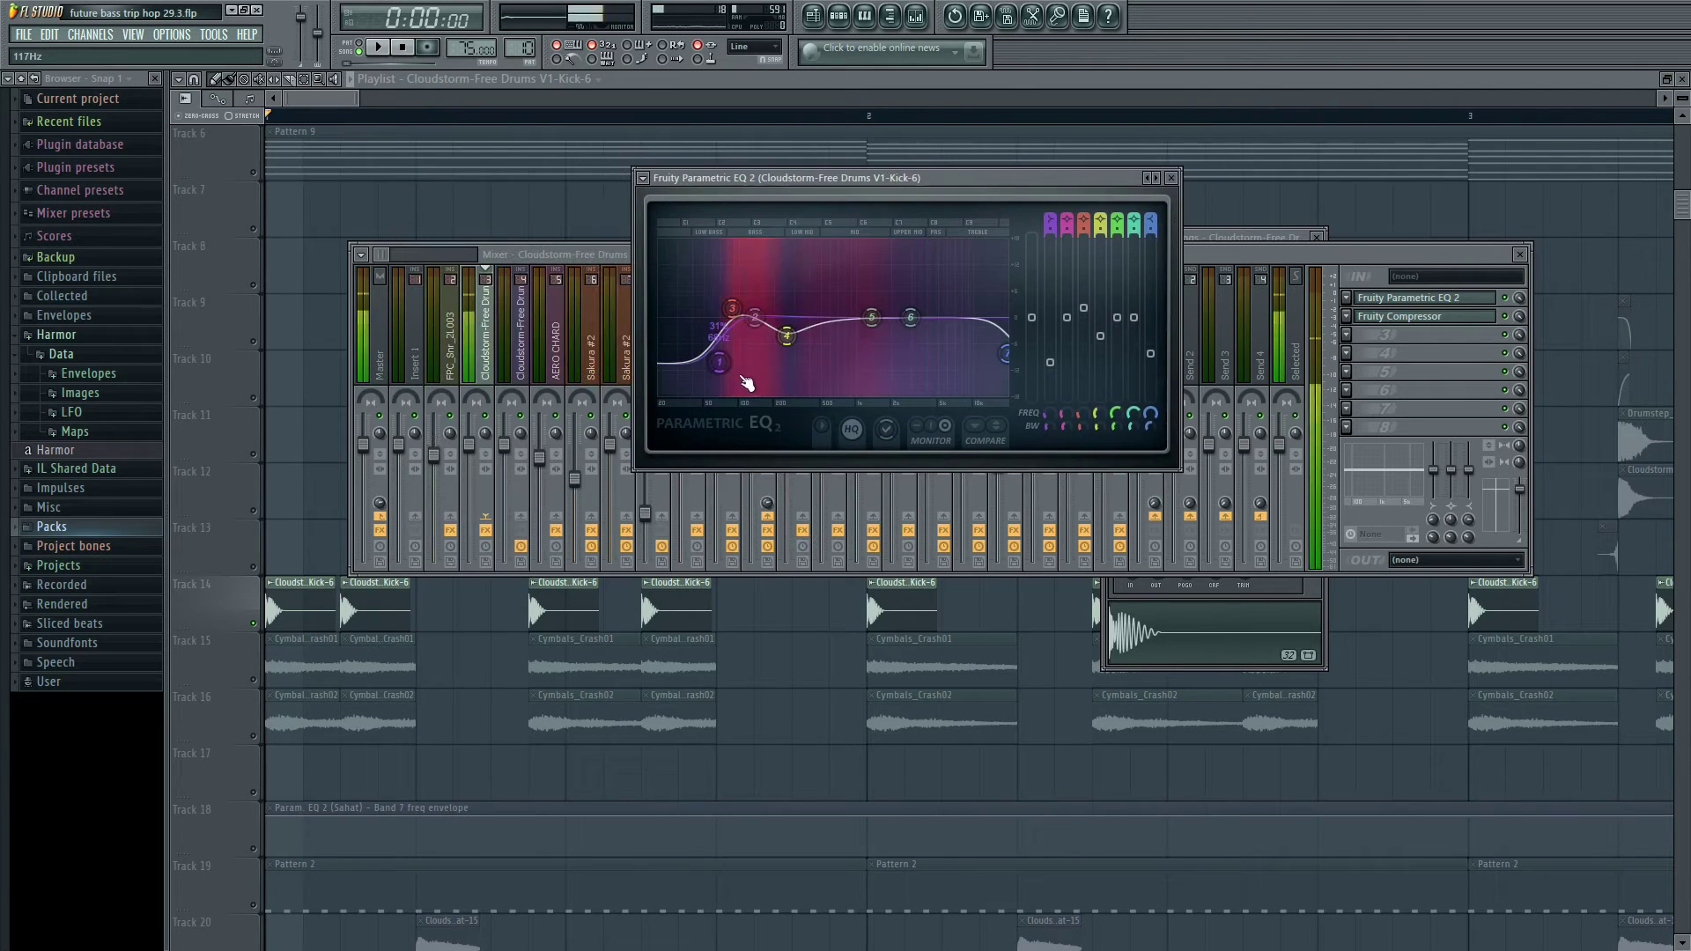
{"action": "mouse_move", "coordinate": [720, 362]}
{"action": "left_mouse_down"}
{"action": "mouse_move", "coordinate": [717, 301]}
{"action": "mouse_move", "coordinate": [728, 373]}
{"action": "left_mouse_up"}
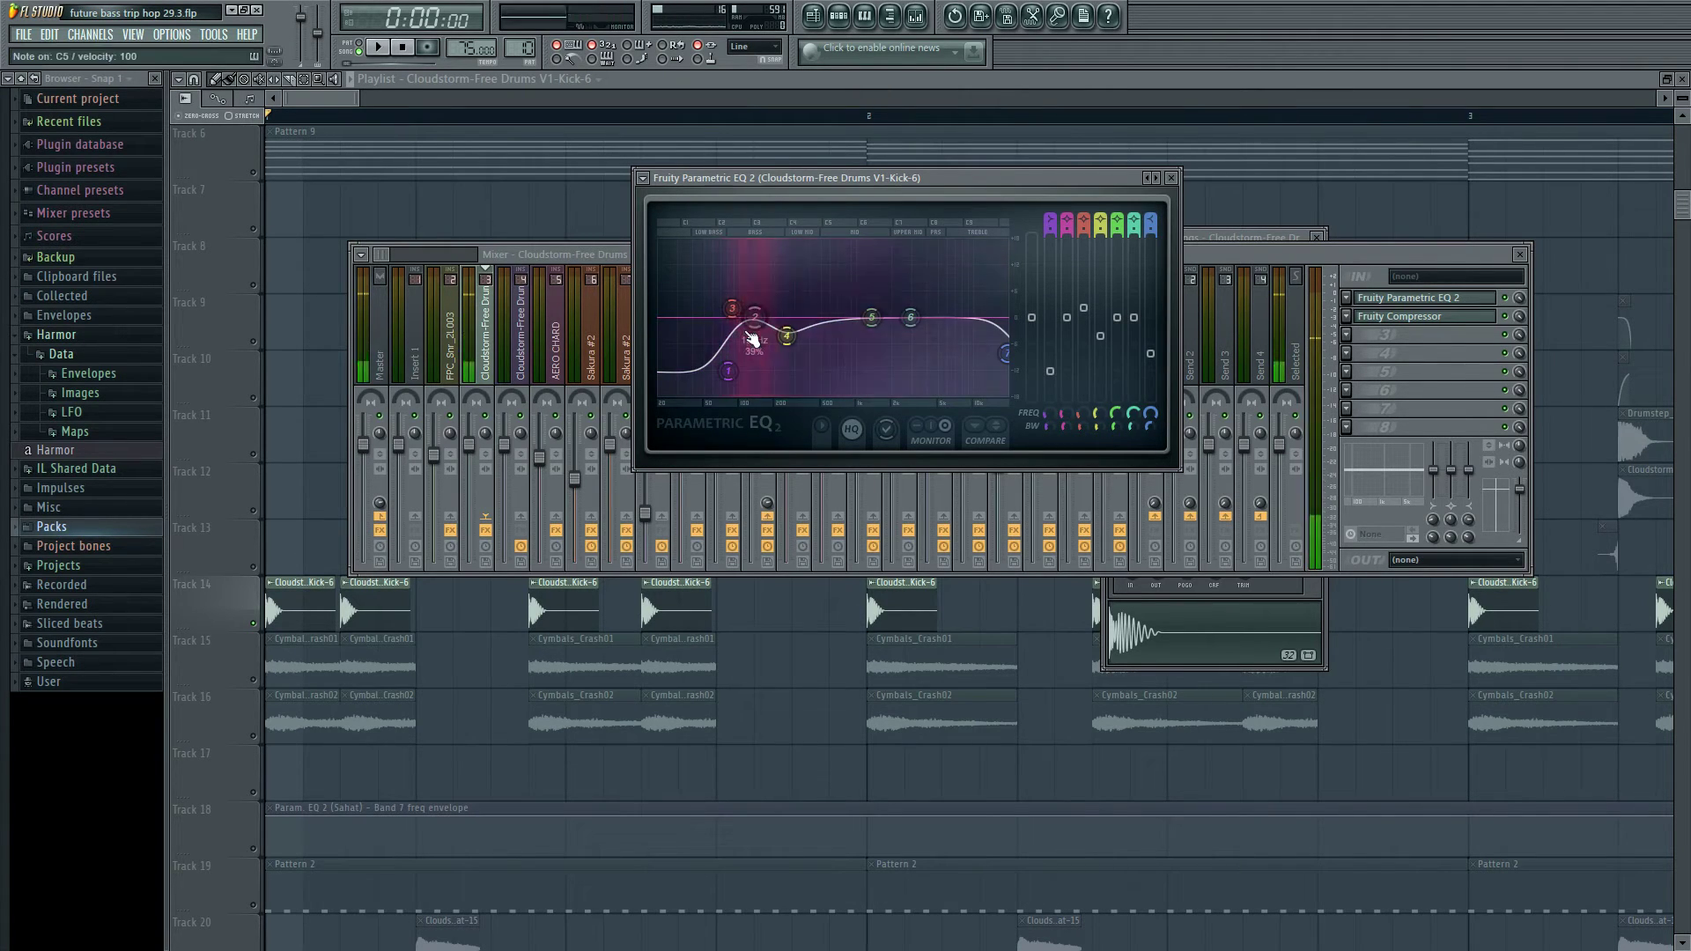
{"action": "left_click_drag", "start_coordinate": [754, 315], "coordinate": [756, 314]}
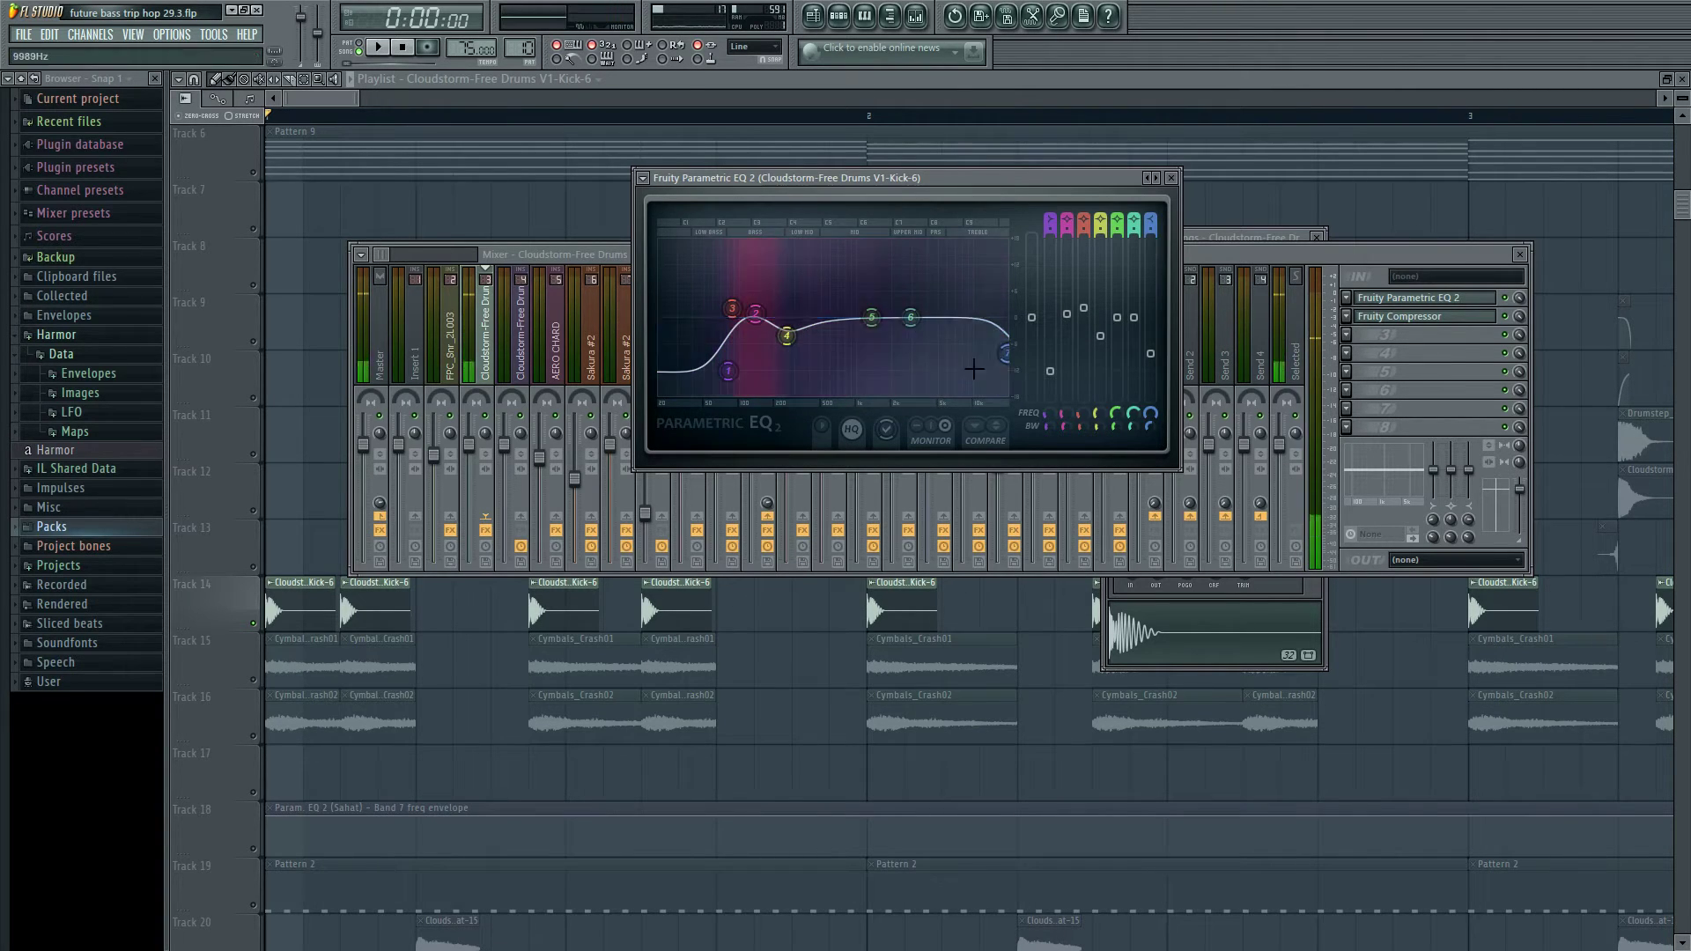
{"action": "left_click_drag", "start_coordinate": [1004, 354], "coordinate": [1005, 352]}
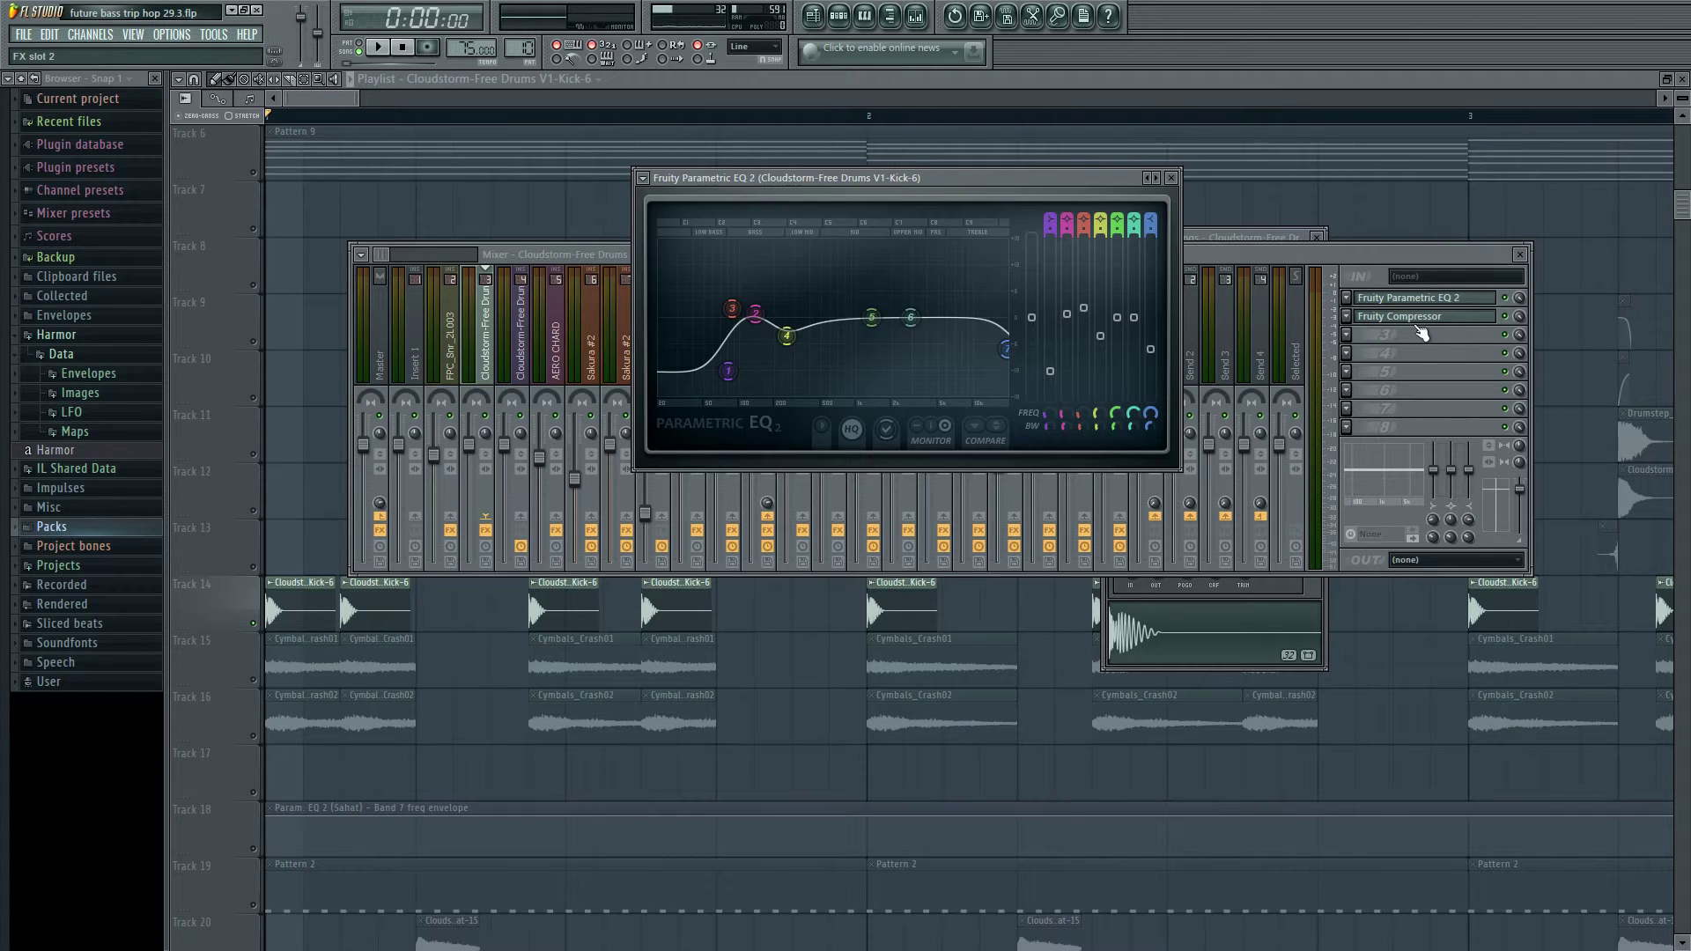
- Examine the Fruity Compressor on the Kick-6 mixer channel, audition the kick and return to the playlist
{"action": "left_click", "coordinate": [1408, 320]}
{"action": "left_click_drag", "start_coordinate": [573, 227], "coordinate": [939, 195]}
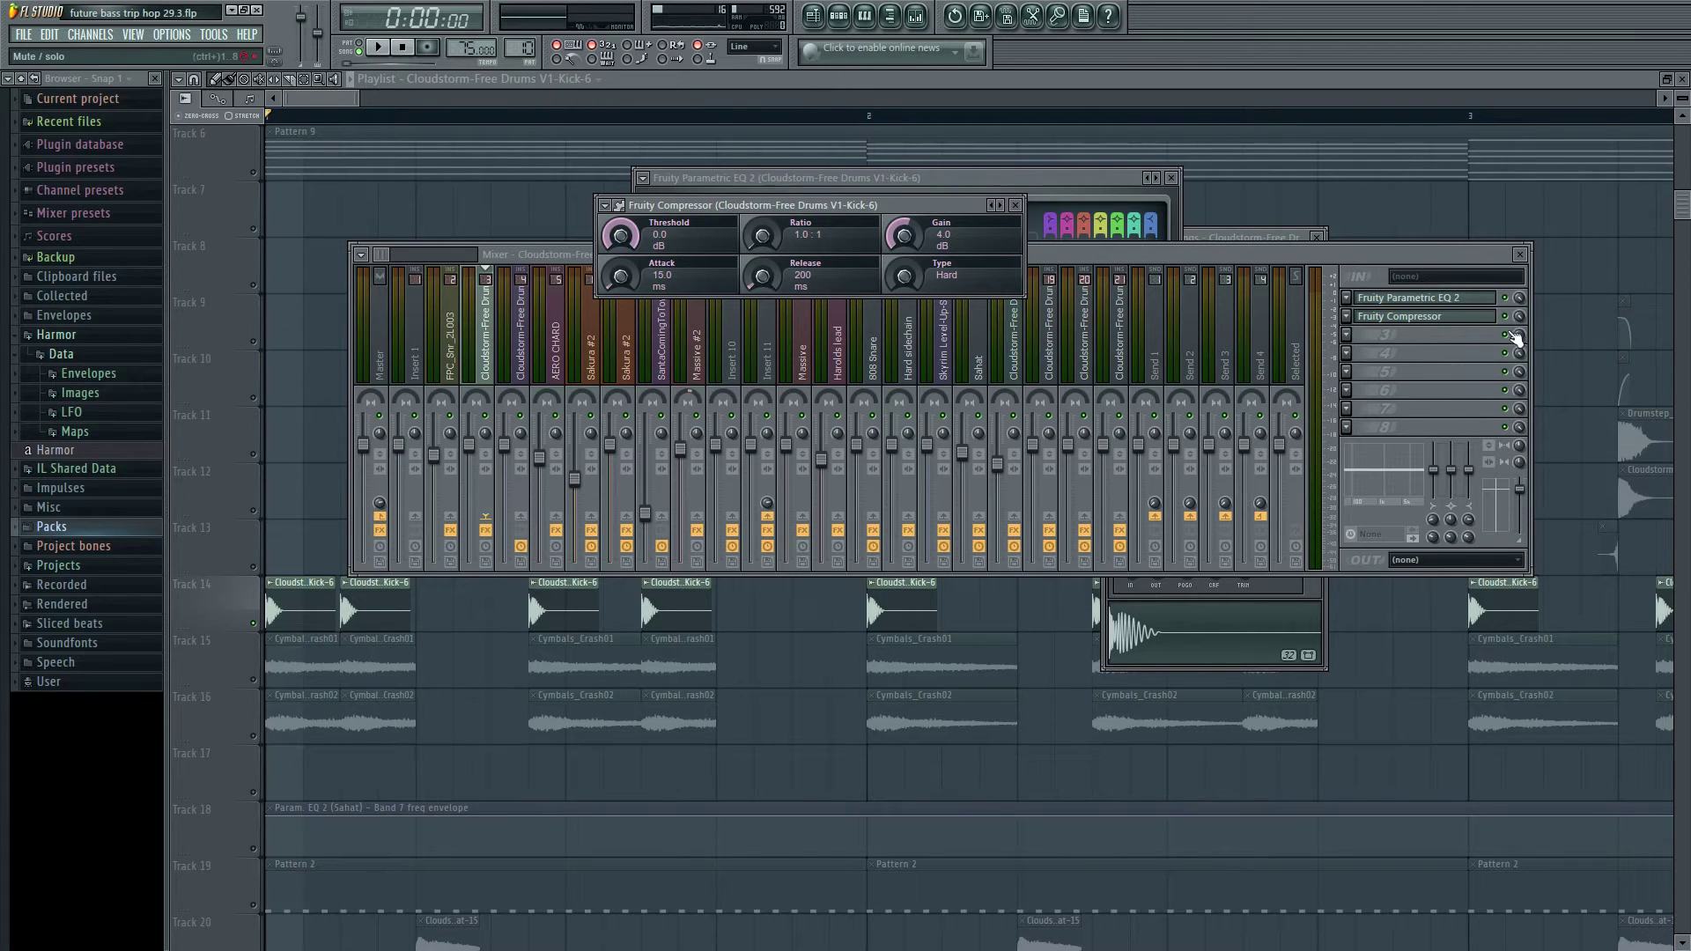
{"action": "left_click", "coordinate": [1512, 320]}
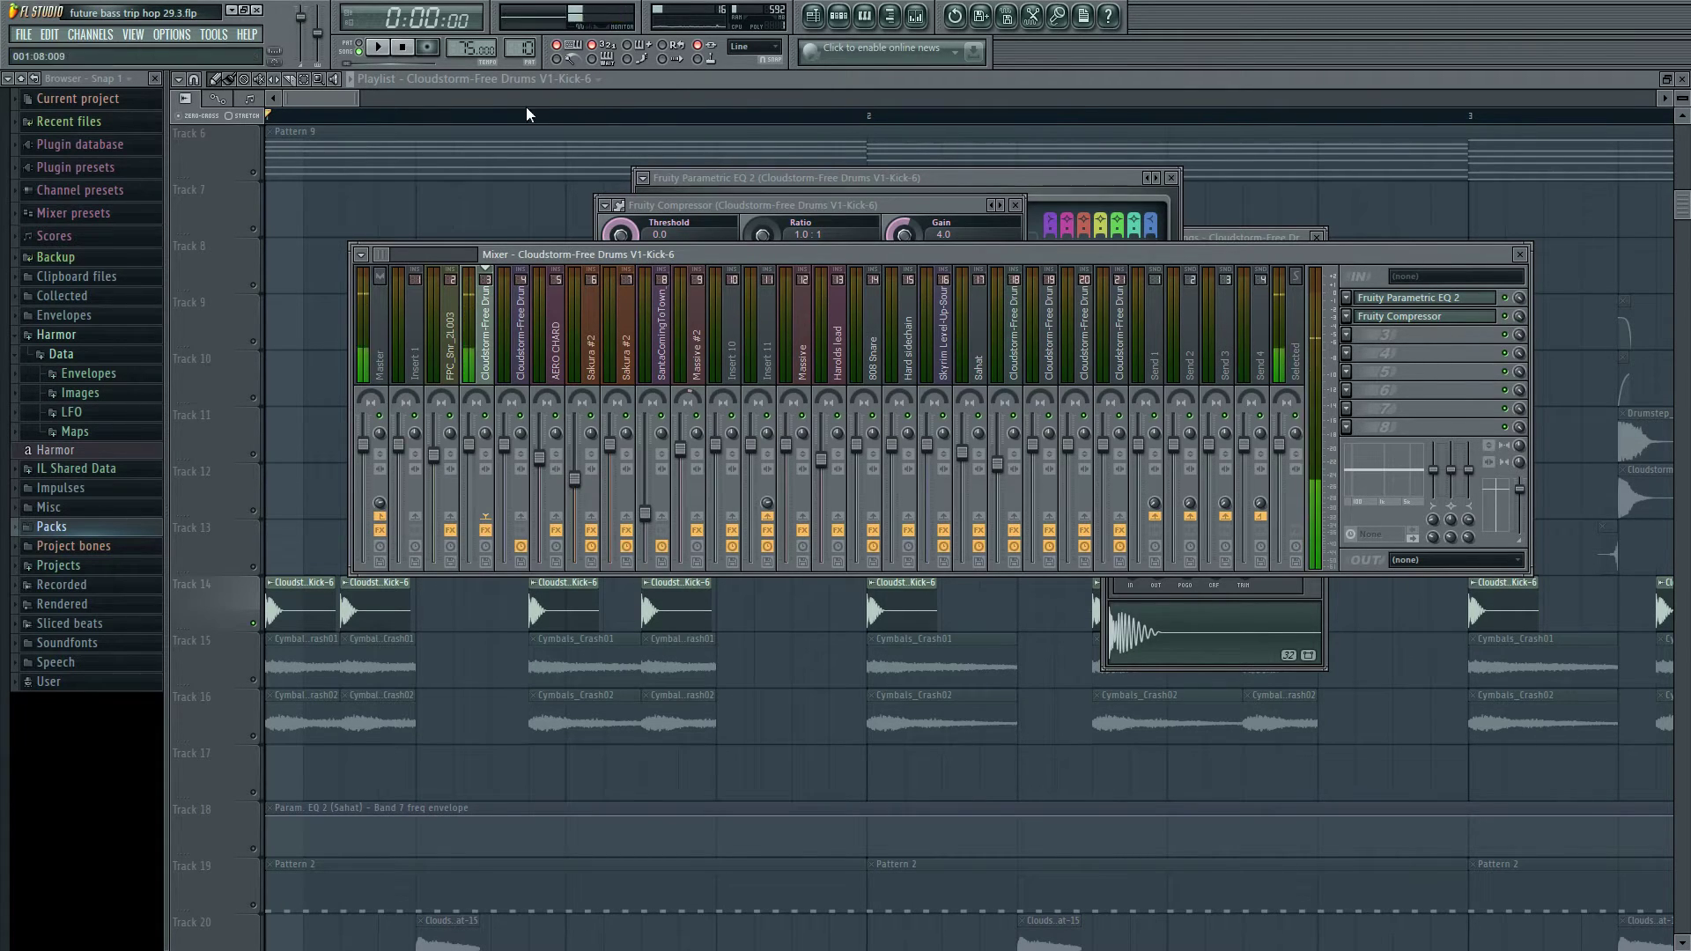
{"action": "left_click_drag", "start_coordinate": [334, 101], "coordinate": [337, 103]}
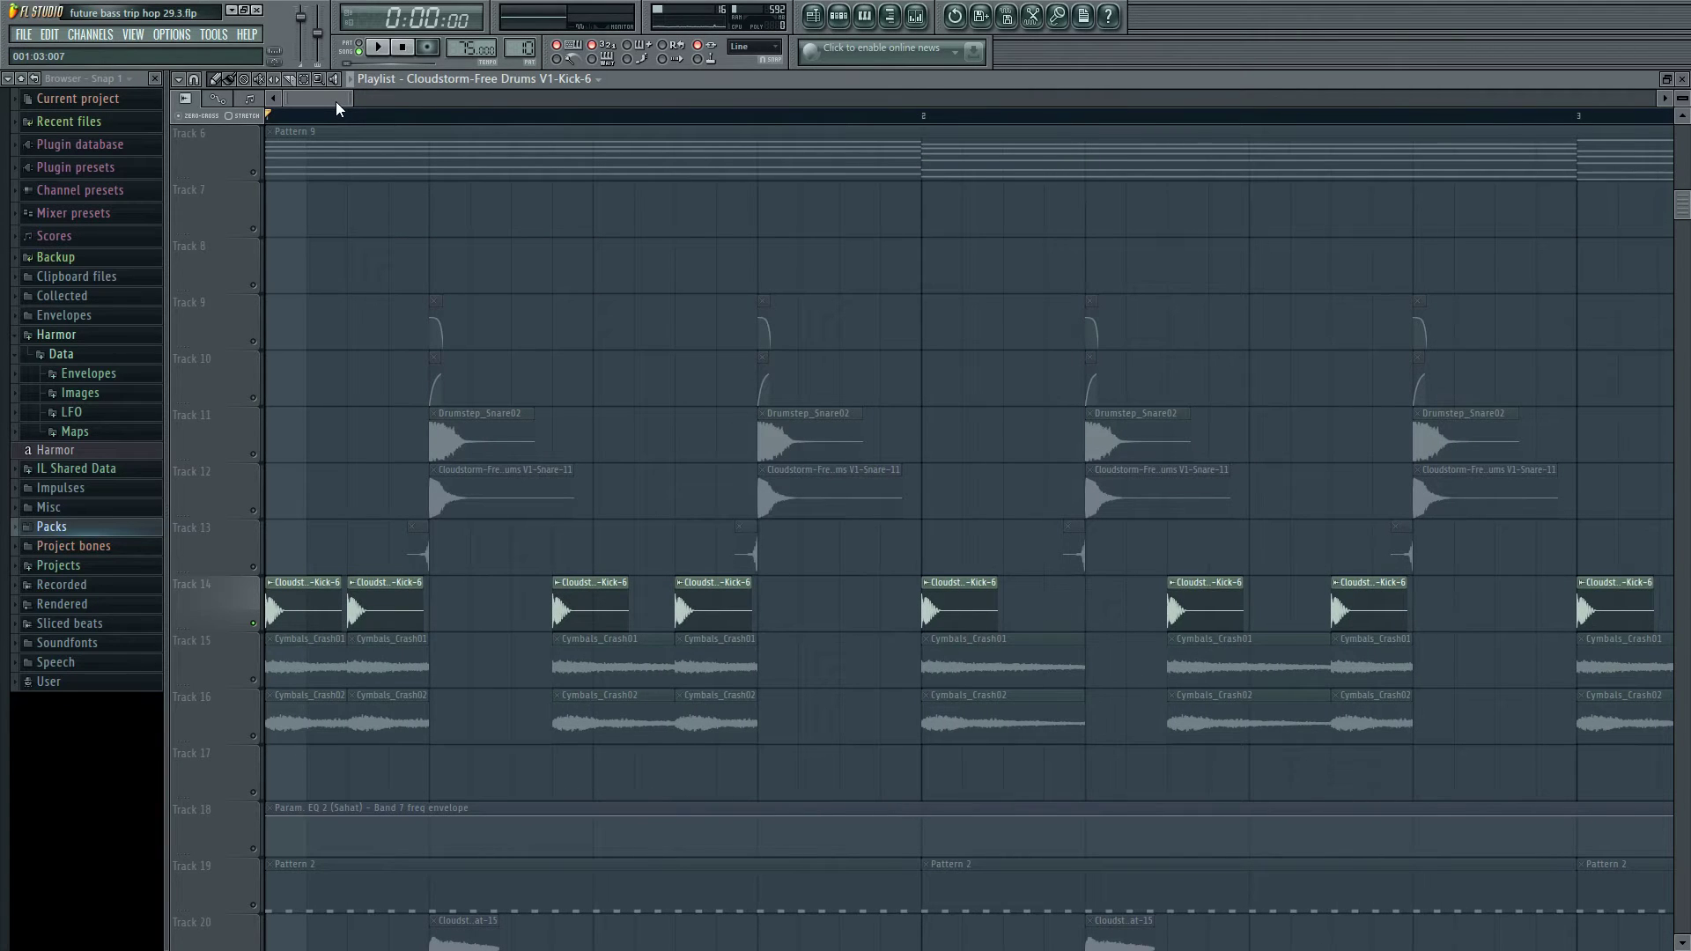
- Play Pattern 10 with the kicks and select the AERO CHARD channel in the mixer
{"action": "scroll", "coordinate": [284, 636], "scroll_direction": "up", "scroll_amount": 2}
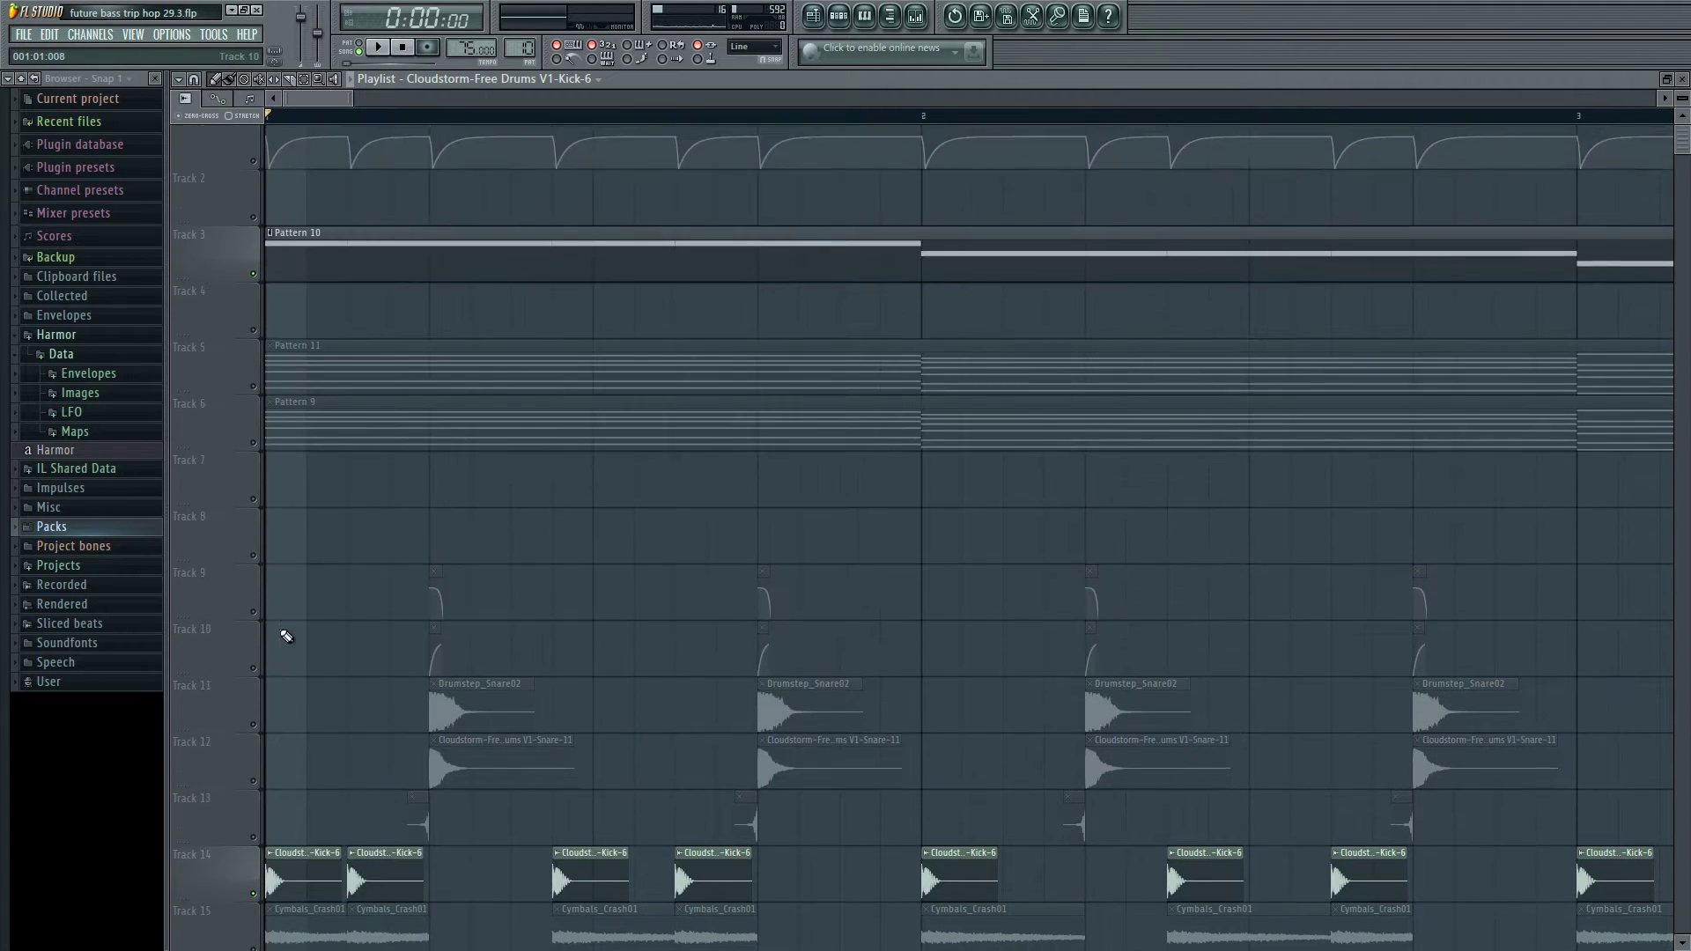
{"action": "scroll", "coordinate": [287, 626], "scroll_direction": "up", "scroll_amount": 4}
{"action": "scroll", "coordinate": [287, 615], "scroll_direction": "down", "scroll_amount": 3}
{"action": "scroll", "coordinate": [287, 615], "scroll_direction": "up", "scroll_amount": 3}
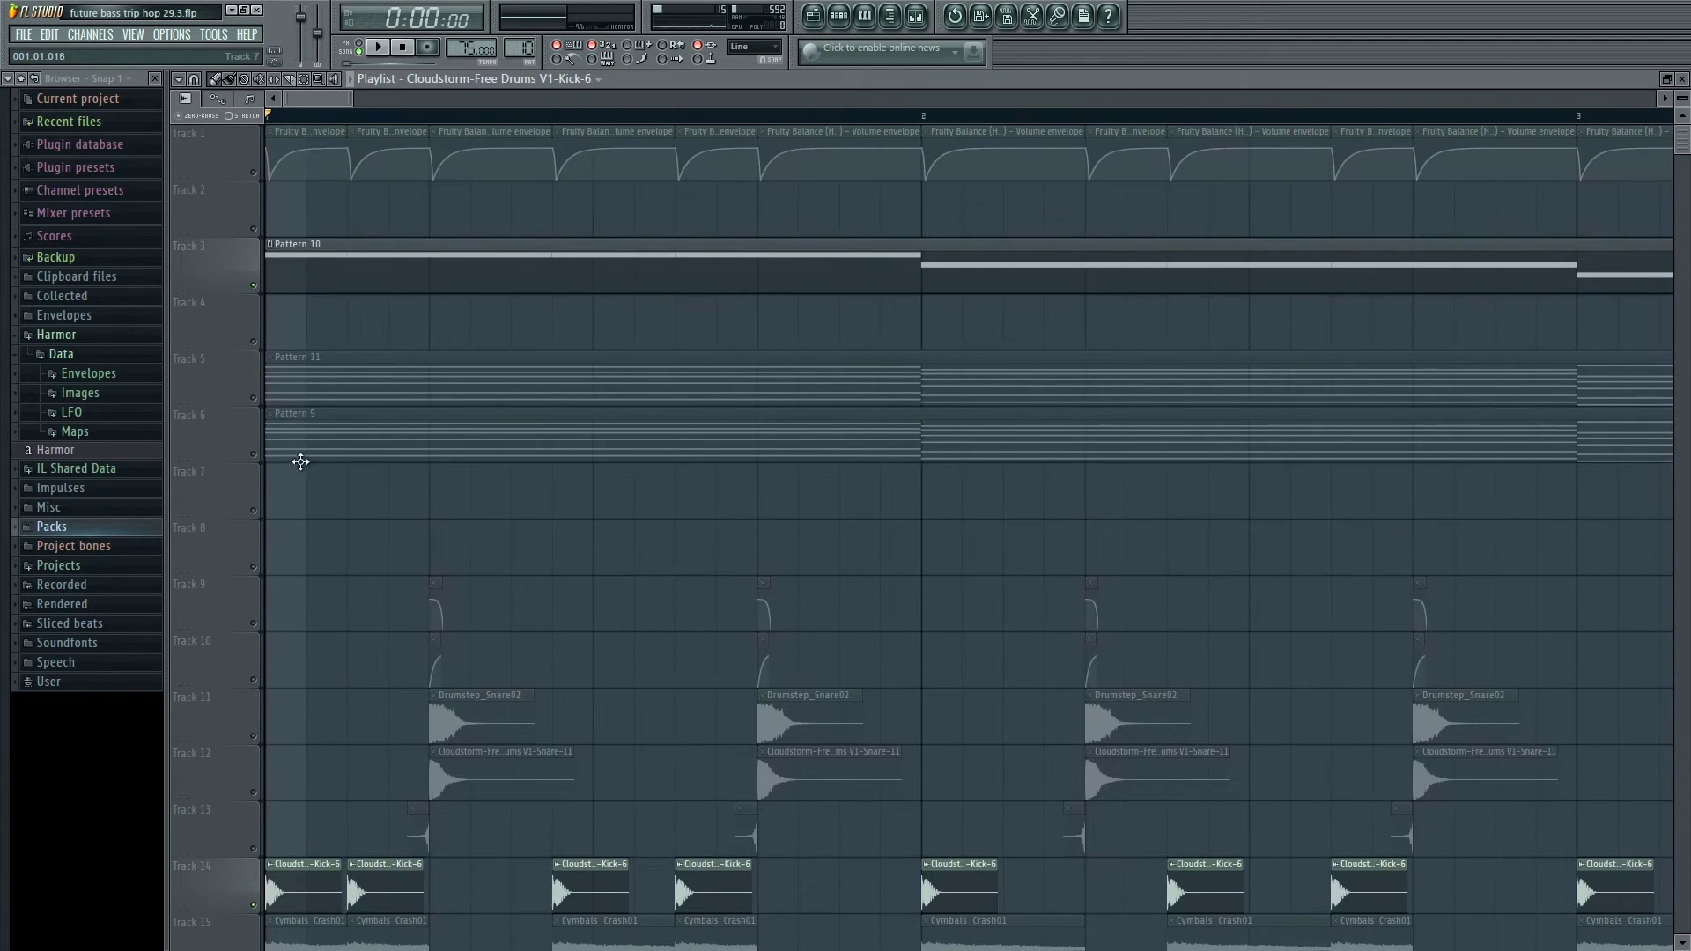
{"action": "key", "text": "space"}
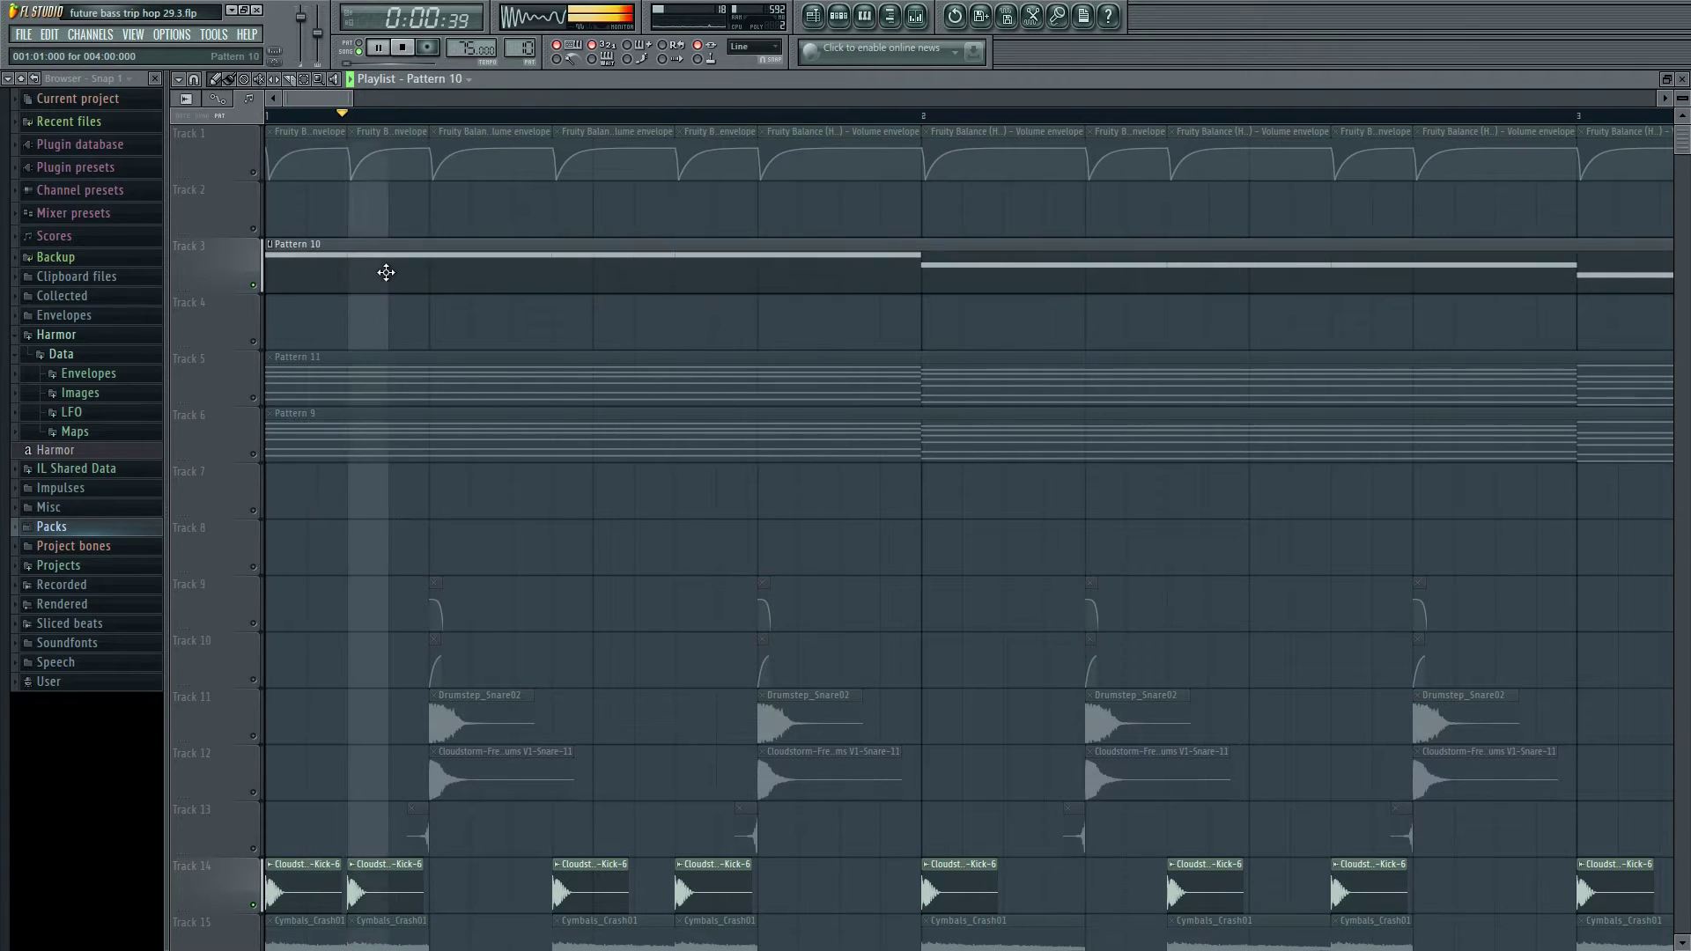
{"action": "double_click", "coordinate": [381, 268]}
{"action": "key", "text": "F9"}
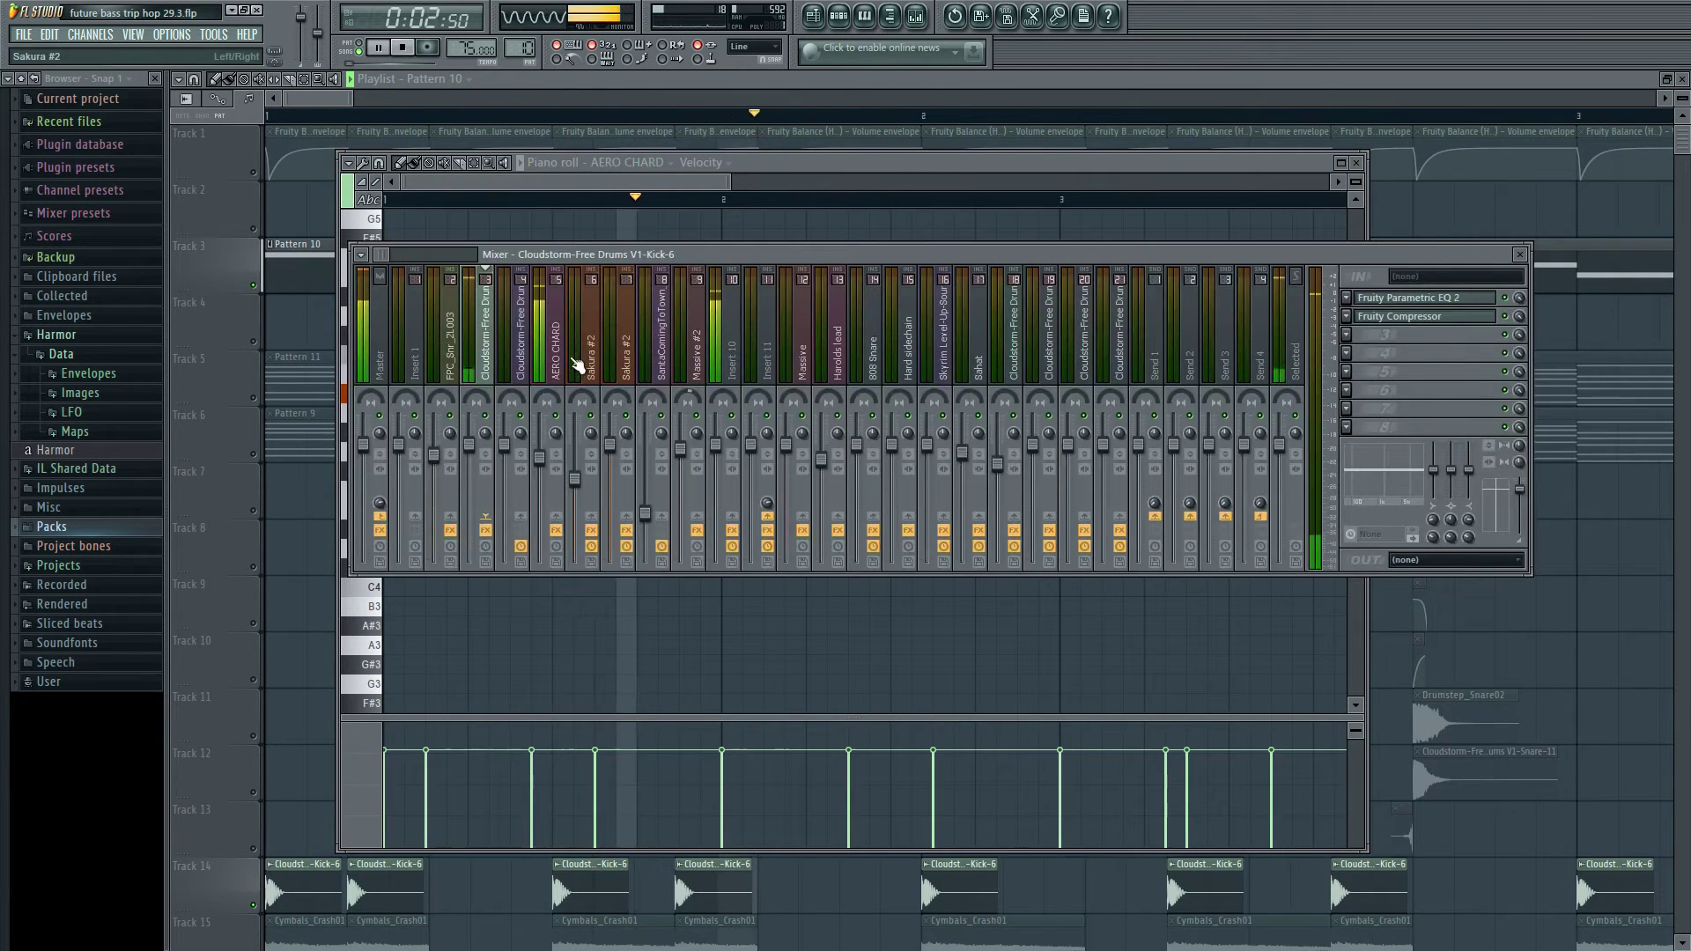
{"action": "key", "text": "space"}
{"action": "left_click", "coordinate": [560, 369]}
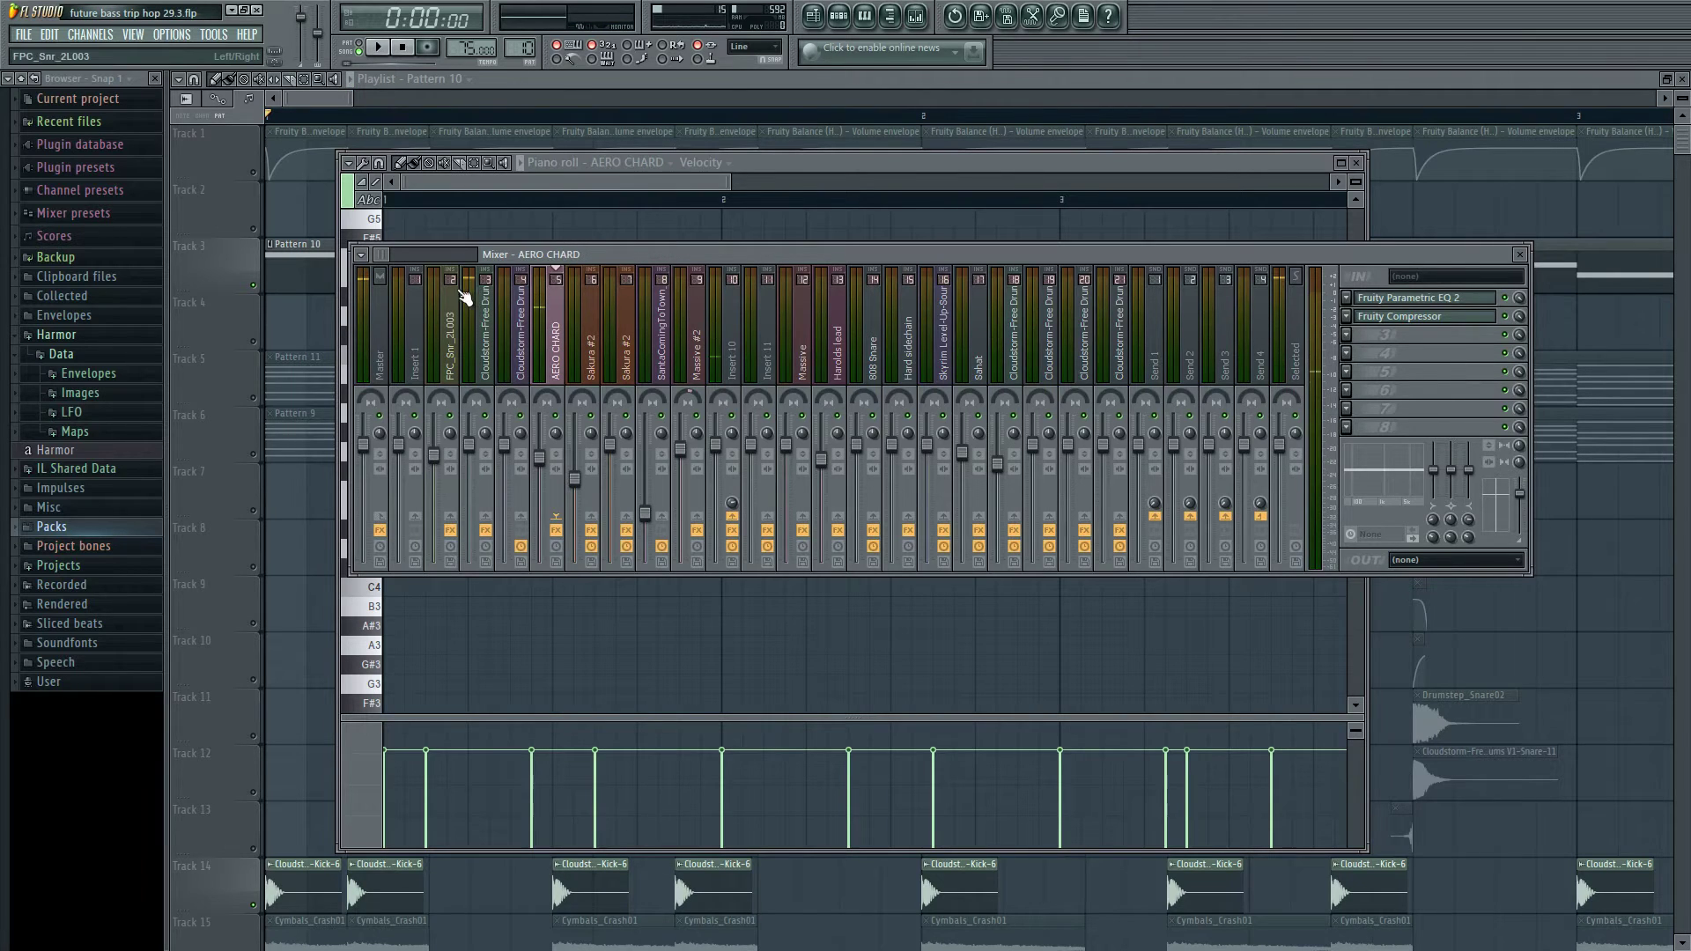
{"action": "mouse_move", "coordinate": [633, 262]}
{"action": "left_mouse_down"}
{"action": "mouse_move", "coordinate": [621, 296]}
{"action": "mouse_move", "coordinate": [598, 235]}
{"action": "mouse_move", "coordinate": [616, 262]}
{"action": "left_mouse_up"}
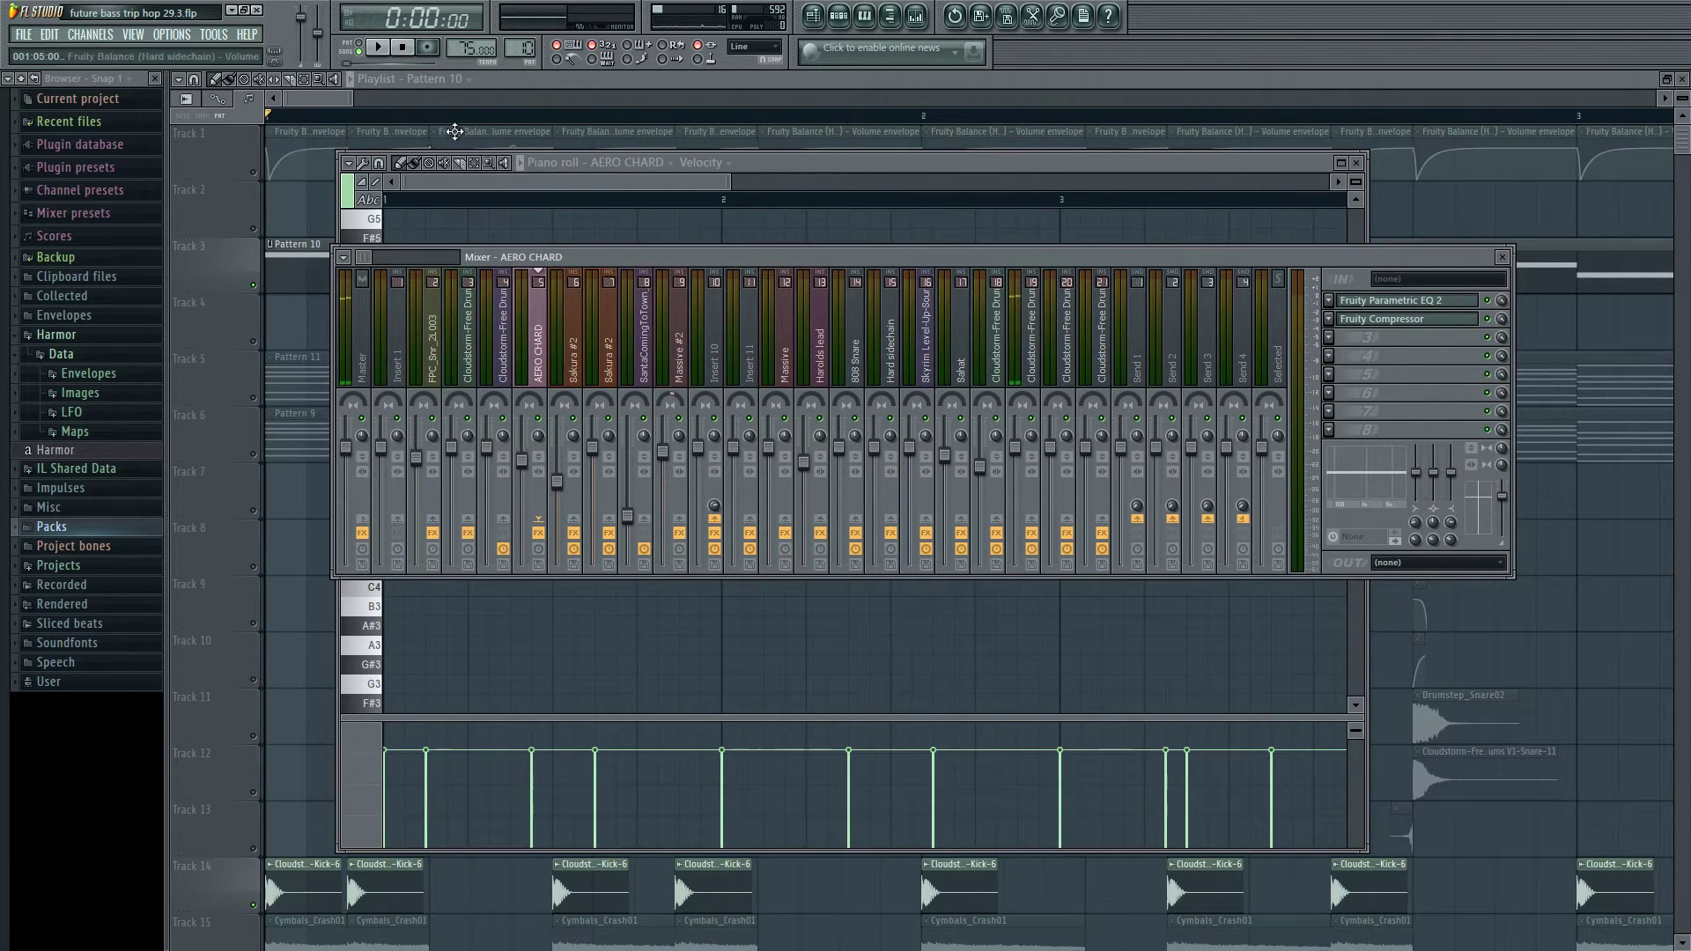
{"action": "key", "text": "F9"}
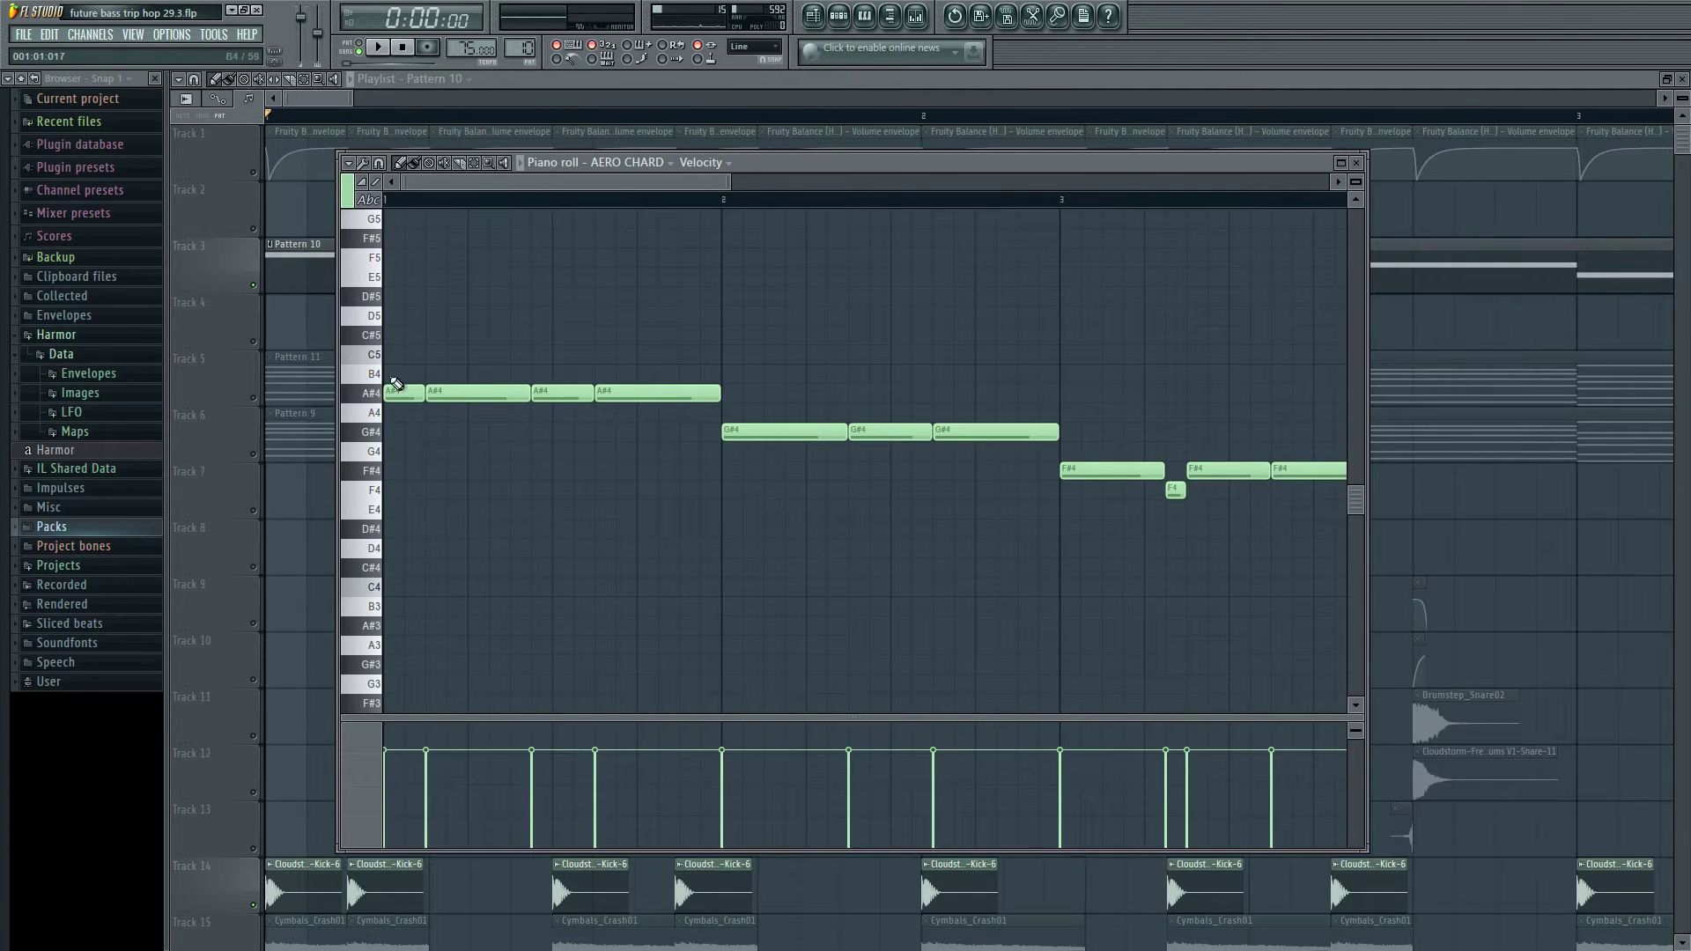
- Open Fruity Parametric EQ 2 on the AERO CHARD mixer channel and raise band 3 slightly
{"action": "left_click", "coordinate": [839, 16]}
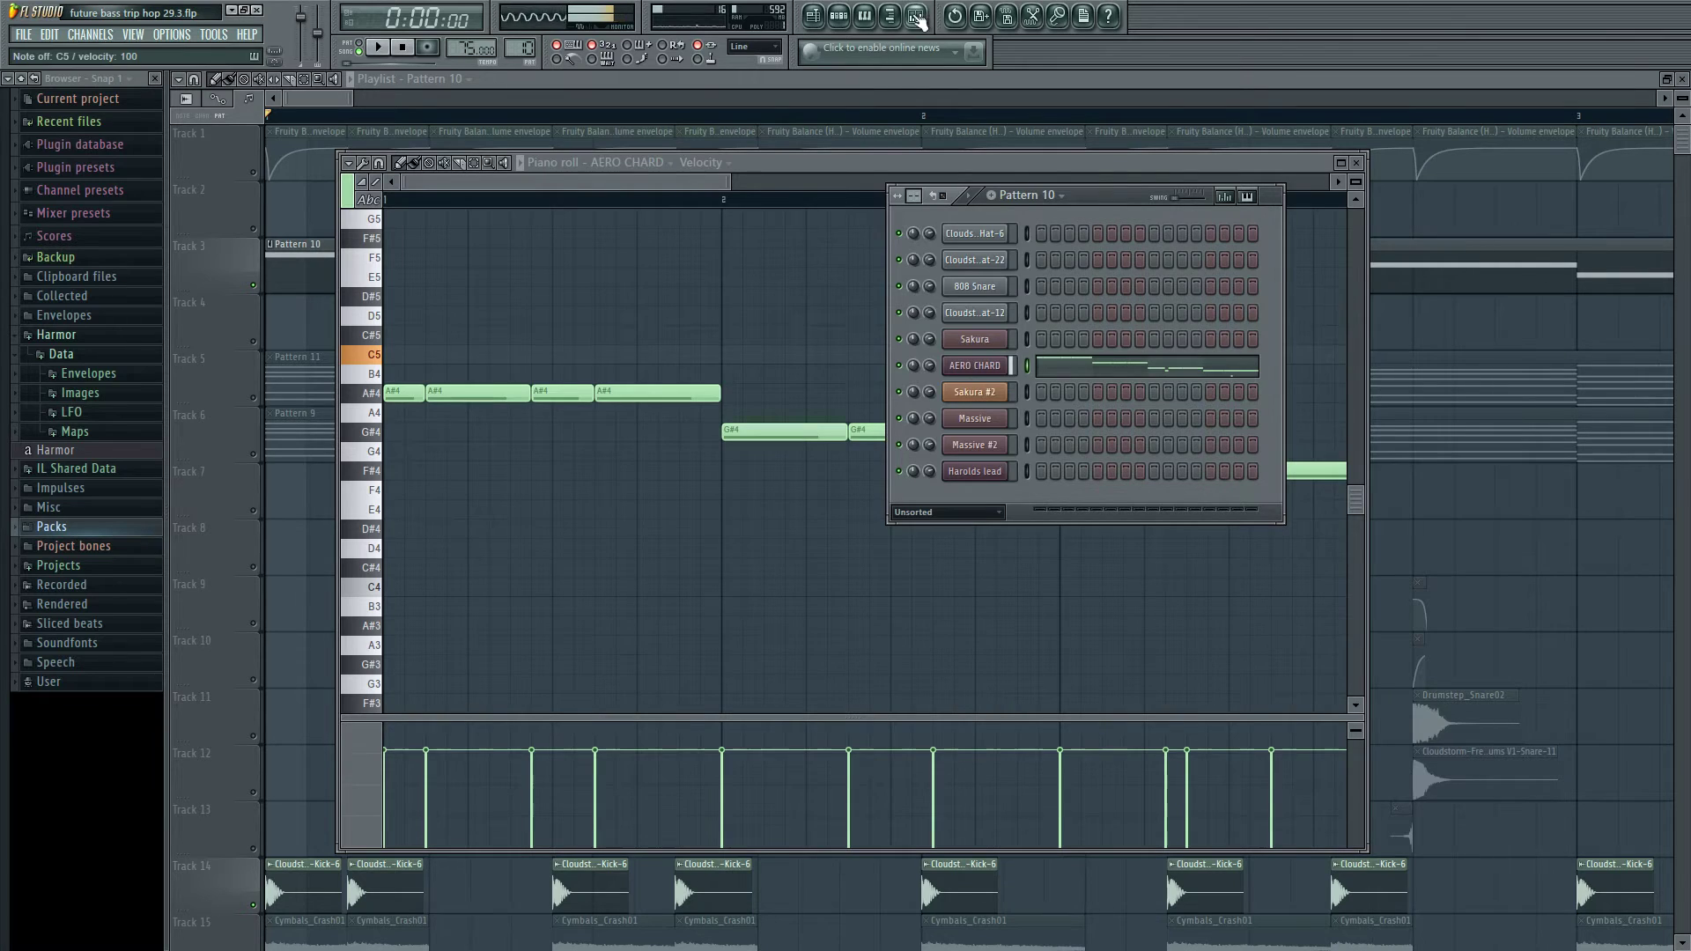
{"action": "left_click", "coordinate": [916, 15]}
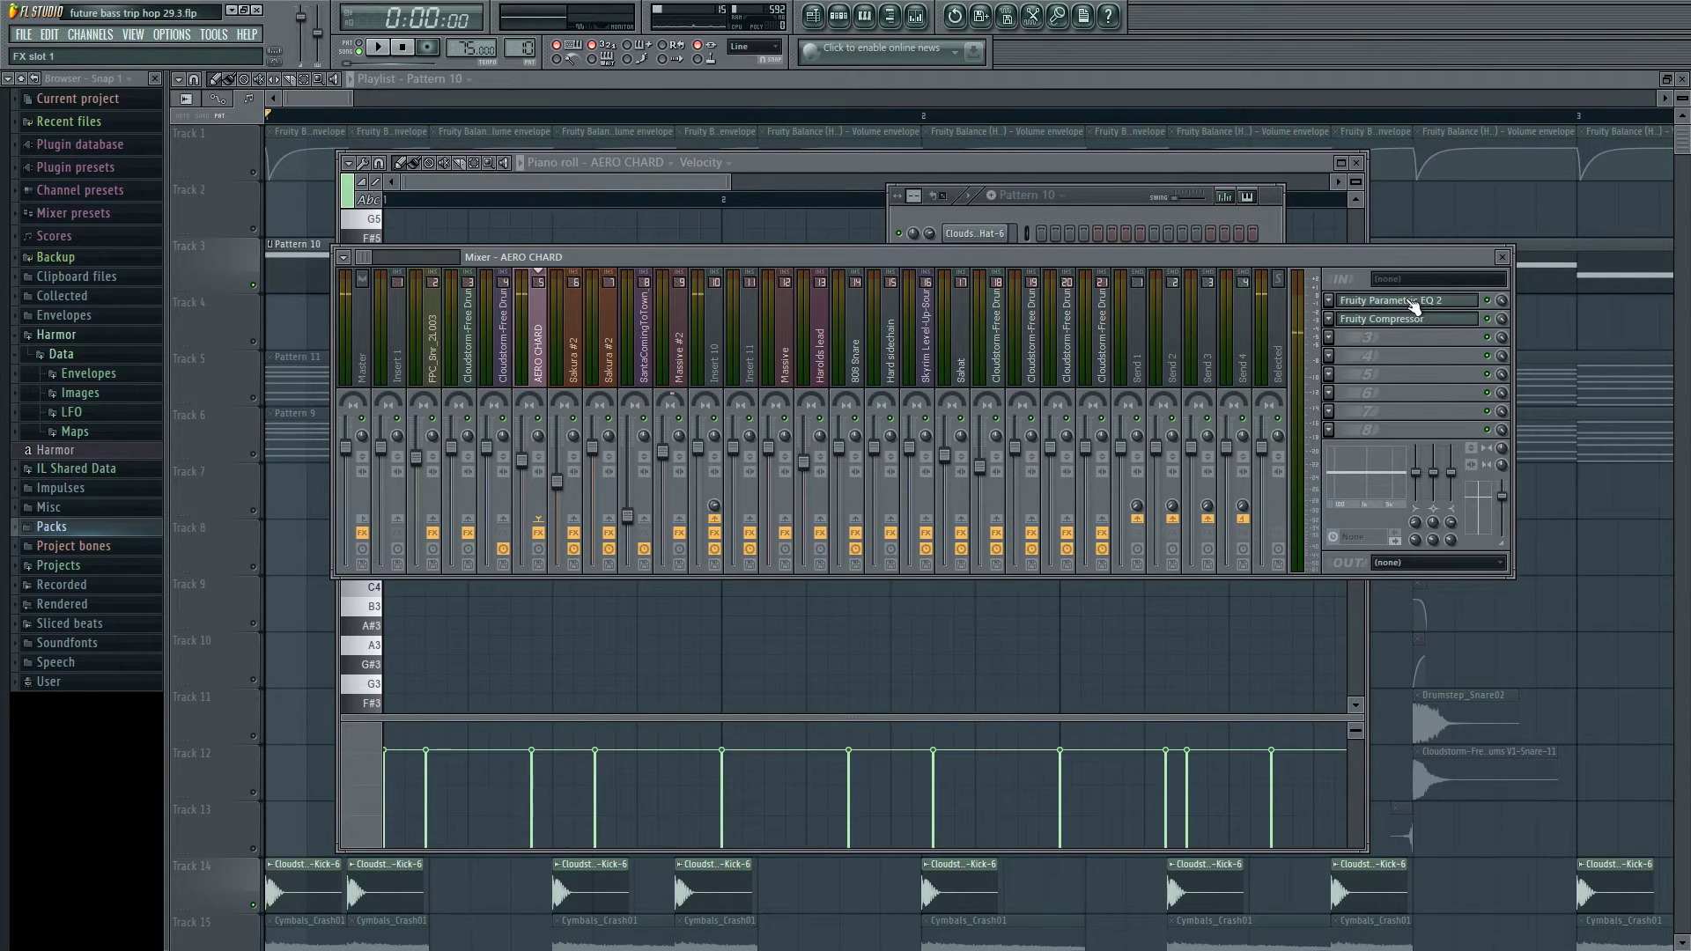
{"action": "left_click", "coordinate": [1412, 307]}
{"action": "left_click_drag", "start_coordinate": [363, 198], "coordinate": [785, 208]}
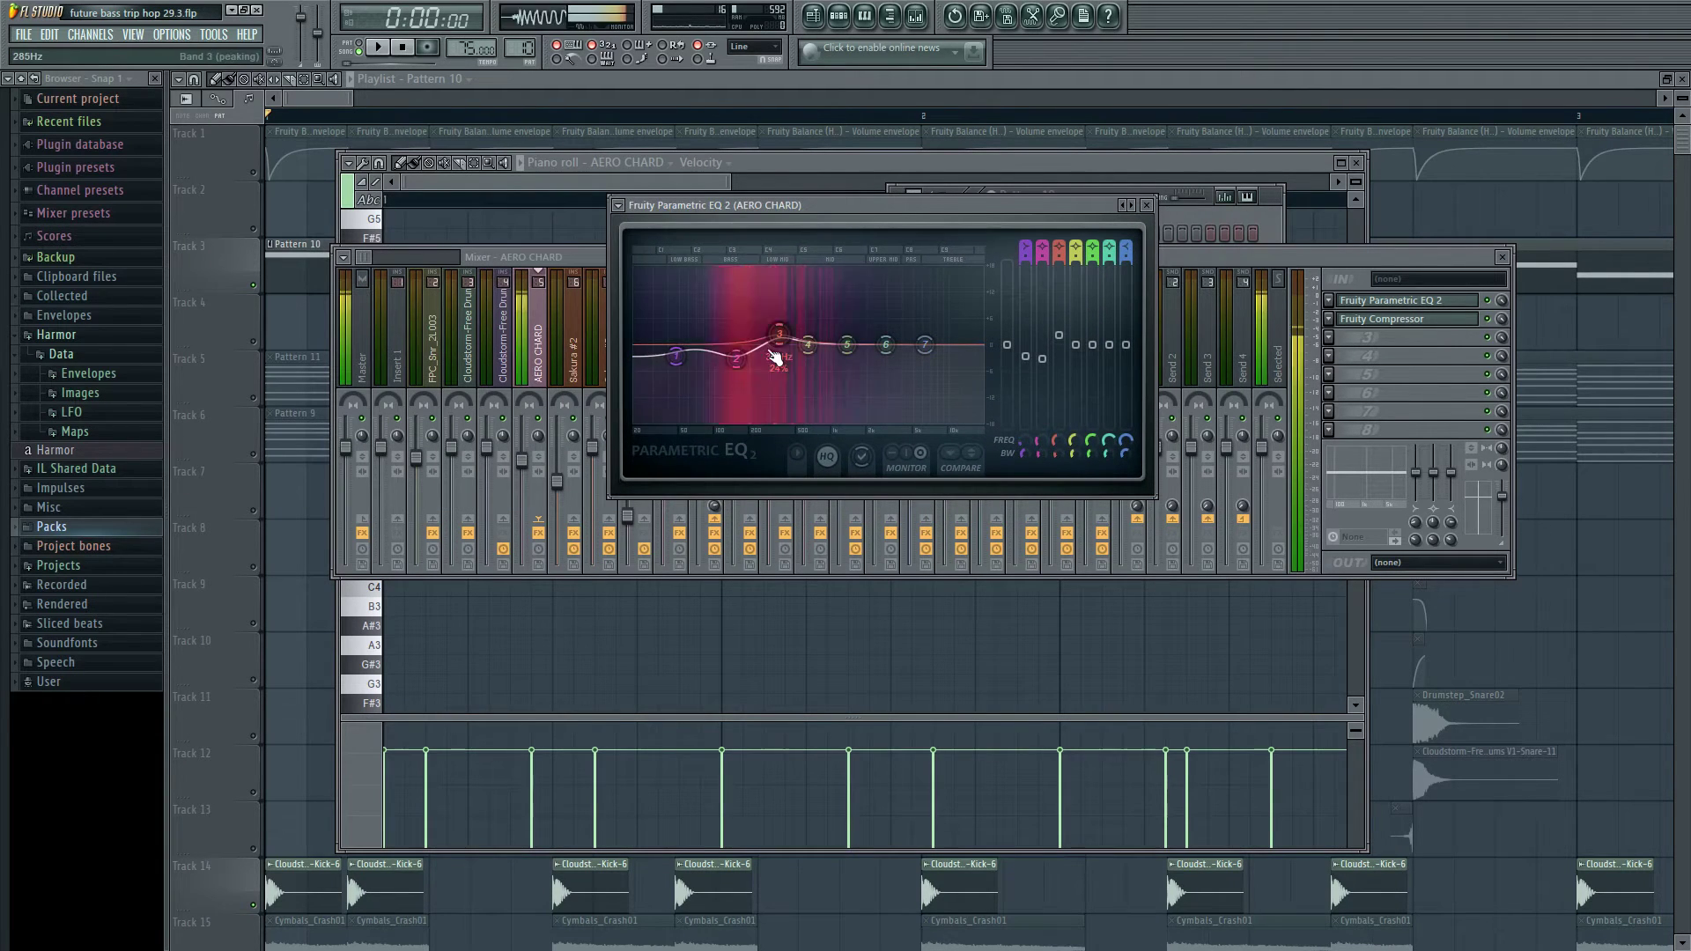
{"action": "mouse_move", "coordinate": [780, 347]}
{"action": "left_mouse_down"}
{"action": "mouse_move", "coordinate": [783, 292]}
{"action": "mouse_move", "coordinate": [782, 333]}
{"action": "left_mouse_up"}
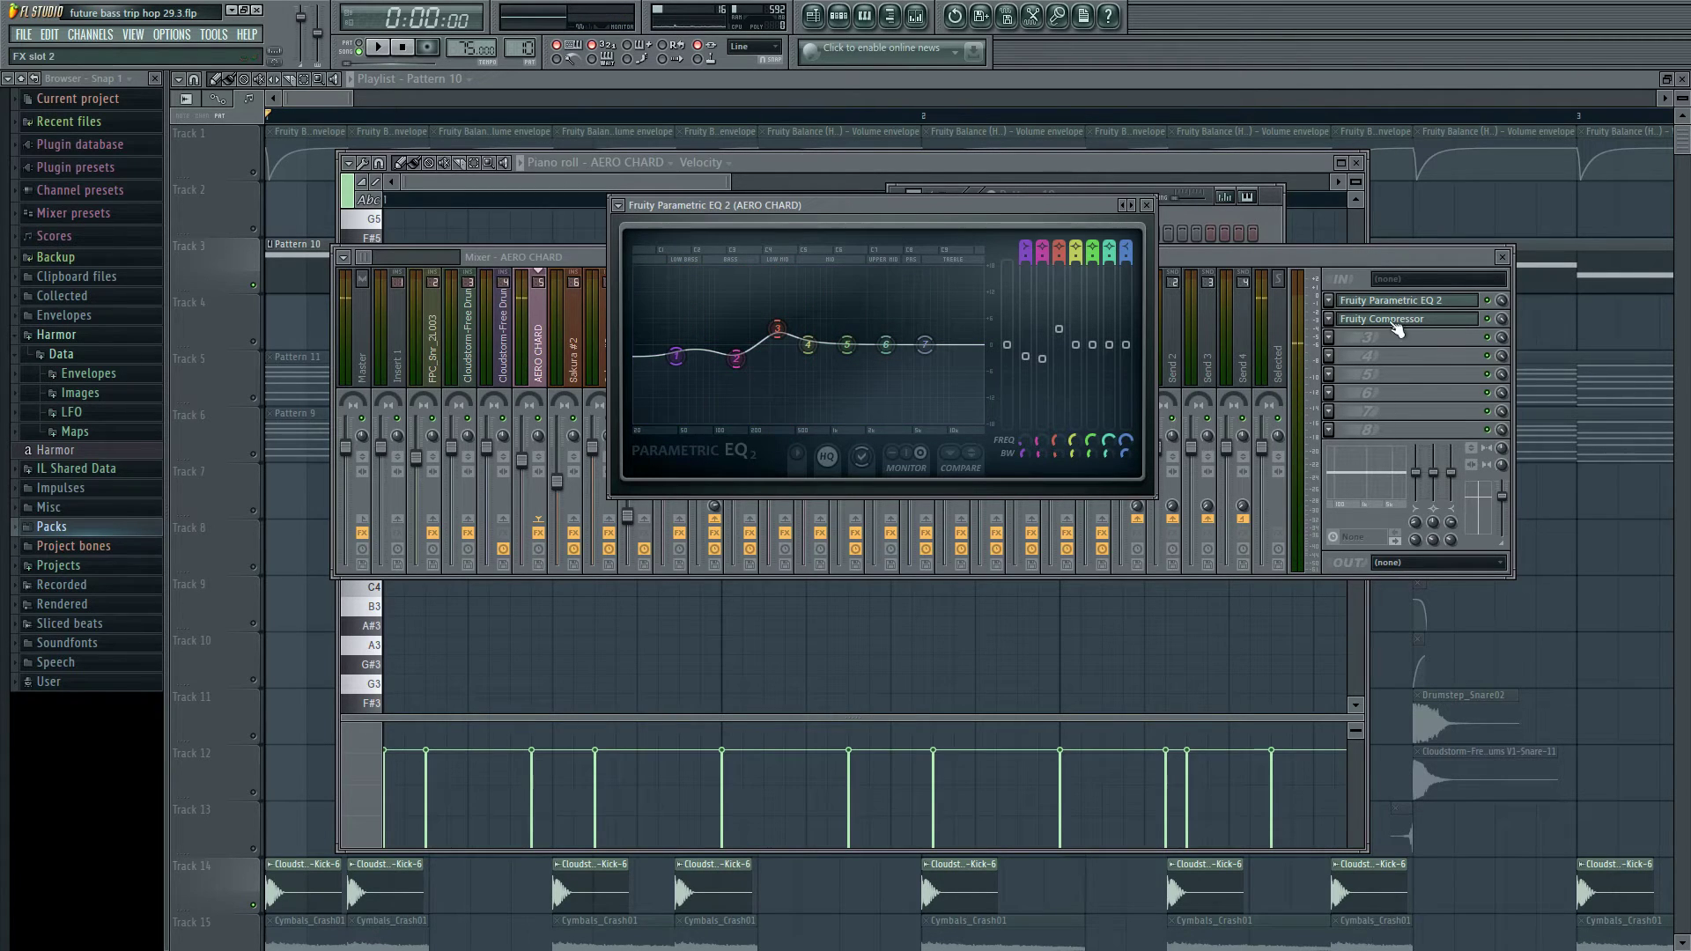
- Examine AERO CHARD's Fruity Compressor settings, audition the sound and close the open windows to return to the playlist
{"action": "left_click", "coordinate": [1390, 321]}
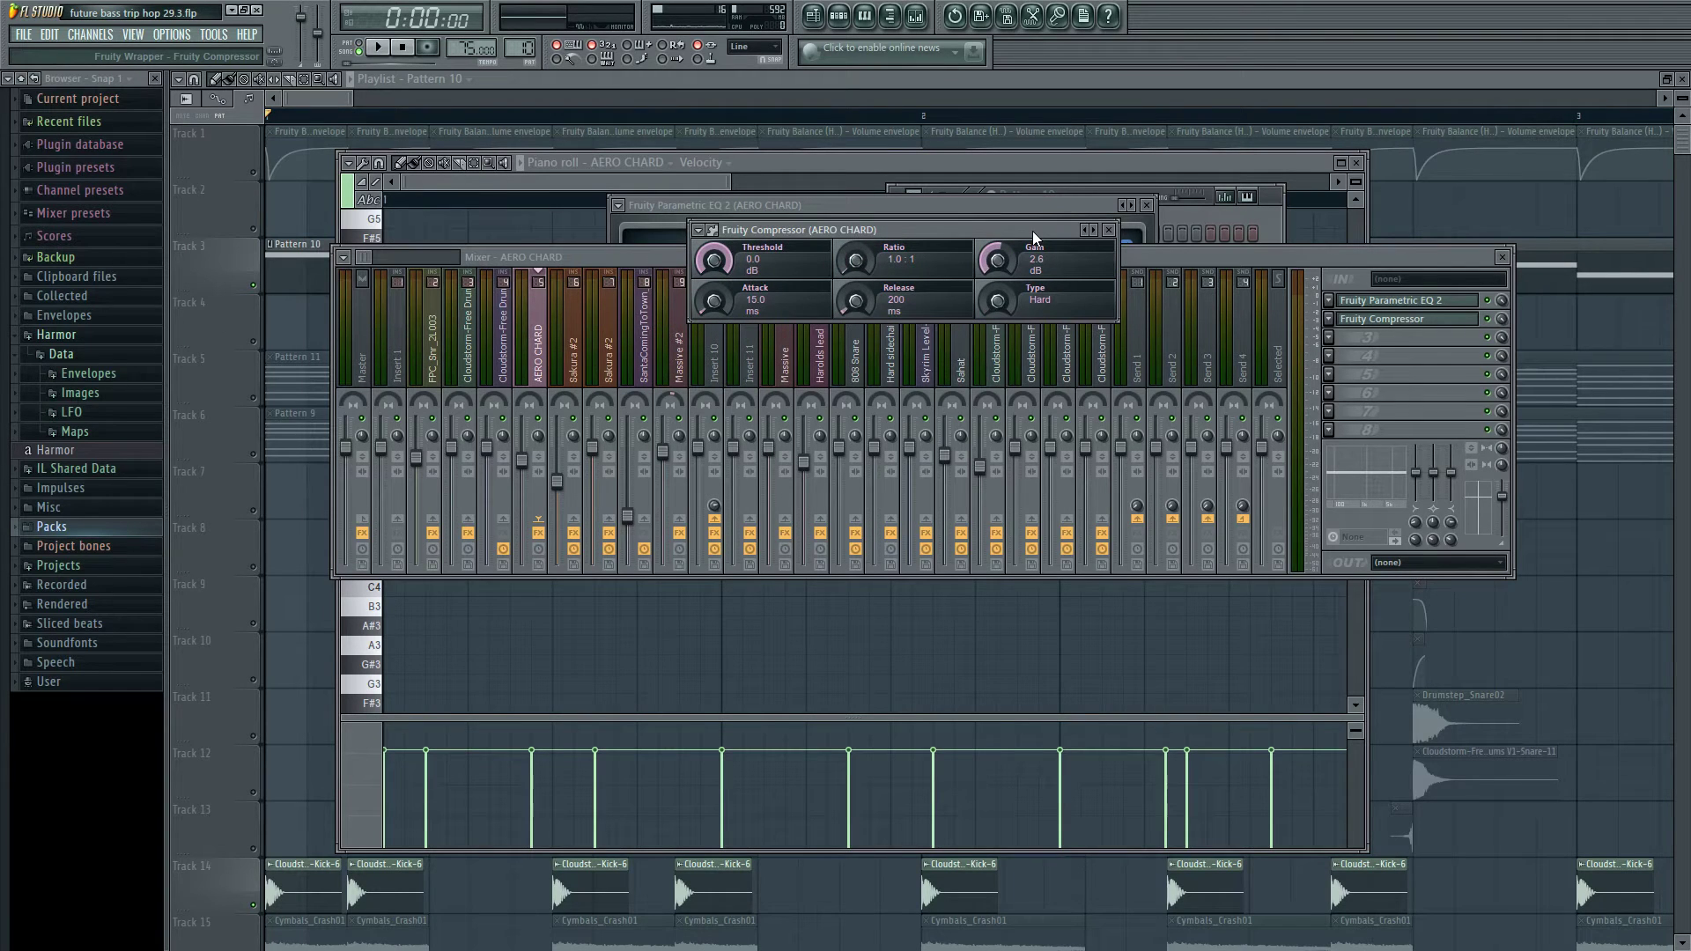
{"action": "key", "text": "q"}
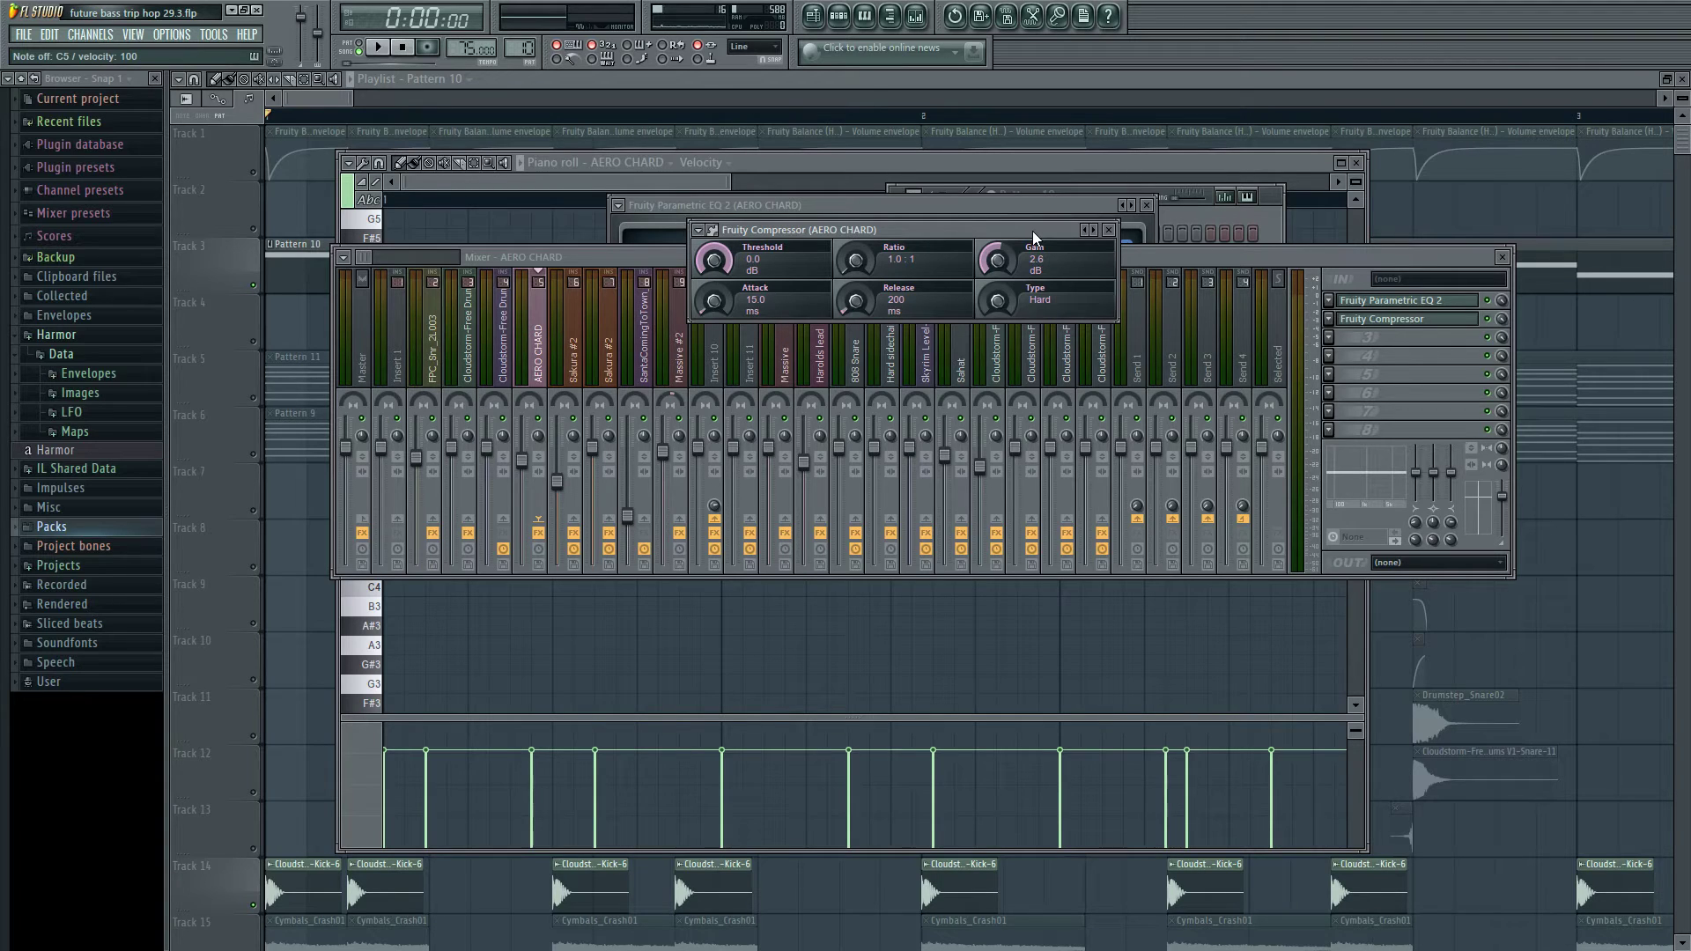
{"action": "key", "text": "F12"}
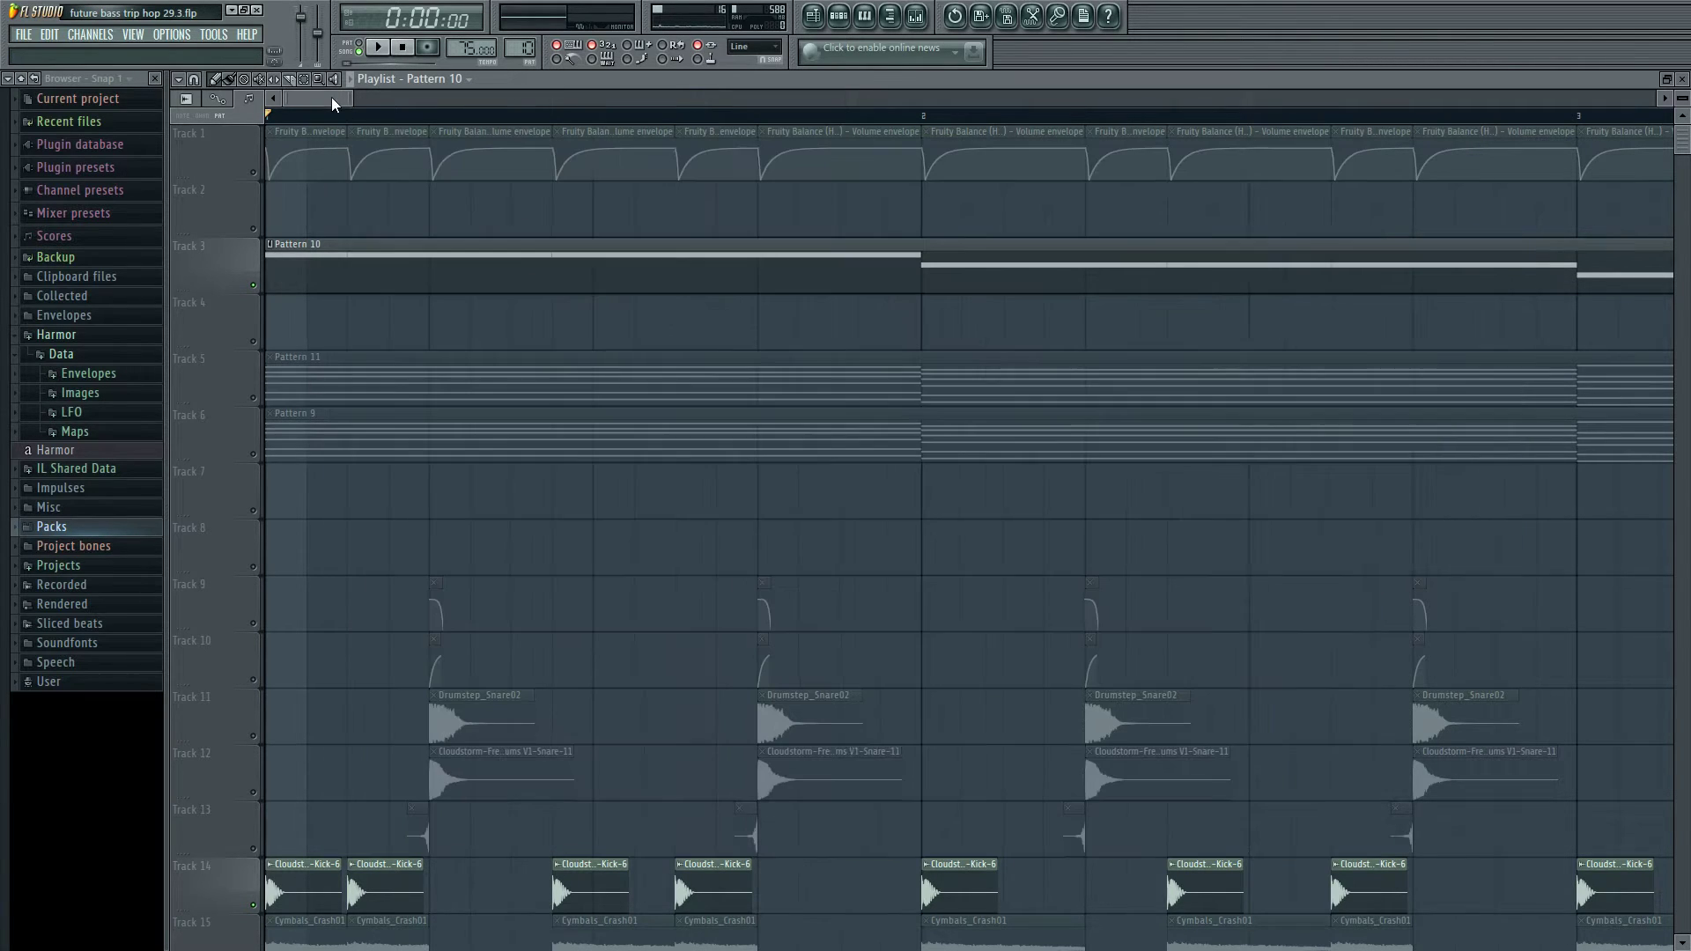
- Enable only the snare layers on tracks 9 to 13 in the playlist and play them together
{"action": "scroll", "coordinate": [403, 373], "scroll_direction": "up", "scroll_amount": 1}
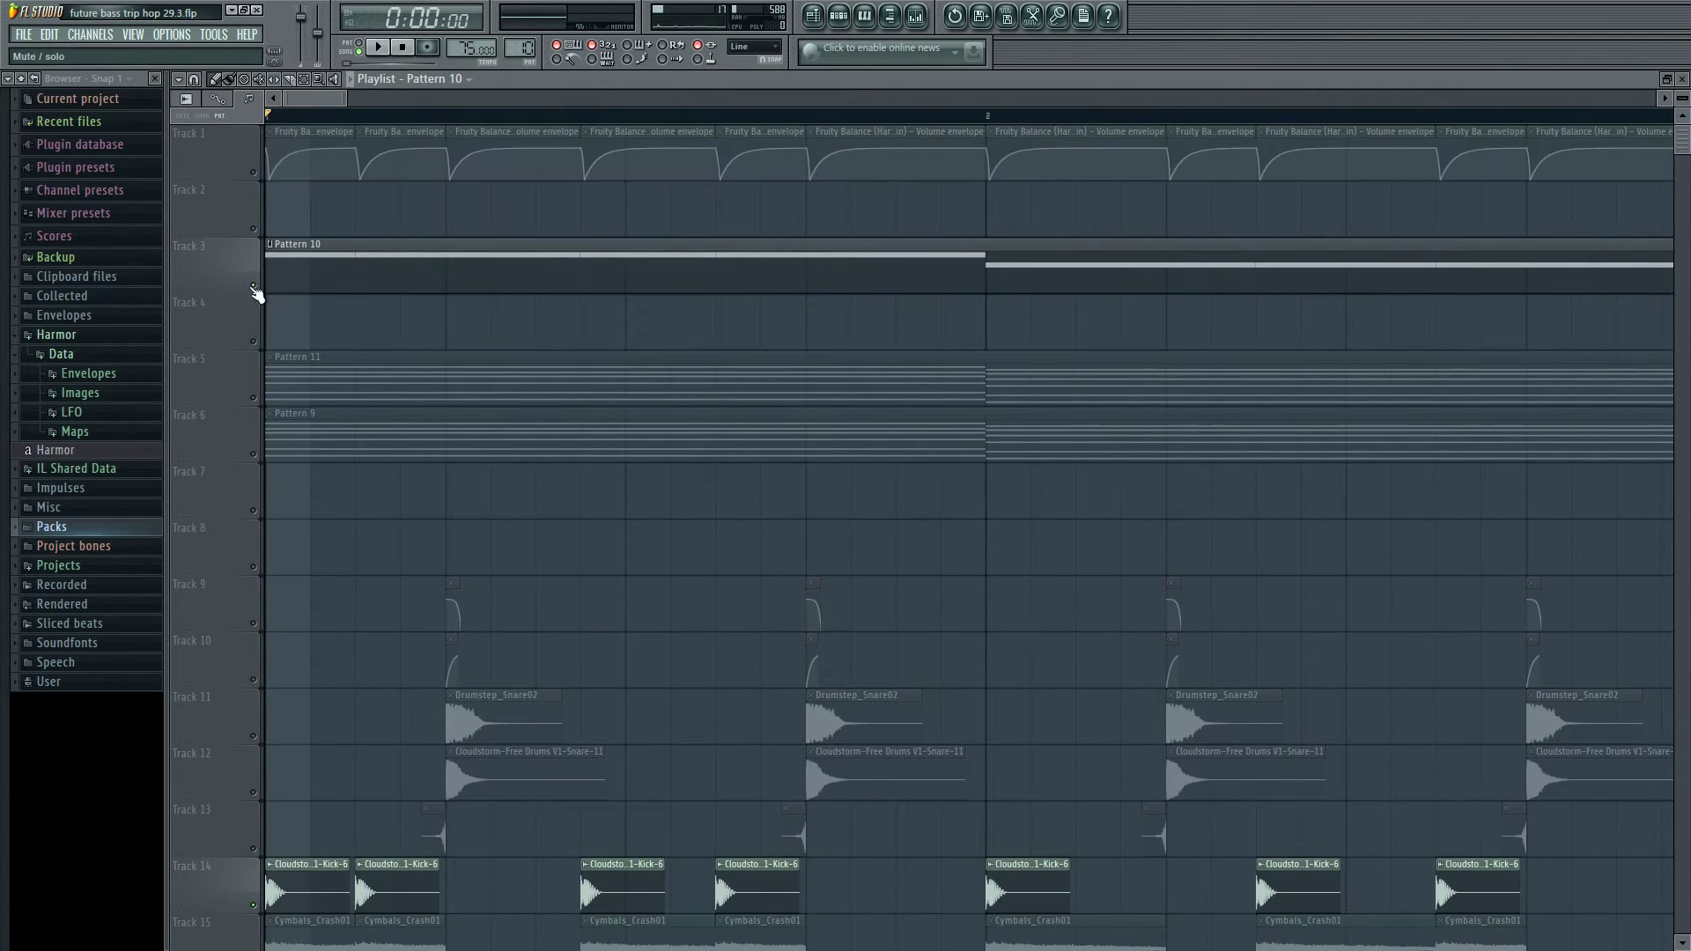
{"action": "scroll", "coordinate": [378, 691], "scroll_direction": "down", "scroll_amount": 6}
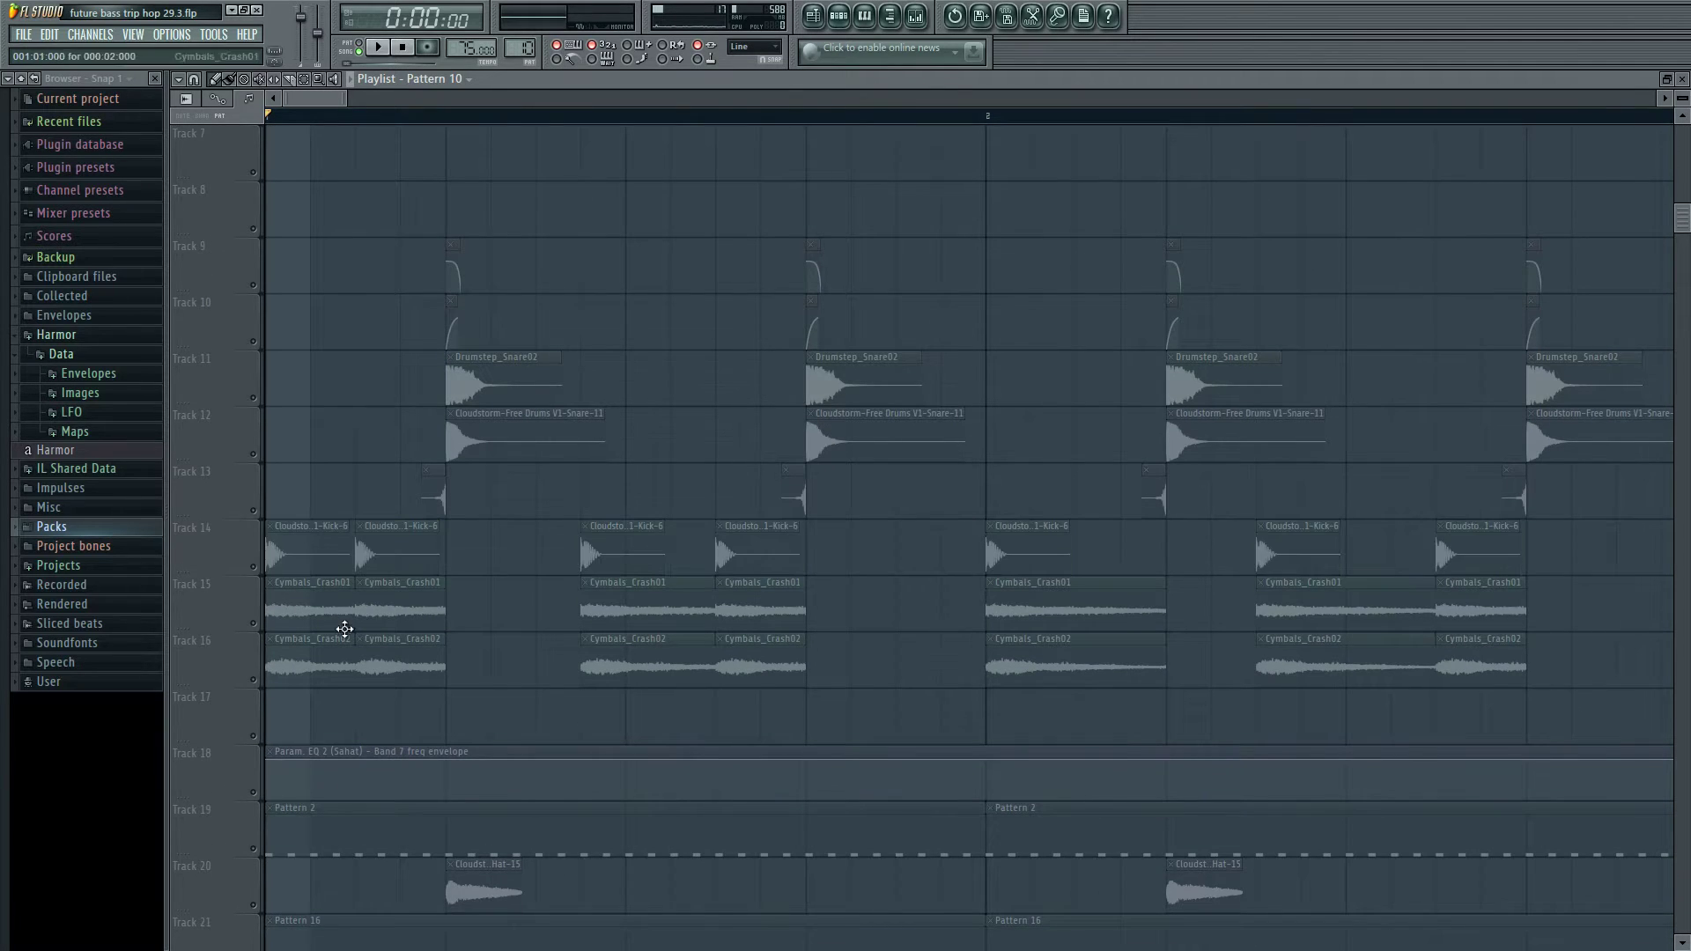
{"action": "scroll", "coordinate": [345, 628], "scroll_direction": "up", "scroll_amount": 2}
{"action": "scroll", "coordinate": [464, 672], "scroll_direction": "down", "scroll_amount": 2}
{"action": "scroll", "coordinate": [352, 642], "scroll_direction": "up", "scroll_amount": 2}
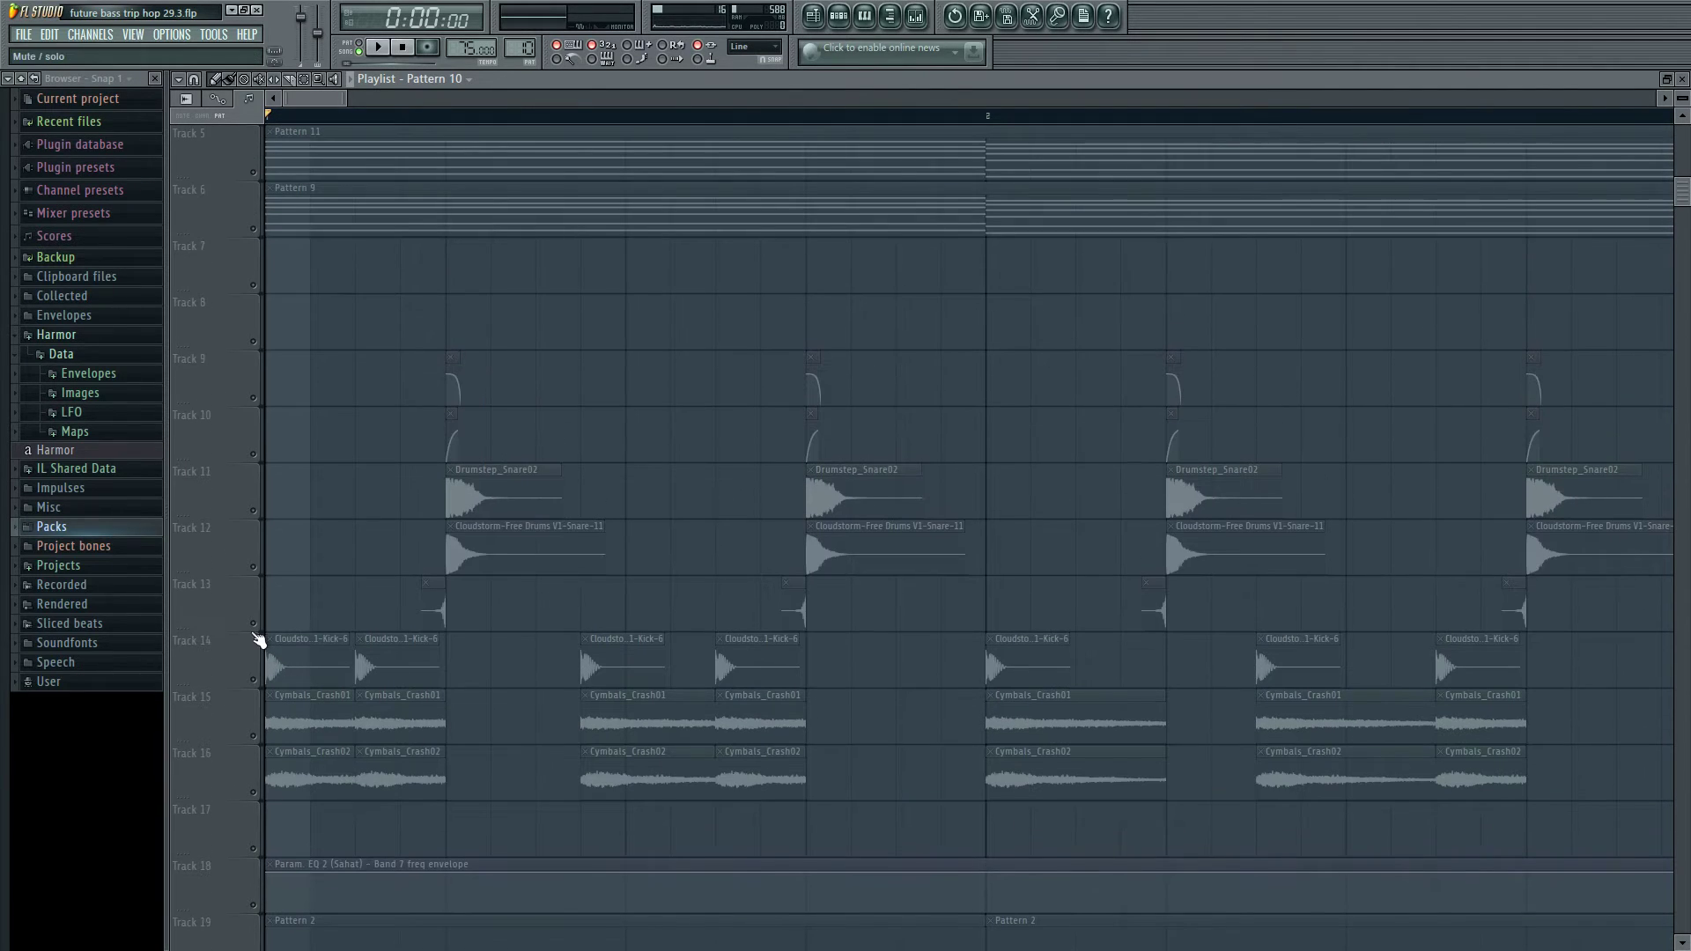
{"action": "left_click_drag", "start_coordinate": [256, 621], "coordinate": [306, 449]}
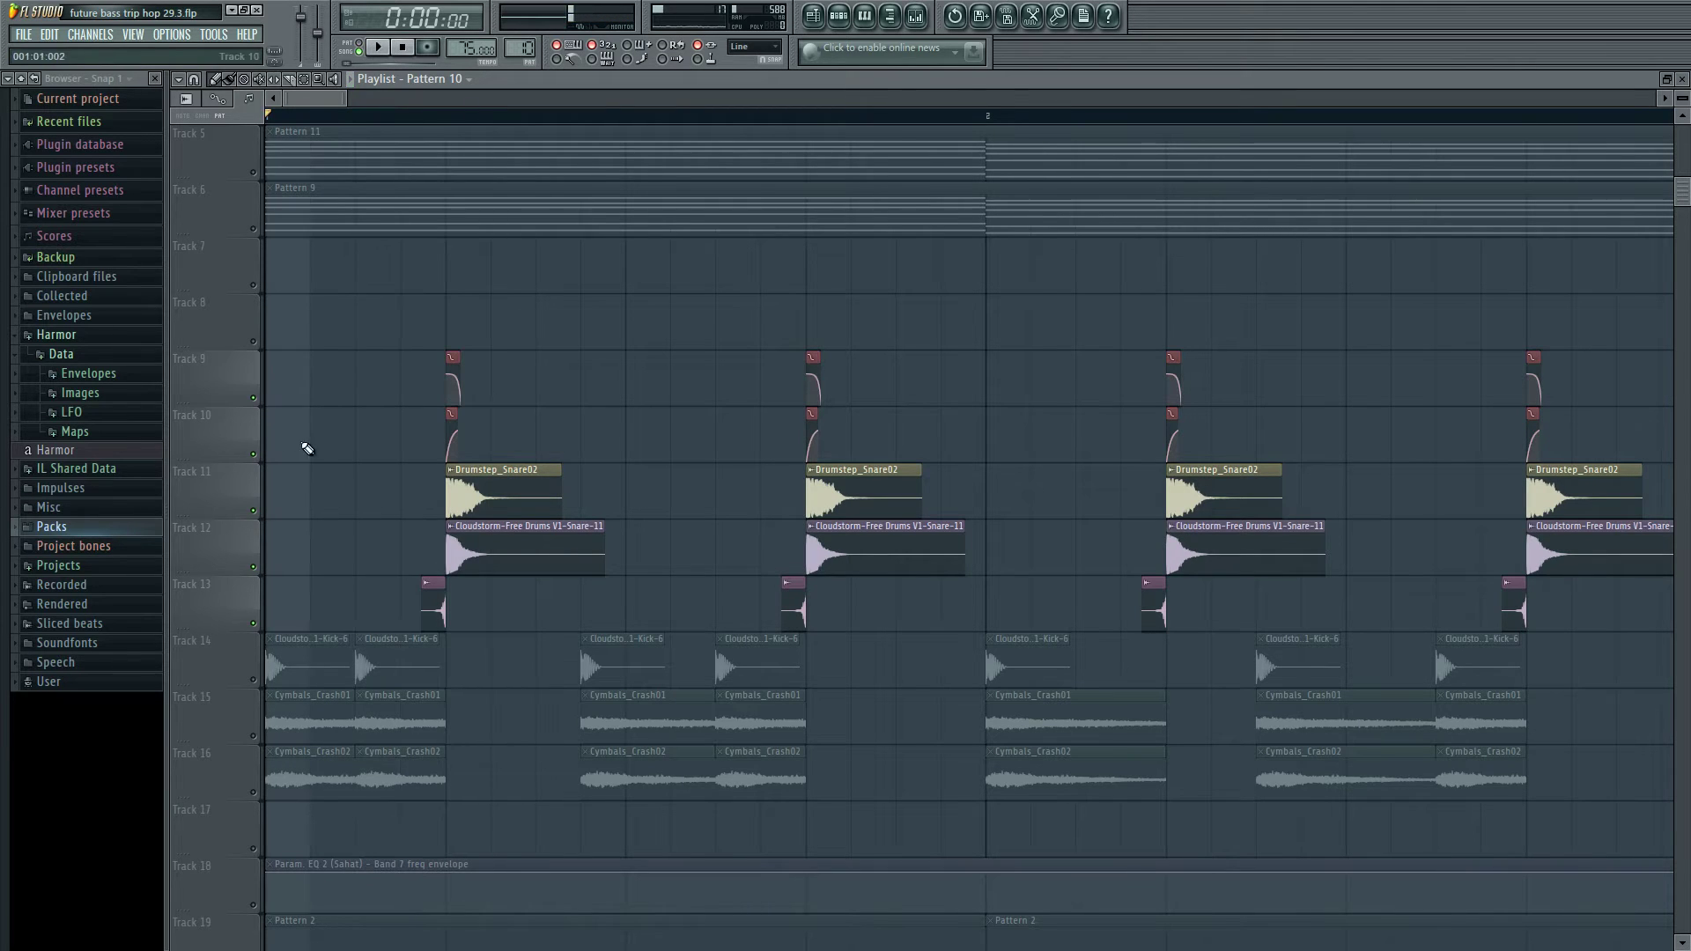
{"action": "key", "text": "space"}
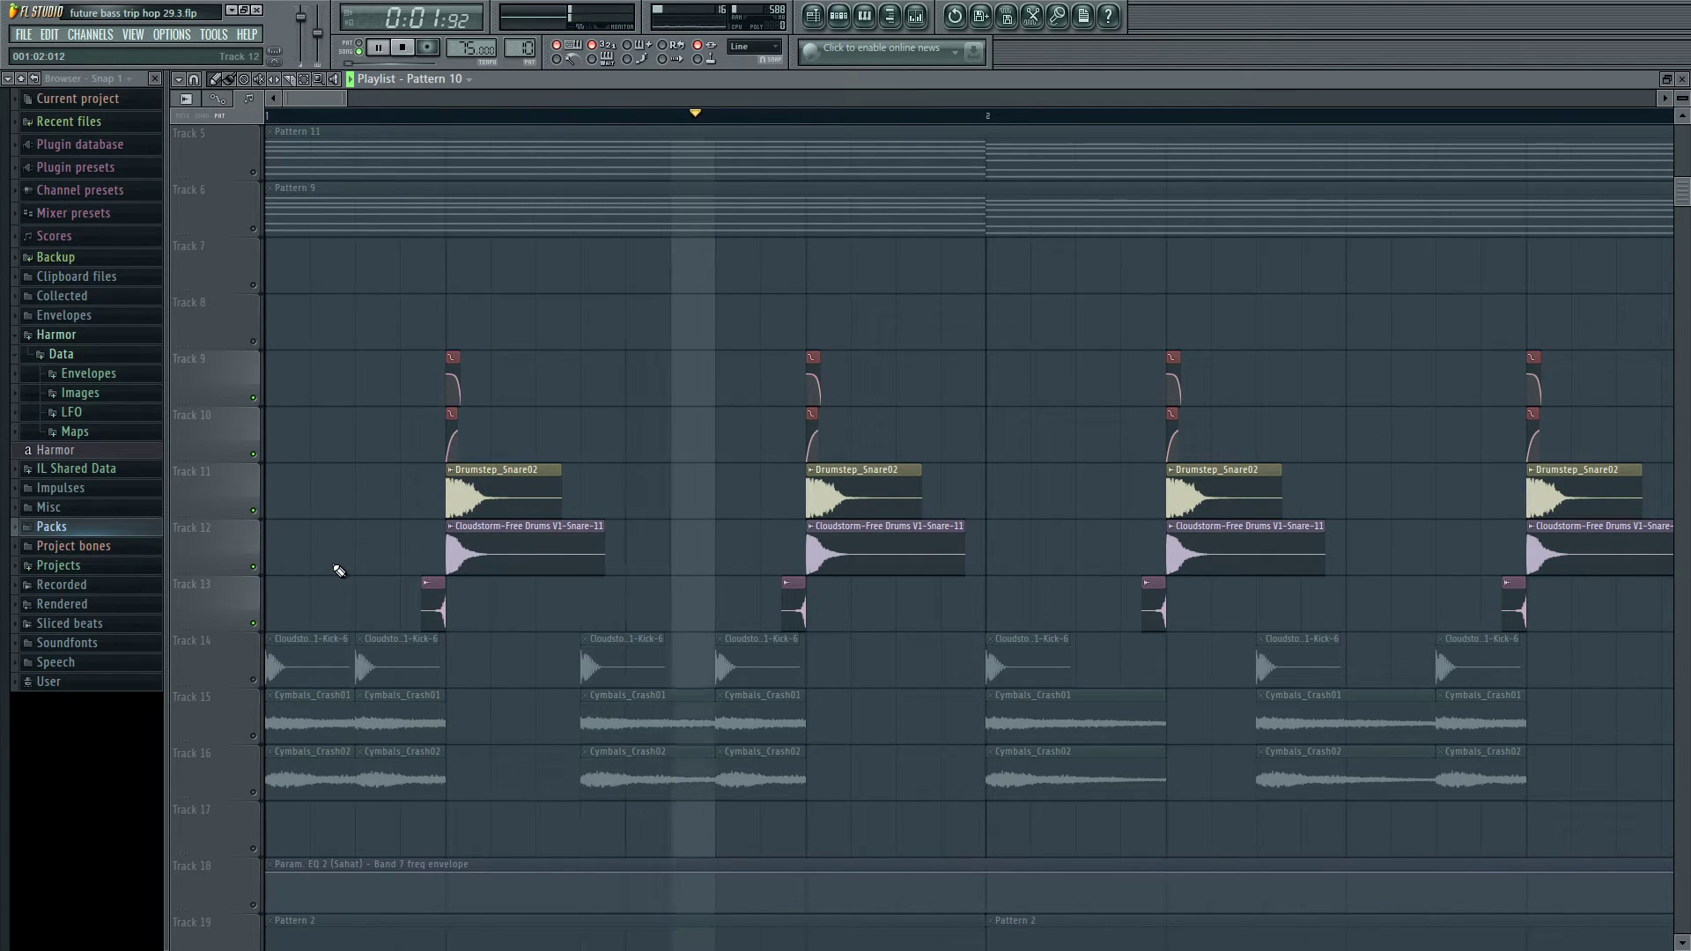
{"action": "key", "text": "space"}
- Solo track 13, extend its first Presnare_Electro clip to hear the whole sample, and trim the clip back to the snare's start
{"action": "scroll", "coordinate": [329, 106], "scroll_direction": "up", "scroll_amount": 2}
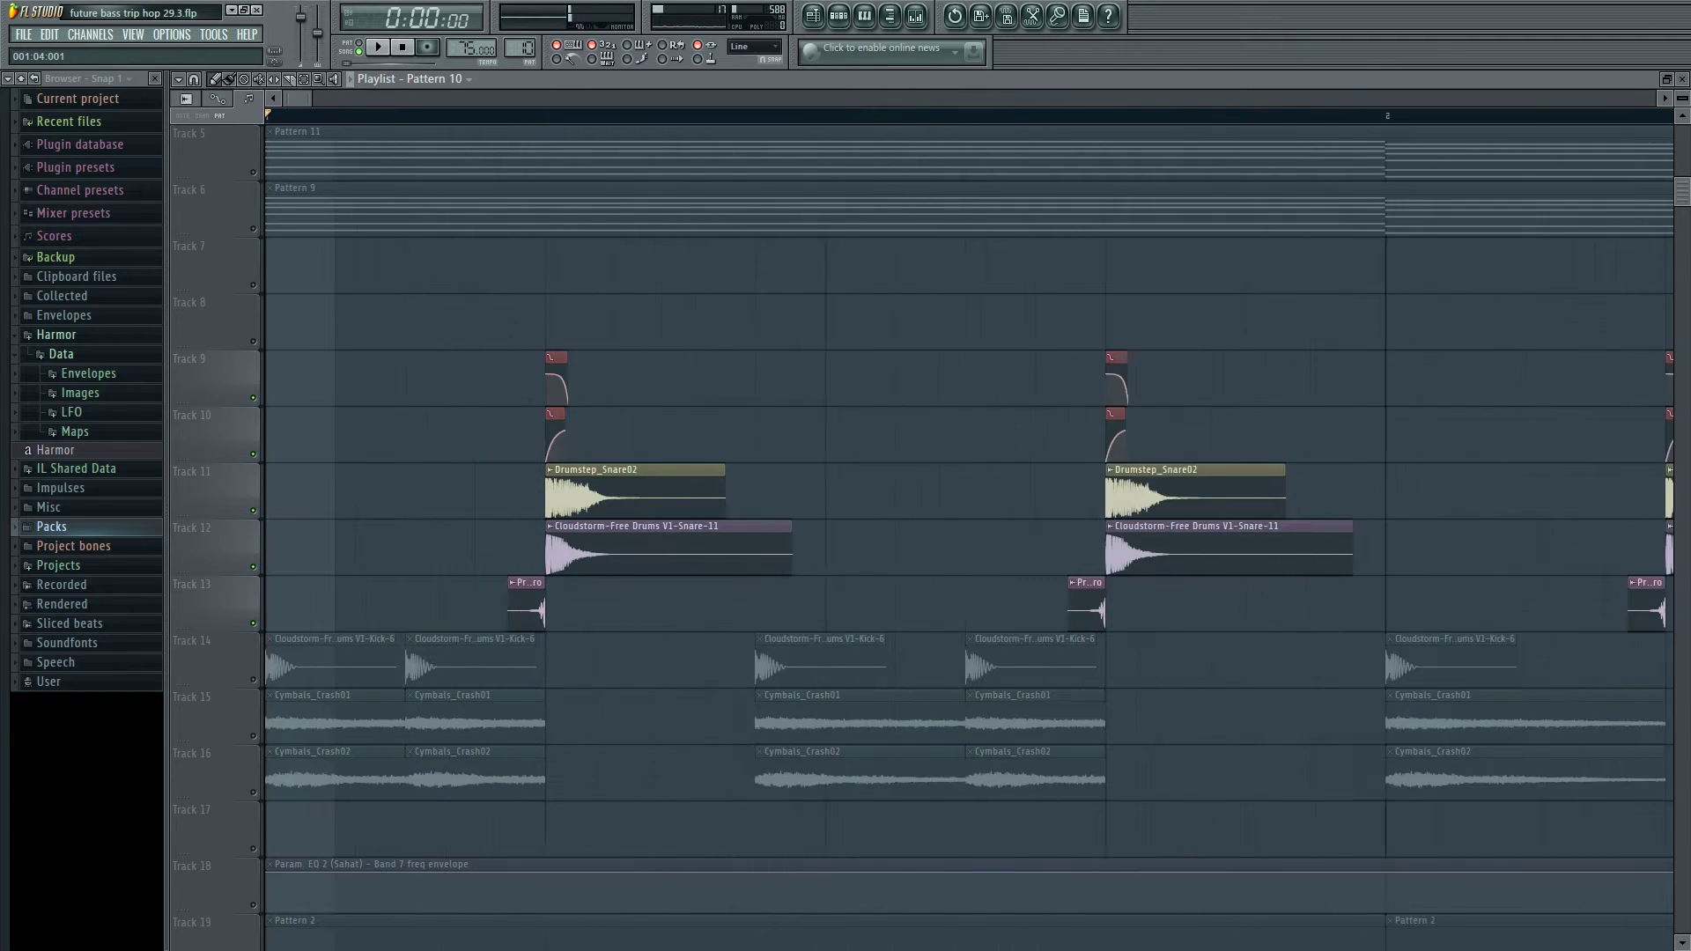
{"action": "scroll", "coordinate": [397, 529], "scroll_direction": "up", "scroll_amount": 2}
{"action": "scroll", "coordinate": [277, 461], "scroll_direction": "down", "scroll_amount": 3}
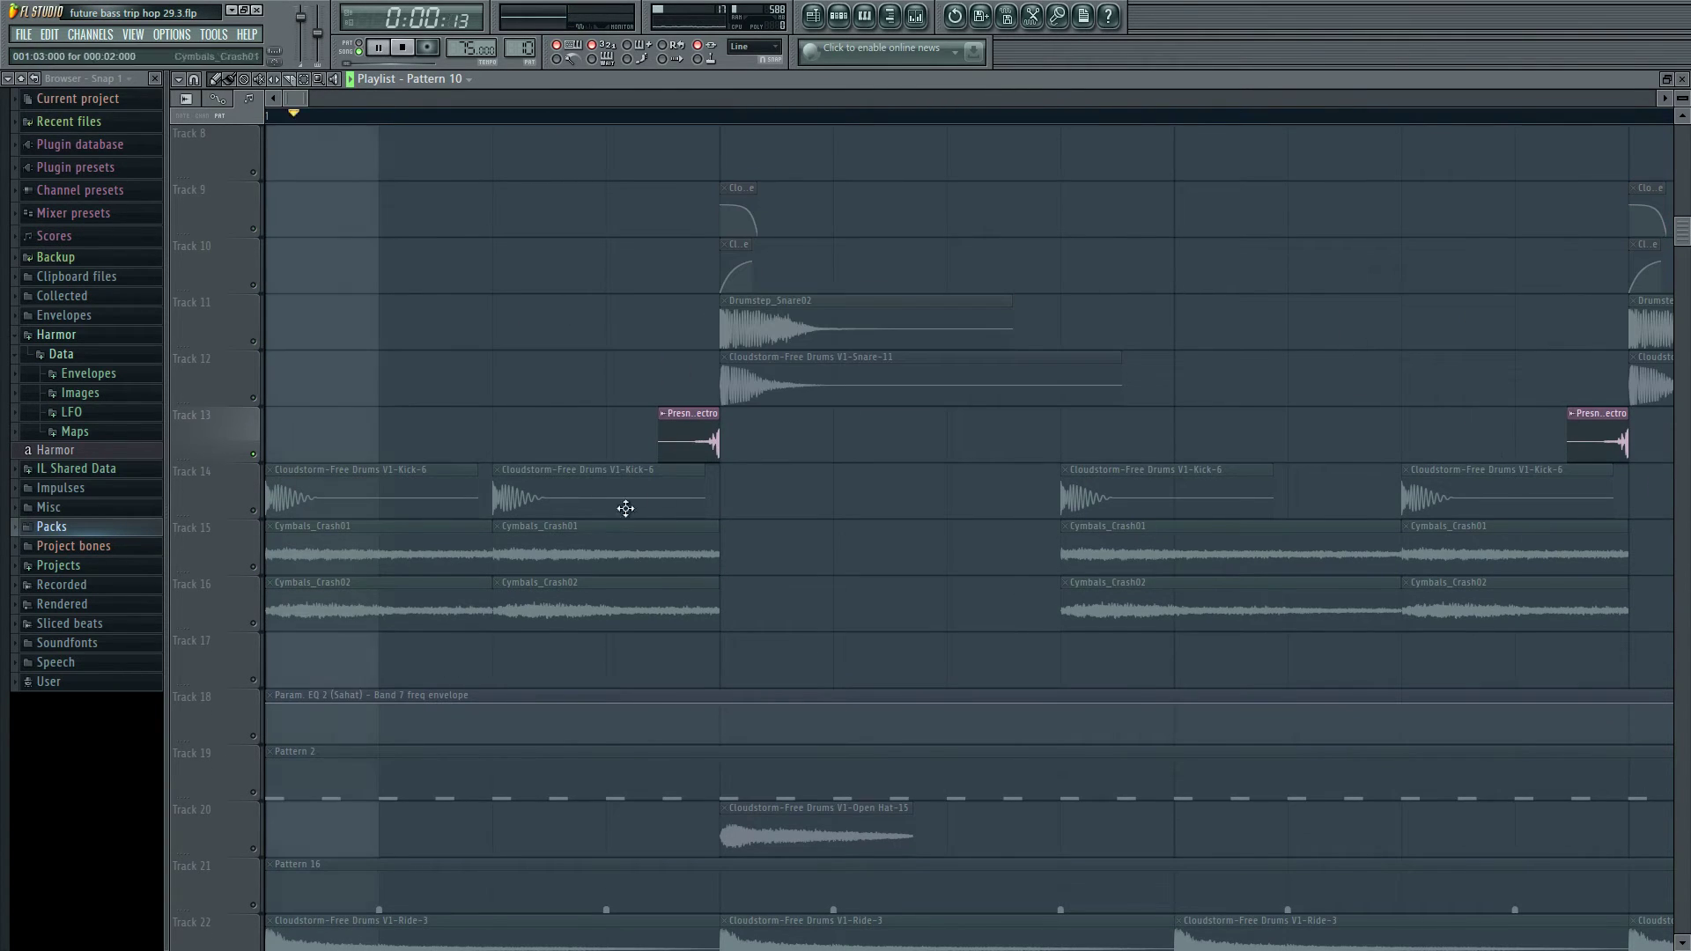
{"action": "left_click_drag", "start_coordinate": [719, 444], "coordinate": [1059, 440]}
{"action": "key", "text": "space"}
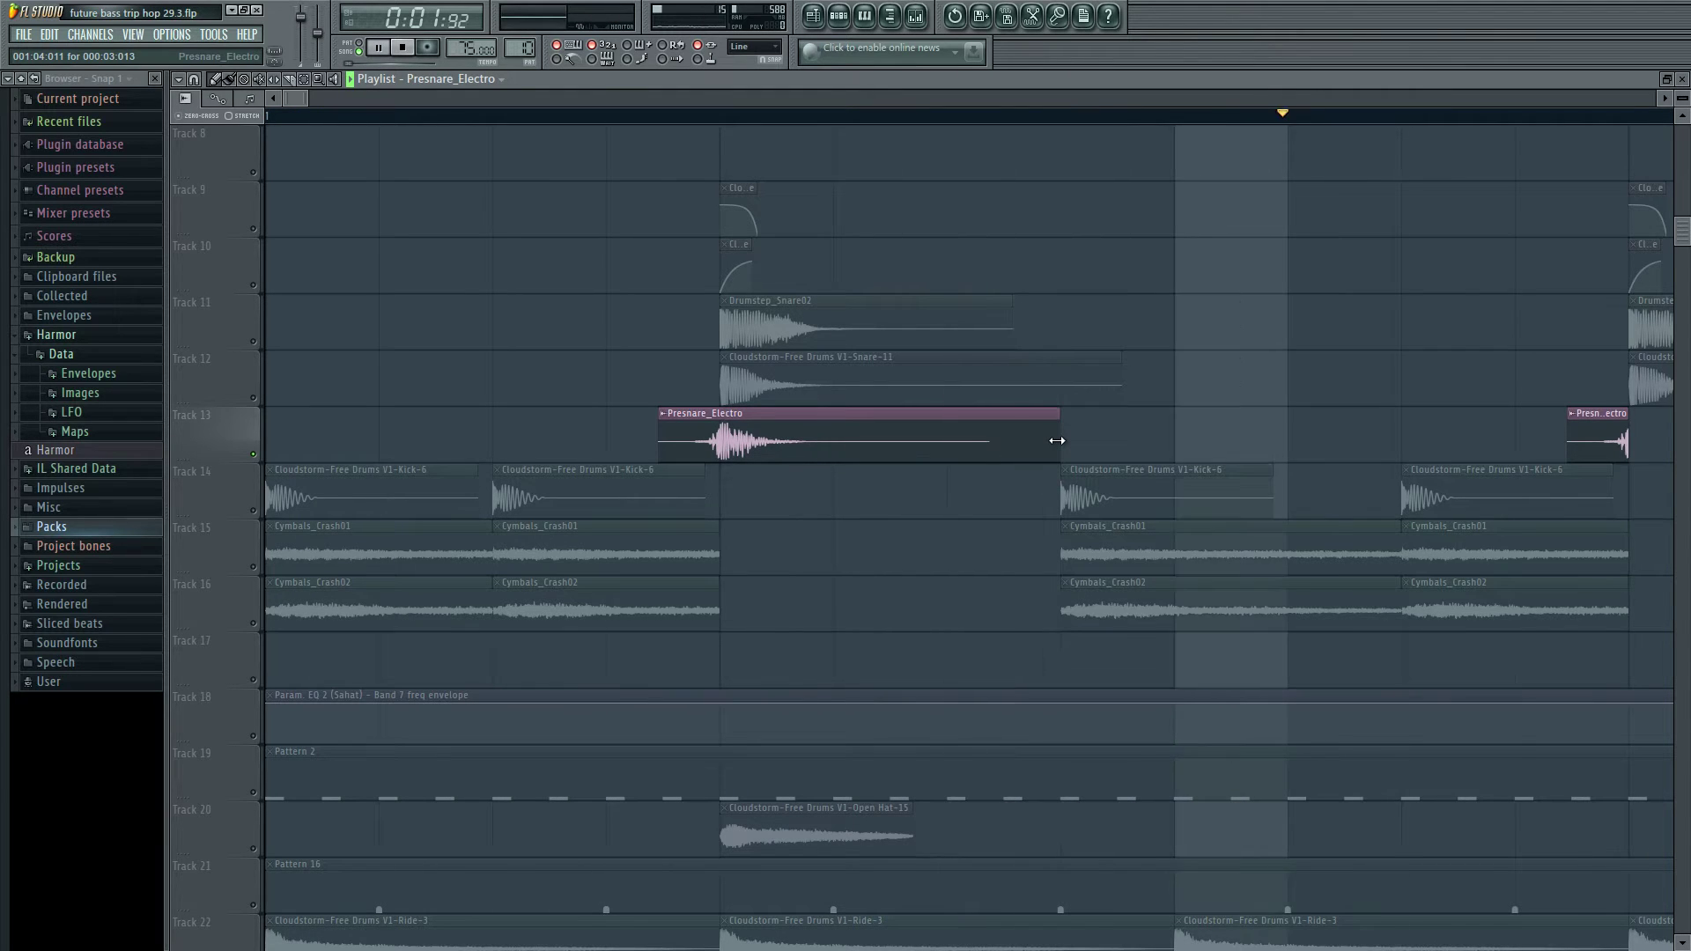
{"action": "key", "text": "space"}
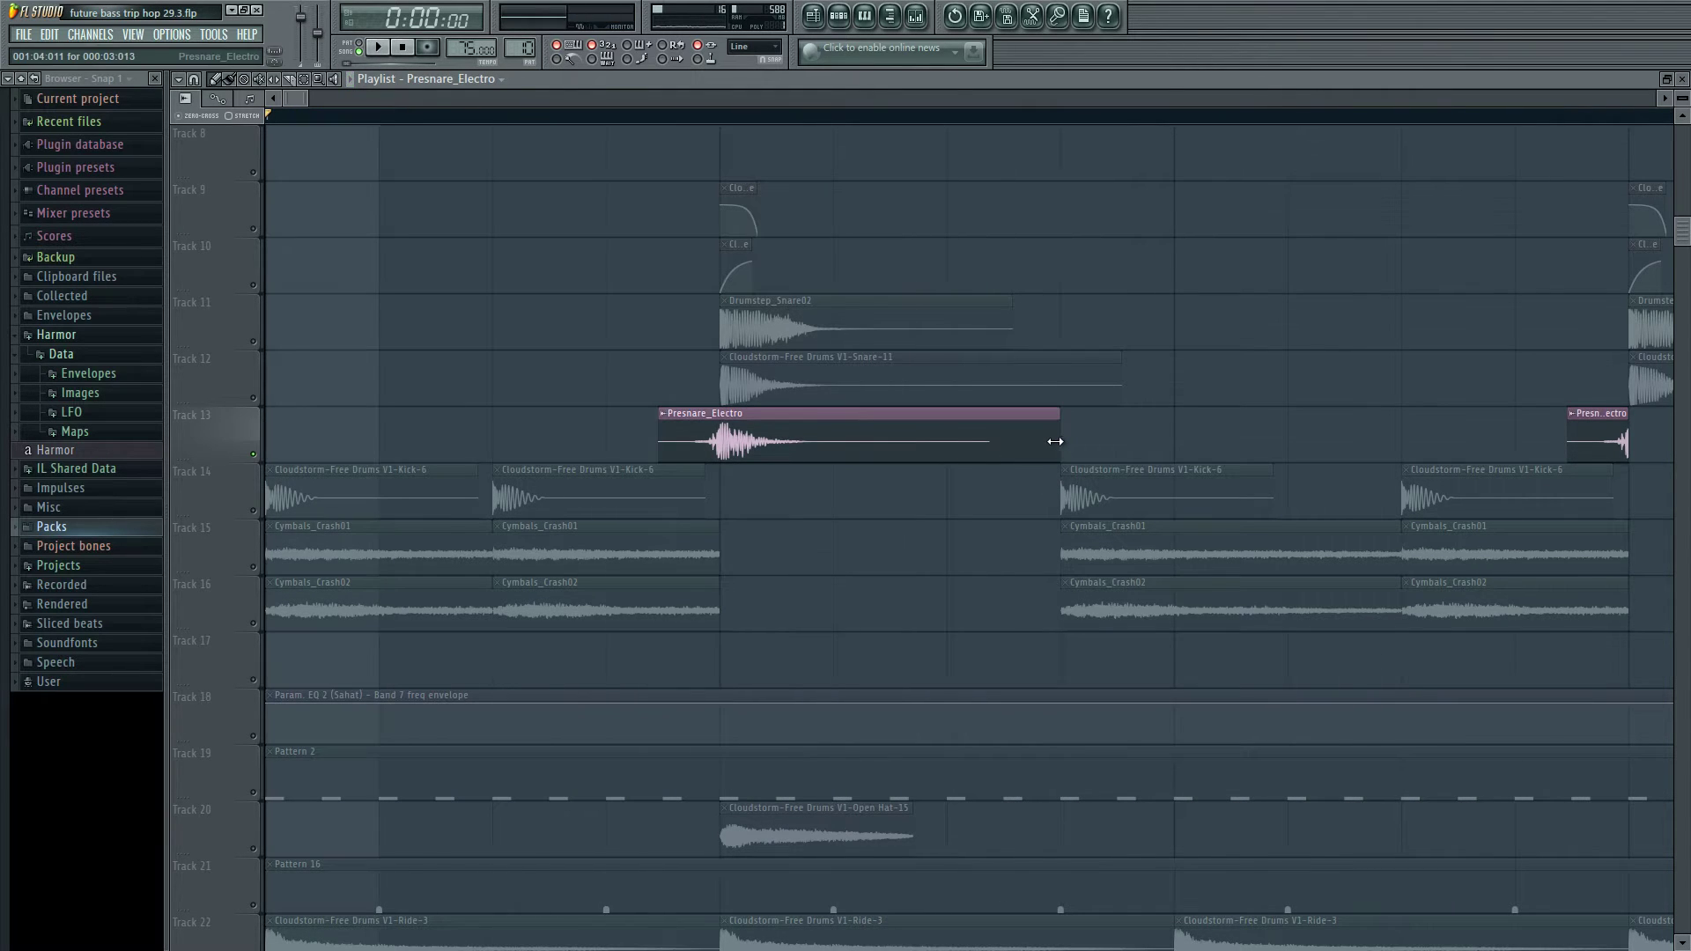
{"action": "left_click_drag", "start_coordinate": [1056, 440], "coordinate": [720, 442]}
{"action": "scroll", "coordinate": [554, 536], "scroll_direction": "up", "scroll_amount": 2}
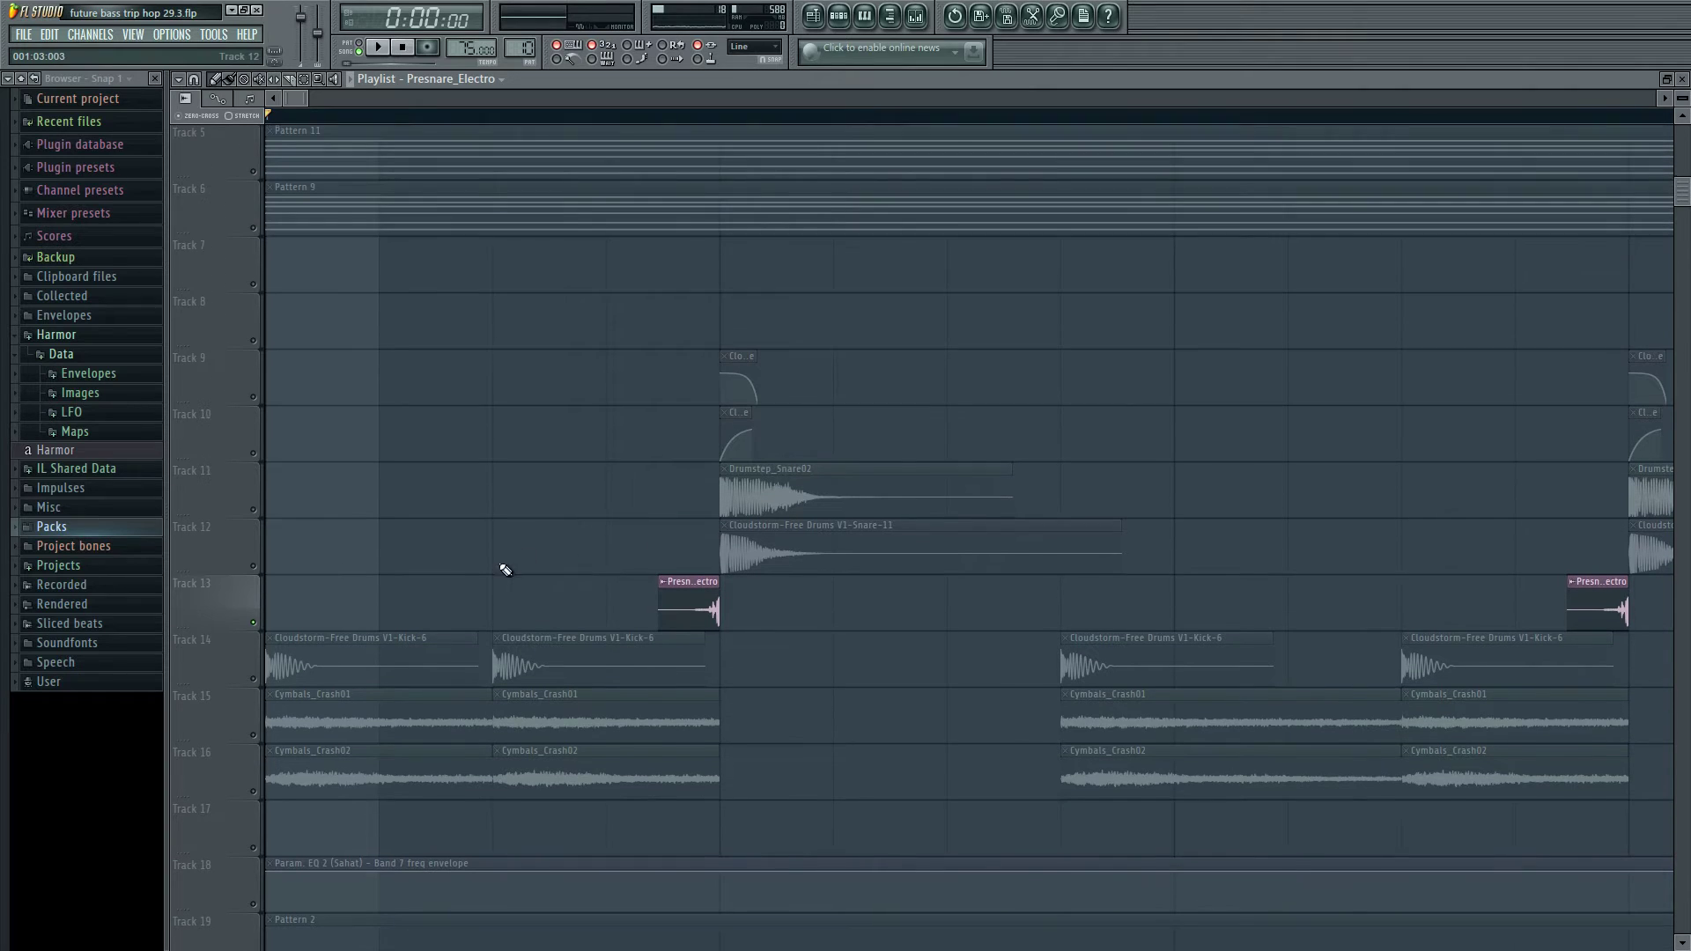
- Unmute the Cloudstorm Snare-11 layer on track 12 and play it with the presnare
{"action": "left_click", "coordinate": [254, 513]}
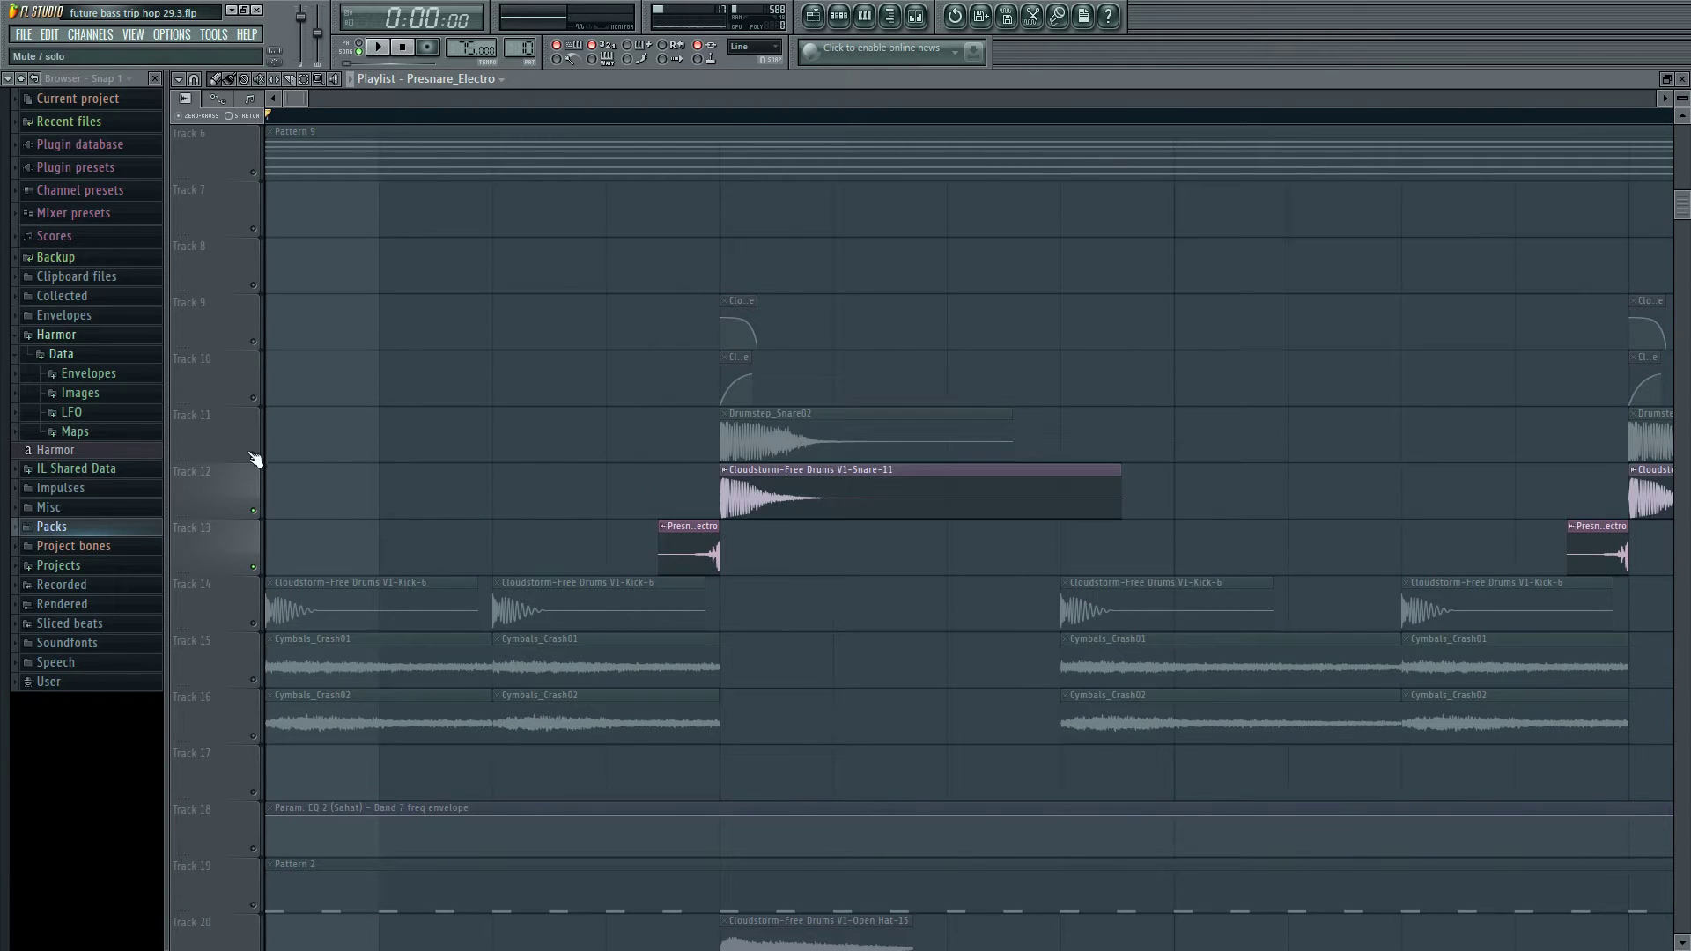
{"action": "key", "text": "space"}
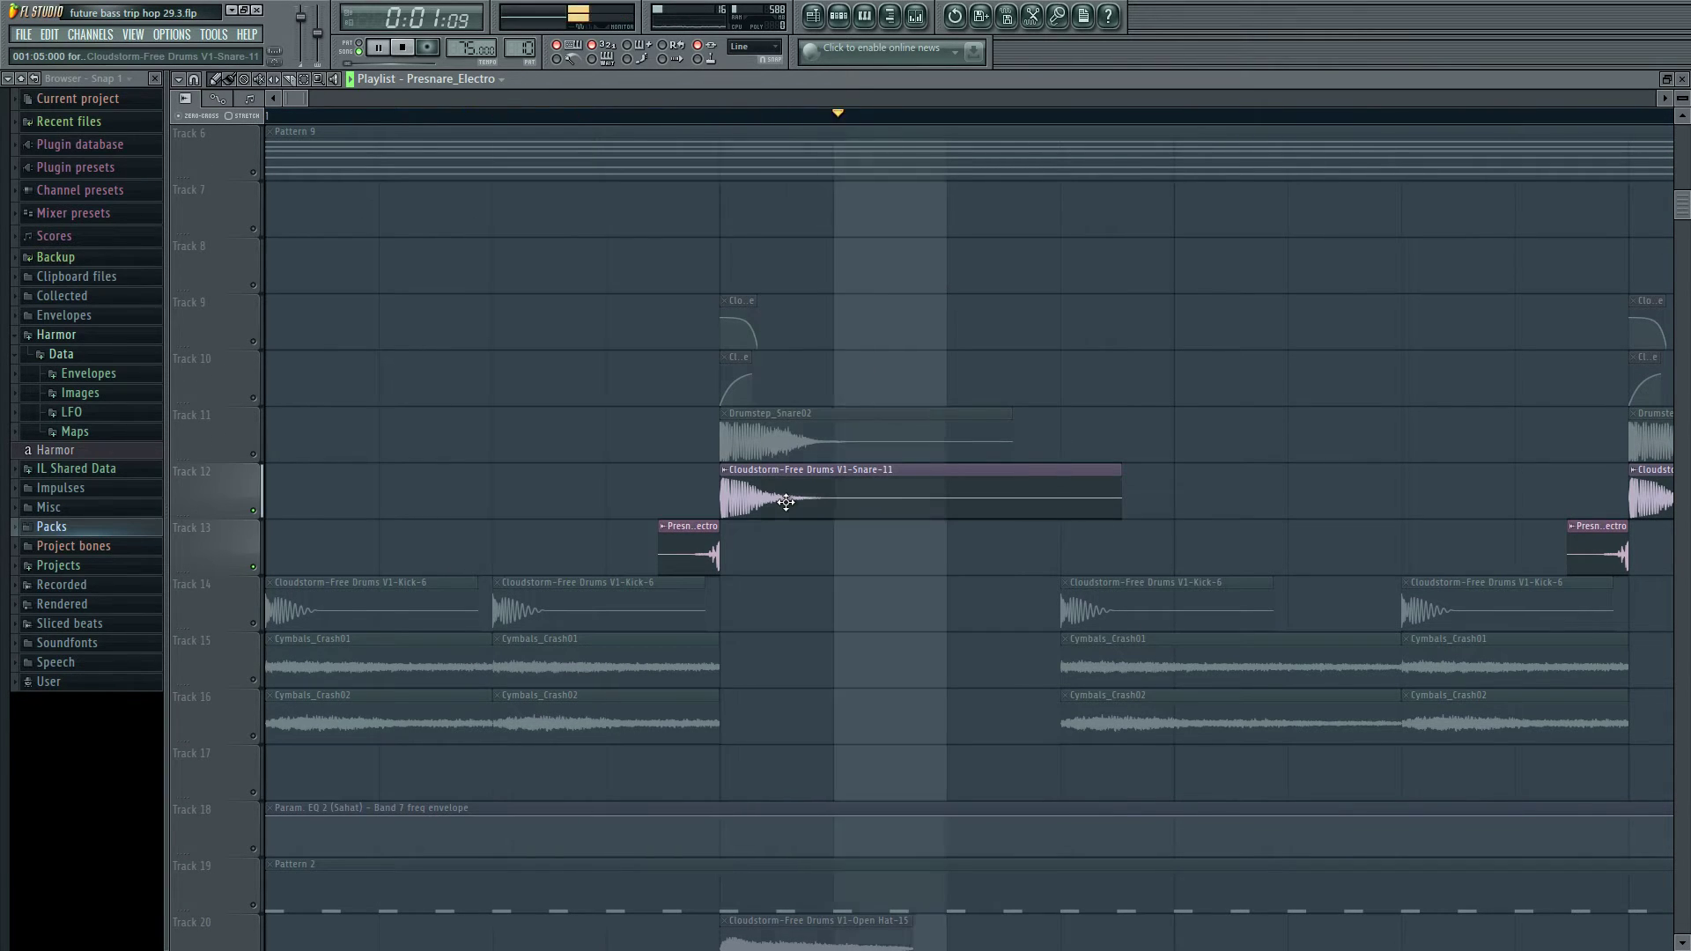
{"action": "key", "text": "space"}
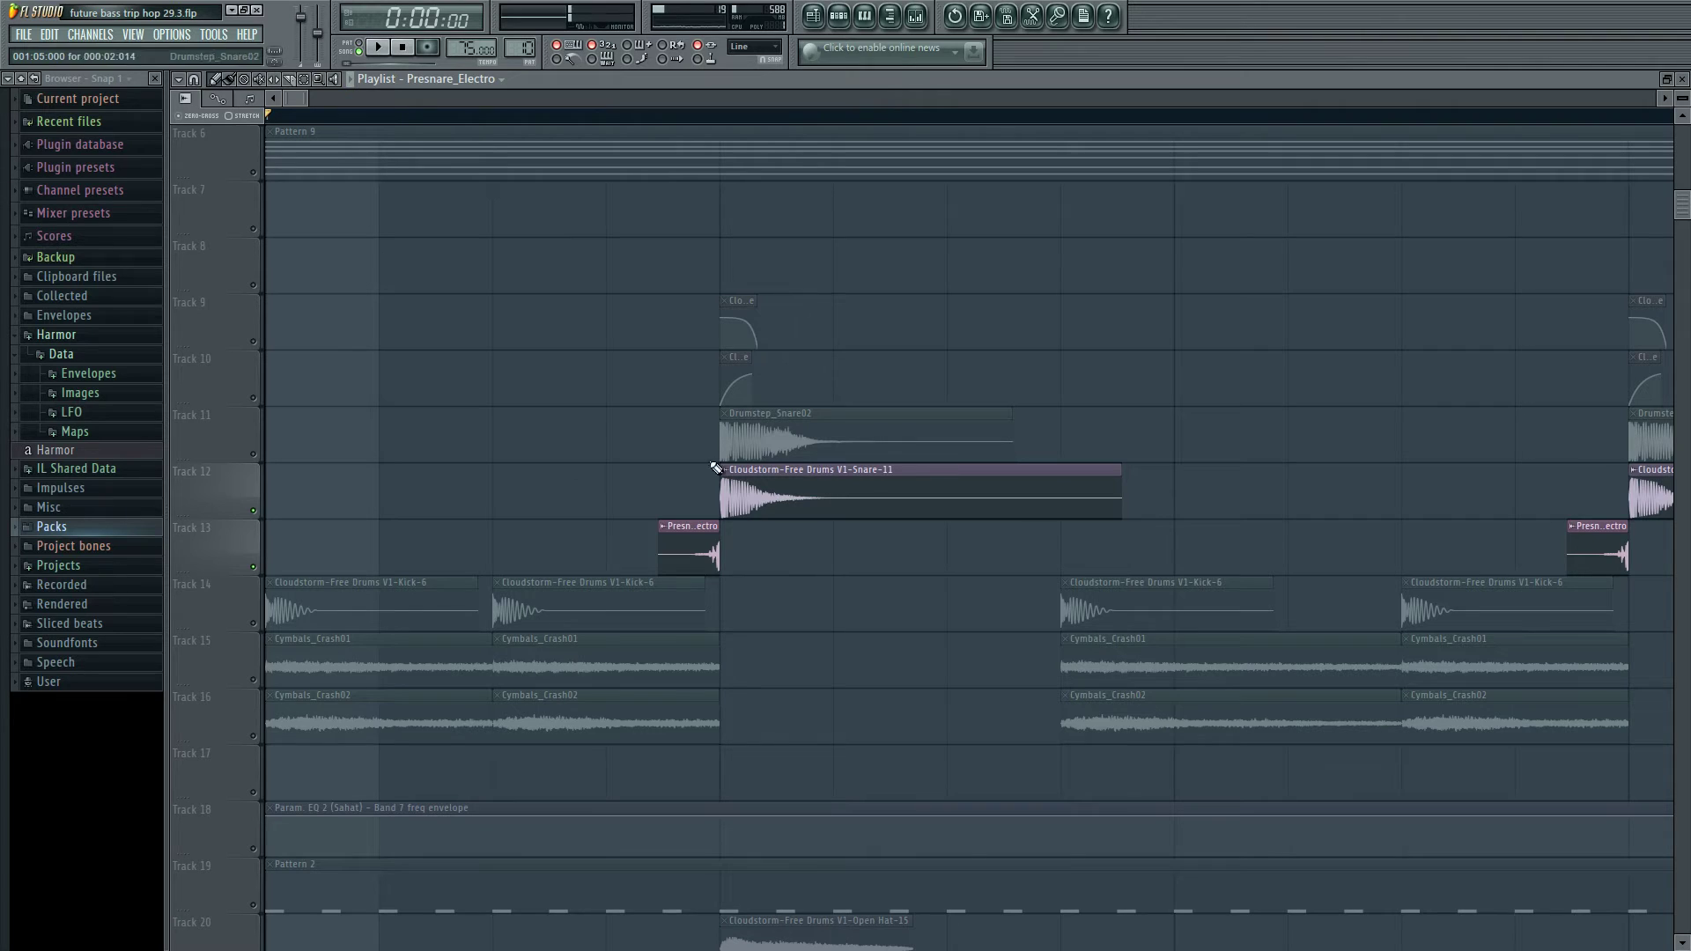
- Unmute Drumstep_Snare02 and the two envelope tracks above it, and play the full snare stack
{"action": "left_click", "coordinate": [256, 453]}
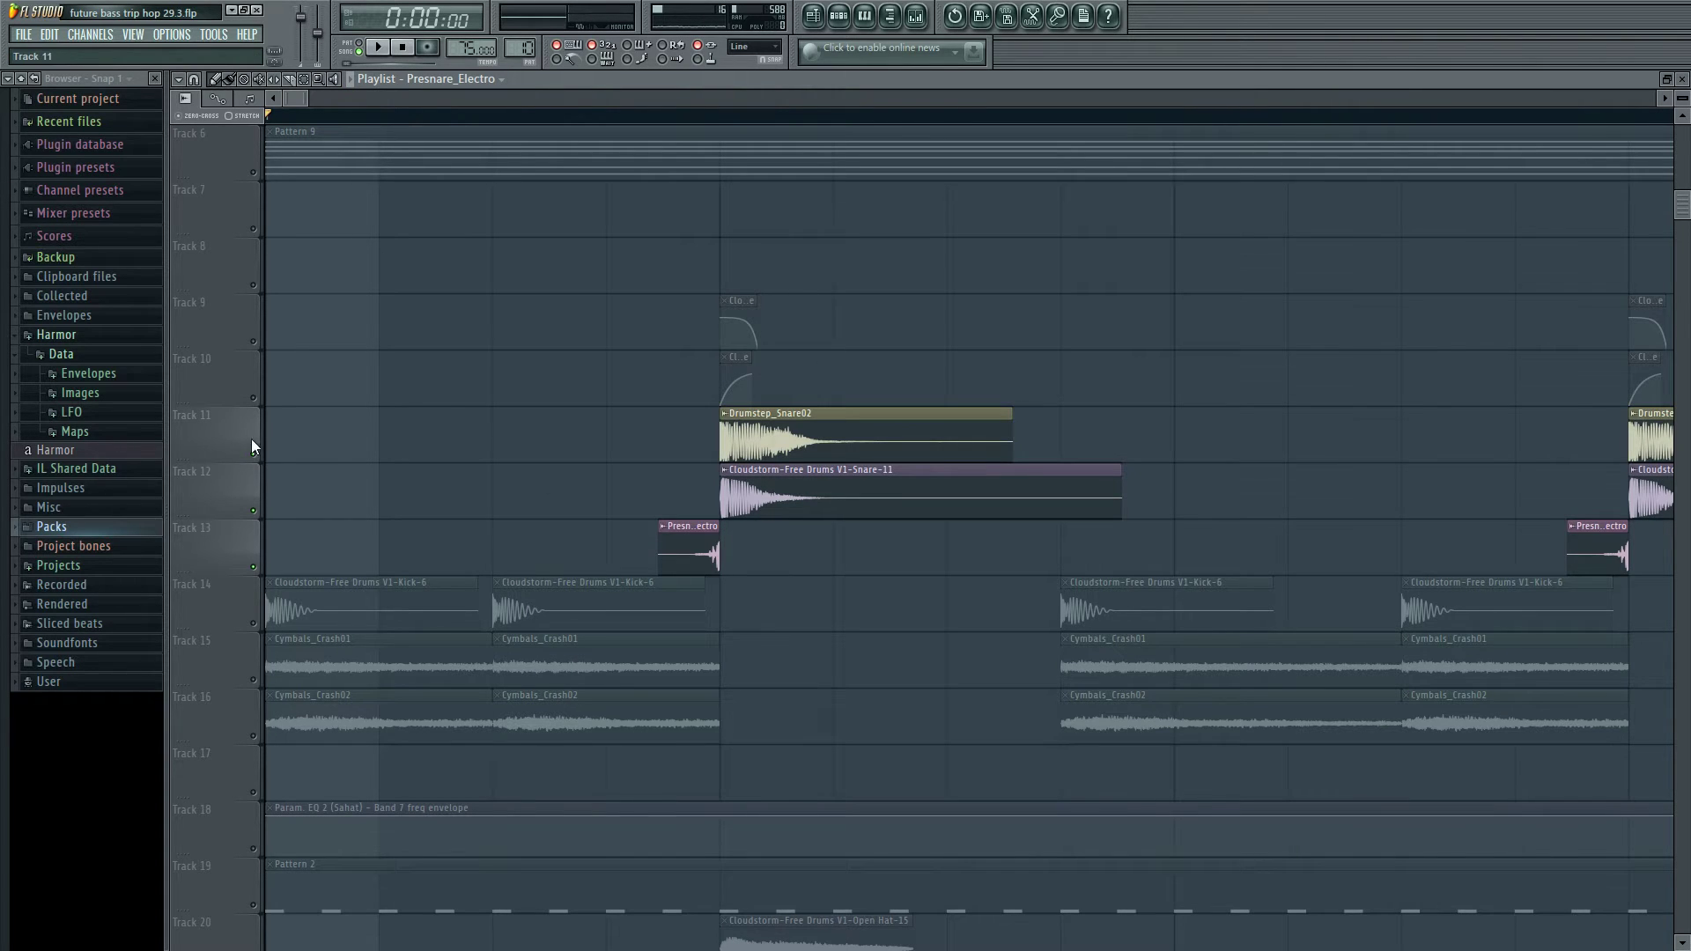
{"action": "left_click", "coordinate": [254, 403]}
{"action": "left_click", "coordinate": [256, 349], "text": "shift"}
{"action": "key", "text": "space"}
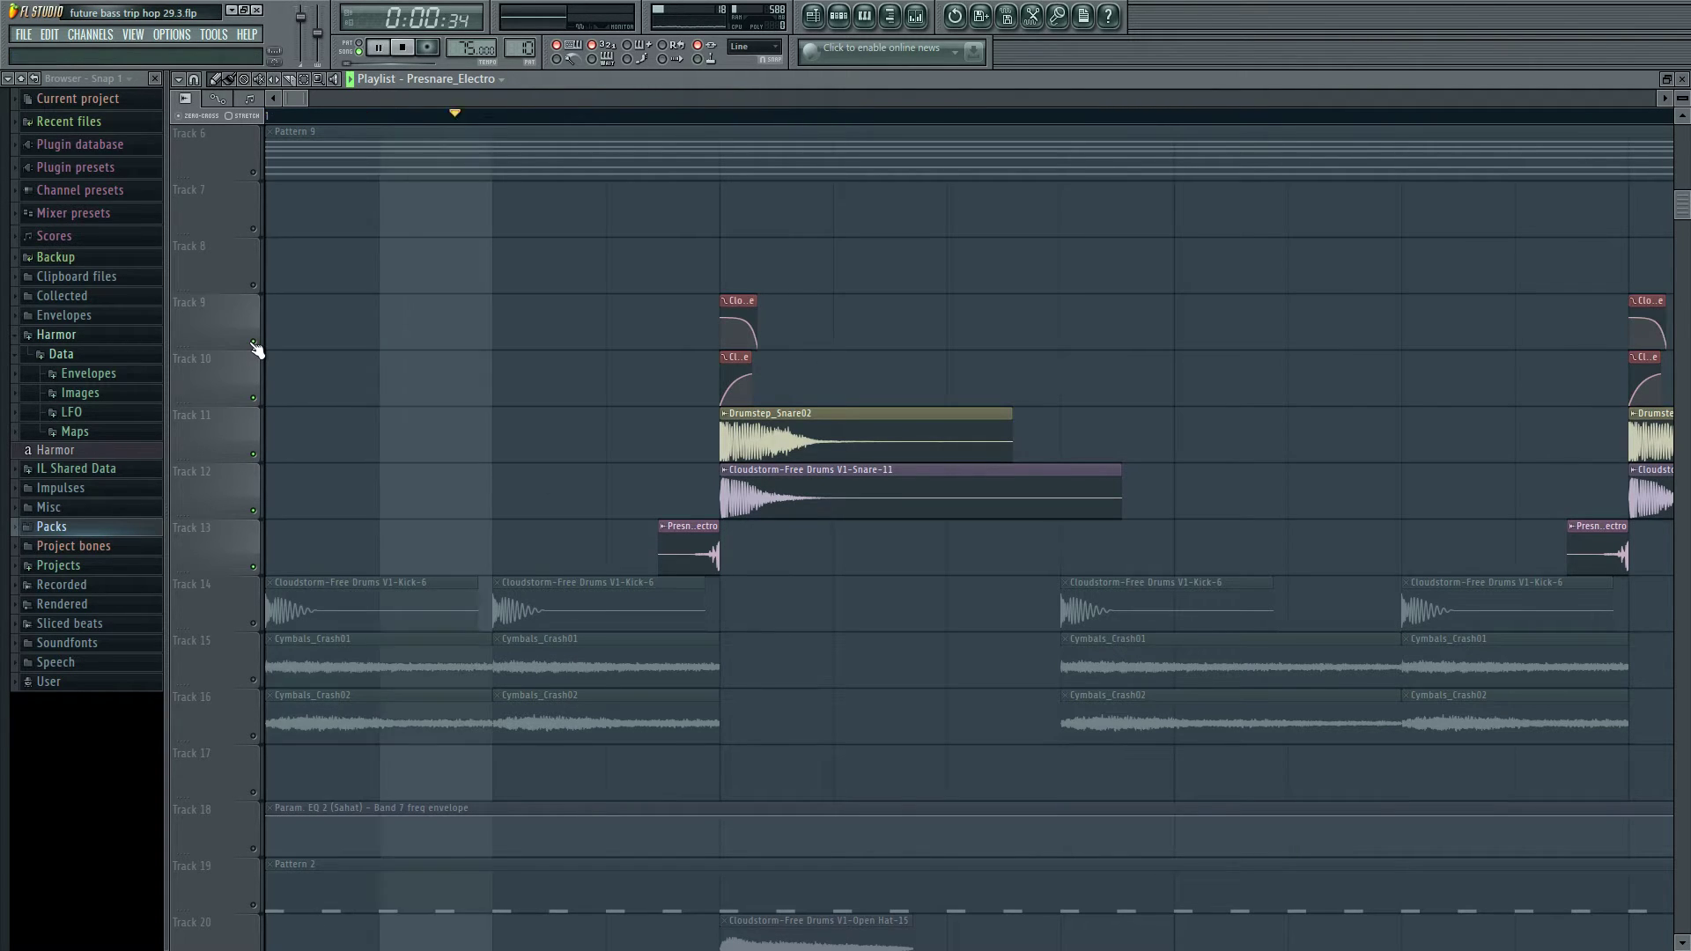
{"action": "key", "text": "space"}
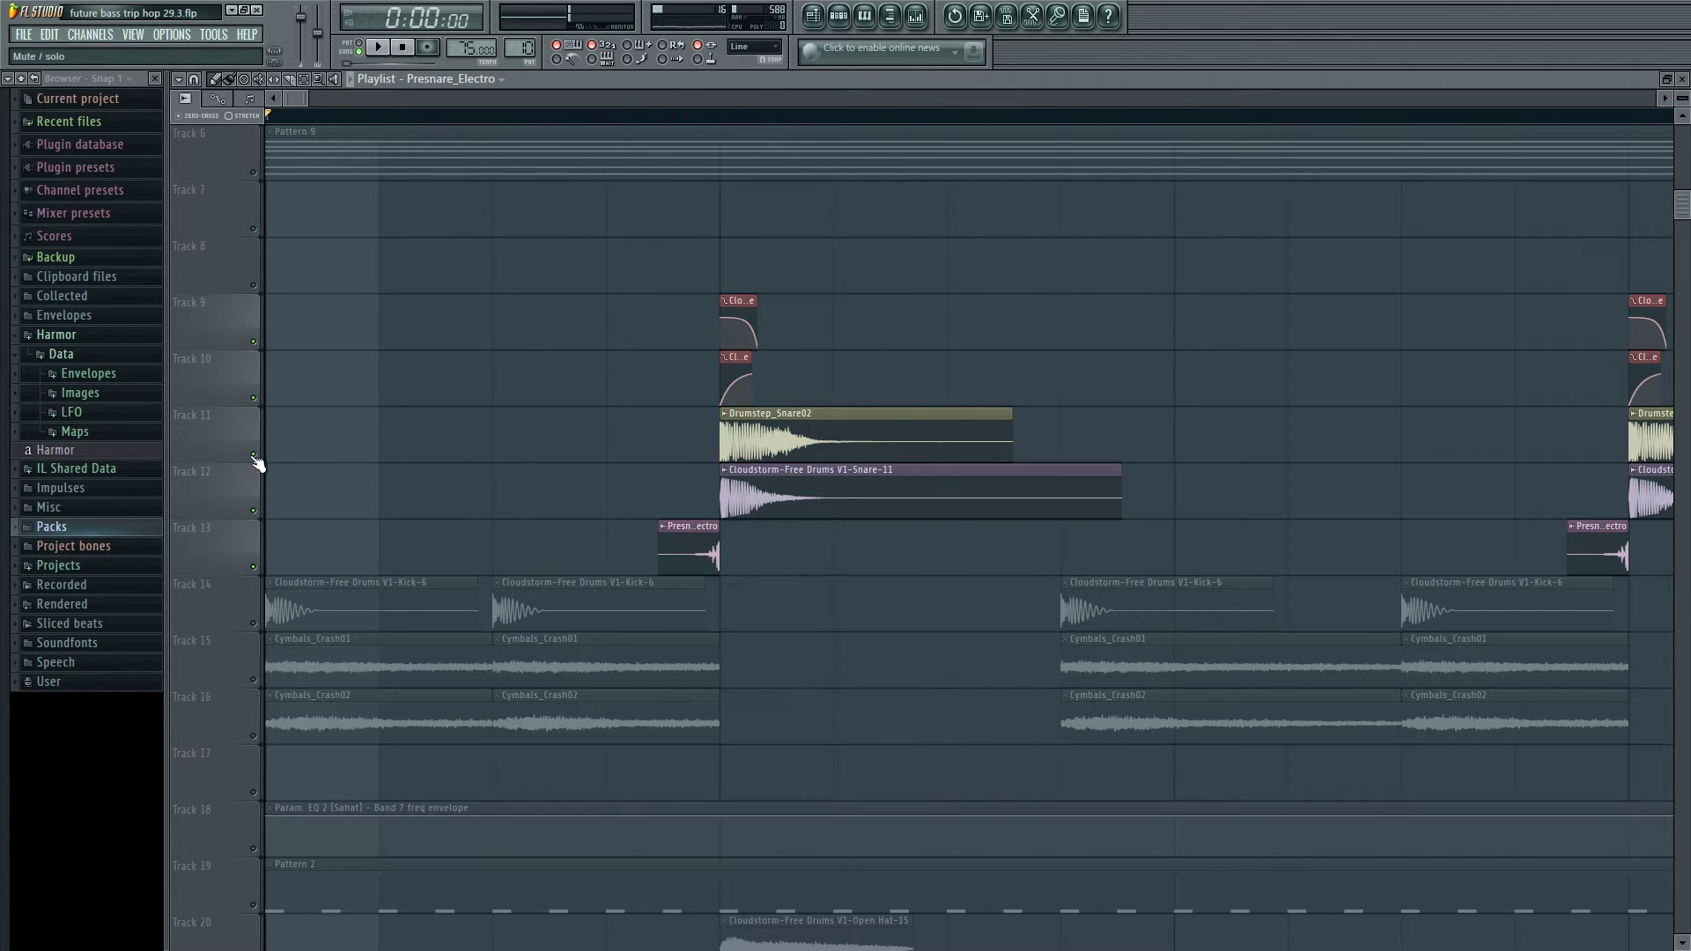
- Isolate Drumstep_Snare02 with its track 9 envelope, place the playhead at the snare's start, and open the sample's channel settings
{"action": "right_click", "coordinate": [254, 455]}
{"action": "double_click", "coordinate": [747, 447]}
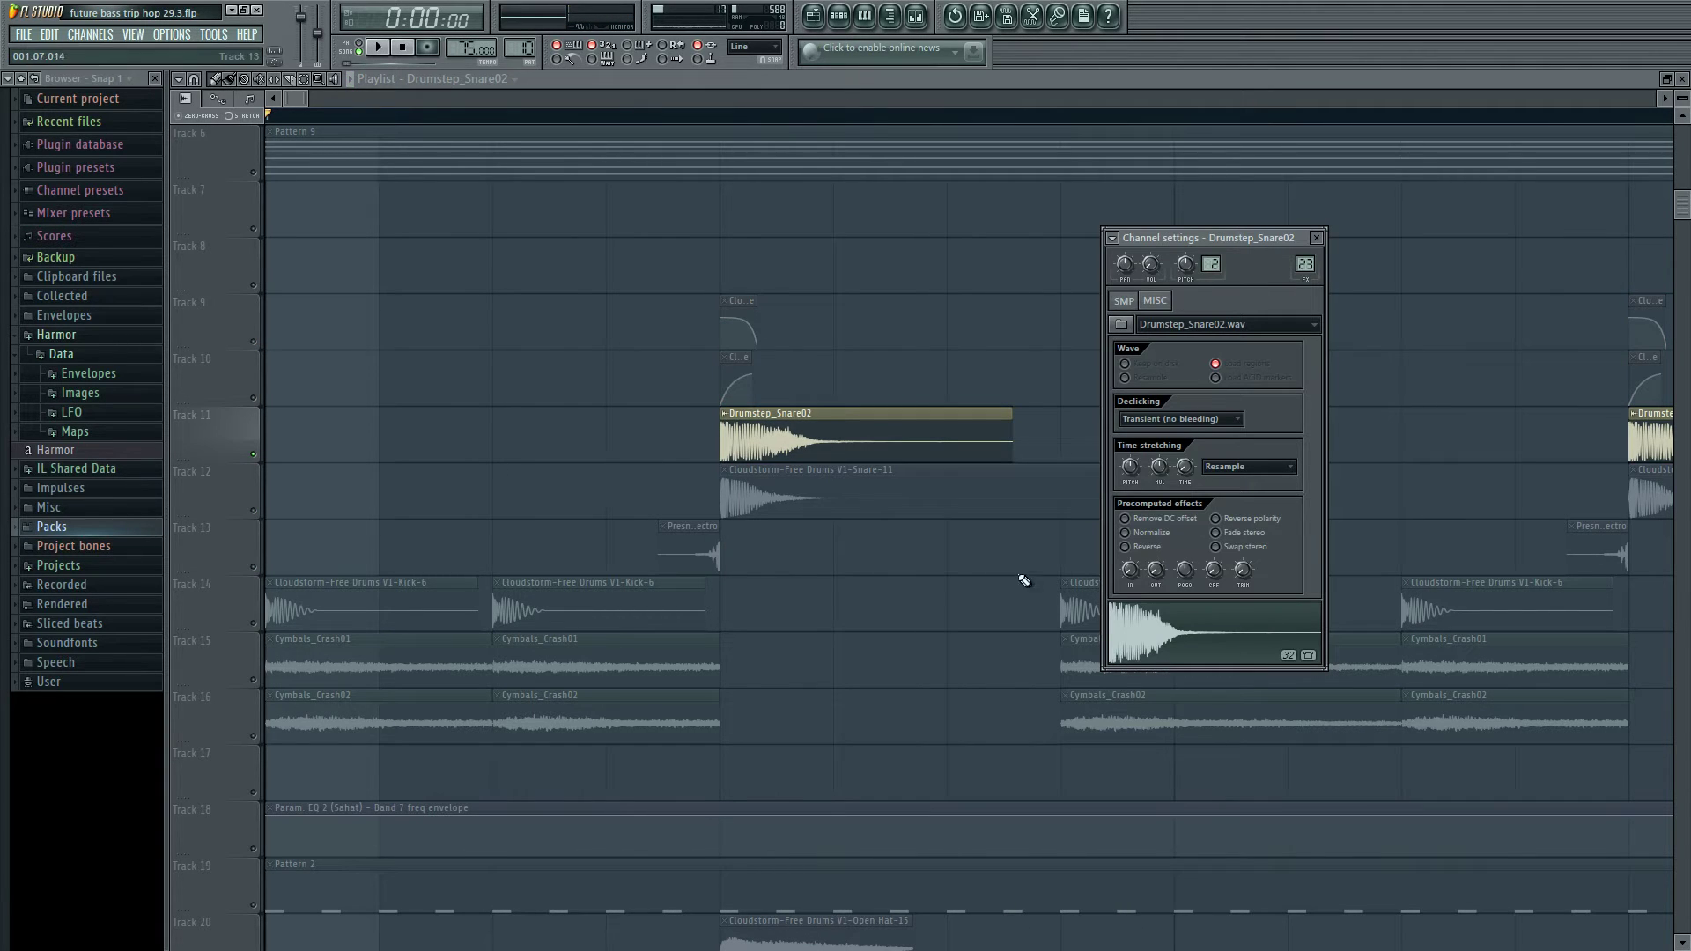
{"action": "left_click", "coordinate": [253, 341]}
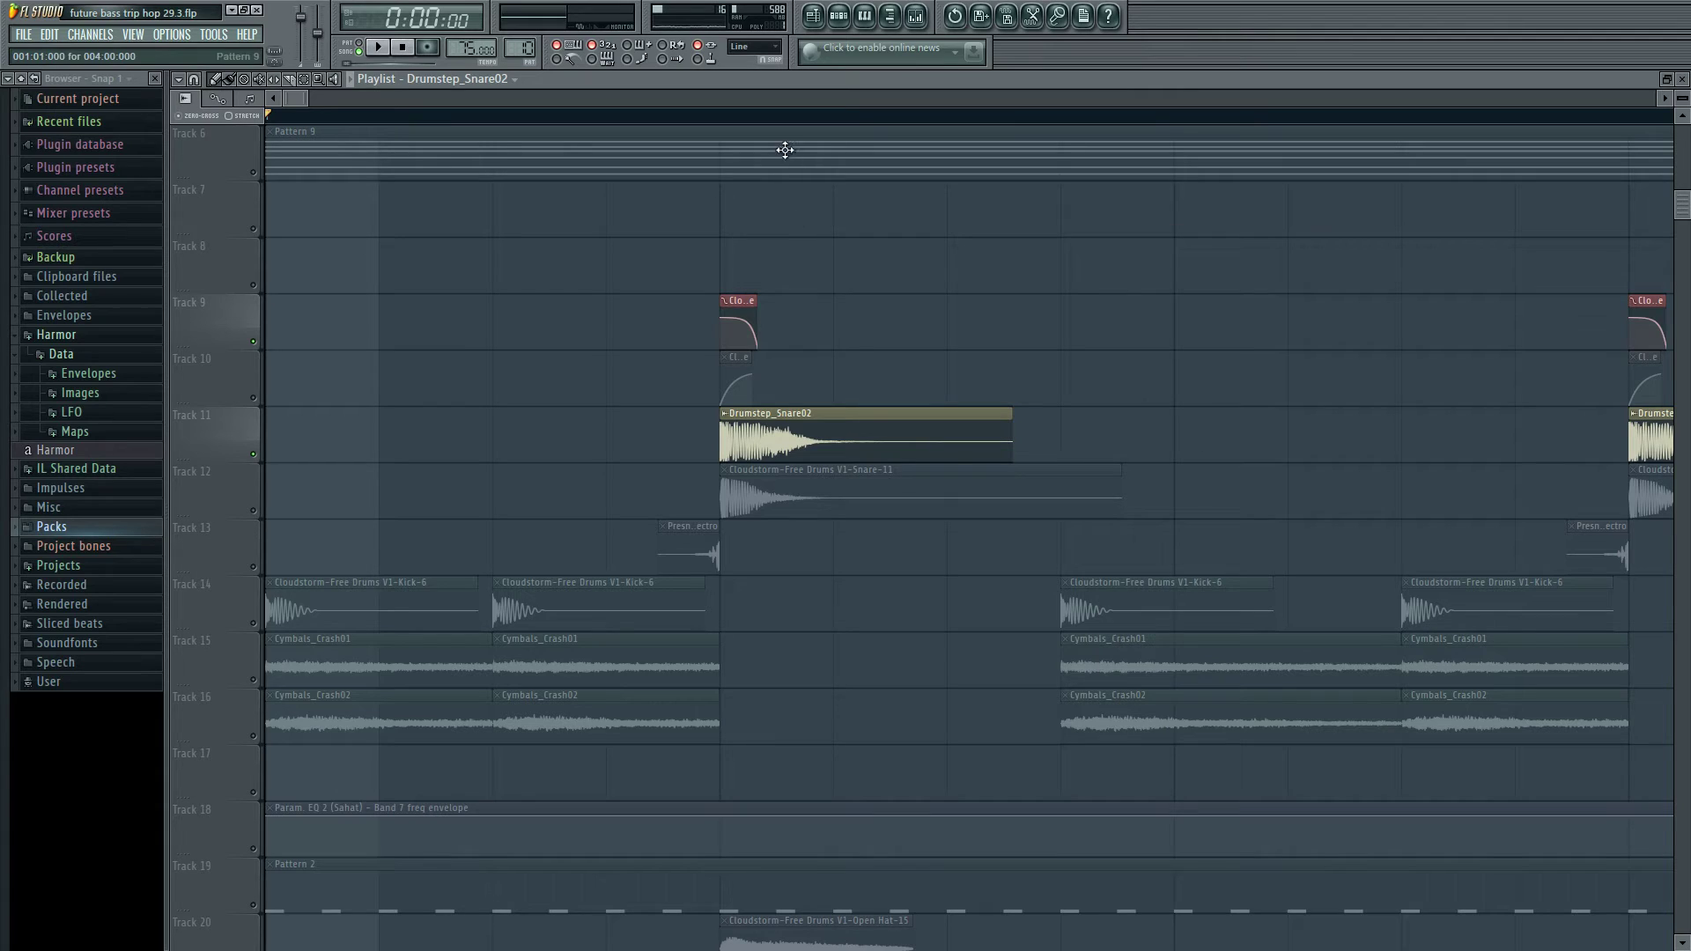
{"action": "left_click", "coordinate": [719, 115]}
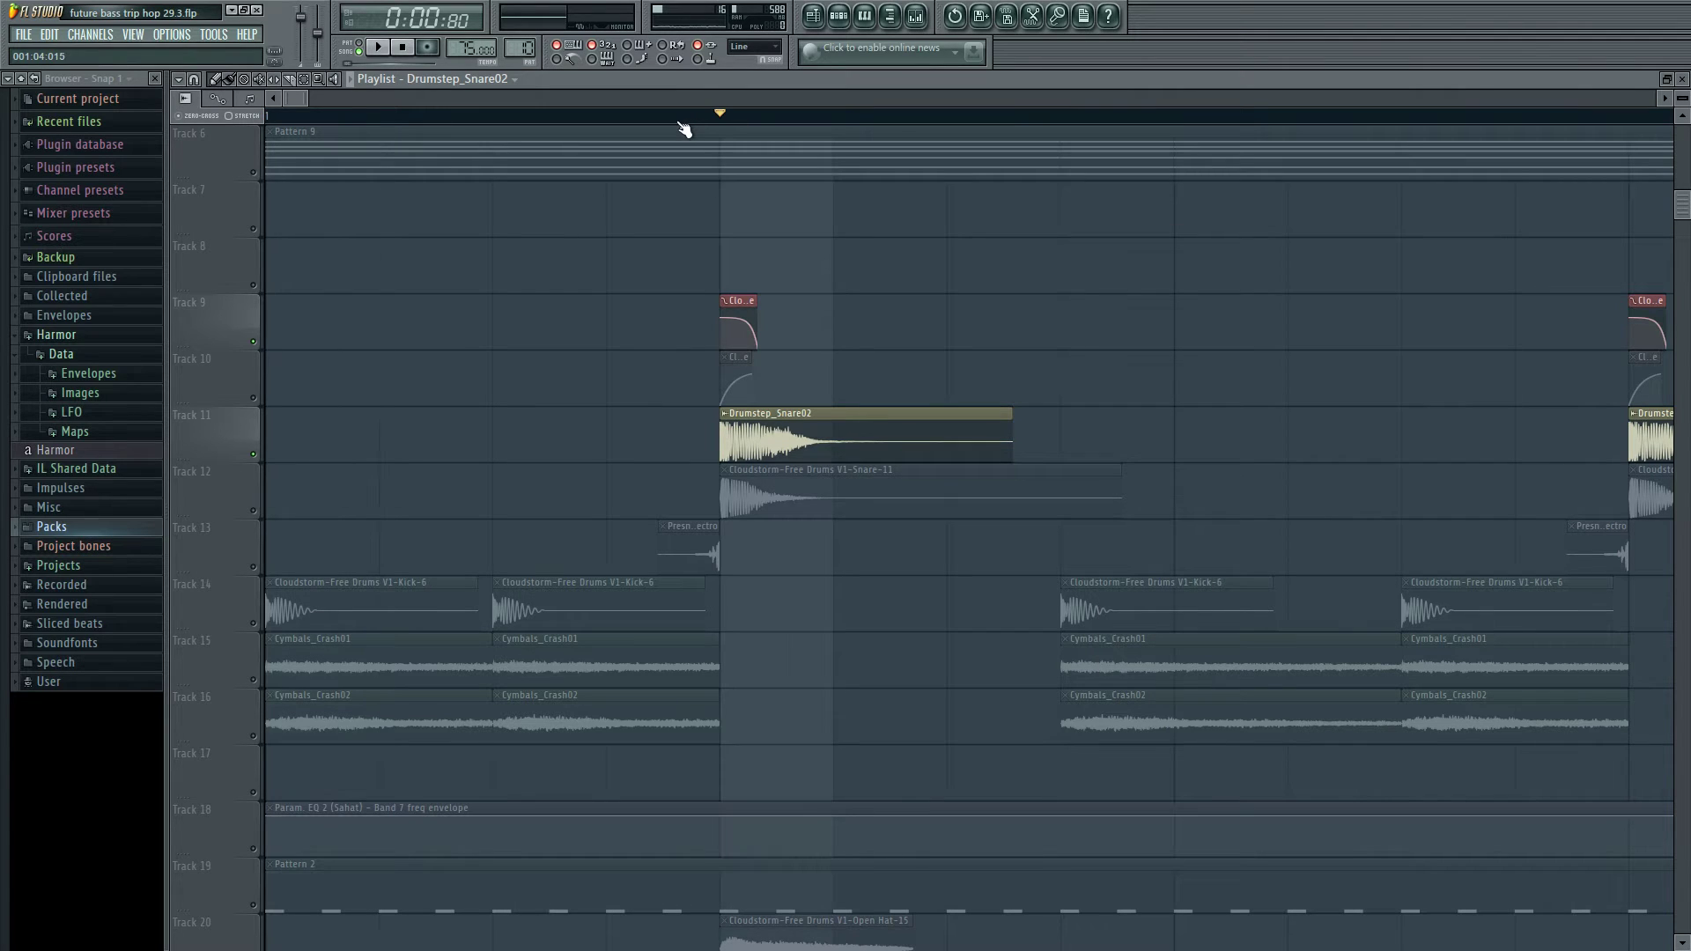
{"action": "double_click", "coordinate": [805, 446]}
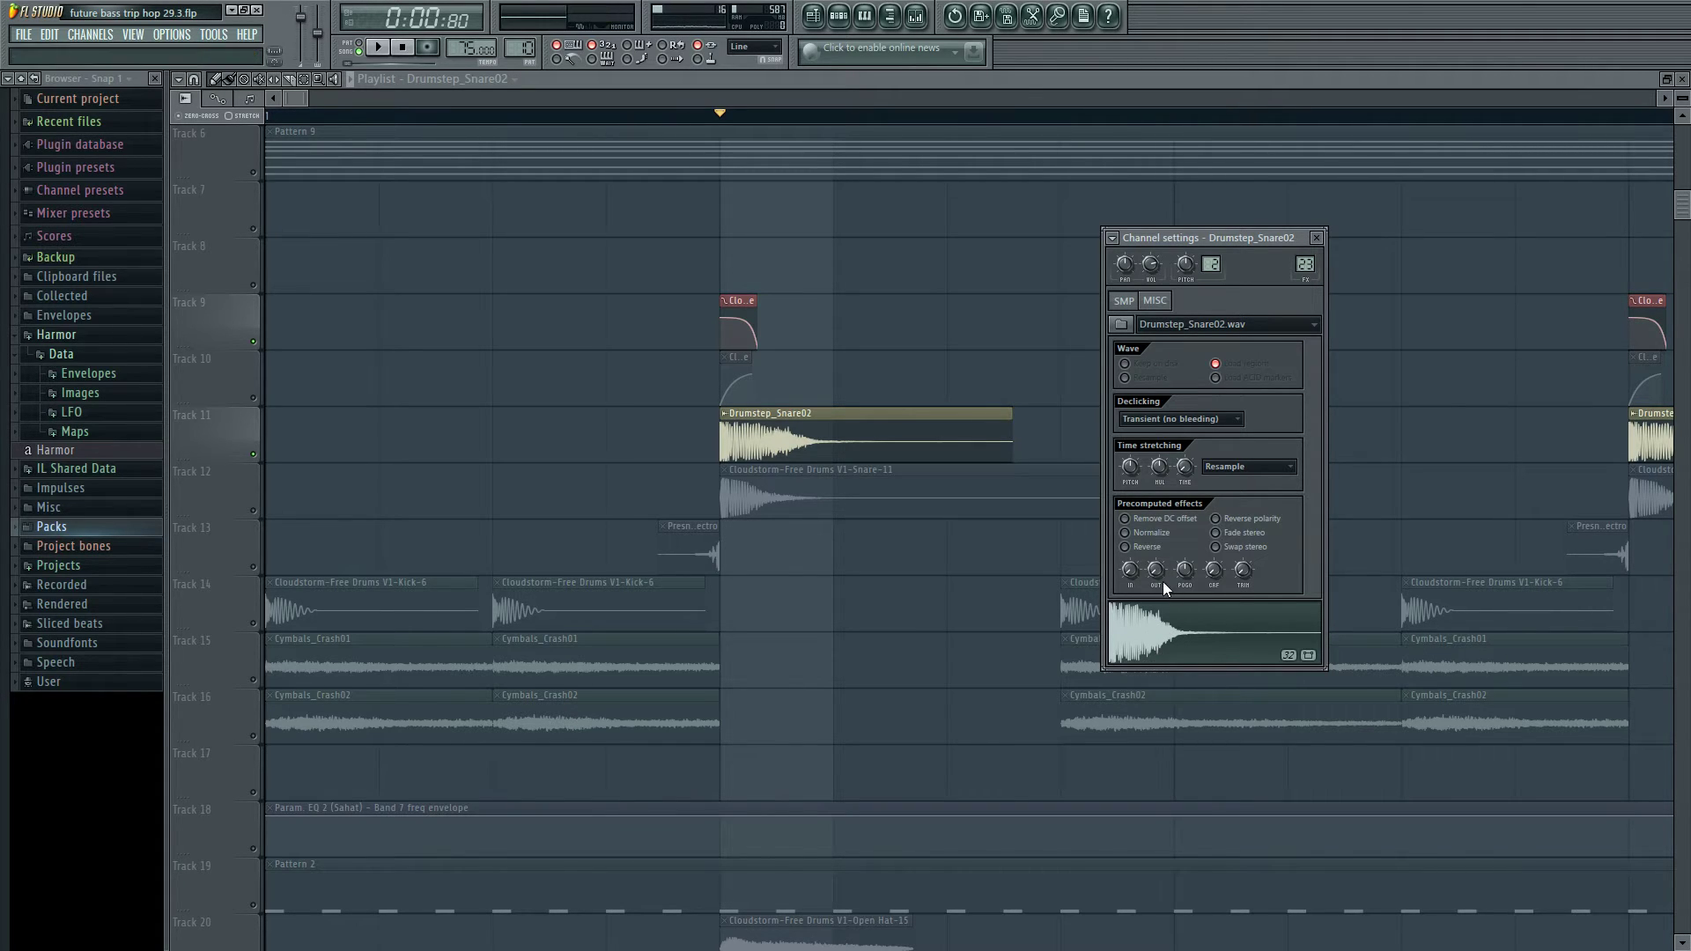
- Try the fade-out and pogo effects on the Drumstep_Snare02 sample and restore their original settings
{"action": "left_click_drag", "start_coordinate": [1157, 574], "coordinate": [1159, 511]}
{"action": "left_click_drag", "start_coordinate": [1183, 583], "coordinate": [1159, 616]}
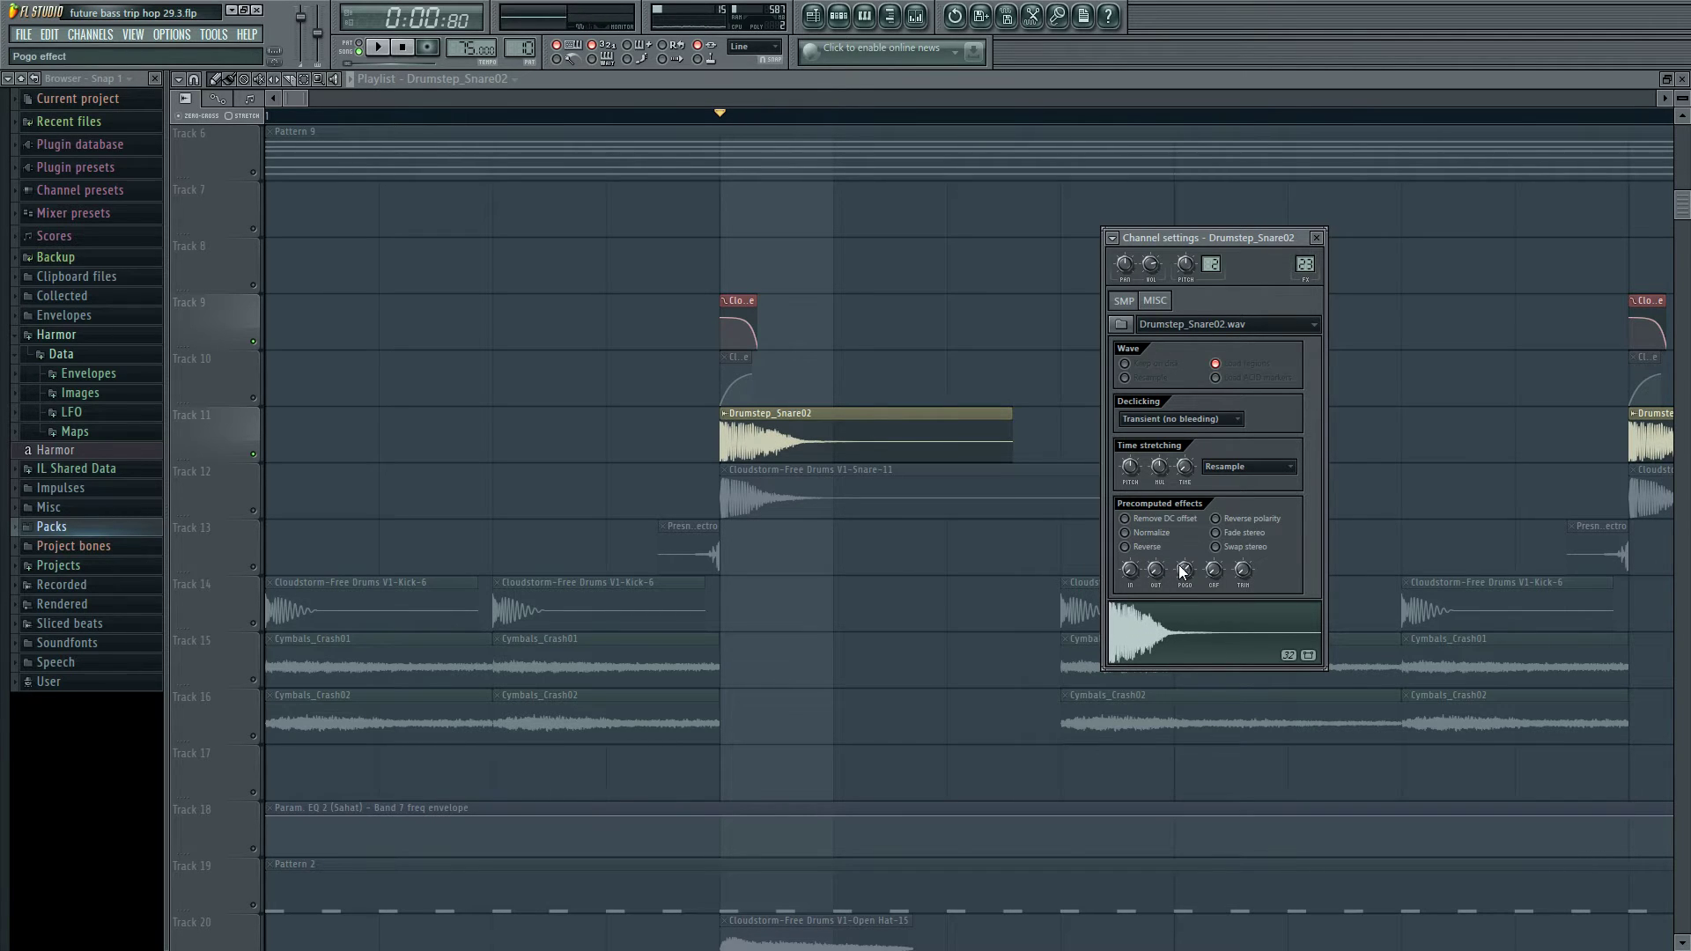
{"action": "right_click", "coordinate": [1182, 571]}
{"action": "left_click", "coordinate": [1199, 578]}
{"action": "left_click_drag", "start_coordinate": [1185, 571], "coordinate": [1187, 578]}
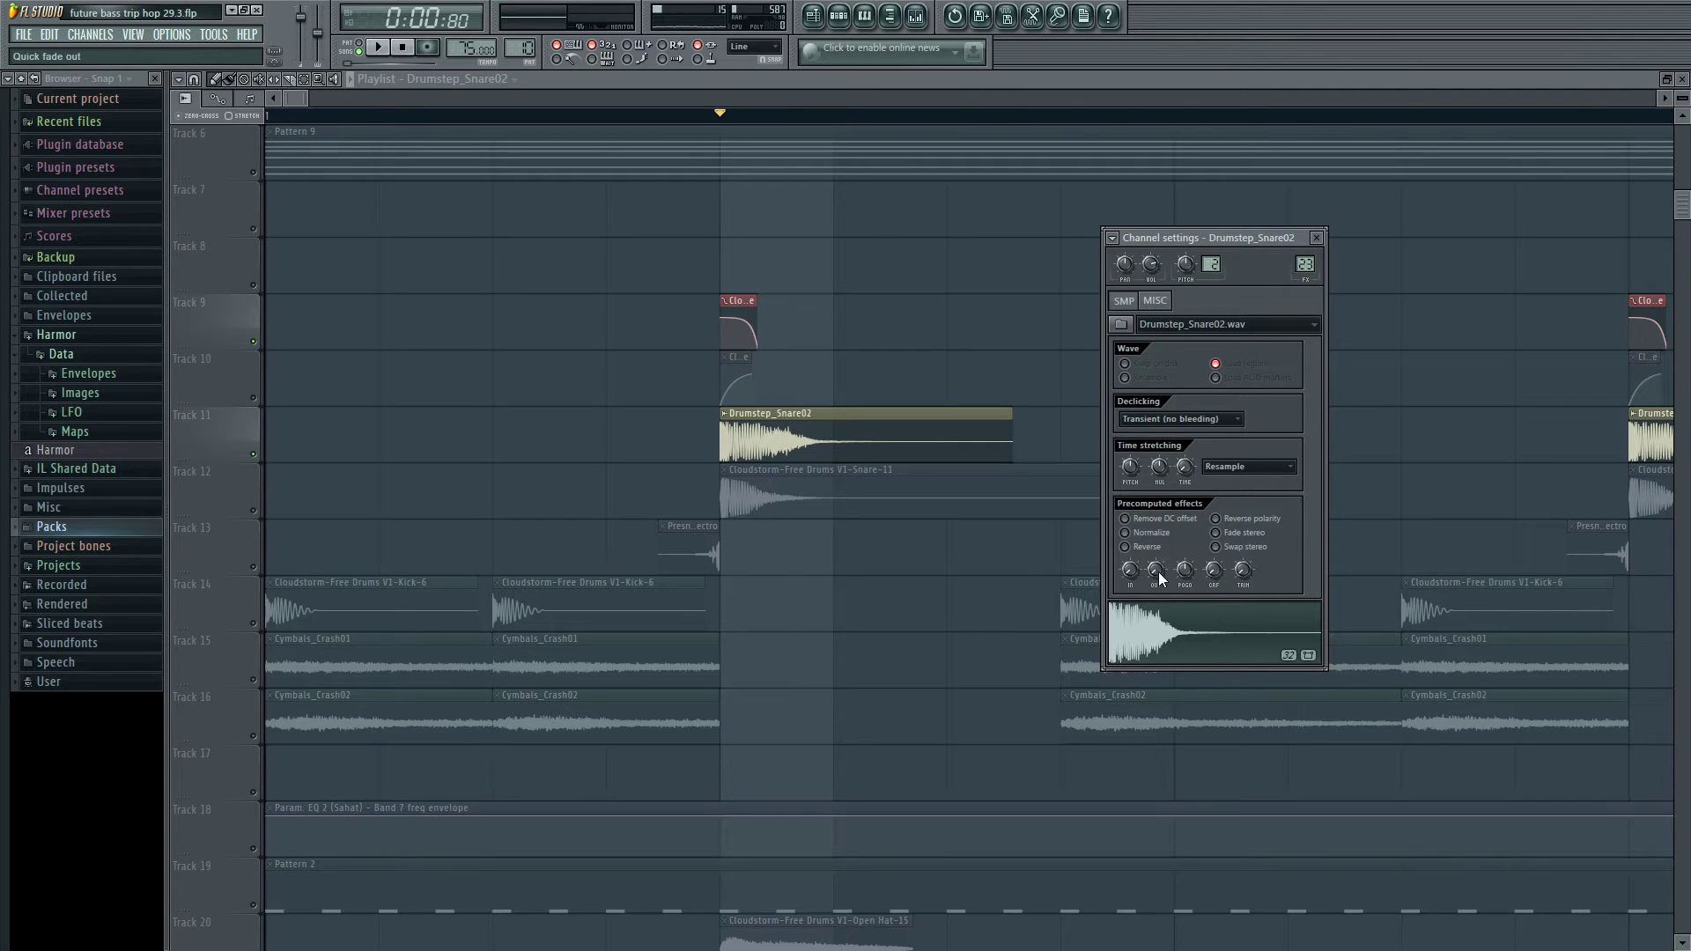
{"action": "mouse_move", "coordinate": [1159, 572]}
{"action": "left_mouse_down"}
{"action": "mouse_move", "coordinate": [1159, 539]}
{"action": "mouse_move", "coordinate": [1159, 573]}
{"action": "left_mouse_up"}
- Unmute tracks 10 and 12 and audition the Cloudstorm Snare-11 sample from its channel settings
{"action": "left_click", "coordinate": [254, 397]}
{"action": "left_click", "coordinate": [255, 511]}
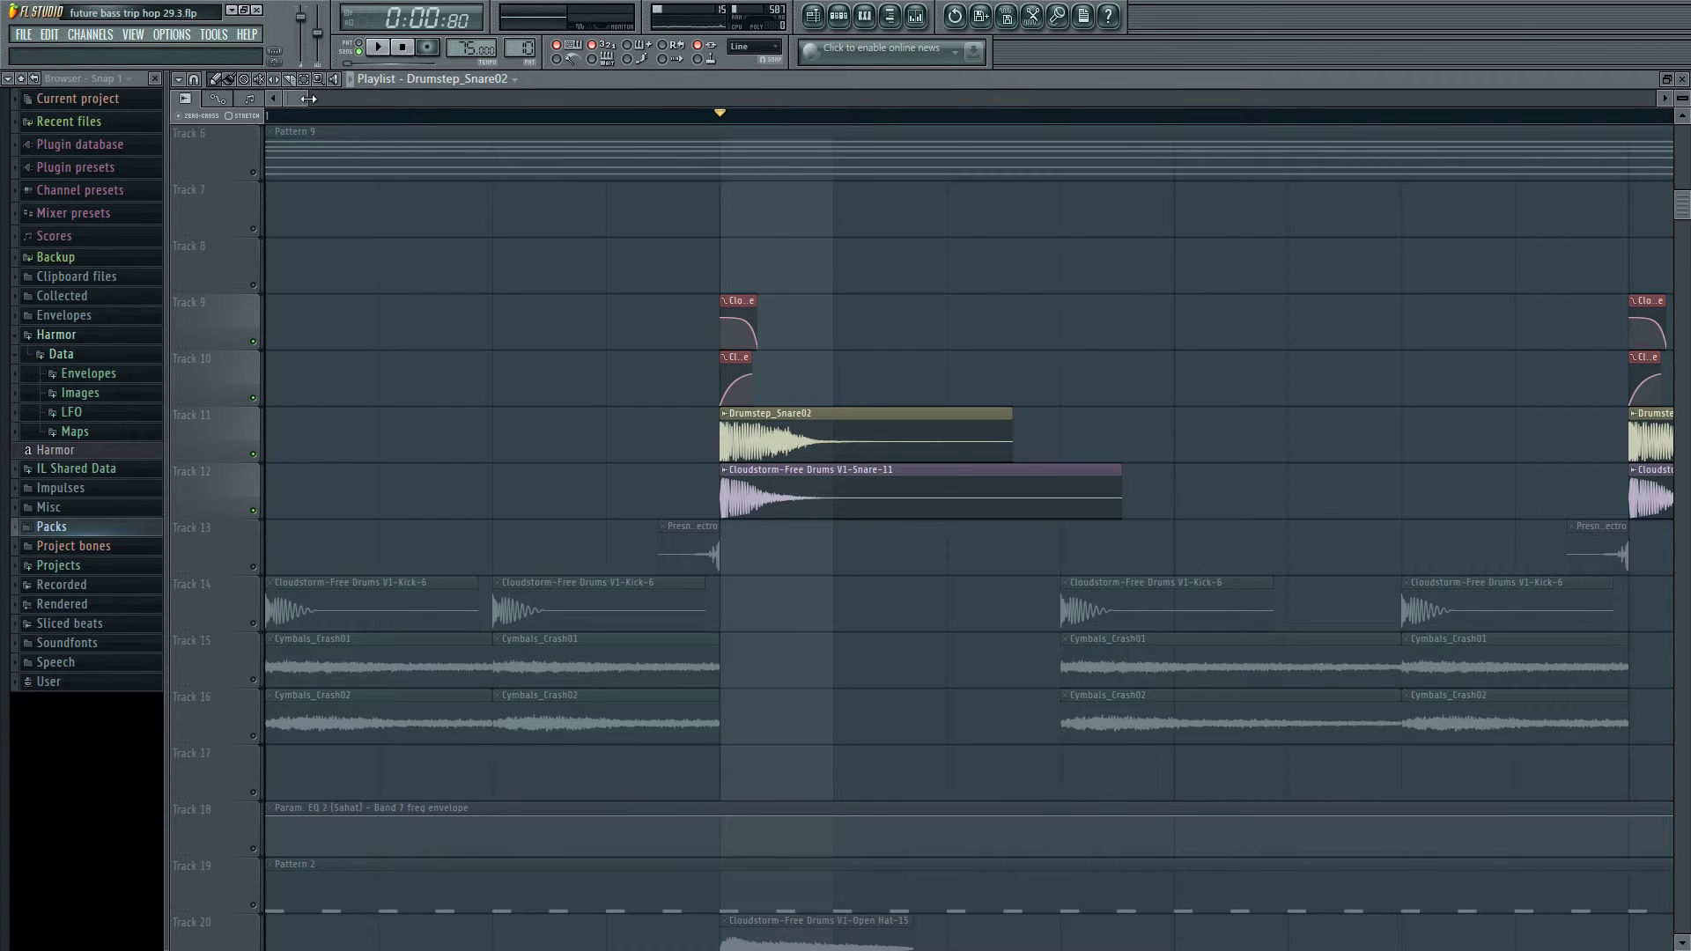
{"action": "scroll", "coordinate": [744, 339], "scroll_direction": "up", "scroll_amount": 3}
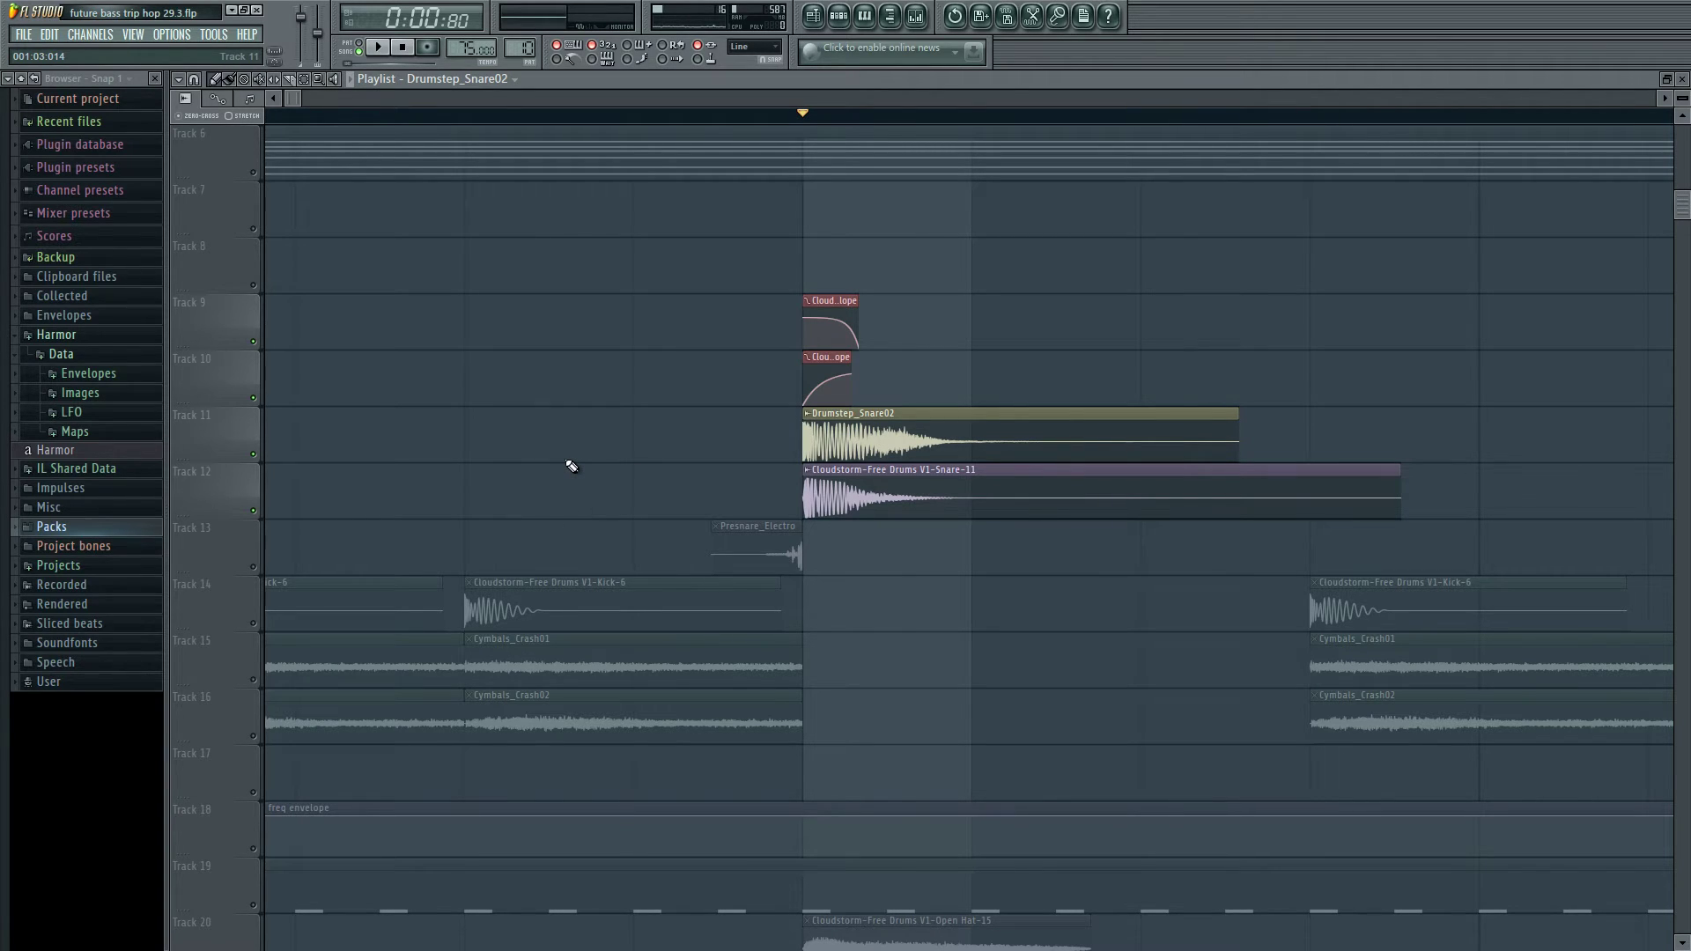
{"action": "double_click", "coordinate": [870, 495]}
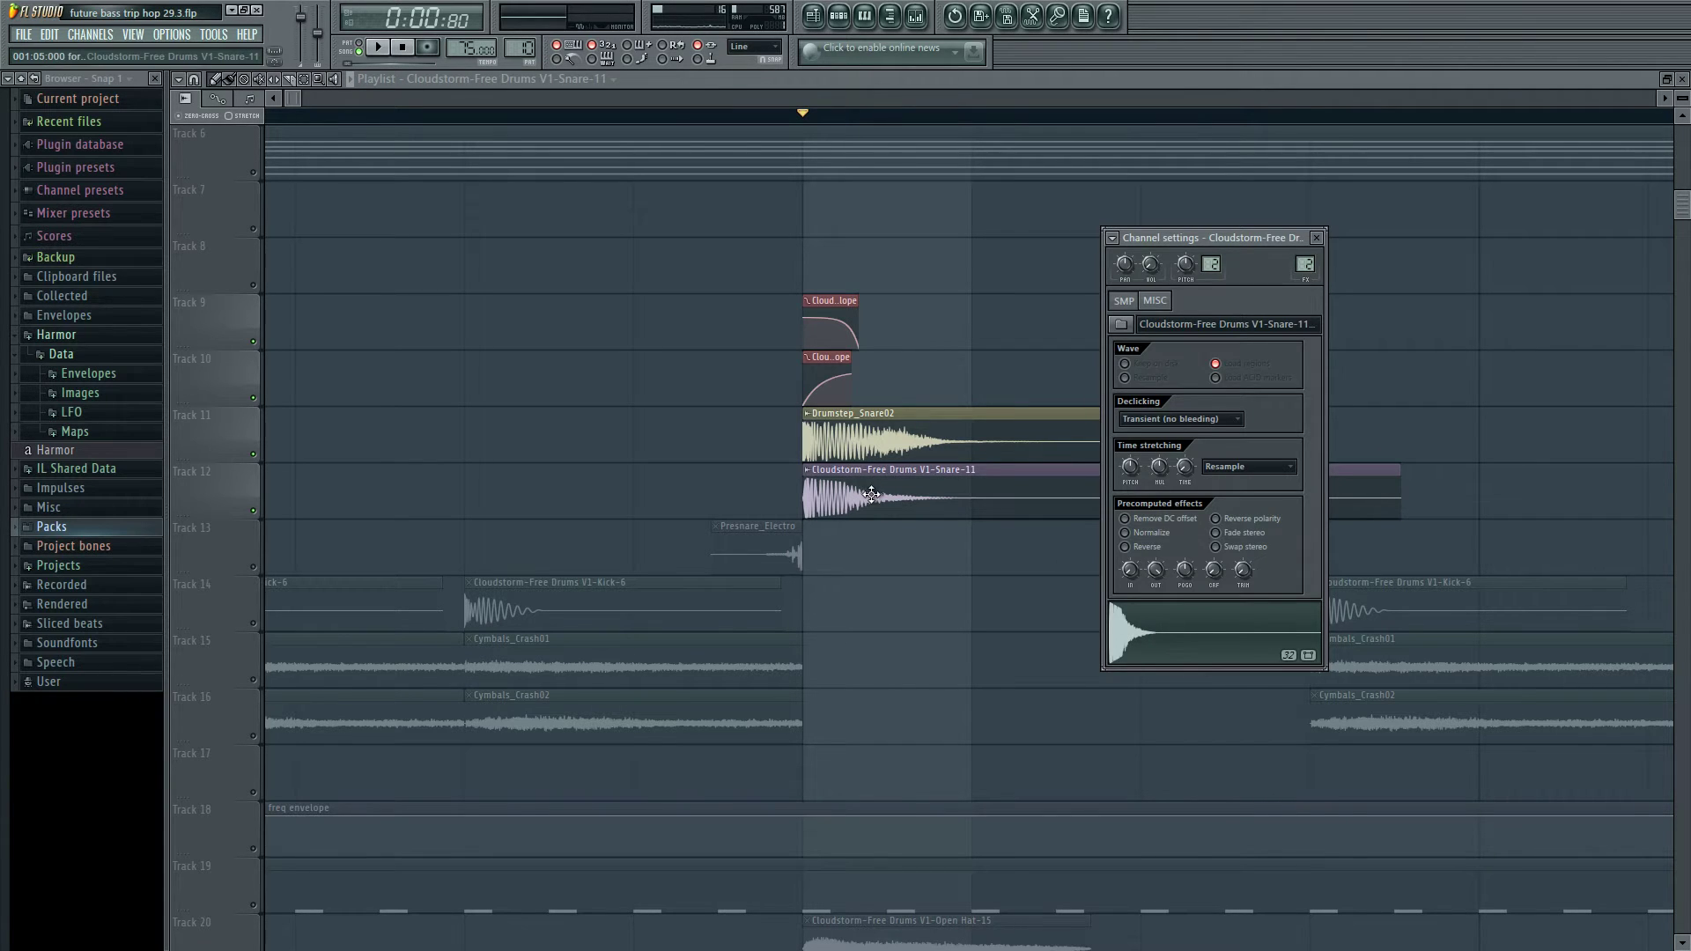
{"action": "left_click", "coordinate": [833, 114]}
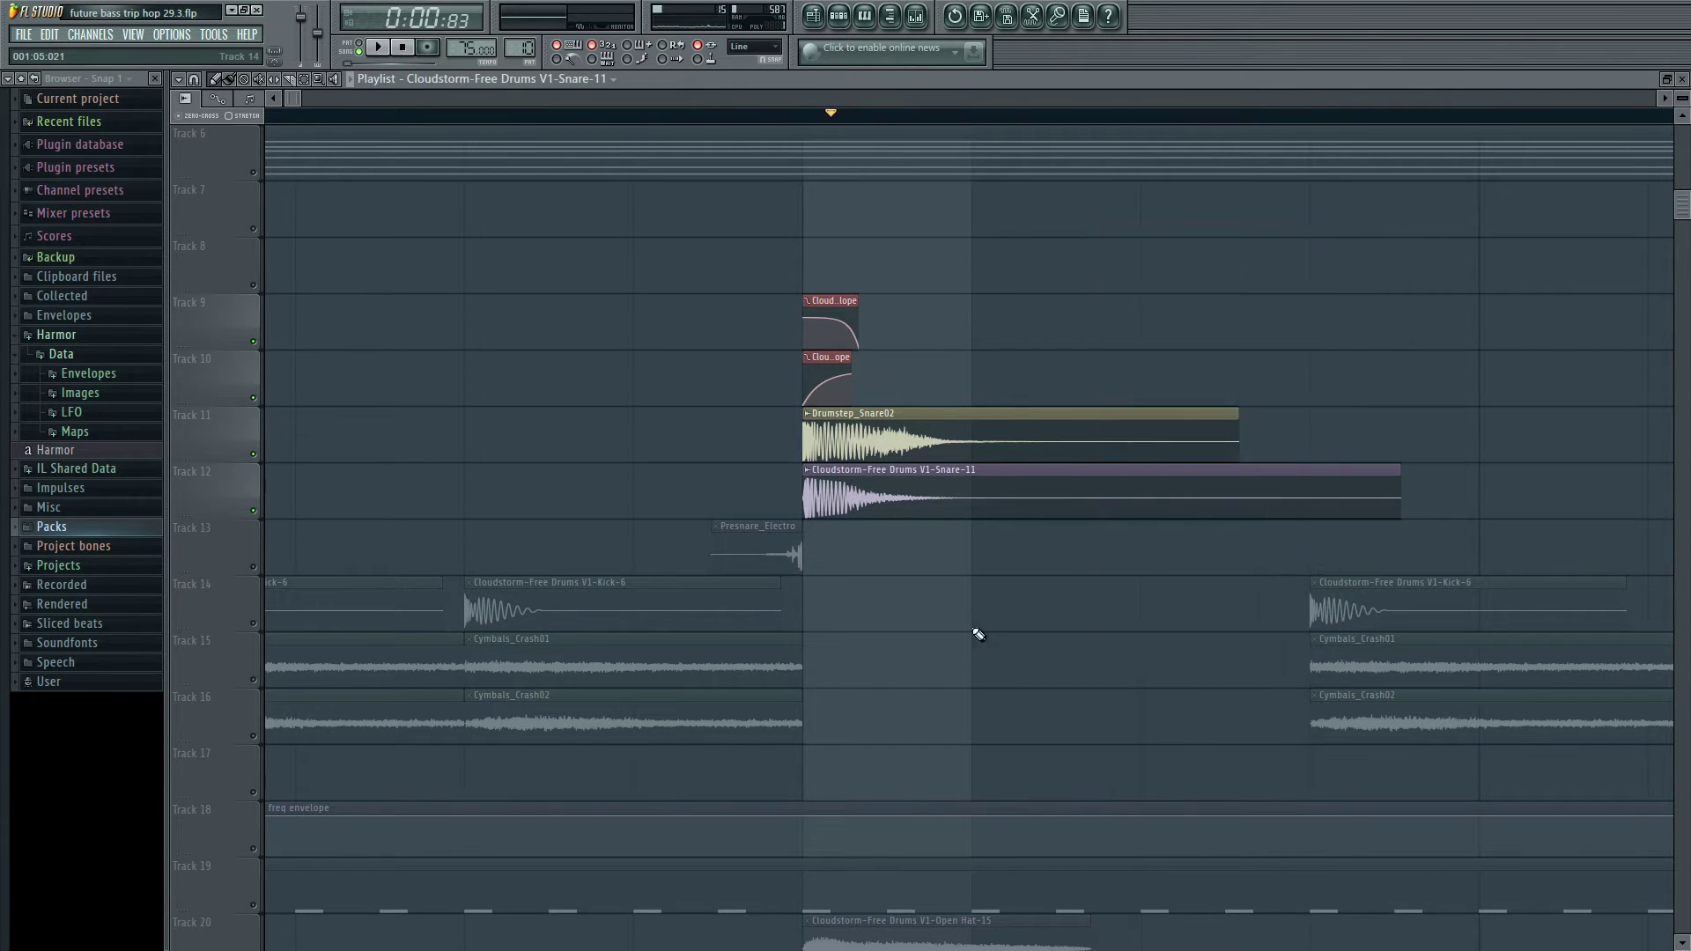
{"action": "double_click", "coordinate": [917, 504]}
{"action": "left_click", "coordinate": [1219, 627]}
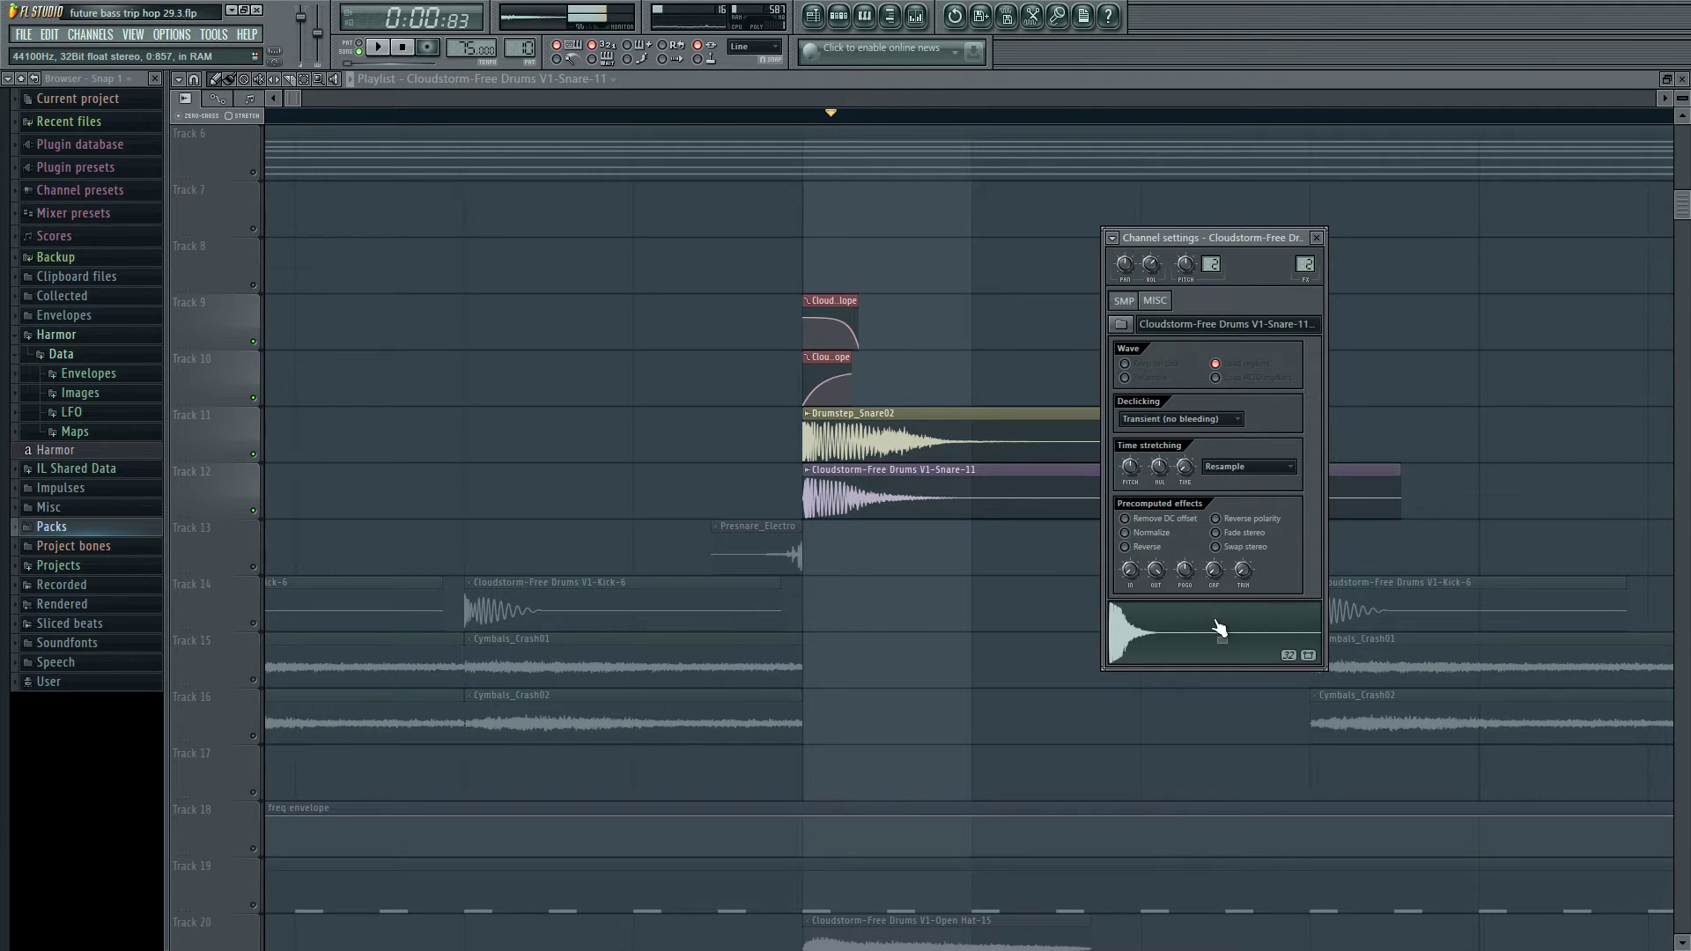
{"action": "left_click", "coordinate": [1133, 645]}
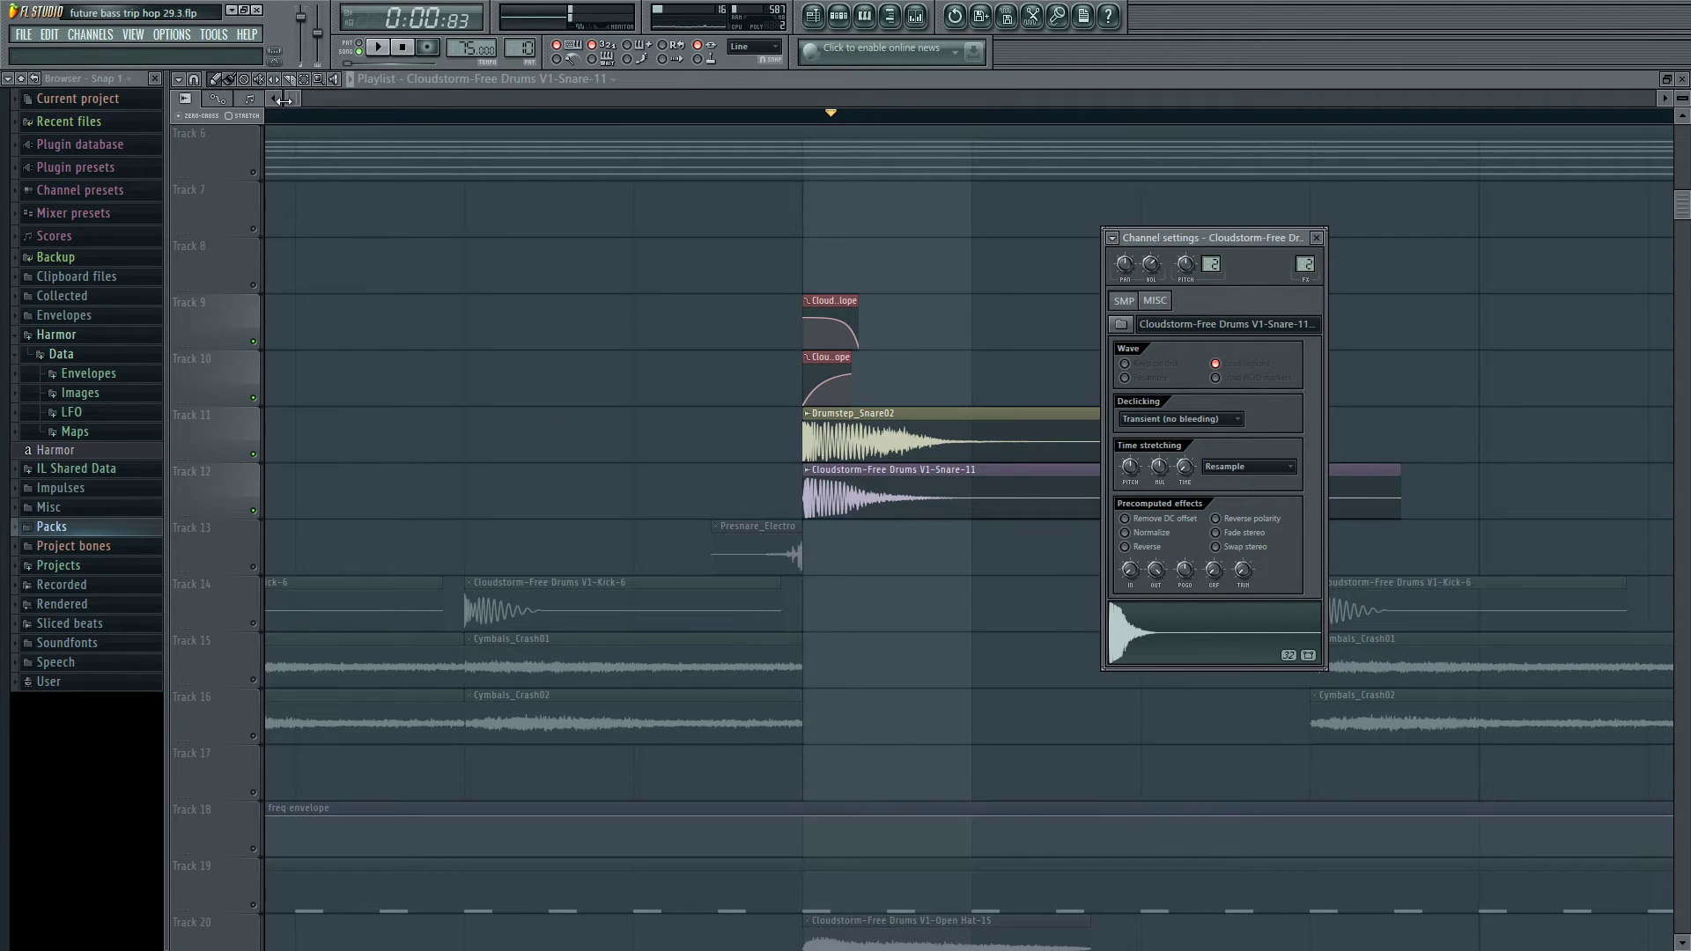
- Open the channel settings of Drumstep_Snare02 and audition its sample
{"action": "left_click", "coordinate": [804, 125]}
{"action": "double_click", "coordinate": [854, 418]}
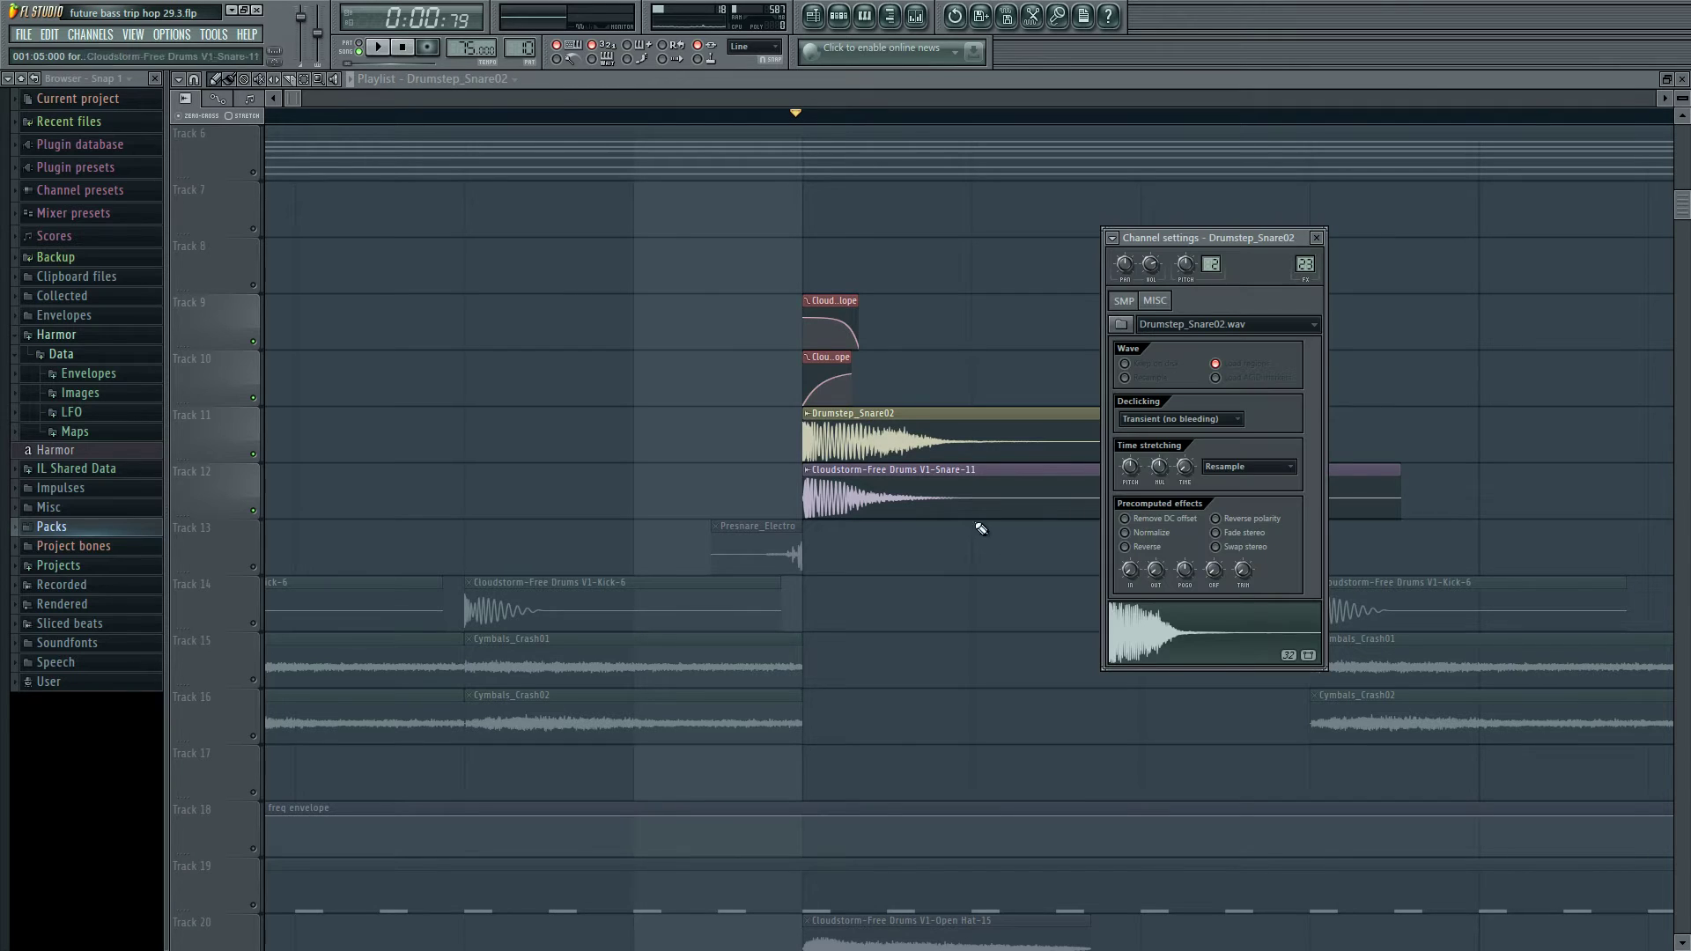
{"action": "left_click", "coordinate": [1159, 654]}
- Play the two layered snares with their envelopes from the start of the snare hit
{"action": "left_click", "coordinate": [814, 121]}
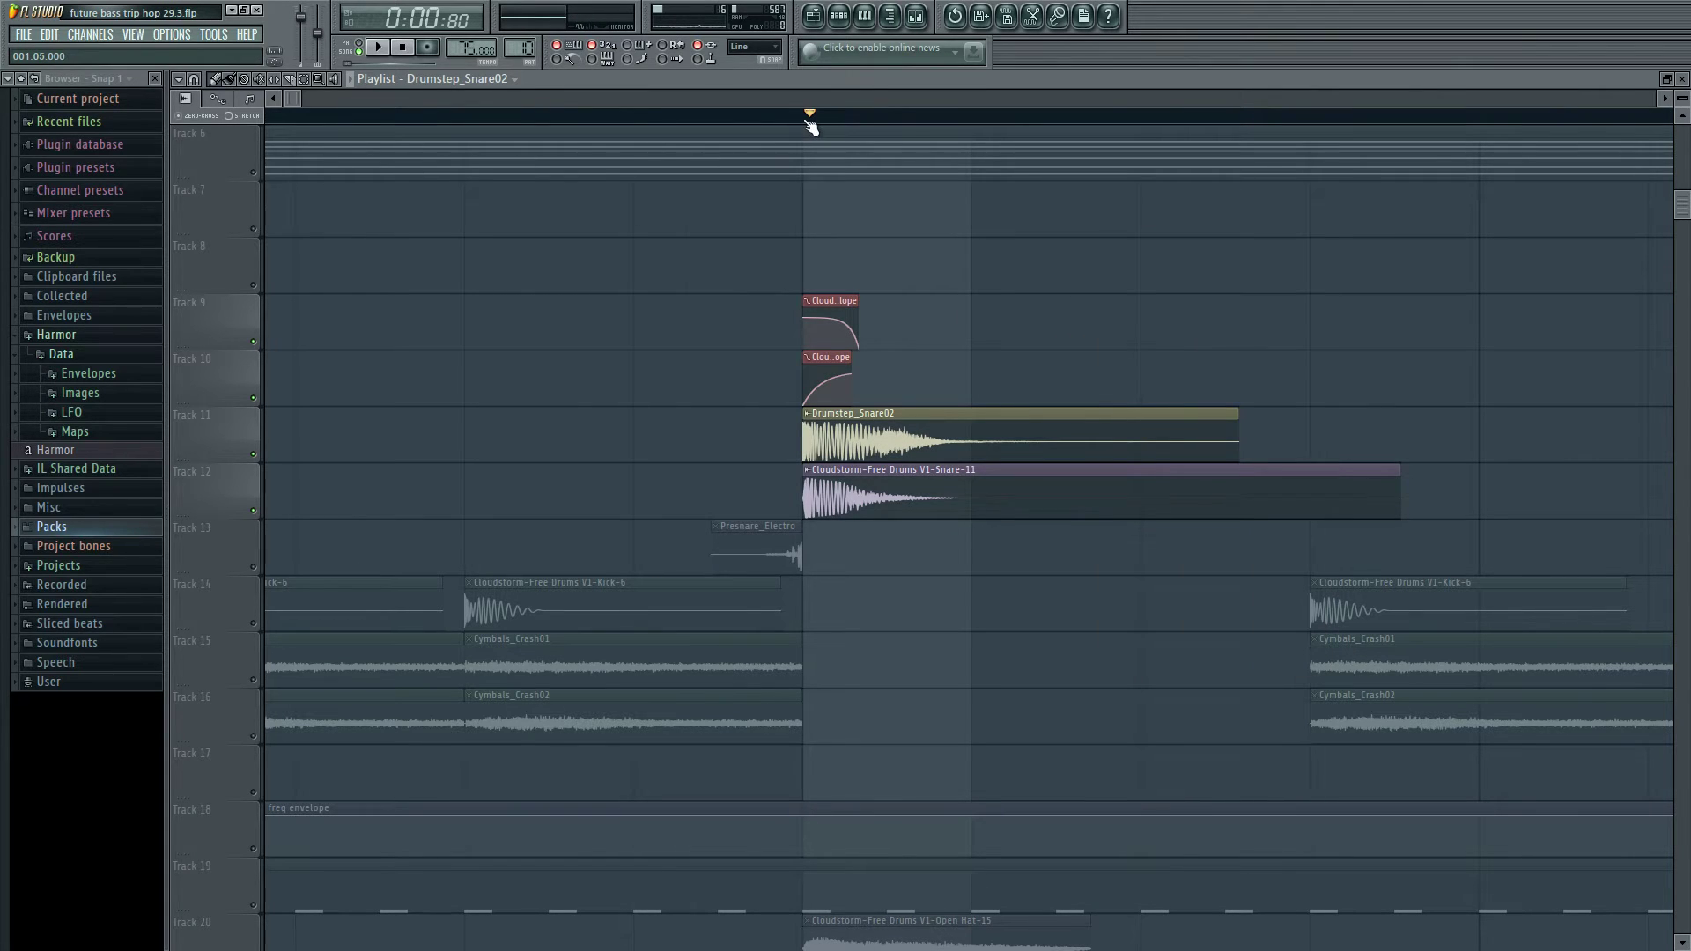
{"action": "key", "text": "space"}
{"action": "key", "text": "space"}
{"action": "key", "text": "space"}
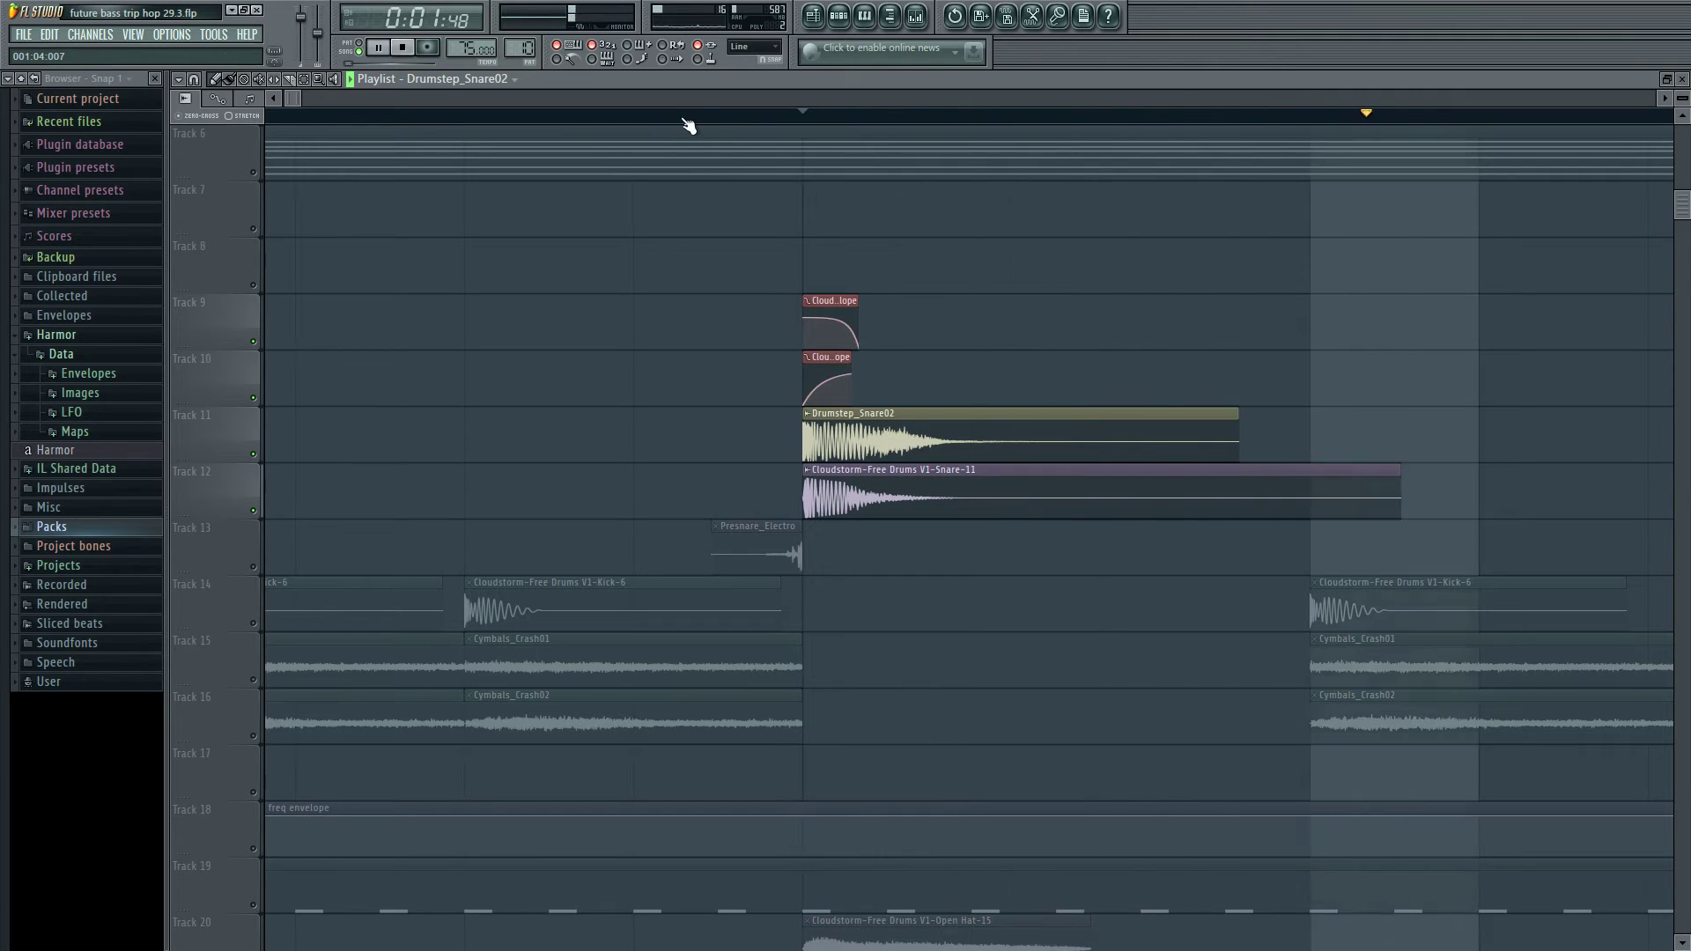
{"action": "key", "text": "space"}
- Unmute the Presnare_Electro layer on track 13 and play the snare stack from just before the hit
{"action": "left_click", "coordinate": [253, 567]}
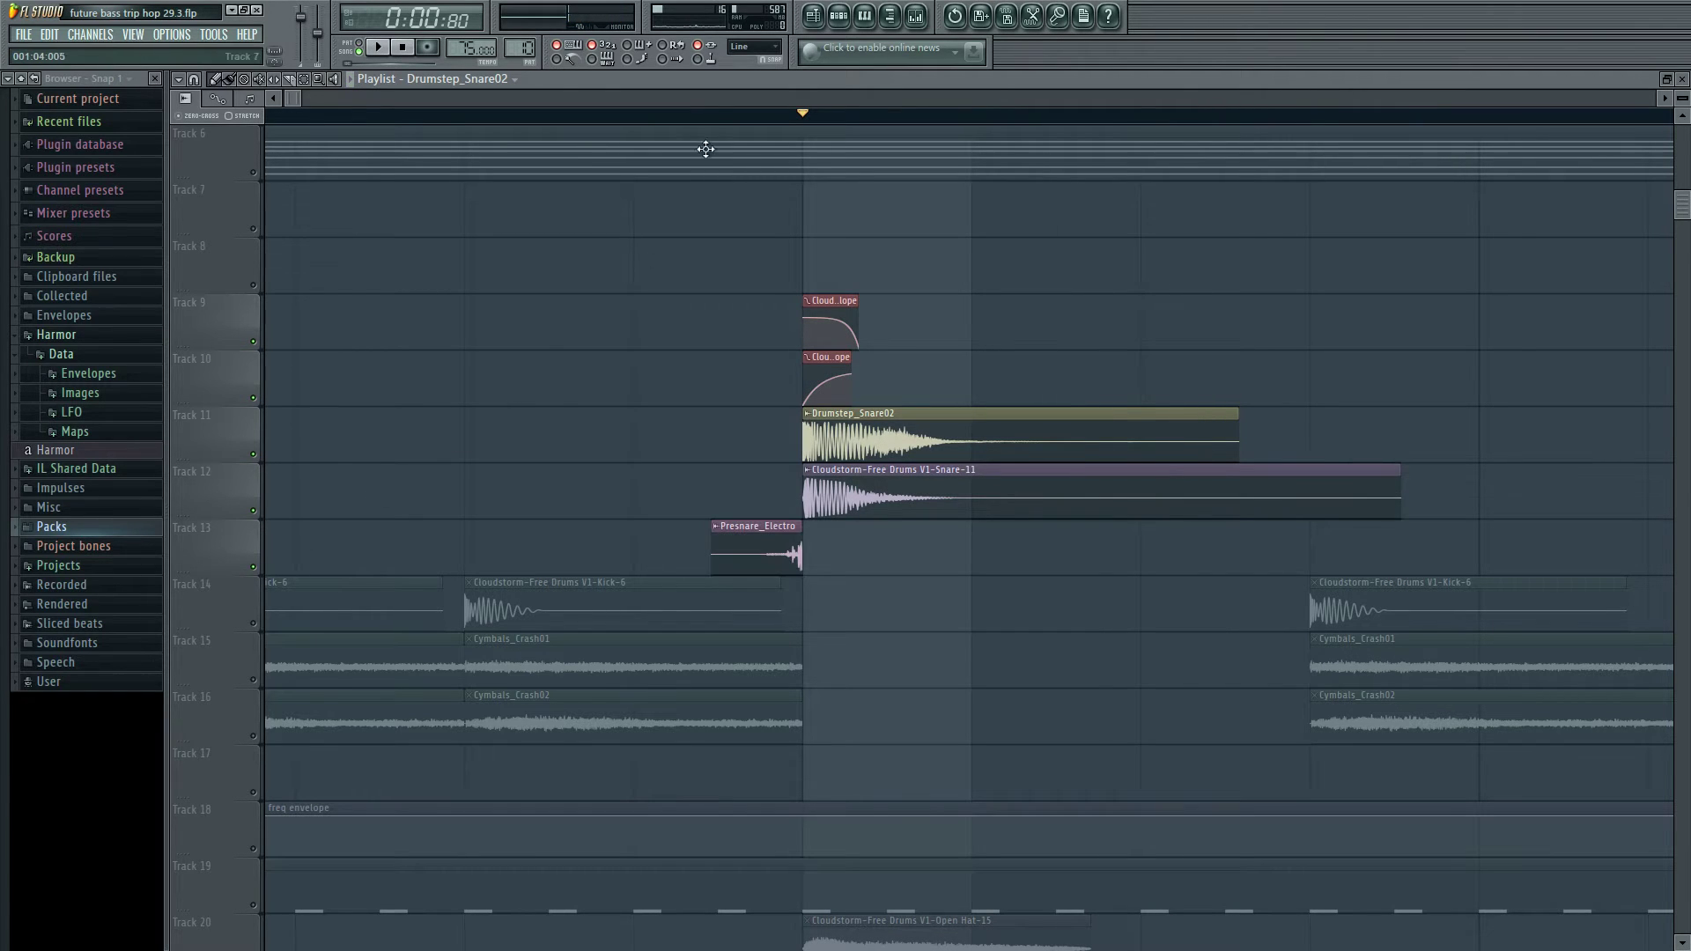
{"action": "left_click", "coordinate": [684, 124]}
{"action": "key", "text": "space"}
{"action": "key", "text": "space"}
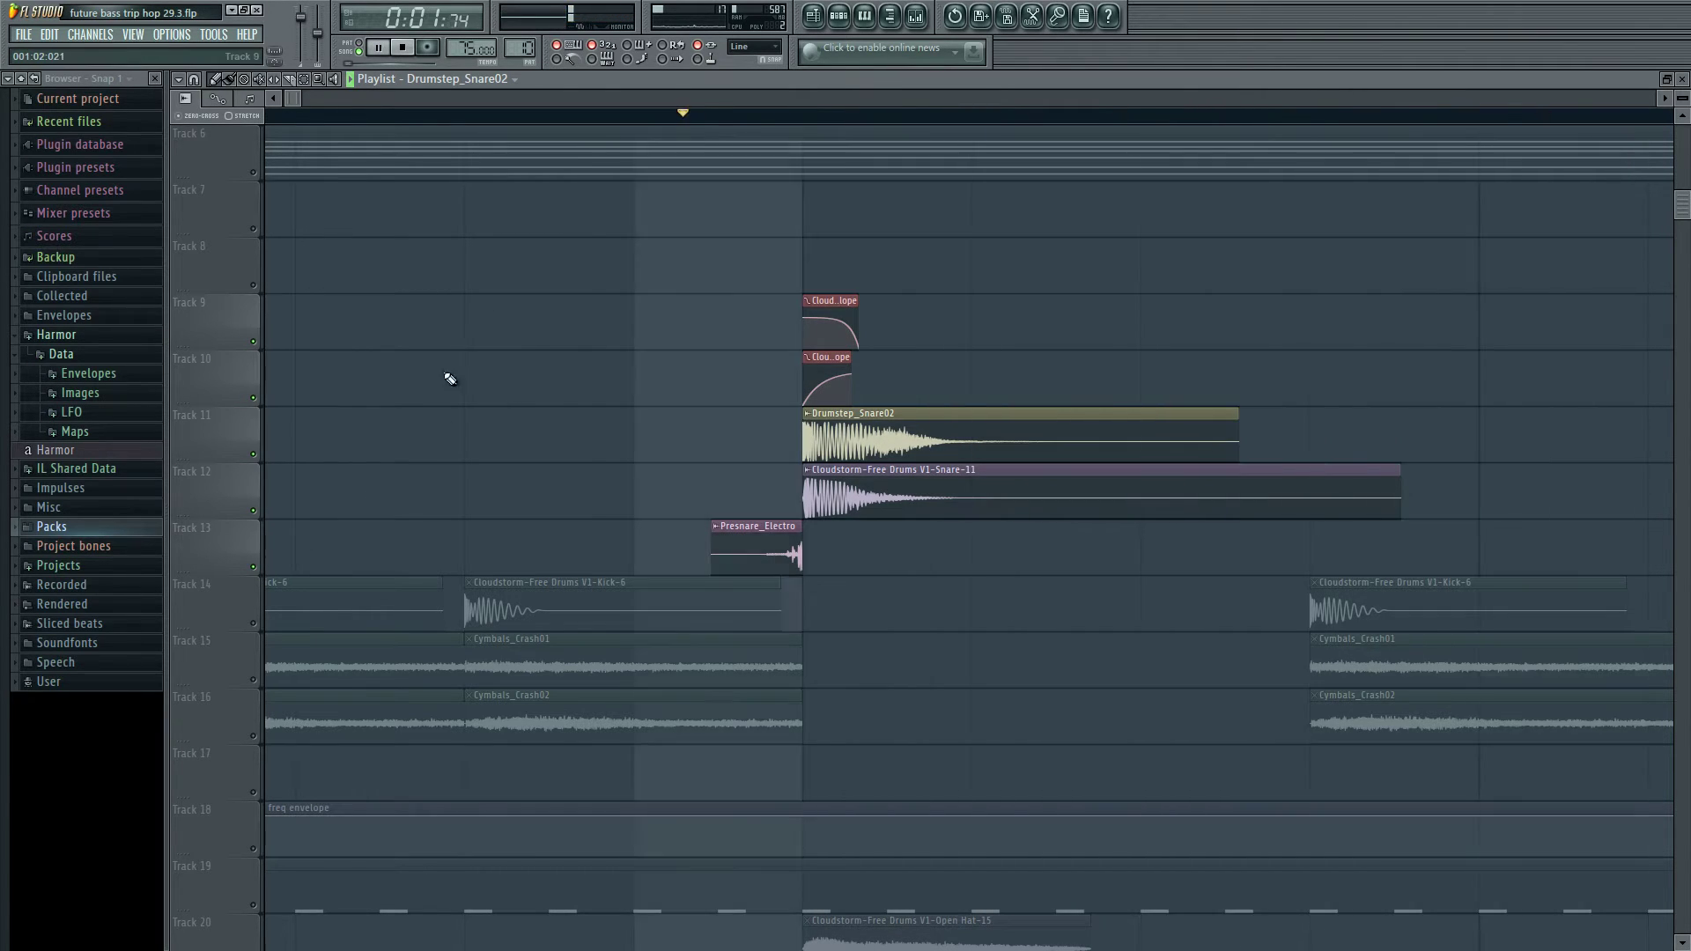
{"action": "scroll", "coordinate": [422, 487], "scroll_direction": "down", "scroll_amount": 1}
{"action": "scroll", "coordinate": [484, 196], "scroll_direction": "down", "scroll_amount": 2}
{"action": "scroll", "coordinate": [332, 196], "scroll_direction": "up", "scroll_amount": 6}
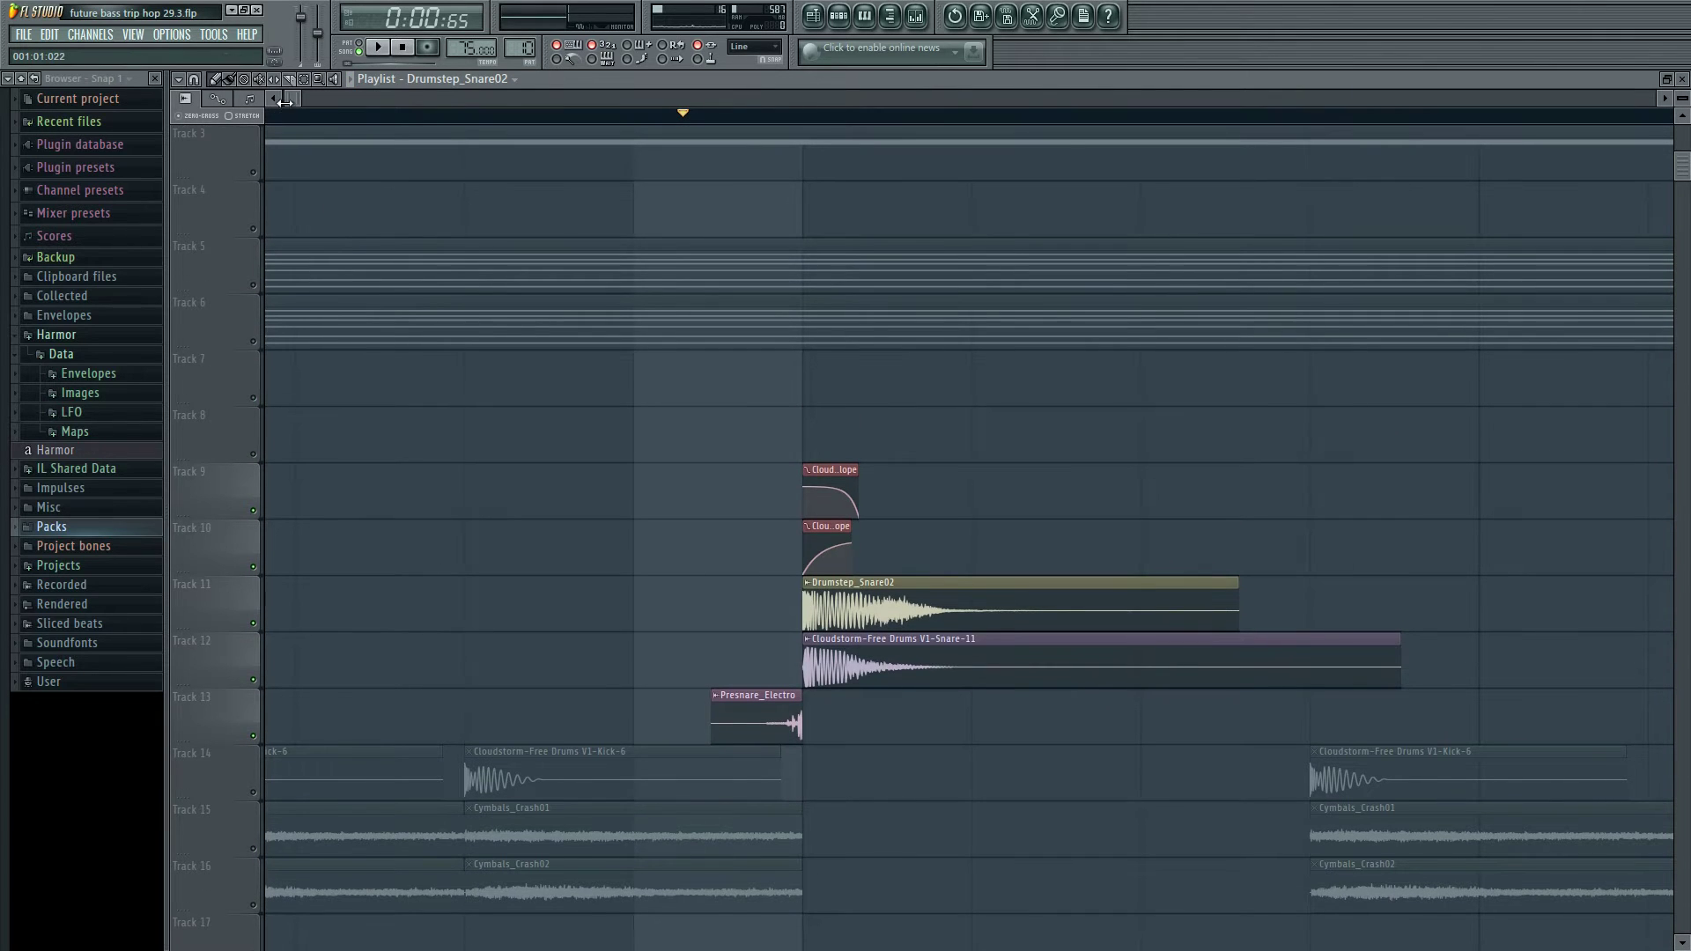
{"action": "scroll", "coordinate": [332, 196], "scroll_direction": "down", "scroll_amount": 1}
{"action": "scroll", "coordinate": [487, 551], "scroll_direction": "down", "scroll_amount": 3}
{"action": "scroll", "coordinate": [563, 443], "scroll_direction": "up", "scroll_amount": 3}
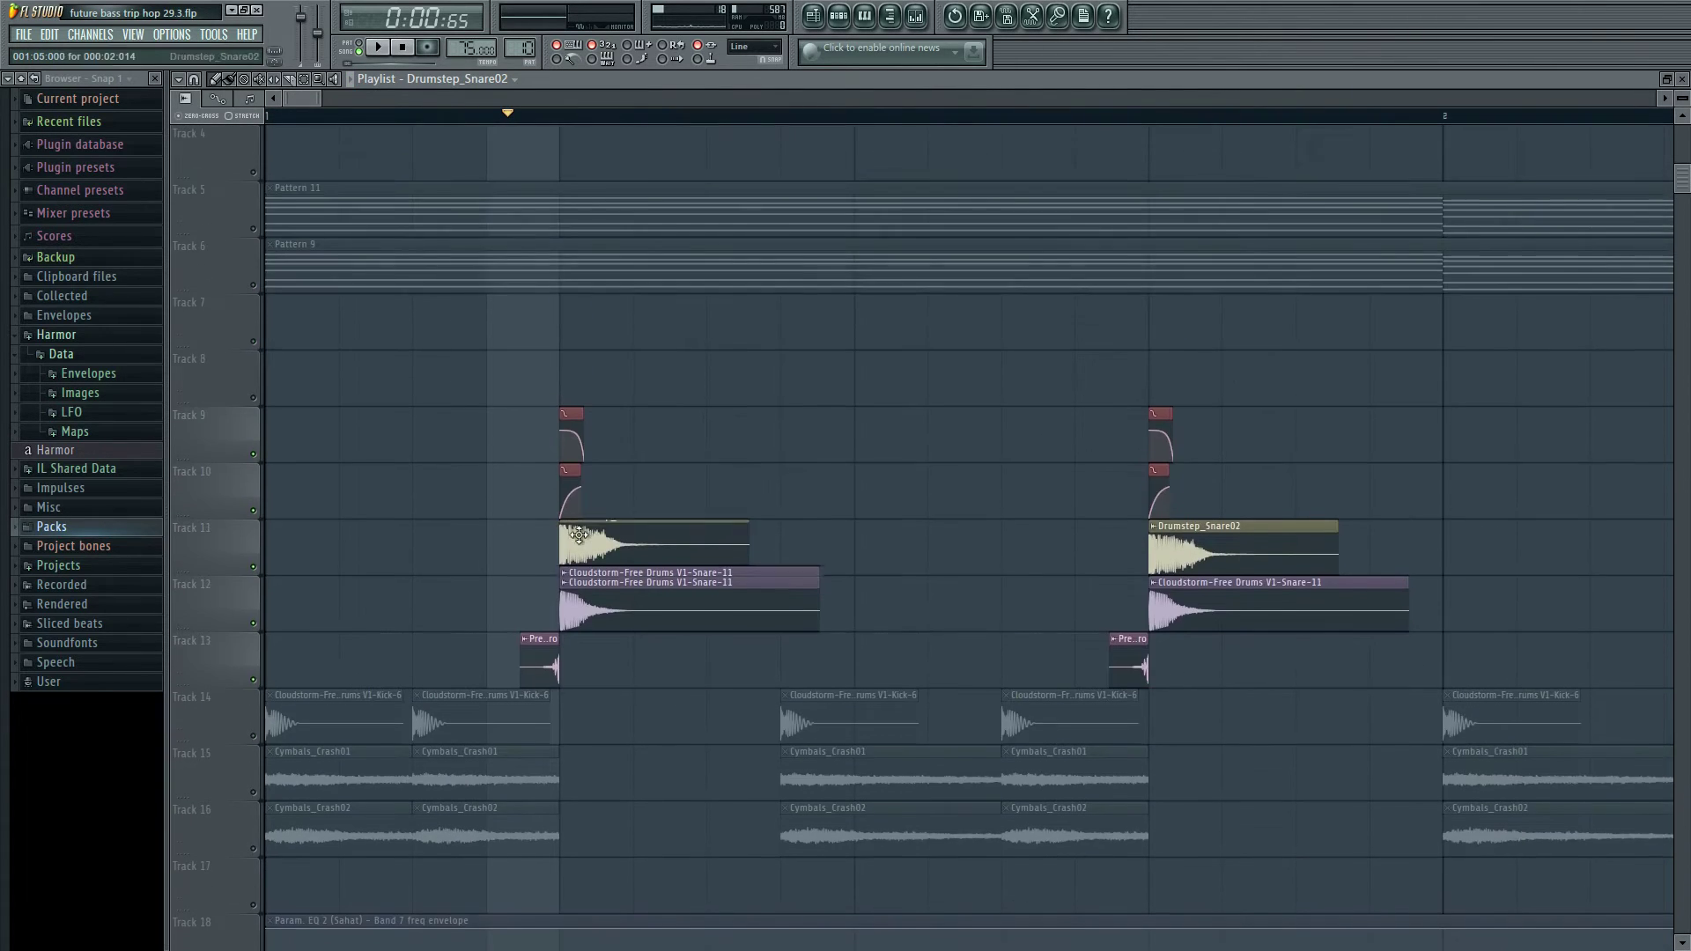
- Open the channel settings of Drumstep_Snare02 and examine the Fruity Parametric EQ 2 curve on its mixer track
{"action": "scroll", "coordinate": [583, 534], "scroll_direction": "down", "scroll_amount": 3}
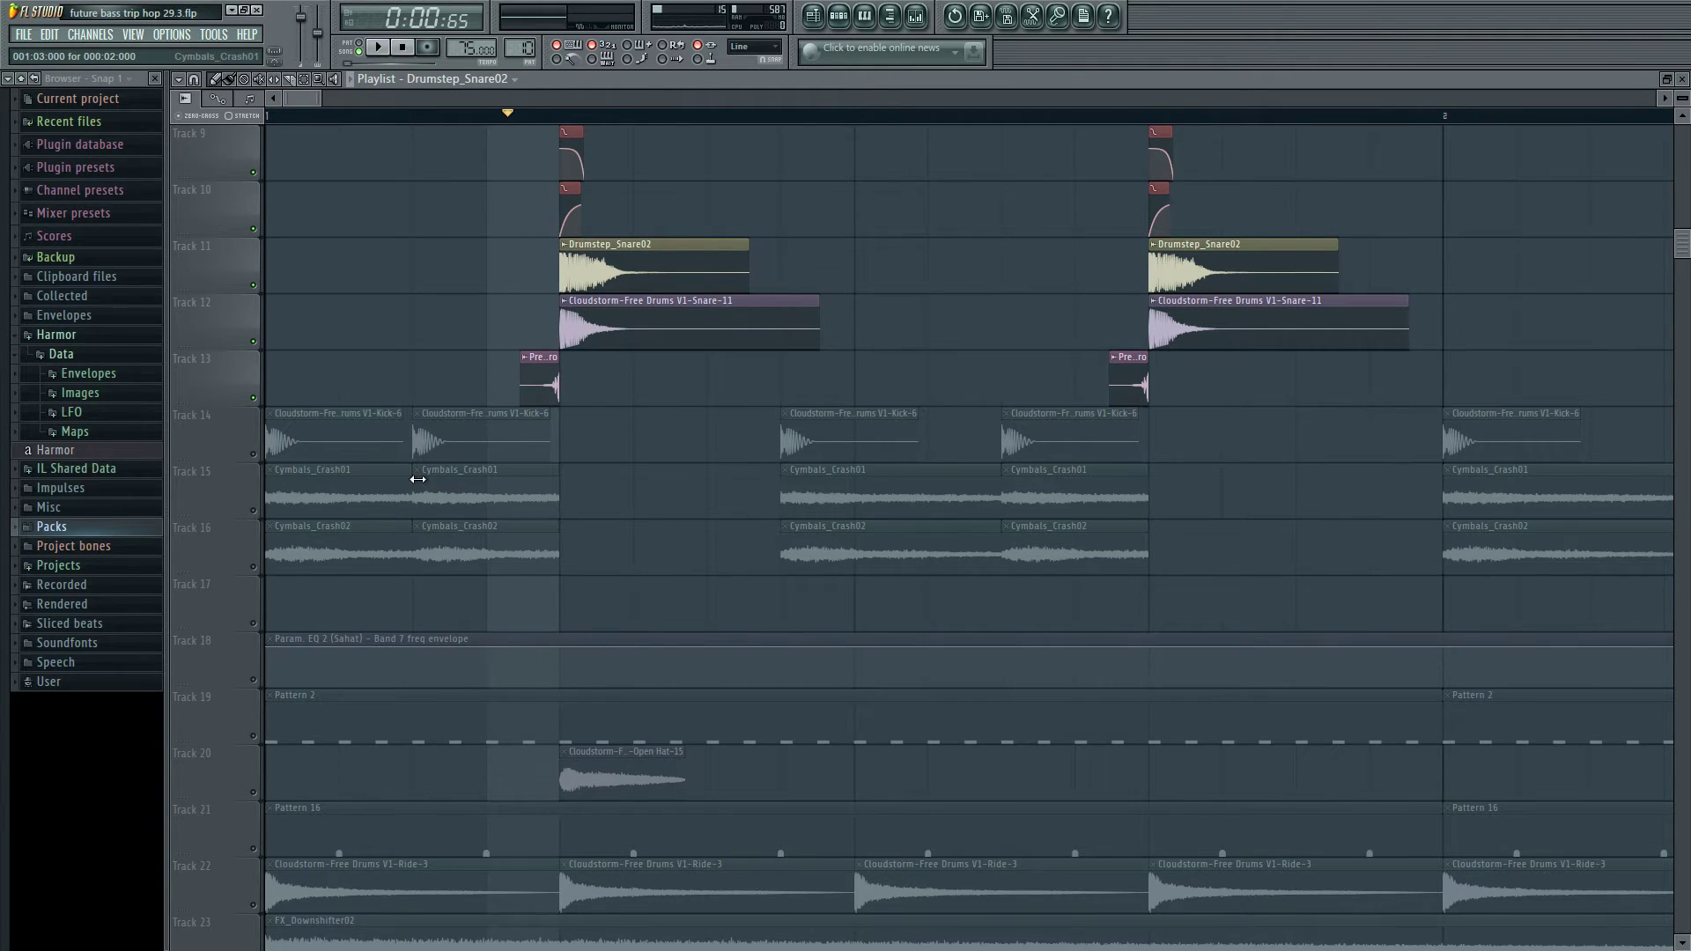
{"action": "scroll", "coordinate": [418, 478], "scroll_direction": "up", "scroll_amount": 2}
{"action": "double_click", "coordinate": [616, 374]}
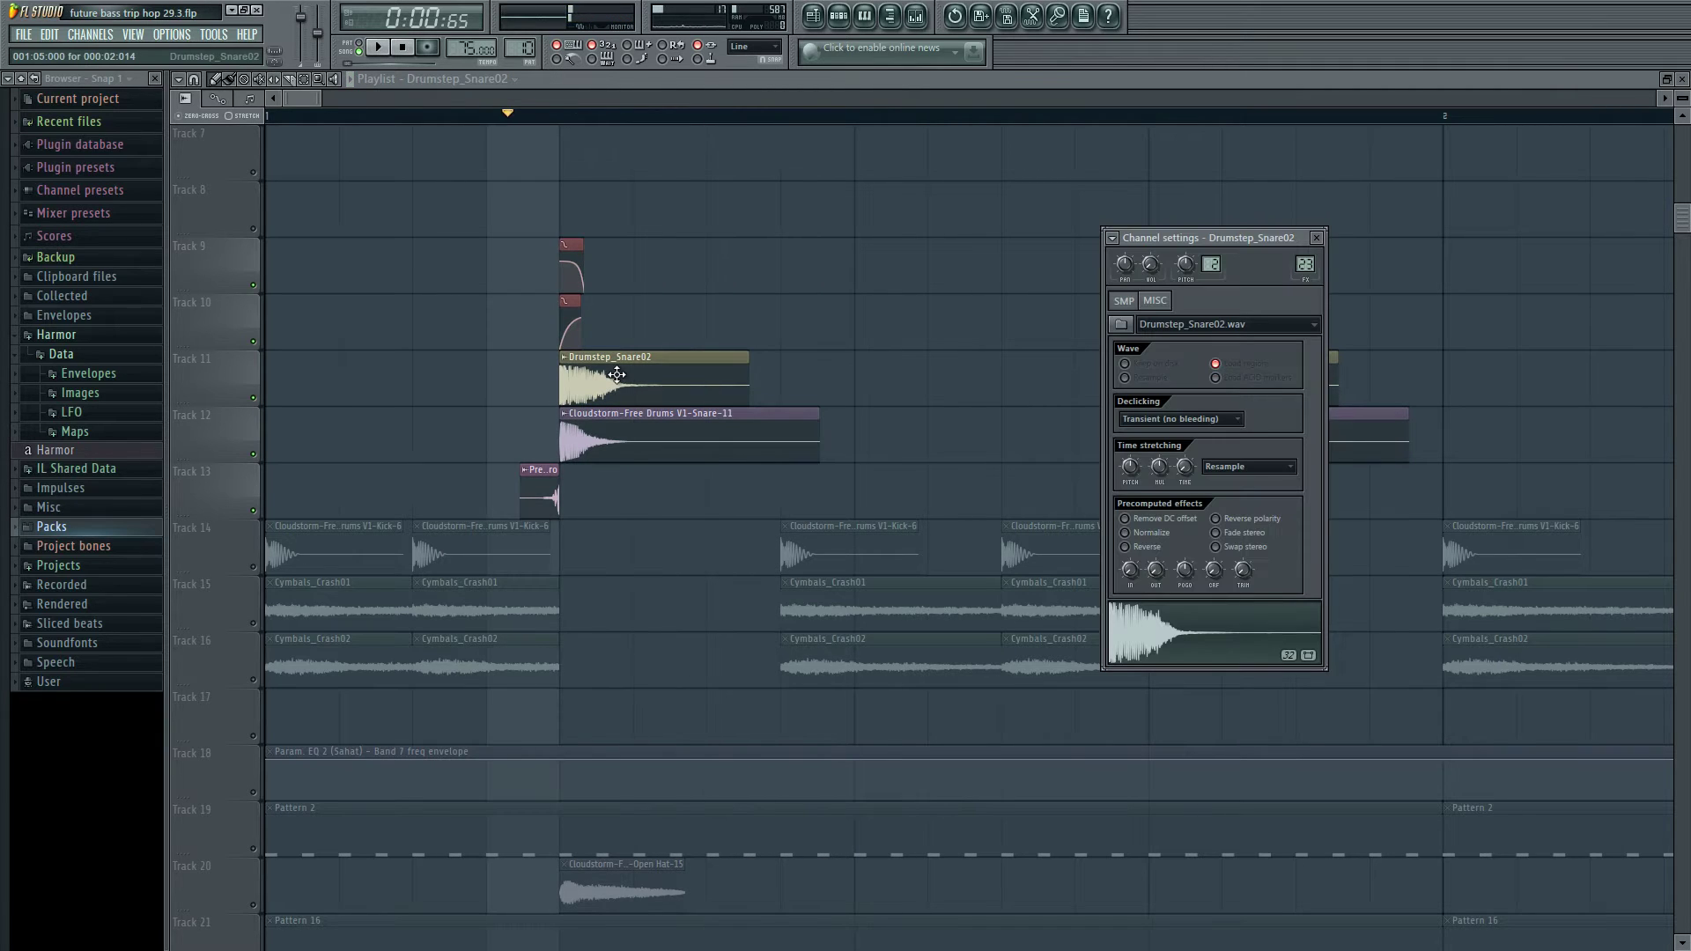
{"action": "left_click", "coordinate": [574, 117]}
{"action": "key", "text": "F9"}
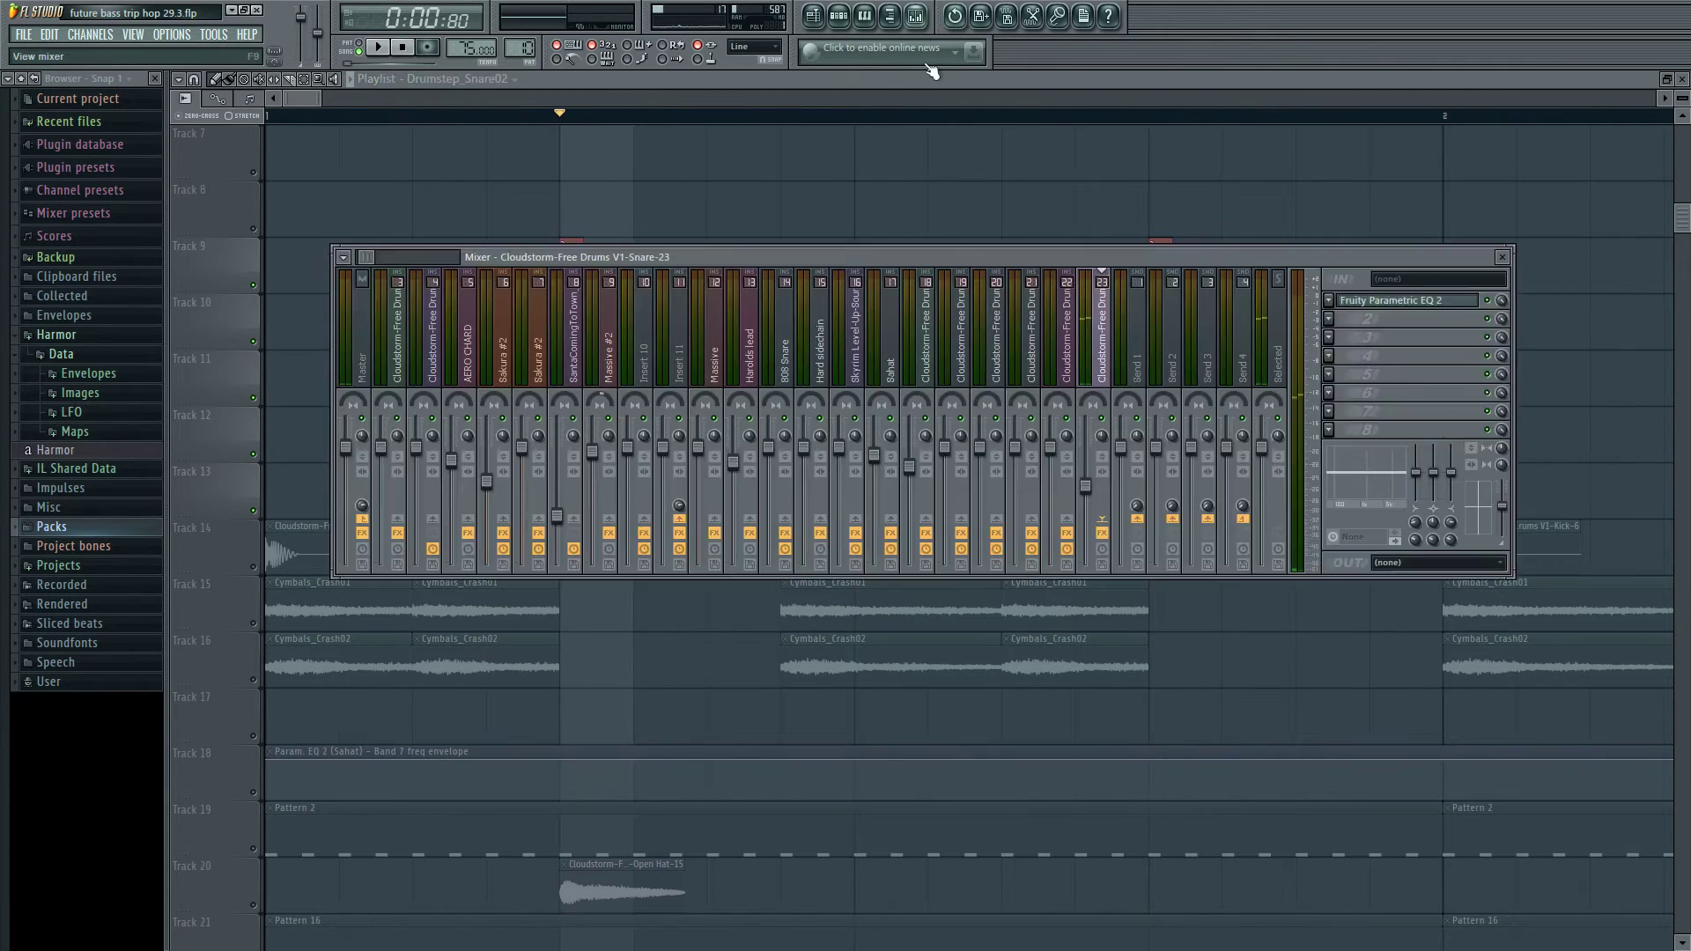
{"action": "left_click", "coordinate": [1376, 302]}
{"action": "left_click_drag", "start_coordinate": [502, 209], "coordinate": [856, 180]}
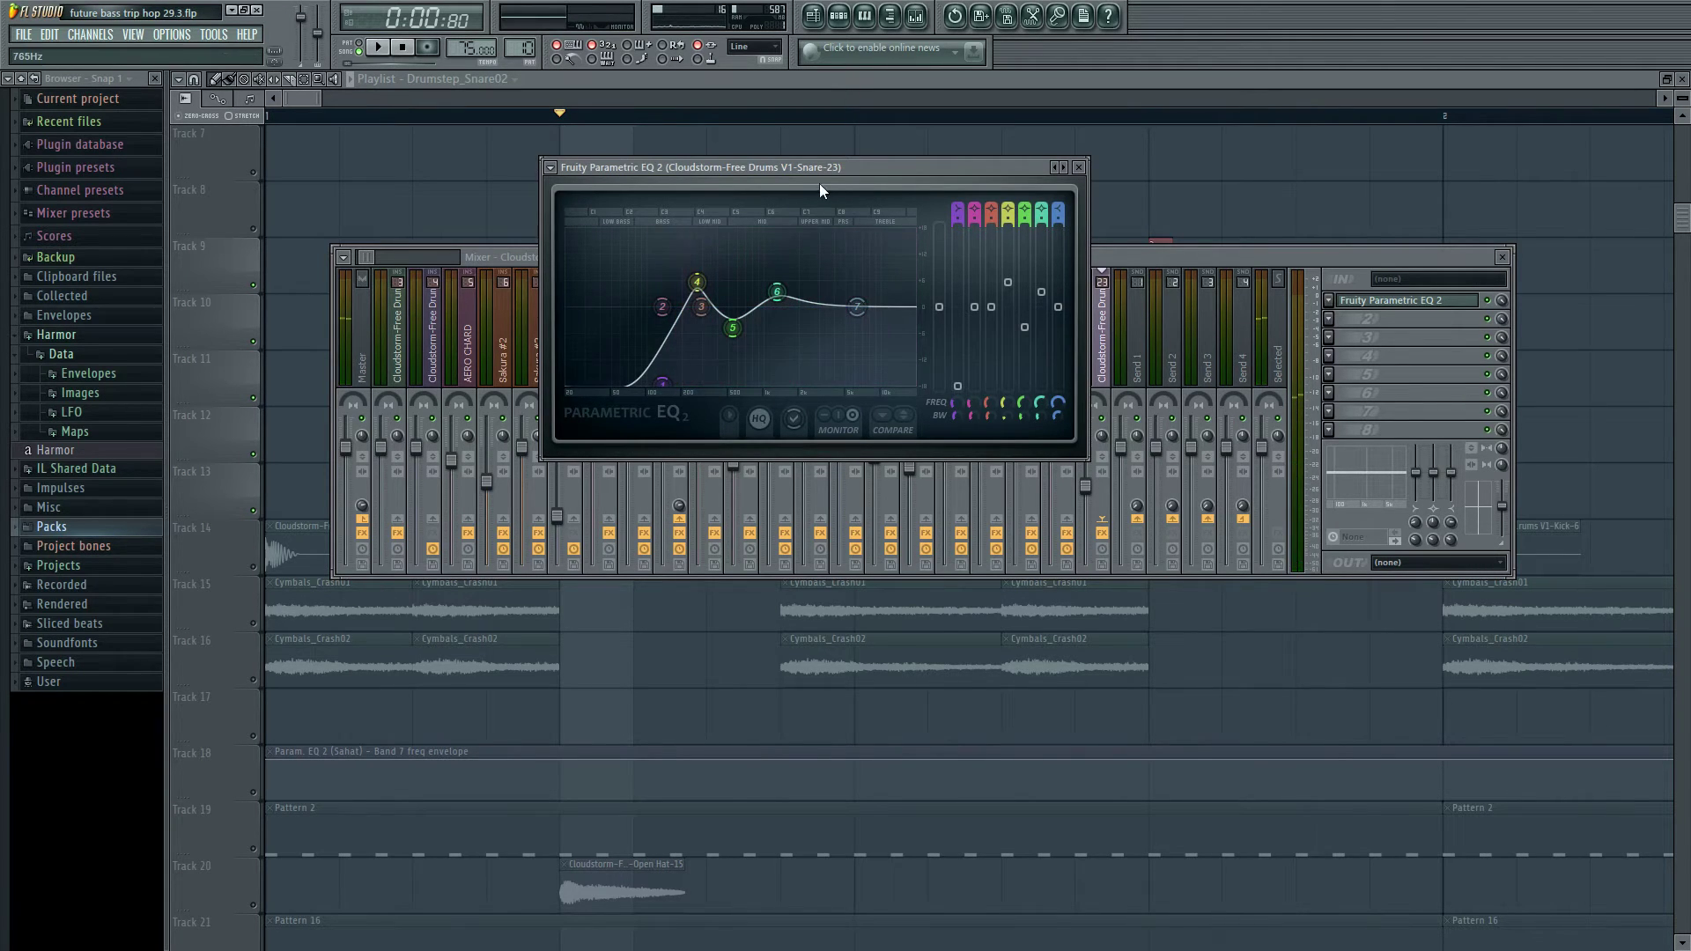
{"action": "left_click_drag", "start_coordinate": [854, 172], "coordinate": [868, 916]}
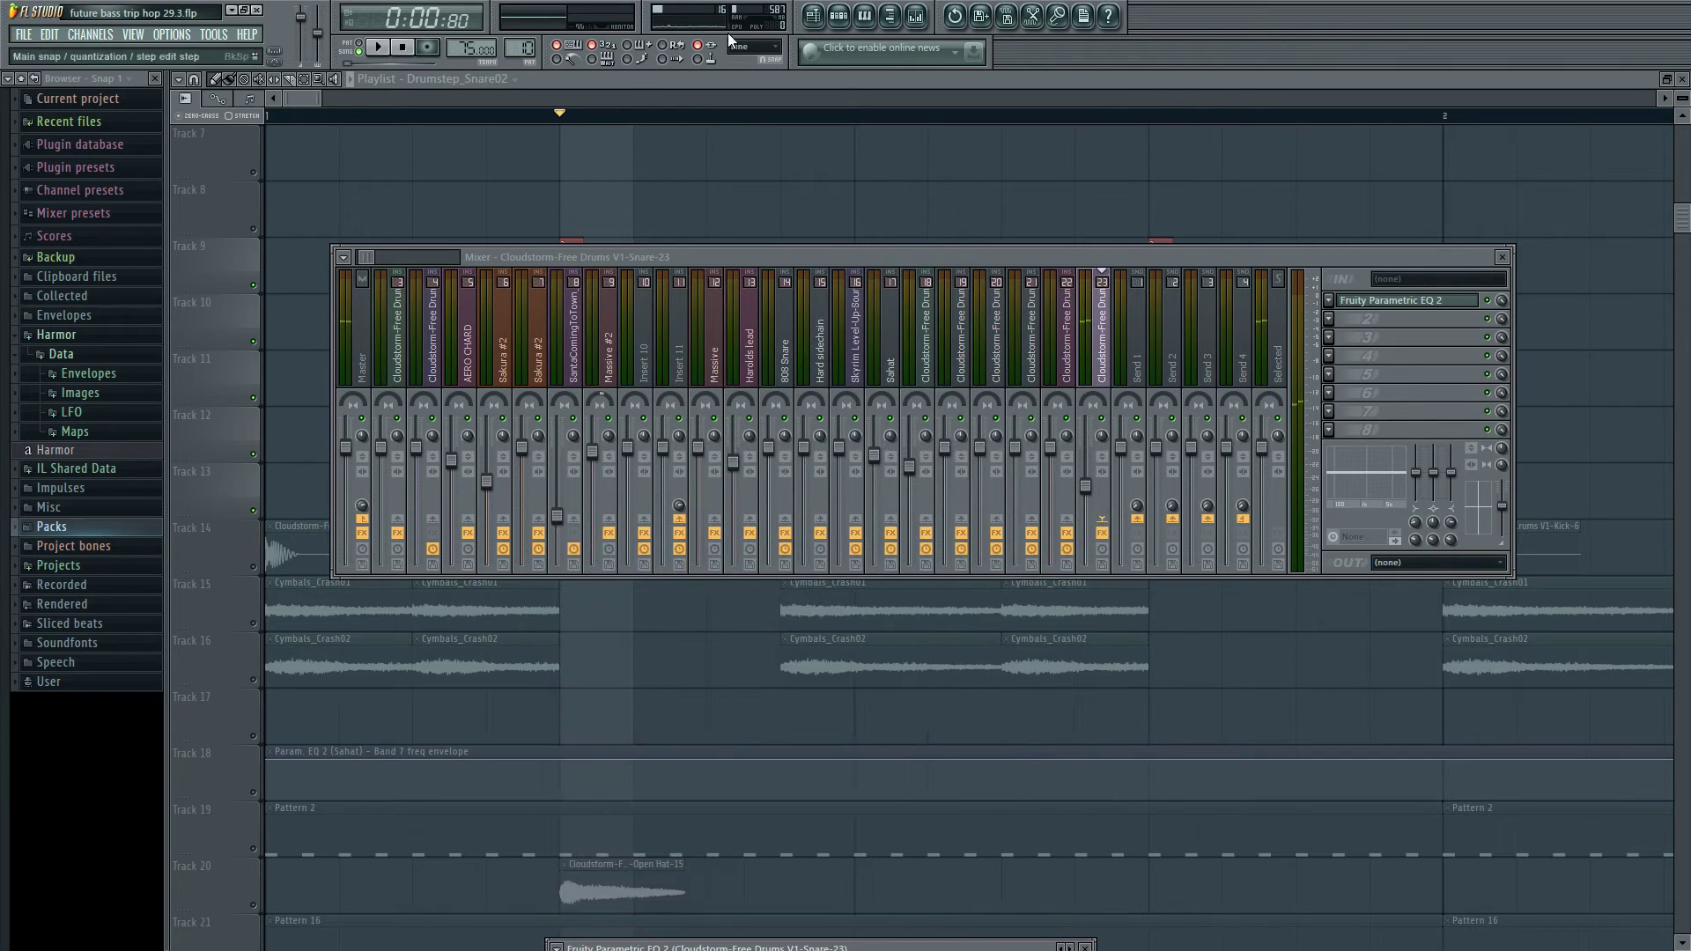
{"action": "left_click", "coordinate": [312, 93]}
- Open the Cloudstorm Snare-11 clip's mixer track and inspect its Fruity Parametric EQ 2 and Fruity Compressor settings
{"action": "double_click", "coordinate": [614, 447]}
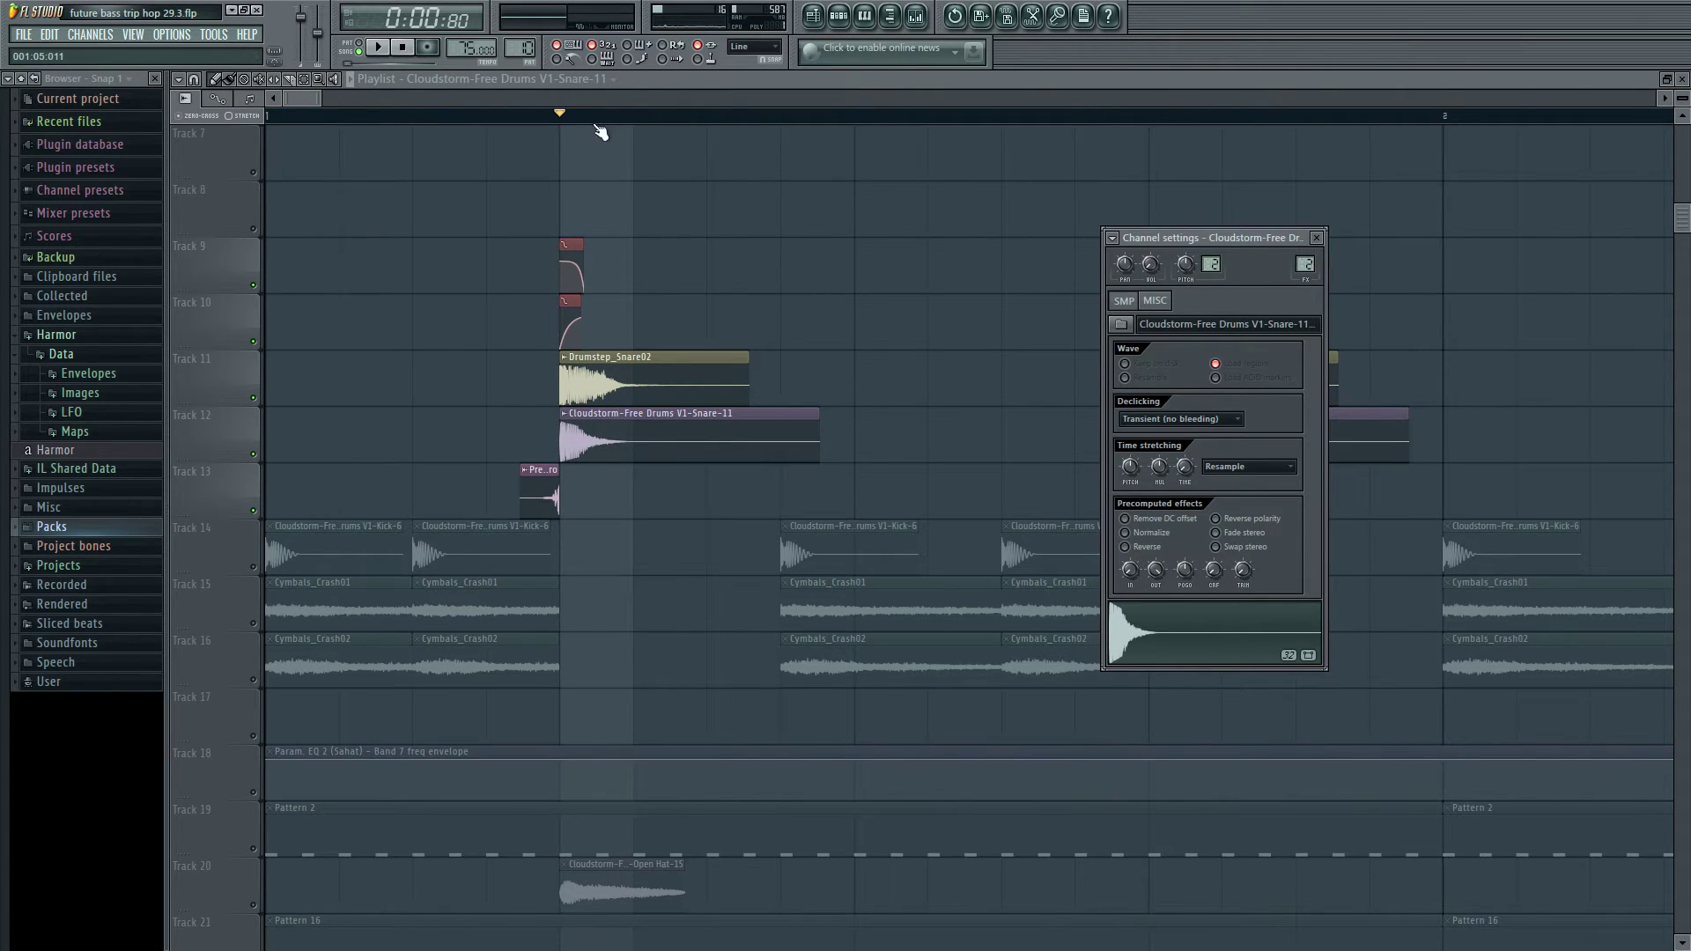
{"action": "left_click", "coordinate": [640, 122]}
{"action": "left_click", "coordinate": [917, 18]}
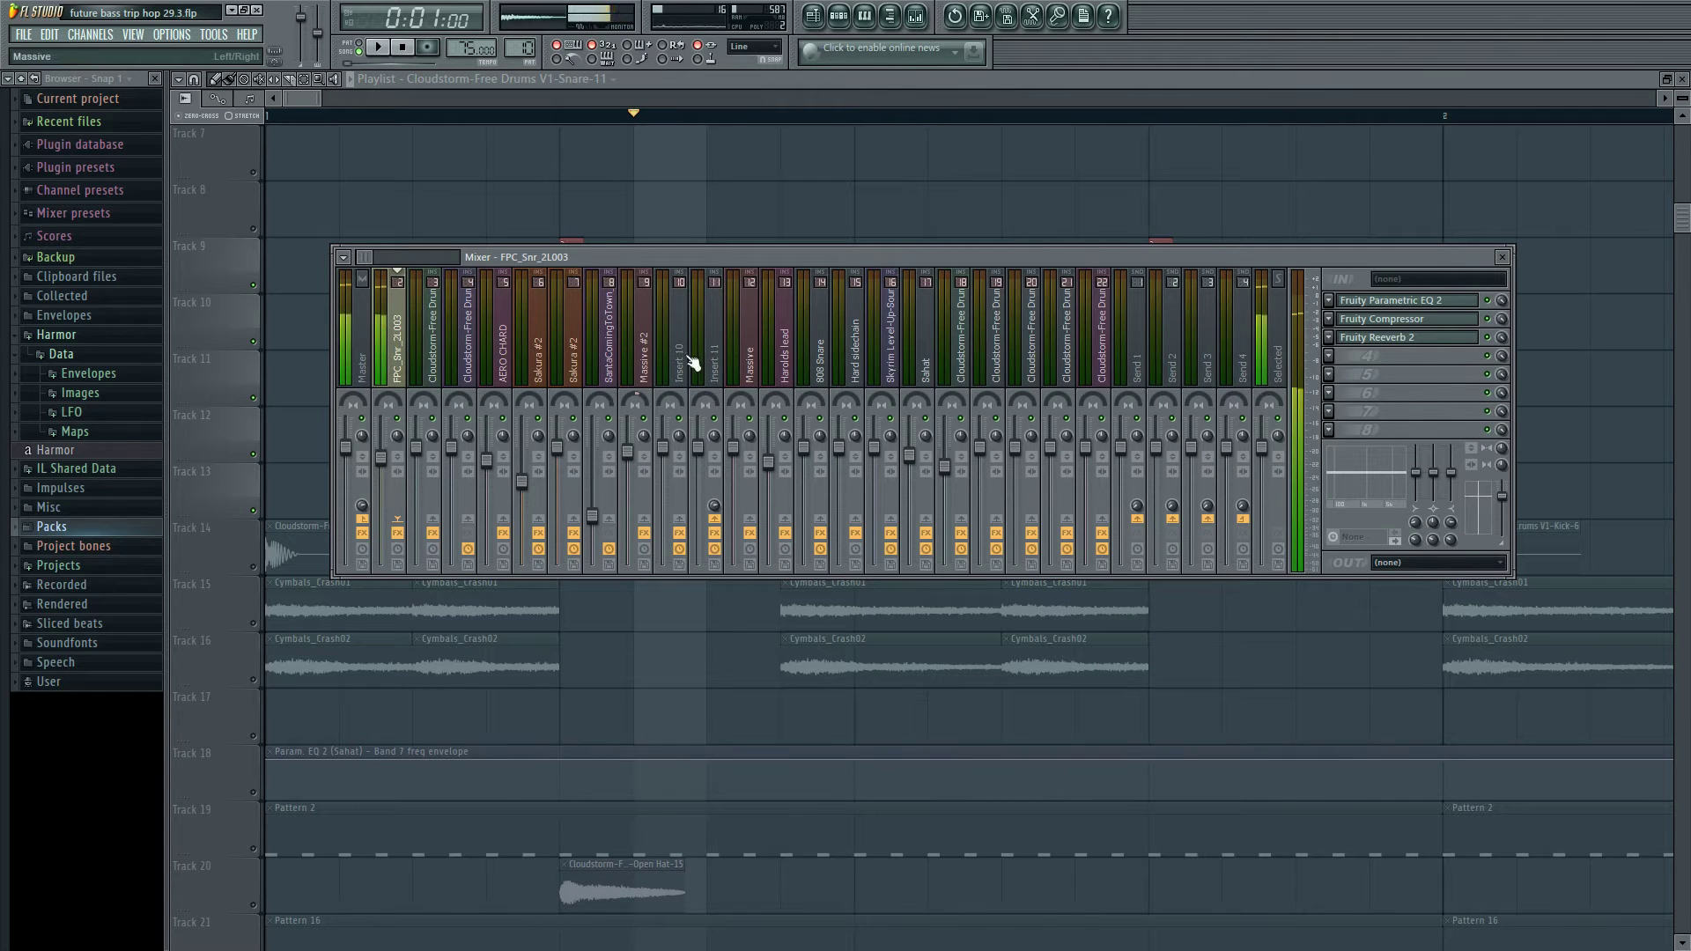
{"action": "left_click", "coordinate": [1384, 303]}
{"action": "left_click_drag", "start_coordinate": [537, 231], "coordinate": [935, 160]}
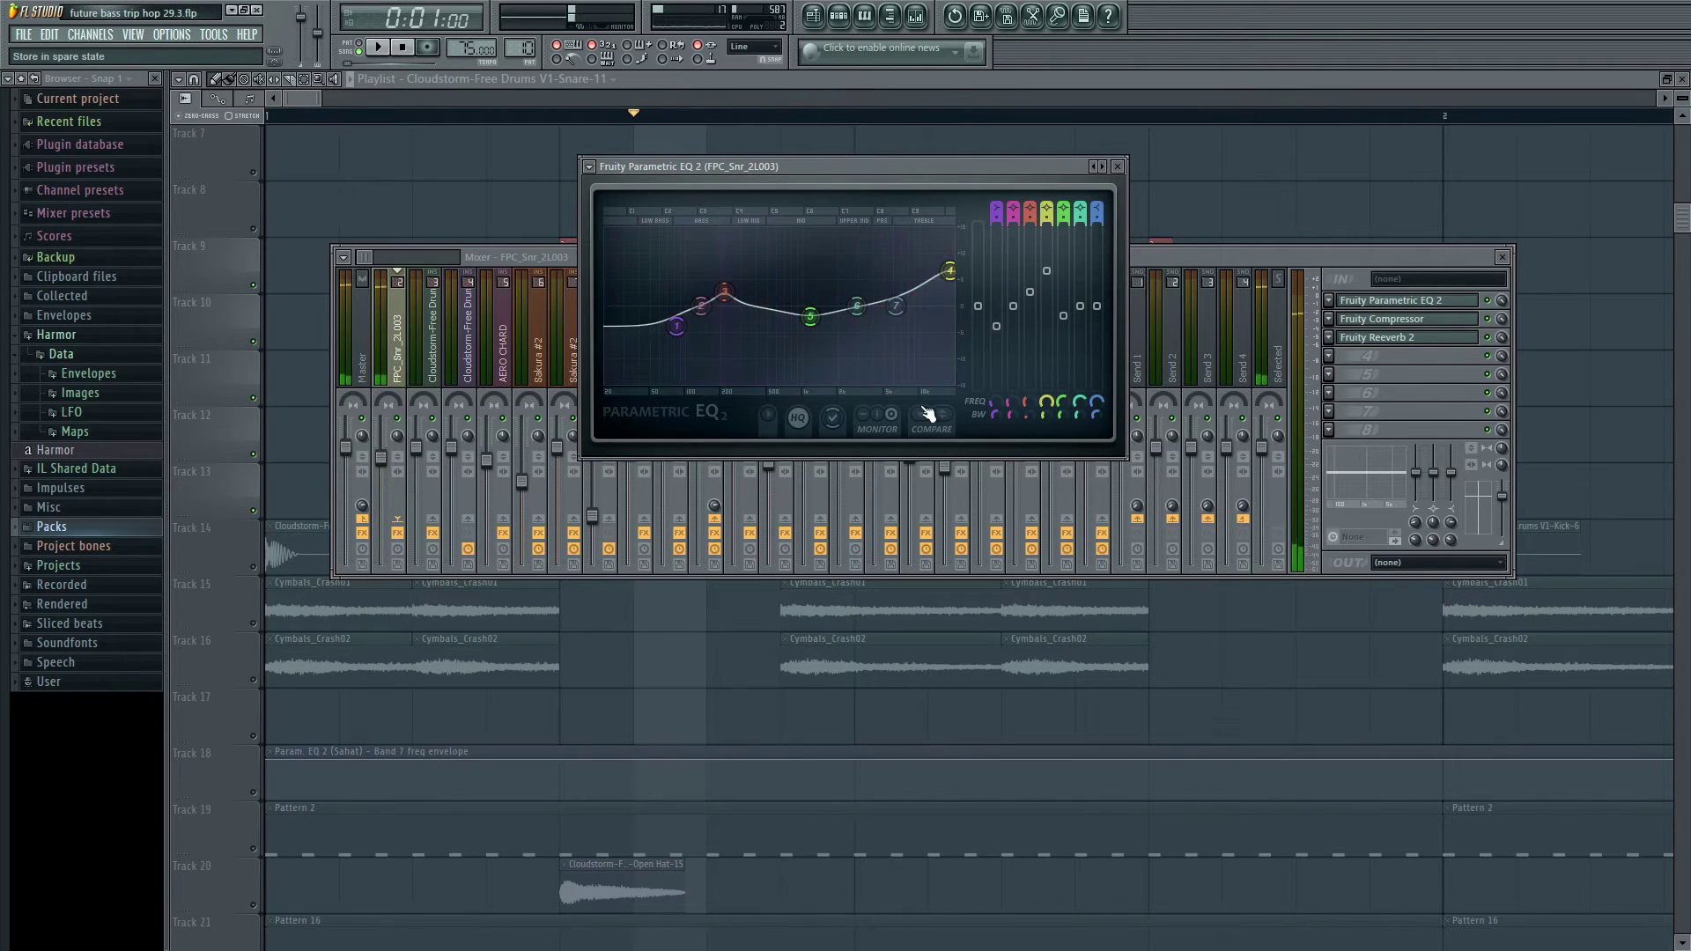
{"action": "left_click", "coordinate": [1385, 323]}
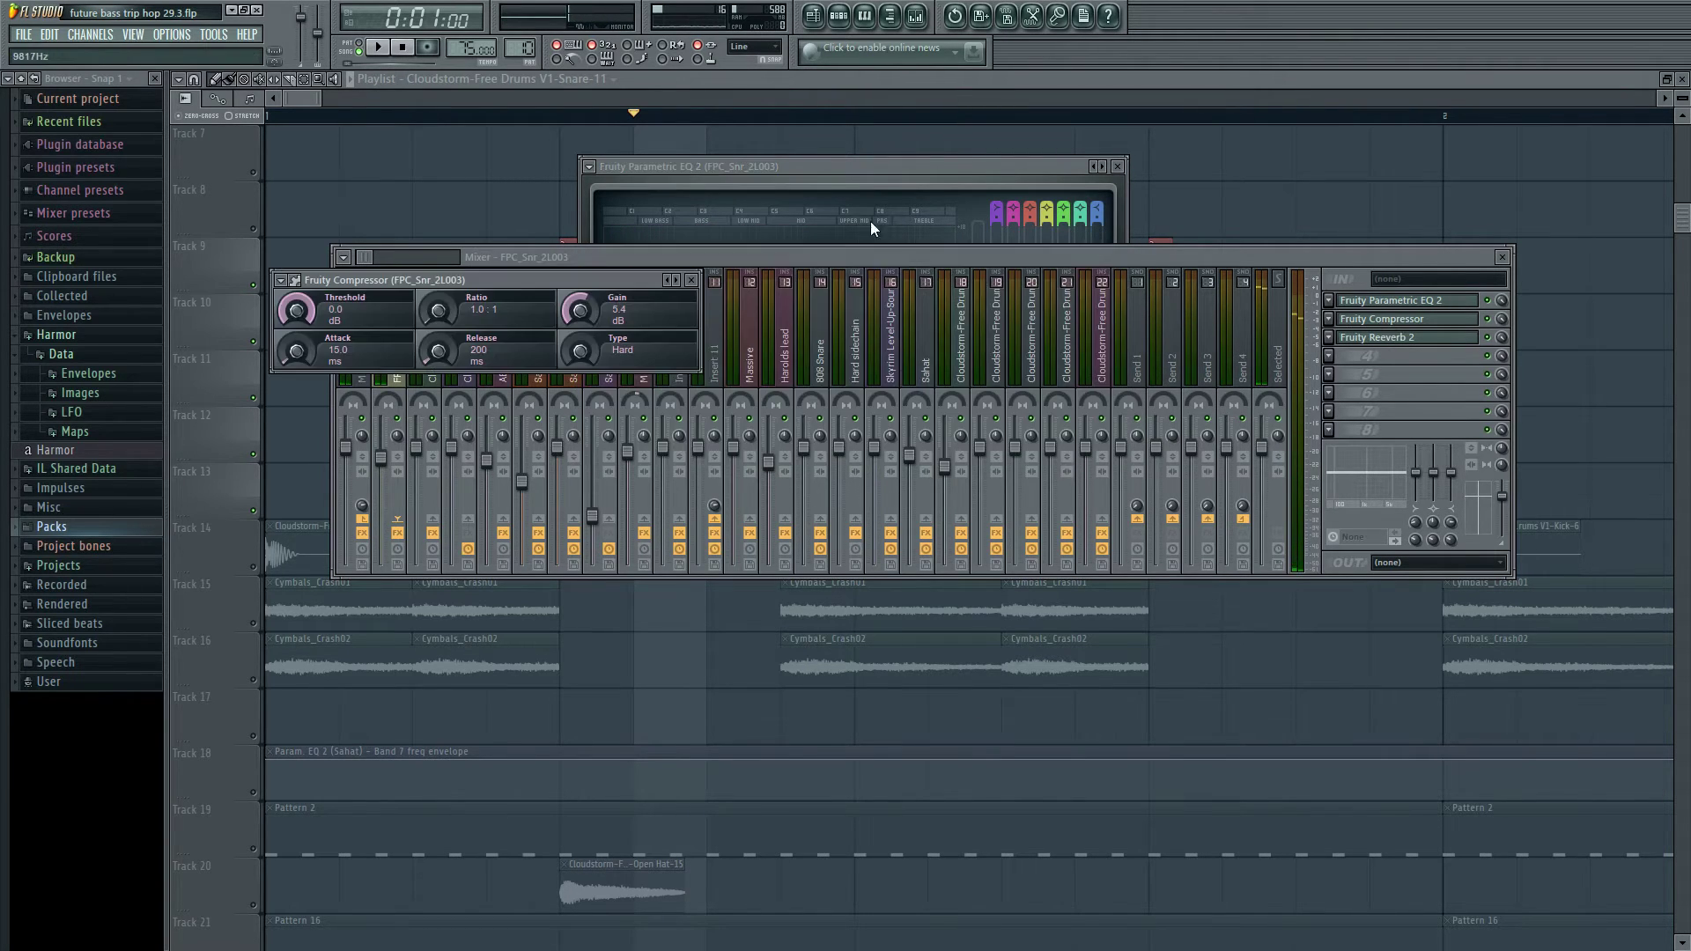
{"action": "left_click", "coordinate": [1207, 335]}
- Open Fruity Reeverb 2 on the snare's mixer track, audition the snare around its low cut control, and close the plugin windows
{"action": "left_click", "coordinate": [1383, 338]}
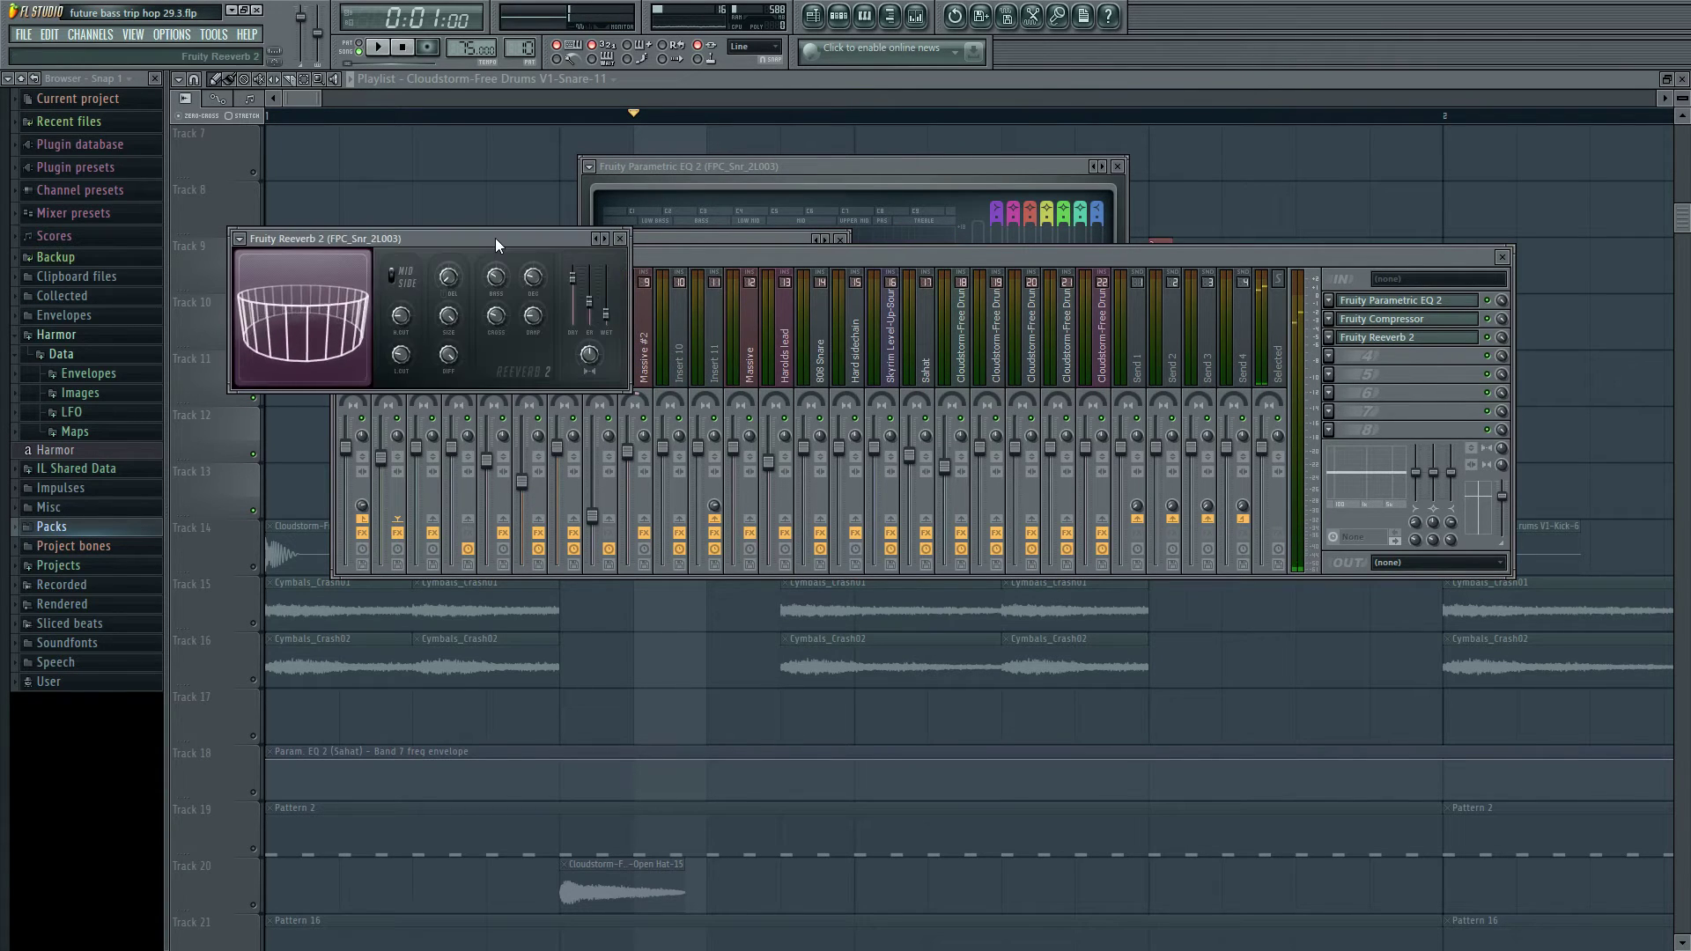
{"action": "left_click_drag", "start_coordinate": [494, 237], "coordinate": [1020, 213]}
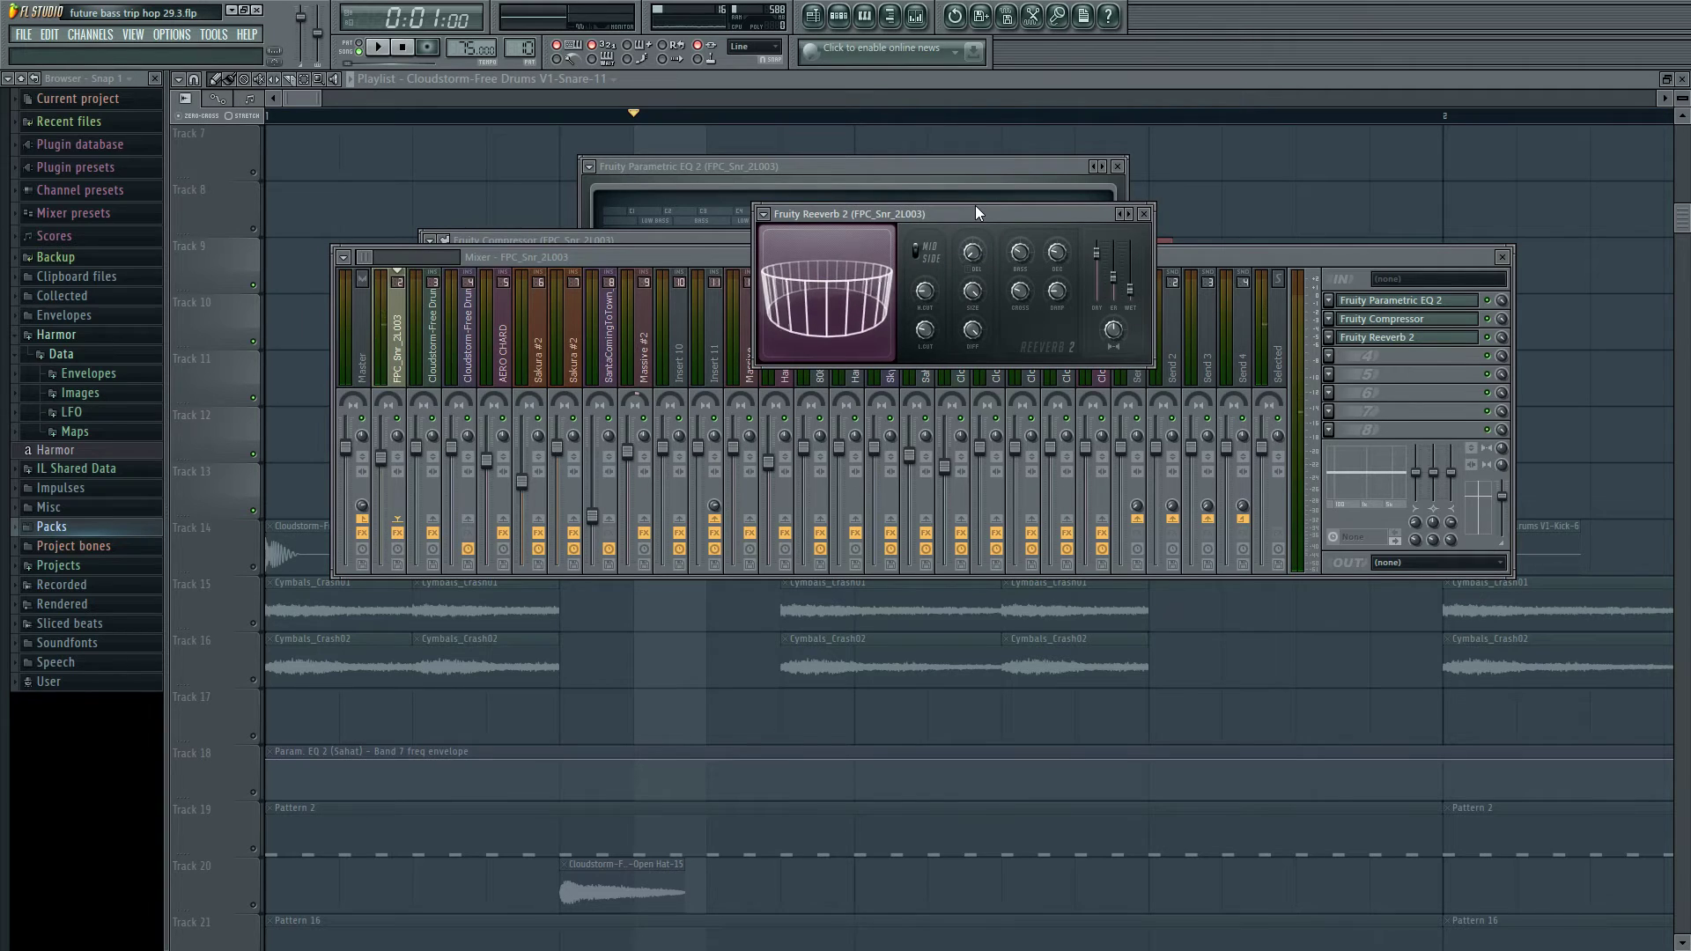
{"action": "key", "text": "z"}
{"action": "left_click_drag", "start_coordinate": [975, 209], "coordinate": [914, 266]}
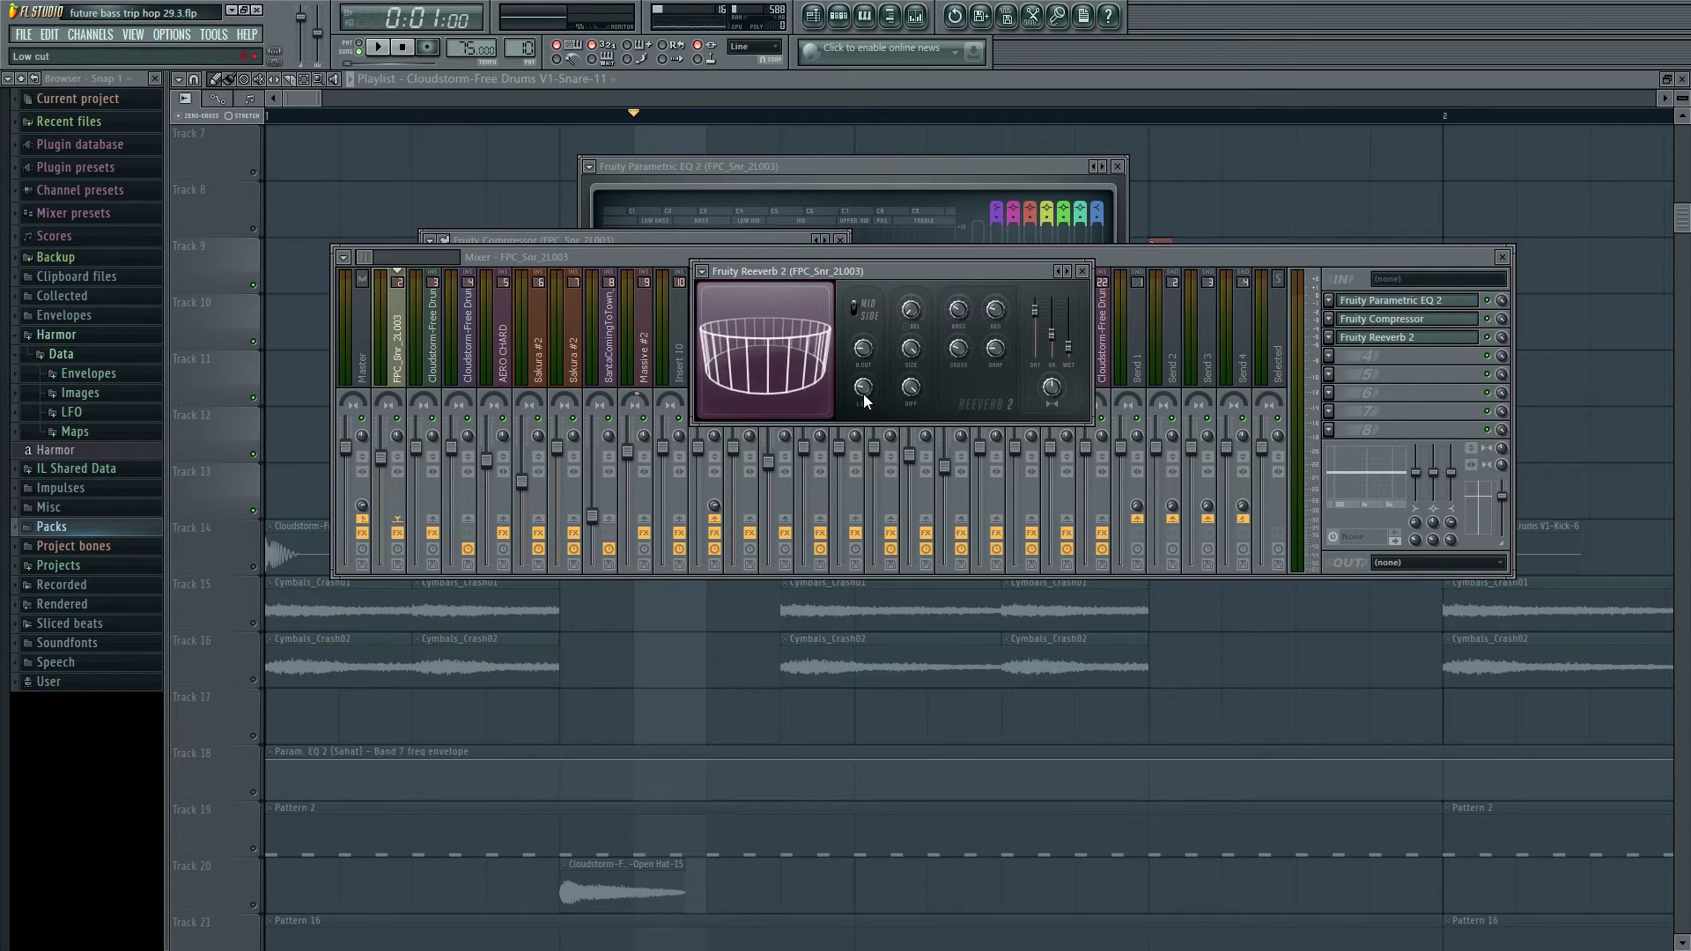
{"action": "key", "text": "q"}
{"action": "key", "text": "q"}
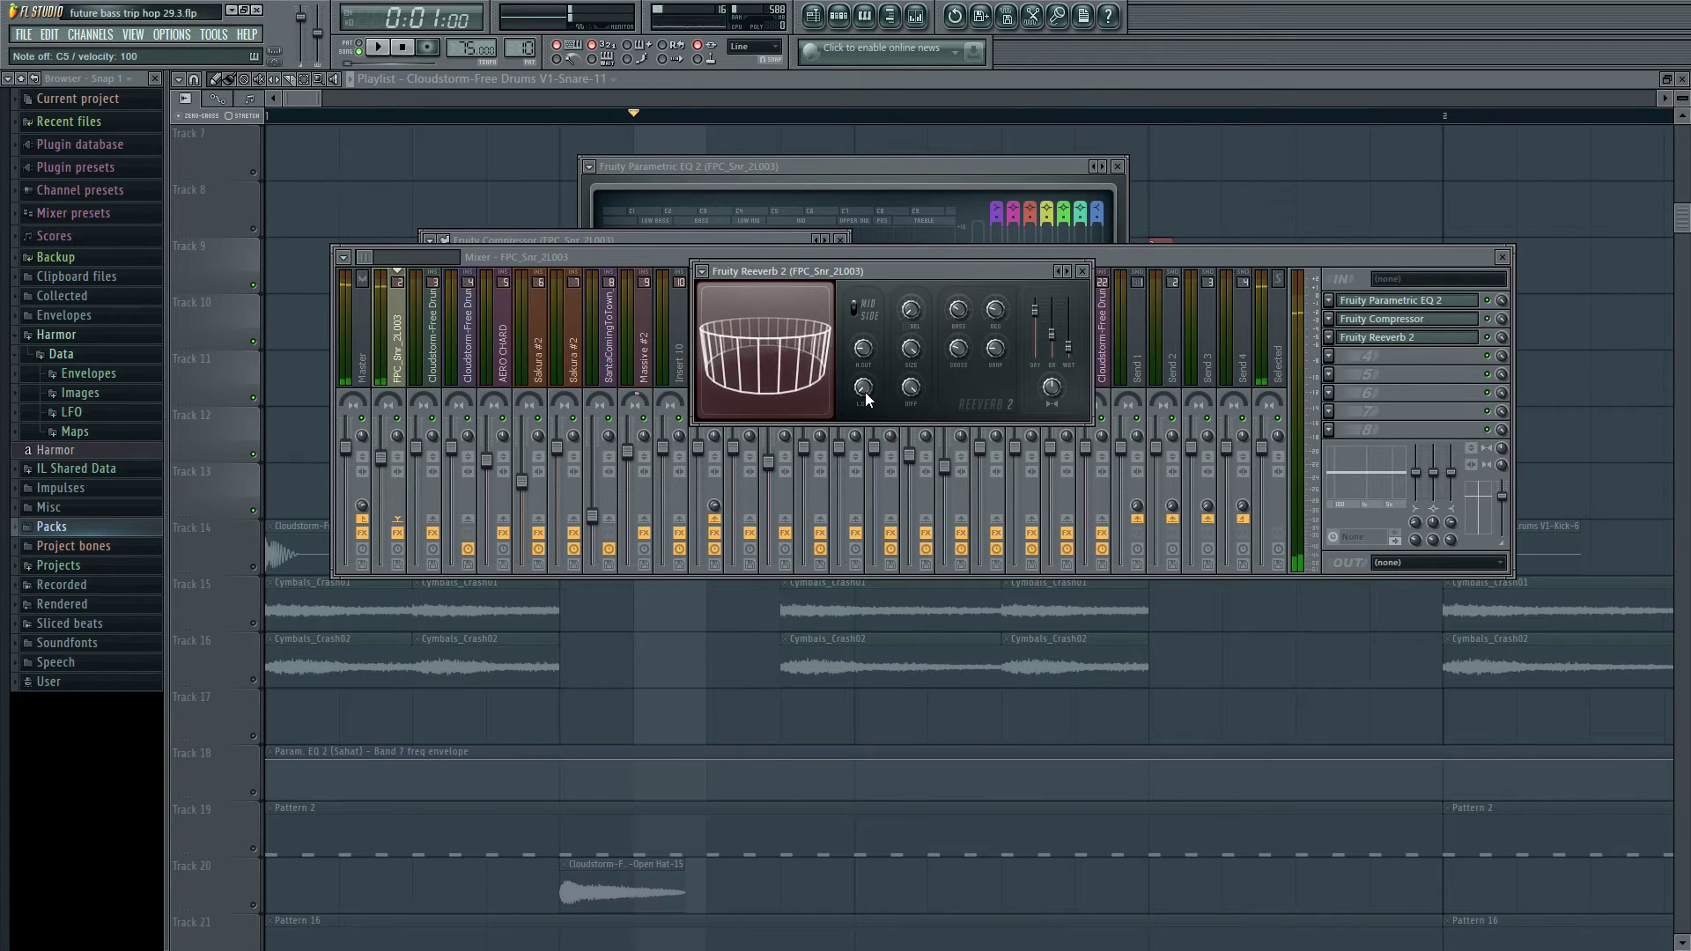
{"action": "mouse_move", "coordinate": [865, 393]}
{"action": "left_mouse_down"}
{"action": "mouse_move", "coordinate": [865, 361]}
{"action": "mouse_move", "coordinate": [864, 385]}
{"action": "left_mouse_up"}
{"action": "key", "text": "q"}
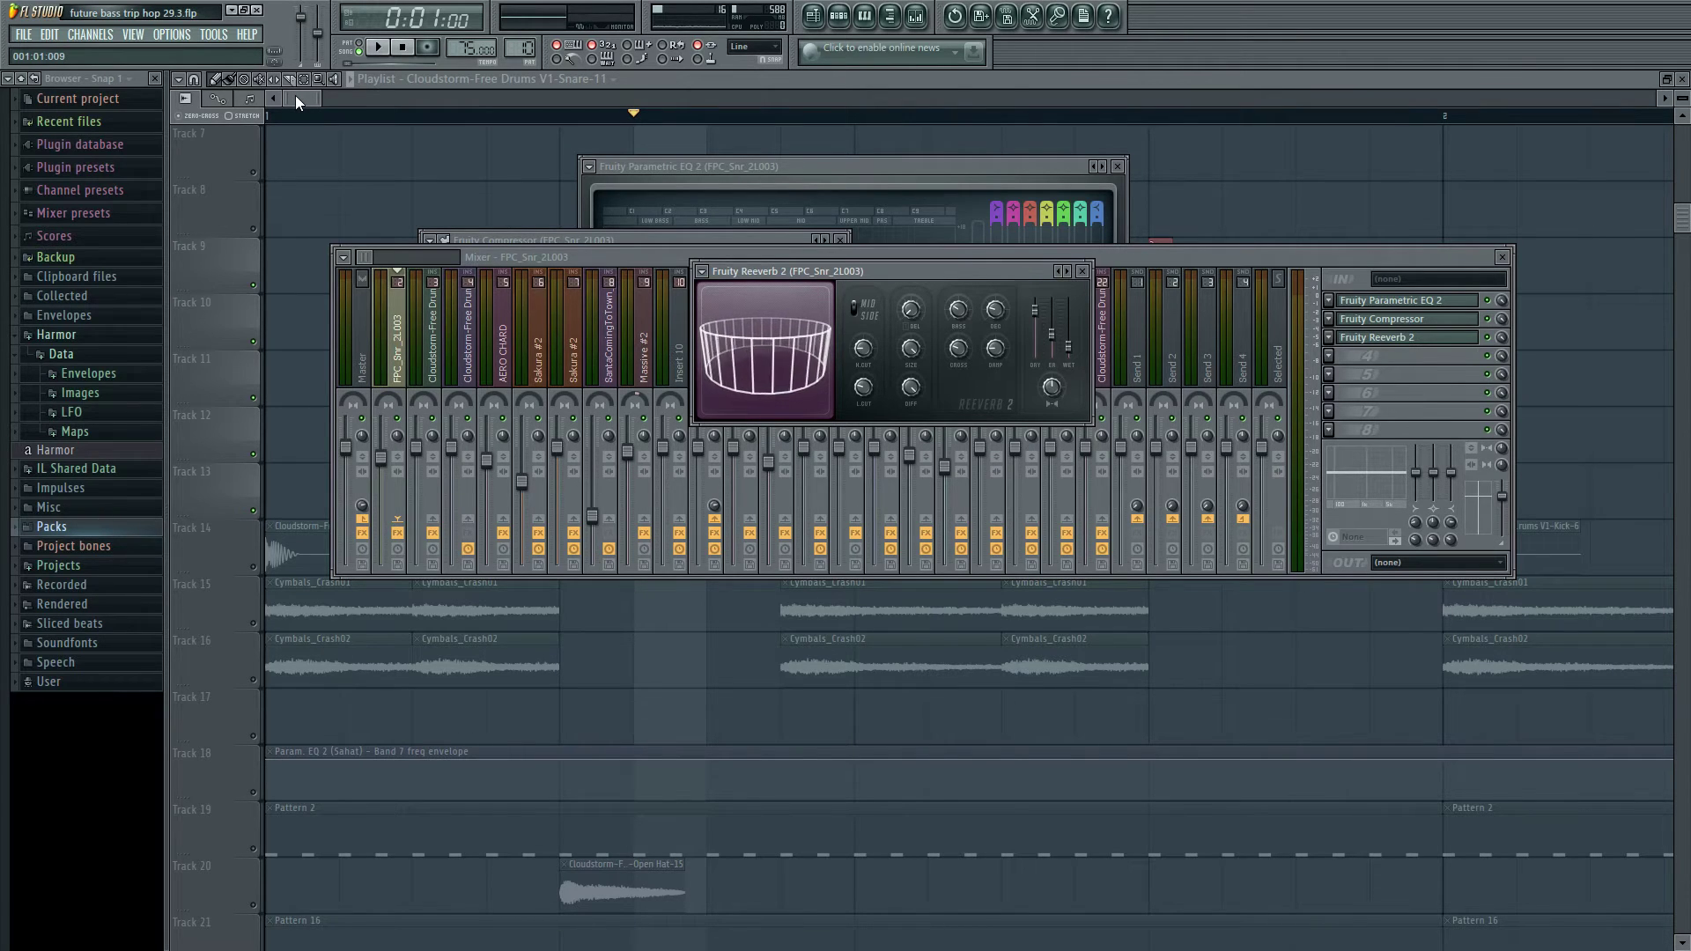
{"action": "key", "text": "F12"}
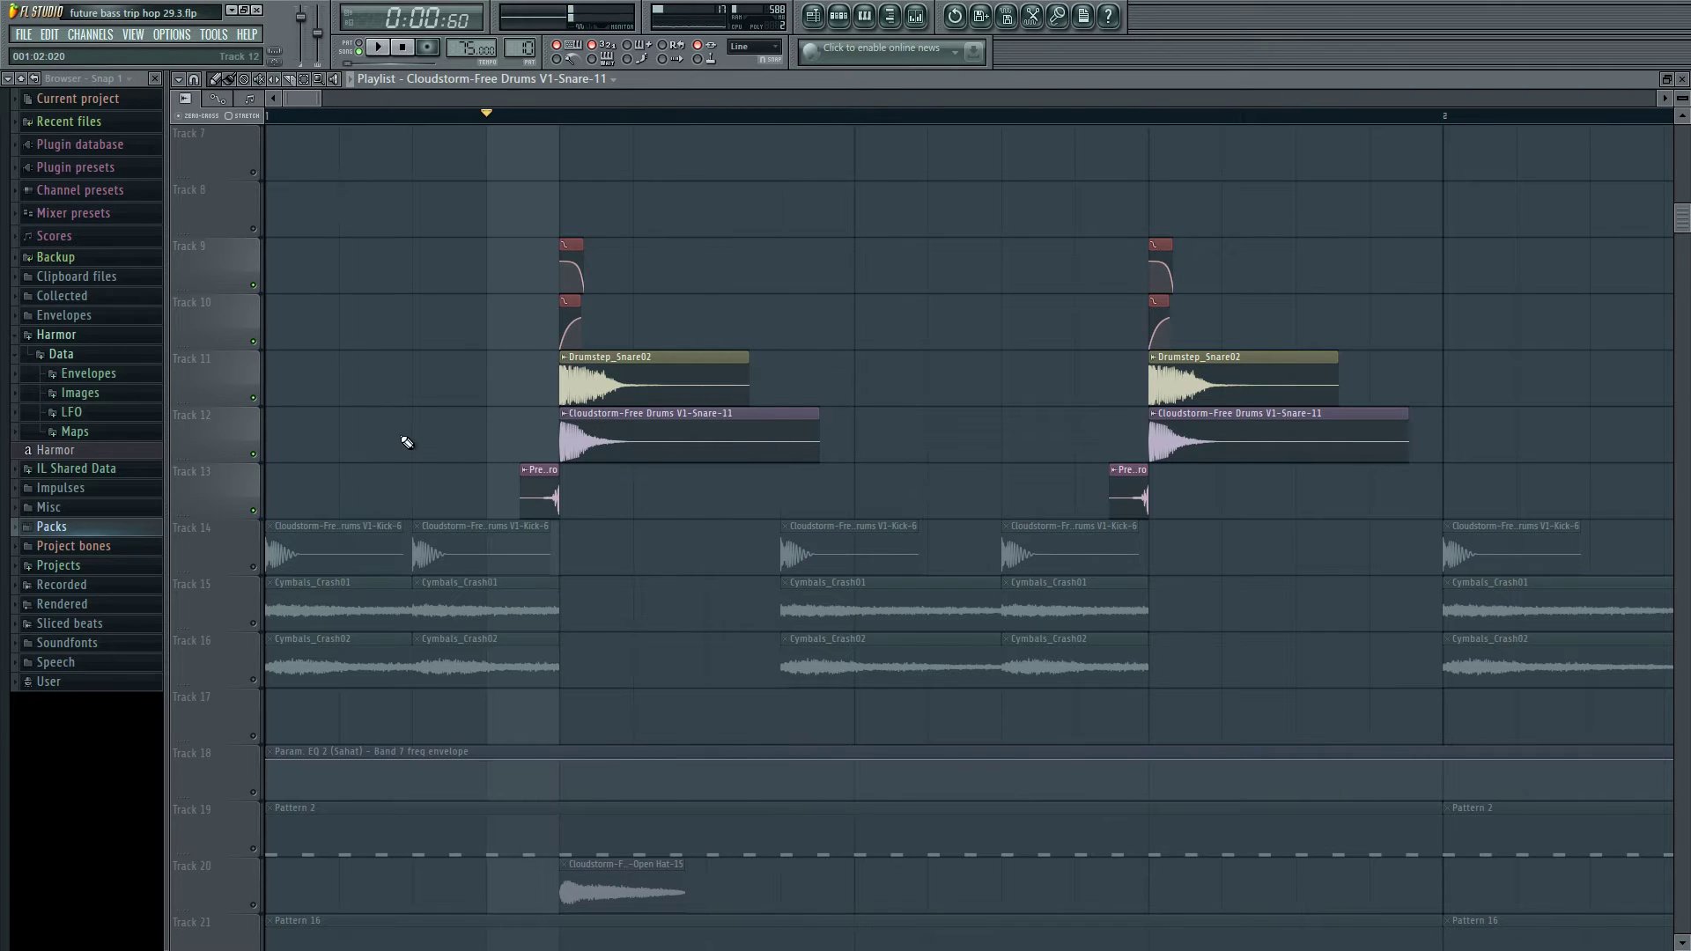
- Unmute the hat and ride layers on tracks 19 to 22 and play them together
{"action": "scroll", "coordinate": [395, 432], "scroll_direction": "down", "scroll_amount": 2}
{"action": "scroll", "coordinate": [378, 434], "scroll_direction": "down", "scroll_amount": 1}
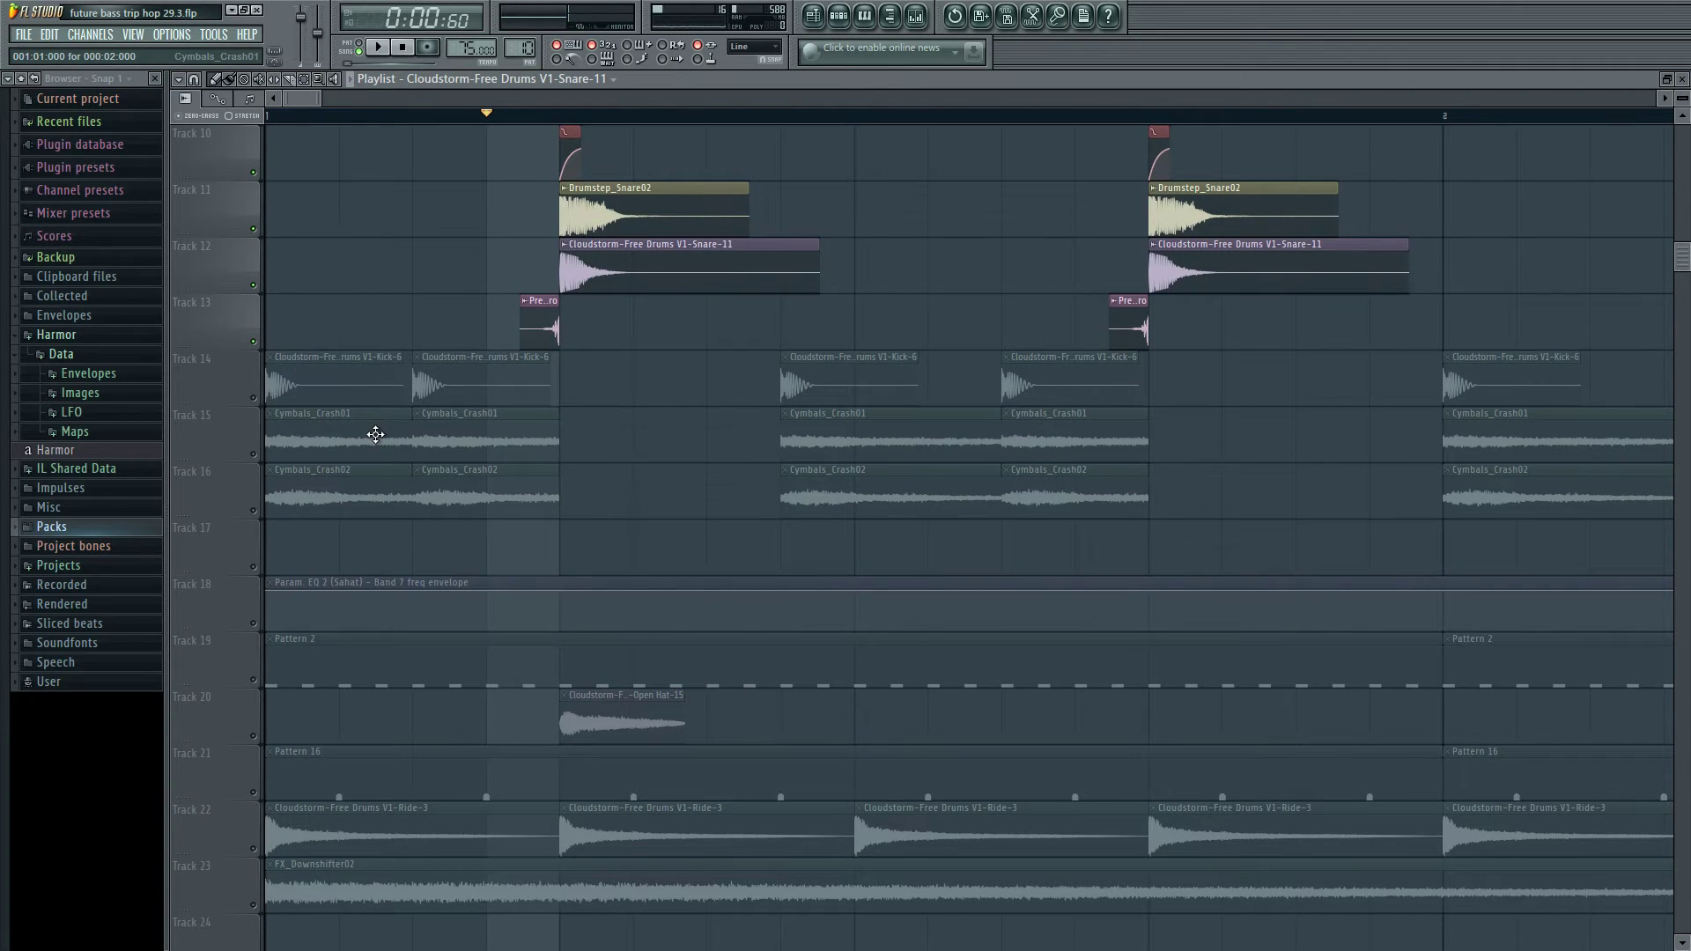
{"action": "scroll", "coordinate": [370, 436], "scroll_direction": "down", "scroll_amount": 6}
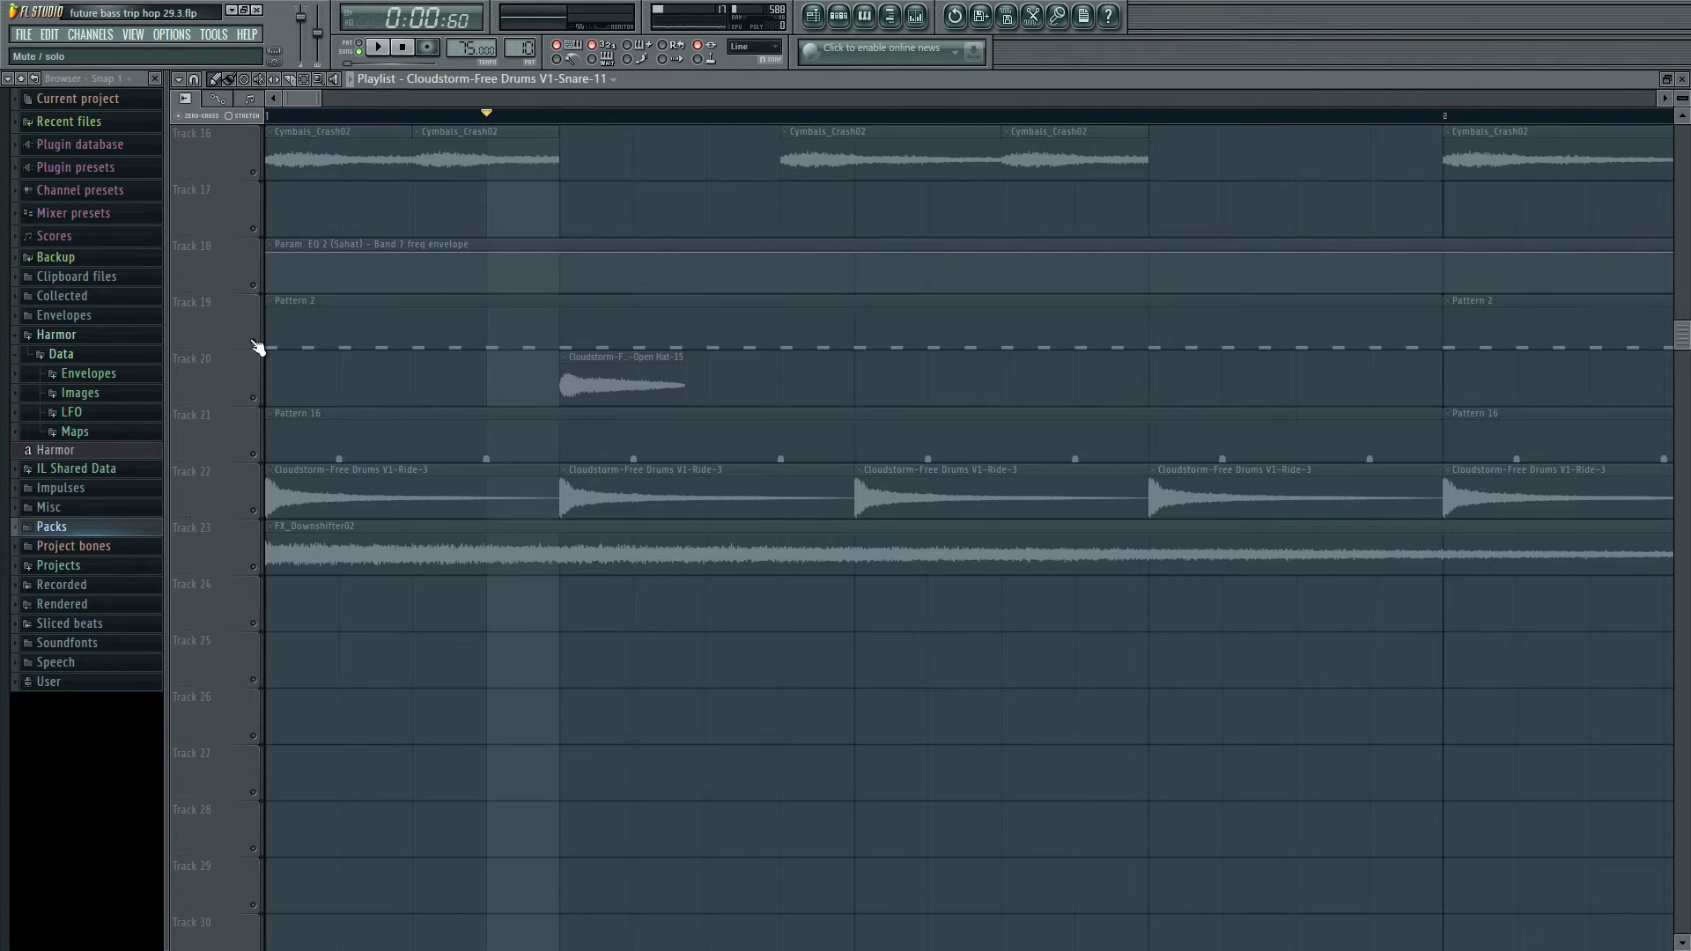
{"action": "left_click", "coordinate": [256, 404]}
{"action": "left_click", "coordinate": [255, 456]}
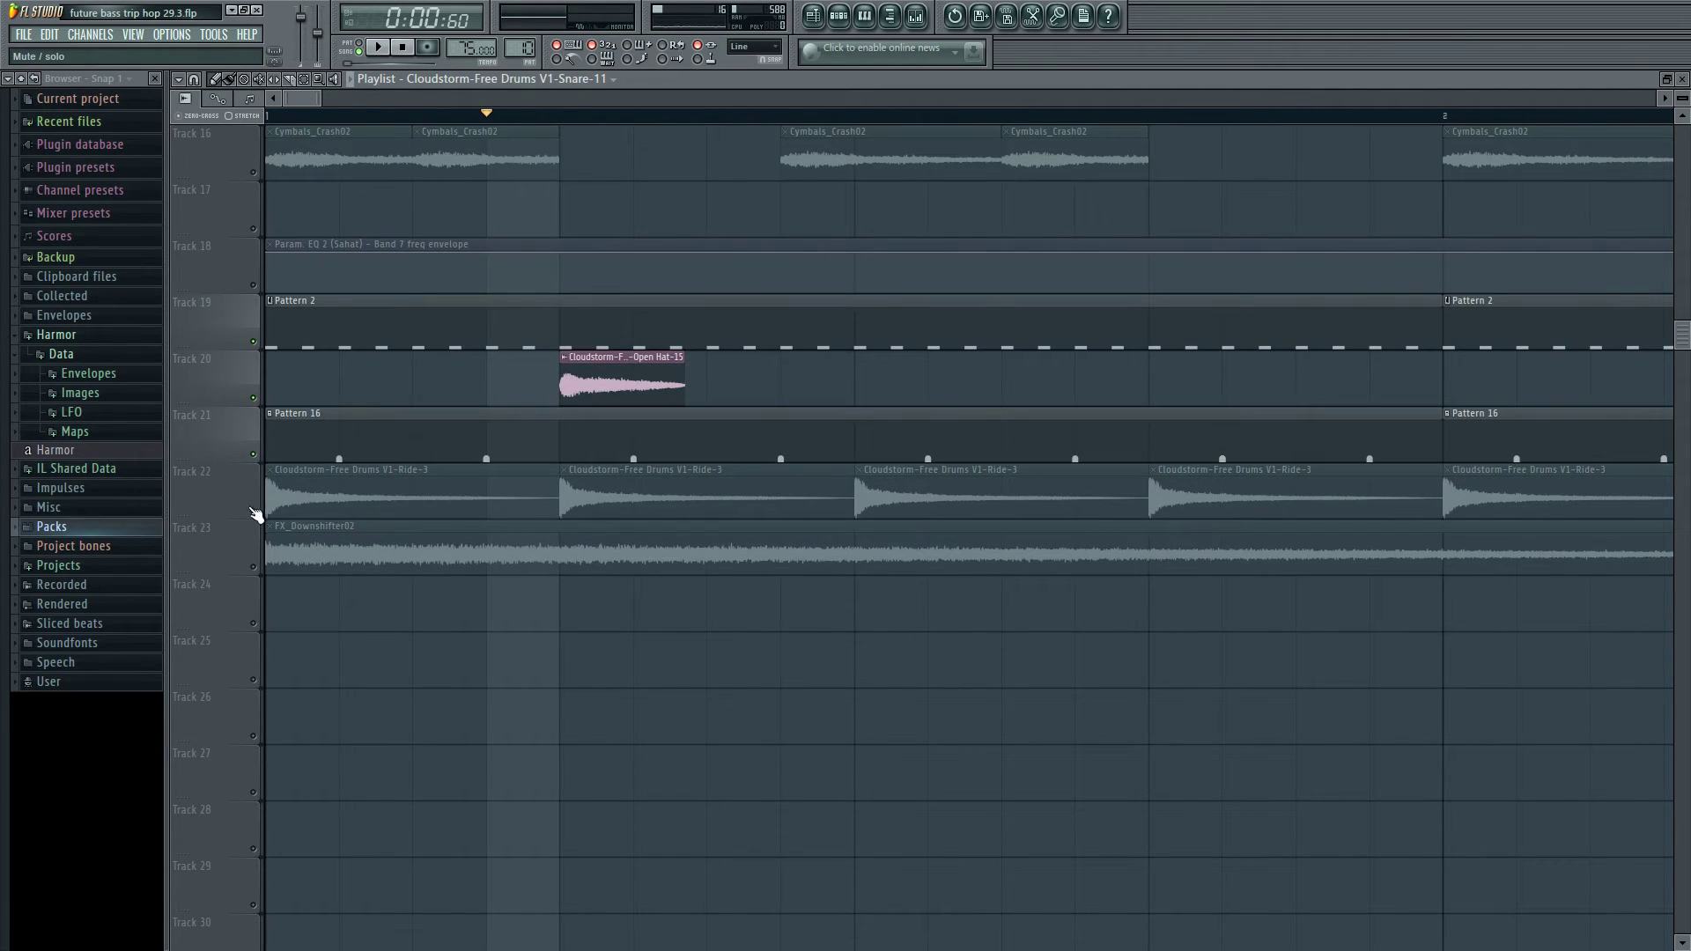
{"action": "left_click", "coordinate": [255, 512]}
{"action": "key", "text": "space"}
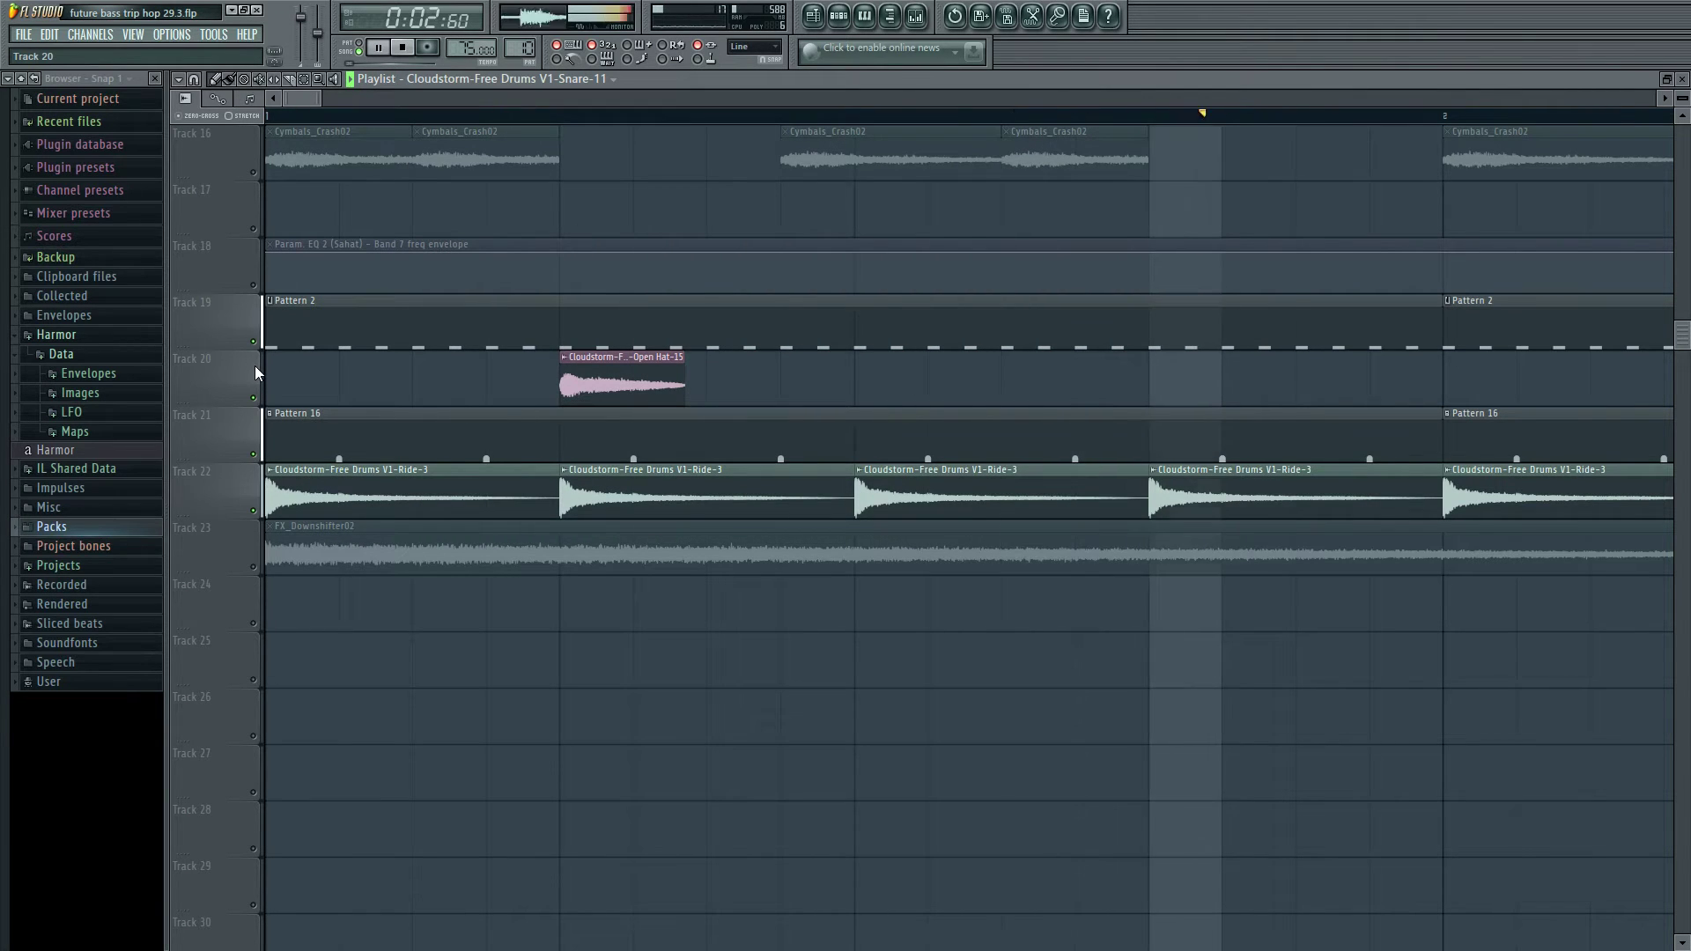
{"action": "scroll", "coordinate": [342, 238], "scroll_direction": "down", "scroll_amount": 3}
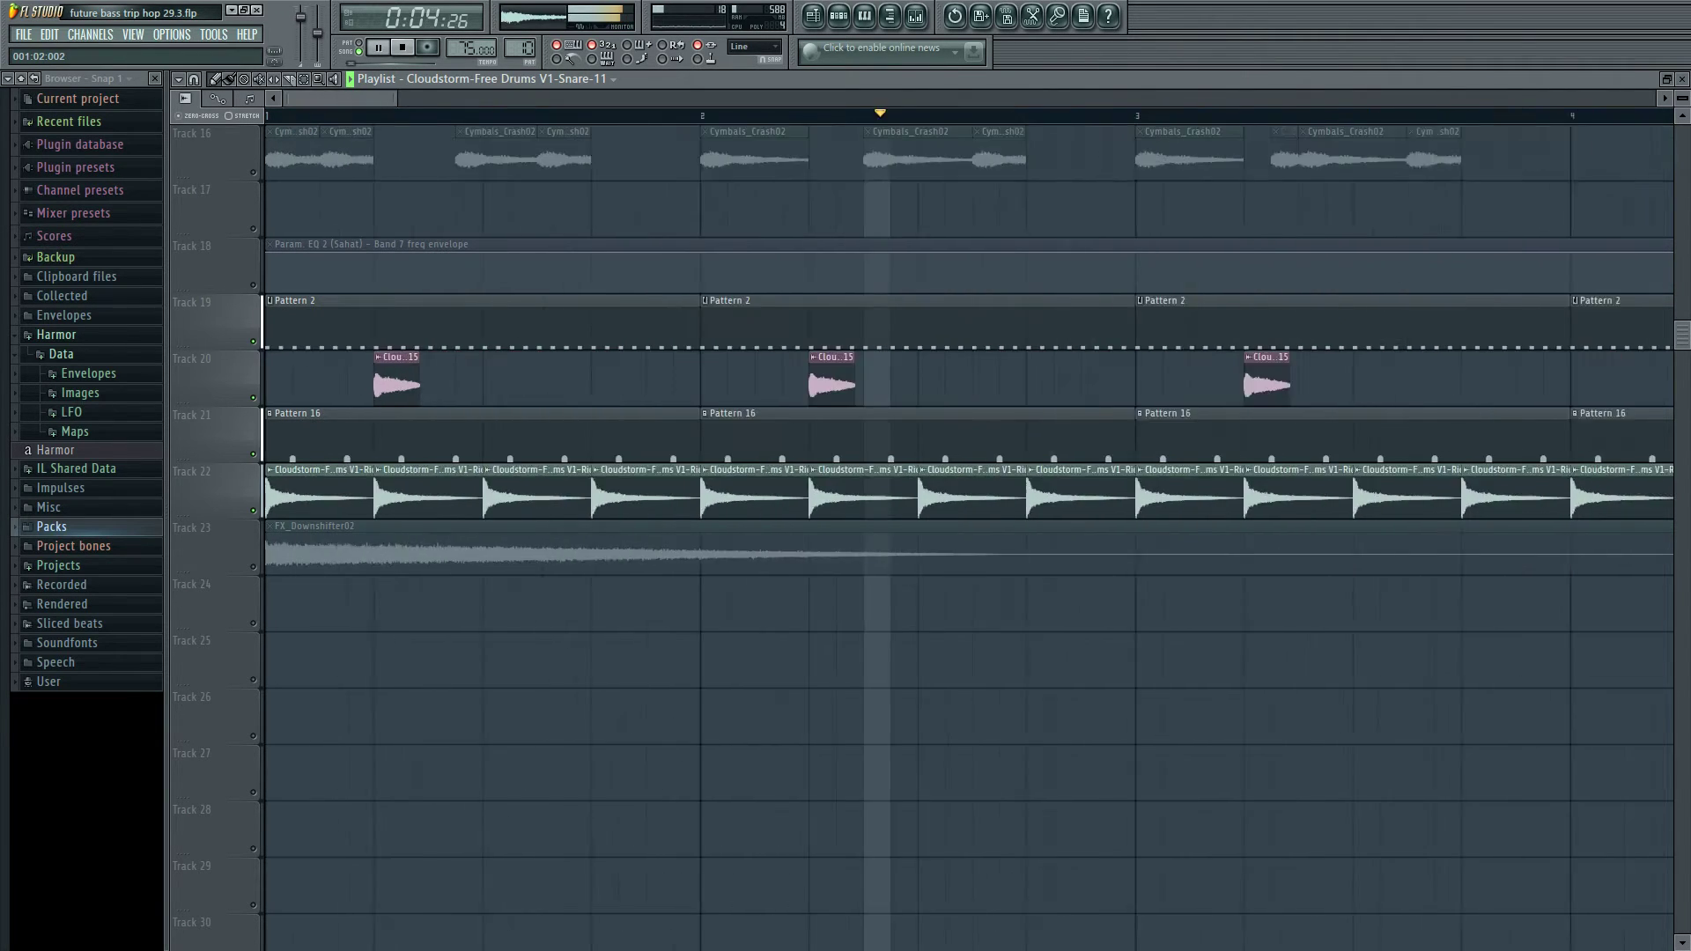
{"action": "scroll", "coordinate": [370, 464], "scroll_direction": "up", "scroll_amount": 4}
{"action": "key", "text": "space"}
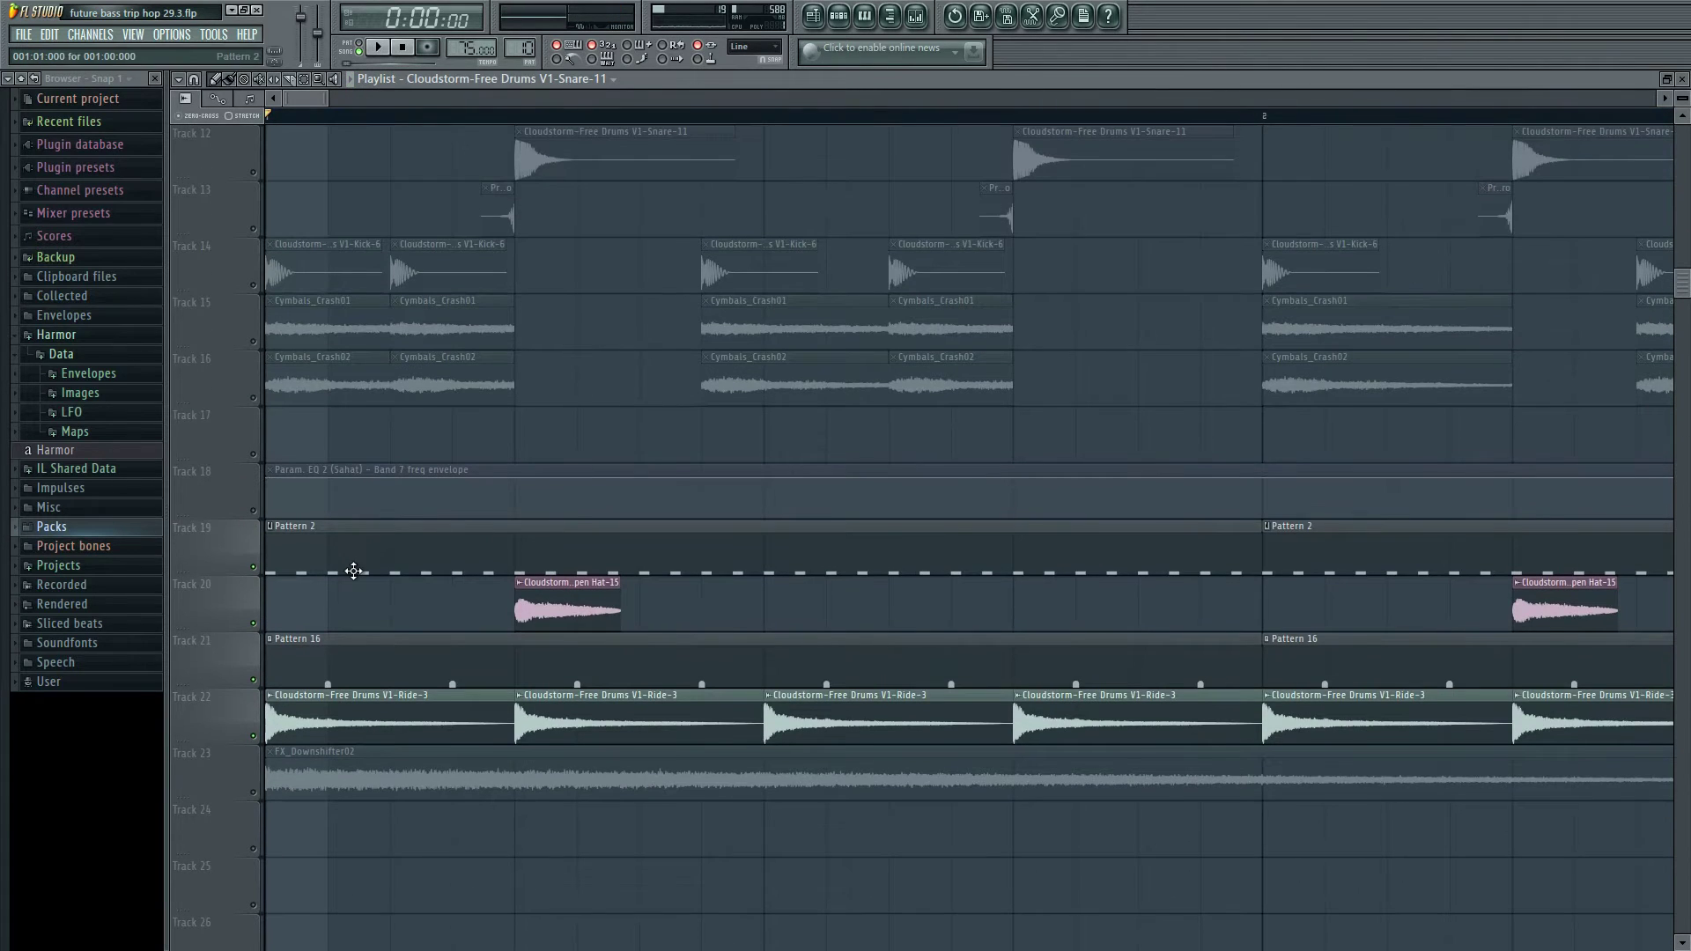
- Open Pattern 2's closed hat notes in the piano roll, play the pattern, and show the Closed Hat-12 channel settings
{"action": "double_click", "coordinate": [347, 564]}
{"action": "scroll", "coordinate": [532, 162], "scroll_direction": "up", "scroll_amount": 2}
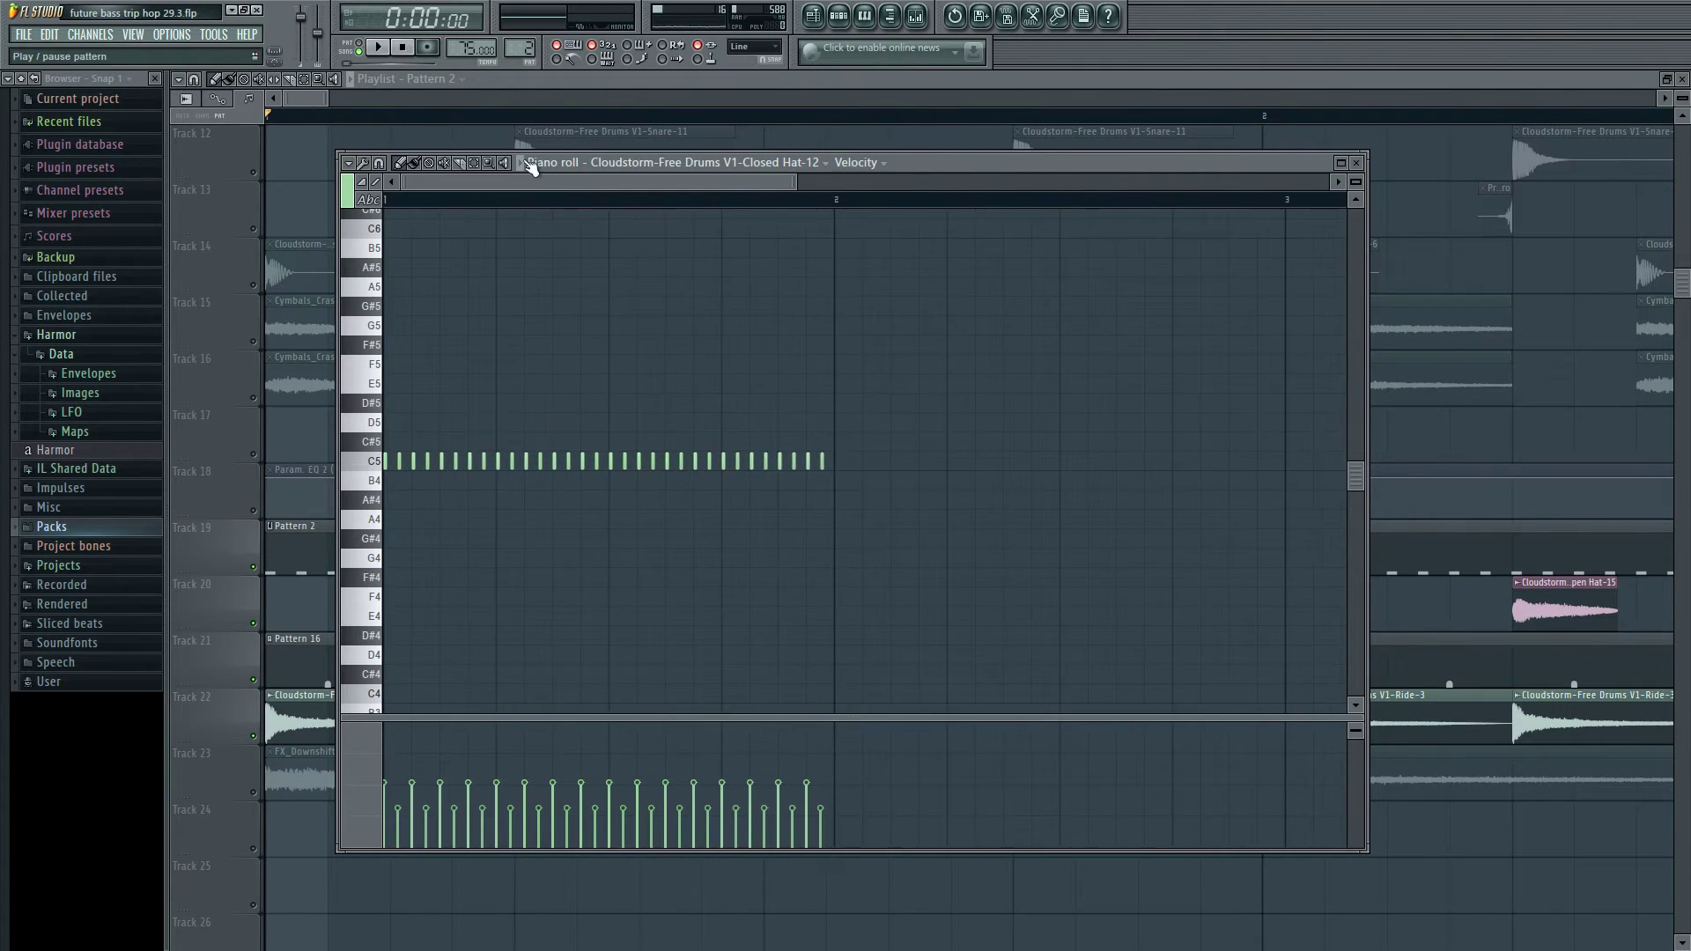
{"action": "key", "text": "space"}
{"action": "key", "text": "F6"}
{"action": "left_click", "coordinate": [974, 313]}
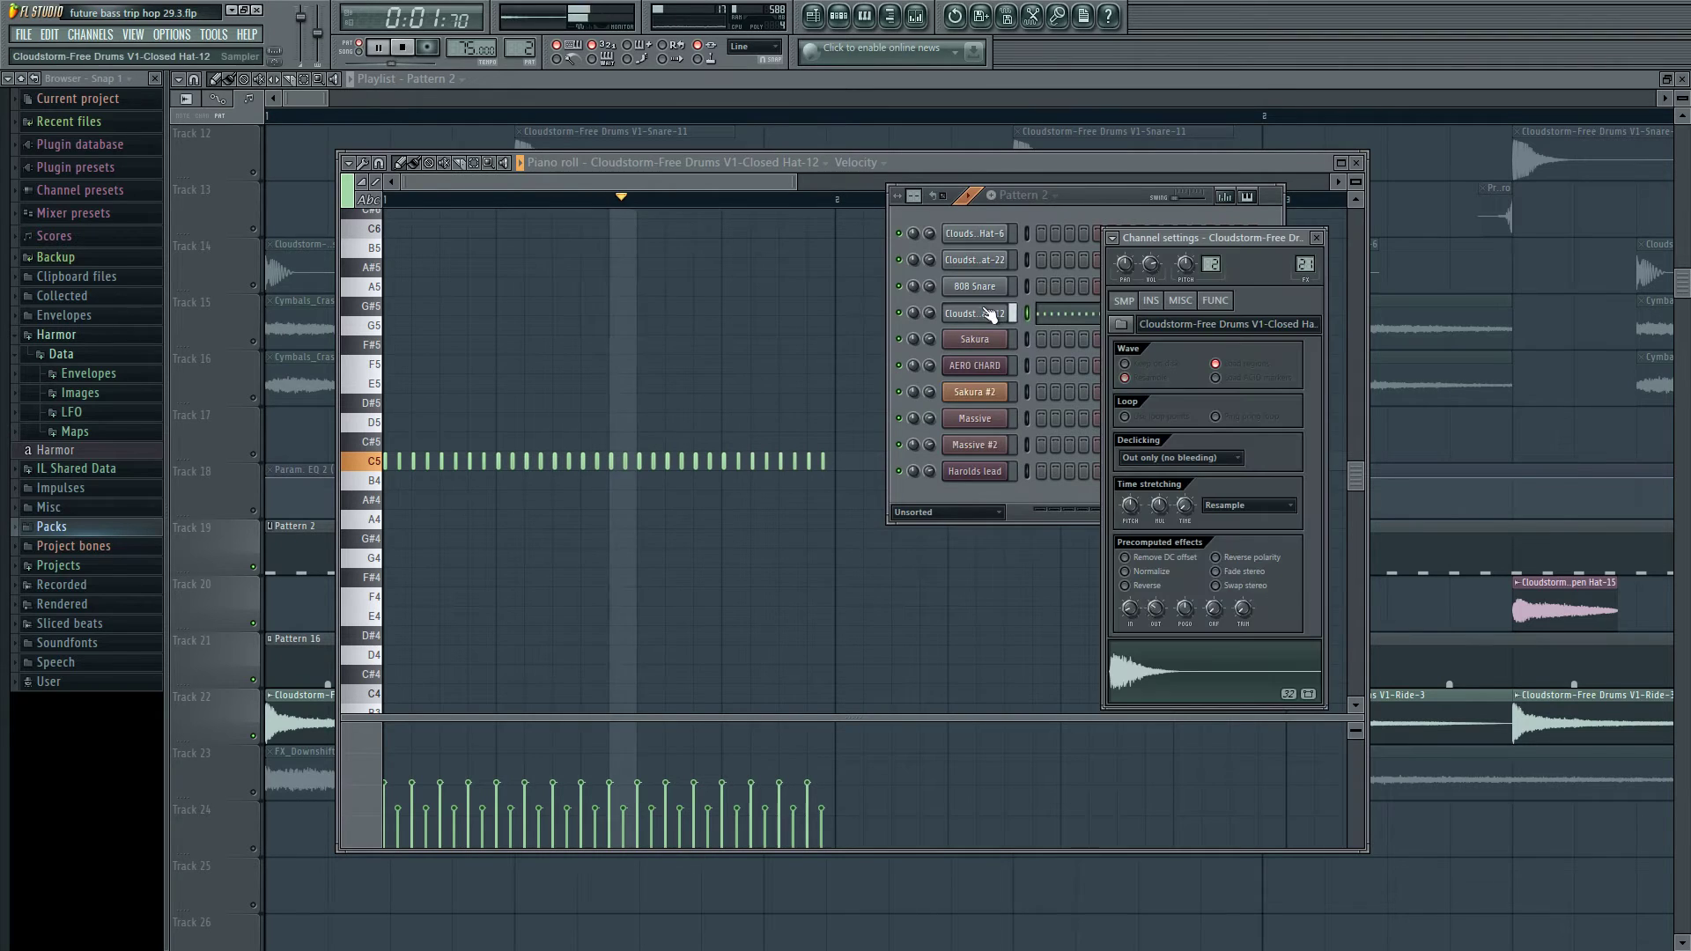
{"action": "left_click_drag", "start_coordinate": [1159, 225], "coordinate": [1103, 159]}
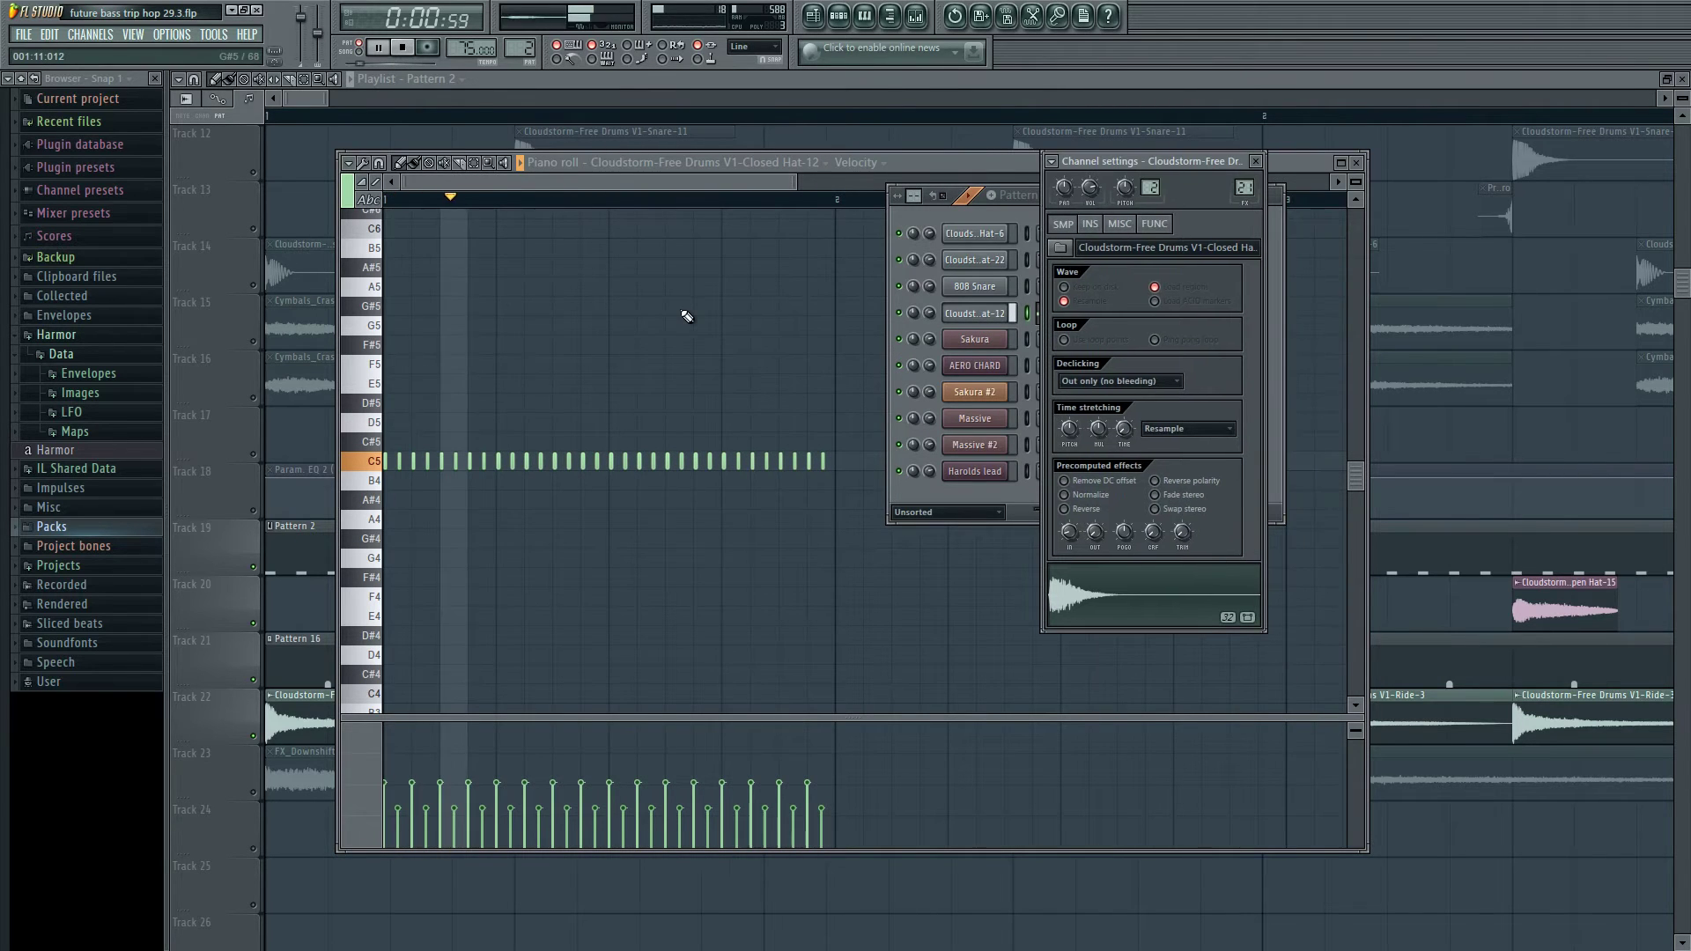
- Examine the Fruity Parametric EQ 2 on the Closed Hat-12 mixer track and return to the playlist
{"action": "left_click", "coordinate": [915, 17]}
{"action": "left_click", "coordinate": [1371, 302]}
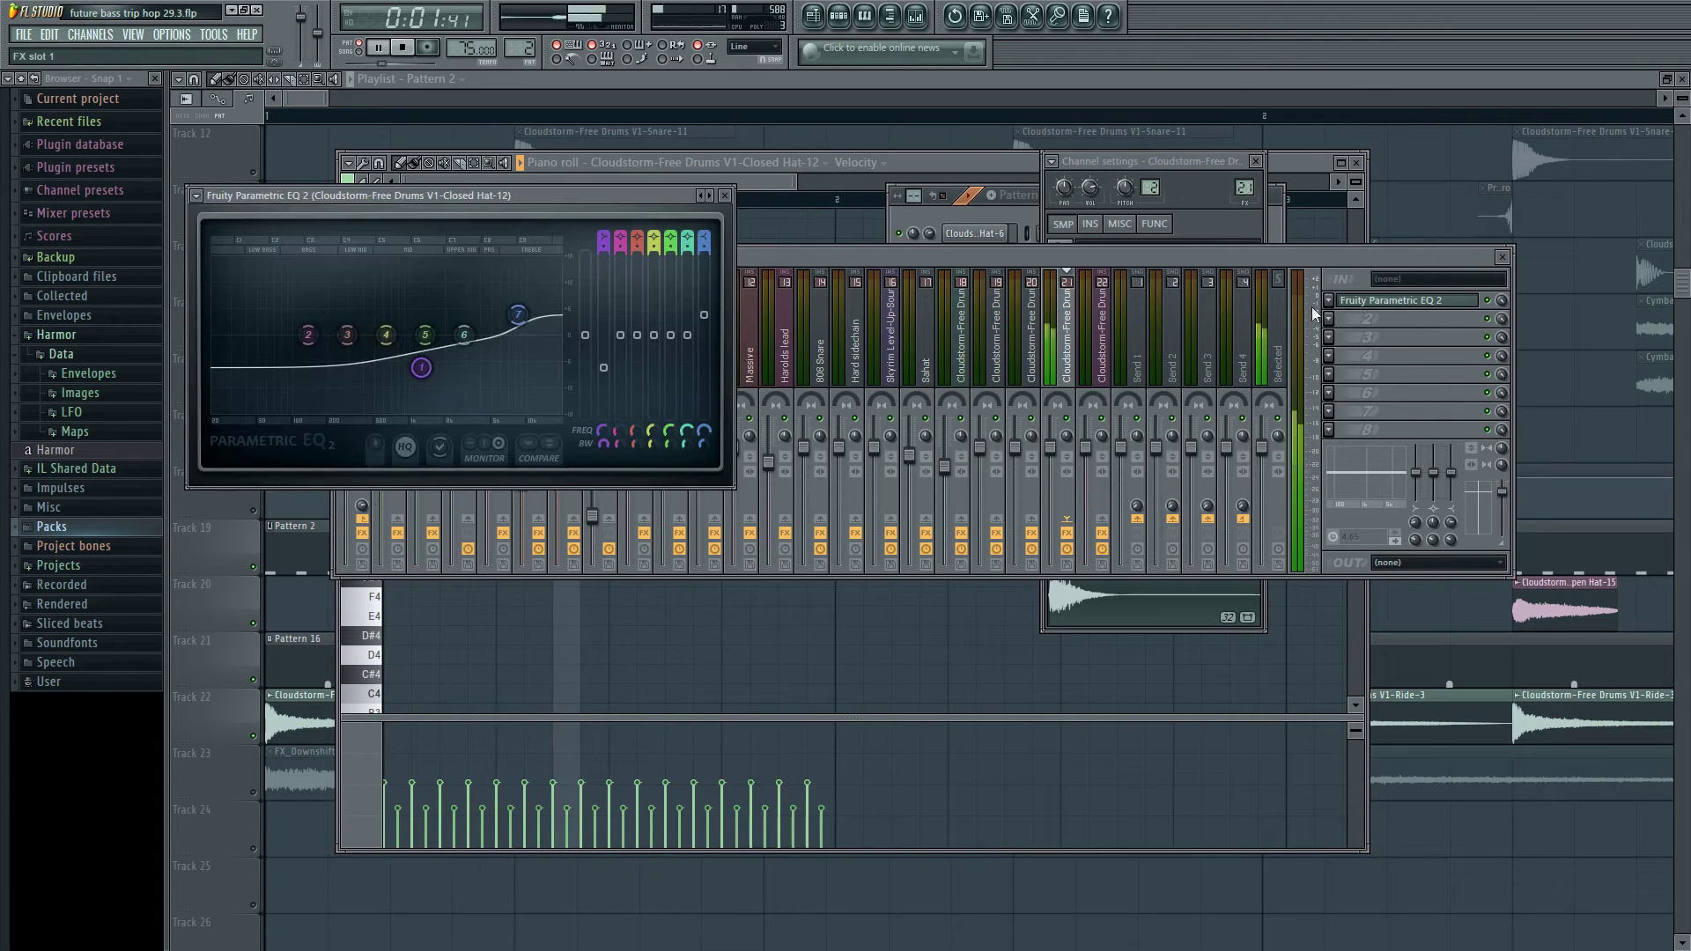
{"action": "left_click_drag", "start_coordinate": [518, 199], "coordinate": [904, 268]}
{"action": "left_click", "coordinate": [315, 107]}
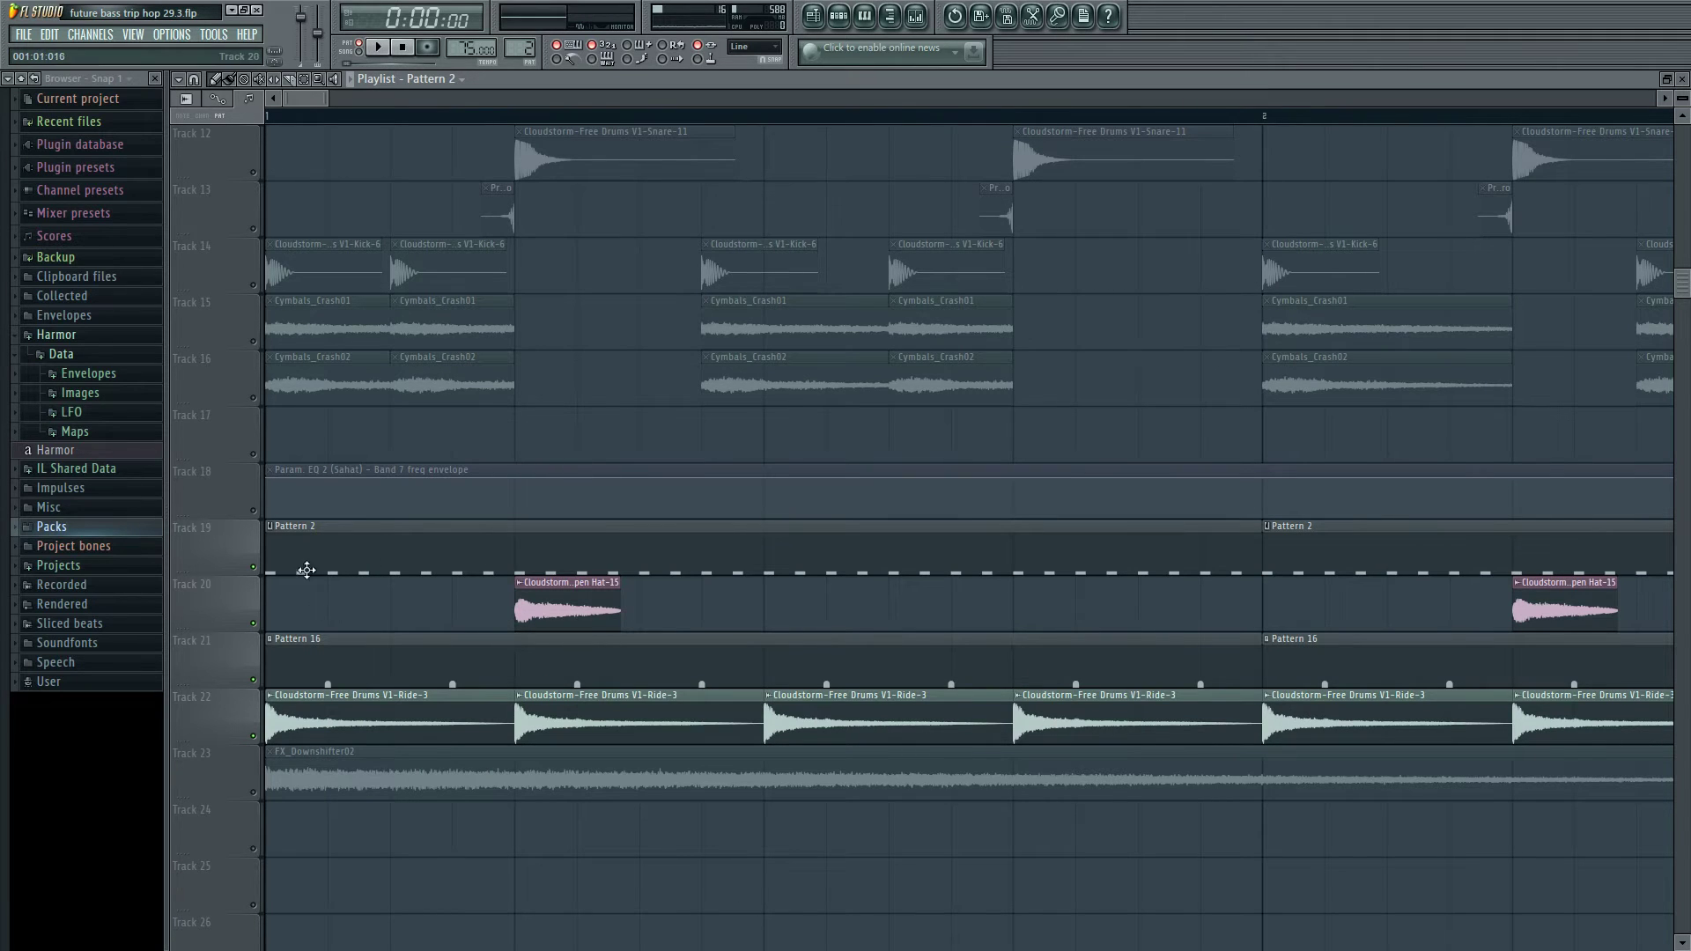
- Unmute the snare layers and their envelopes on tracks 9 to 13 and play them with the hats from the start
{"action": "scroll", "coordinate": [435, 141], "scroll_direction": "up", "scroll_amount": 3}
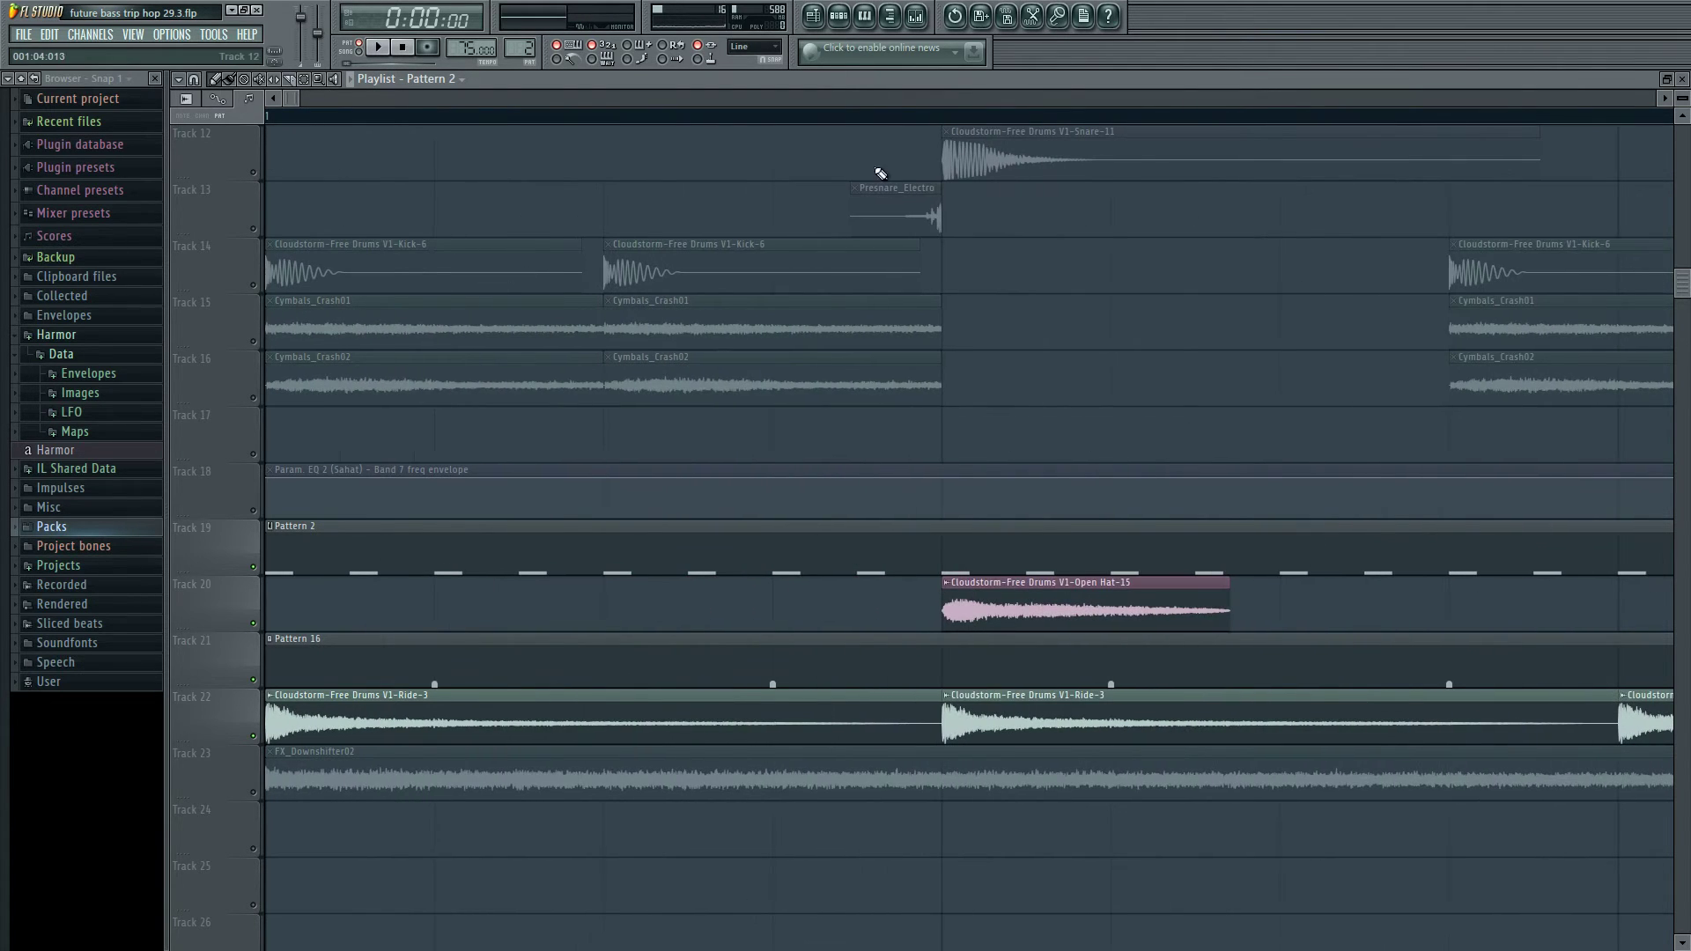
{"action": "left_click", "coordinate": [945, 125]}
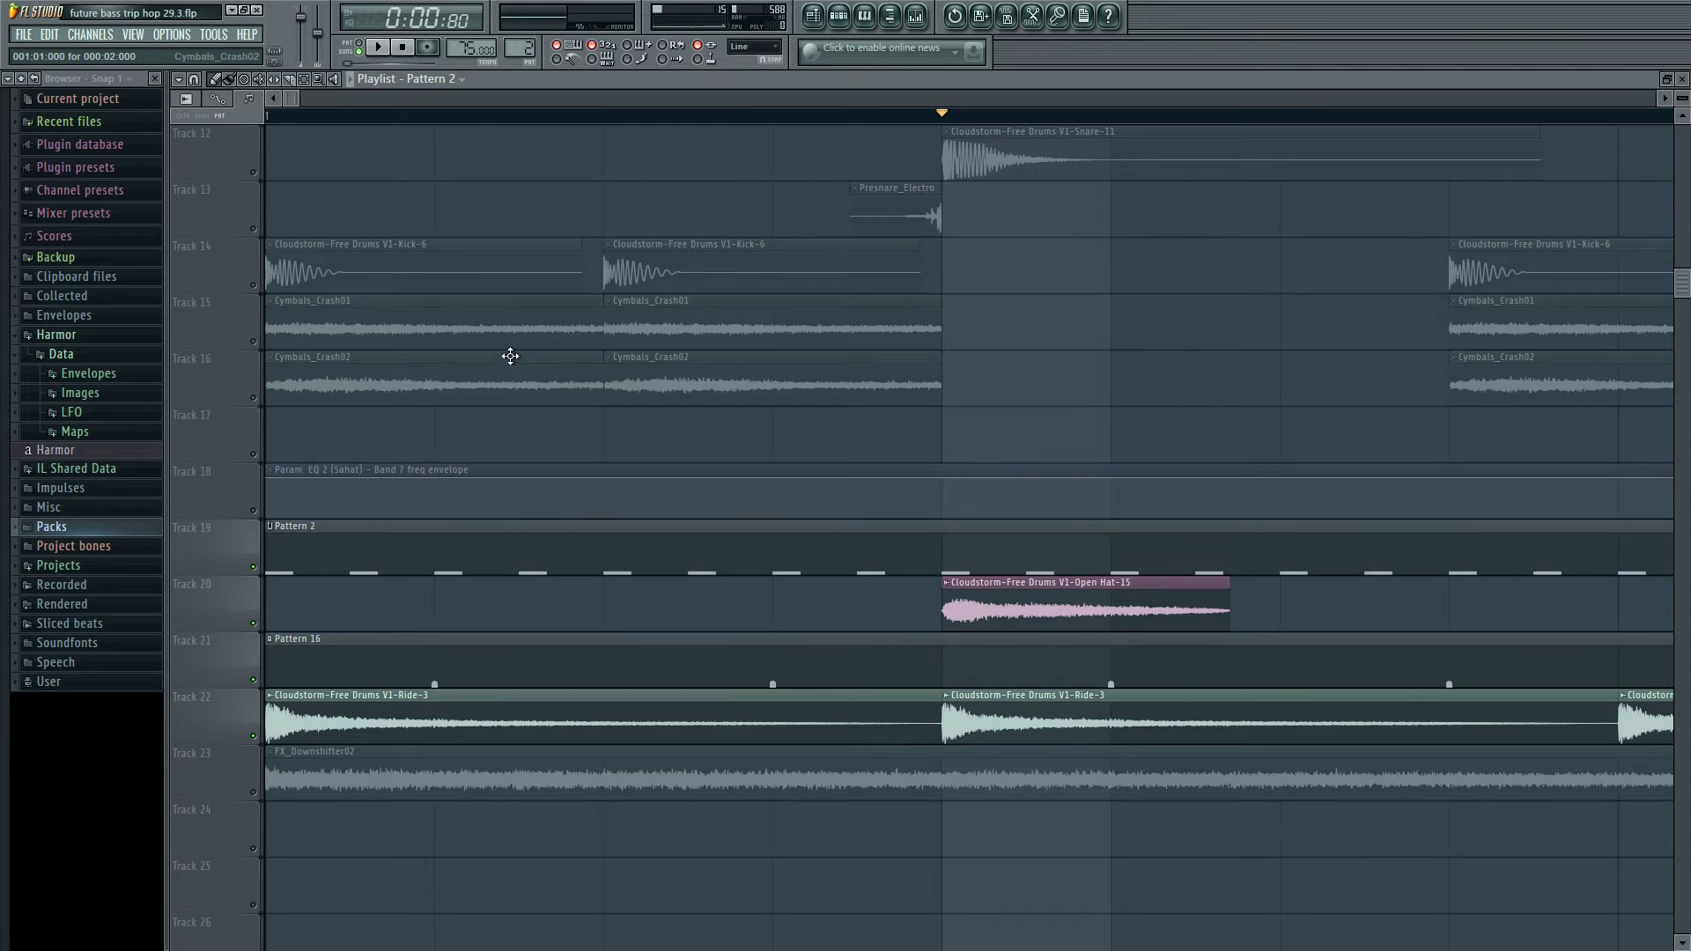
{"action": "scroll", "coordinate": [528, 537], "scroll_direction": "up", "scroll_amount": 3}
{"action": "left_click_drag", "start_coordinate": [261, 569], "coordinate": [255, 378]}
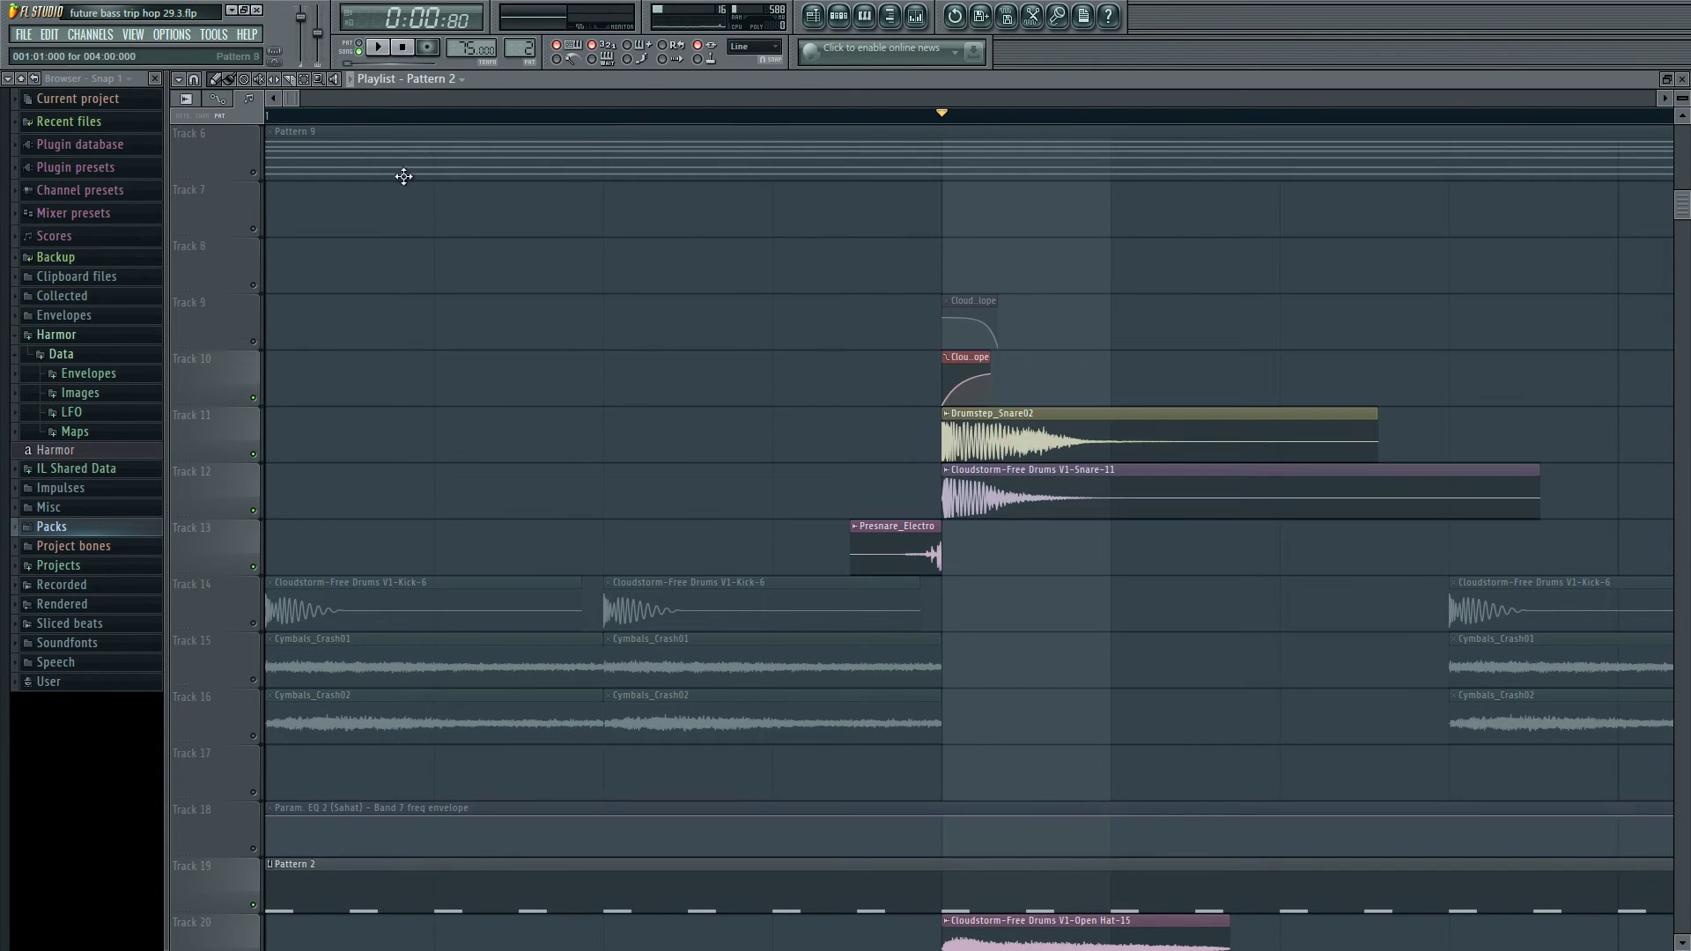
{"action": "left_click", "coordinate": [254, 343]}
{"action": "left_click", "coordinate": [283, 116]}
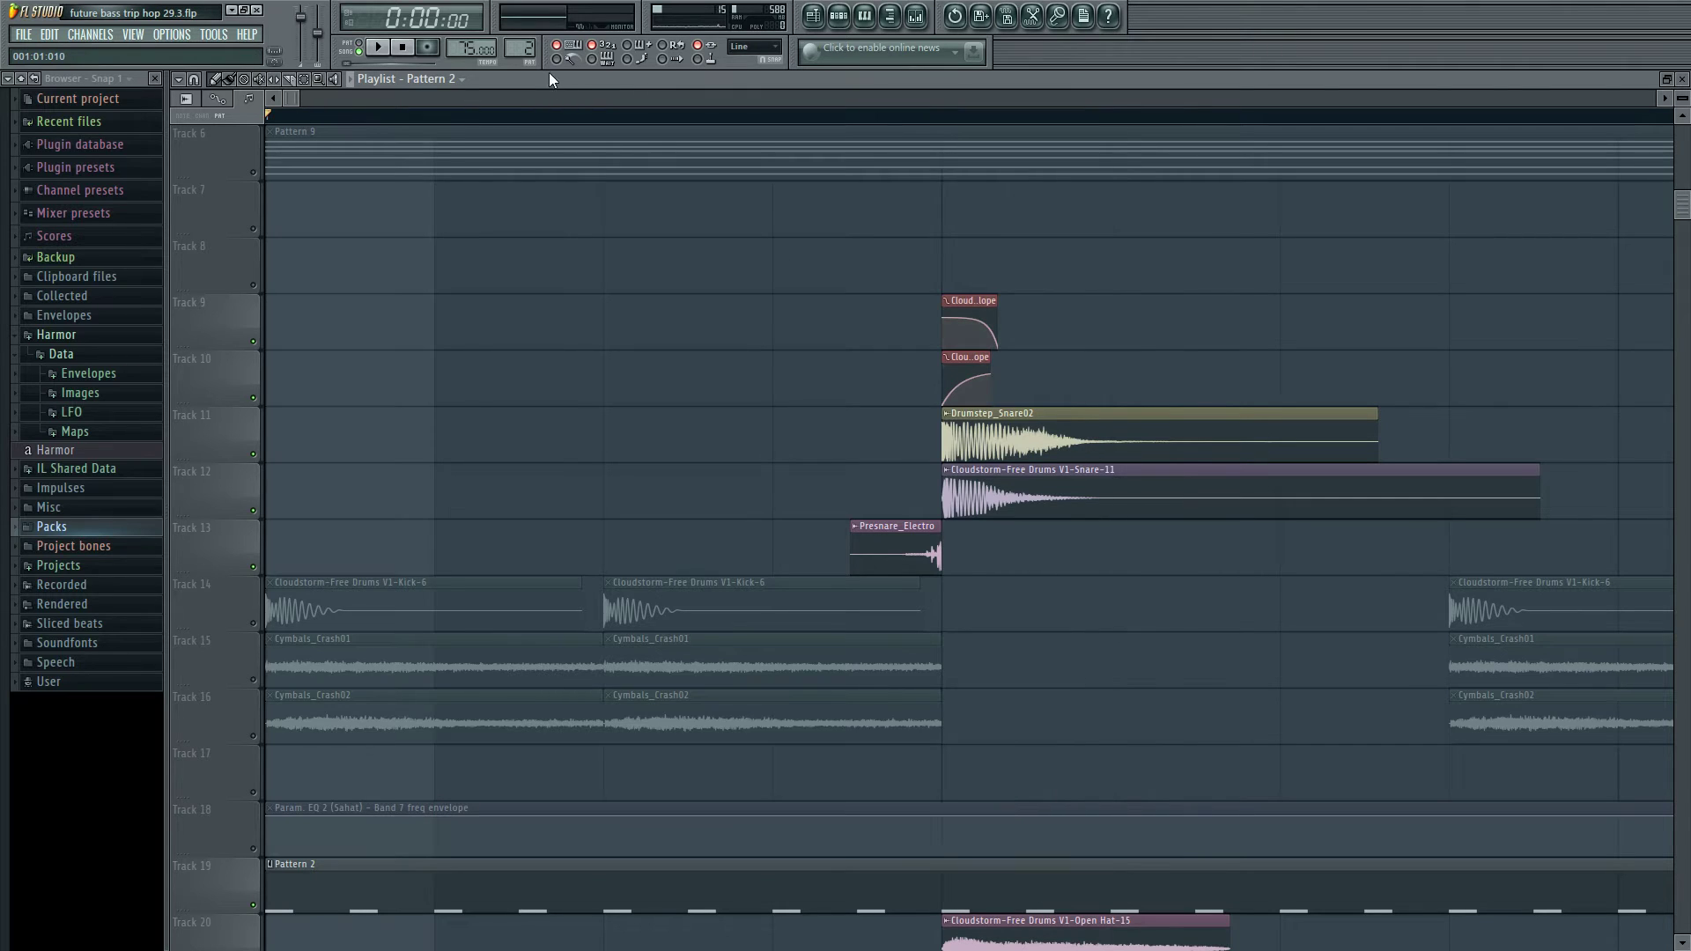
{"action": "key", "text": "space"}
{"action": "key", "text": "space"}
- Solo track 21, open Pattern 16 in the step sequencer, and play its hat pattern
{"action": "scroll", "coordinate": [572, 476], "scroll_direction": "down", "scroll_amount": 1}
{"action": "scroll", "coordinate": [493, 483], "scroll_direction": "down", "scroll_amount": 6}
{"action": "scroll", "coordinate": [434, 593], "scroll_direction": "up", "scroll_amount": 2}
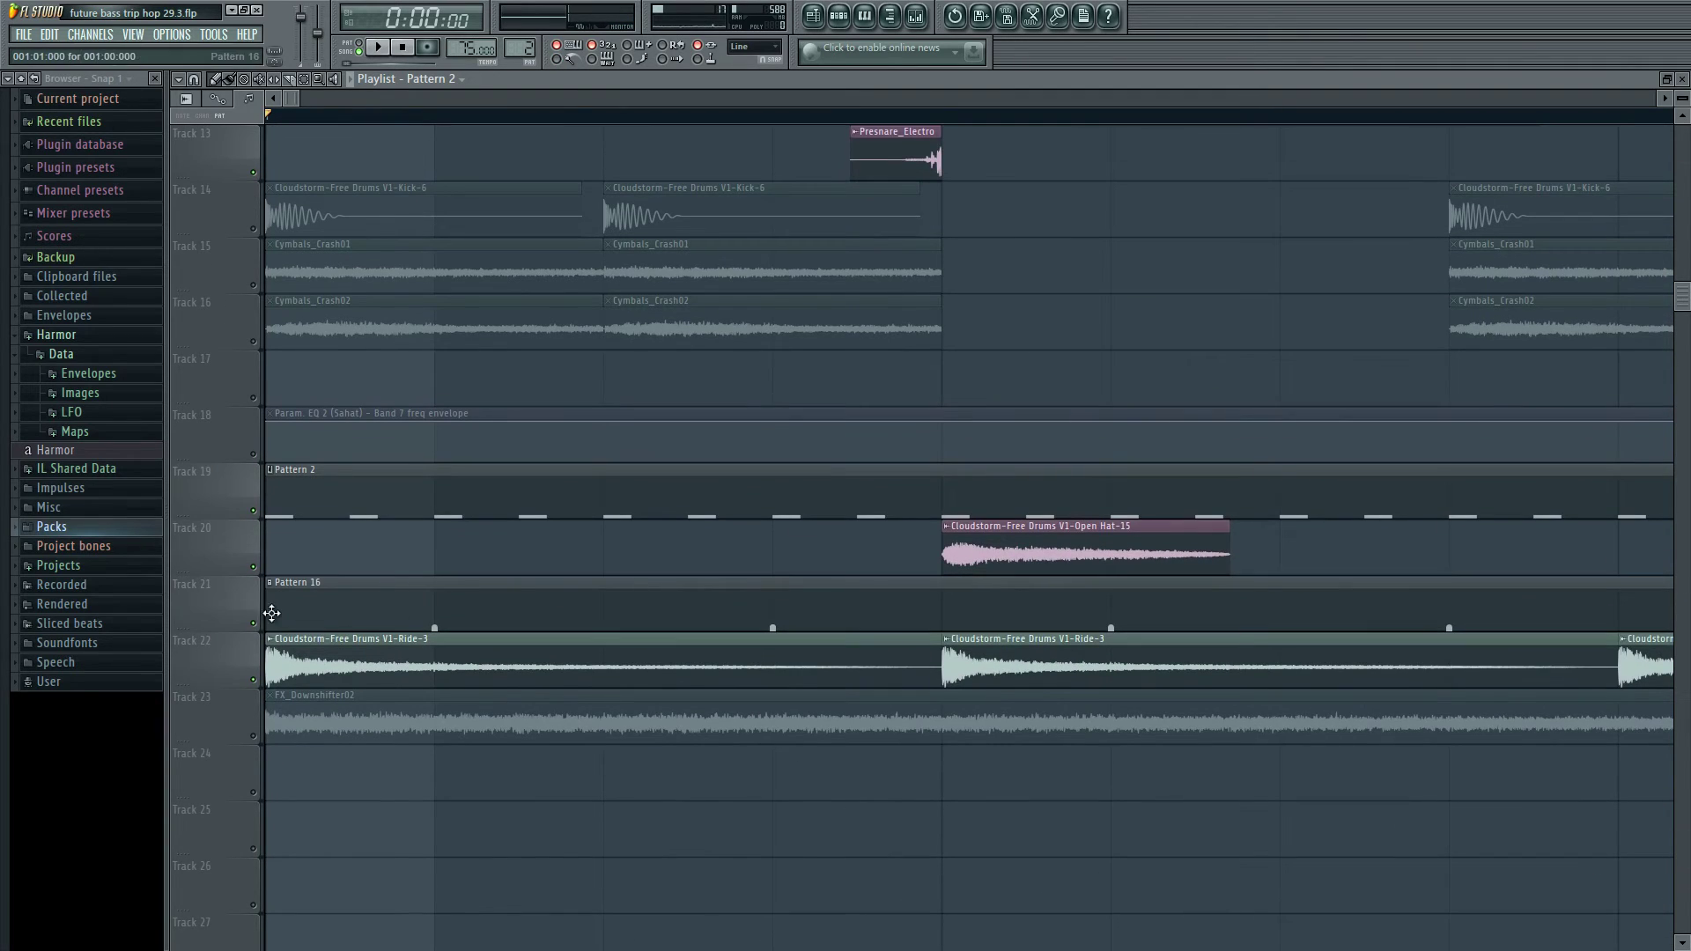
{"action": "double_click", "coordinate": [417, 609]}
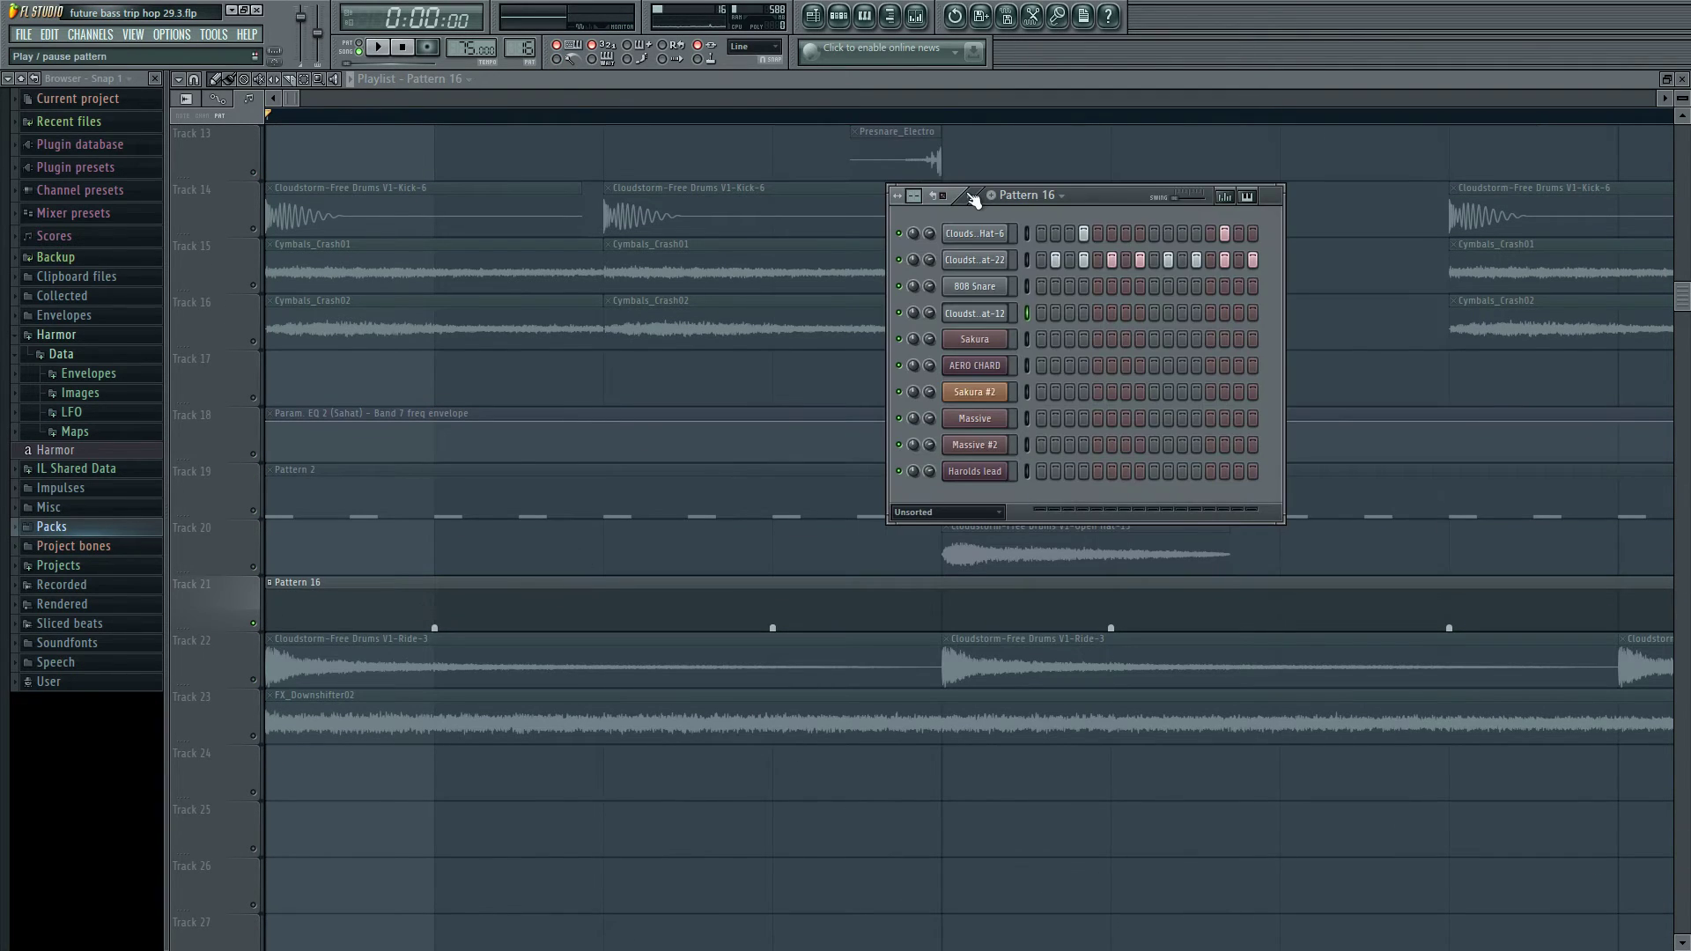
{"action": "key", "text": "space"}
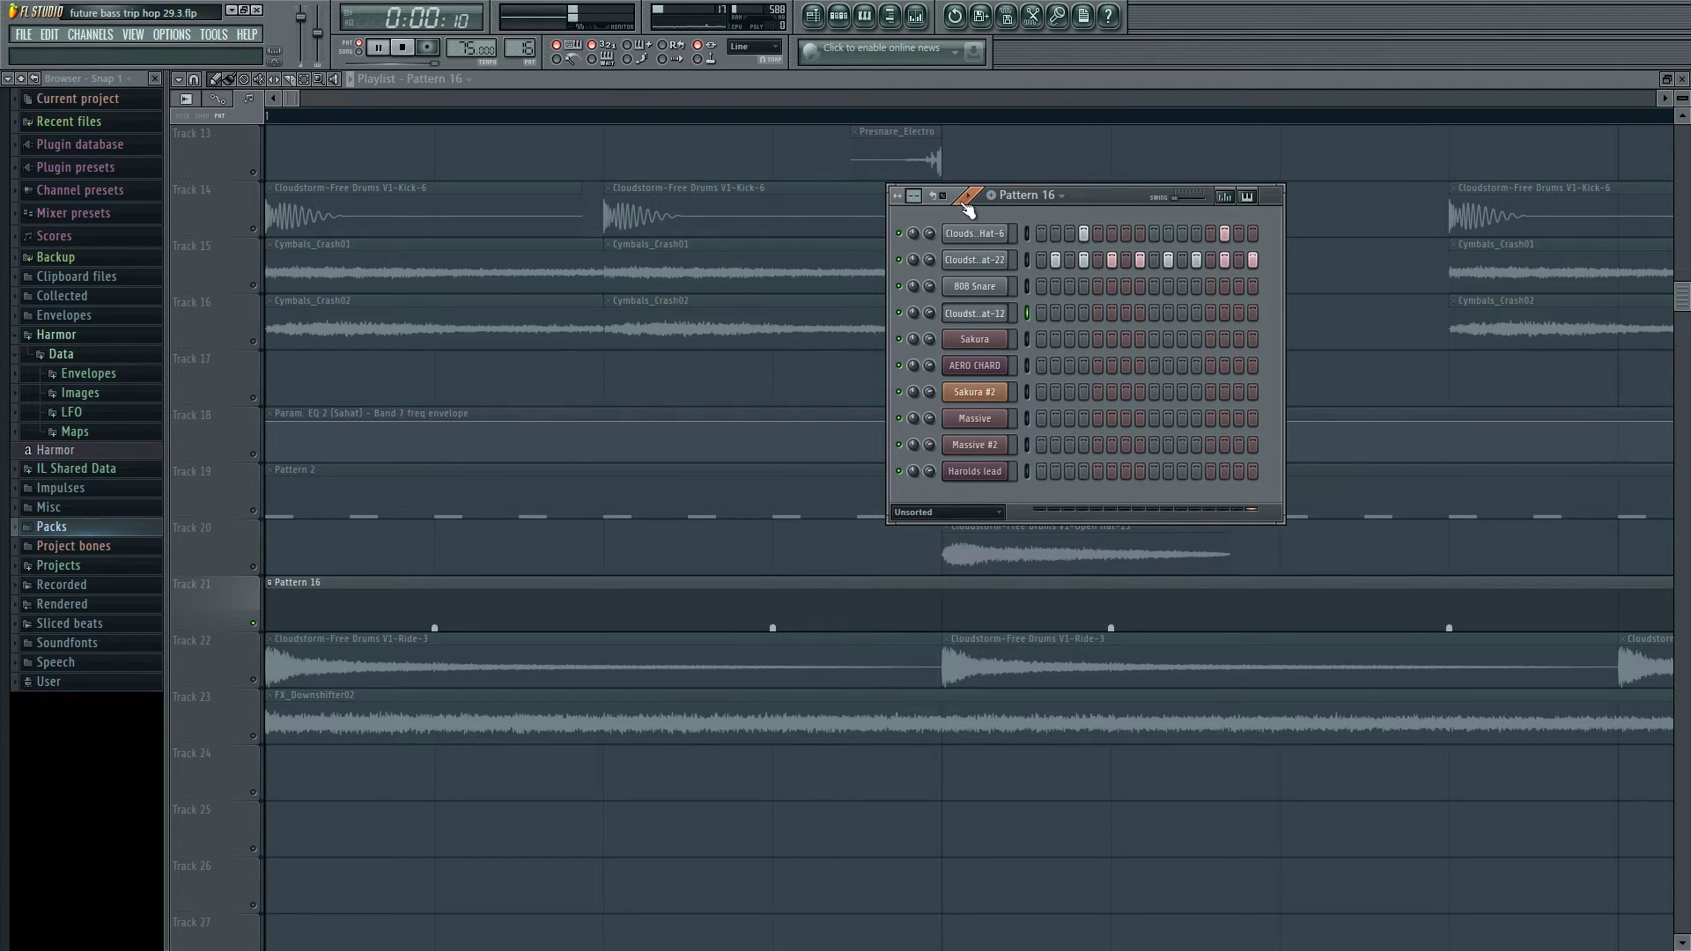
{"action": "key", "text": "space"}
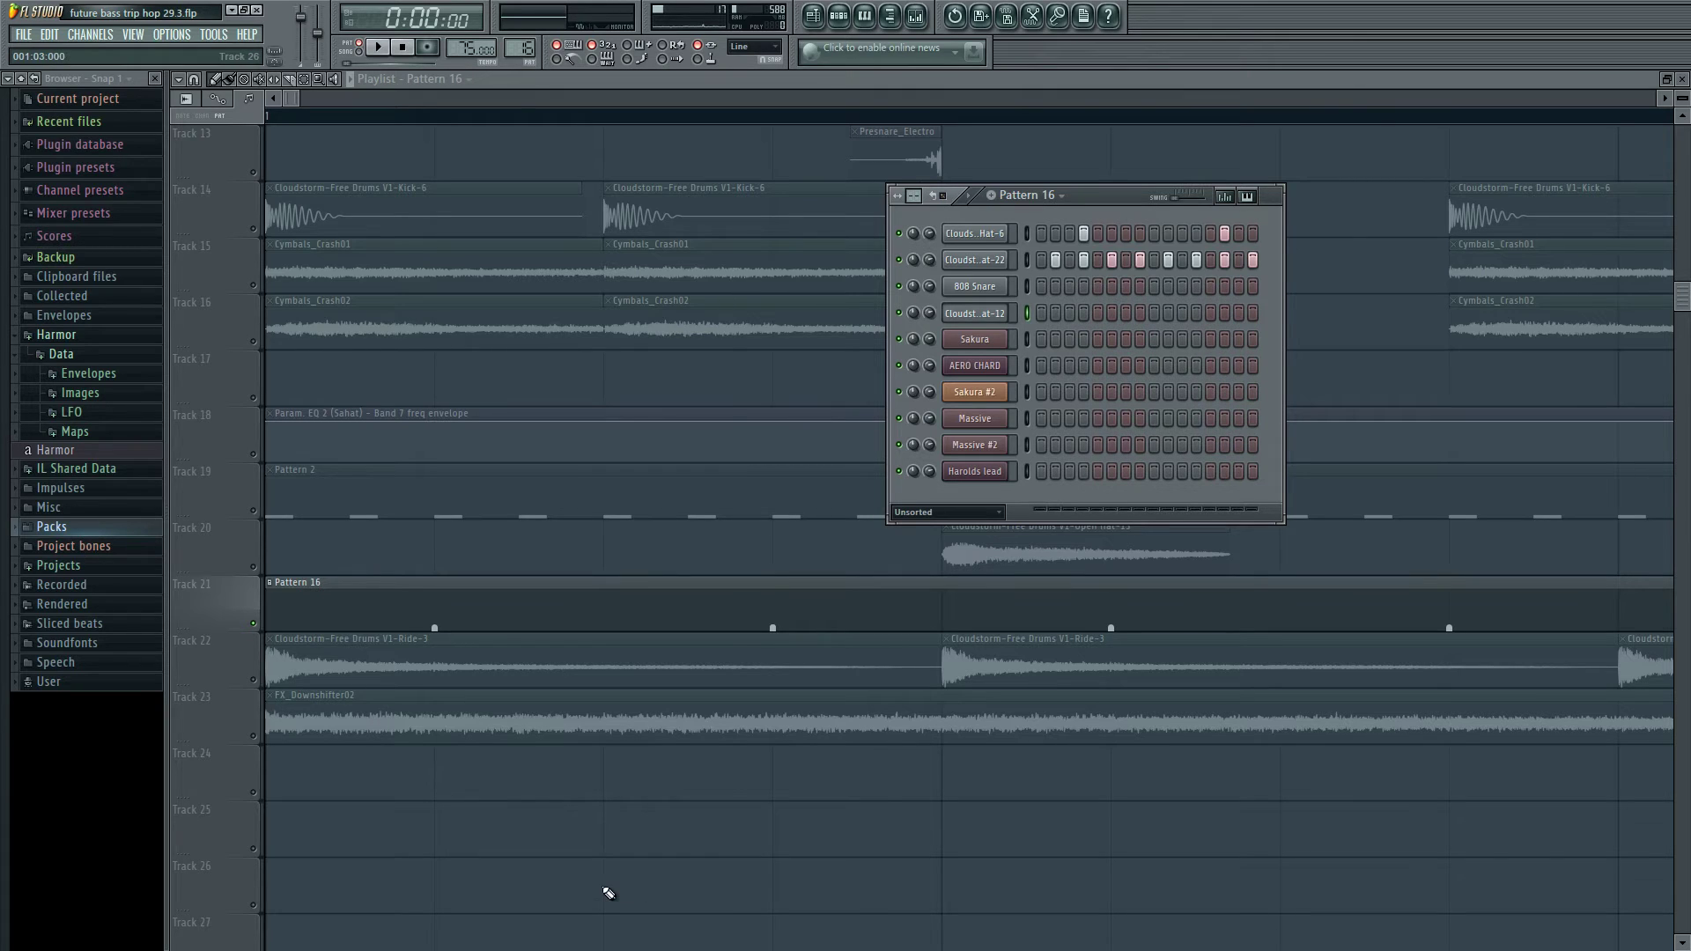
- Close the step sequencer and unmute the Cloudstorm Ride-3 clips on track 22
{"action": "key", "text": "KP_Add"}
{"action": "key", "text": "KP_Add"}
{"action": "key", "text": "KP_Subtract"}
{"action": "key", "text": "KP_Subtract"}
{"action": "key", "text": "F6"}
{"action": "scroll", "coordinate": [309, 455], "scroll_direction": "down", "scroll_amount": 2}
{"action": "left_click", "coordinate": [255, 567]}
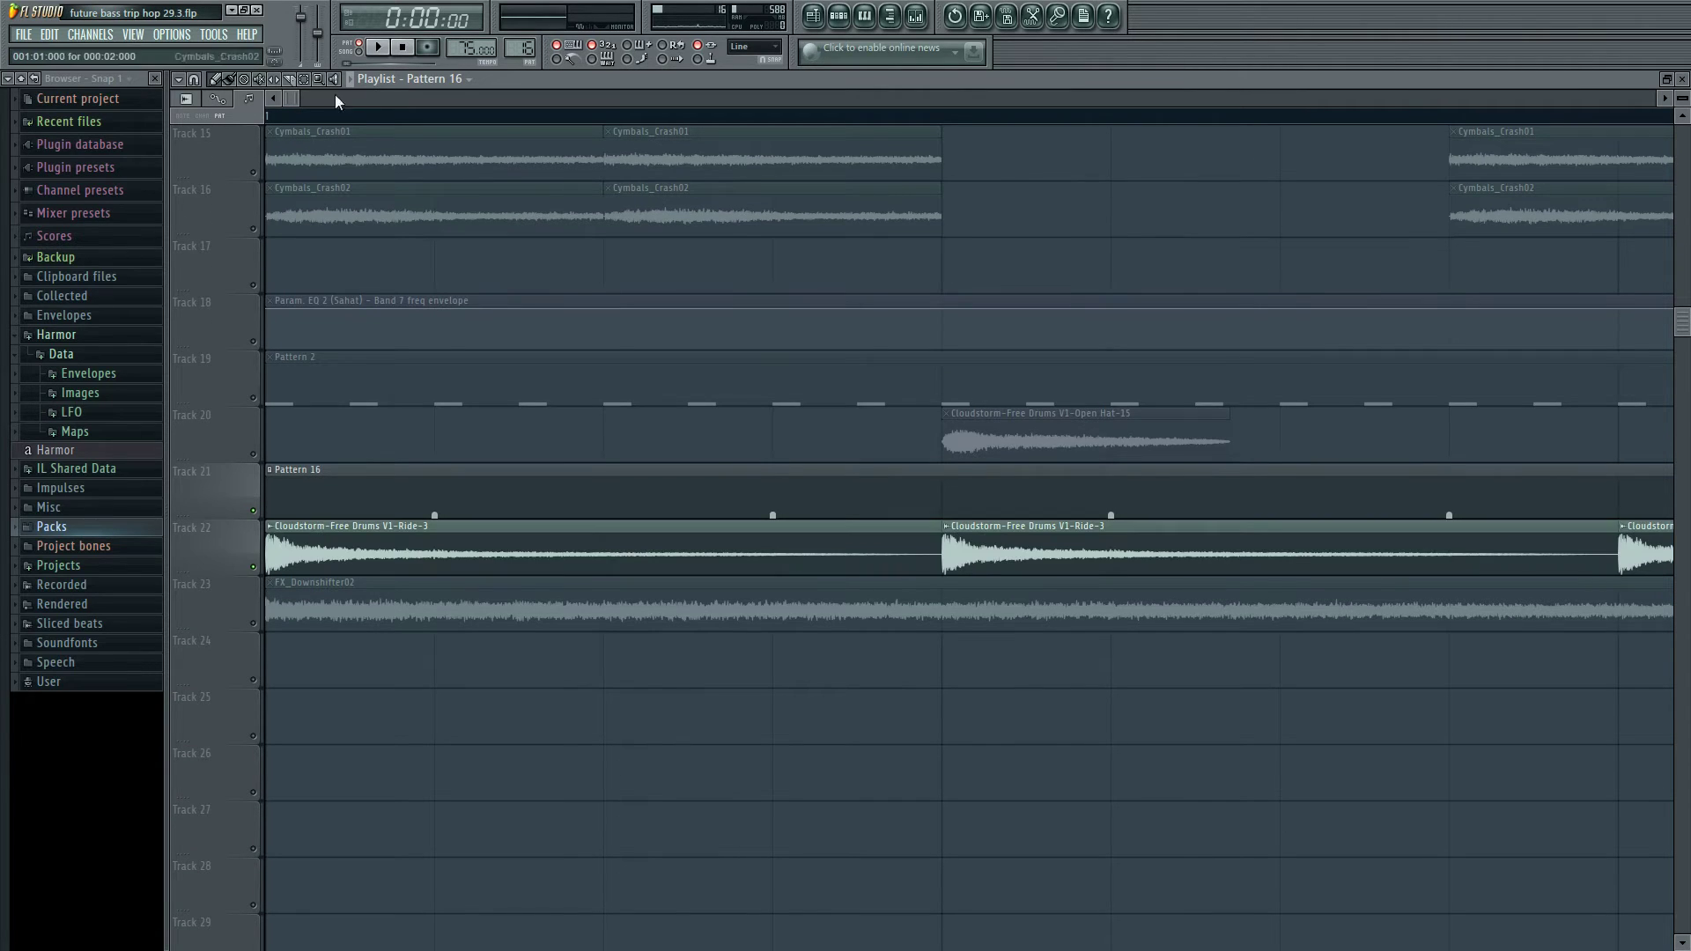
- Play the Pattern 16 hats with the ride from the start and open the Cloudstorm Ride-3 clip's channel settings
{"action": "key", "text": "space"}
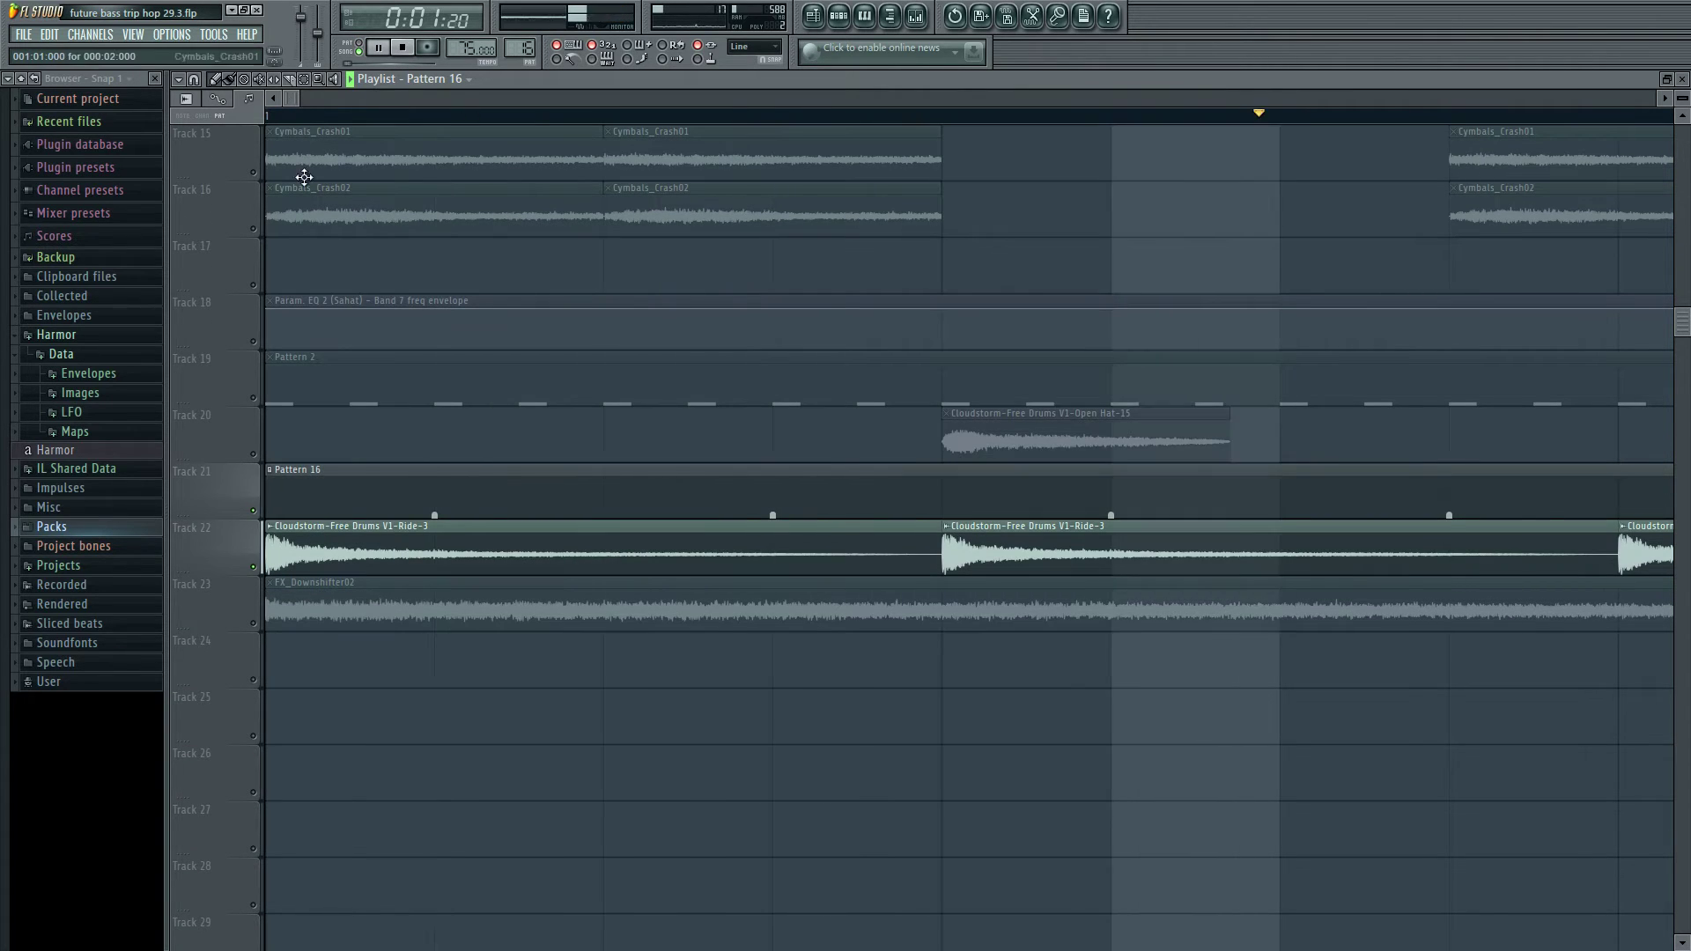
{"action": "key", "text": "space"}
{"action": "left_click", "coordinate": [371, 544]}
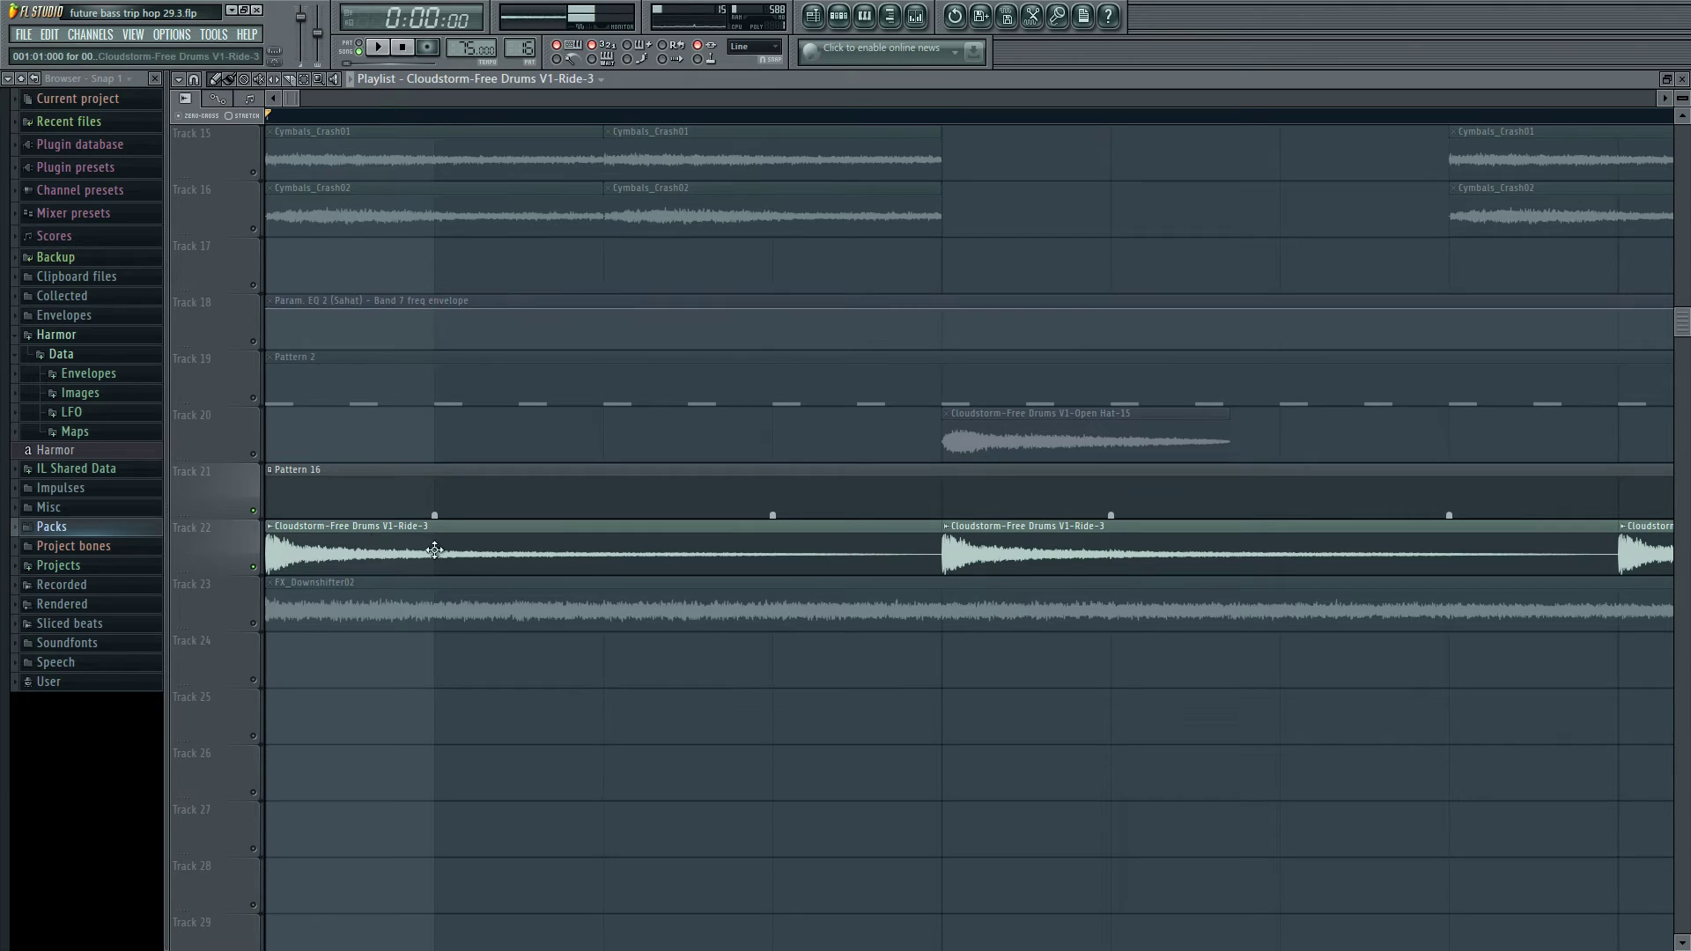
{"action": "double_click", "coordinate": [291, 554]}
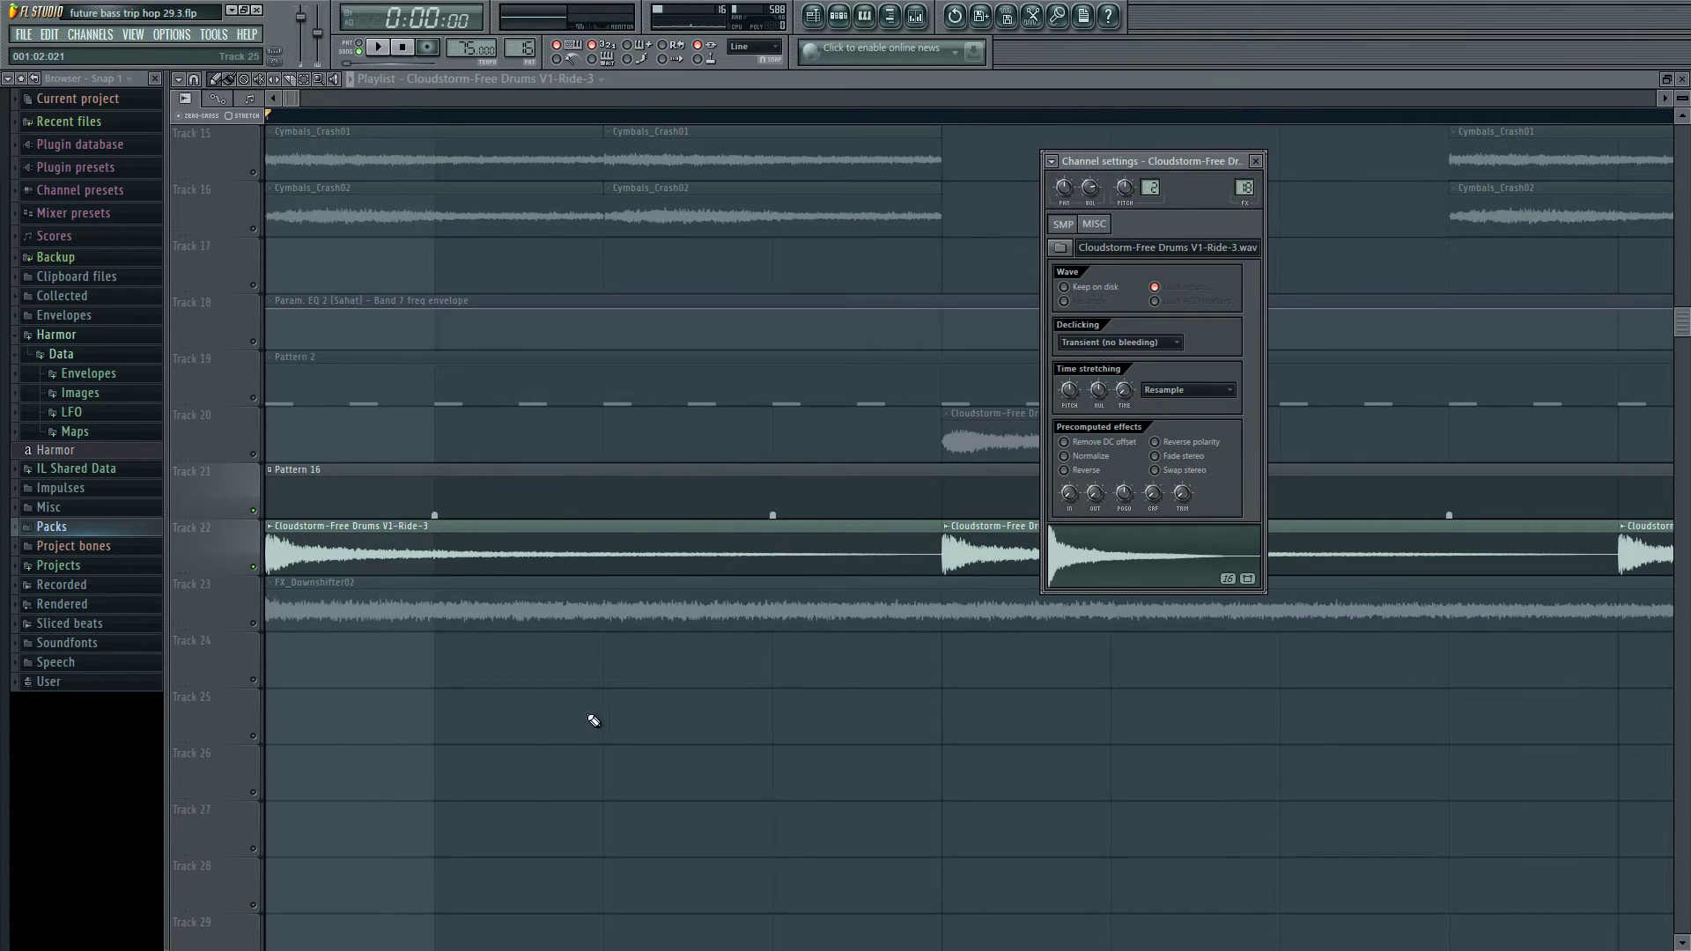
- Check Pattern 16's hat steps in the step sequencer and close it
{"action": "double_click", "coordinate": [453, 482]}
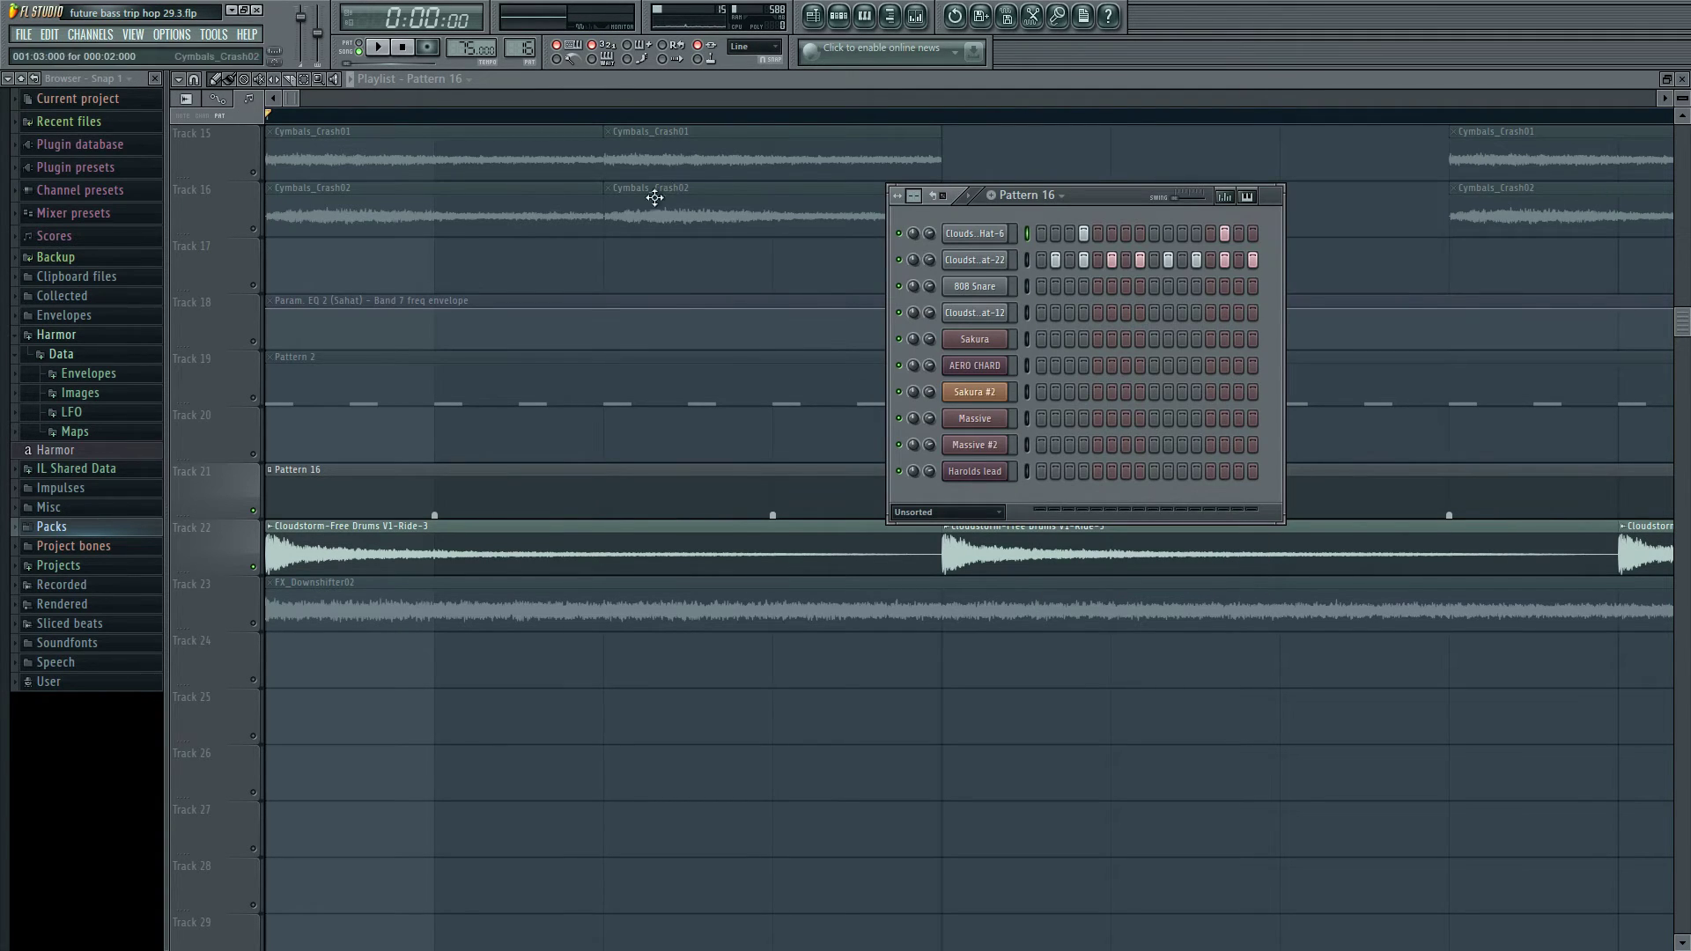
{"action": "key", "text": "F6"}
{"action": "scroll", "coordinate": [376, 454], "scroll_direction": "up", "scroll_amount": 5}
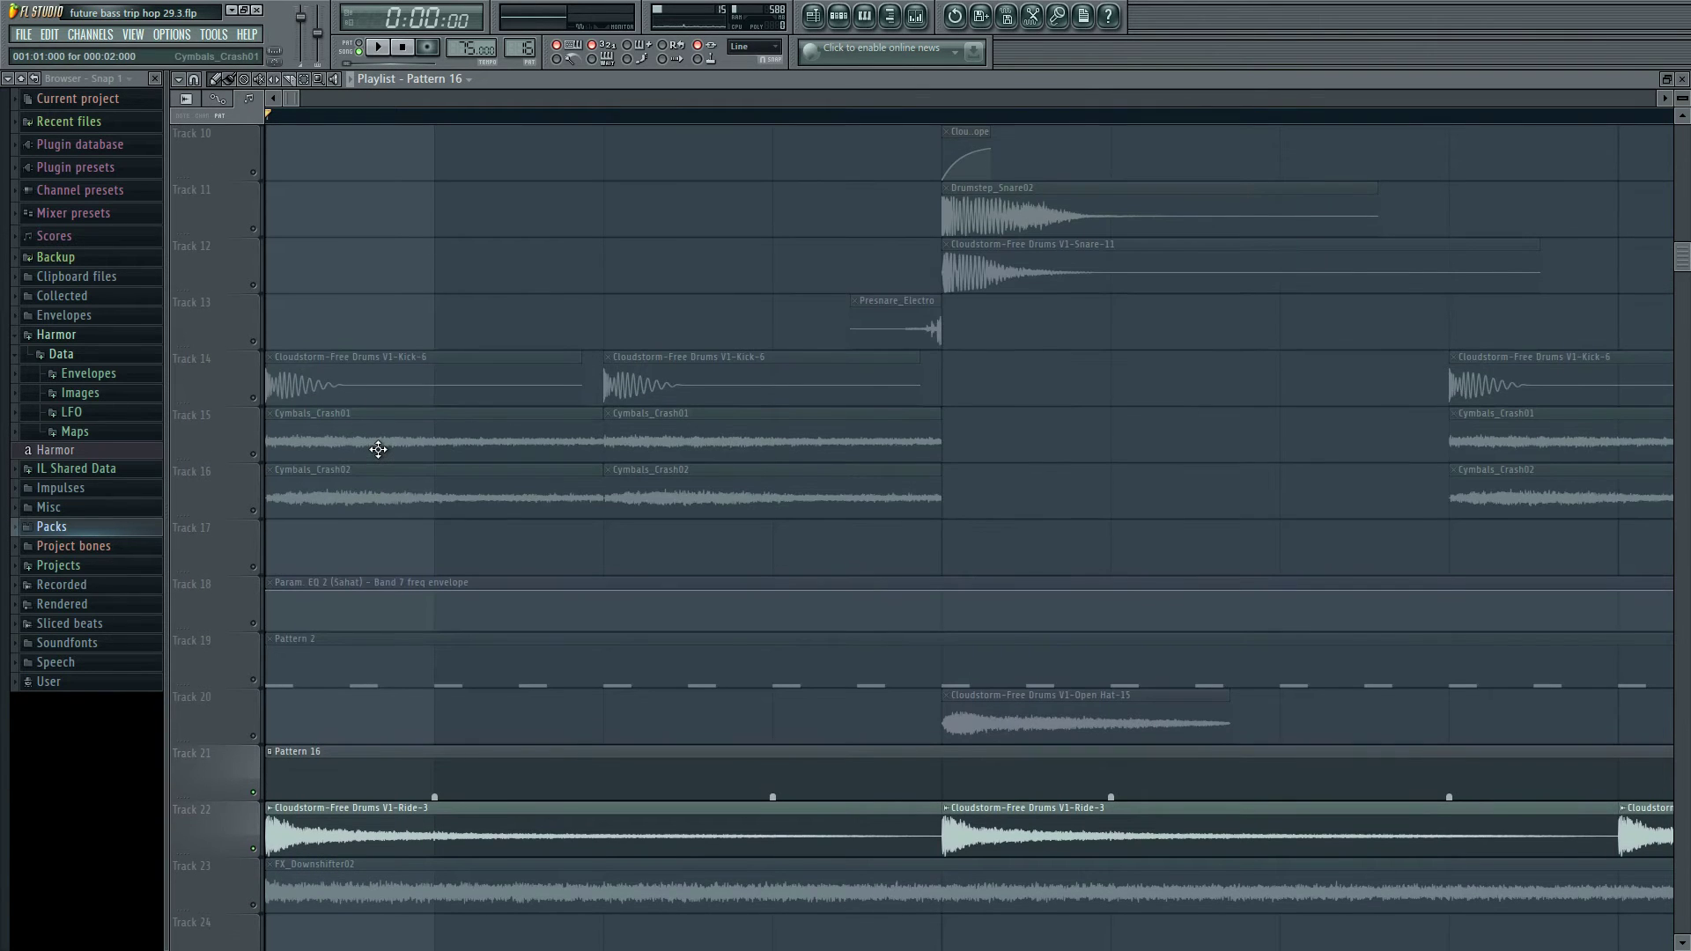
- Solo track 23 and open the channel settings of its FX_Downshifter02 clip
{"action": "scroll", "coordinate": [380, 454], "scroll_direction": "down", "scroll_amount": 7}
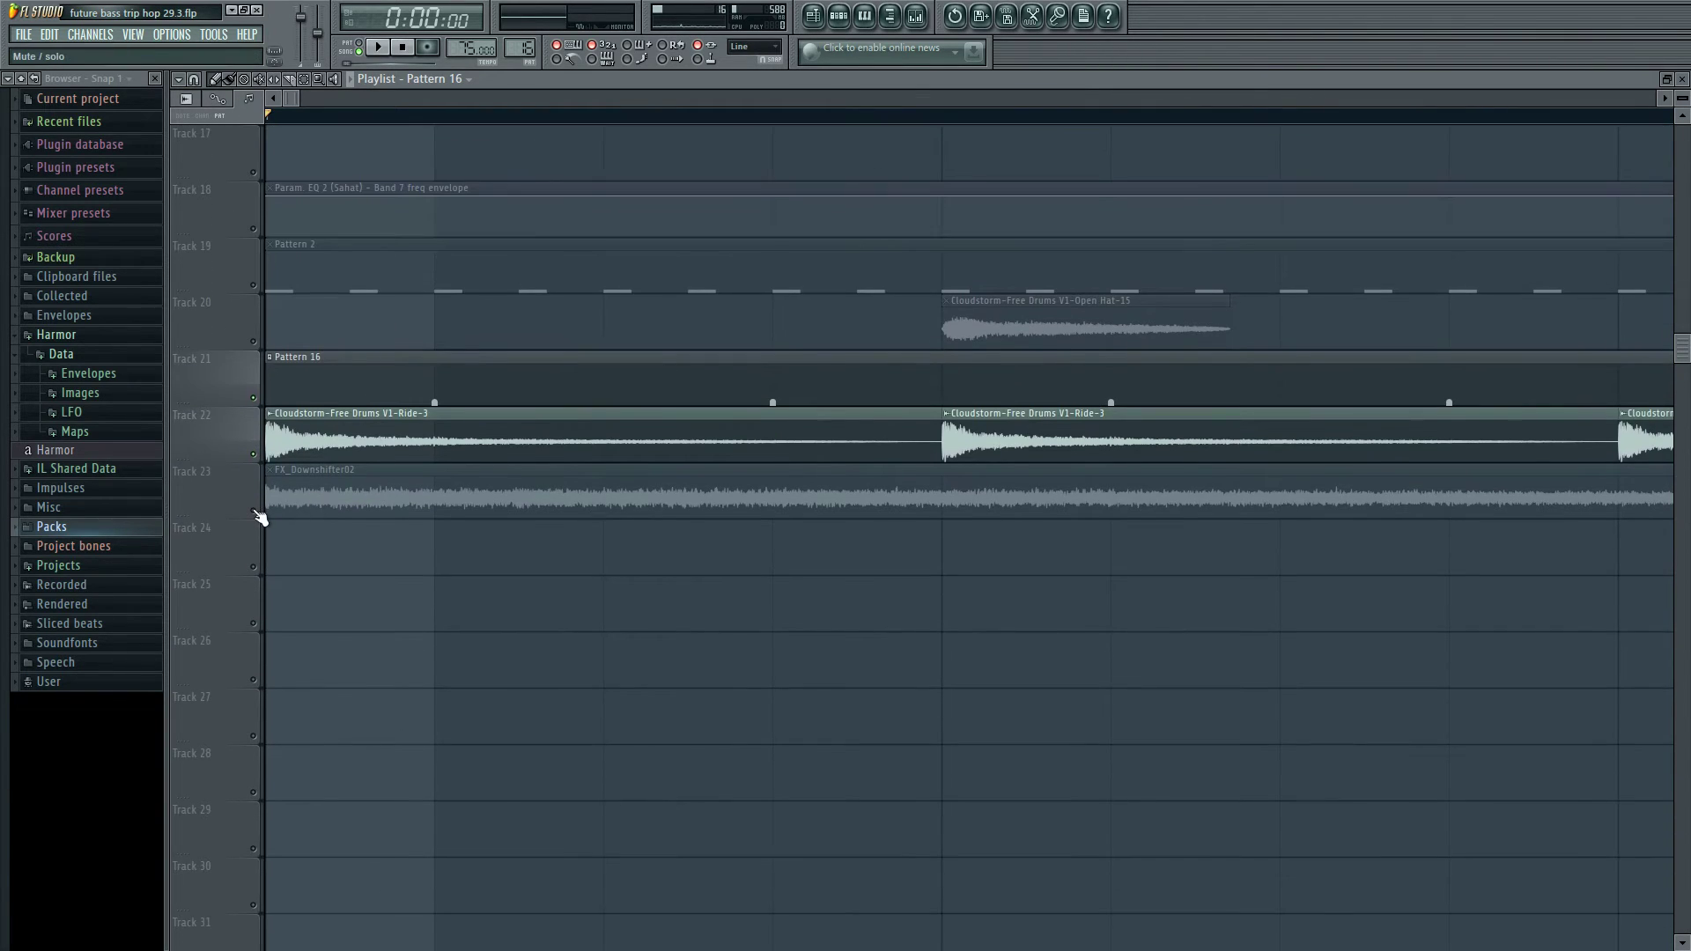
{"action": "right_click", "coordinate": [255, 512]}
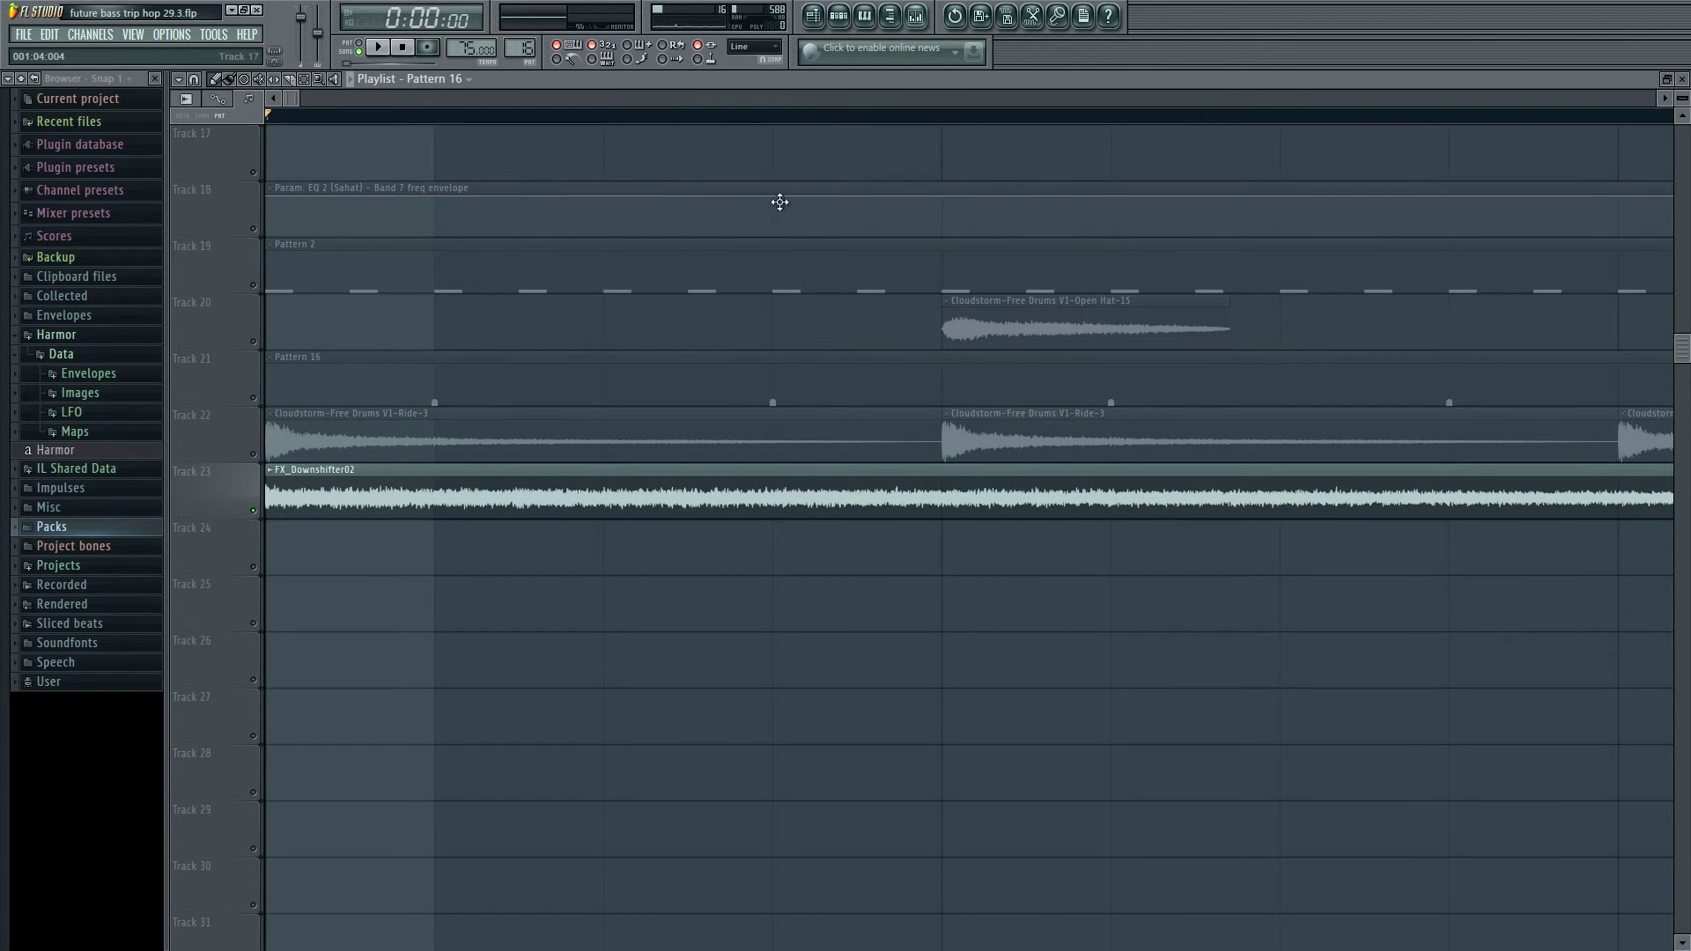
{"action": "double_click", "coordinate": [477, 511]}
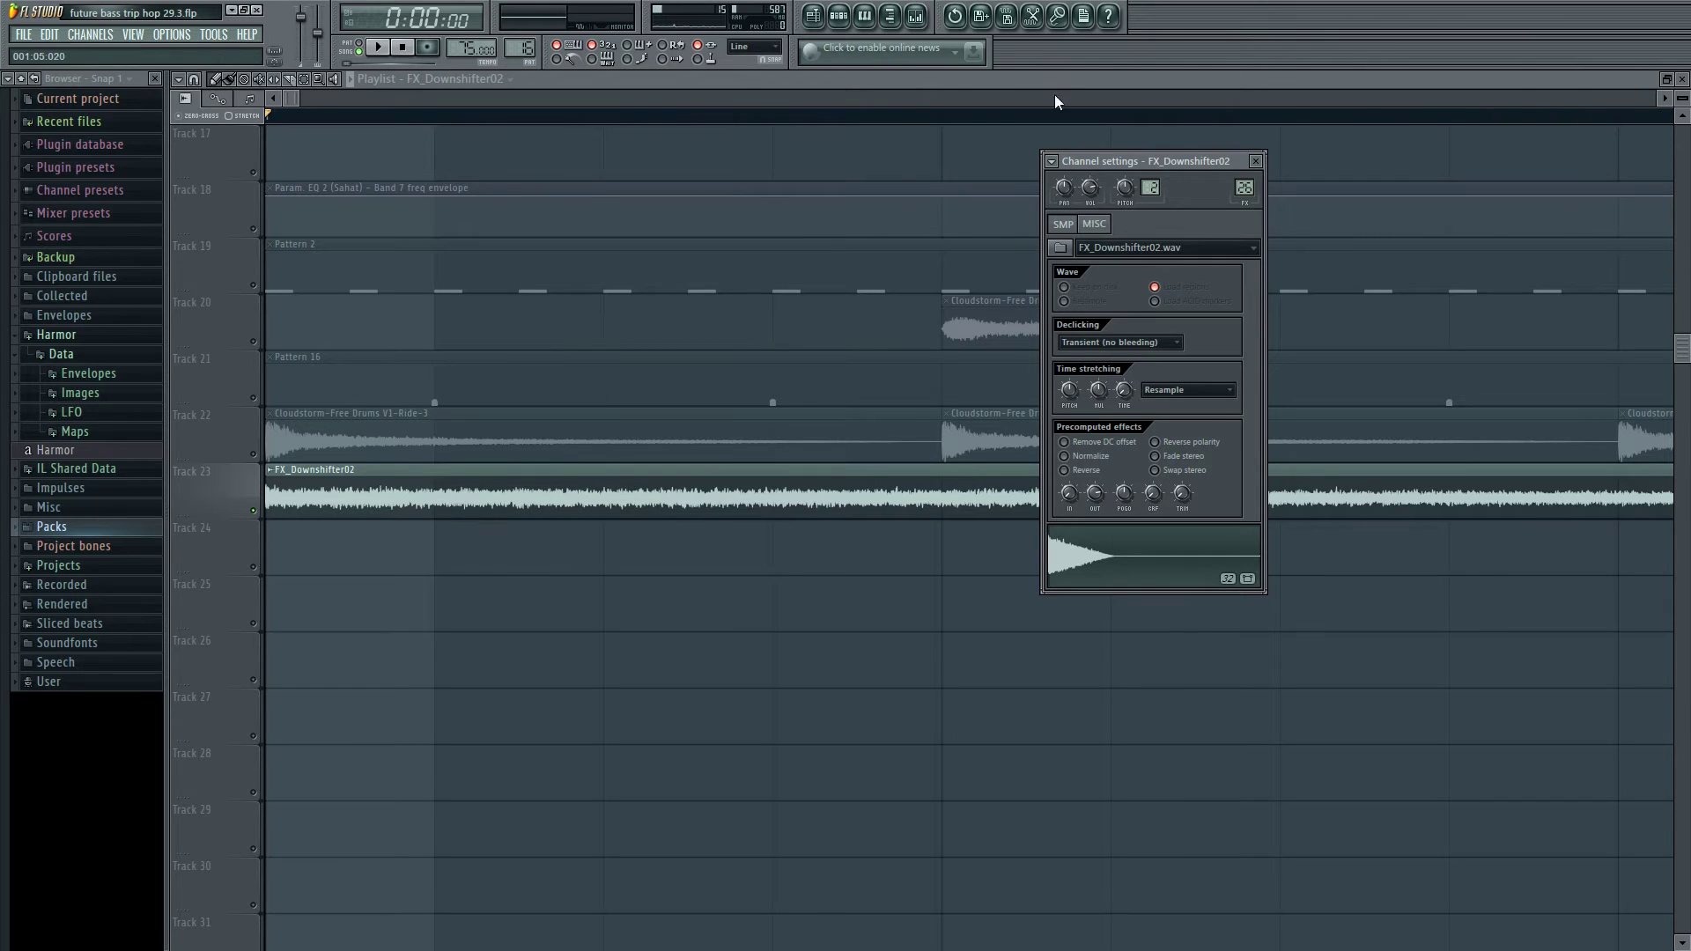
- Examine the Fruity Parametric EQ 2, Fruity Reeverb 2 and Fruity Stereo Shaper on the FX_Downshifter02 mixer track
{"action": "left_click", "coordinate": [916, 15]}
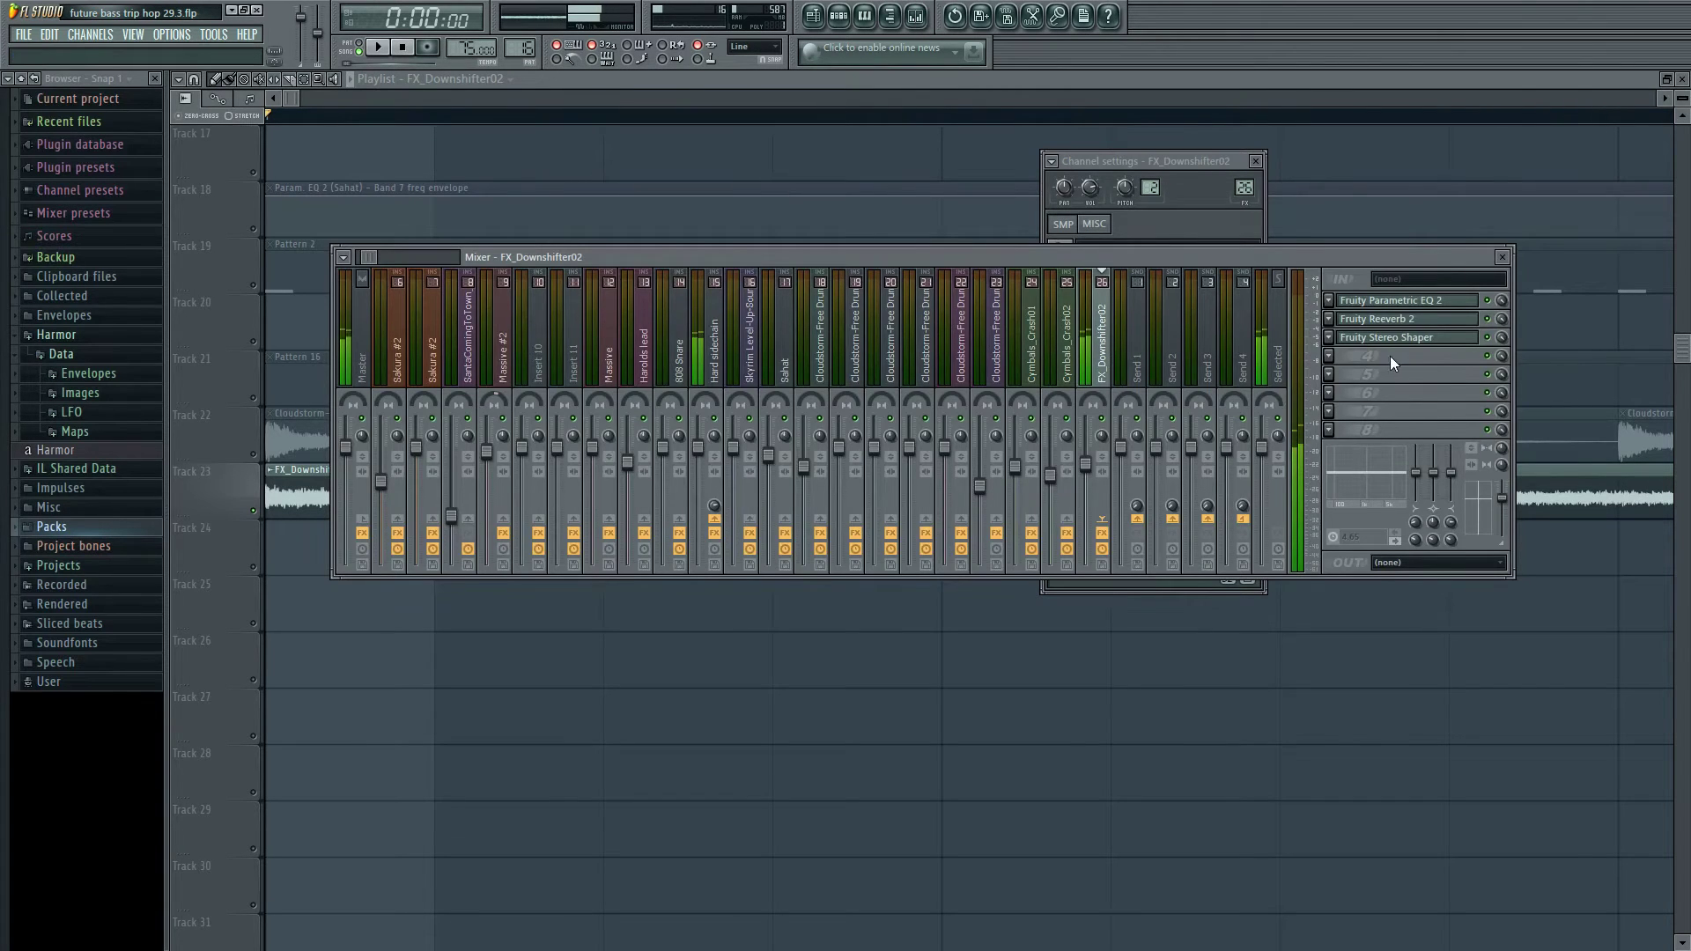
{"action": "left_click", "coordinate": [1404, 302]}
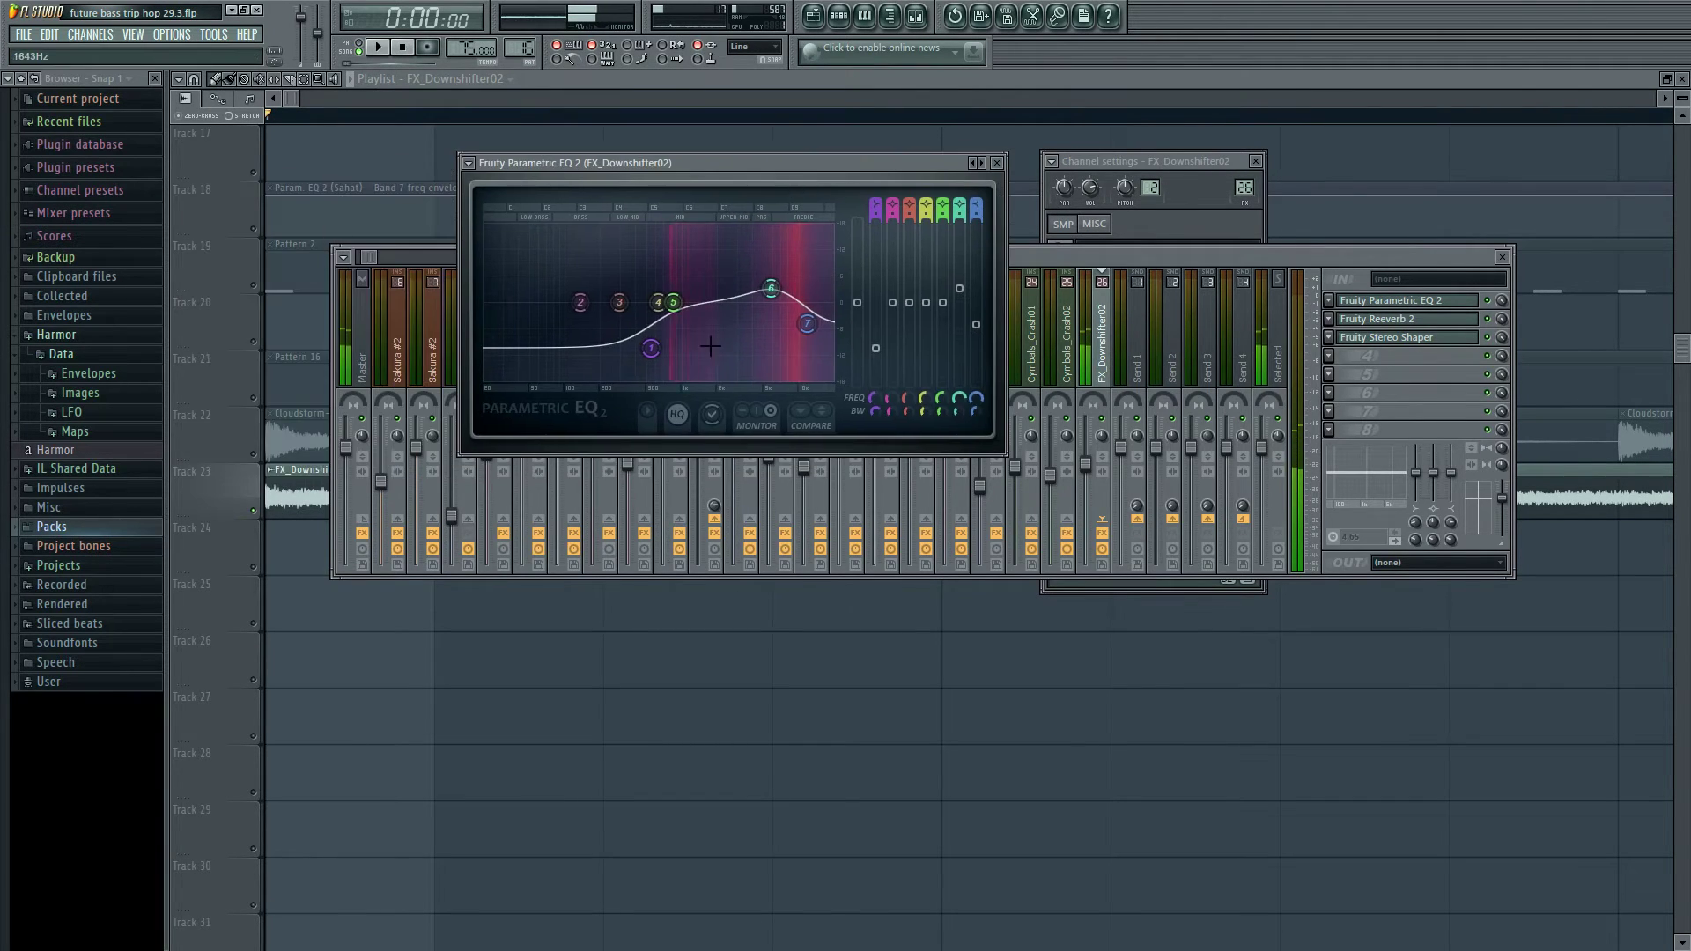
{"action": "left_click", "coordinate": [1409, 318]}
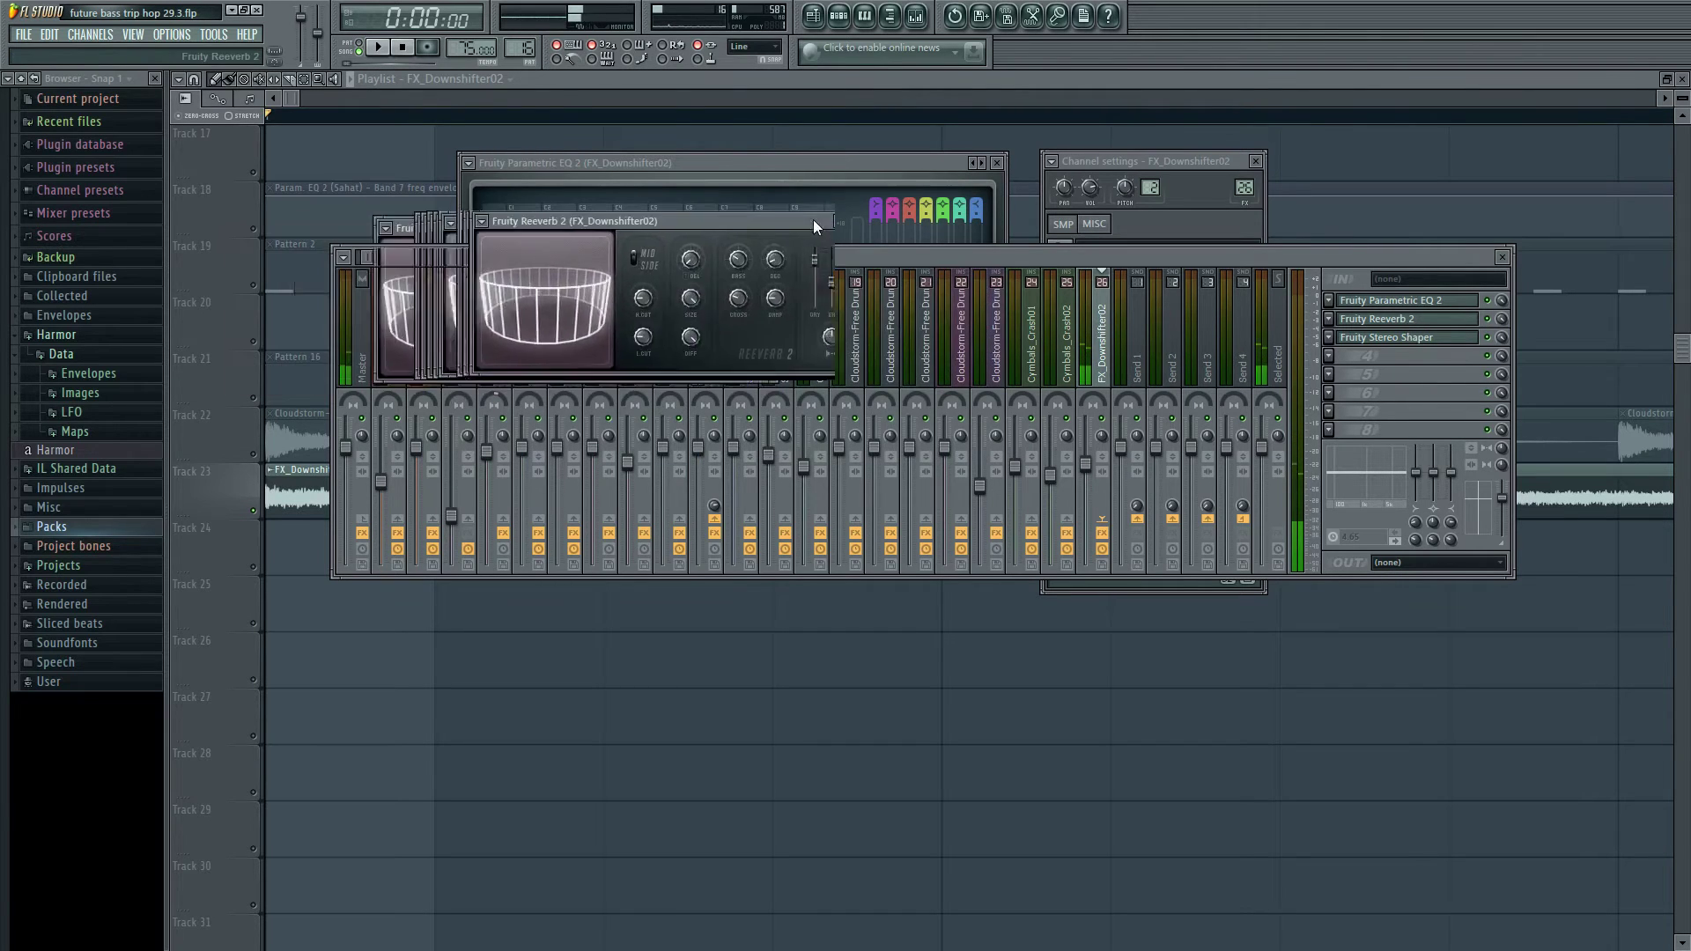
{"action": "left_click", "coordinate": [1409, 337]}
{"action": "left_click_drag", "start_coordinate": [387, 278], "coordinate": [1076, 169]}
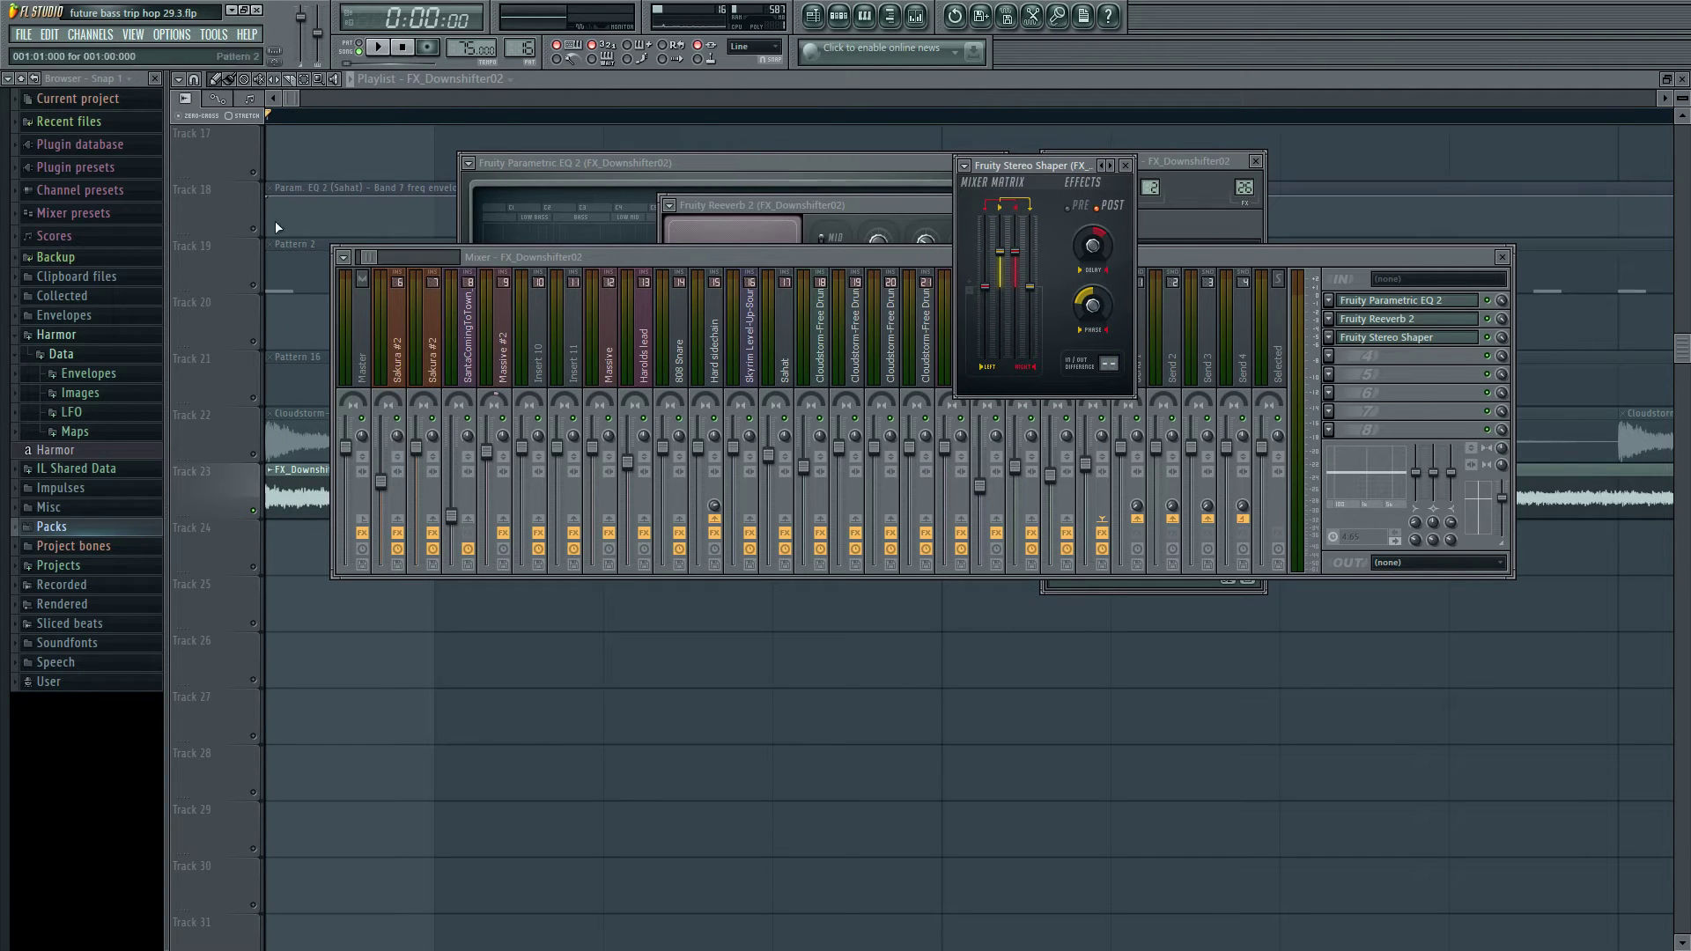
- Close the plugin windows, play the soloed FX_Downshifter02 clip, and look over the drum tracks in the playlist
{"action": "key", "text": "space"}
{"action": "key", "text": "F12"}
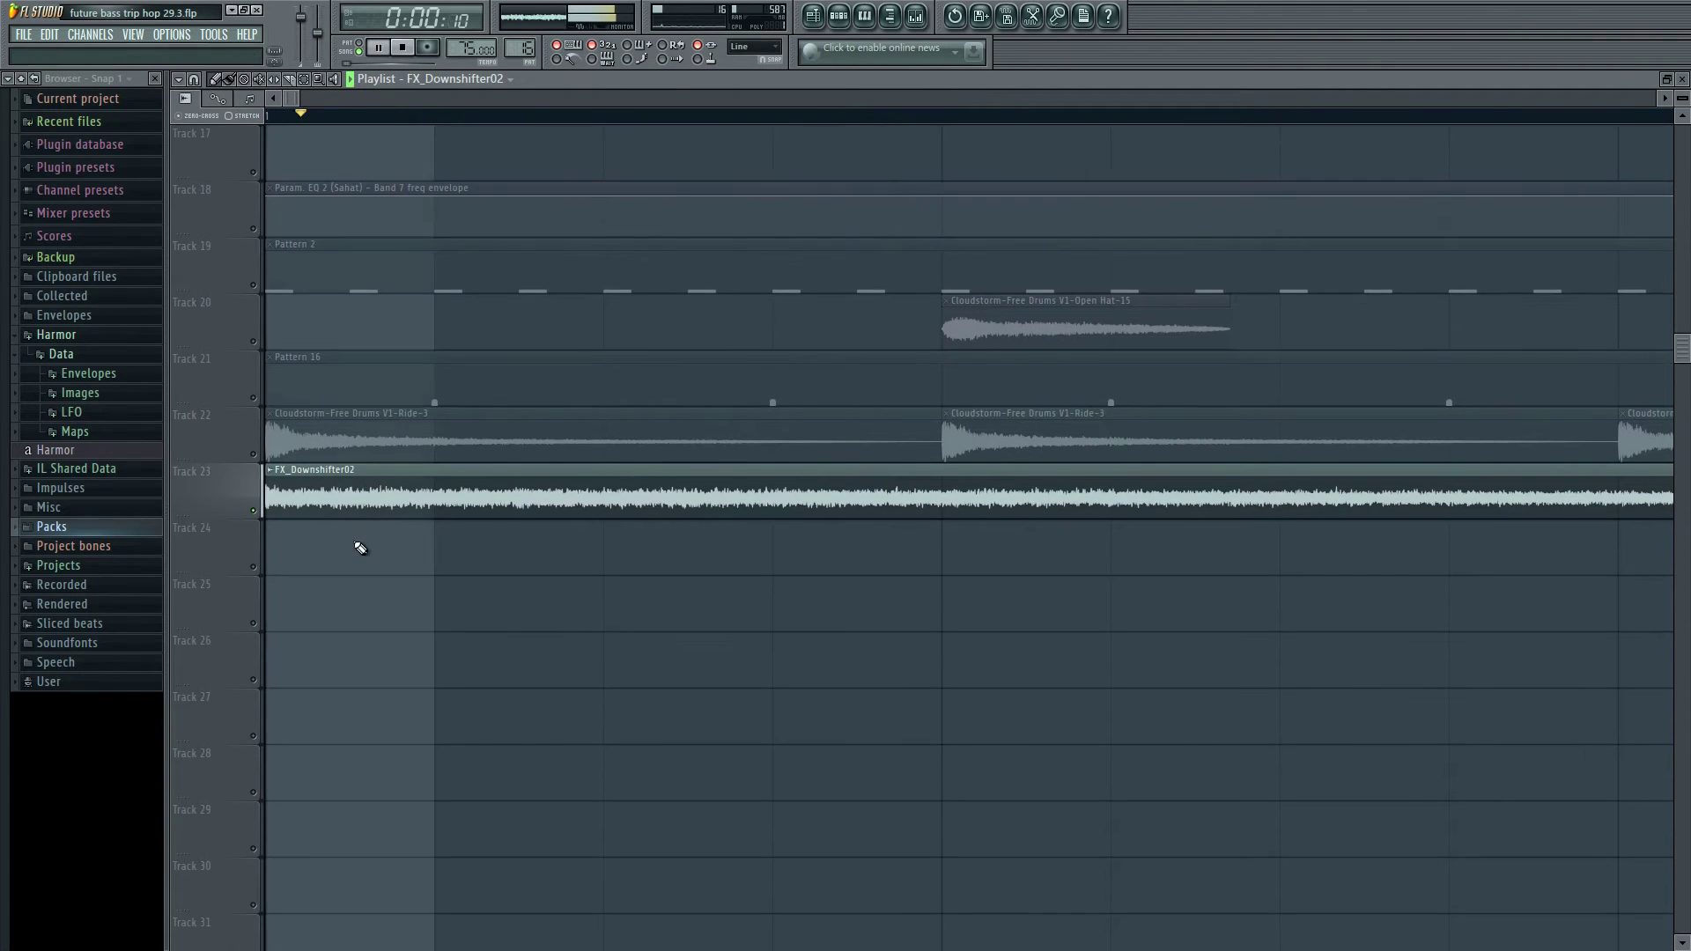
{"action": "key", "text": "space"}
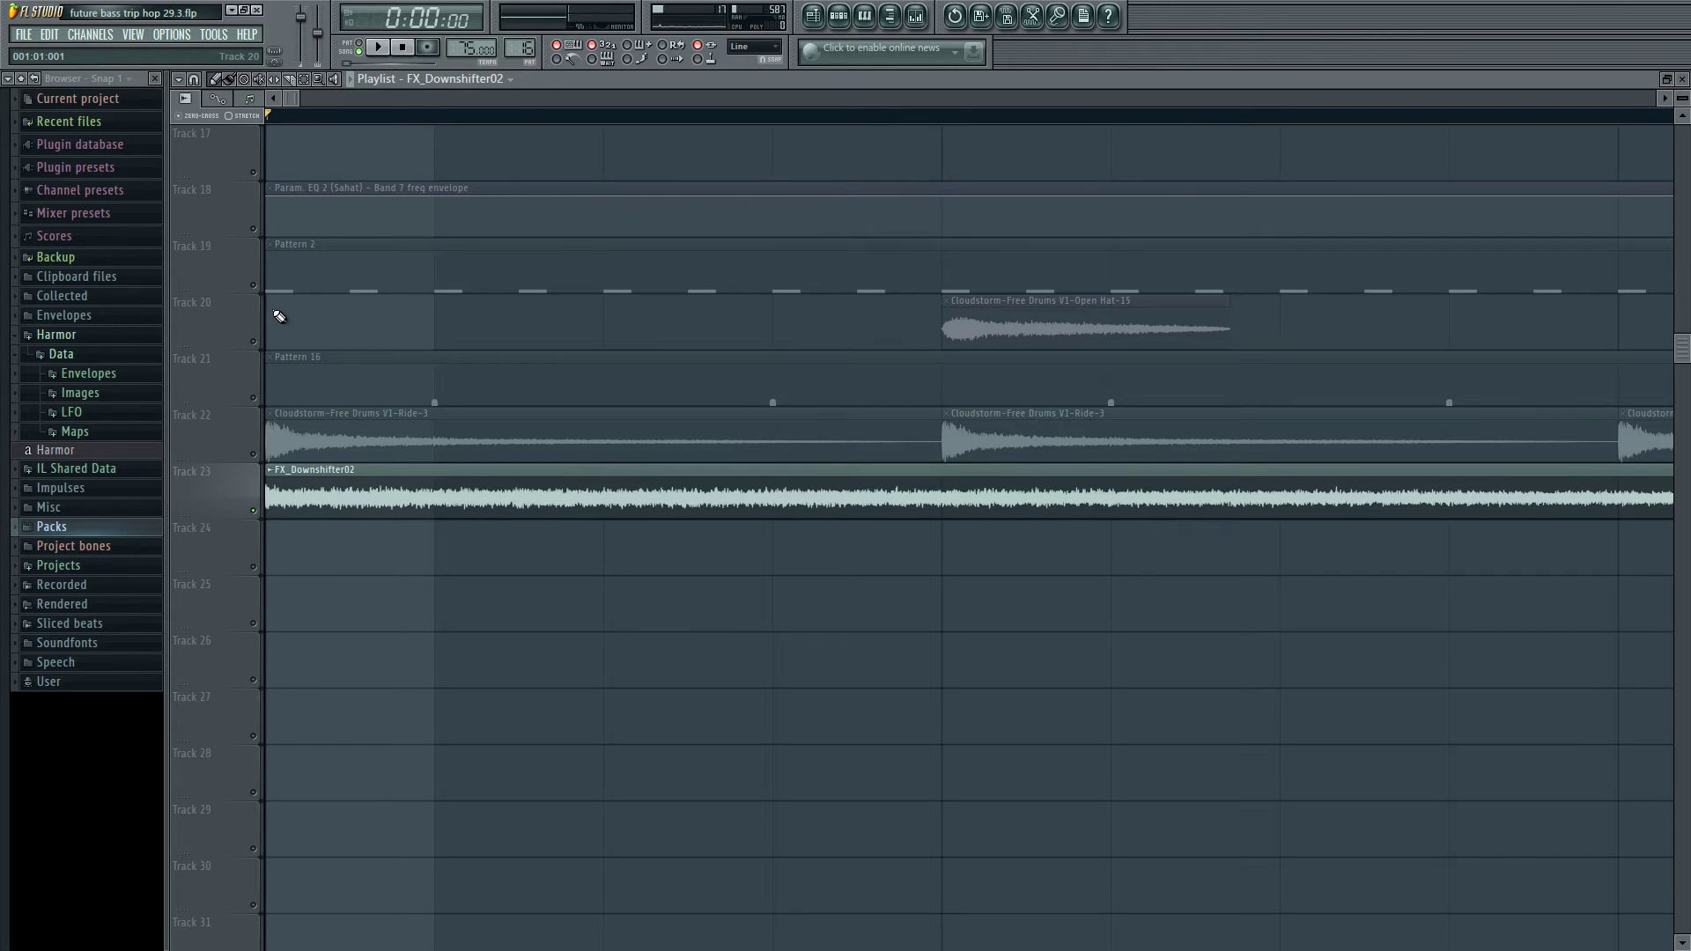
{"action": "scroll", "coordinate": [317, 392], "scroll_direction": "up", "scroll_amount": 10}
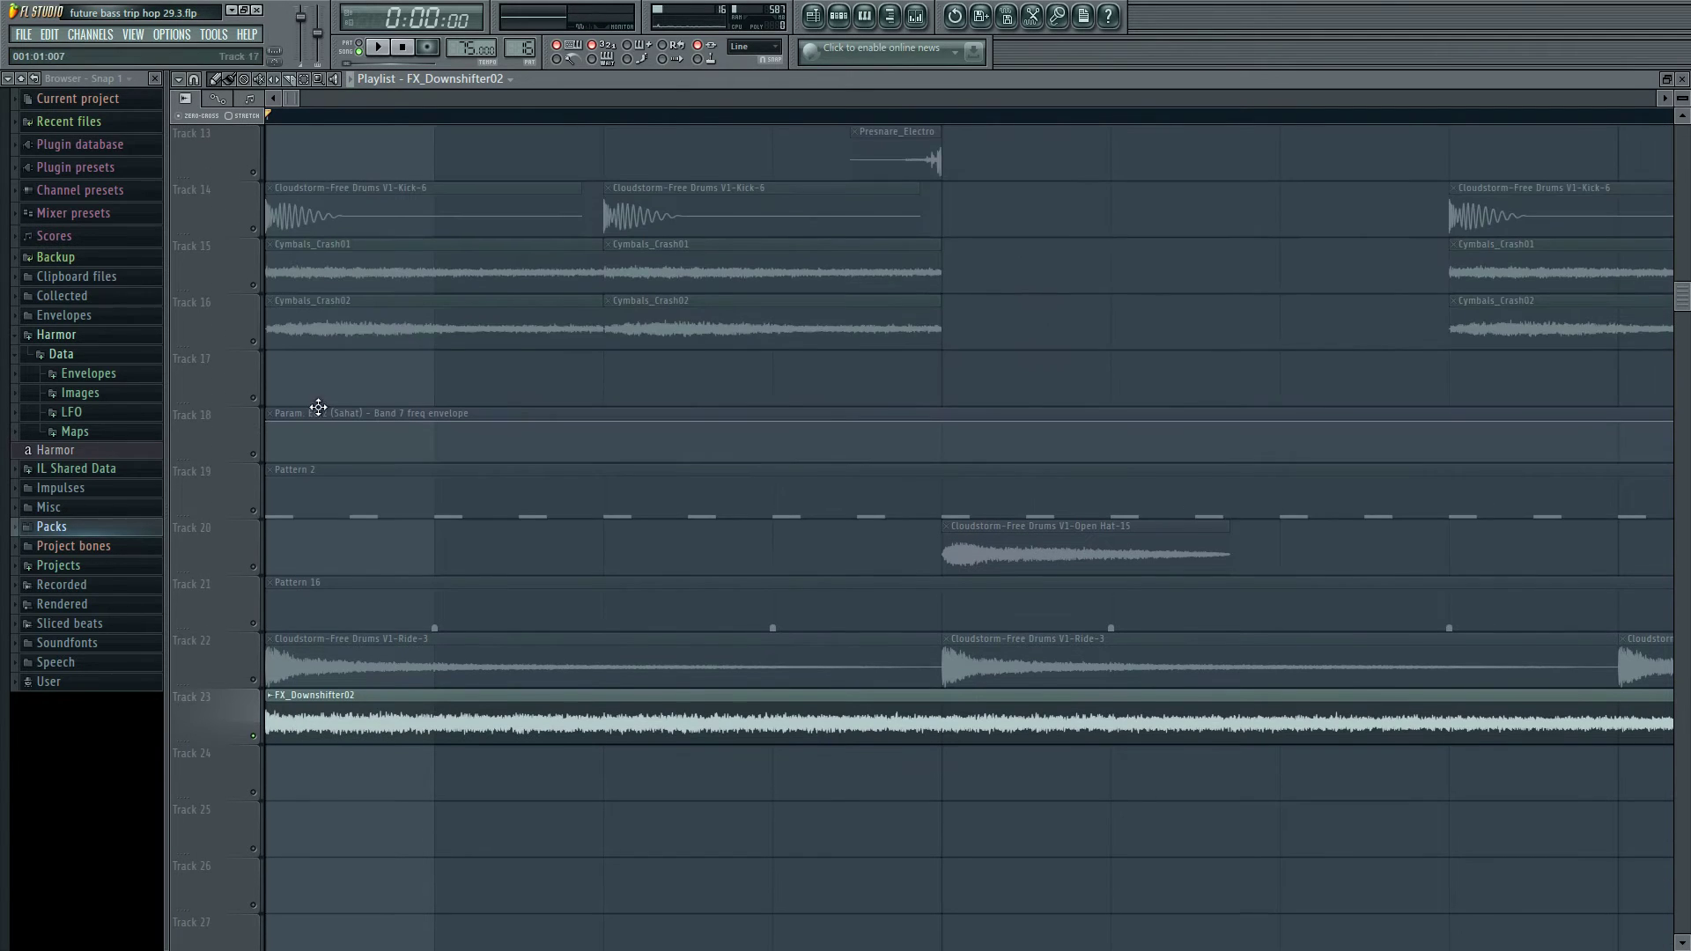
{"action": "scroll", "coordinate": [801, 622], "scroll_direction": "down", "scroll_amount": 8}
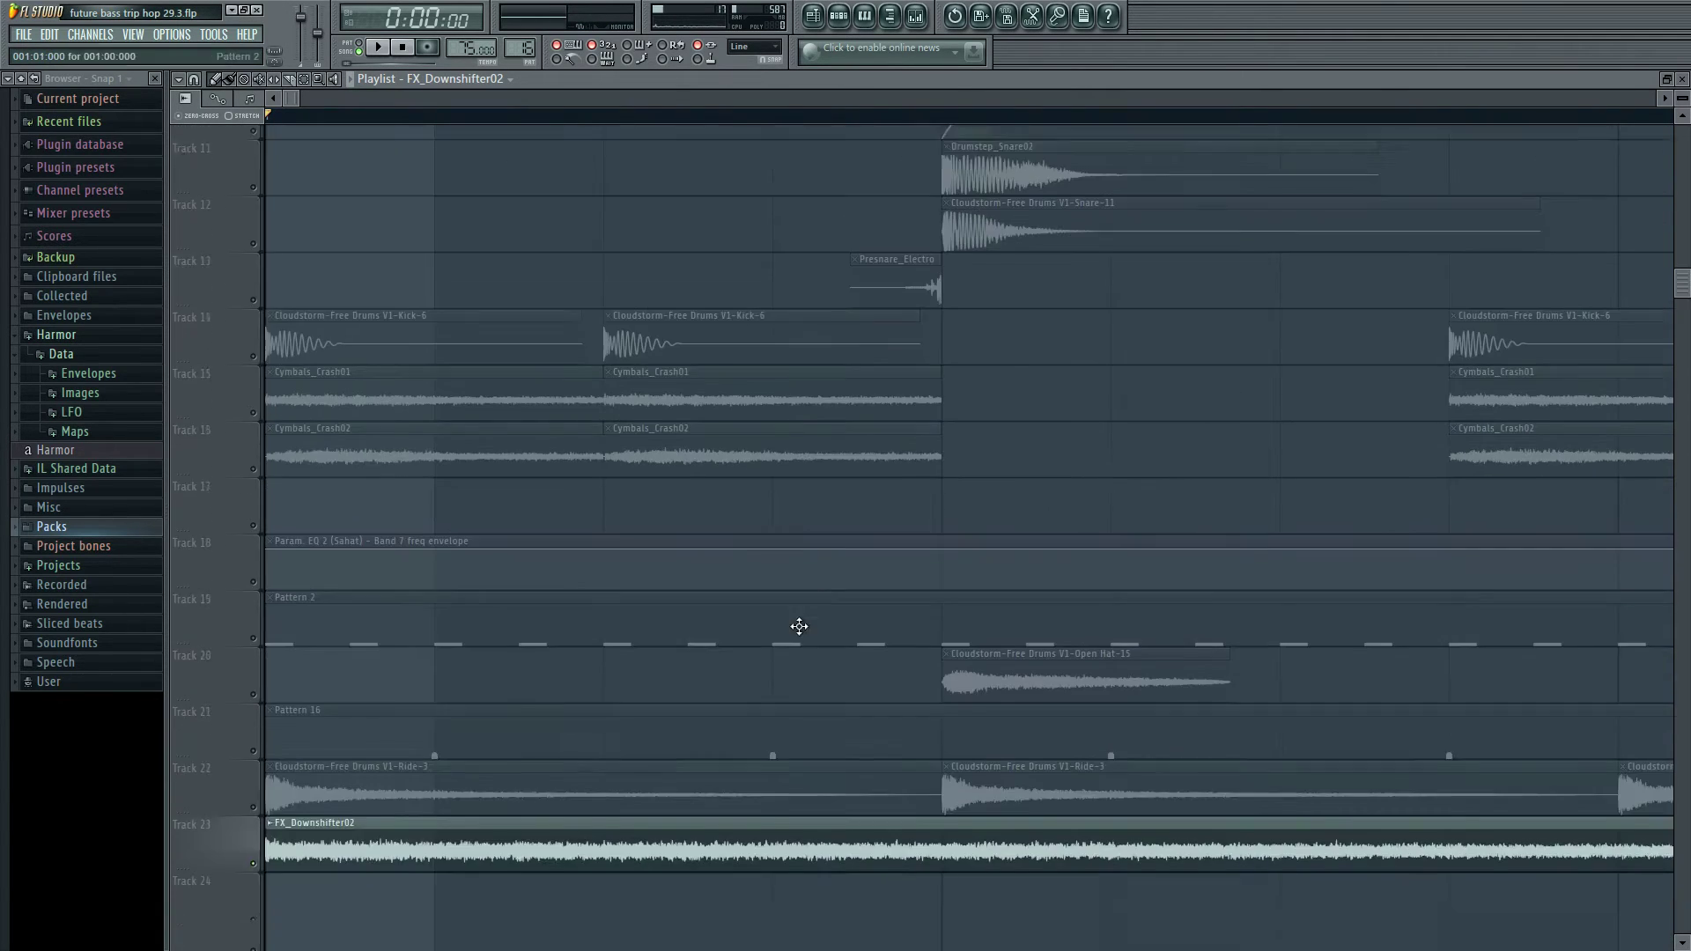
{"action": "scroll", "coordinate": [806, 613], "scroll_direction": "up", "scroll_amount": 5}
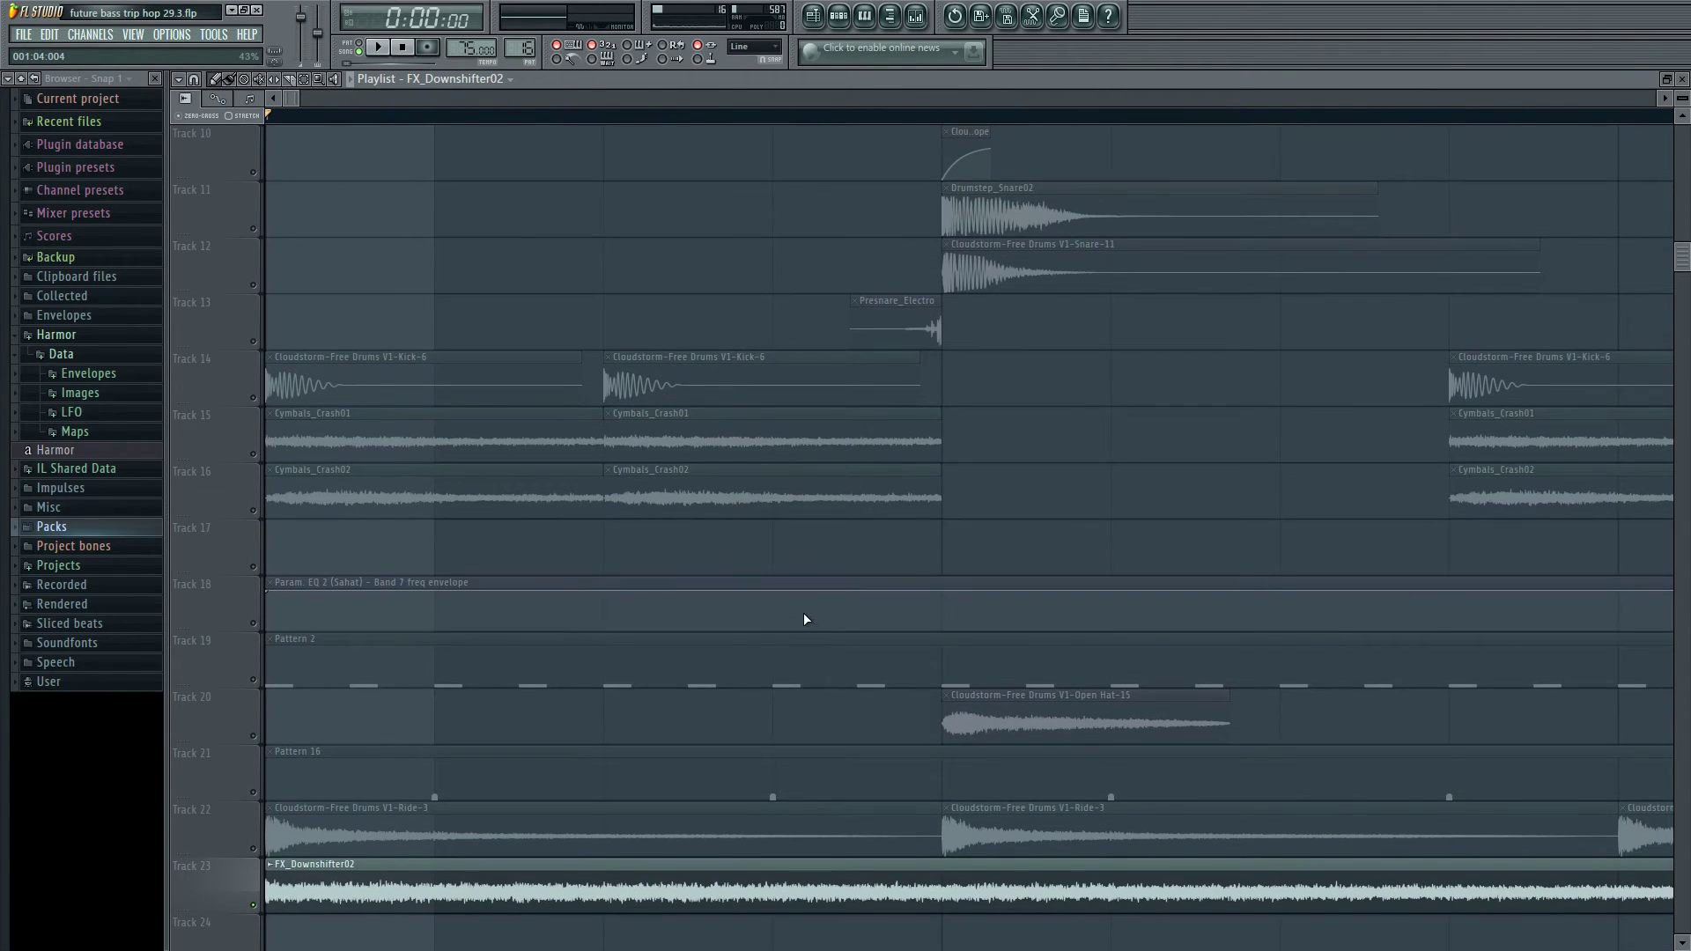
- Unmute the Pattern 11 and Pattern 9 chord clips on tracks 5 and 6
{"action": "scroll", "coordinate": [803, 619], "scroll_direction": "up", "scroll_amount": 9}
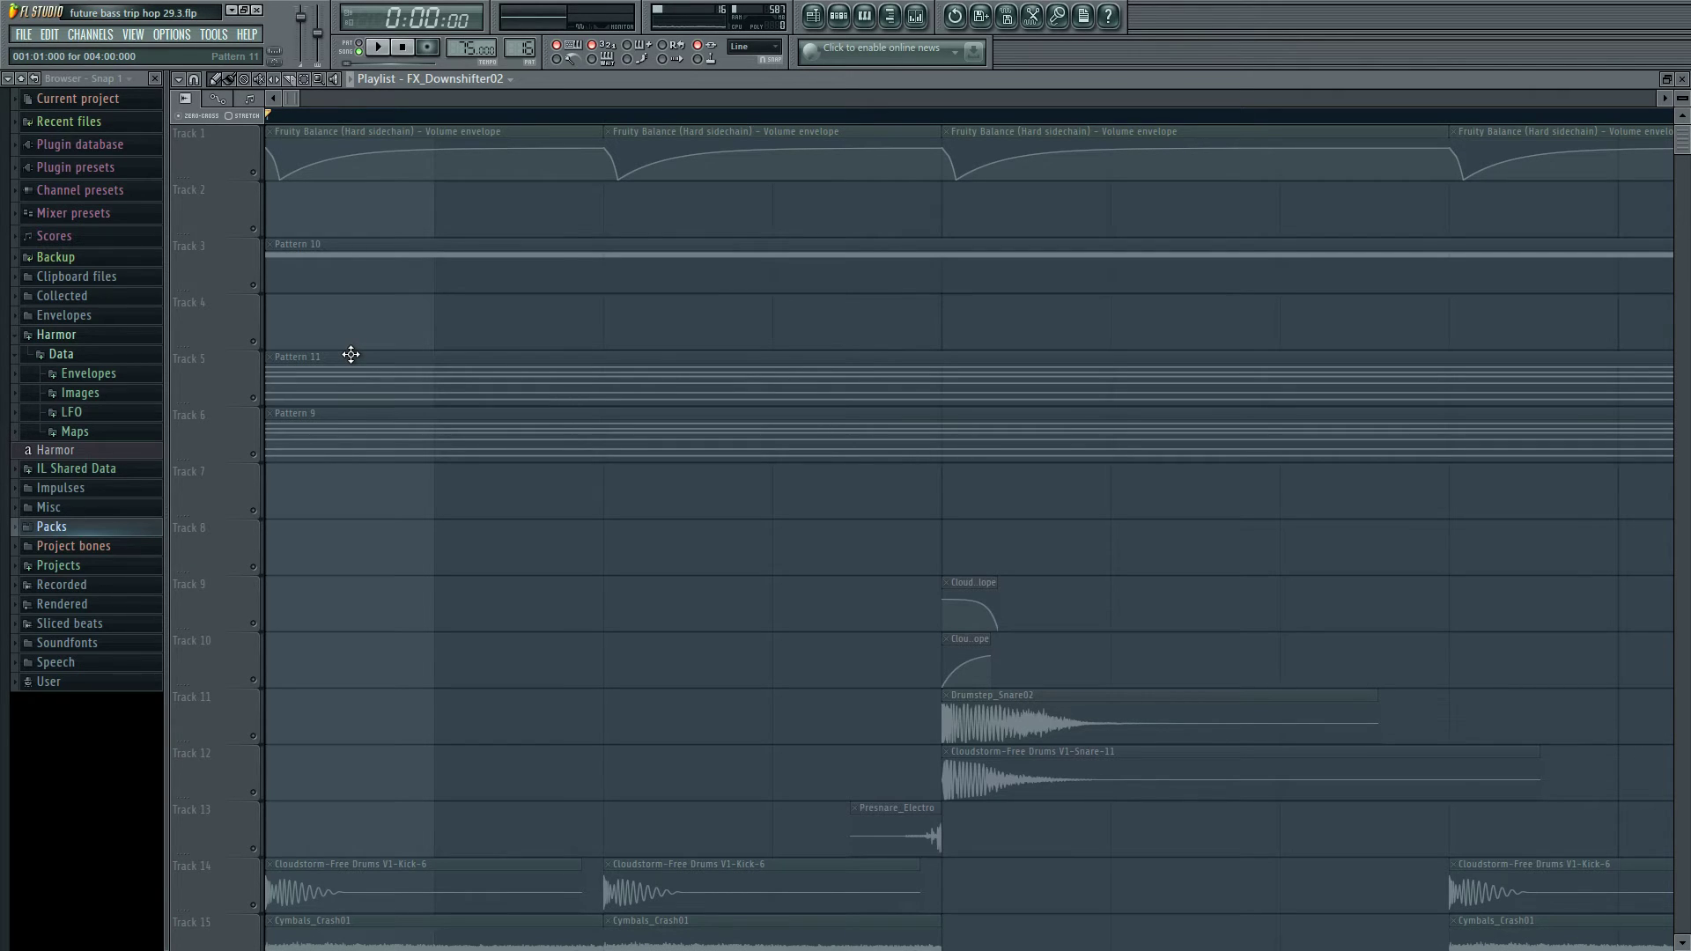
{"action": "left_click", "coordinate": [253, 454]}
{"action": "left_click", "coordinate": [253, 398]}
{"action": "scroll", "coordinate": [286, 568], "scroll_direction": "down", "scroll_amount": 5}
{"action": "scroll", "coordinate": [287, 568], "scroll_direction": "up", "scroll_amount": 5}
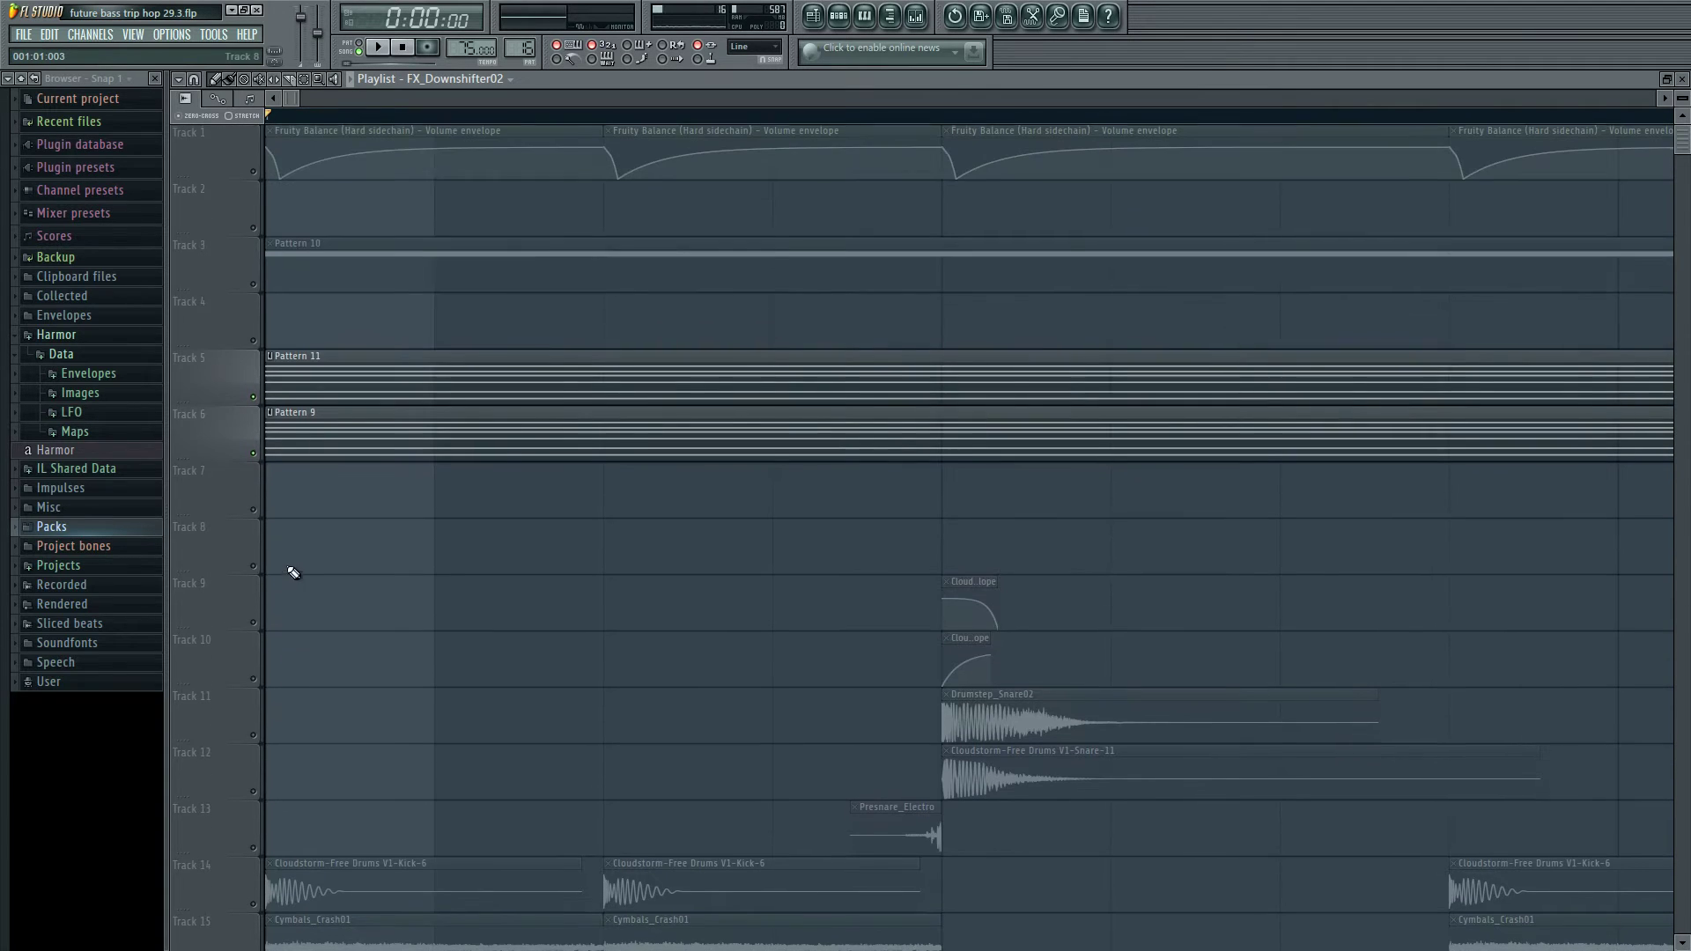
- Play the Pattern 11 and Pattern 9 chords from the start through the first four bars
{"action": "key", "text": "space"}
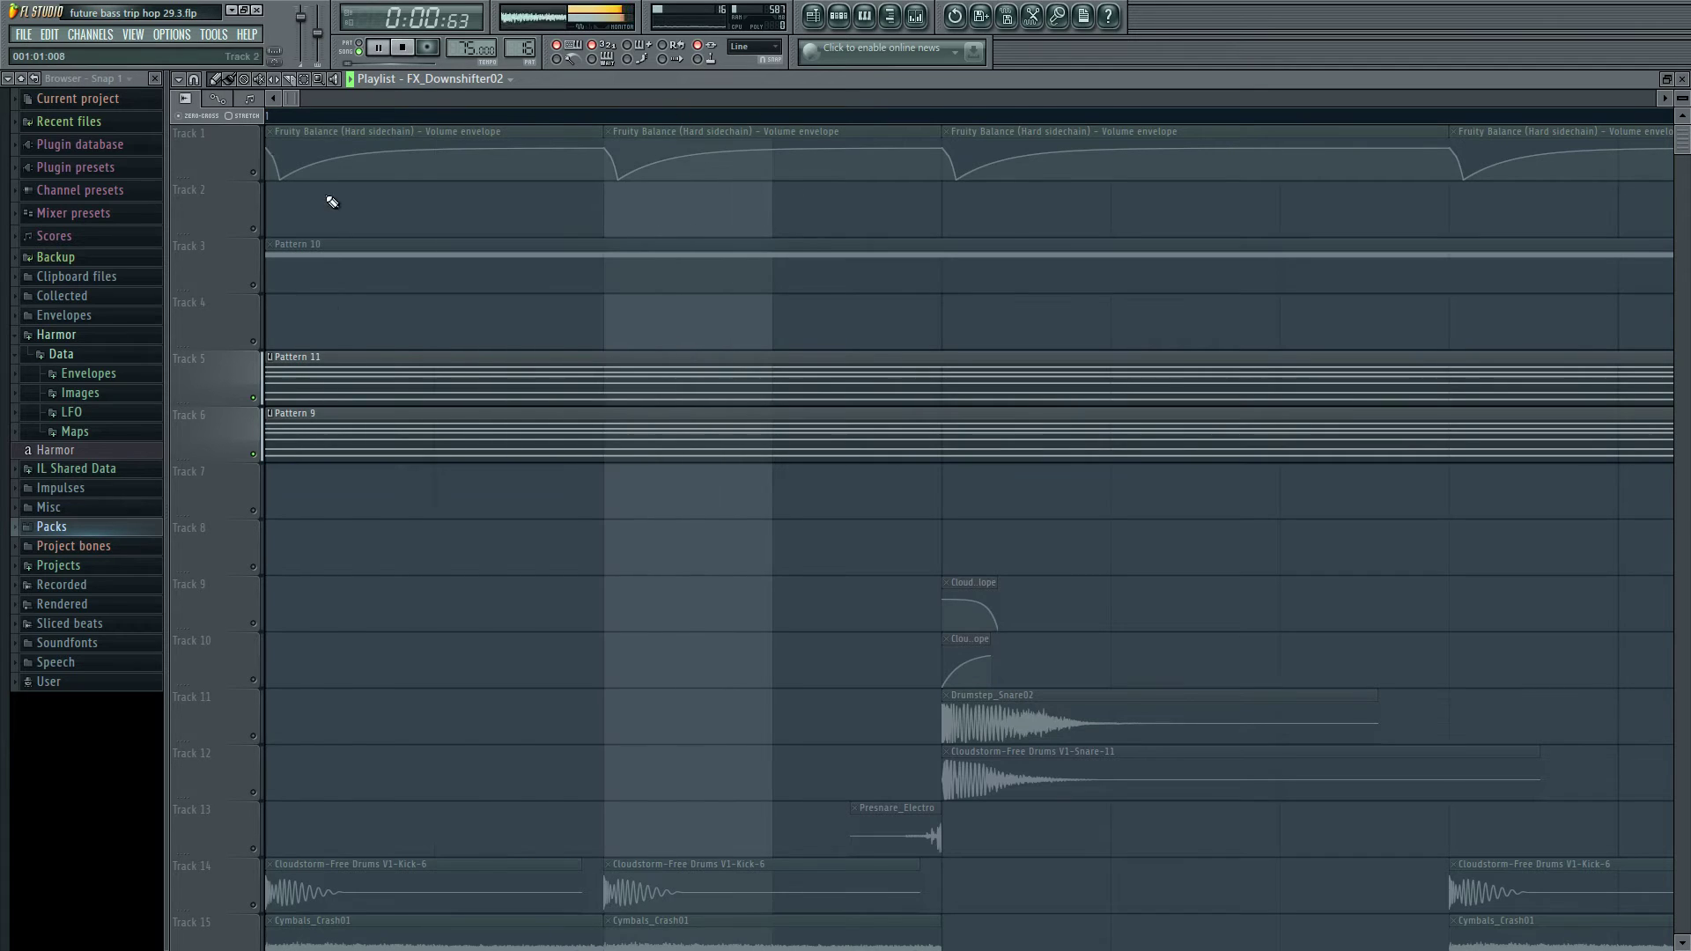
{"action": "scroll", "coordinate": [346, 869], "scroll_direction": "down", "scroll_amount": 5}
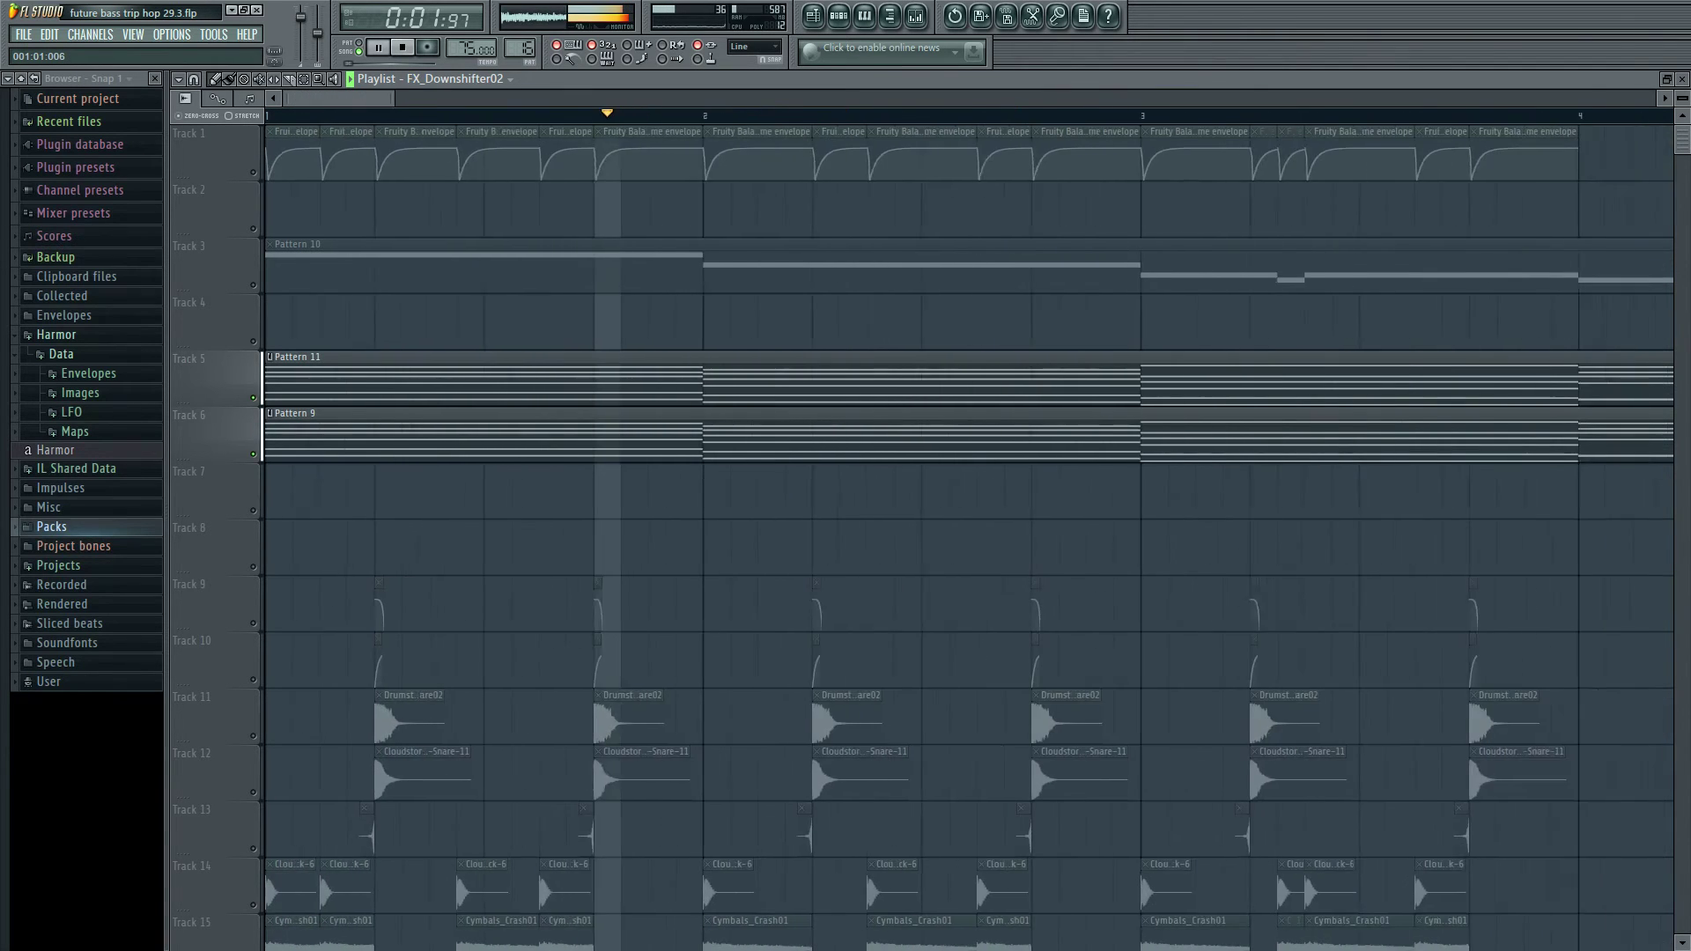
{"action": "scroll", "coordinate": [343, 869], "scroll_direction": "down", "scroll_amount": 5}
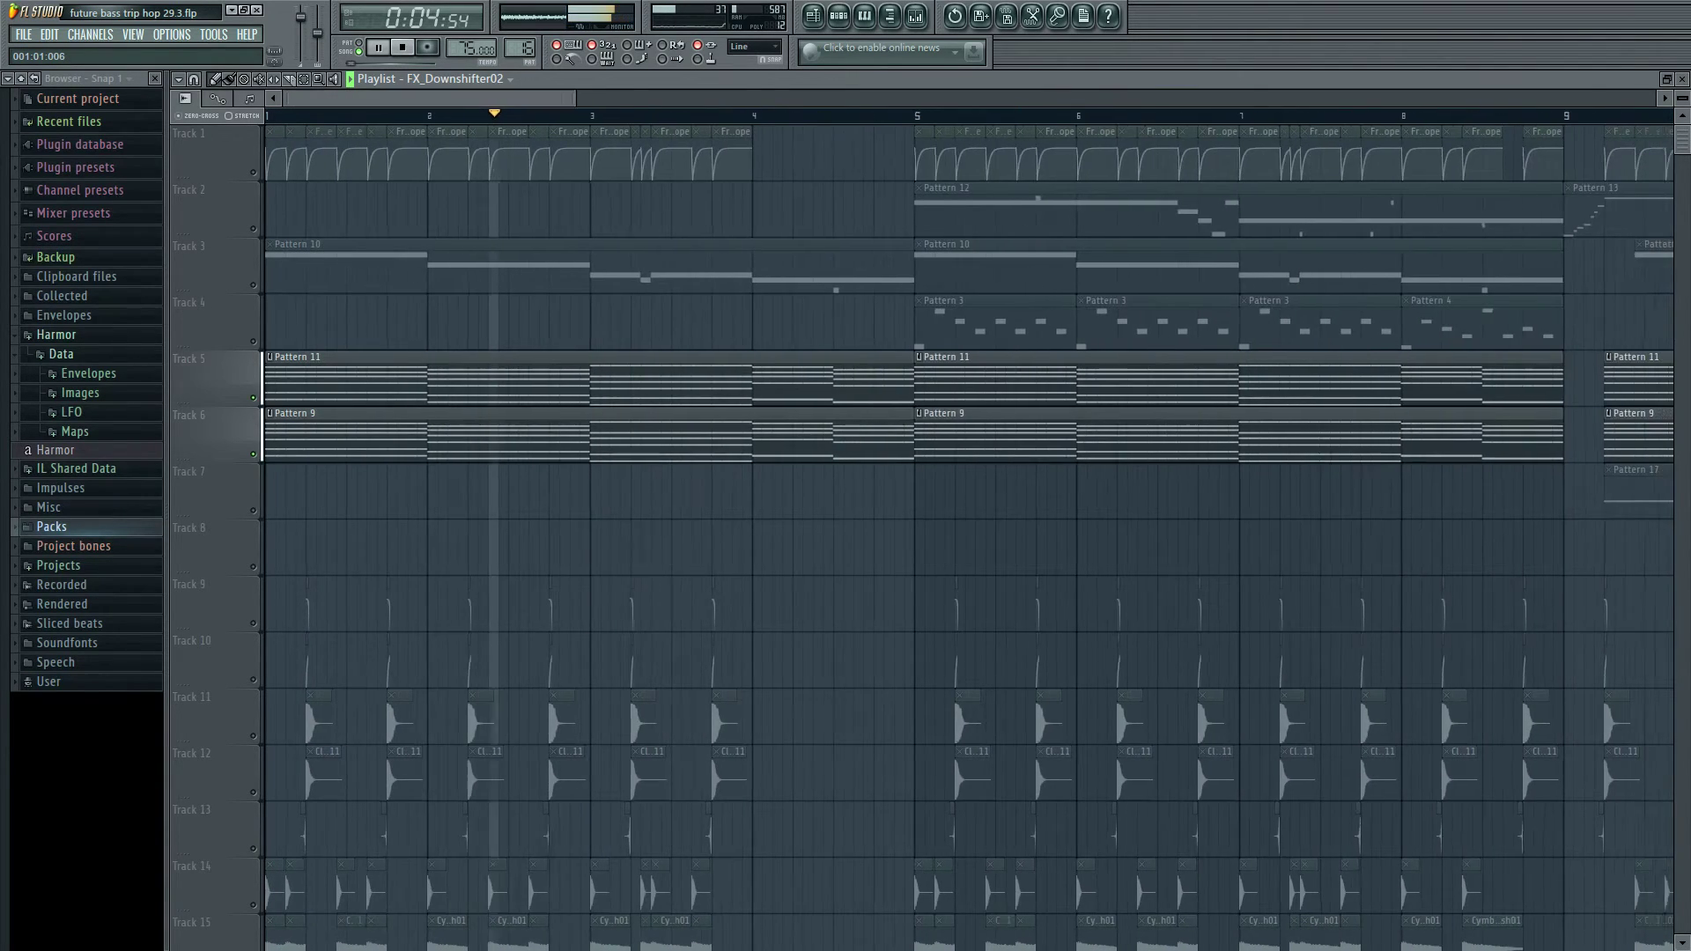
{"action": "left_click_drag", "start_coordinate": [575, 102], "coordinate": [520, 102]}
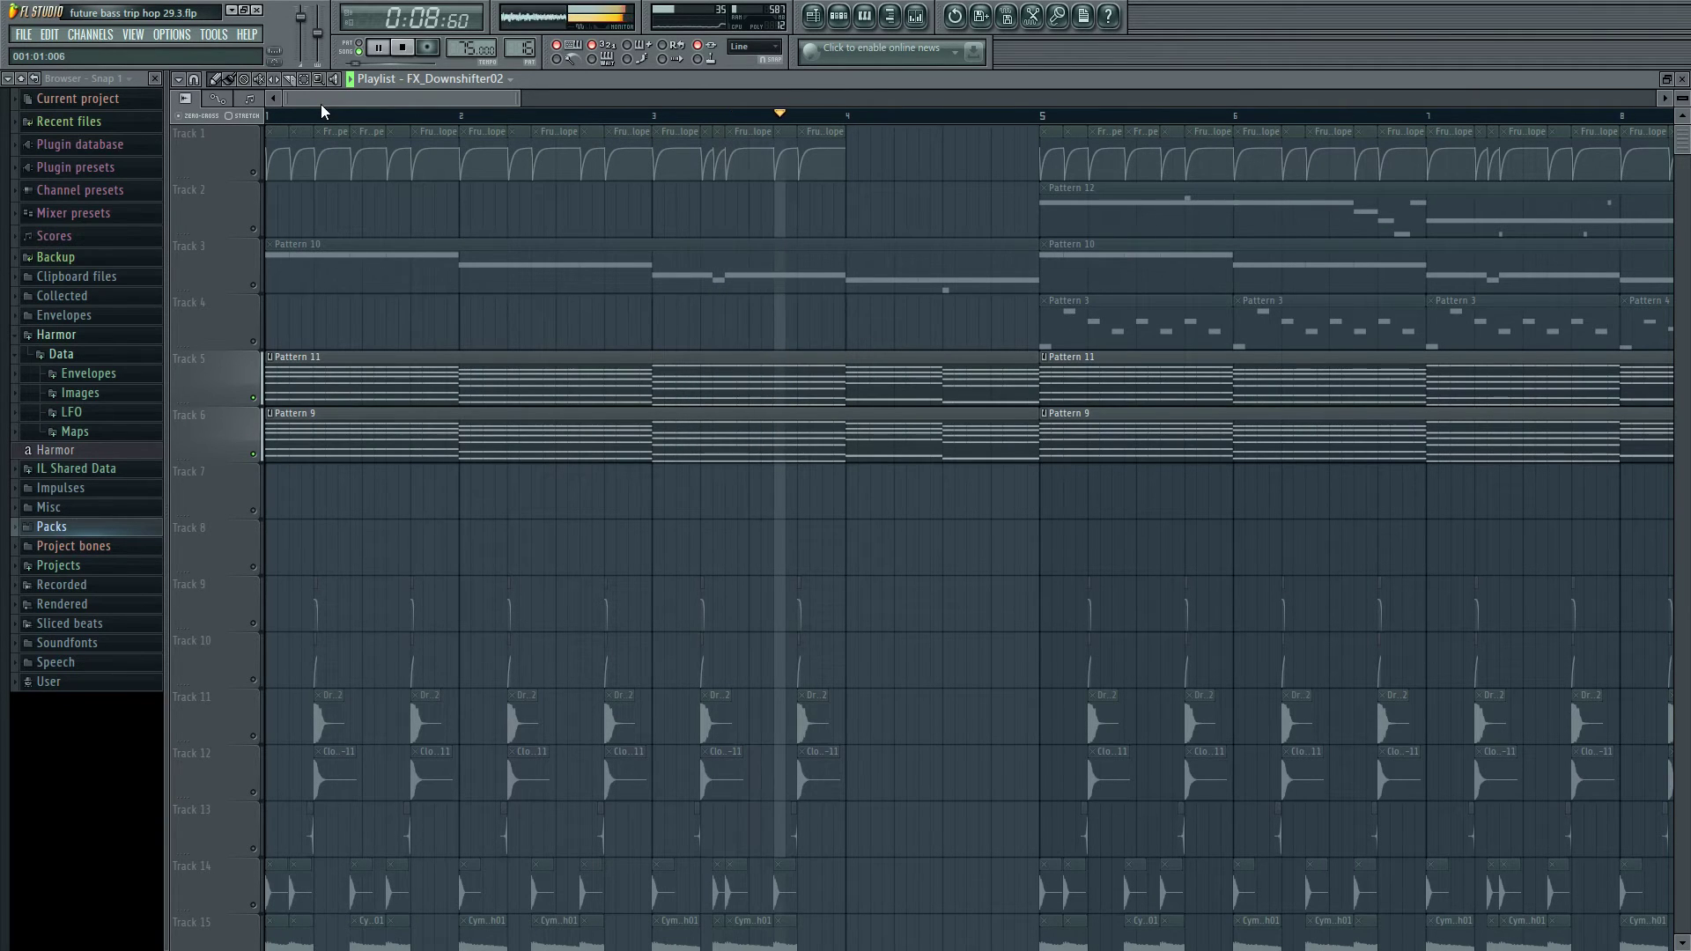
{"action": "left_click_drag", "start_coordinate": [520, 98], "coordinate": [563, 98]}
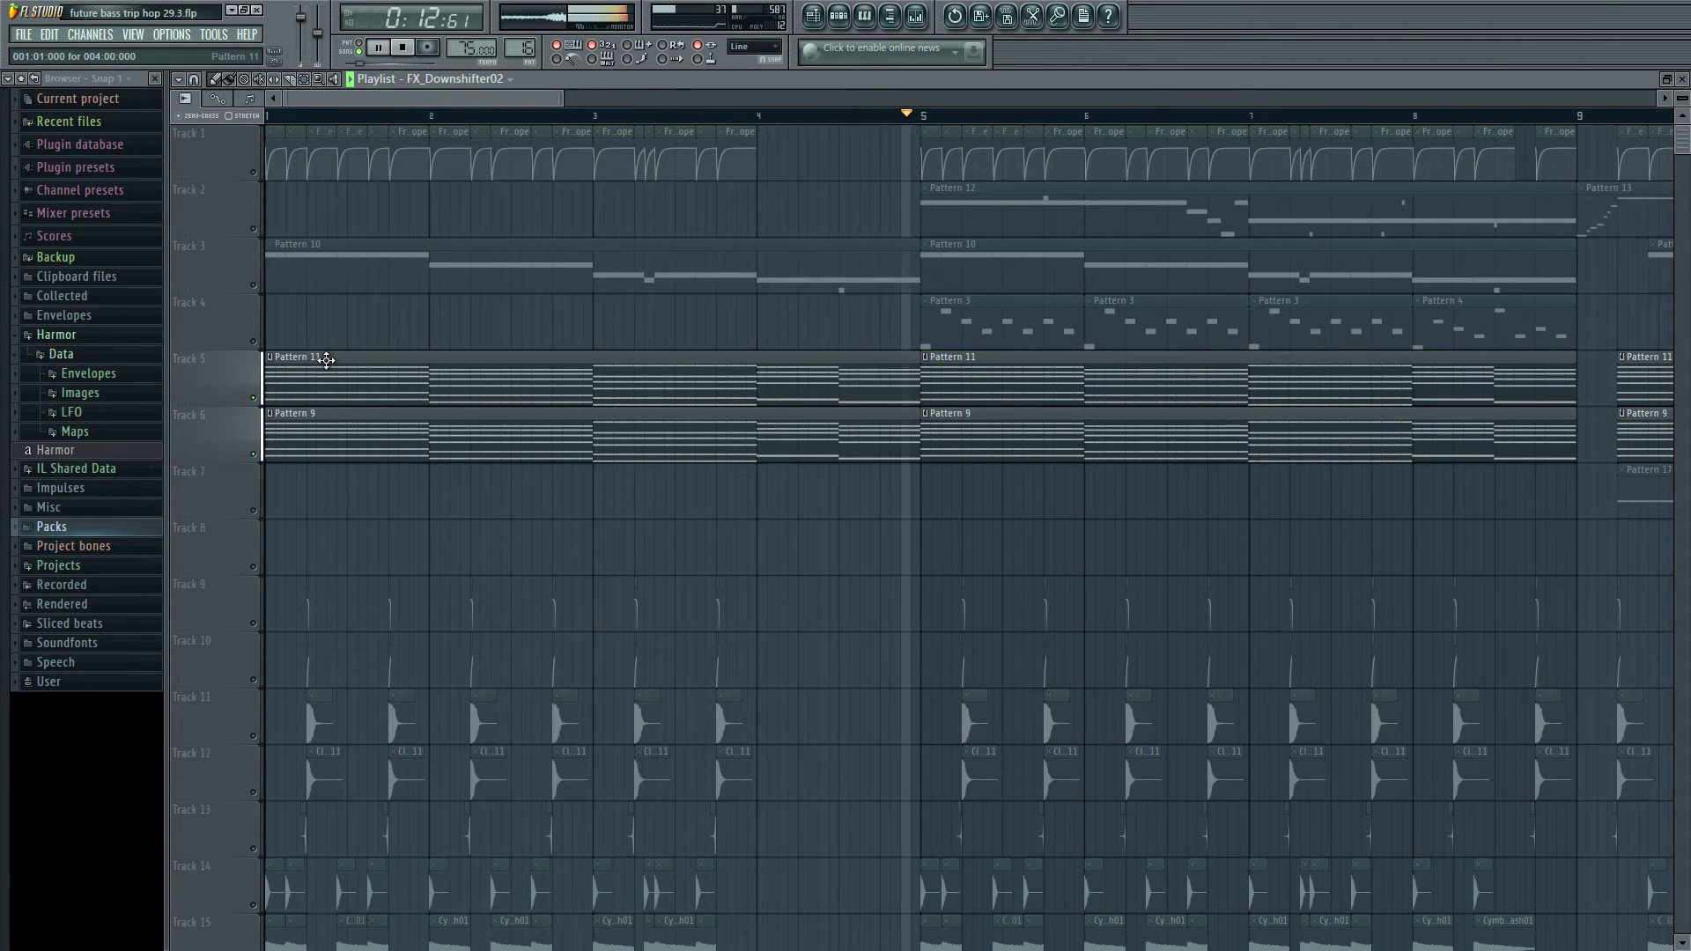
{"action": "key", "text": "space"}
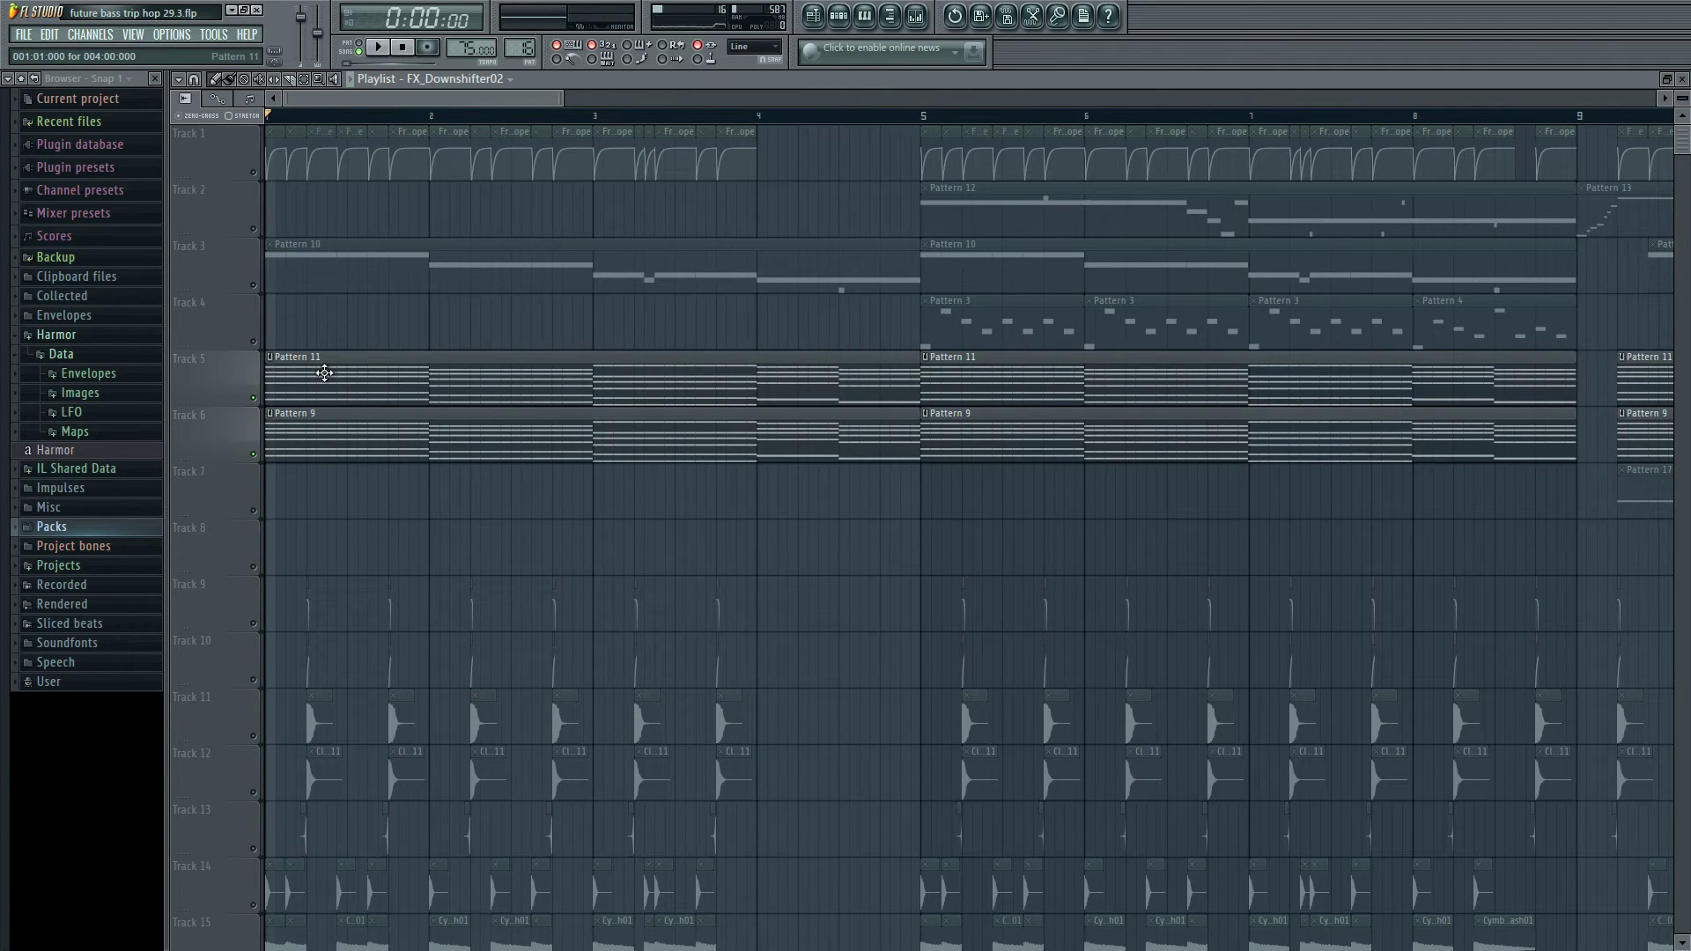
- Open Pattern 11's notes in the piano roll and bring up the Massive #2 synth that plays them
{"action": "double_click", "coordinate": [324, 373]}
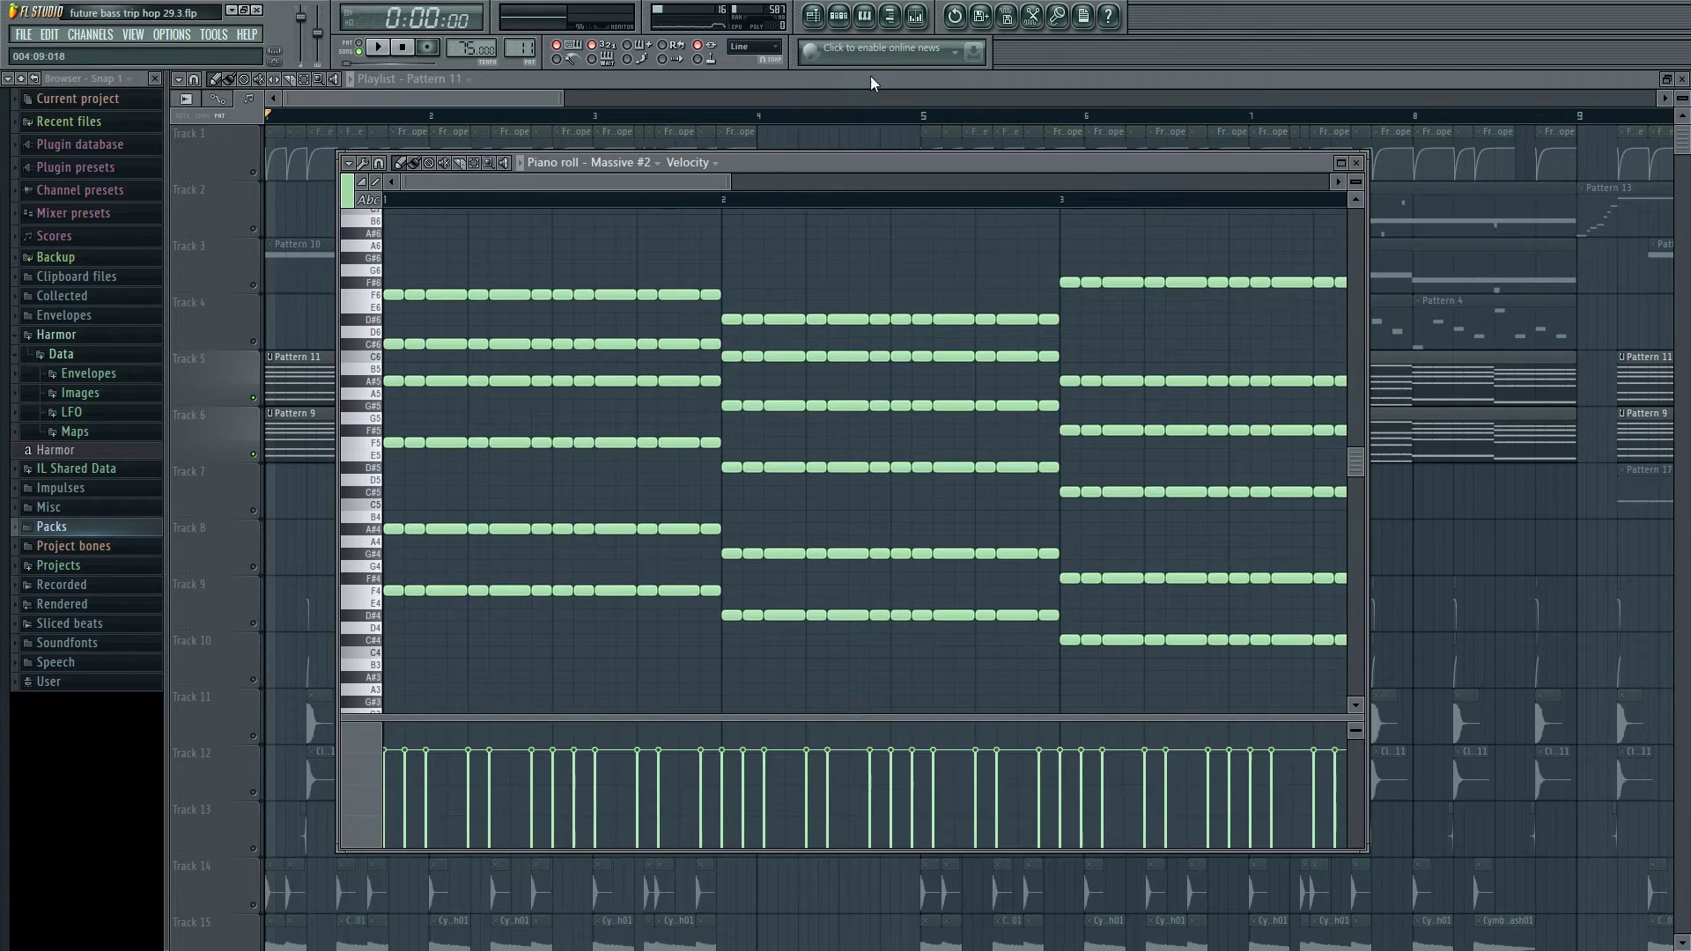
{"action": "left_click", "coordinate": [839, 15]}
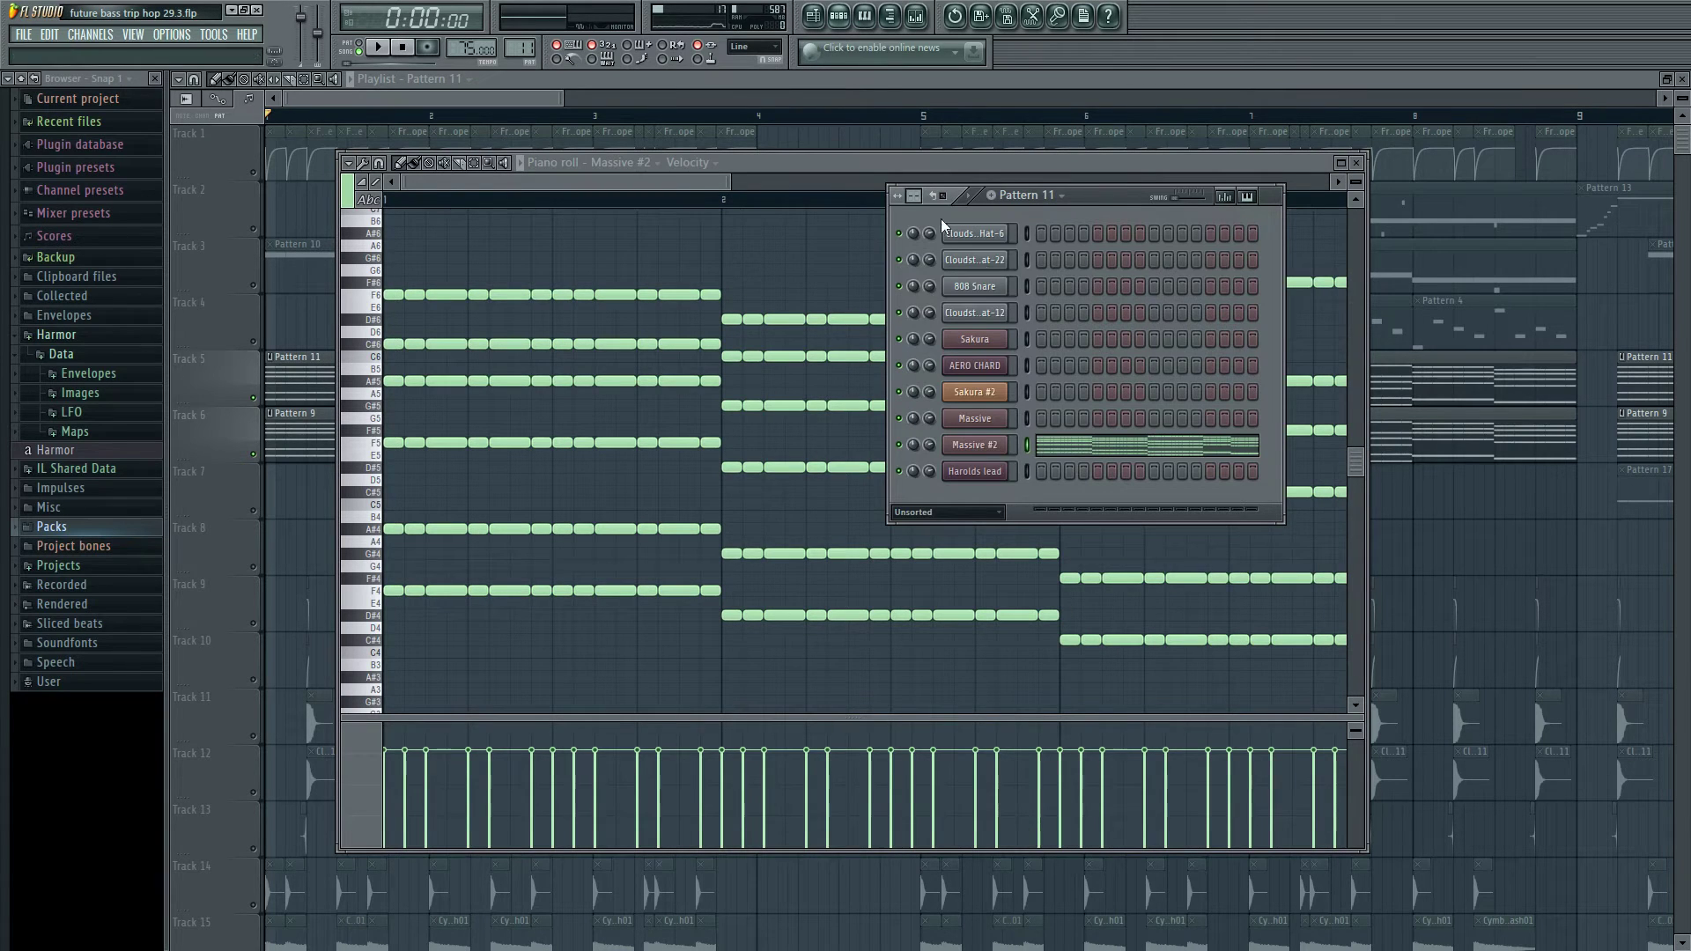
{"action": "left_click", "coordinate": [975, 445]}
{"action": "left_click_drag", "start_coordinate": [821, 296], "coordinate": [827, 159]}
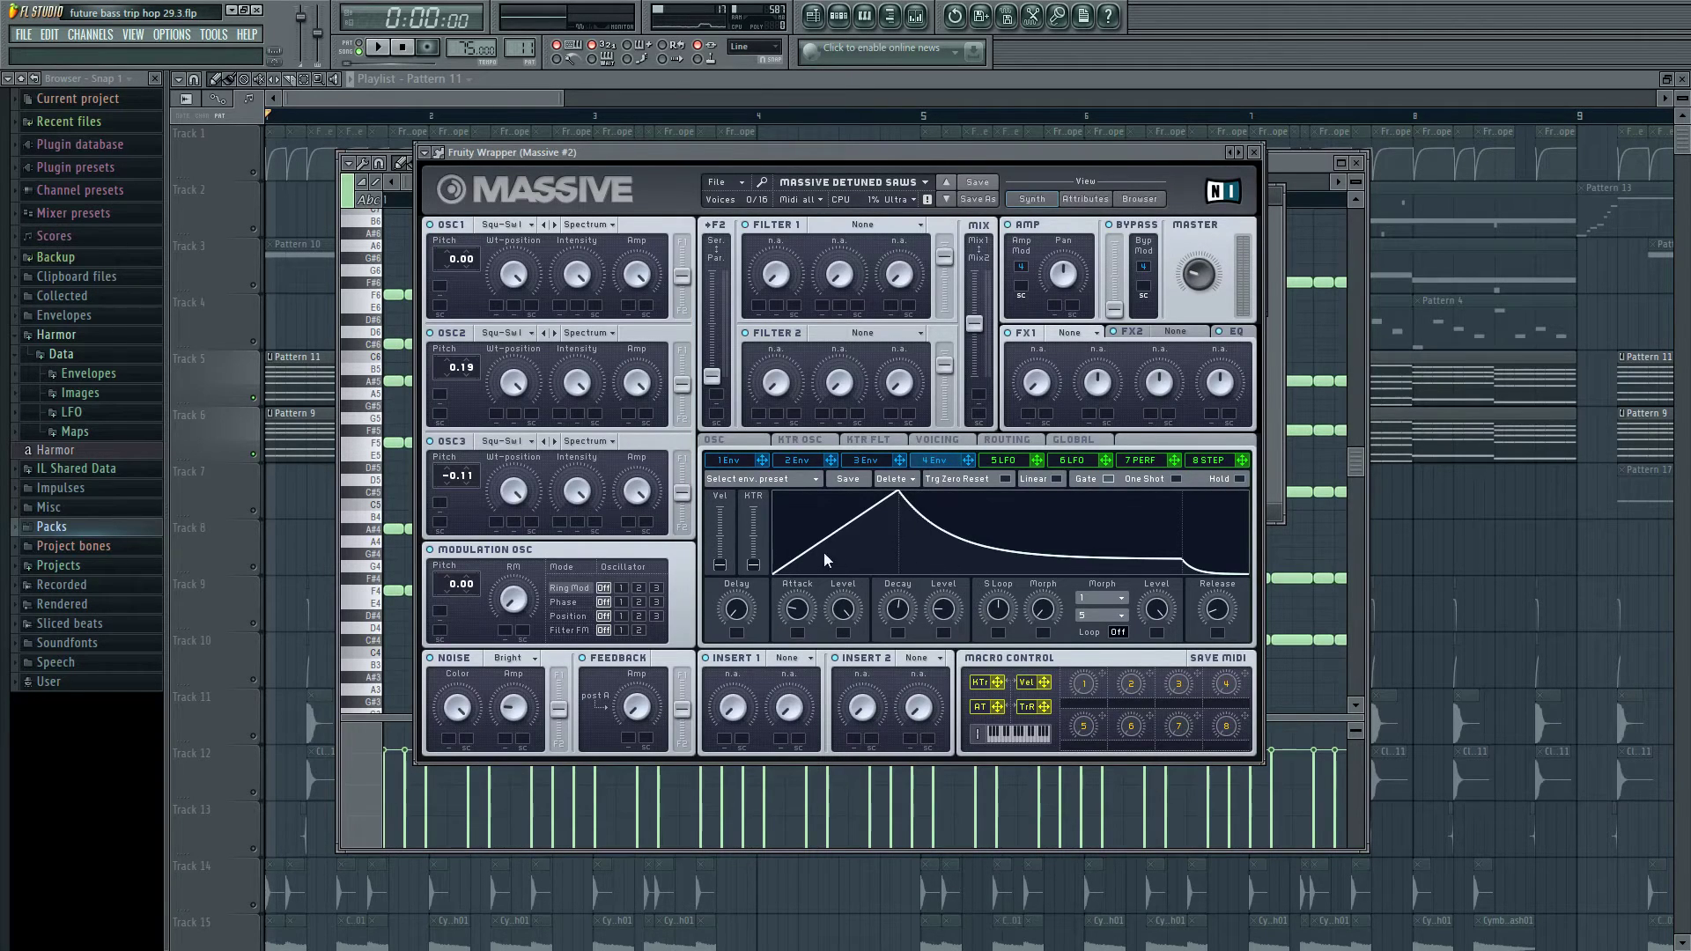
- Audition a few notes with the Massive Detuned Saws preset on Massive #2
{"action": "key", "text": "m"}
{"action": "key", "text": "b"}
{"action": "key", "text": "comma"}
{"action": "key", "text": "m"}
- Open the plugin window of the other Massive channel from the step sequencer
{"action": "key", "text": "F6"}
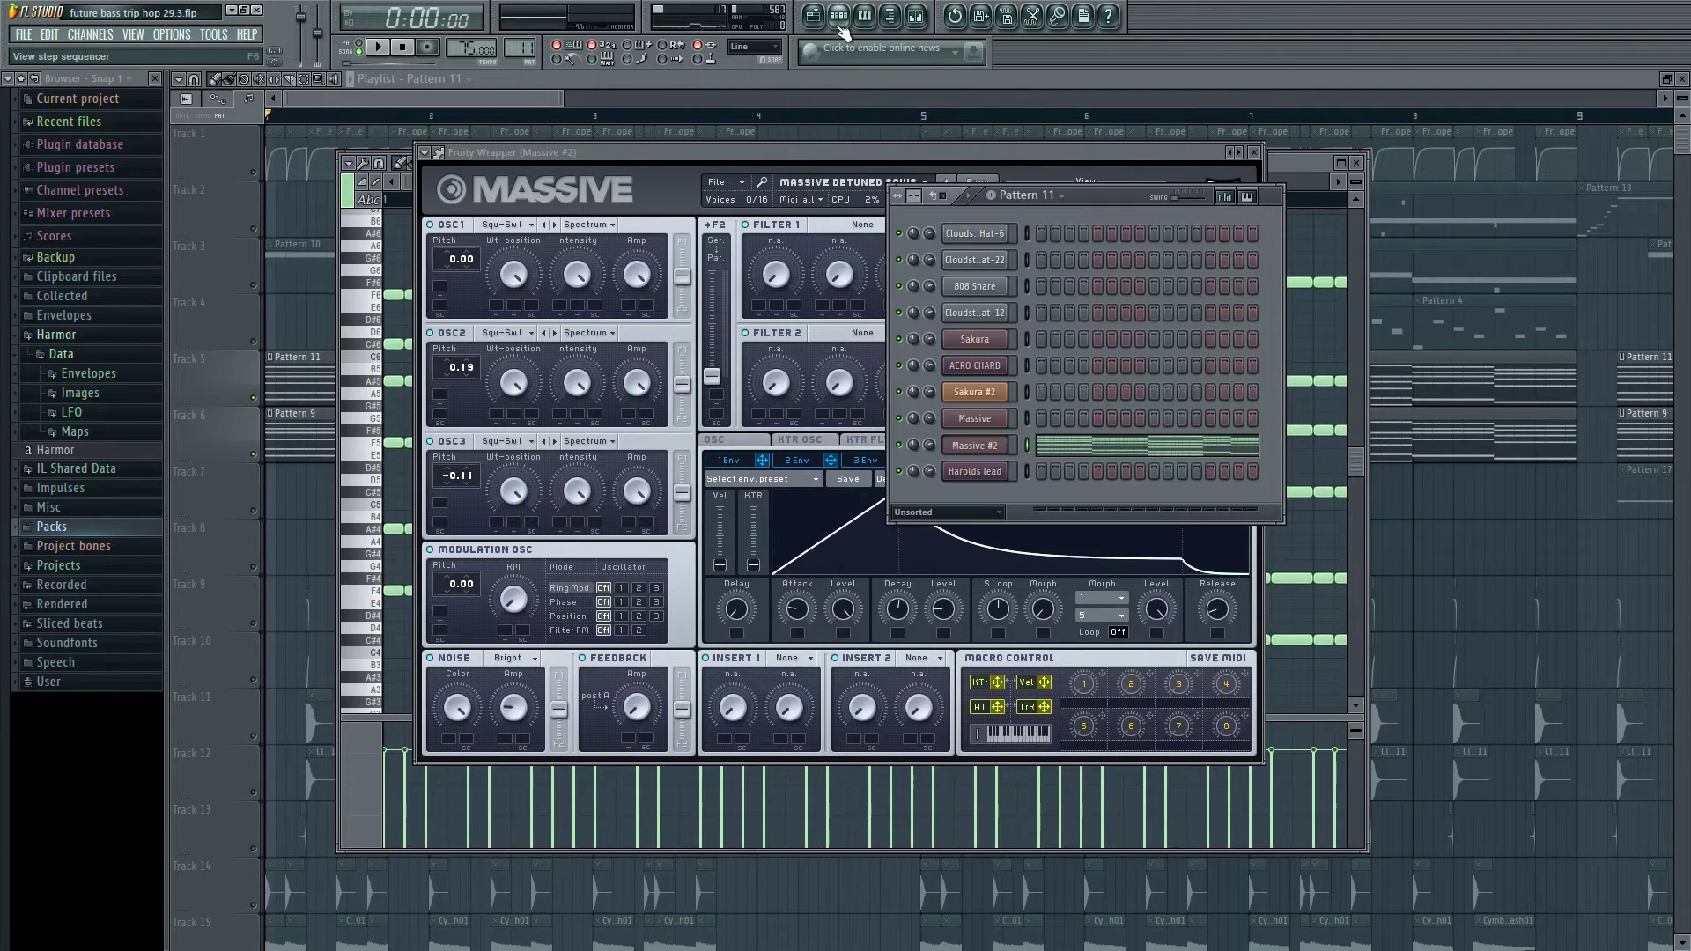
{"action": "left_click", "coordinate": [983, 421]}
{"action": "left_click_drag", "start_coordinate": [801, 162], "coordinate": [835, 183]}
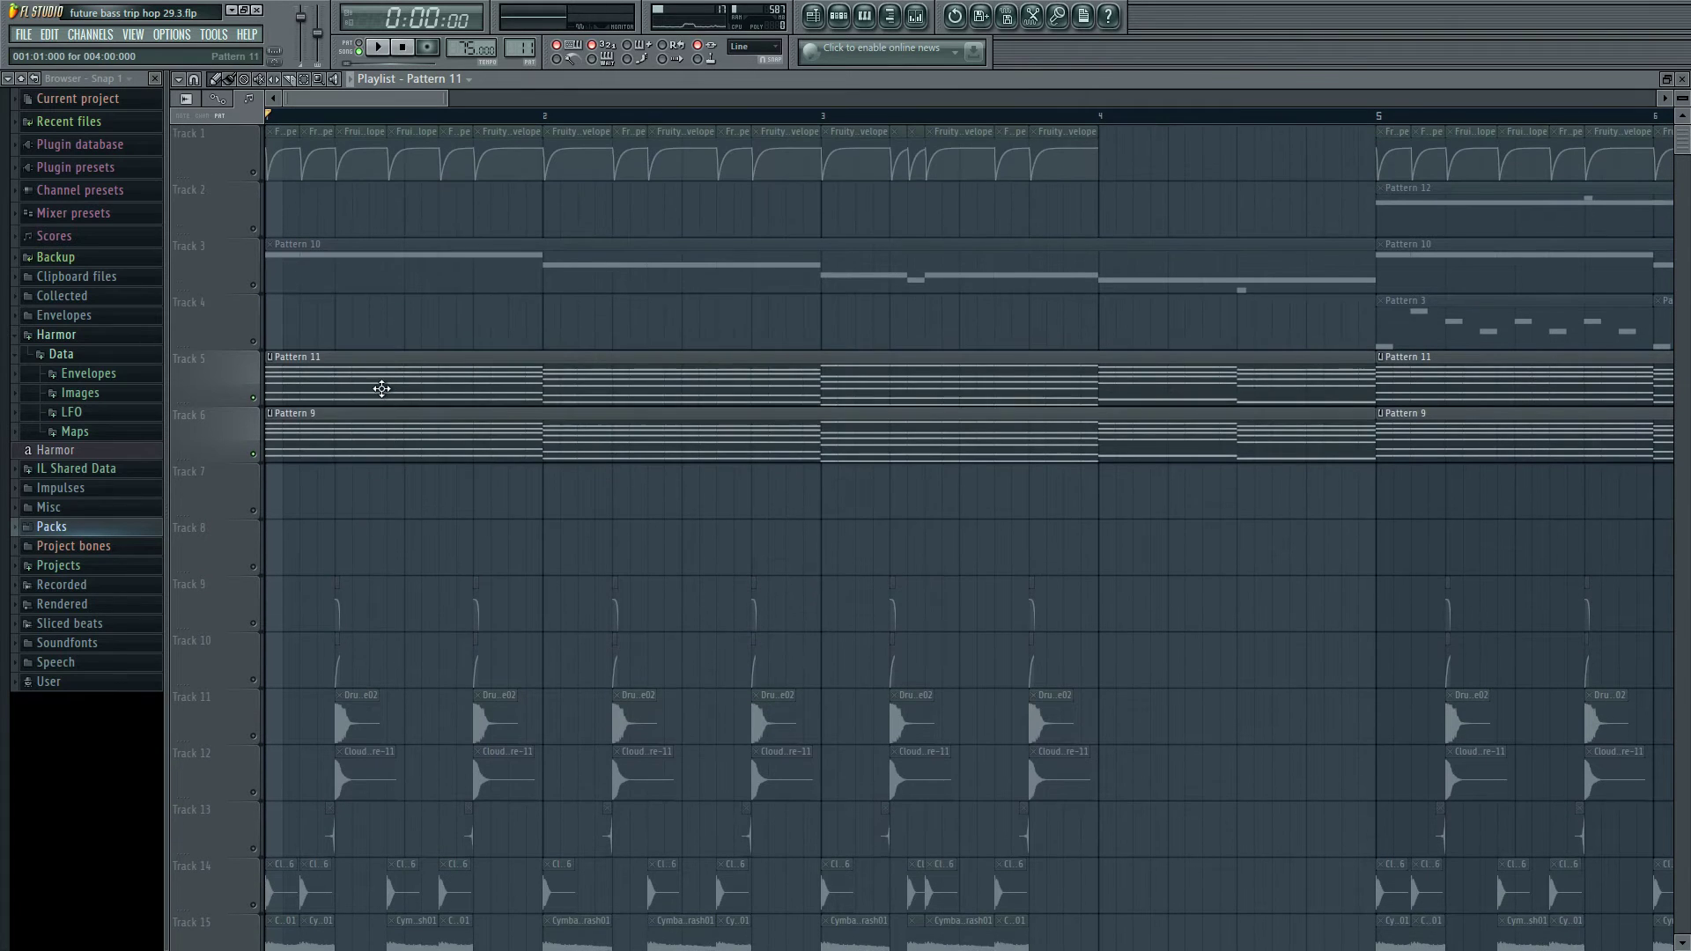
- Reopen Pattern 11 in the piano roll, examine its full chord progression, and play it
{"action": "double_click", "coordinate": [377, 385]}
{"action": "scroll", "coordinate": [547, 196], "scroll_direction": "down", "scroll_amount": 5}
{"action": "scroll", "coordinate": [584, 351], "scroll_direction": "down", "scroll_amount": 1}
{"action": "scroll", "coordinate": [566, 328], "scroll_direction": "up", "scroll_amount": 1}
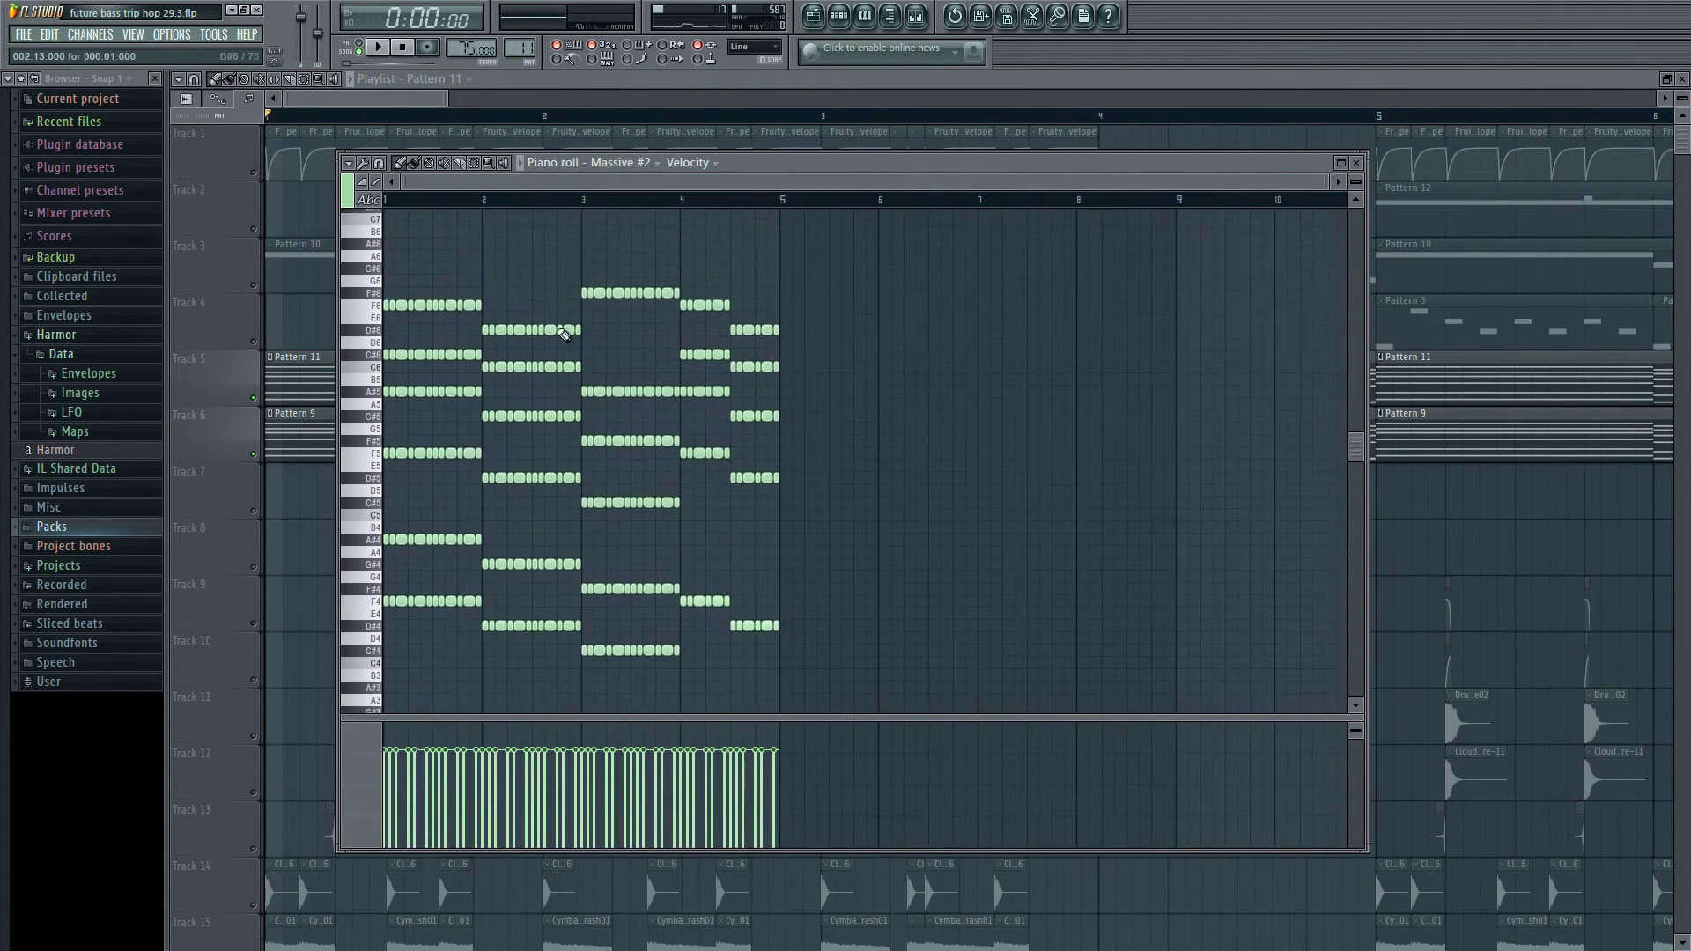
{"action": "scroll", "coordinate": [529, 324], "scroll_direction": "down", "scroll_amount": 1}
{"action": "scroll", "coordinate": [497, 266], "scroll_direction": "down", "scroll_amount": 3}
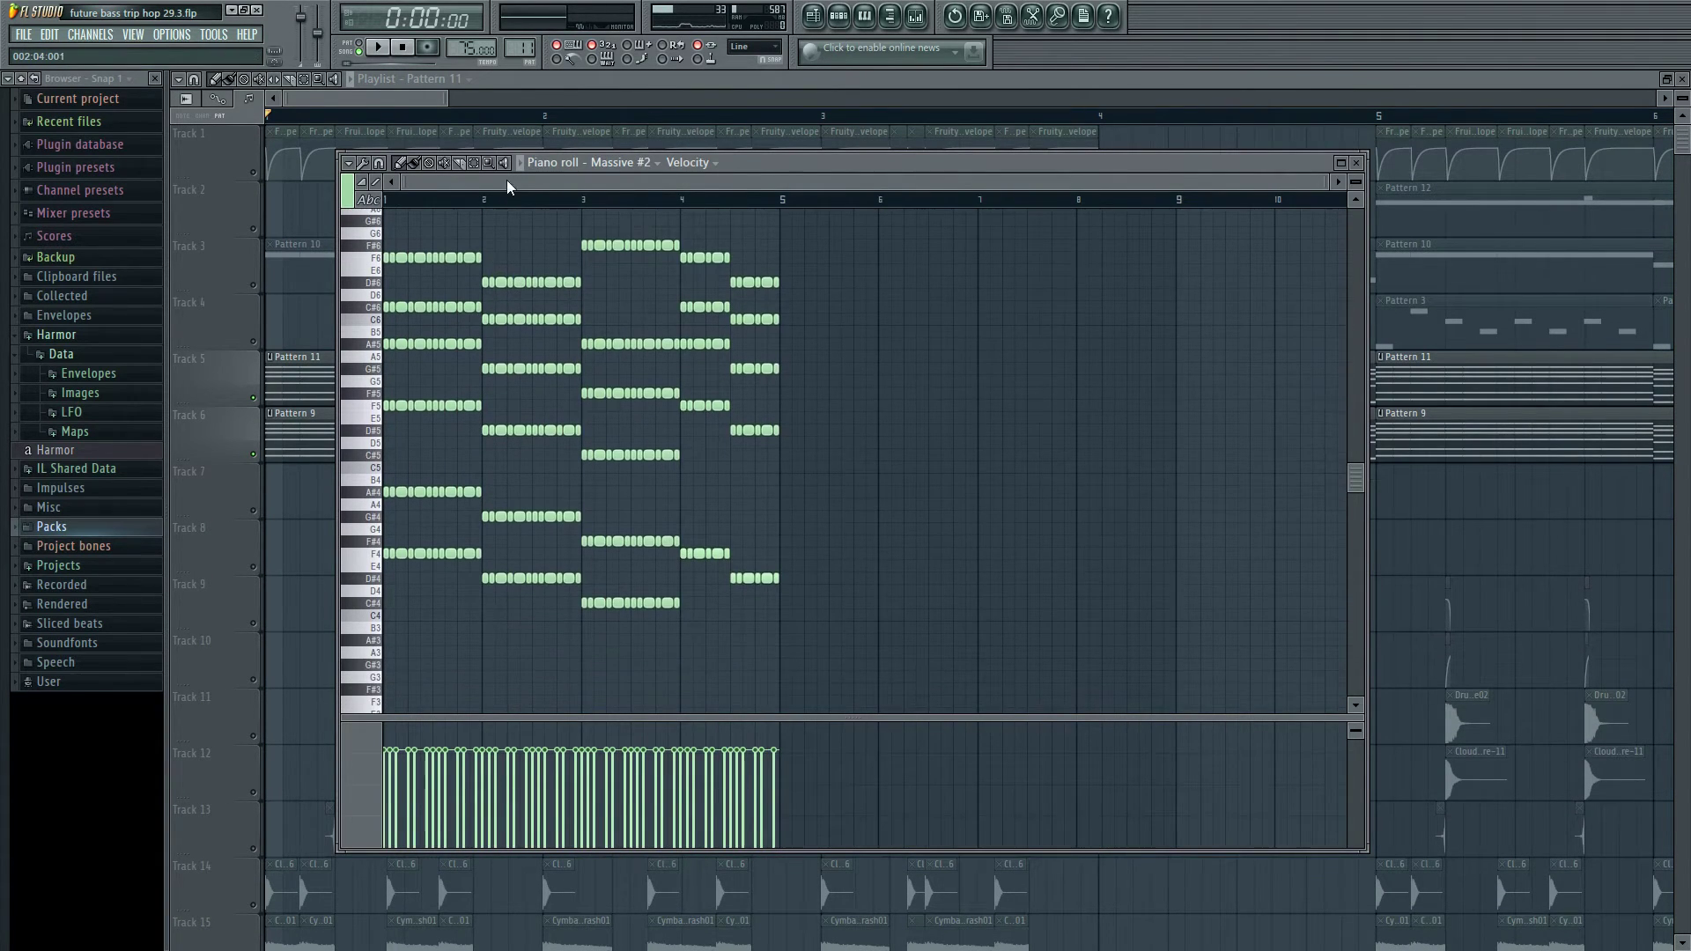
{"action": "key", "text": "space"}
{"action": "scroll", "coordinate": [591, 350], "scroll_direction": "up", "scroll_amount": 3}
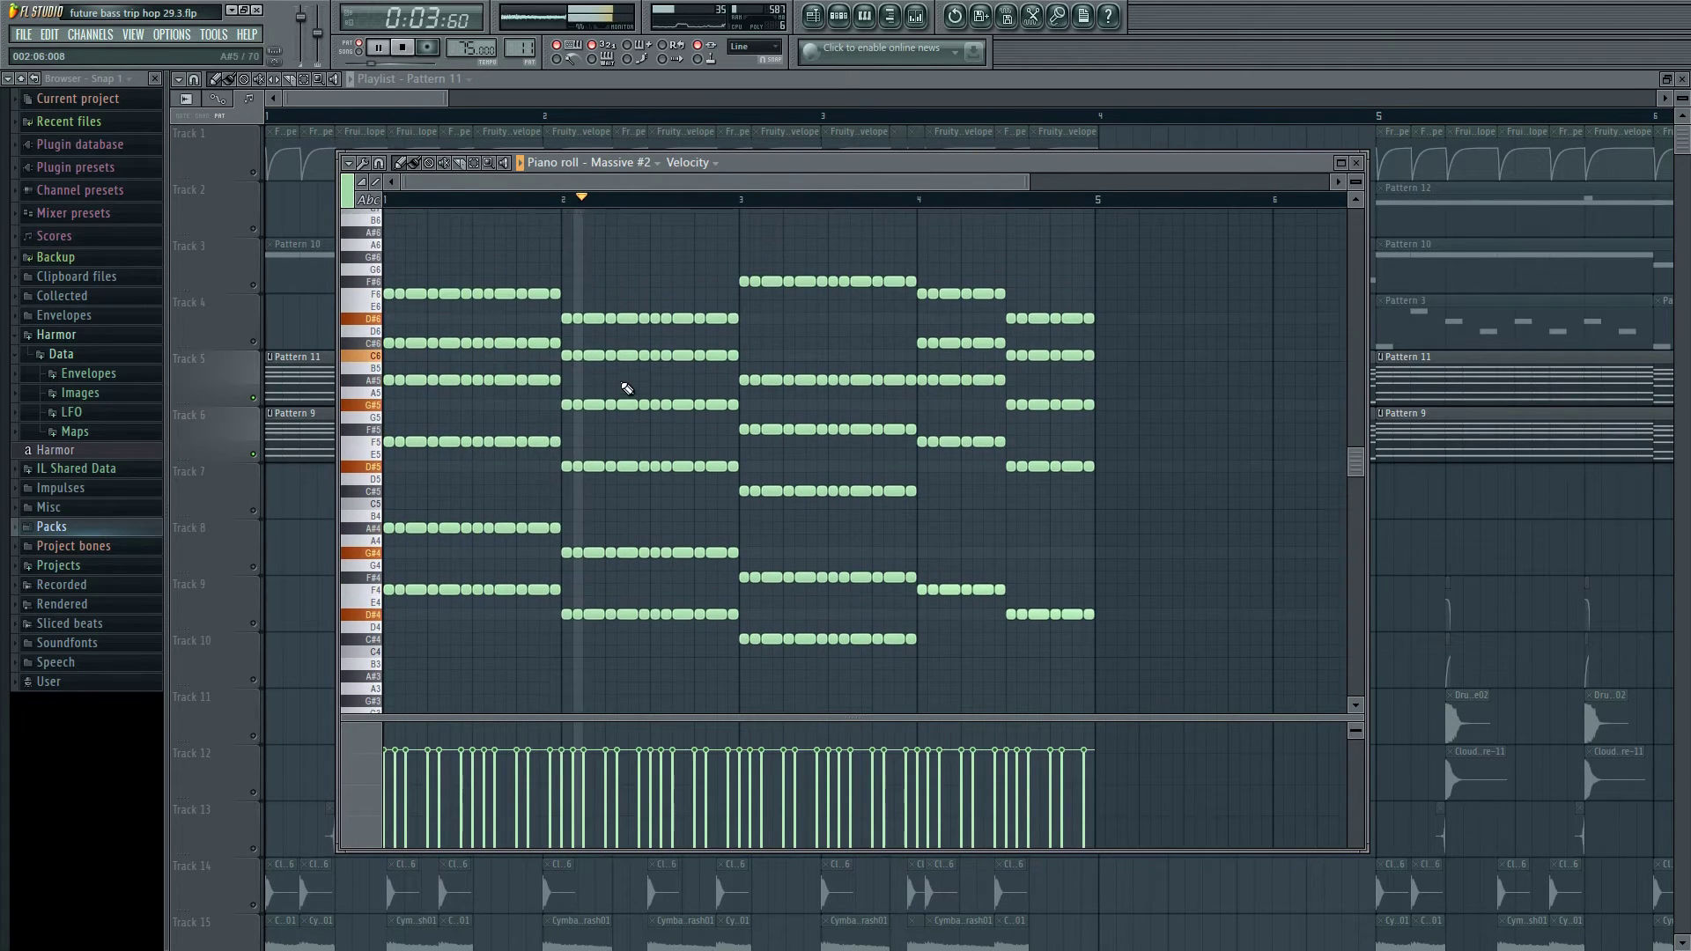
{"action": "key", "text": "space"}
- Close the piano roll, bring up the mixer at the Massive track, and audition a few notes through it
{"action": "left_click", "coordinate": [321, 106]}
{"action": "scroll", "coordinate": [329, 407], "scroll_direction": "down", "scroll_amount": 4}
{"action": "scroll", "coordinate": [328, 406], "scroll_direction": "up", "scroll_amount": 4}
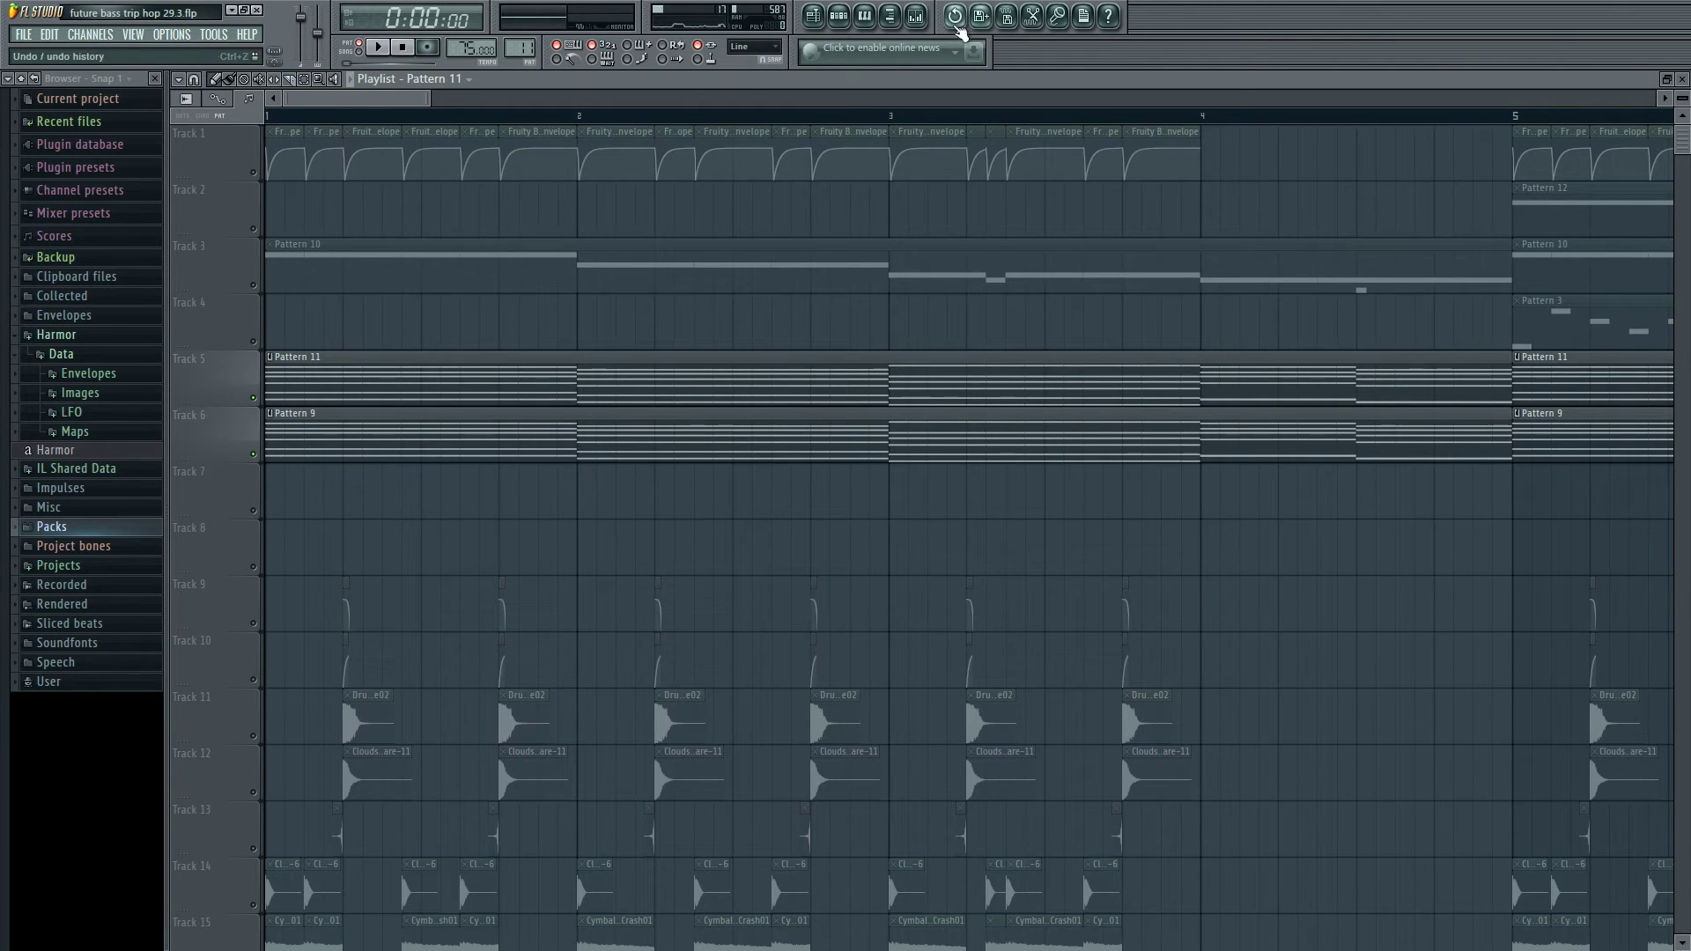
{"action": "left_click", "coordinate": [916, 15]}
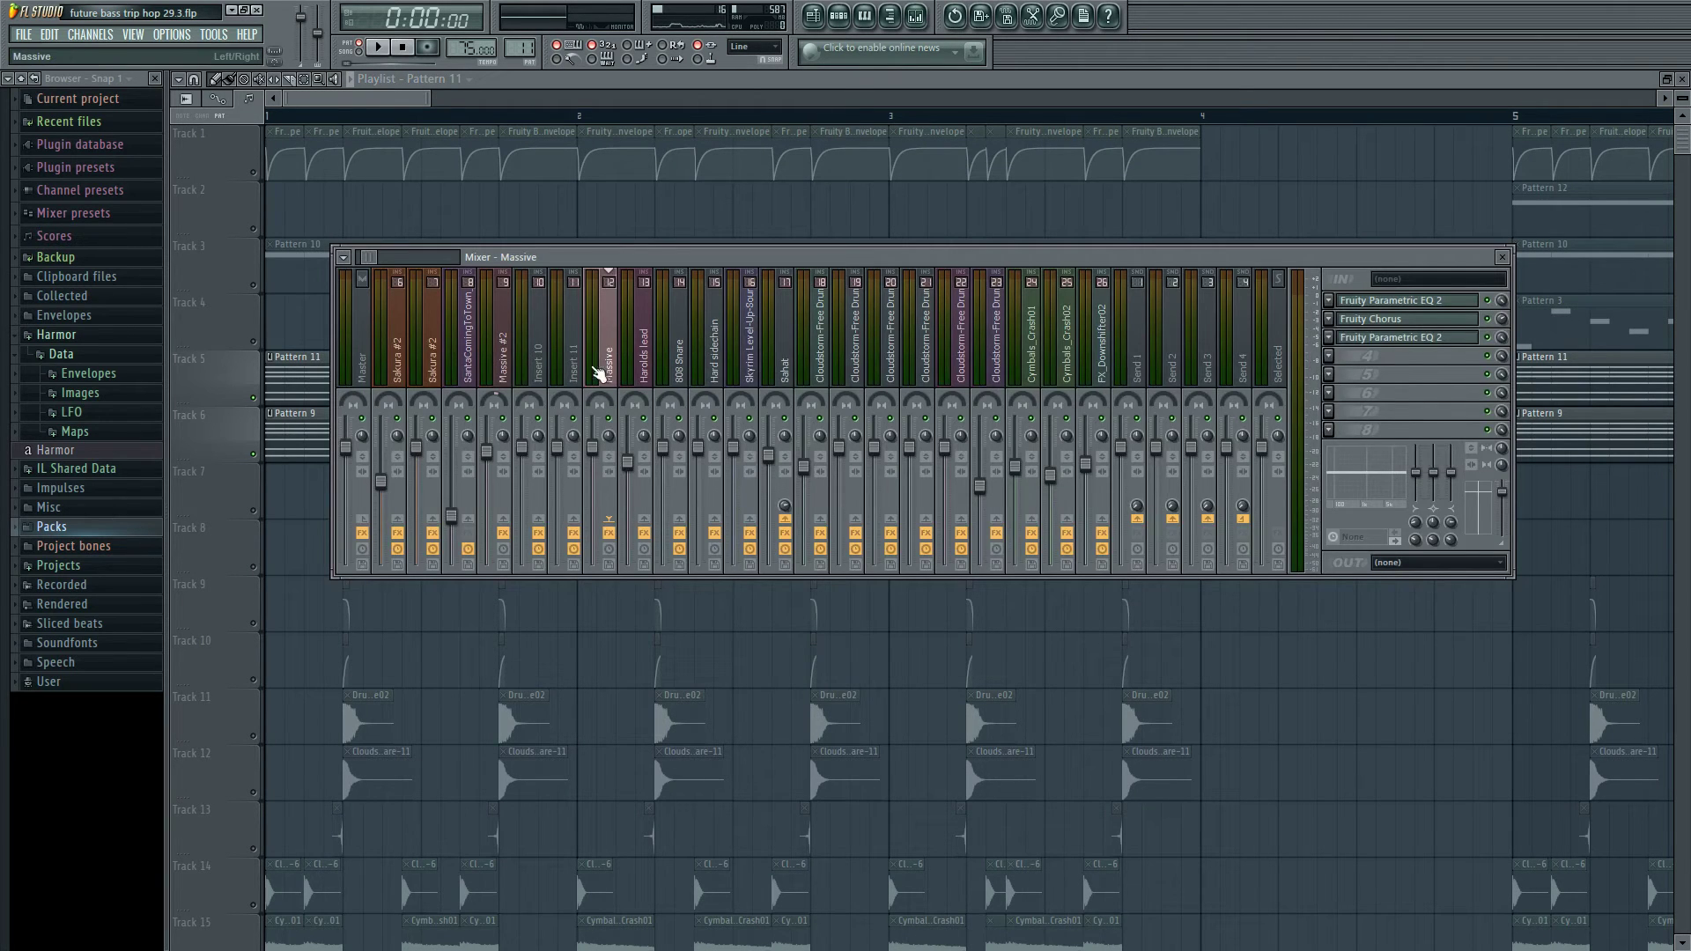
{"action": "key", "text": "v"}
{"action": "key", "text": "v"}
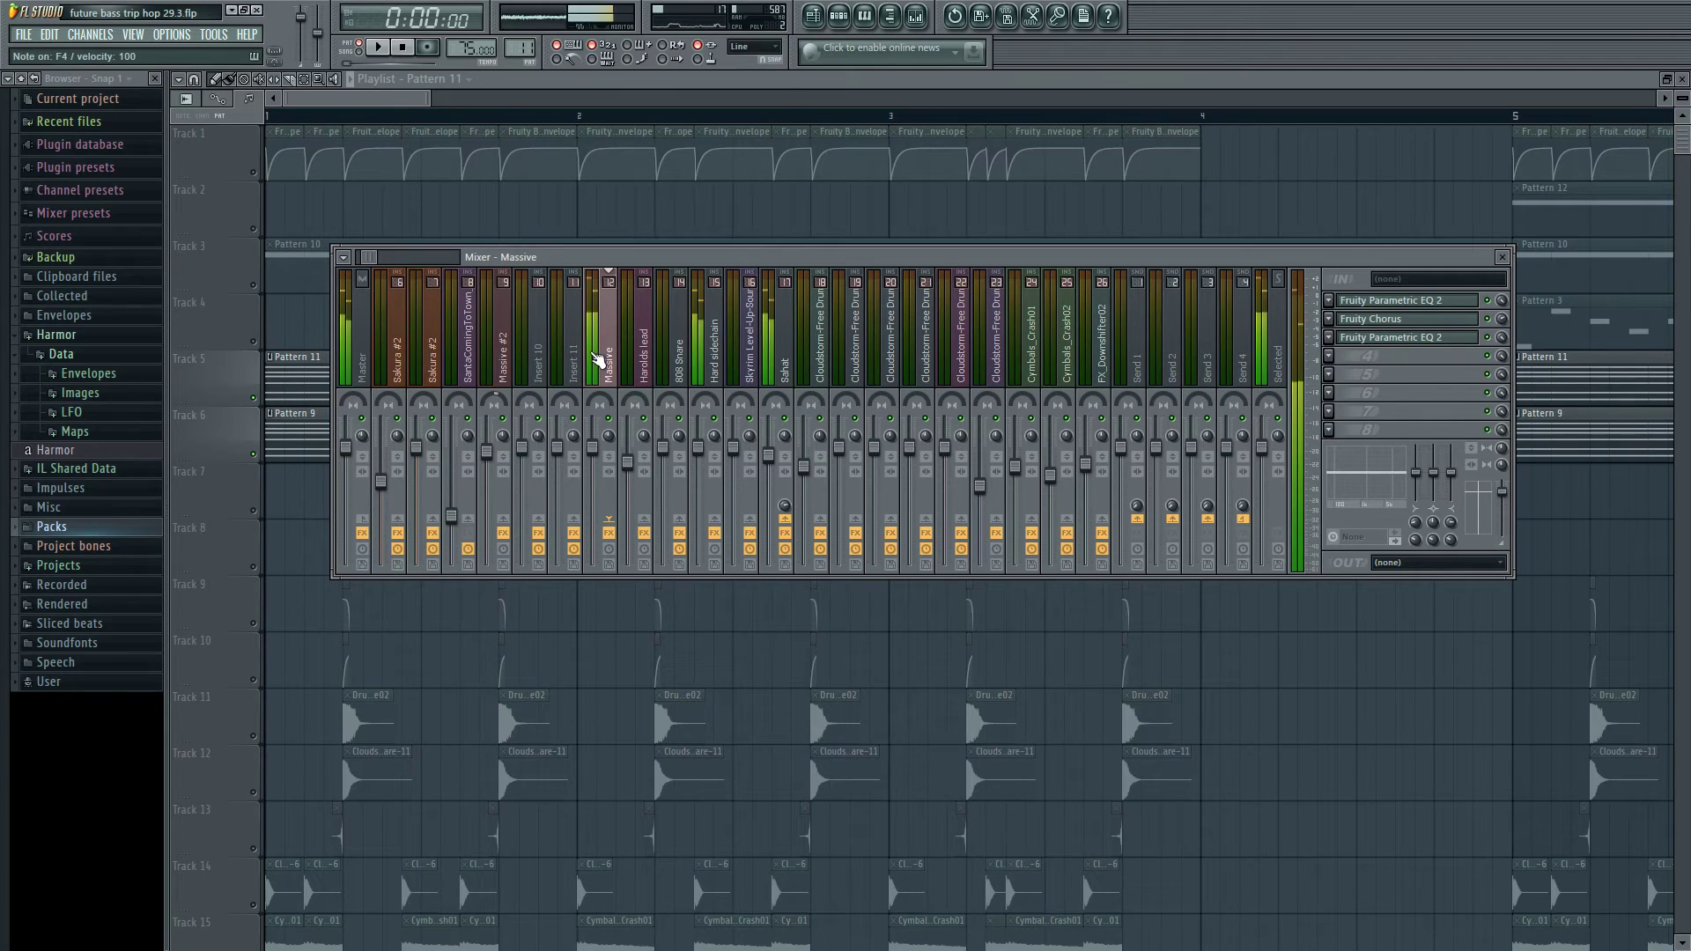
{"action": "key", "text": "q"}
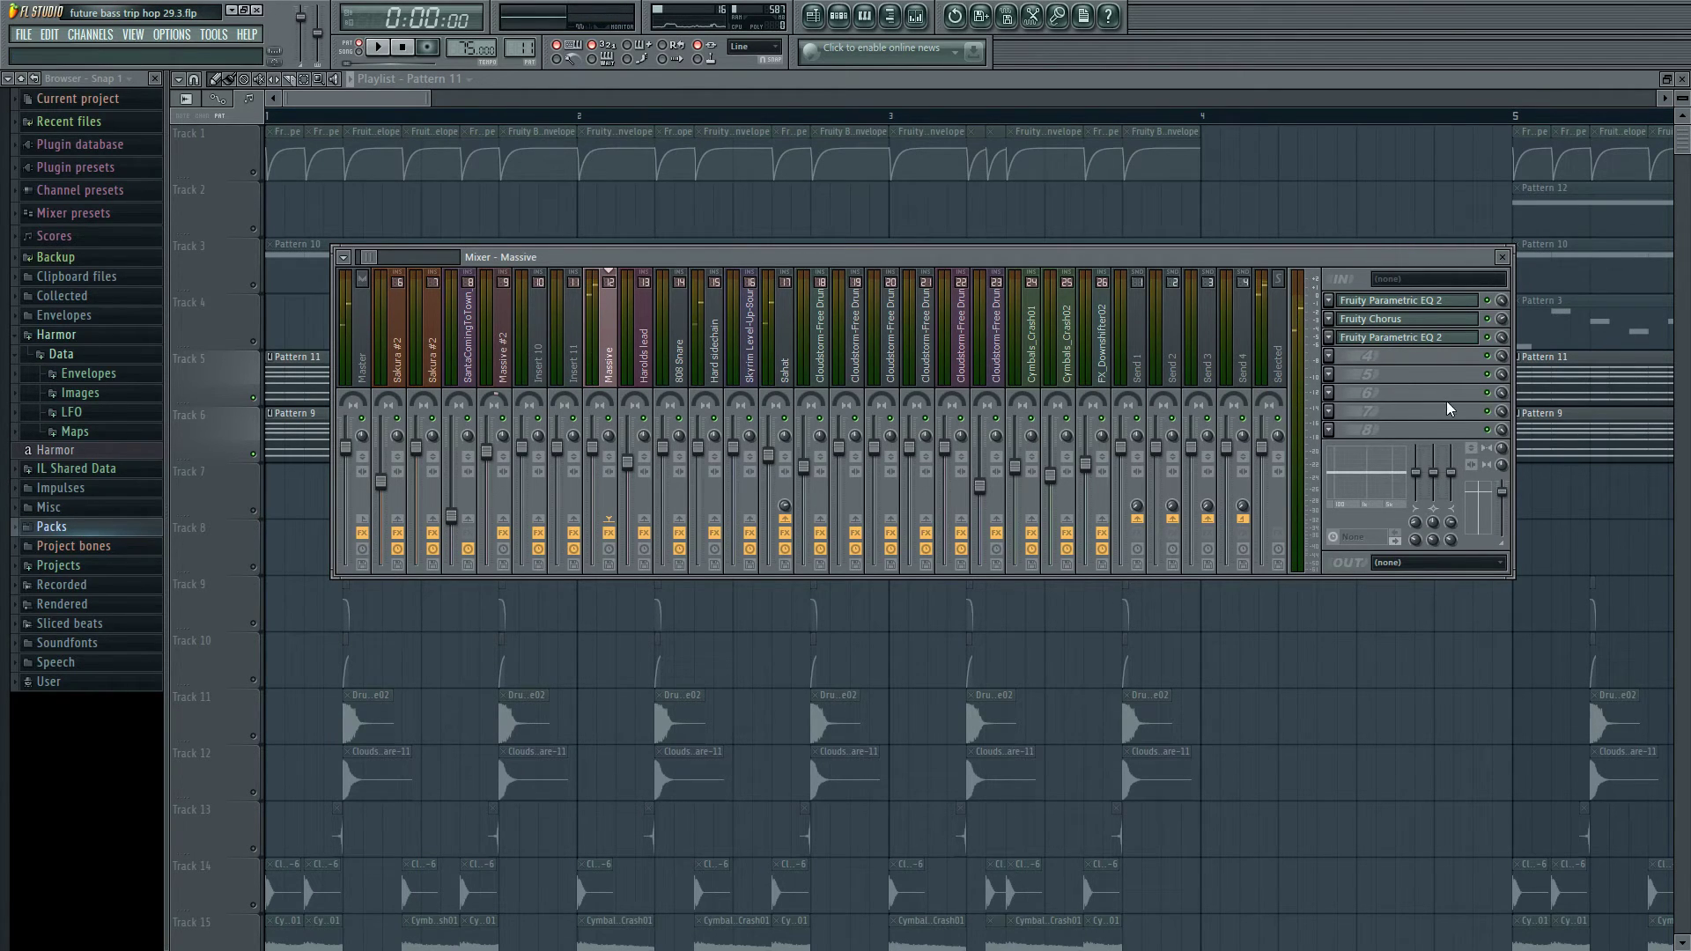
- Examine the first Fruity Parametric EQ 2 and the Fruity Chorus settings on the Massive mixer track, then close the windows
{"action": "left_click", "coordinate": [1436, 305]}
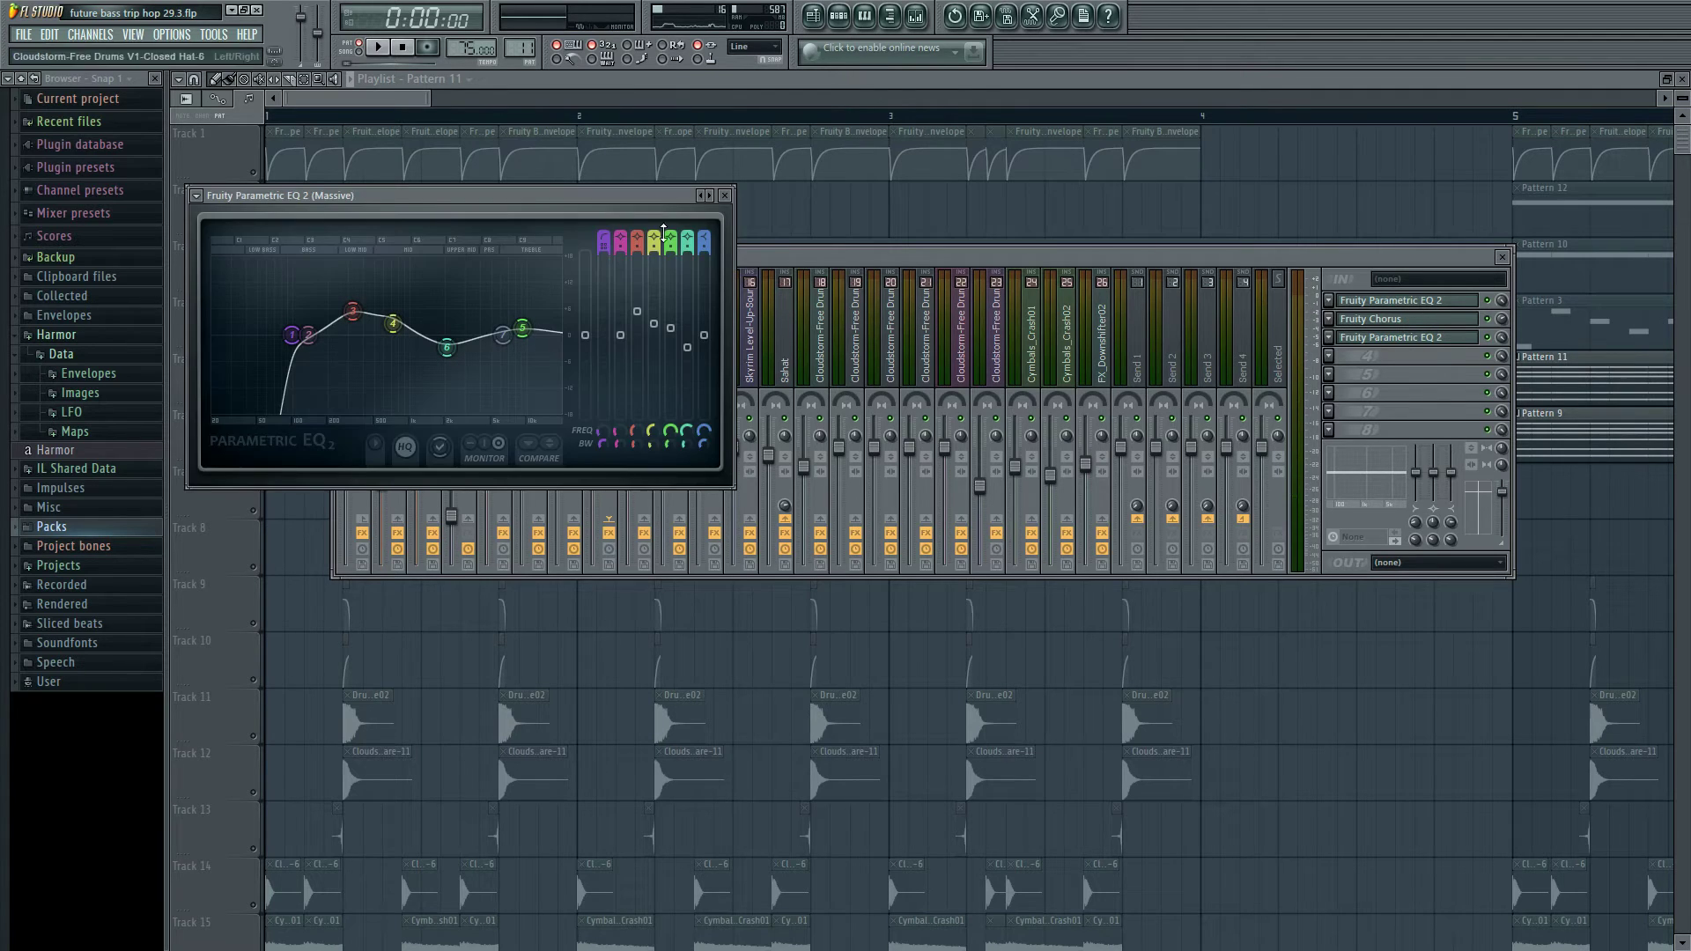
{"action": "left_click_drag", "start_coordinate": [487, 197], "coordinate": [1016, 187]}
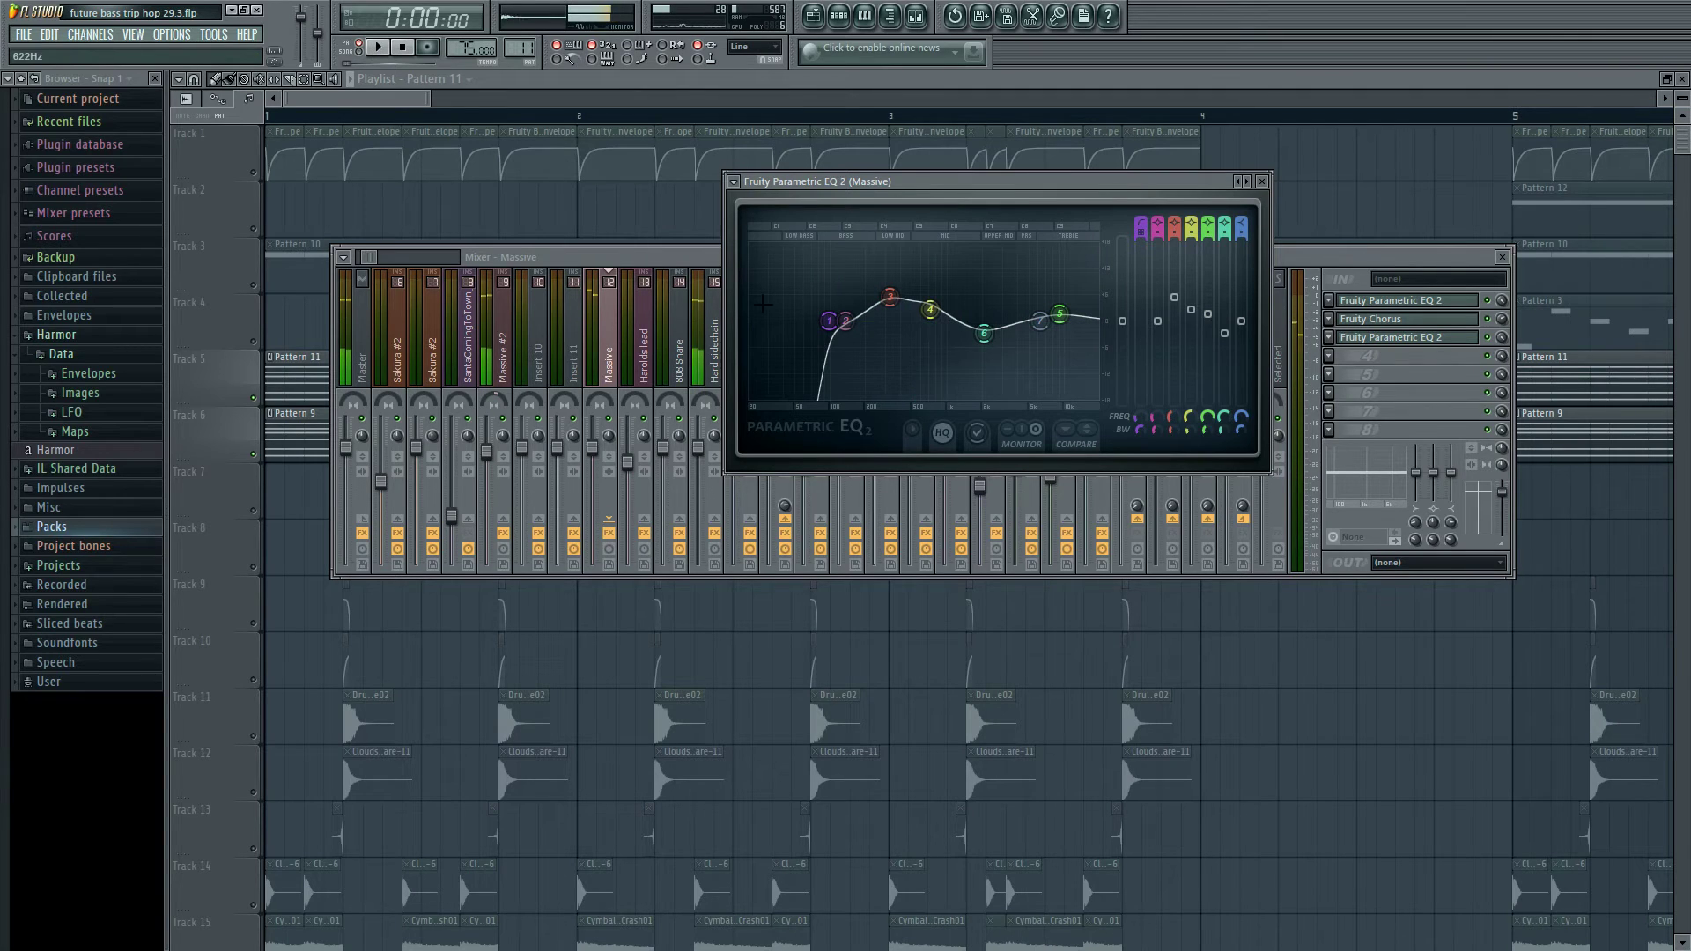
{"action": "left_click", "coordinate": [1387, 329]}
{"action": "left_click", "coordinate": [1387, 326]}
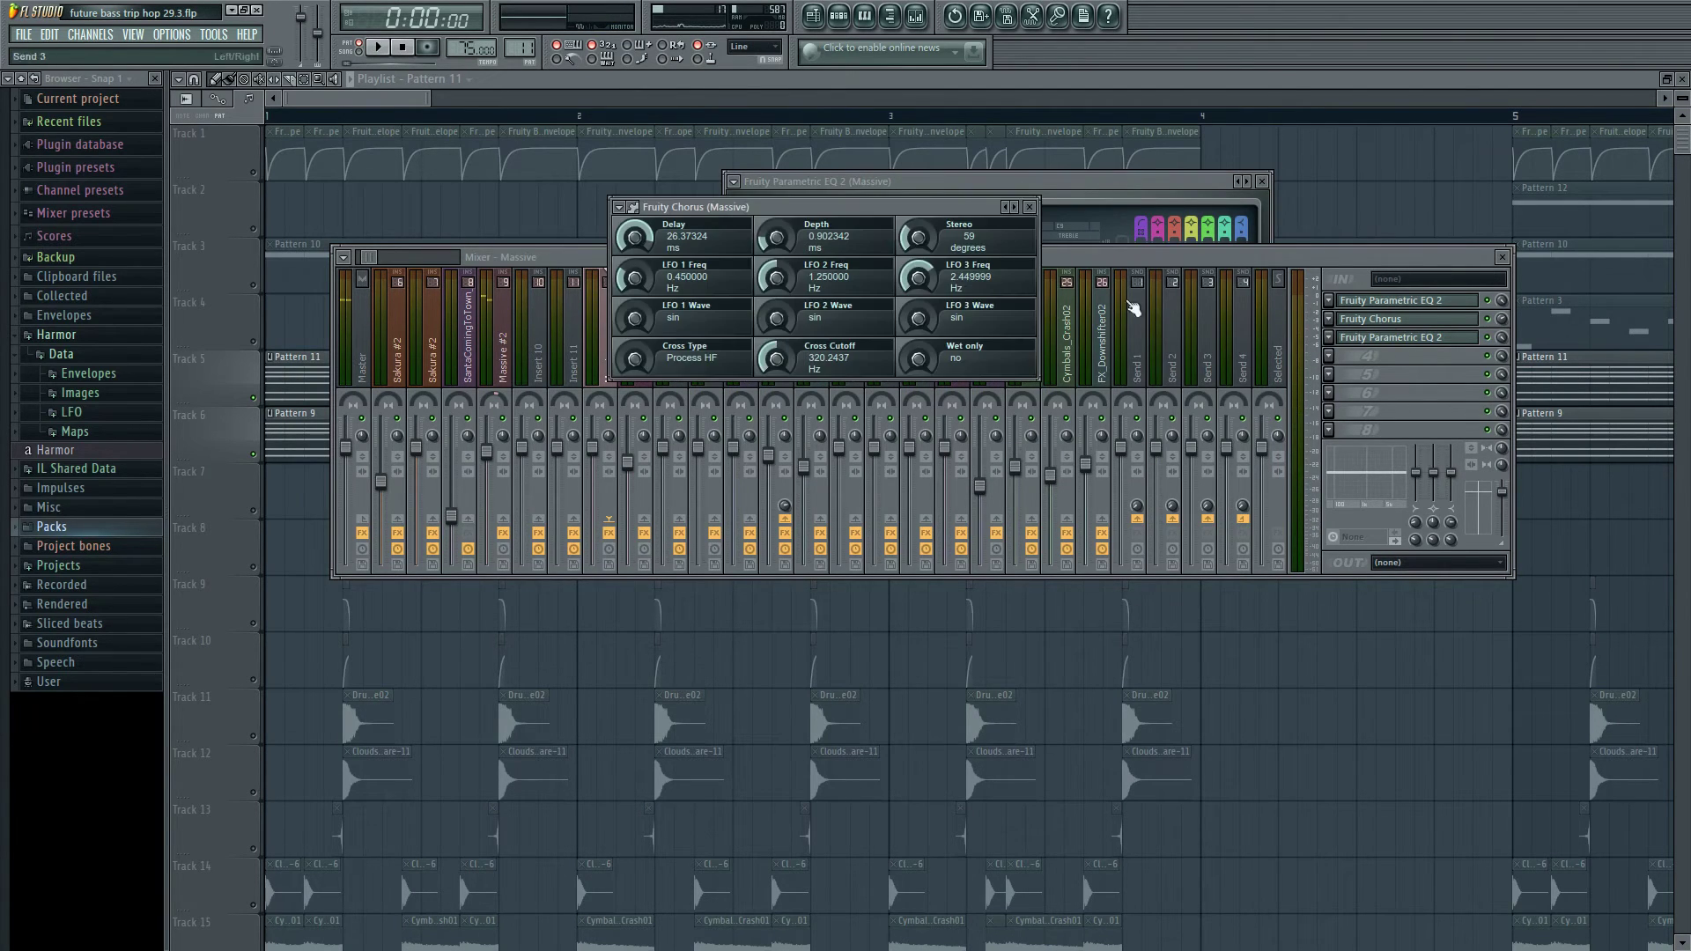
{"action": "left_click_drag", "start_coordinate": [821, 204], "coordinate": [983, 225]}
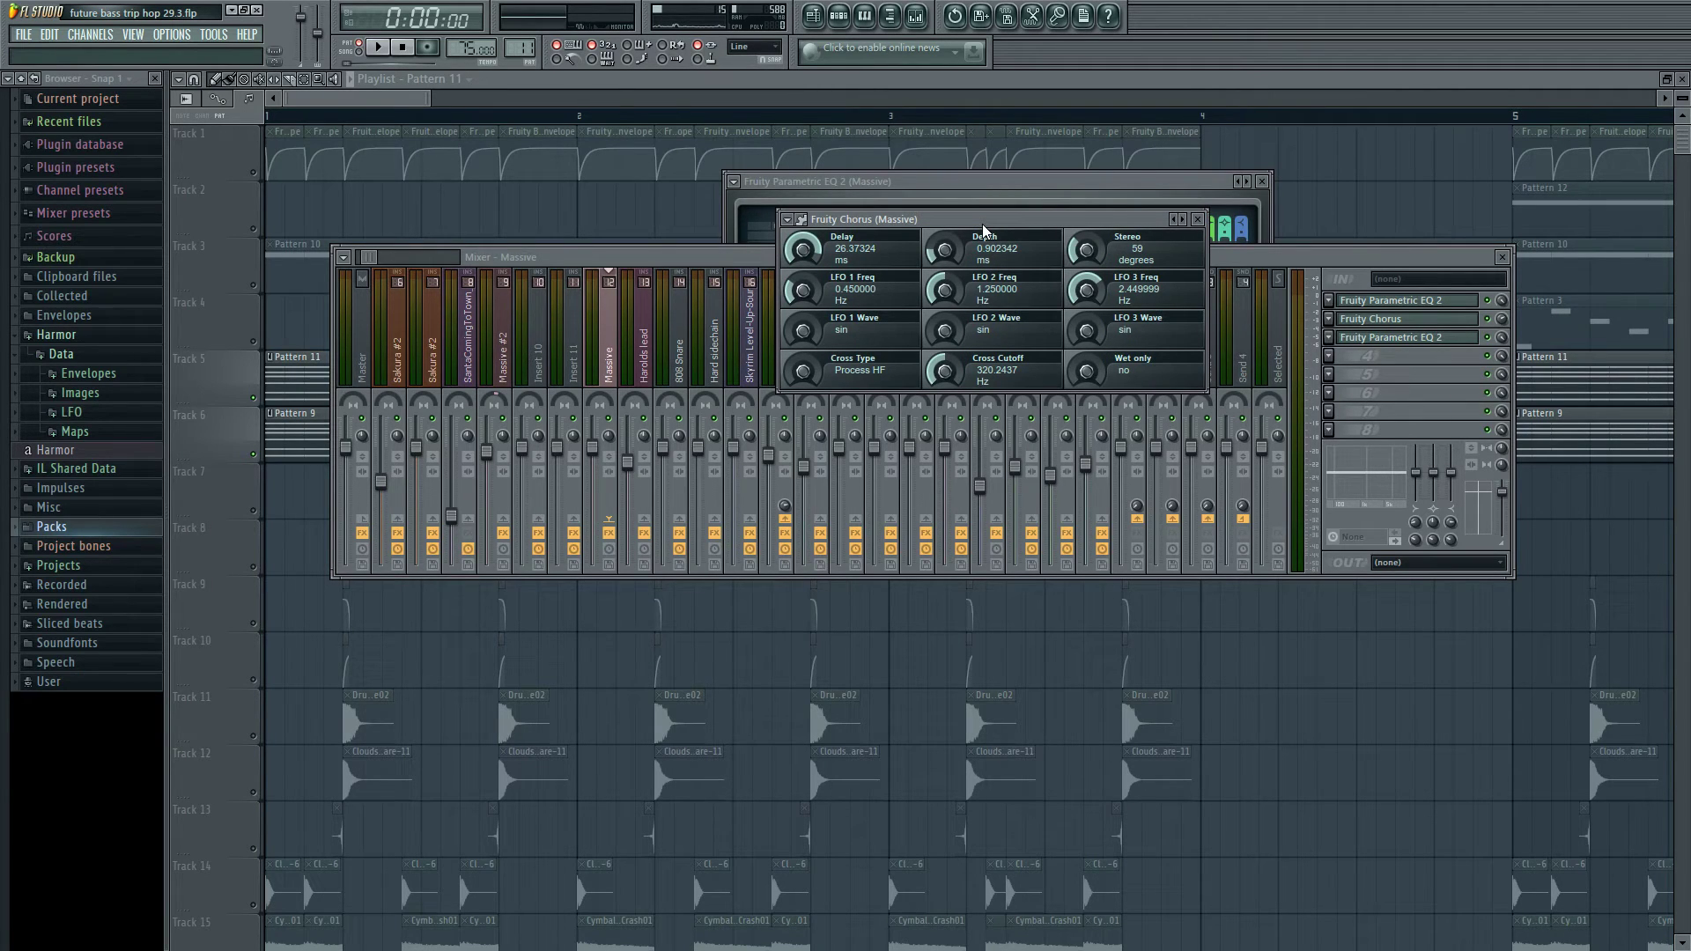
{"action": "left_click_drag", "start_coordinate": [984, 226], "coordinate": [973, 242]}
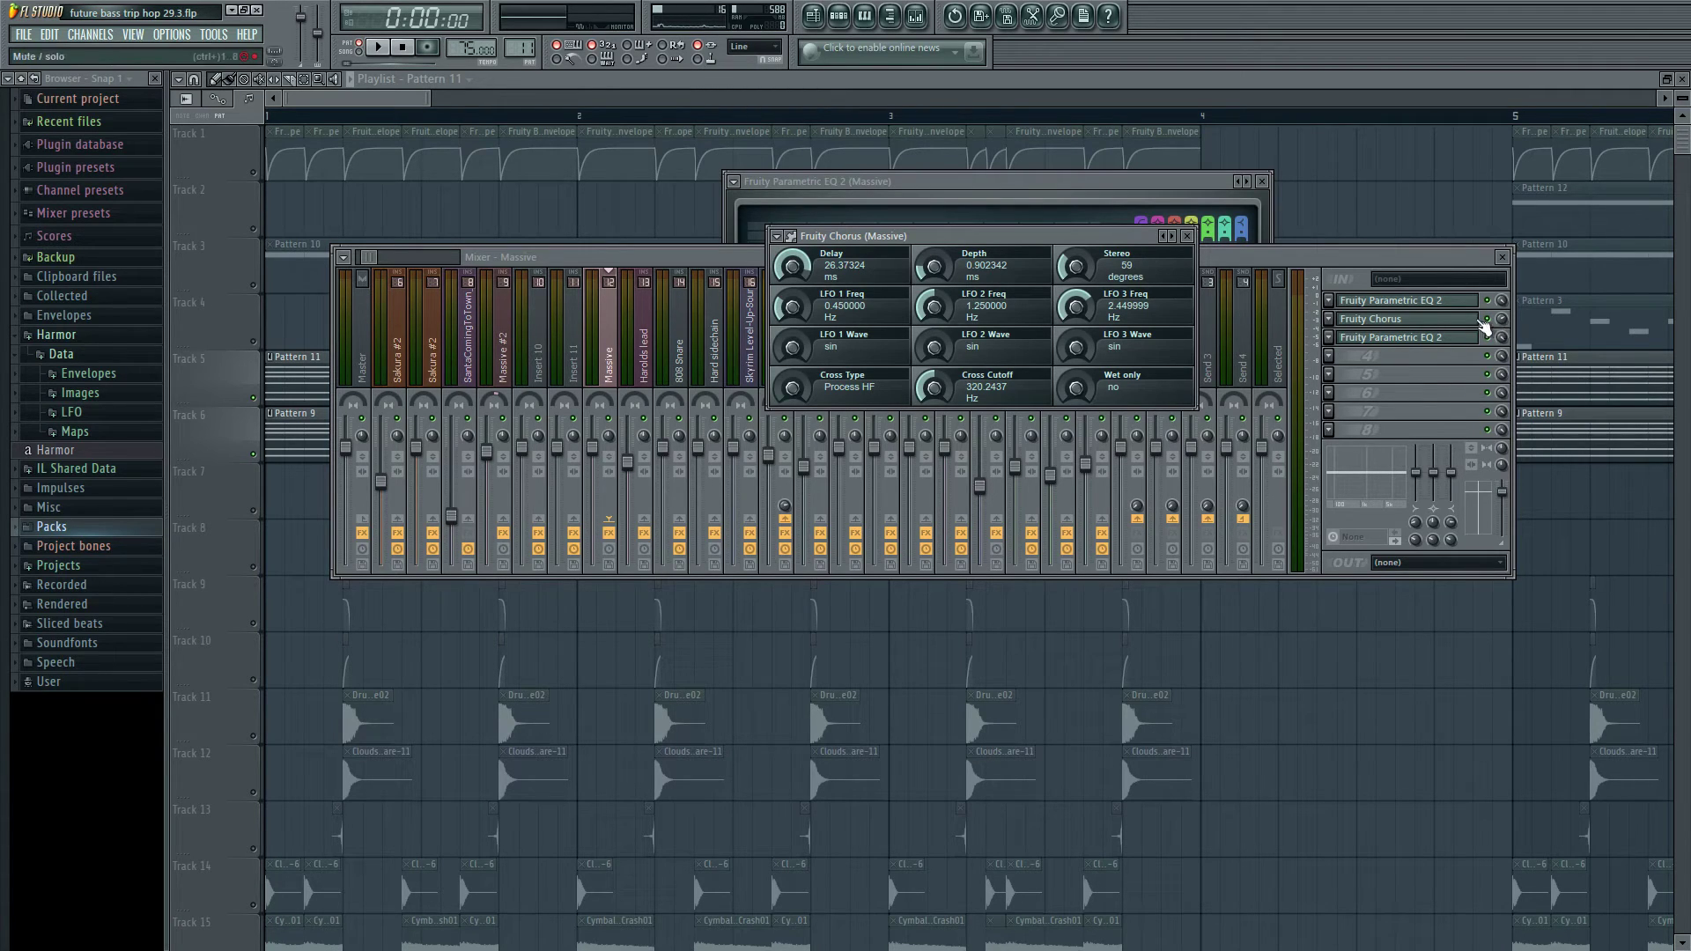
{"action": "key", "text": "F12"}
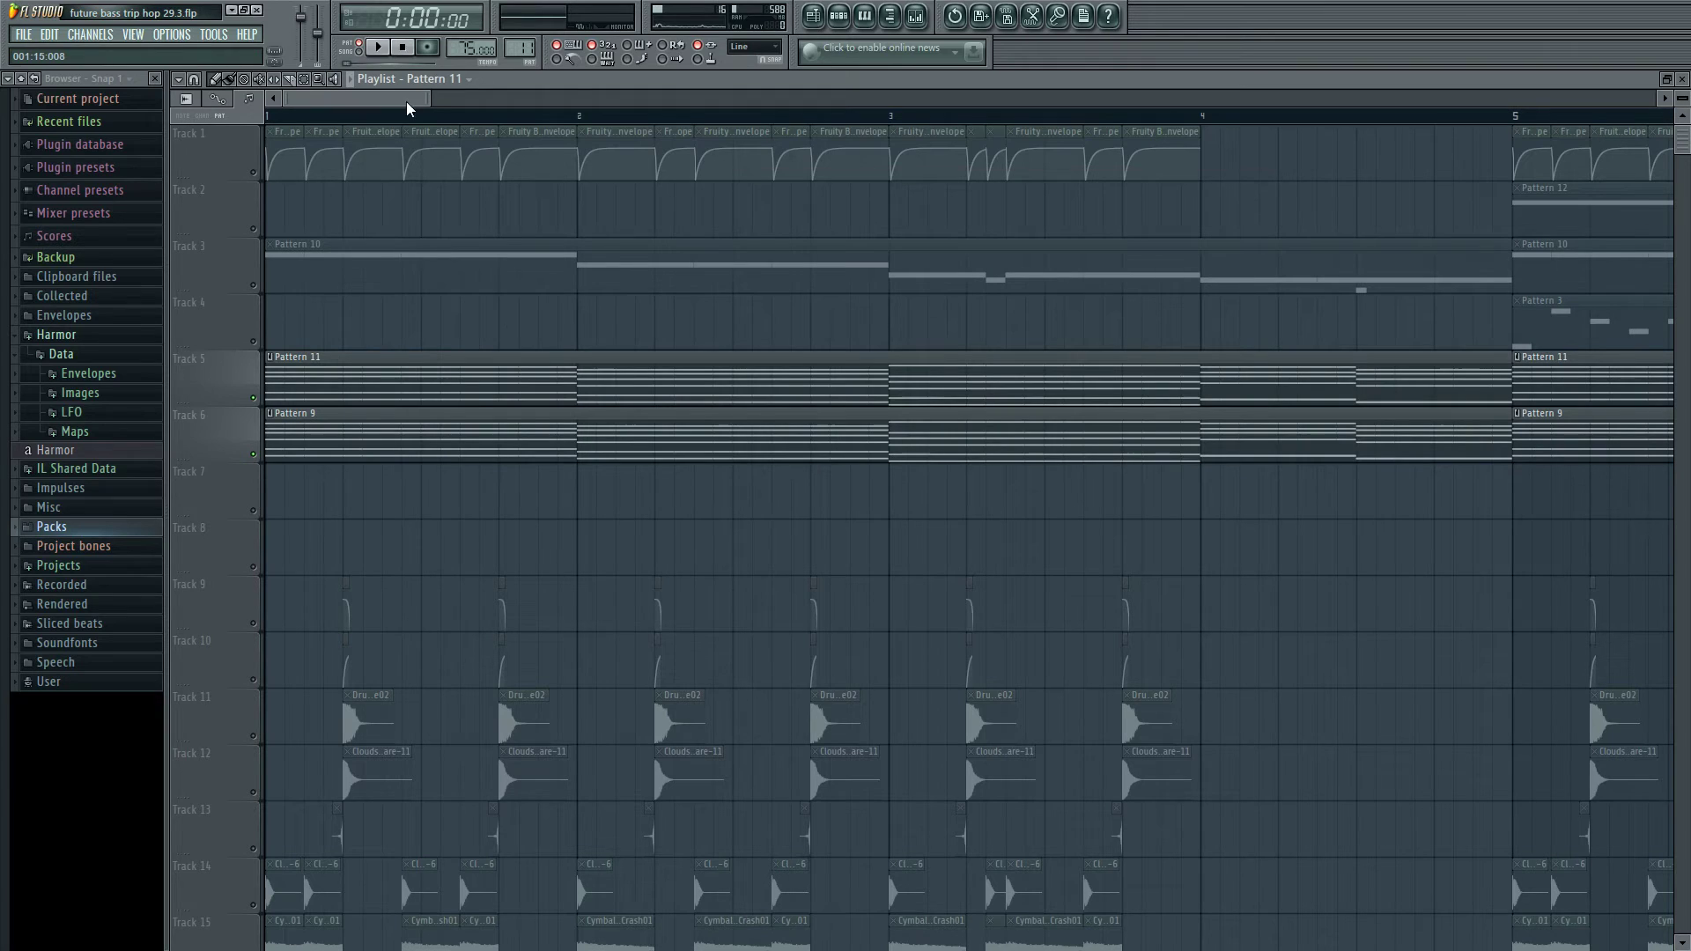
- Show the Sahat track's effect chain in the mixer and briefly play the chords
{"action": "left_click", "coordinate": [916, 16]}
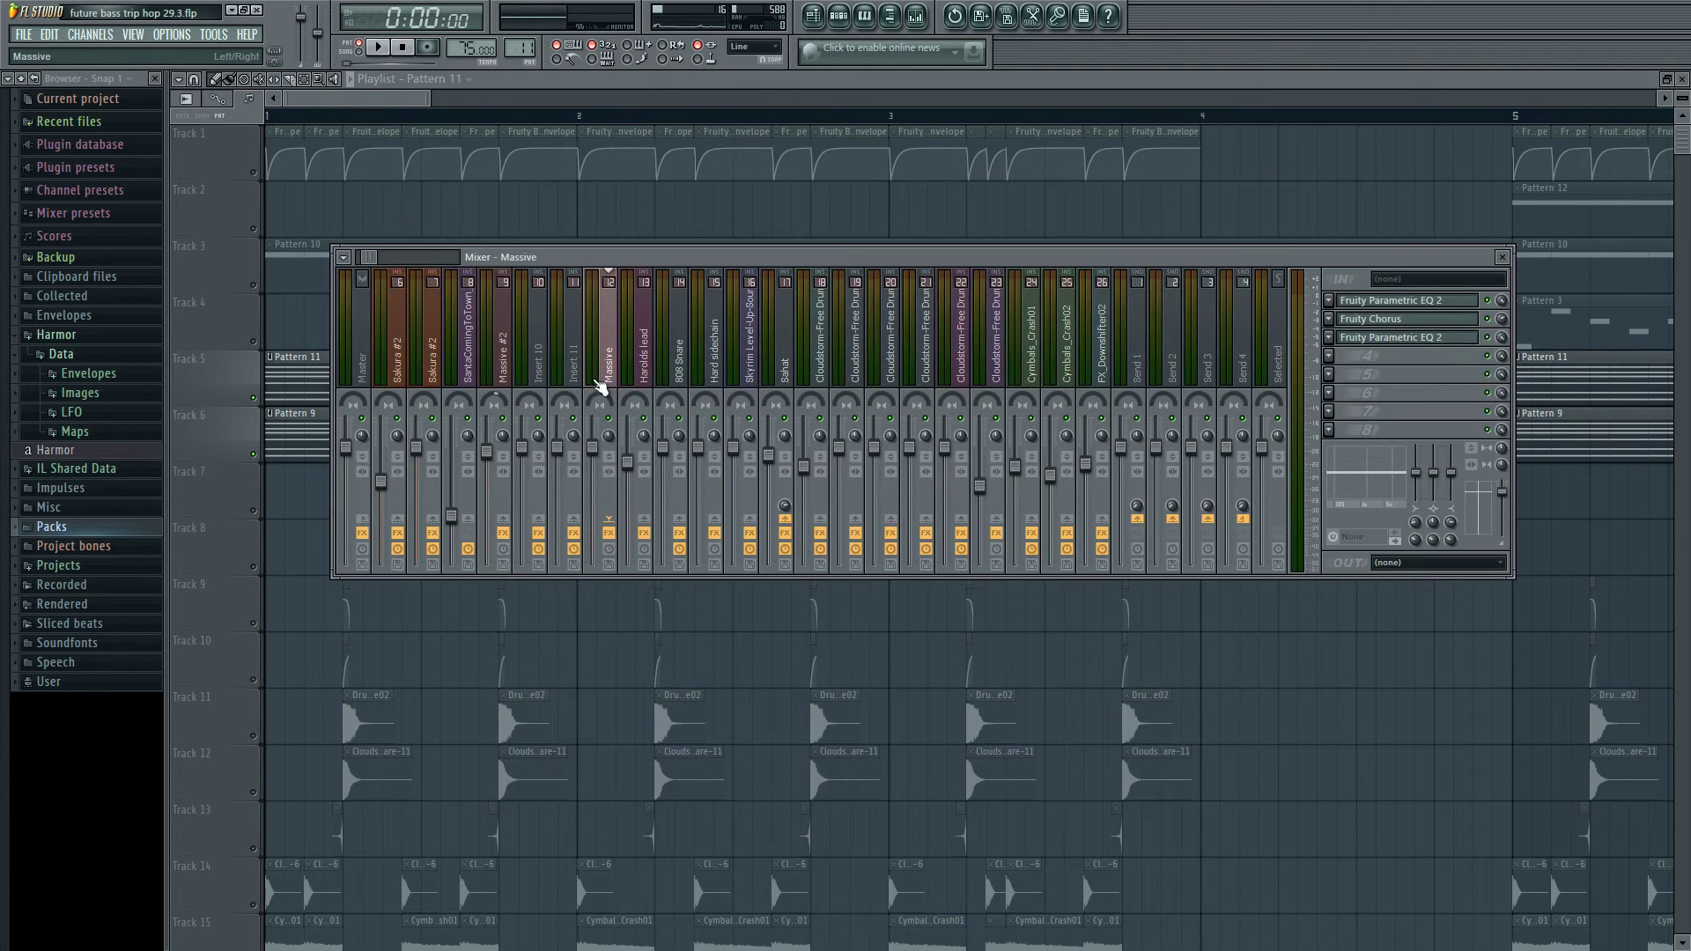
{"action": "left_click", "coordinate": [786, 370]}
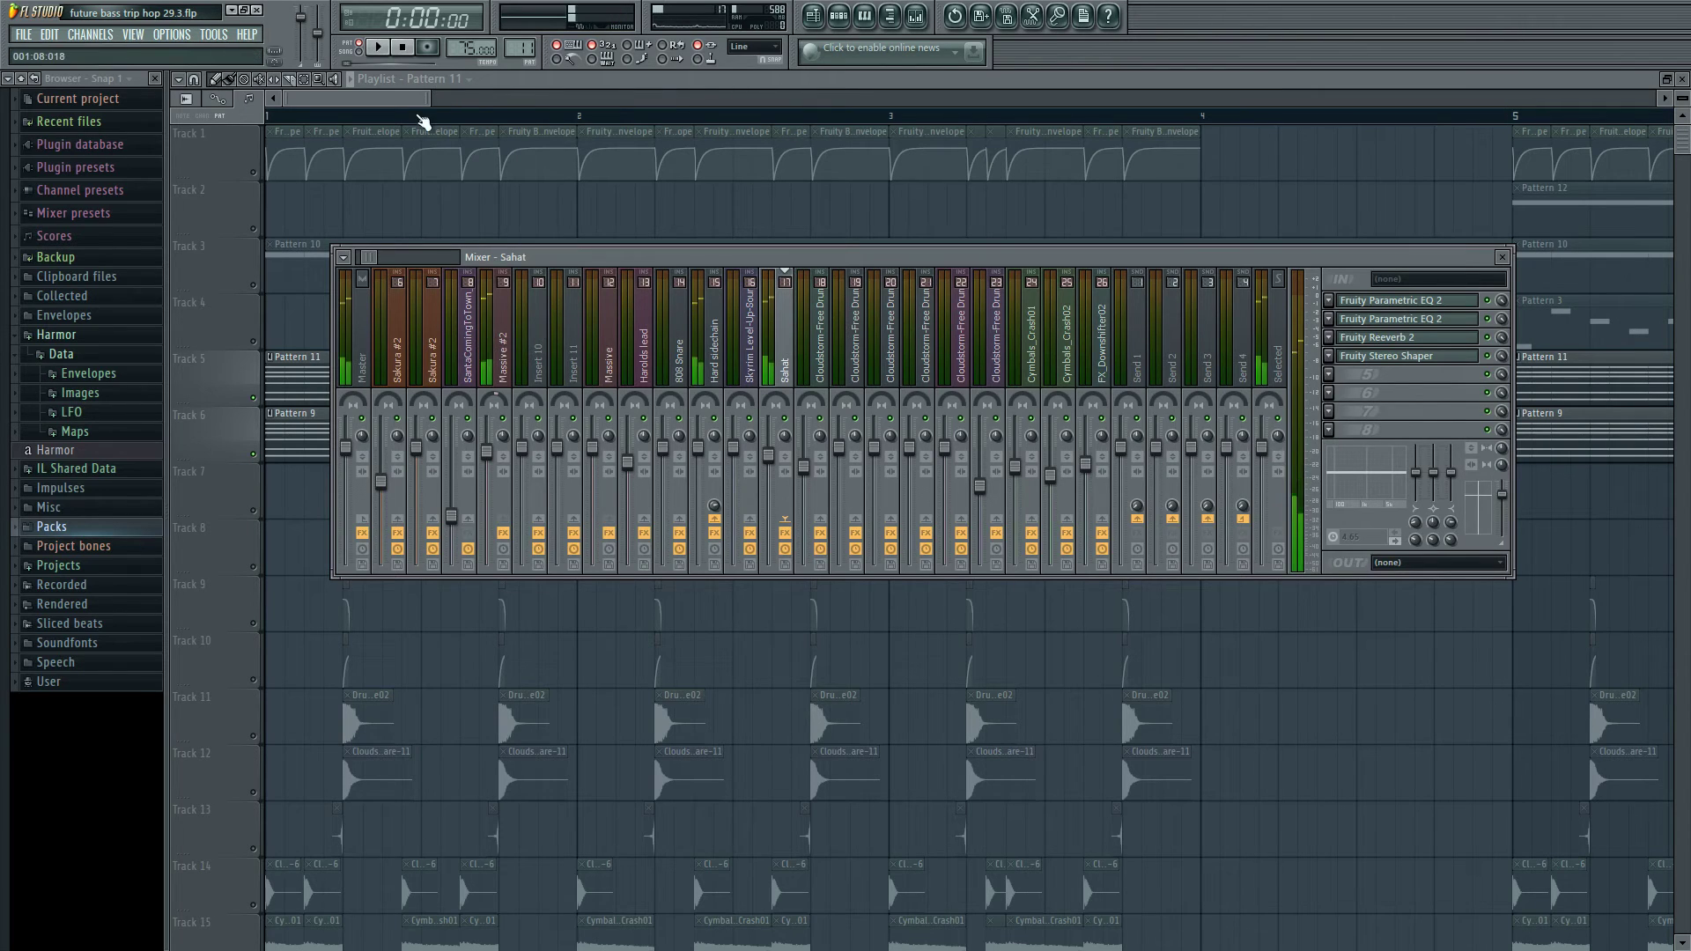
{"action": "left_click", "coordinate": [307, 131]}
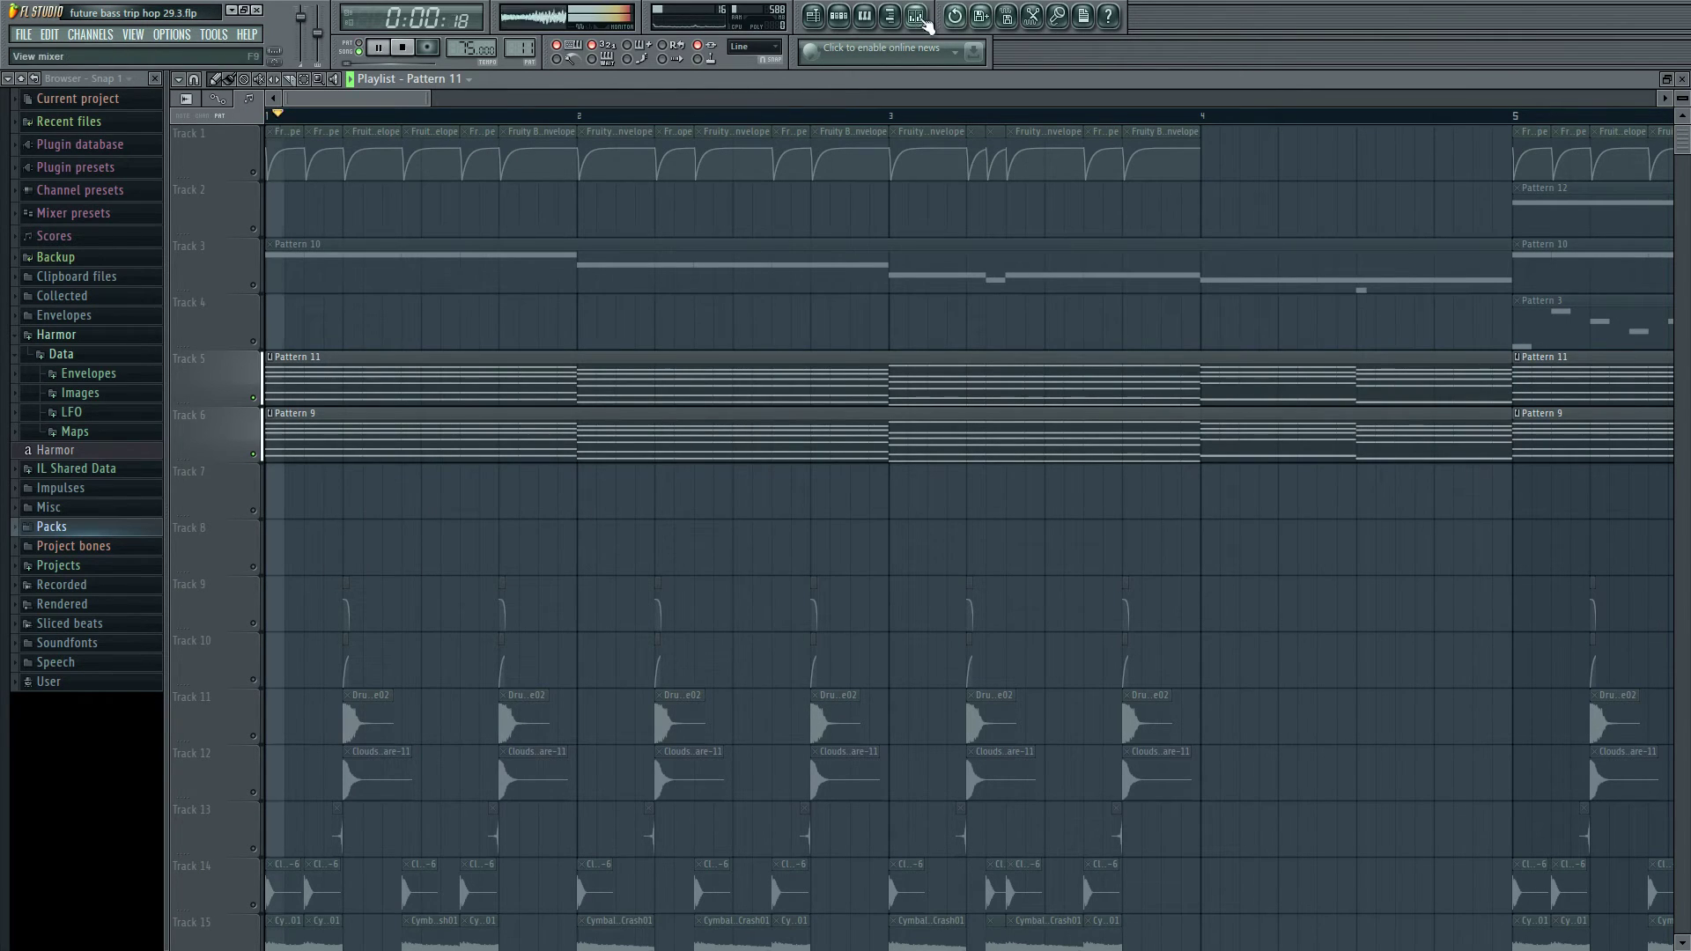
{"action": "left_click", "coordinate": [916, 15]}
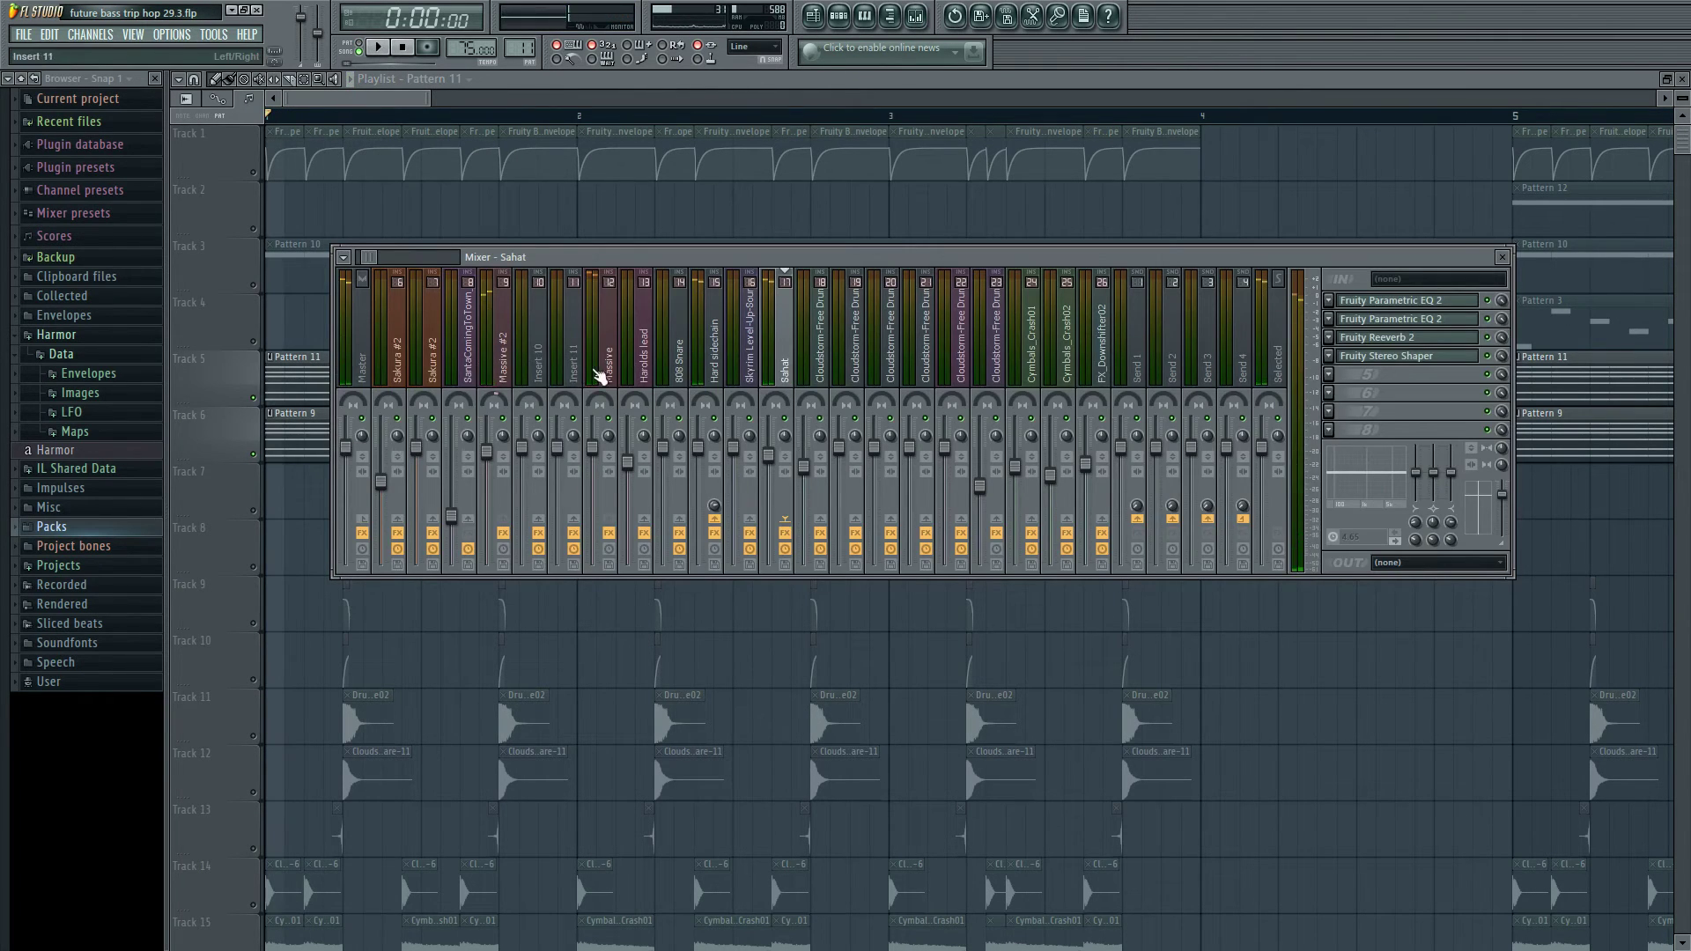
{"action": "key", "text": "space"}
{"action": "key", "text": "space"}
- Open Pattern 11's notes in the piano roll and display the effect chain of the Massive #2 mixer track
{"action": "double_click", "coordinate": [292, 392]}
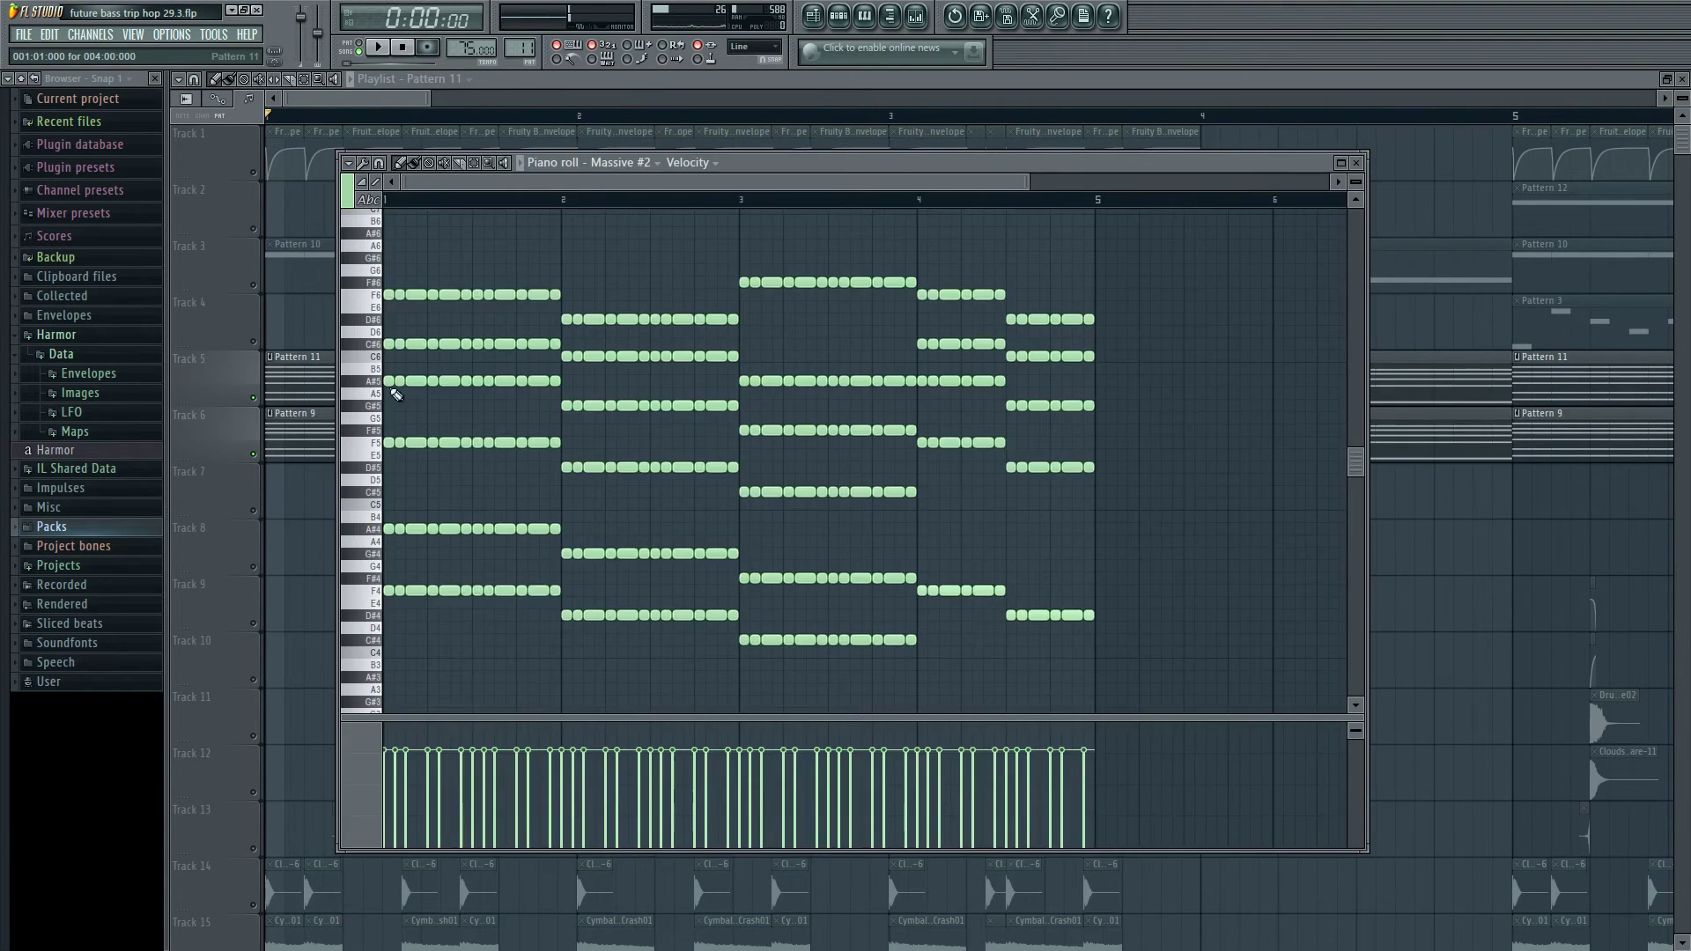
{"action": "double_click", "coordinate": [296, 426]}
{"action": "double_click", "coordinate": [308, 375]}
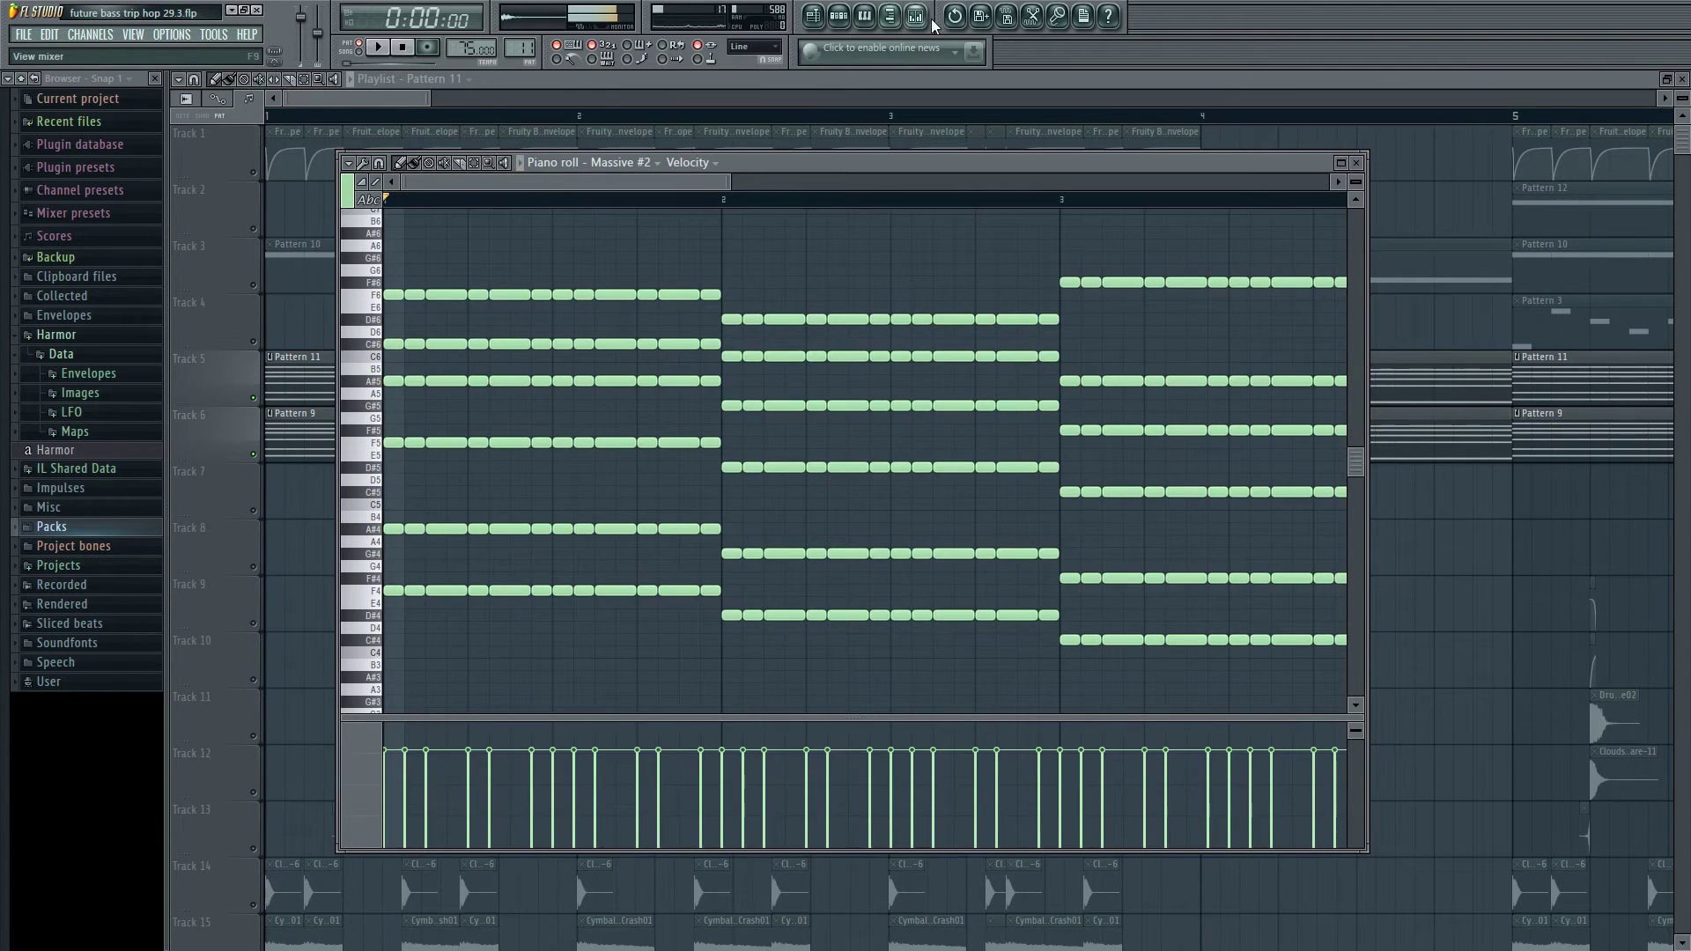
{"action": "key", "text": "F9"}
{"action": "left_click", "coordinate": [496, 343]}
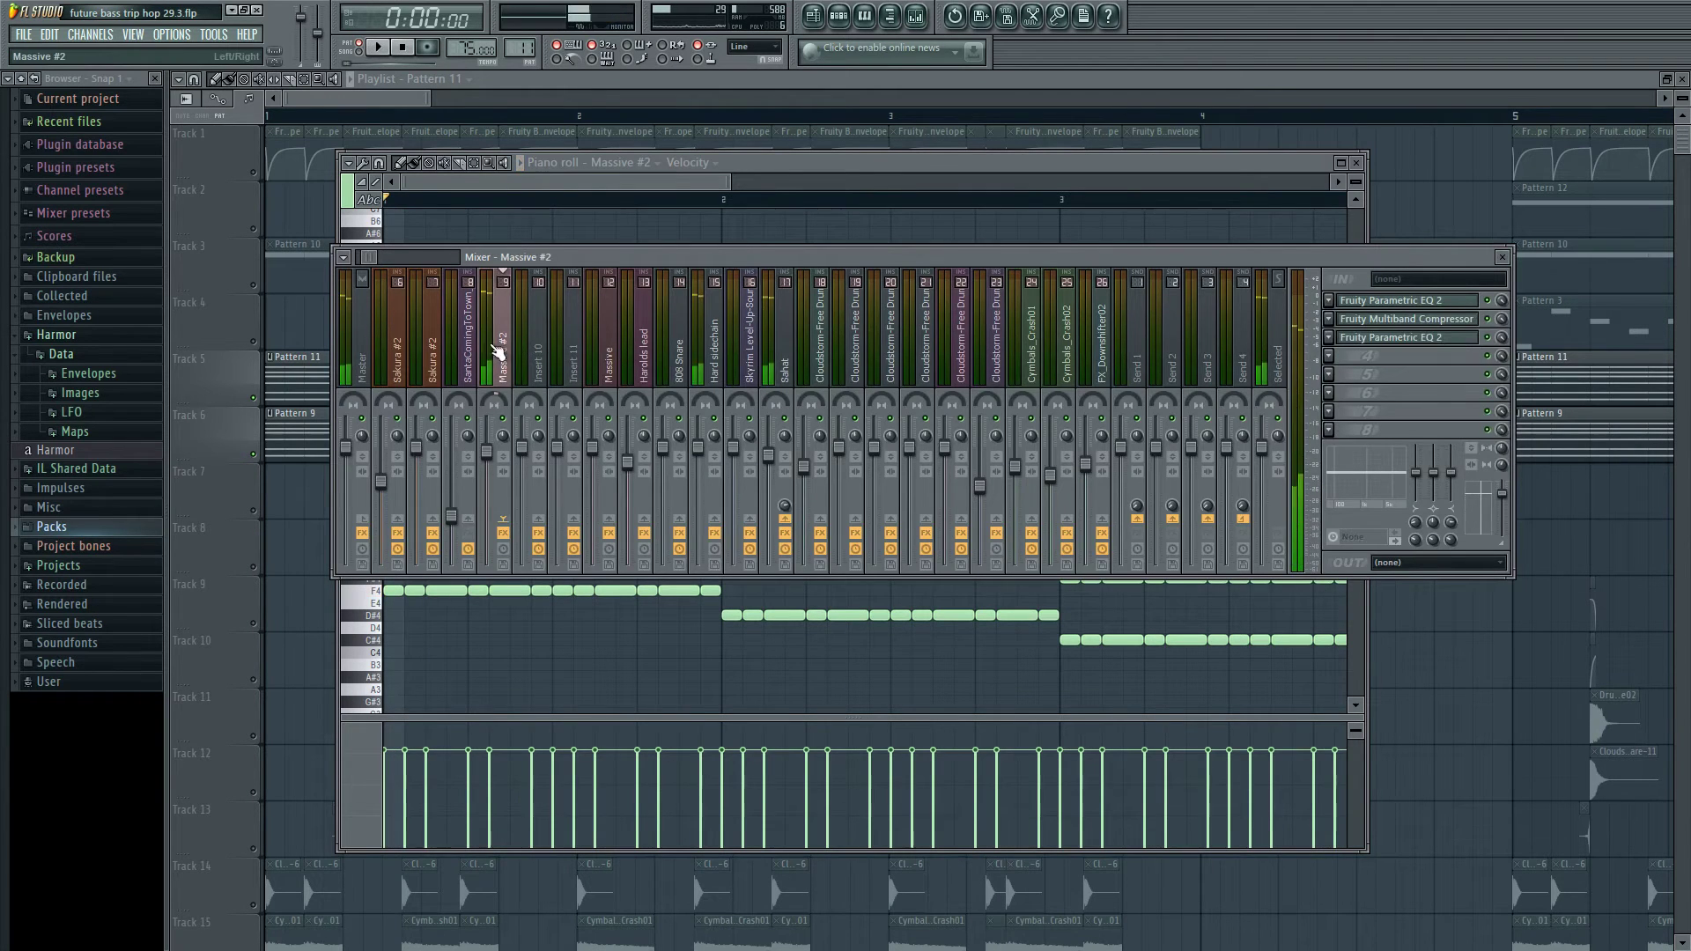
{"action": "mouse_move", "coordinate": [651, 245]}
{"action": "left_mouse_down"}
{"action": "mouse_move", "coordinate": [678, 239]}
{"action": "mouse_move", "coordinate": [642, 235]}
{"action": "left_mouse_up"}
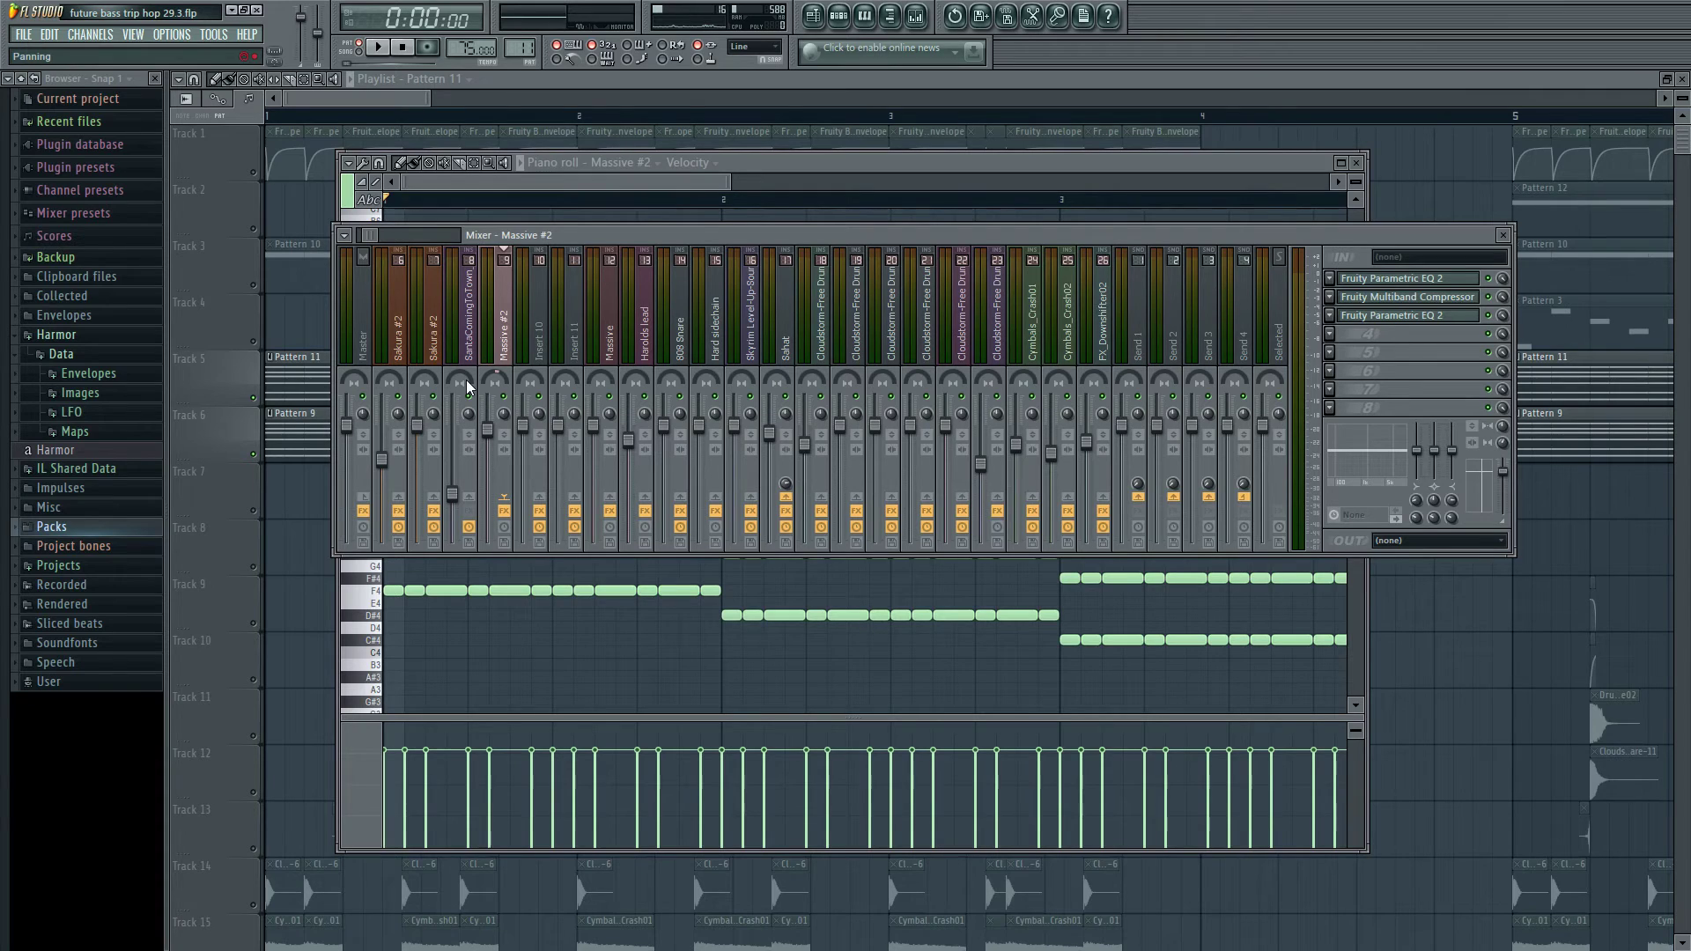
- Examine Massive #2's first Parametric EQ 2 and its Multiband Compressor, toggling the compressor to compare the sound in playback
{"action": "left_click", "coordinate": [1424, 288]}
{"action": "left_click_drag", "start_coordinate": [484, 182], "coordinate": [943, 173]}
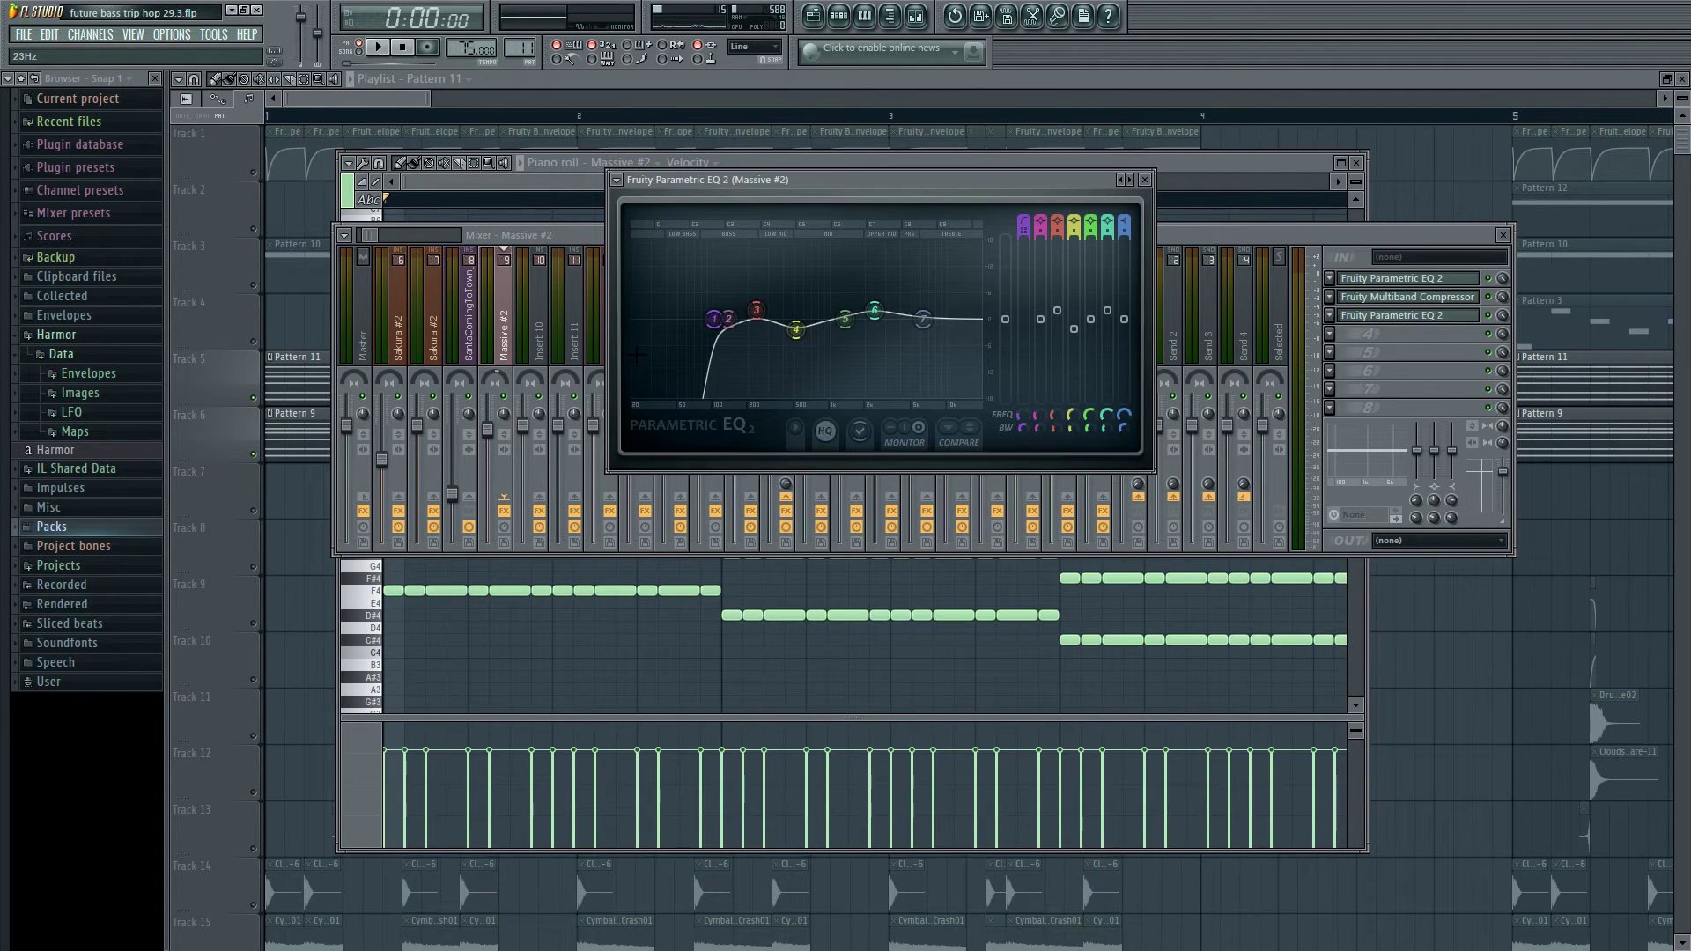
{"action": "left_click", "coordinate": [1403, 296]}
{"action": "left_click_drag", "start_coordinate": [658, 247], "coordinate": [999, 253]}
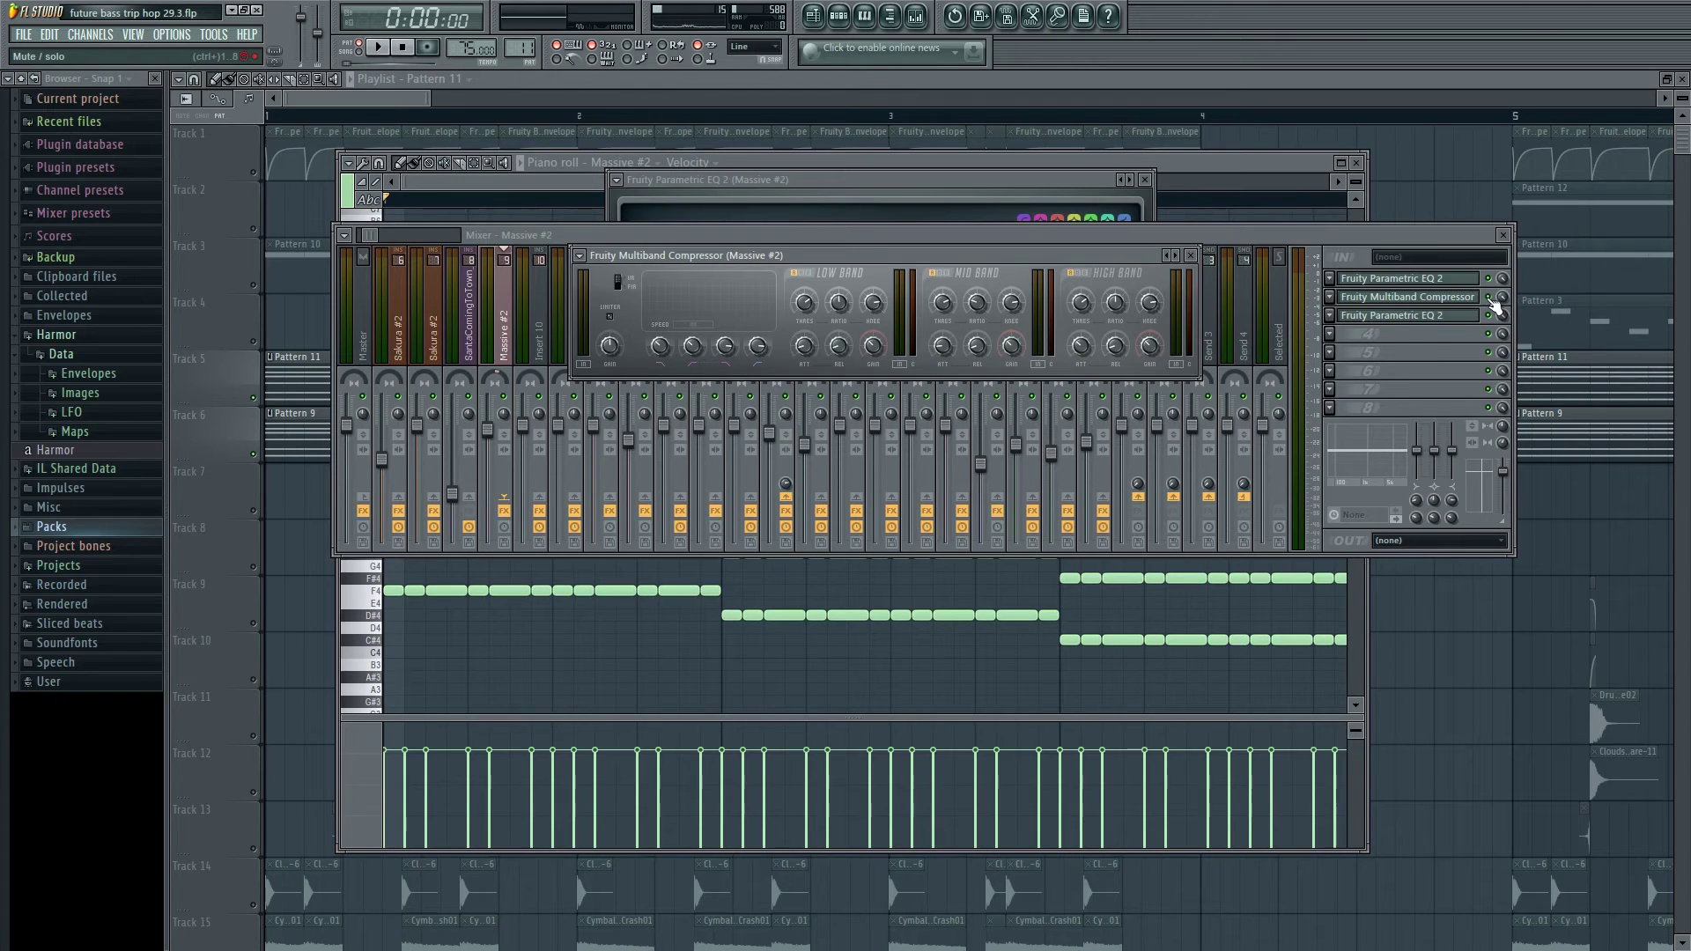
{"action": "left_click", "coordinate": [1494, 303]}
{"action": "key", "text": "space"}
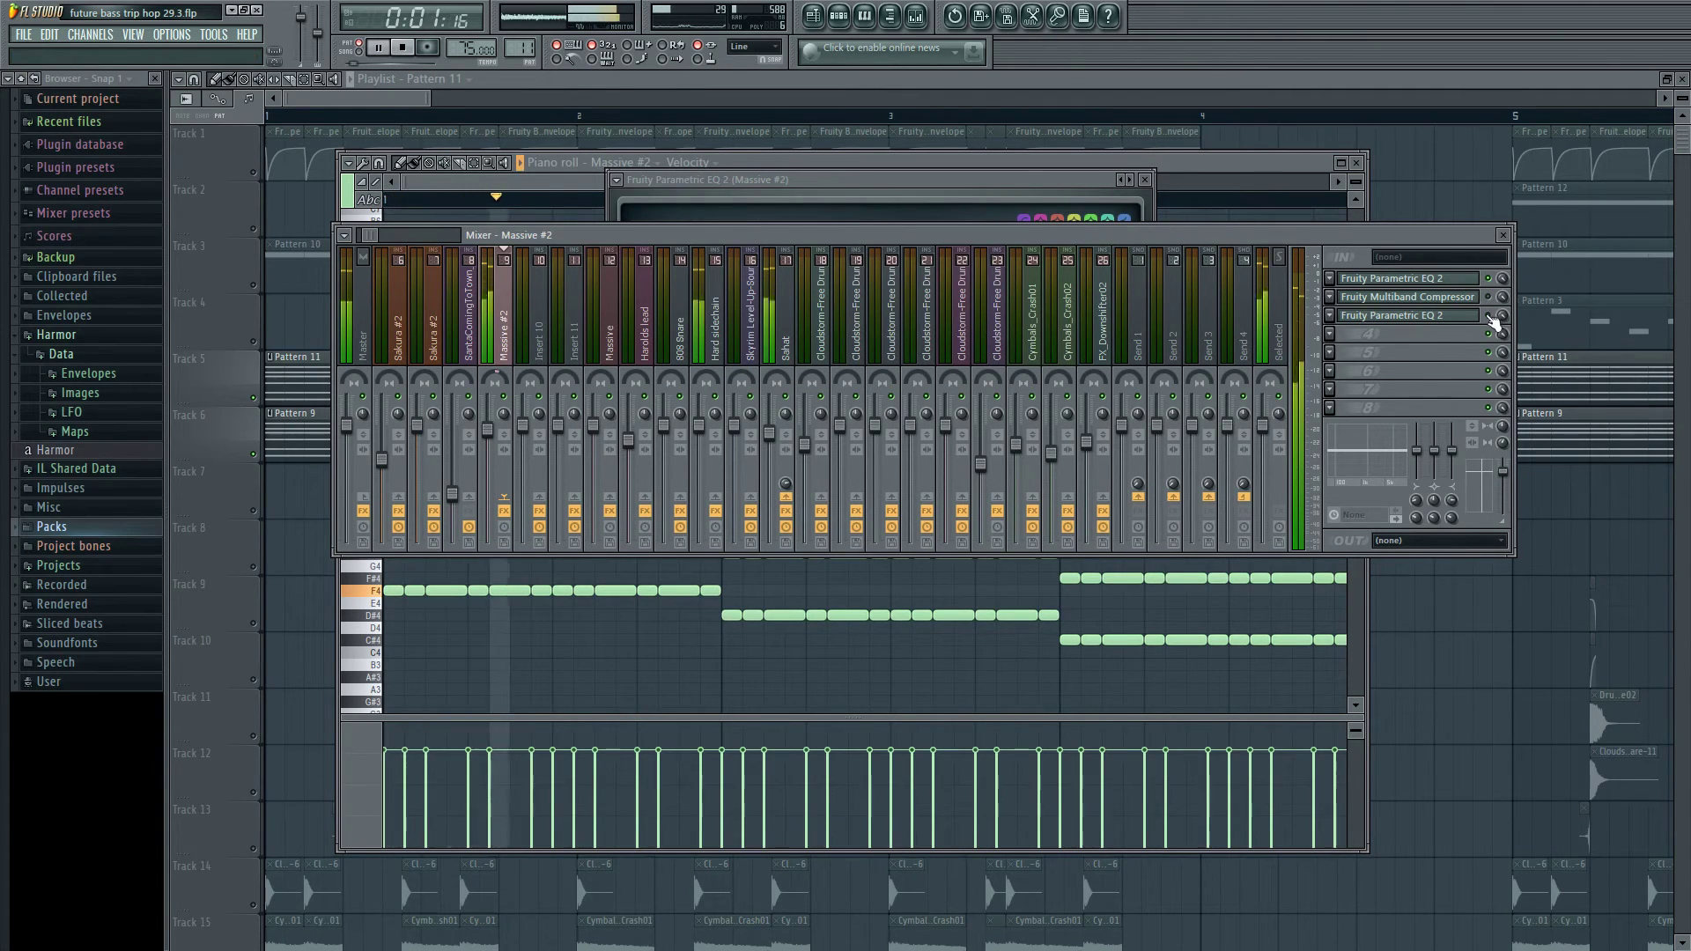
- Examine Massive #2's second Parametric EQ 2 after the compressor and compare the sound with it toggled during playback
{"action": "left_click", "coordinate": [1455, 322]}
{"action": "left_click_drag", "start_coordinate": [702, 277], "coordinate": [780, 314]}
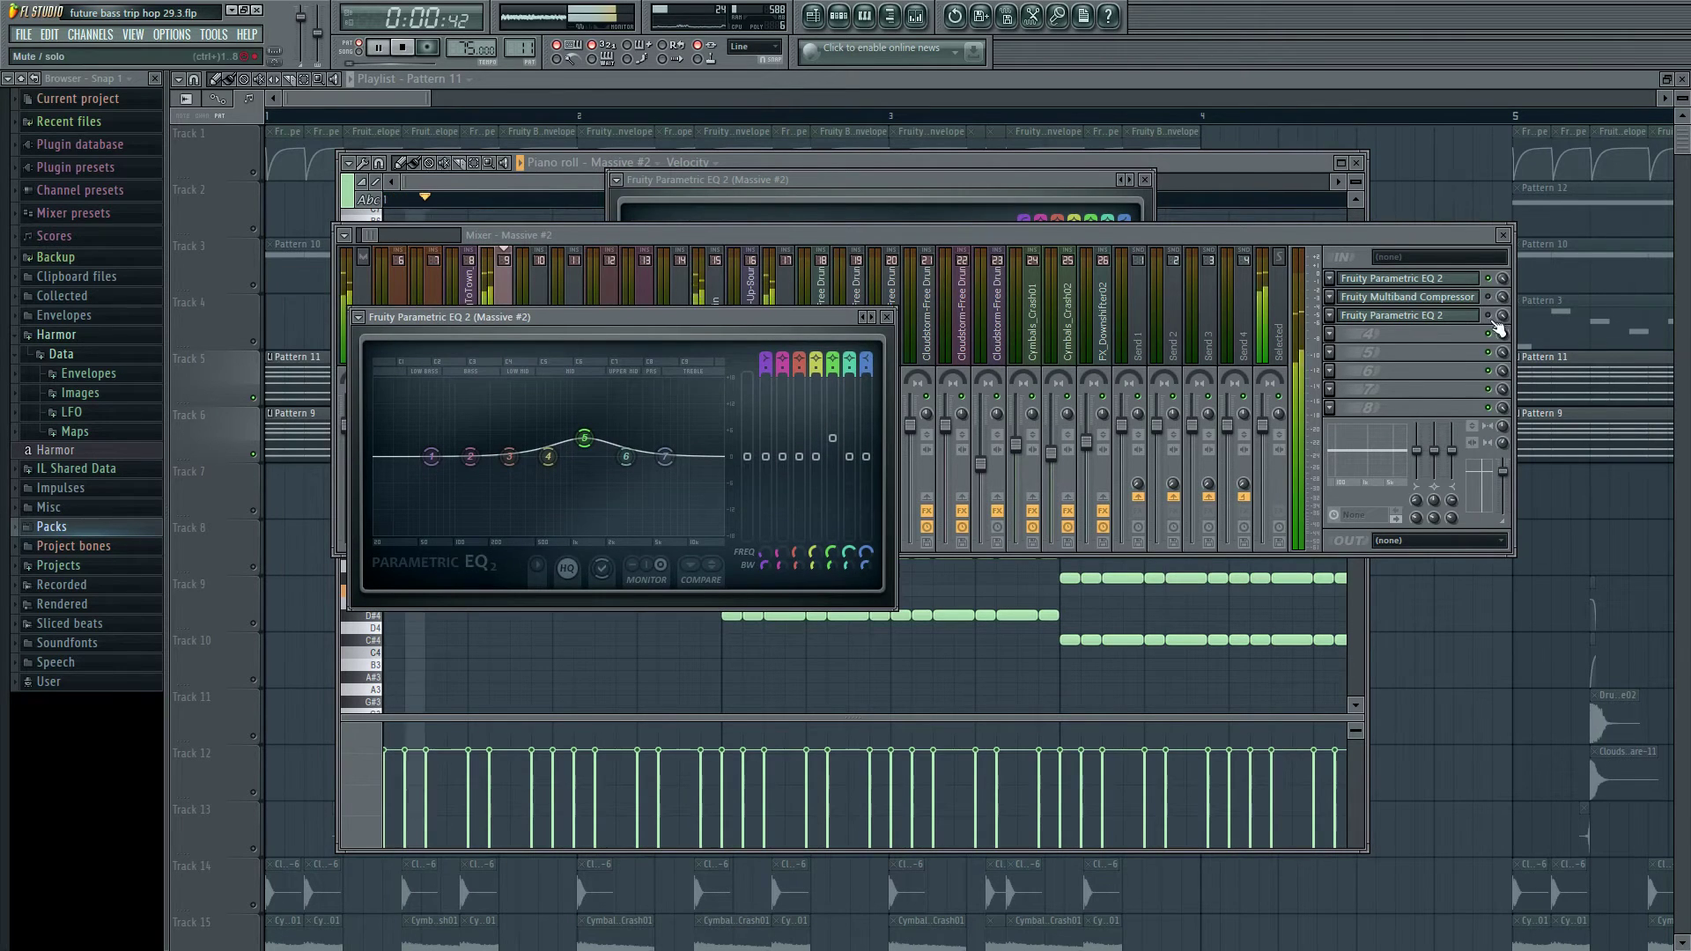
{"action": "left_click", "coordinate": [1489, 317]}
{"action": "key", "text": "space"}
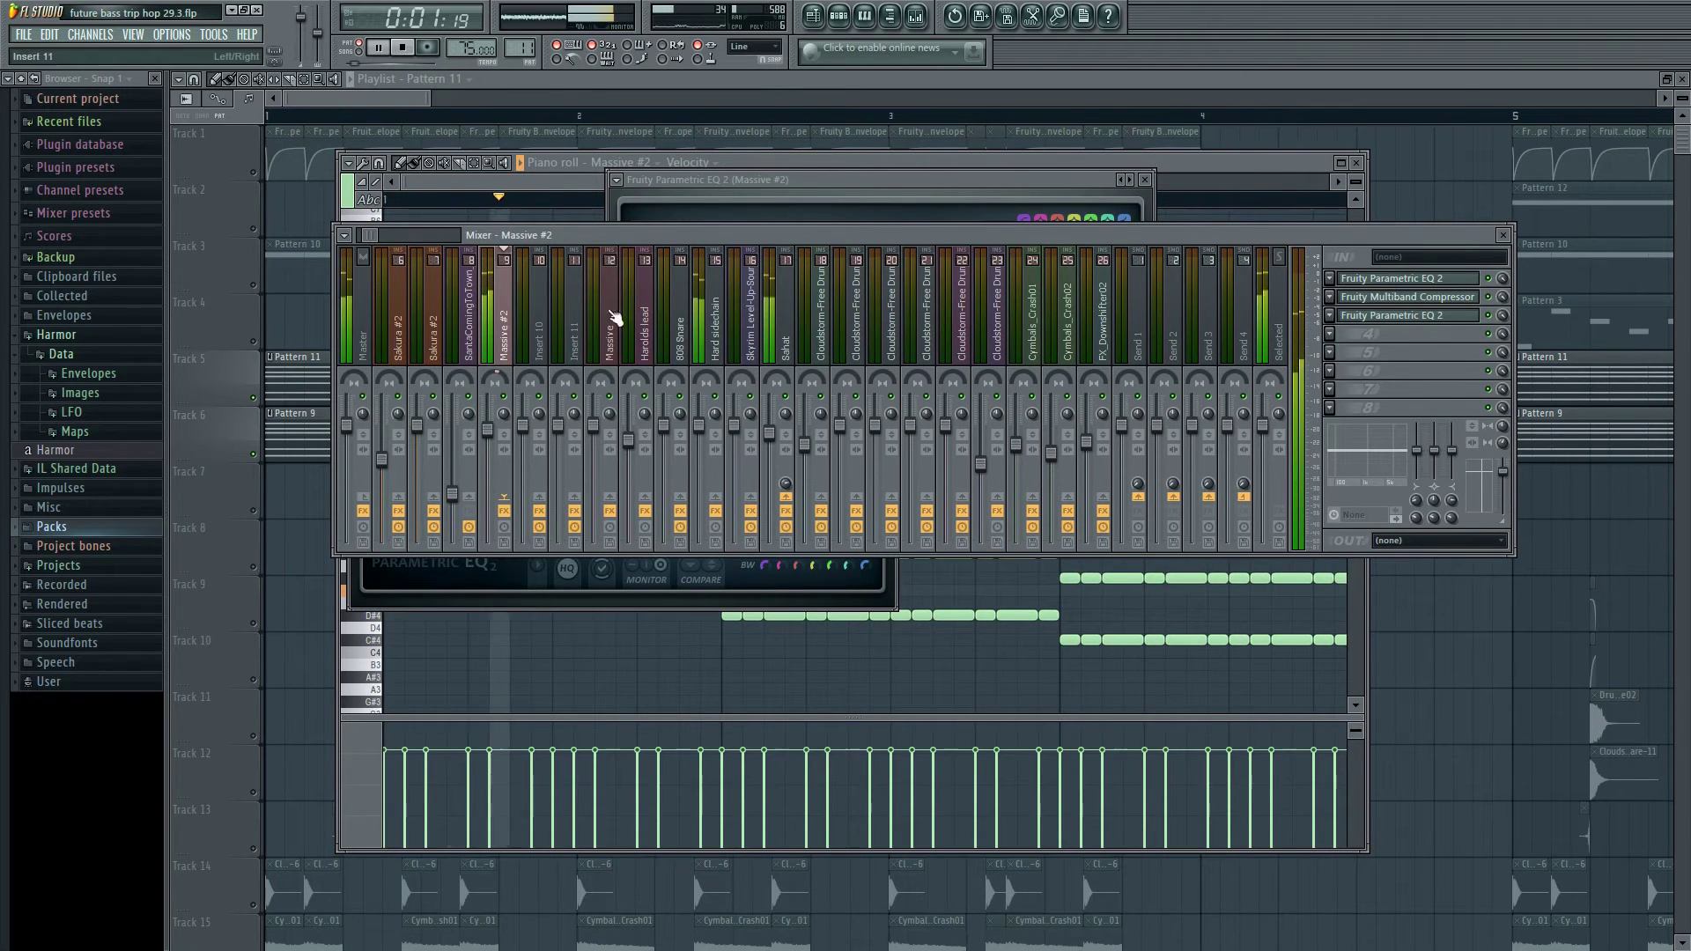
{"action": "key", "text": "space"}
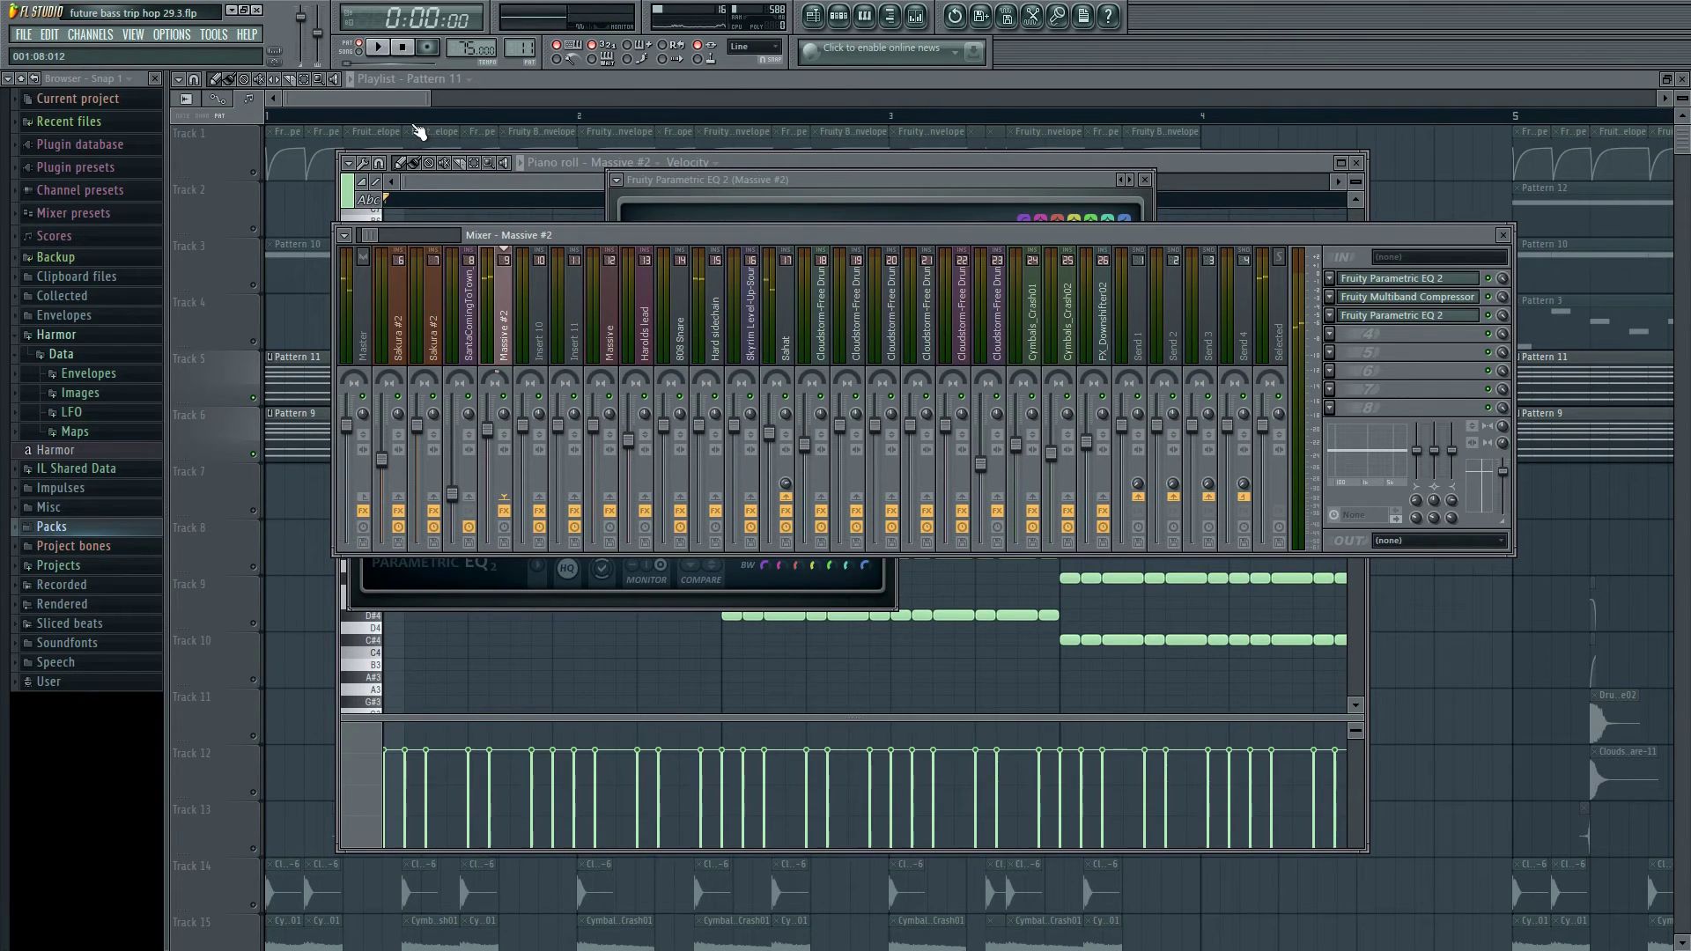
{"action": "key", "text": "space"}
{"action": "key", "text": "space"}
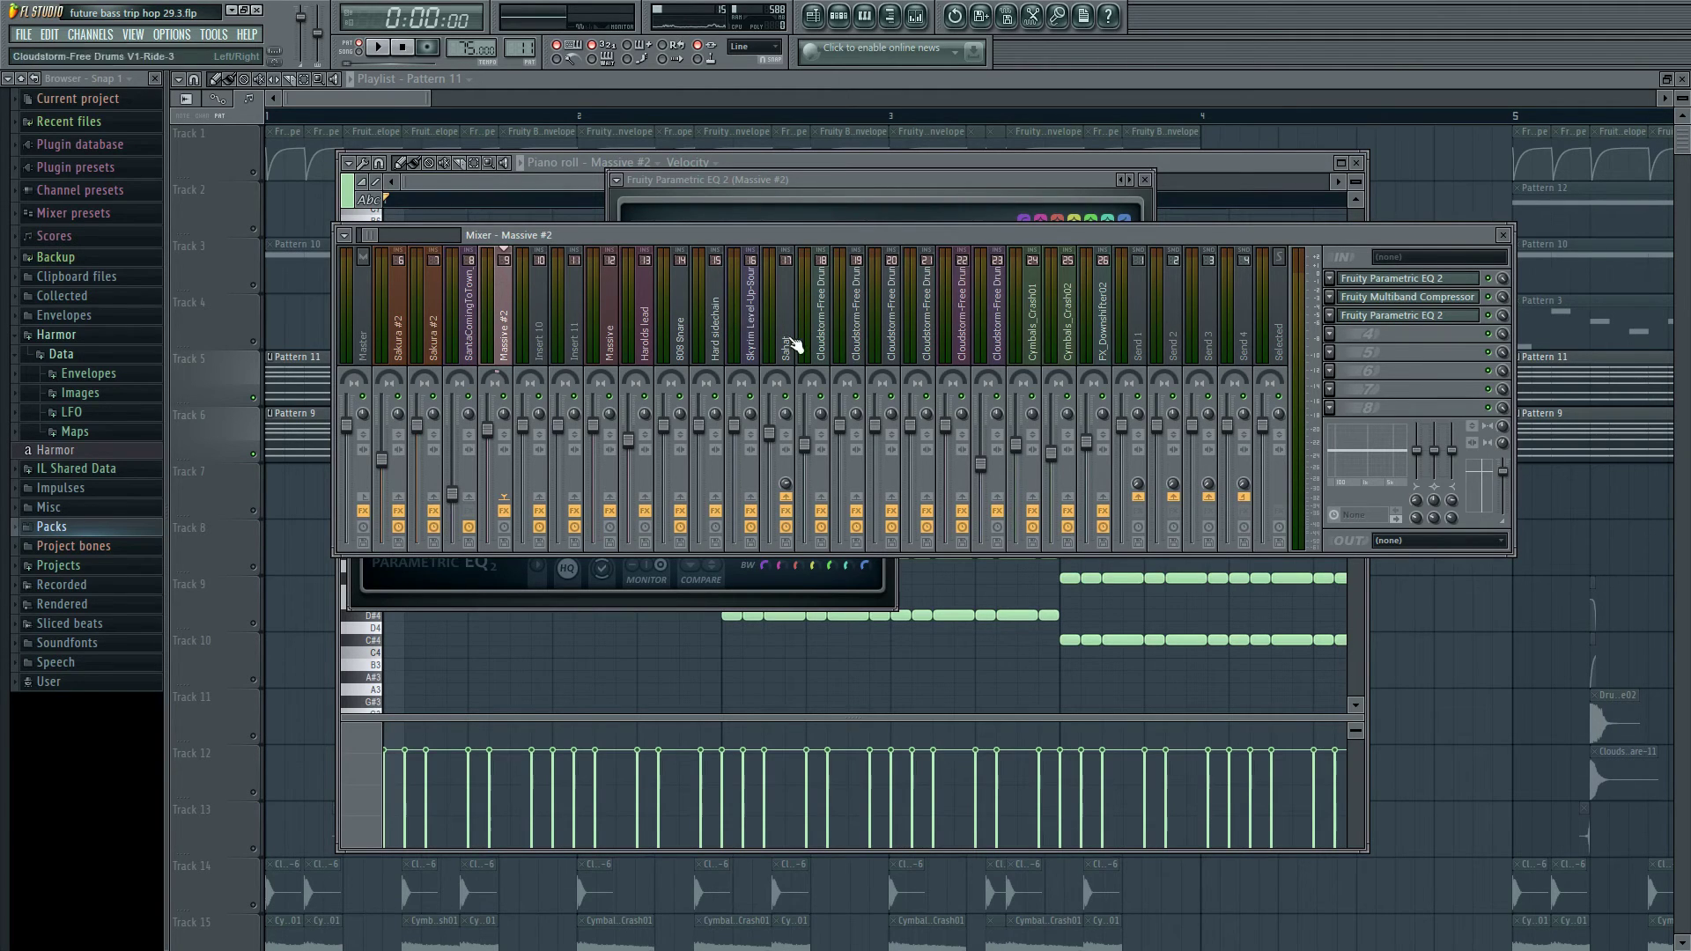
- Examine both Fruity Parametric EQ 2 curves on the Sahat mixer track, playing the chords to view the second one's spectrum
{"action": "left_click", "coordinate": [789, 345]}
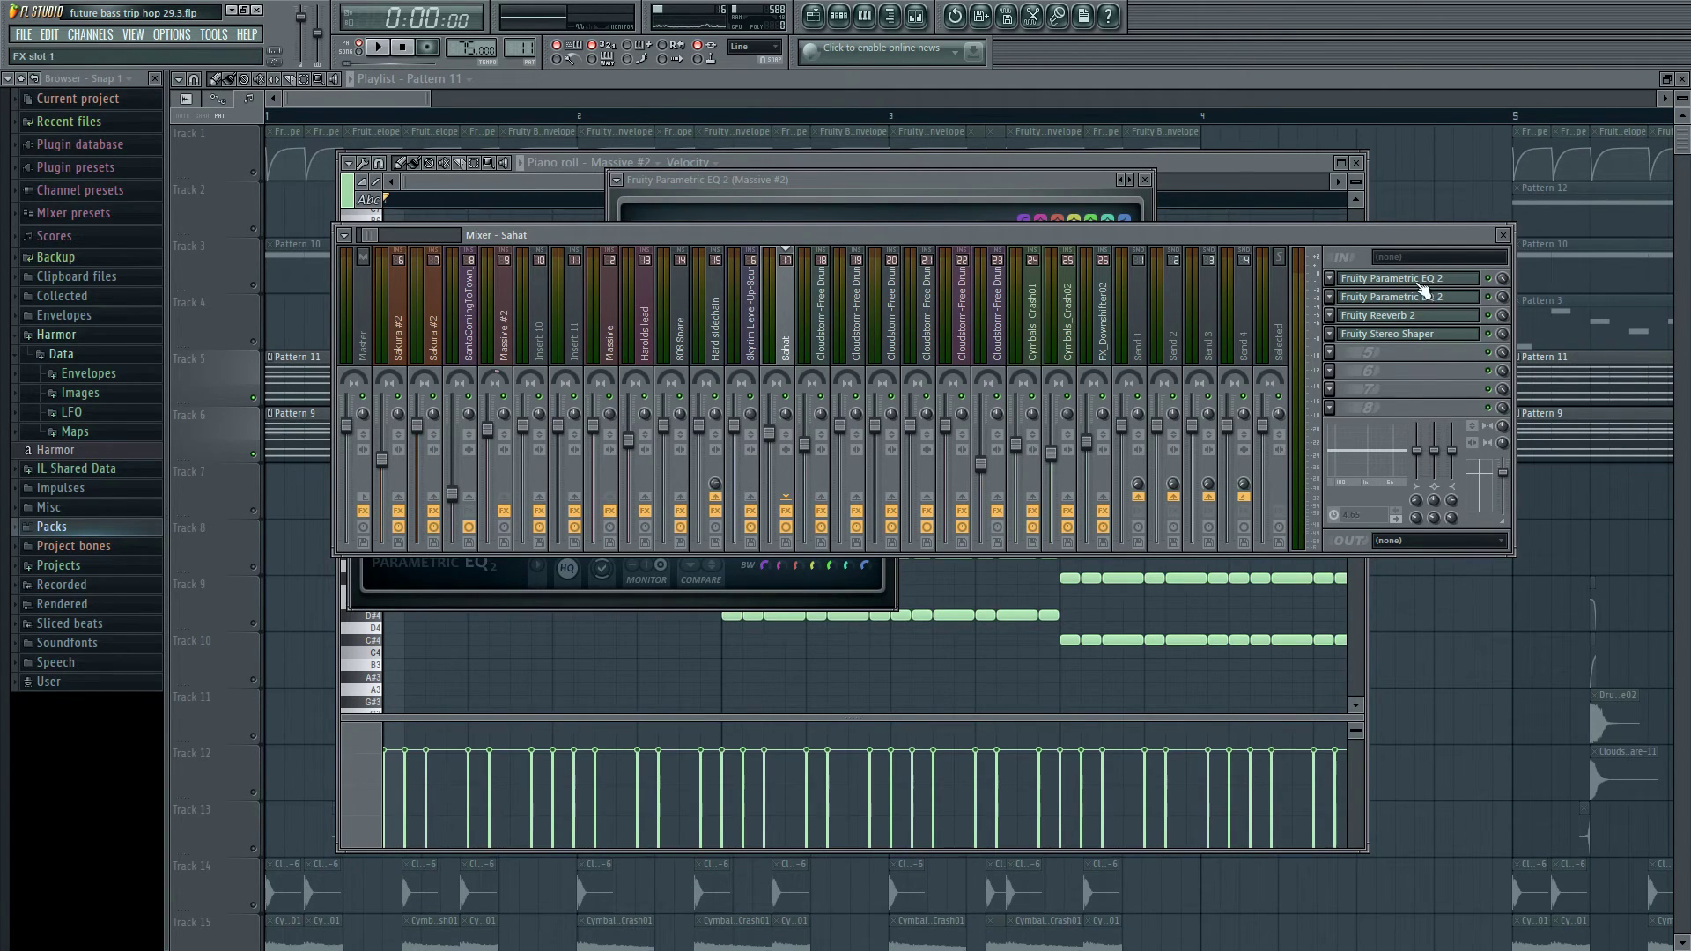
{"action": "left_click", "coordinate": [1392, 278]}
{"action": "left_click_drag", "start_coordinate": [547, 191], "coordinate": [1015, 176]}
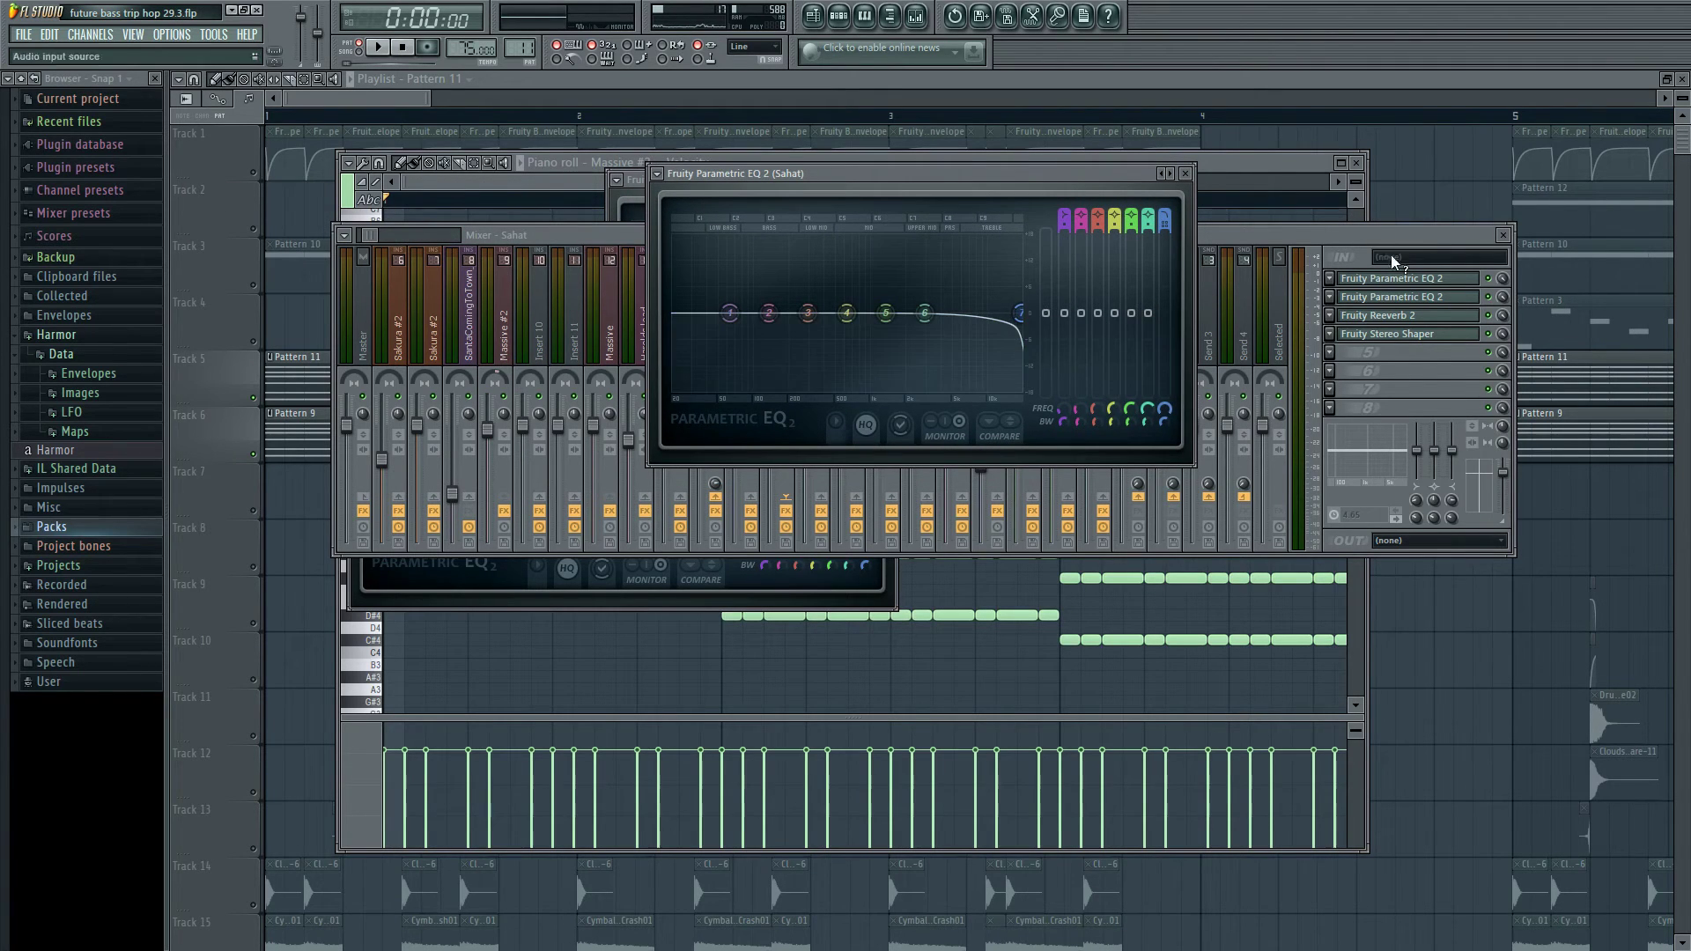
{"action": "left_click", "coordinate": [1370, 235]}
{"action": "left_click", "coordinate": [1409, 297]}
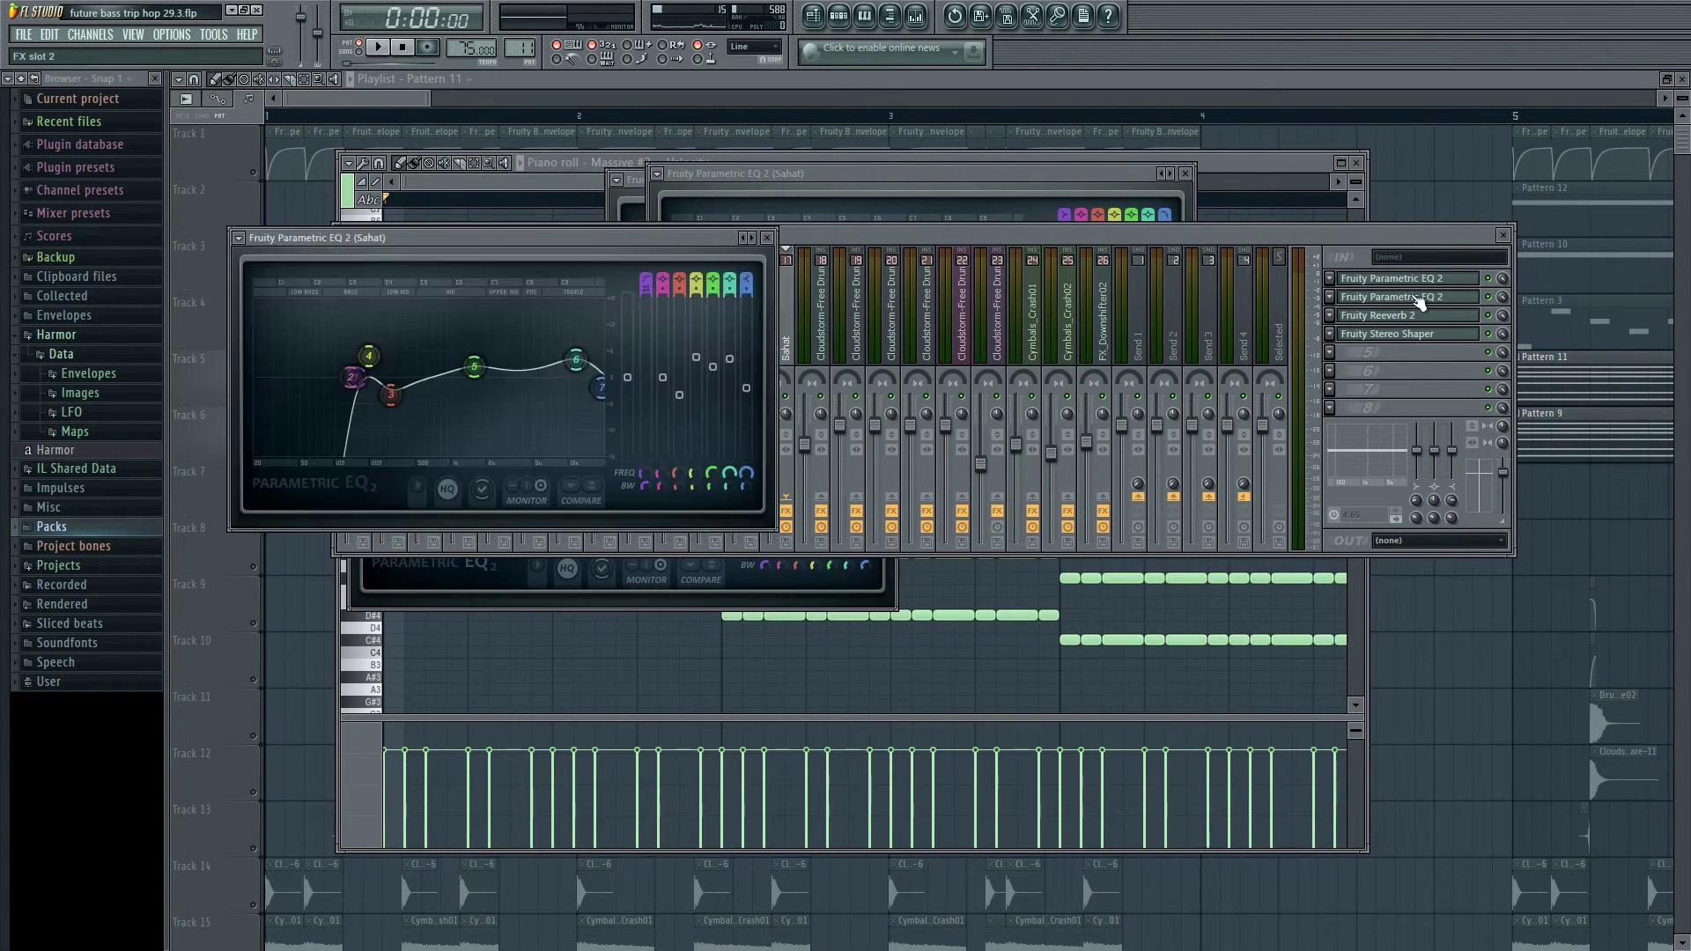
{"action": "key", "text": "space"}
{"action": "left_click_drag", "start_coordinate": [765, 239], "coordinate": [997, 227]}
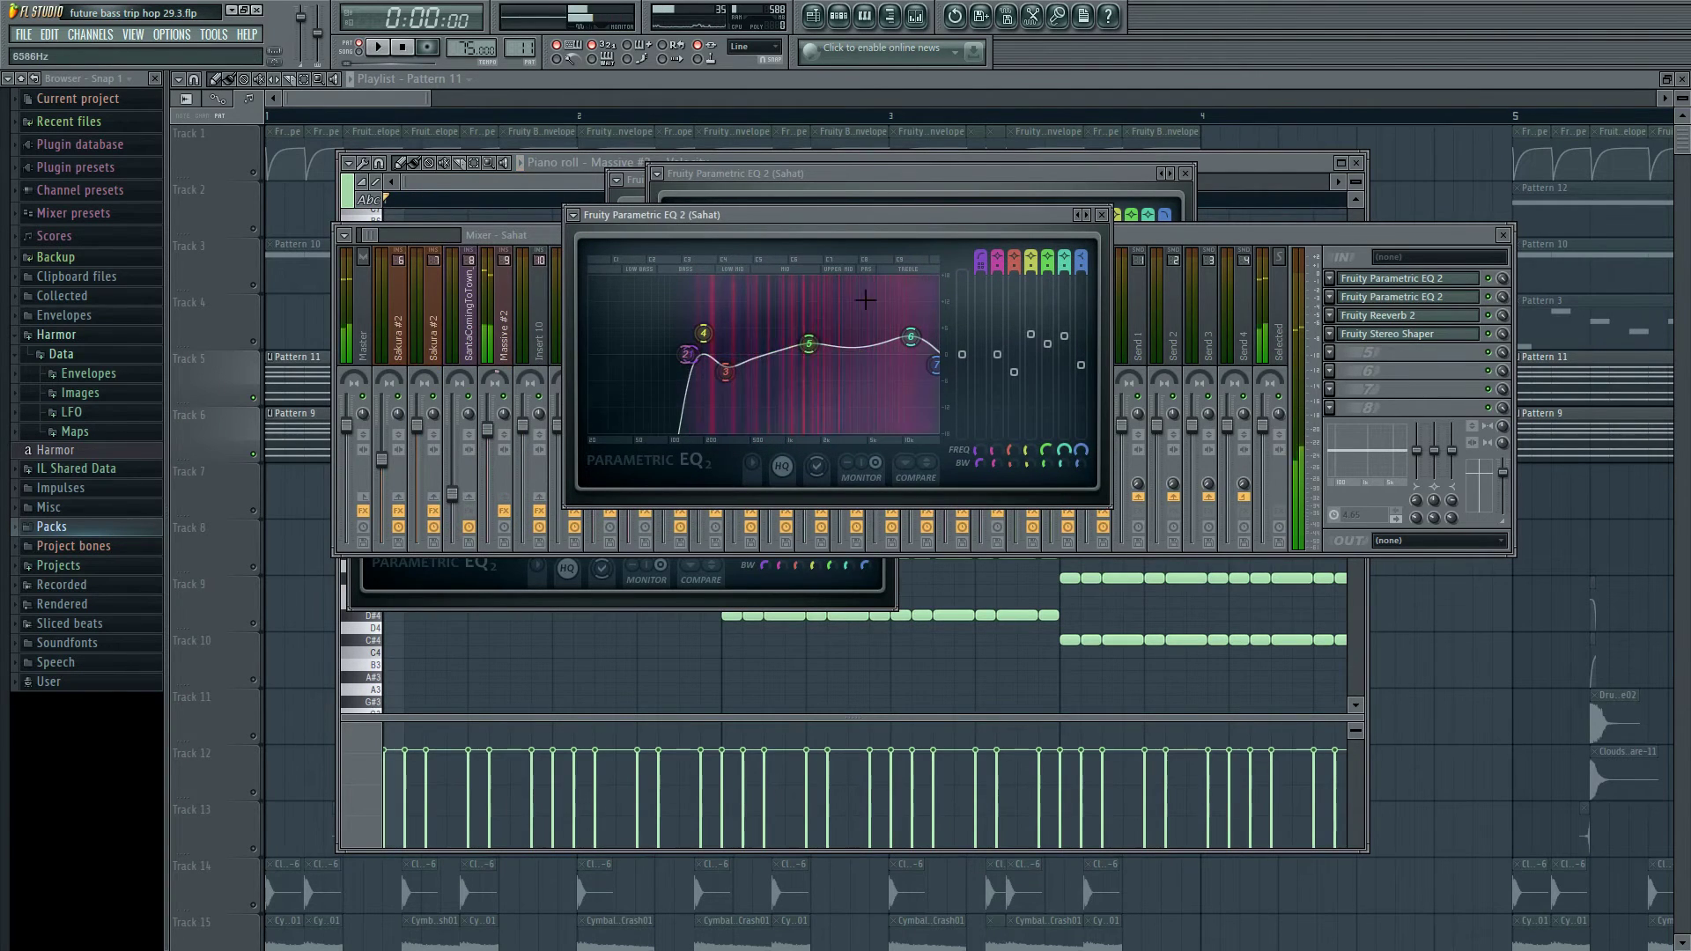
{"action": "key", "text": "space"}
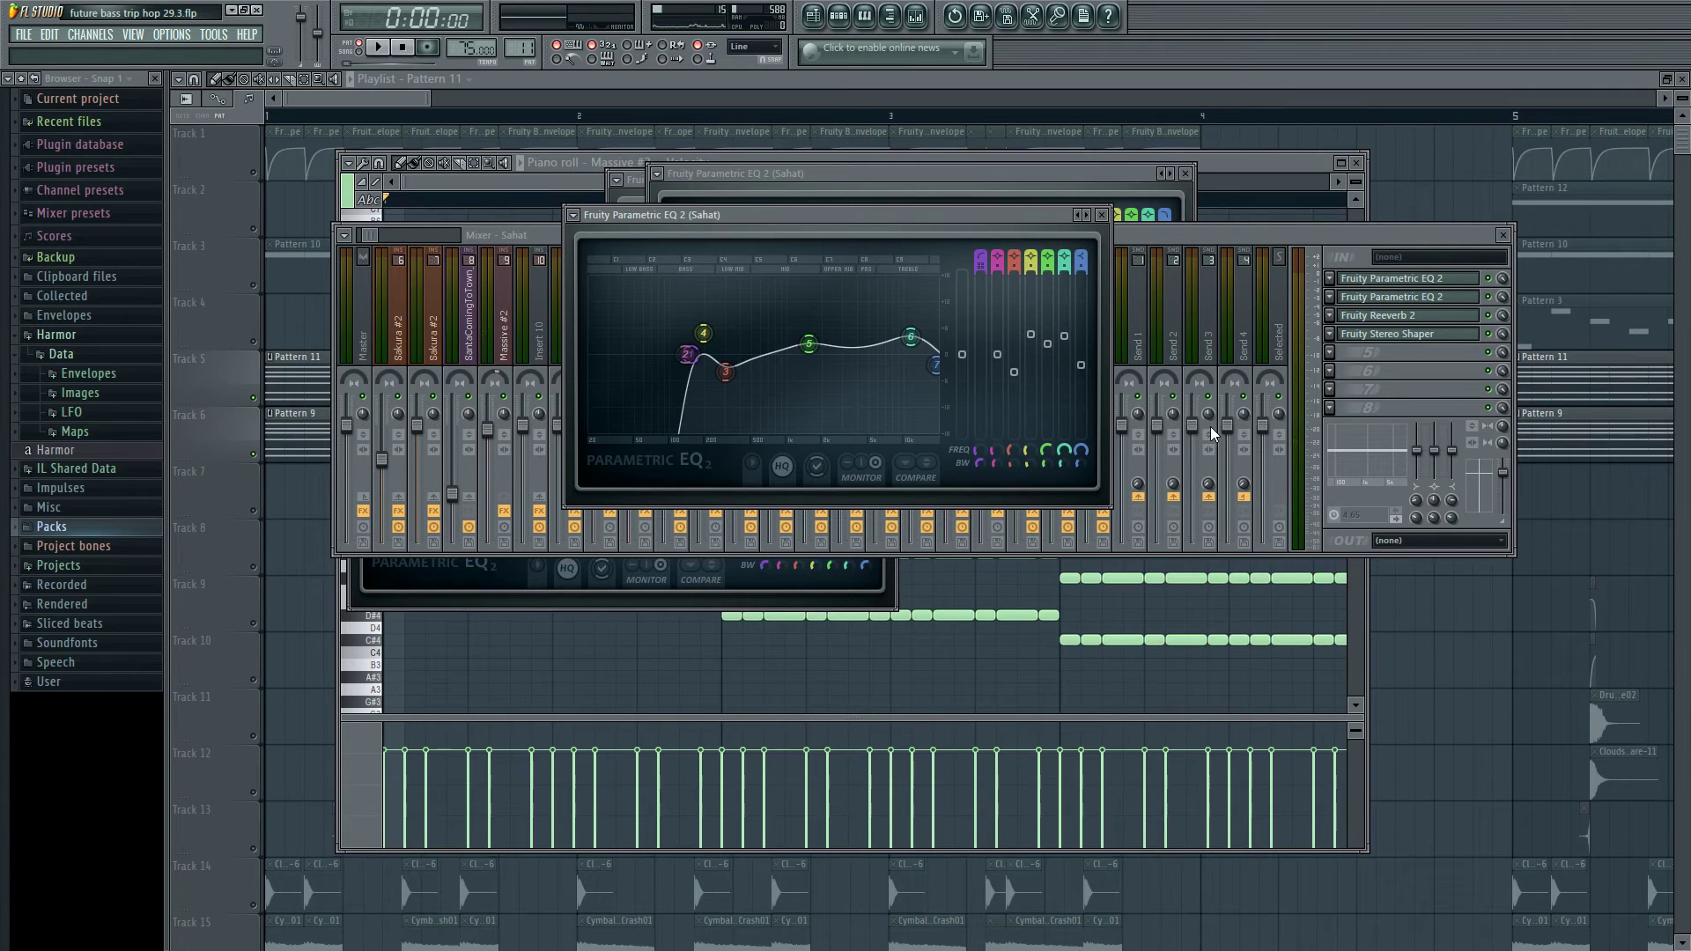
- Examine the Fruity Reeverb 2 low cut and the Fruity Stereo Shaper settings on the Sahat mixer track
{"action": "left_click", "coordinate": [1340, 233]}
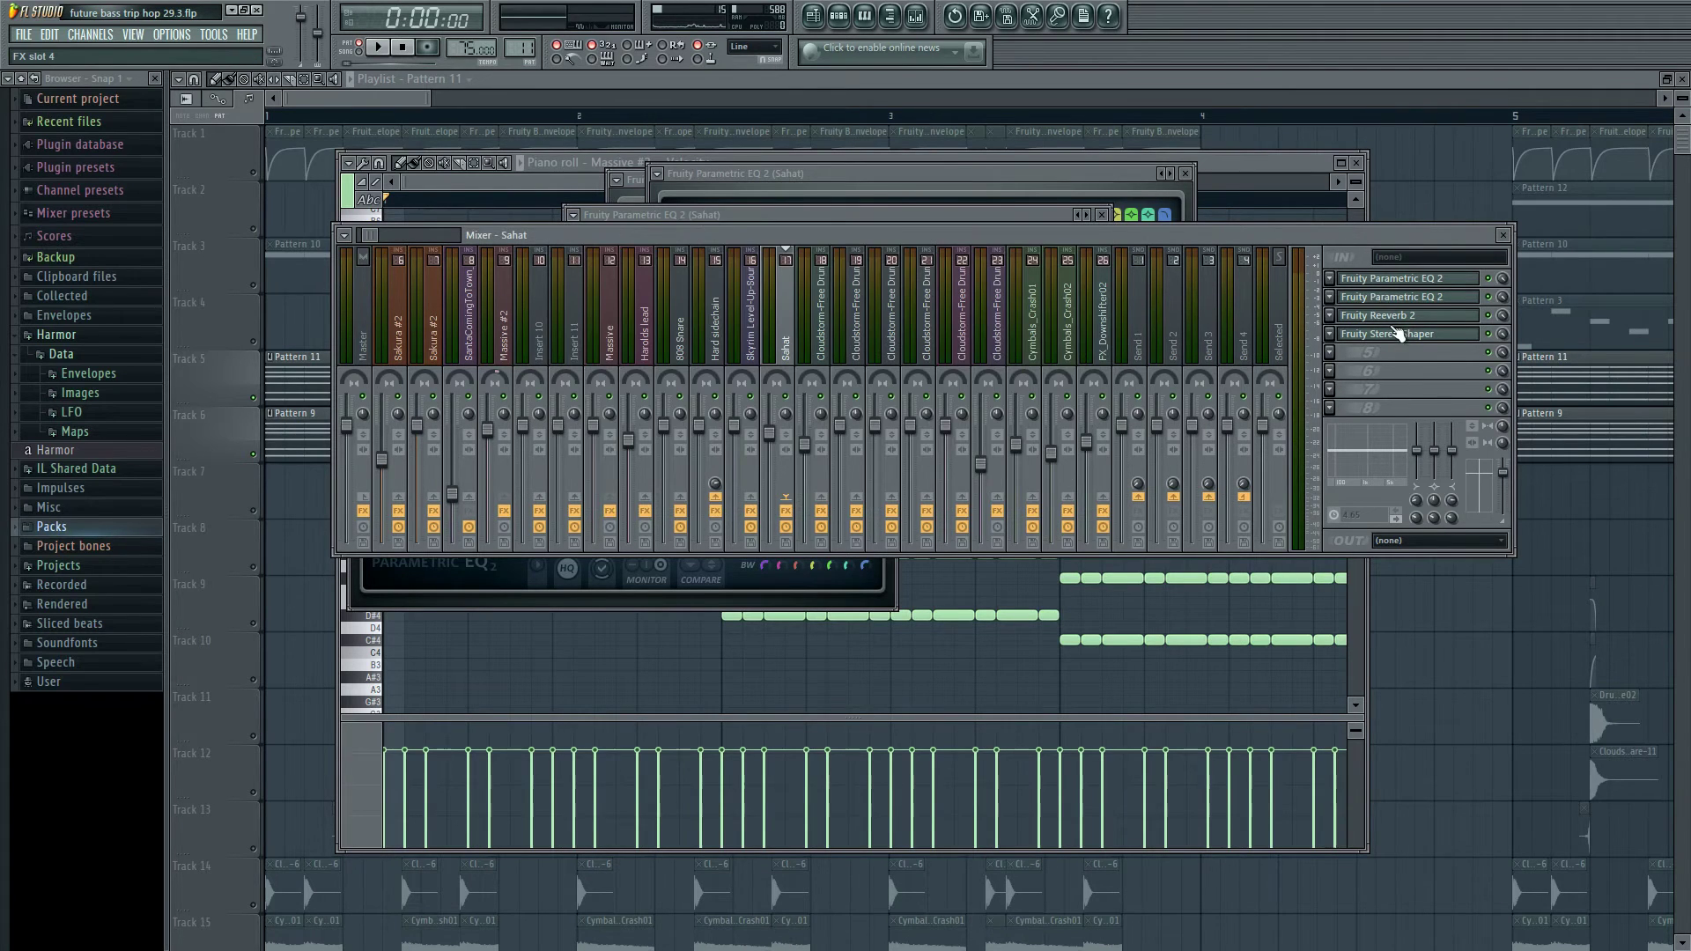
{"action": "left_click", "coordinate": [1391, 315]}
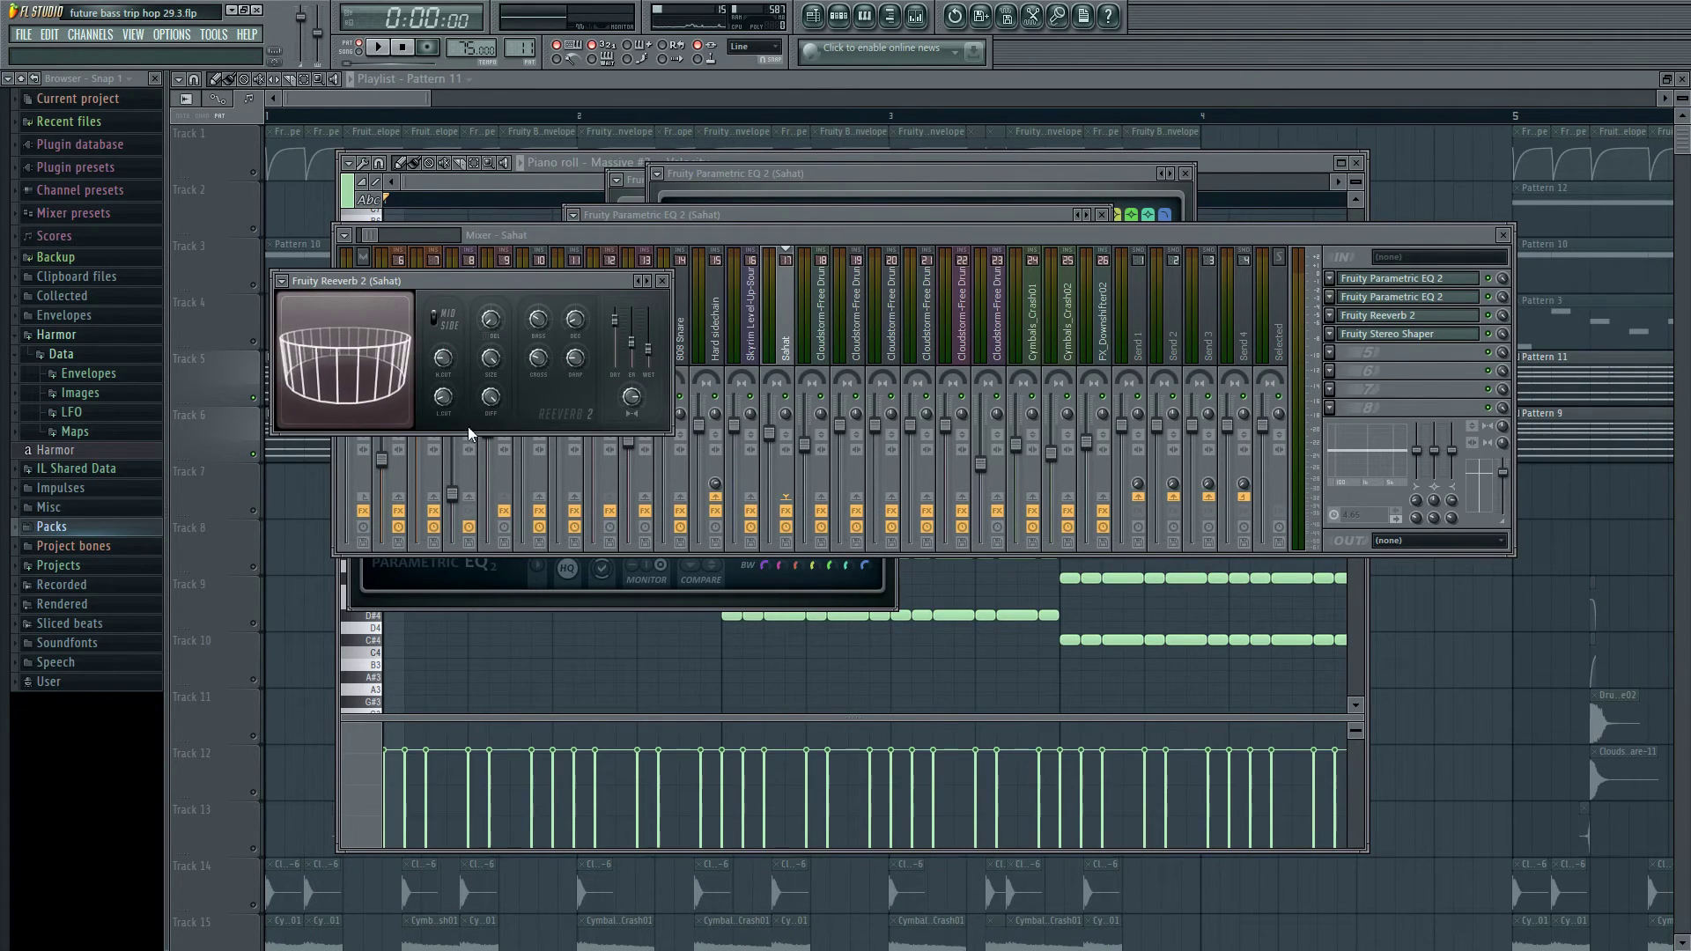
{"action": "left_click", "coordinate": [443, 399]}
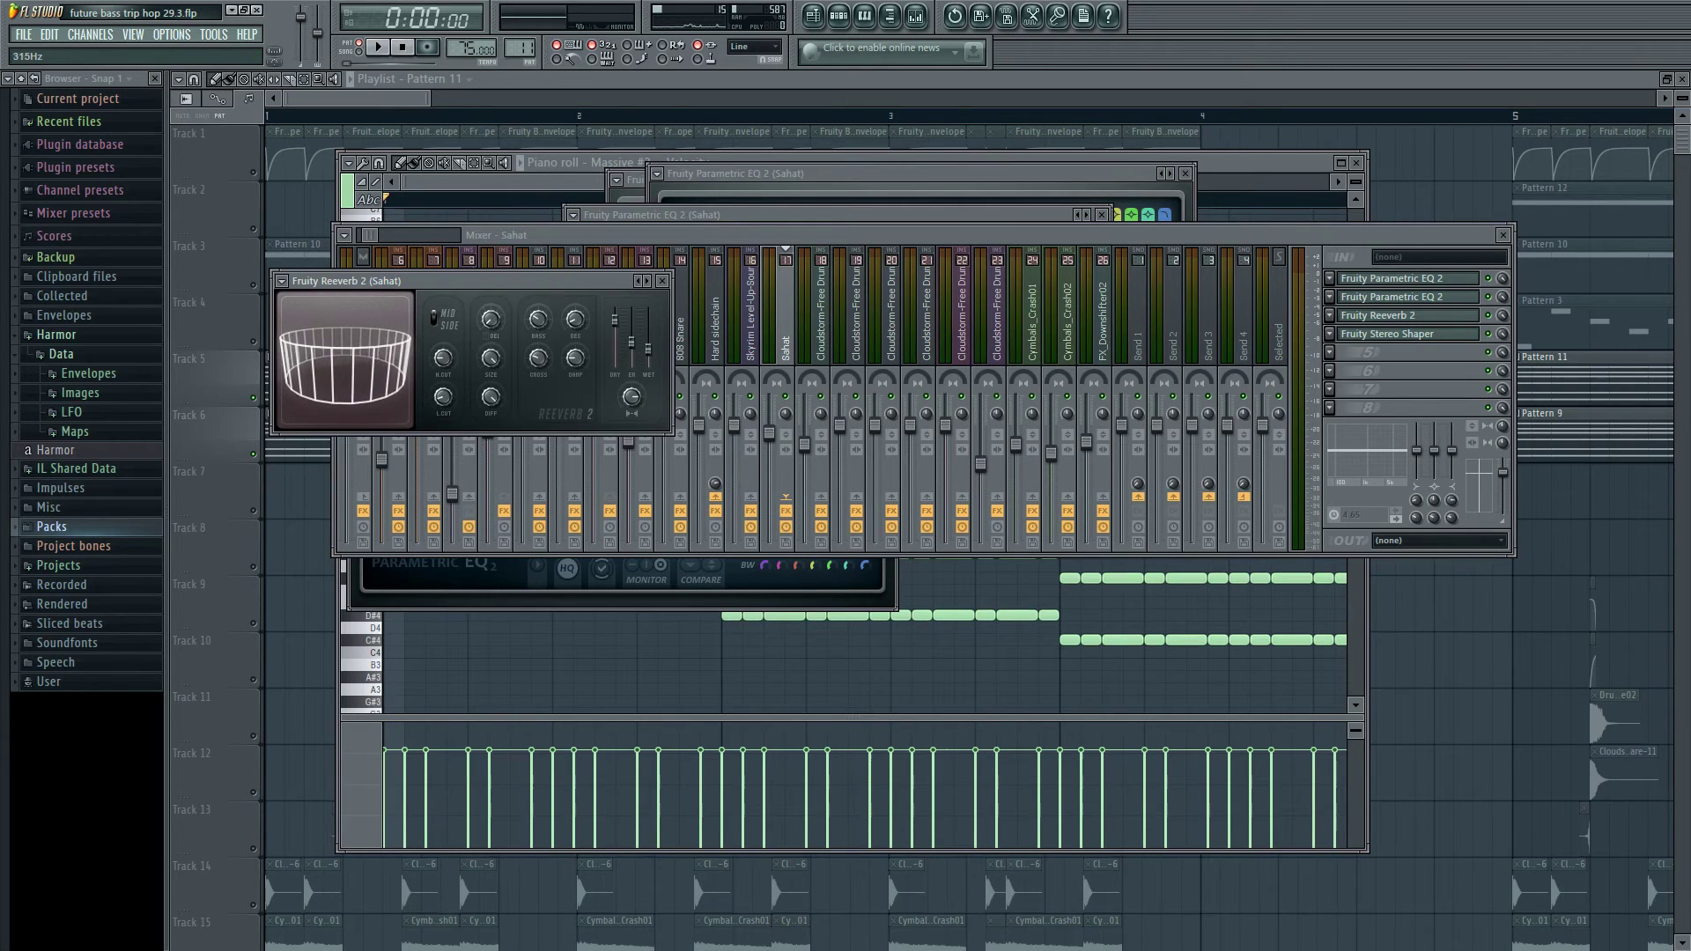
{"action": "left_click_drag", "start_coordinate": [443, 399], "coordinate": [447, 378]}
{"action": "left_click_drag", "start_coordinate": [489, 279], "coordinate": [568, 268]}
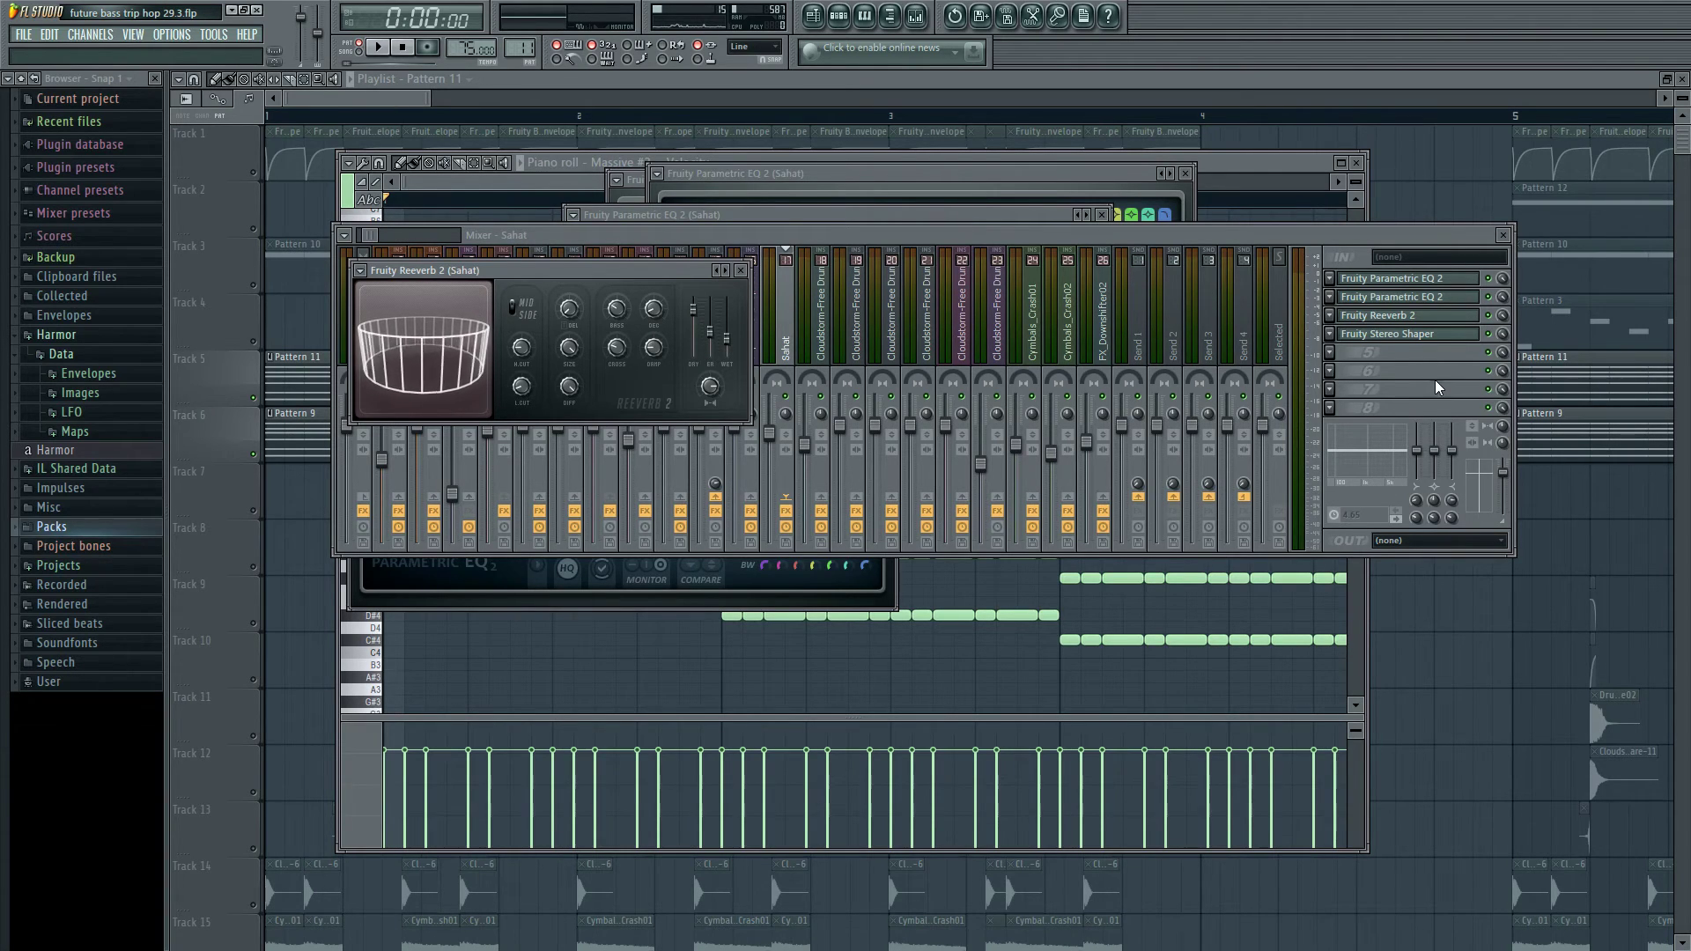
{"action": "left_click", "coordinate": [1408, 342]}
{"action": "left_click_drag", "start_coordinate": [420, 326], "coordinate": [869, 219]}
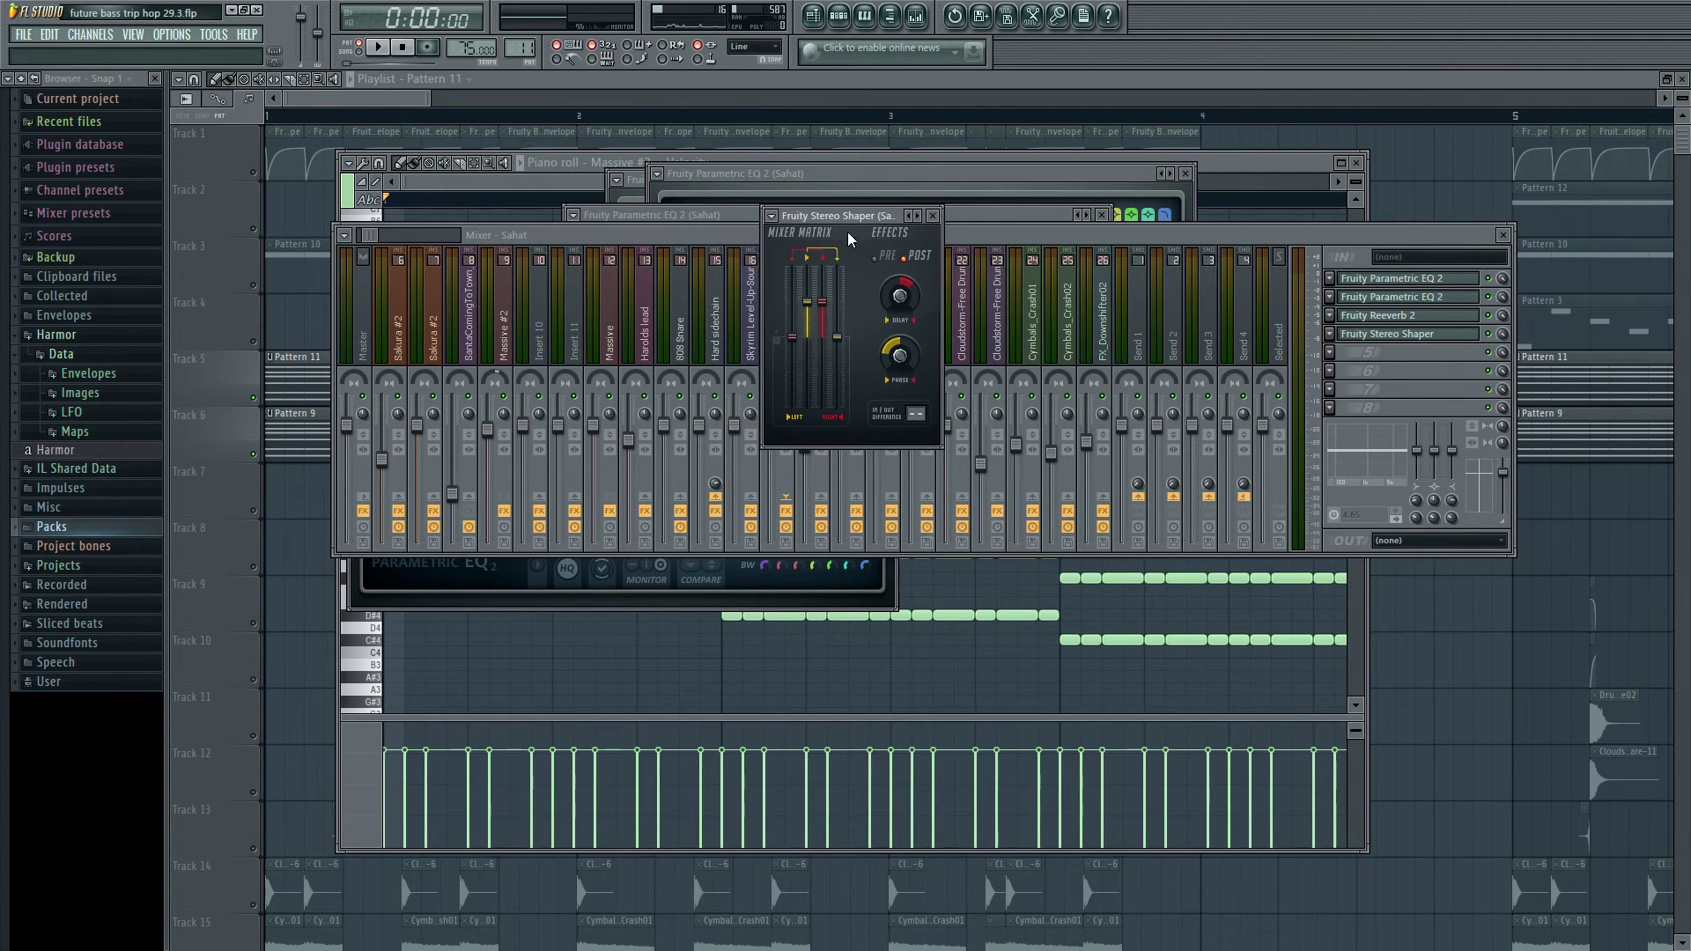
- Load the Stereoize 3 preset in the Sahat track's Fruity Stereo Shaper
{"action": "left_click", "coordinate": [771, 216]}
{"action": "mouse_move", "coordinate": [881, 272]}
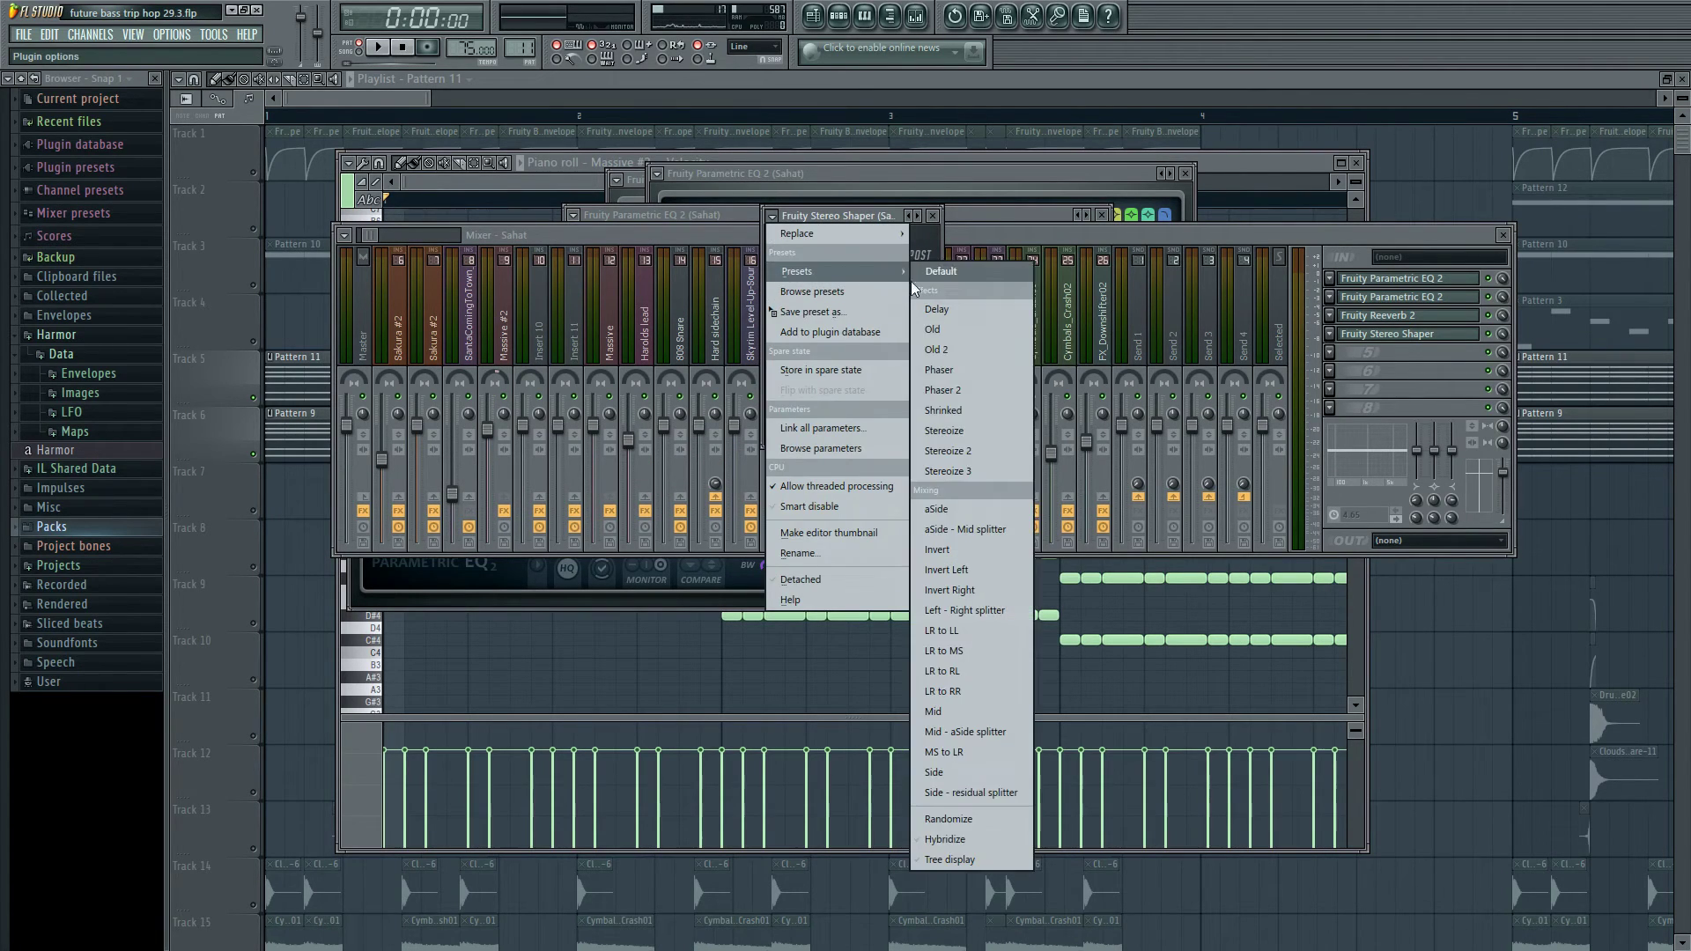
{"action": "left_click", "coordinate": [948, 471]}
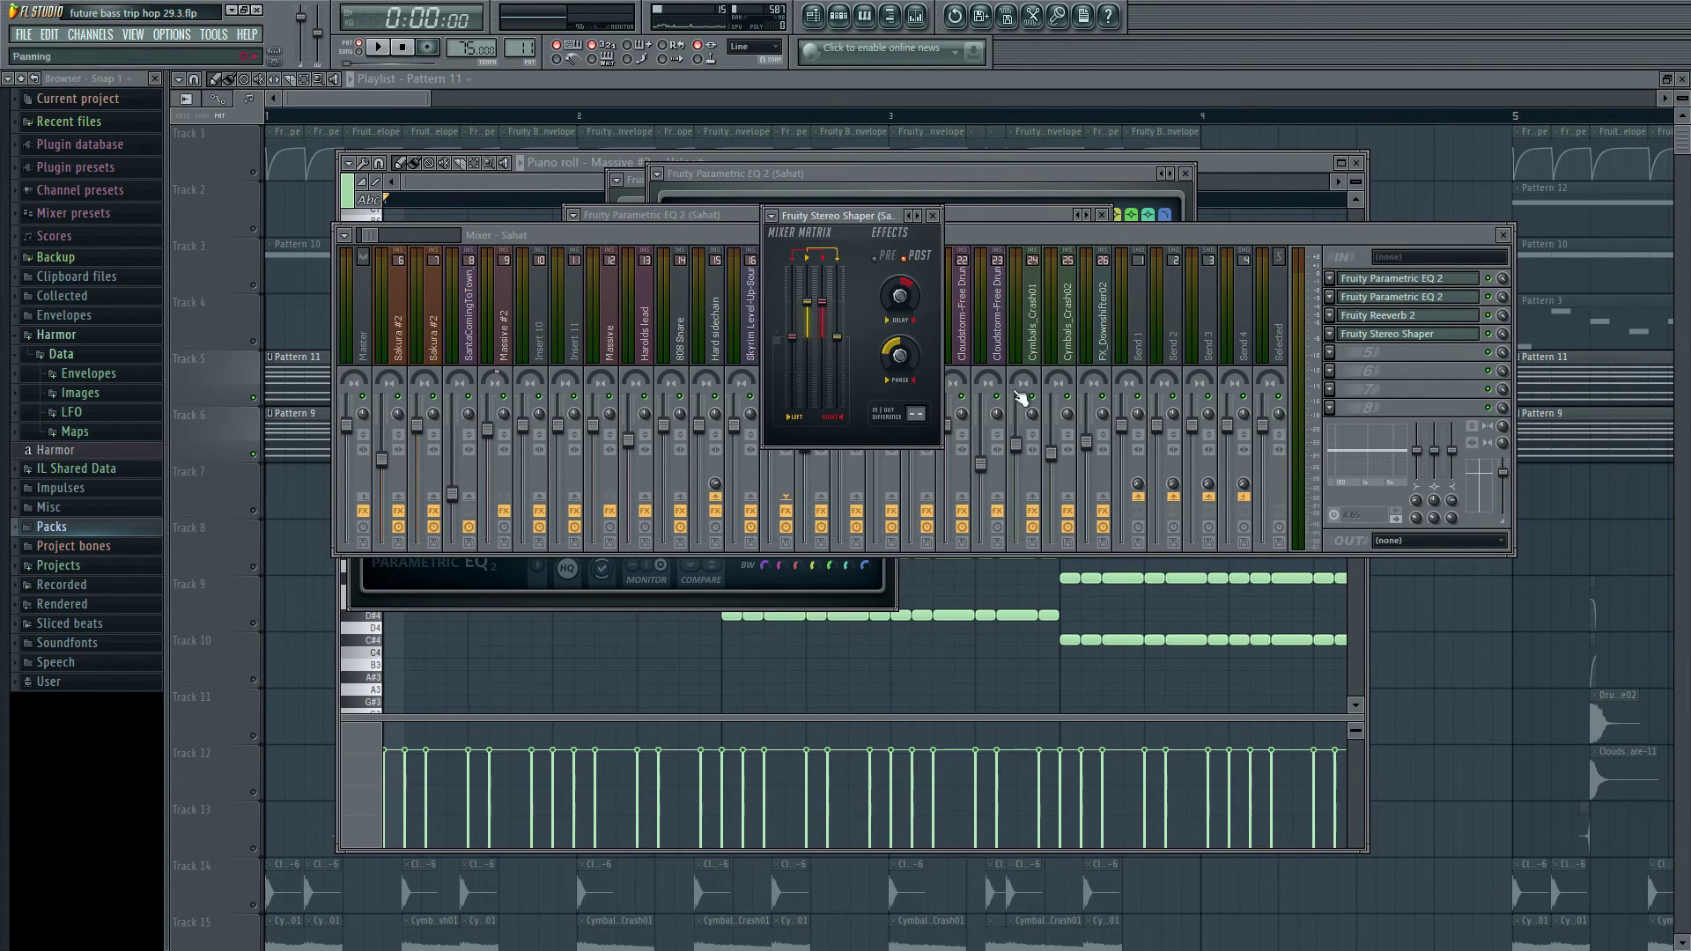
- Place the song position at bar 5, solo Track 4 in the playlist and play its melody
{"action": "left_click_drag", "start_coordinate": [429, 100], "coordinate": [395, 100]}
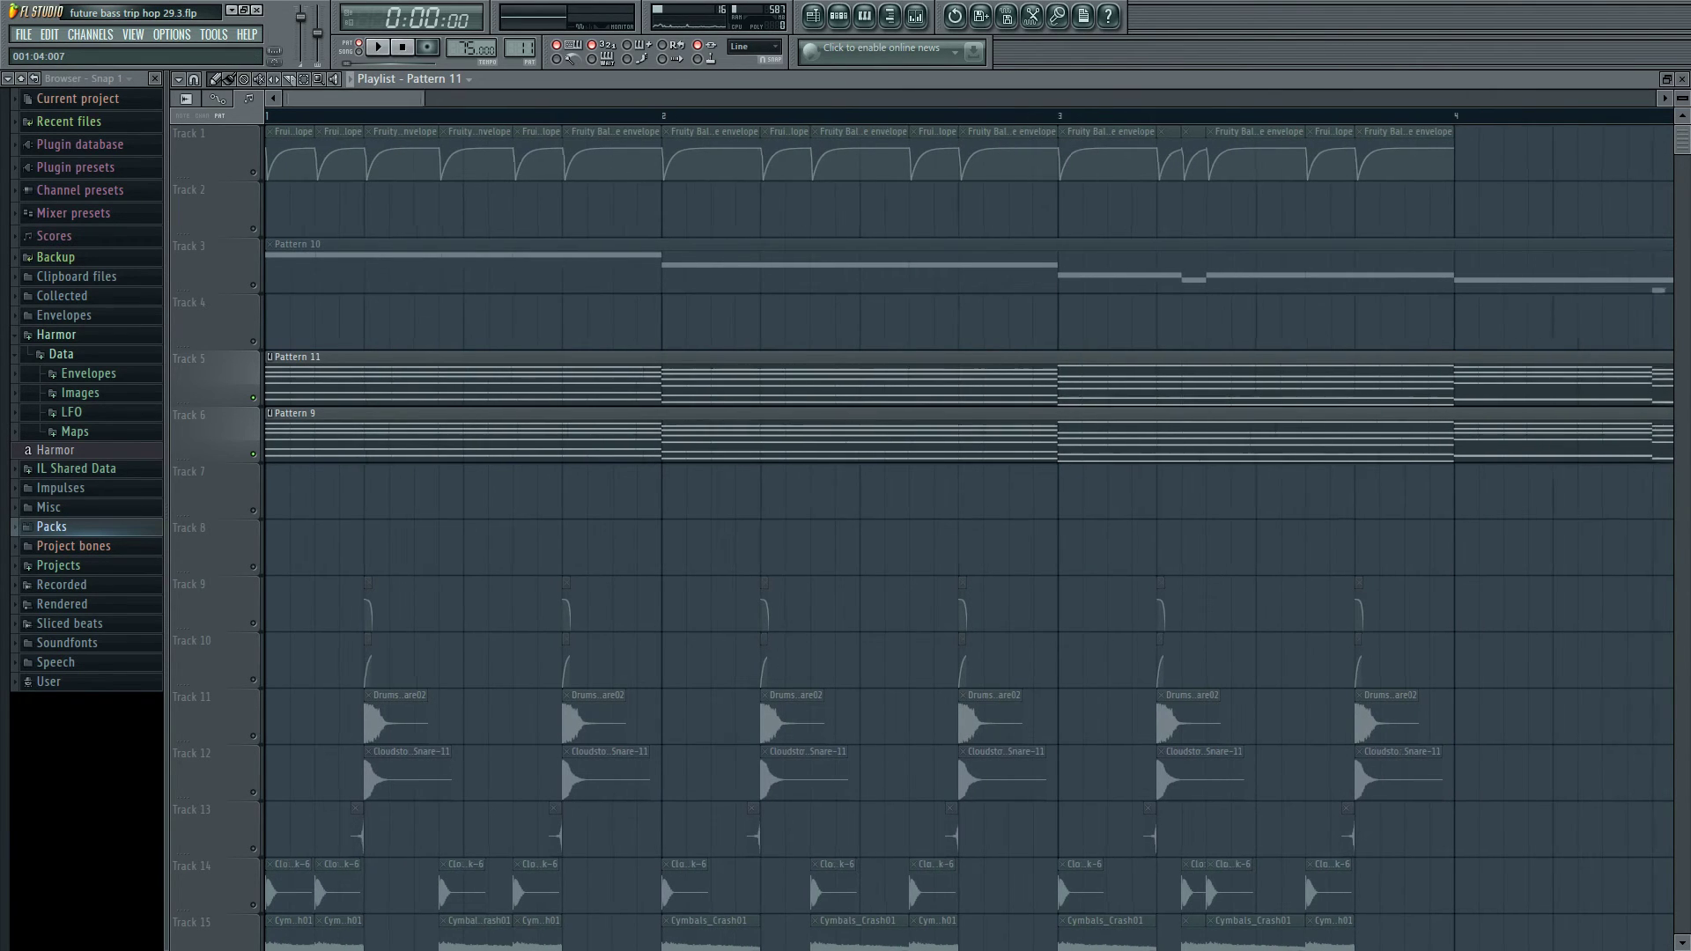
{"action": "scroll", "coordinate": [374, 194], "scroll_direction": "down", "scroll_amount": 5}
{"action": "scroll", "coordinate": [374, 335], "scroll_direction": "down", "scroll_amount": 5}
{"action": "scroll", "coordinate": [392, 424], "scroll_direction": "down", "scroll_amount": 3}
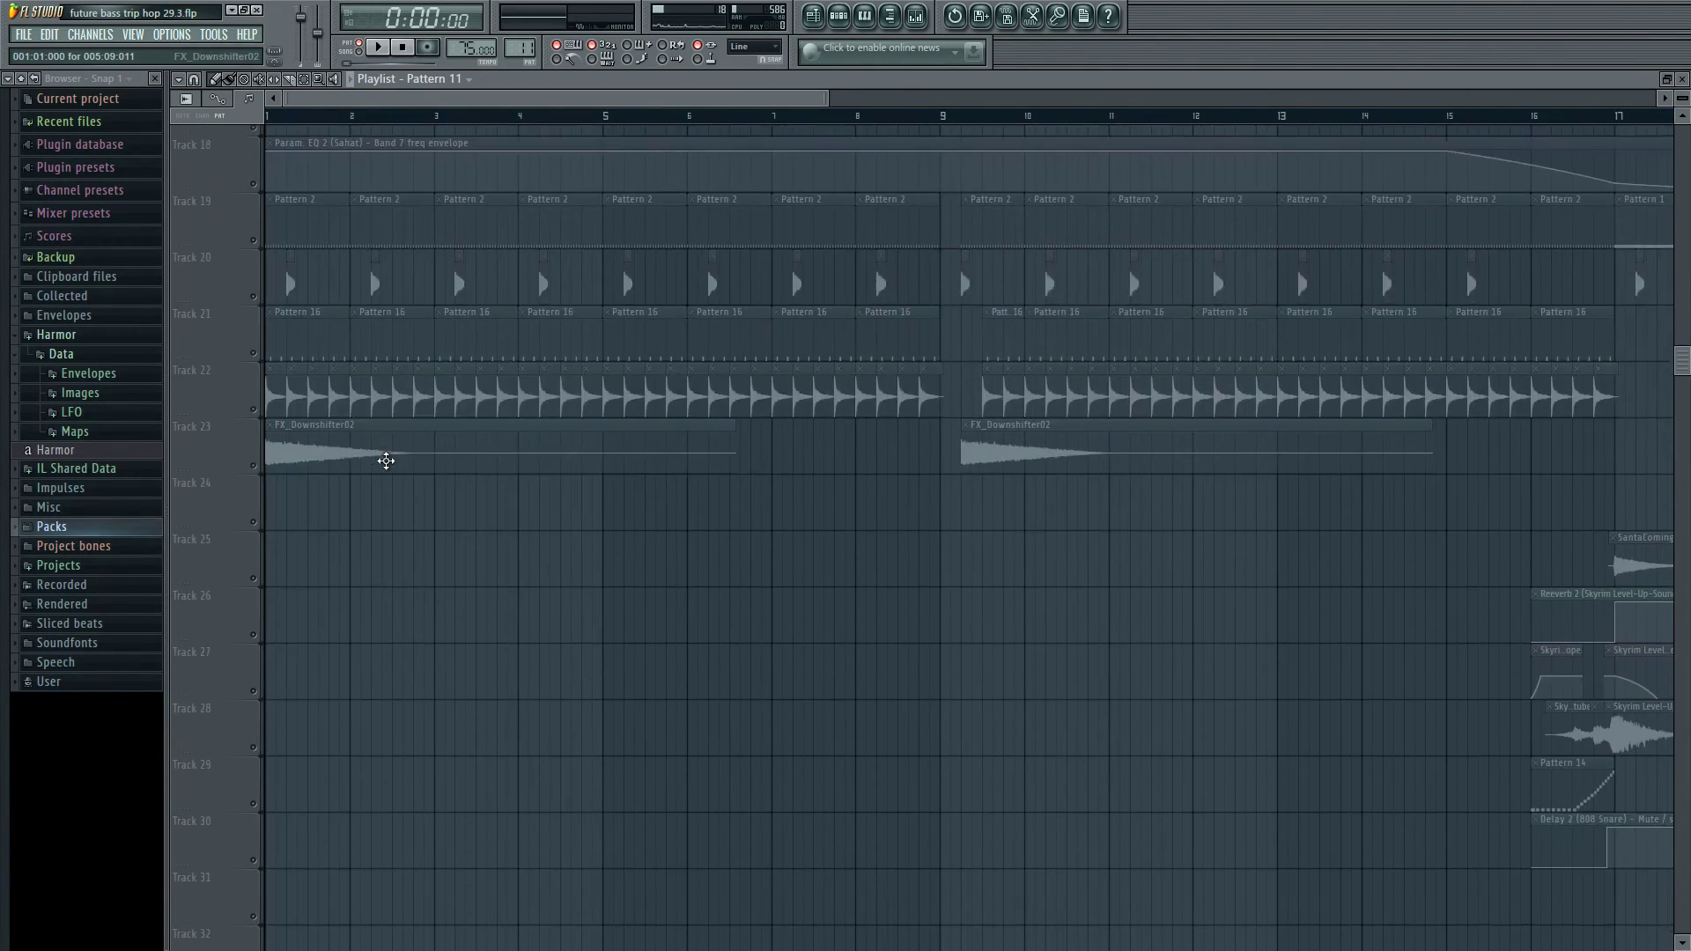
{"action": "scroll", "coordinate": [371, 432], "scroll_direction": "up", "scroll_amount": 10}
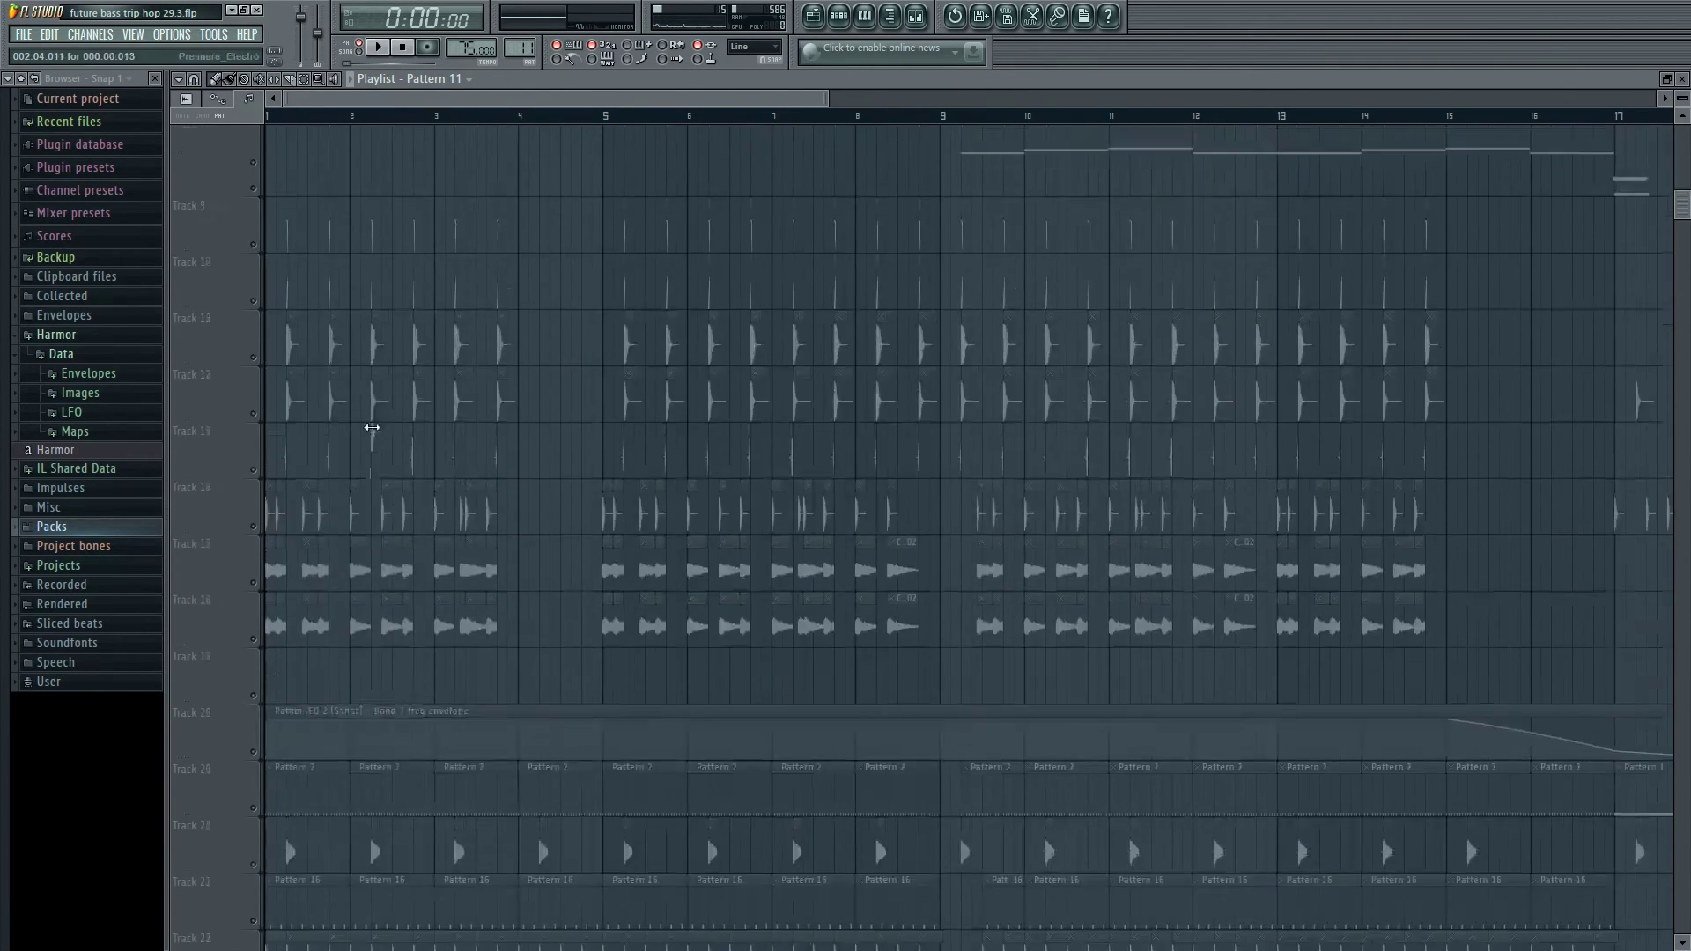
{"action": "scroll", "coordinate": [748, 132], "scroll_direction": "up", "scroll_amount": 3}
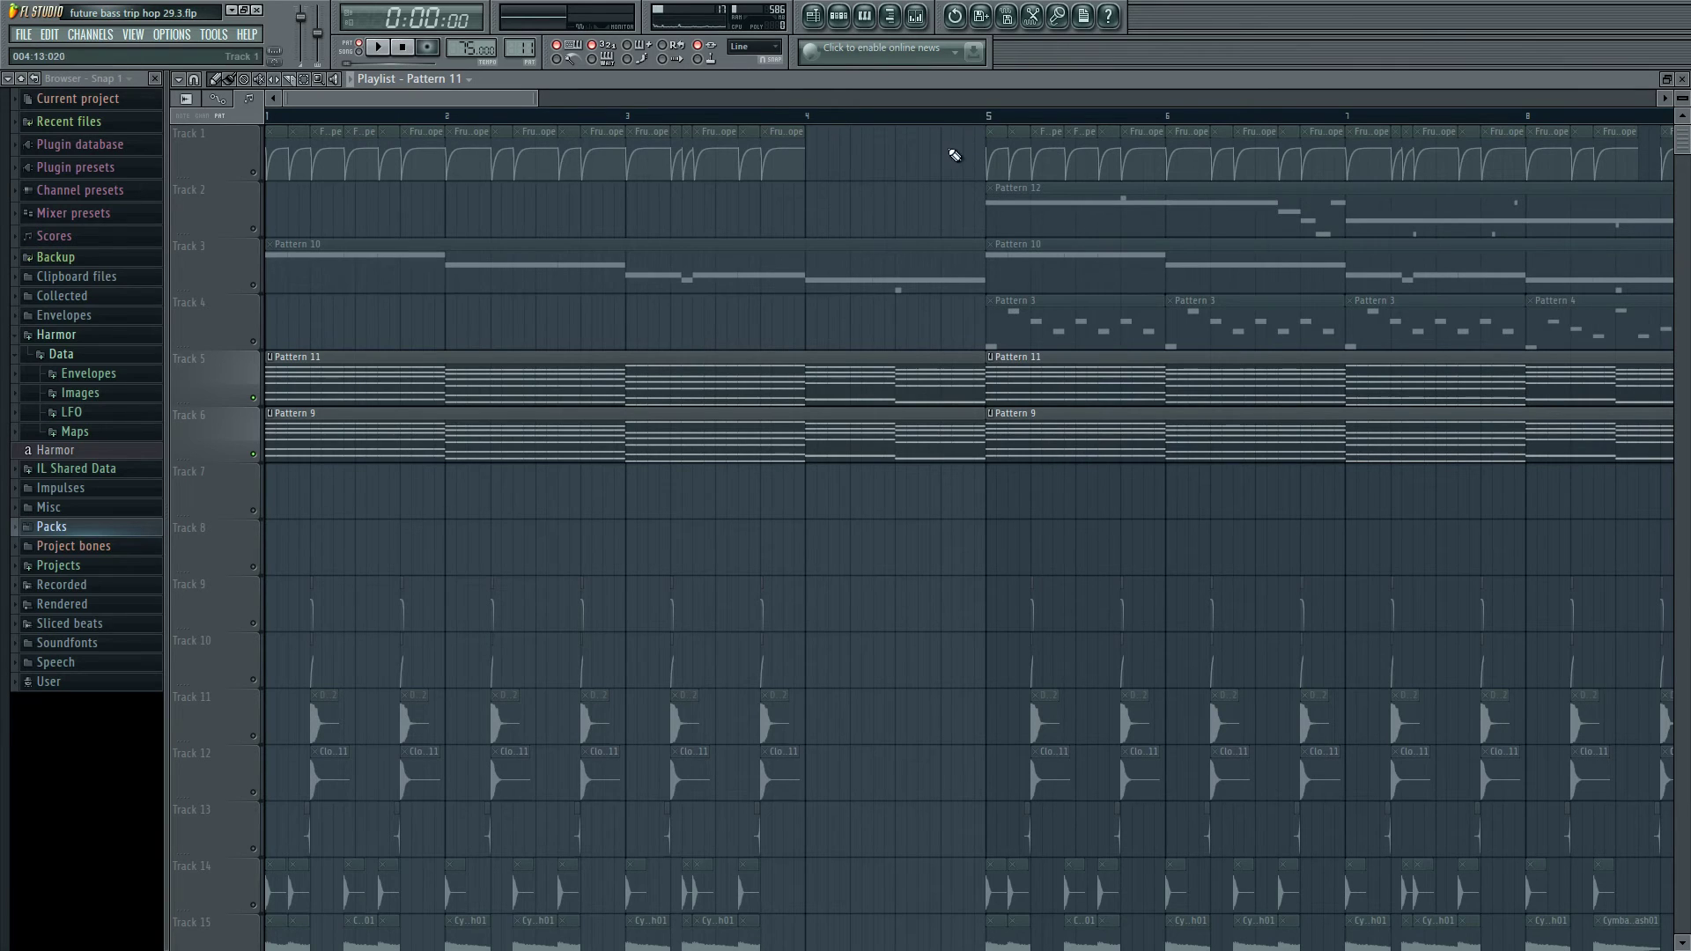
{"action": "left_click", "coordinate": [987, 118]}
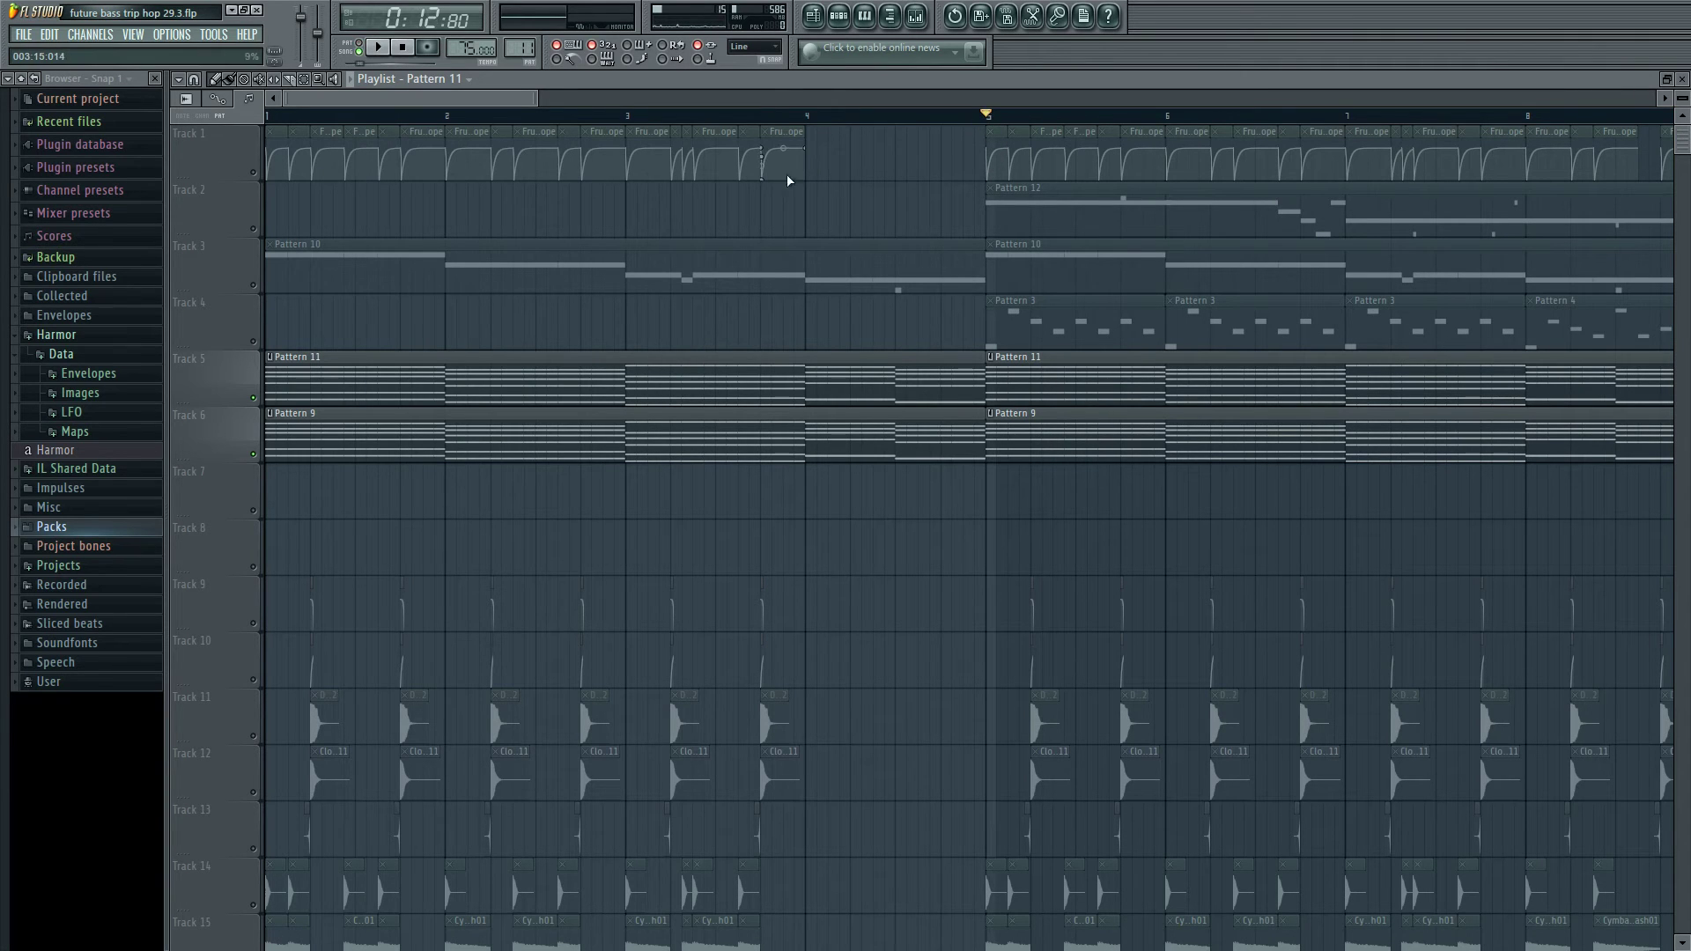
{"action": "scroll", "coordinate": [488, 104], "scroll_direction": "down", "scroll_amount": 4}
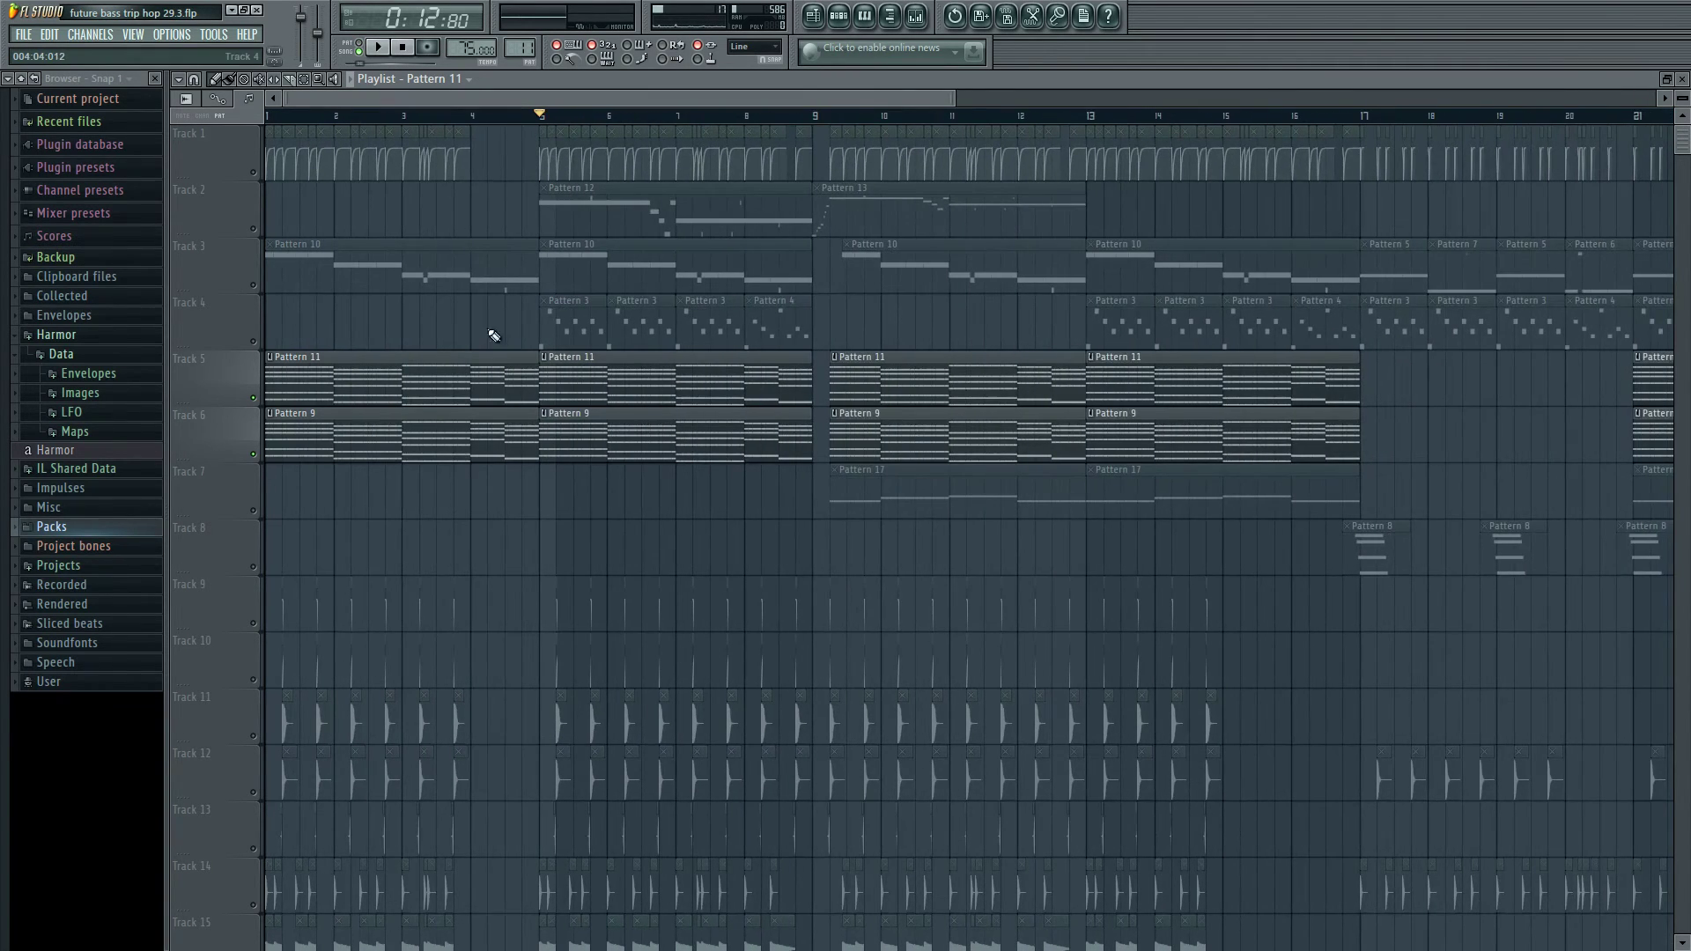
{"action": "left_click", "coordinate": [246, 343]}
{"action": "scroll", "coordinate": [445, 91], "scroll_direction": "up", "scroll_amount": 2}
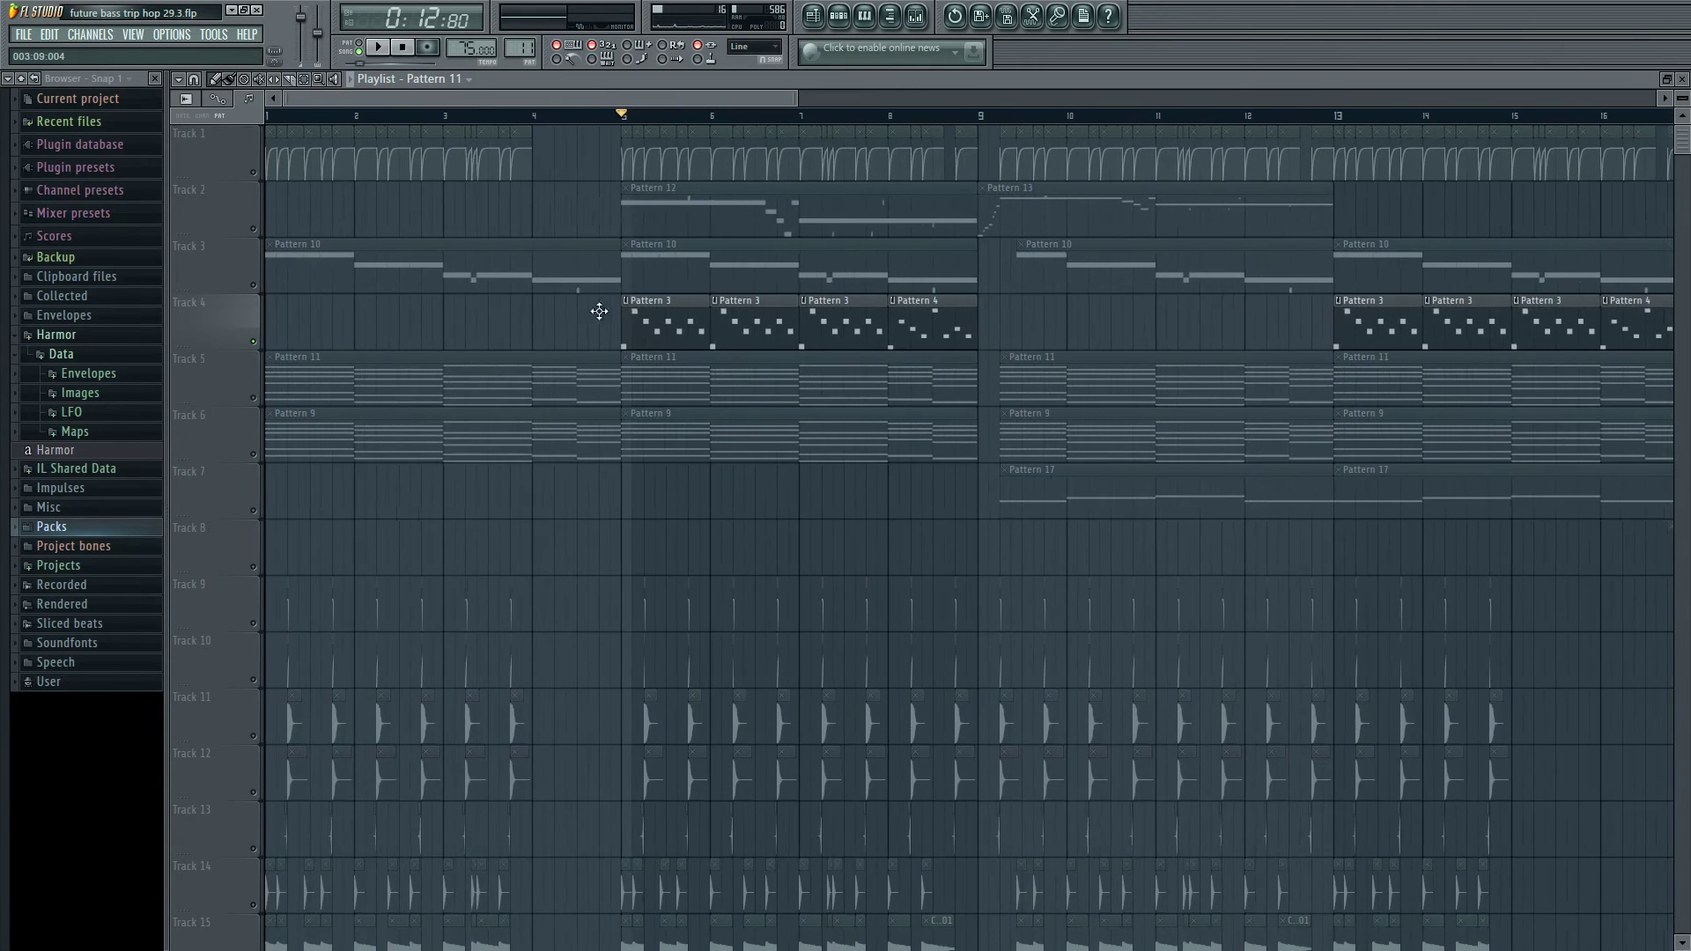
{"action": "key", "text": "space"}
- Examine Pattern 3's notes in the piano roll and the Sakura plugin settings during playback, then return to the playlist
{"action": "double_click", "coordinate": [667, 319]}
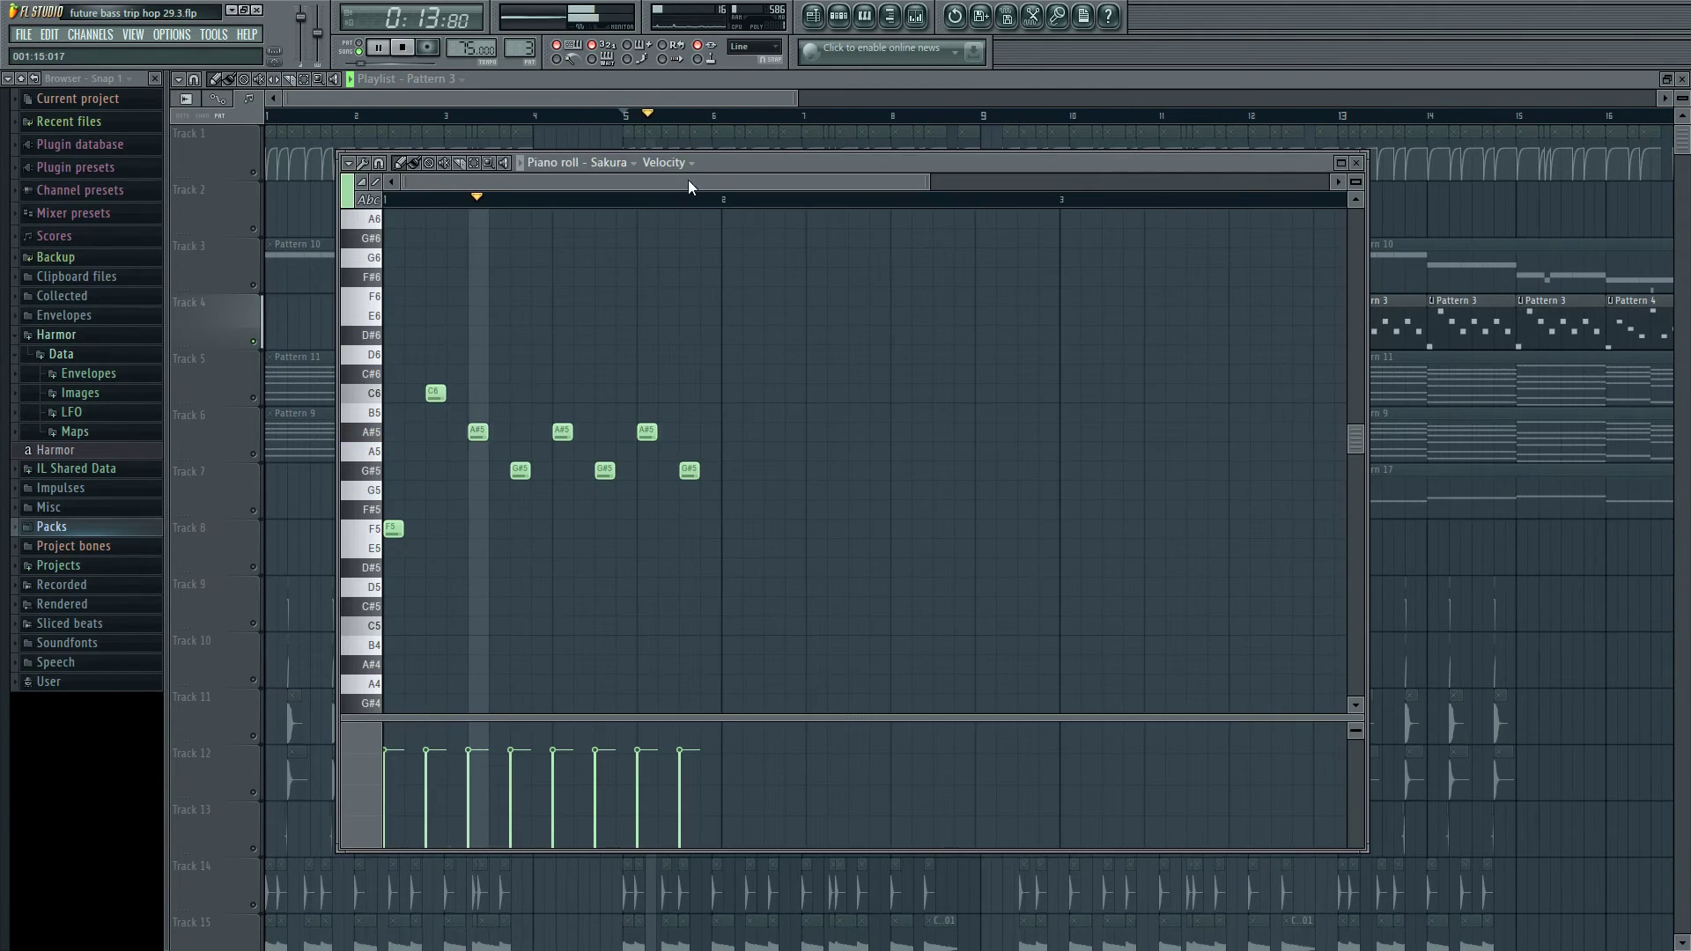
{"action": "left_click", "coordinate": [839, 15]}
{"action": "left_click", "coordinate": [994, 351]}
{"action": "left_click_drag", "start_coordinate": [715, 178], "coordinate": [822, 166]}
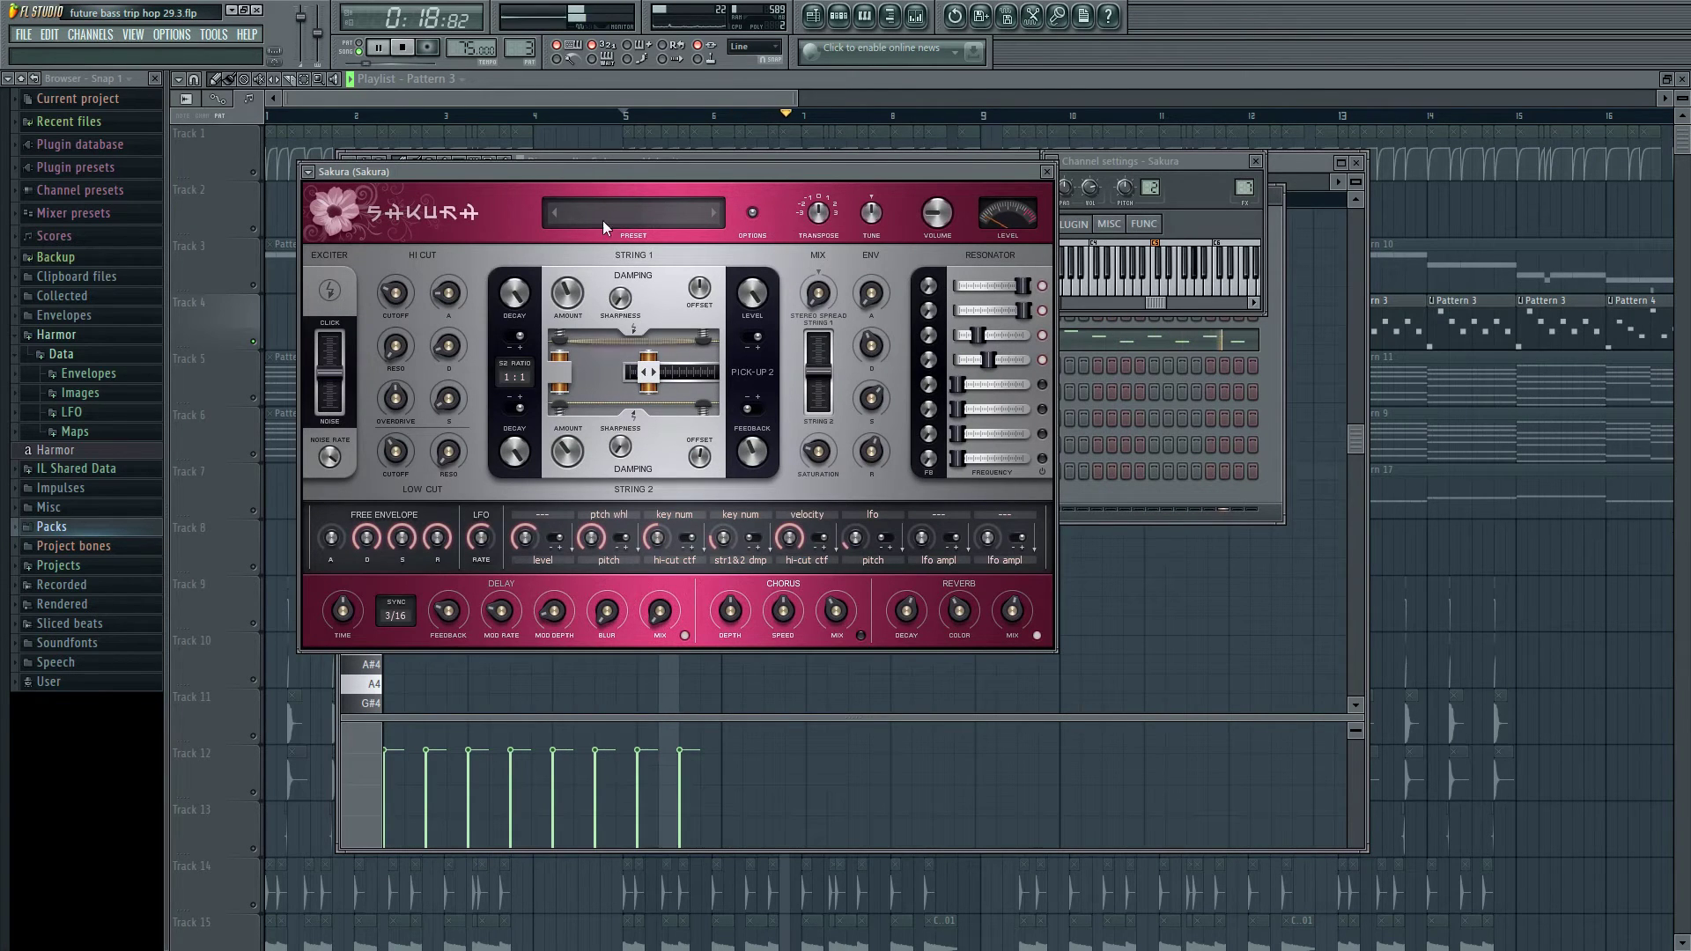
{"action": "key", "text": "space"}
{"action": "left_click", "coordinate": [630, 93]}
- Switch the playlist solo from Track 4 to Track 2 and play the lead from bar 5
{"action": "scroll", "coordinate": [551, 465], "scroll_direction": "up", "scroll_amount": 5}
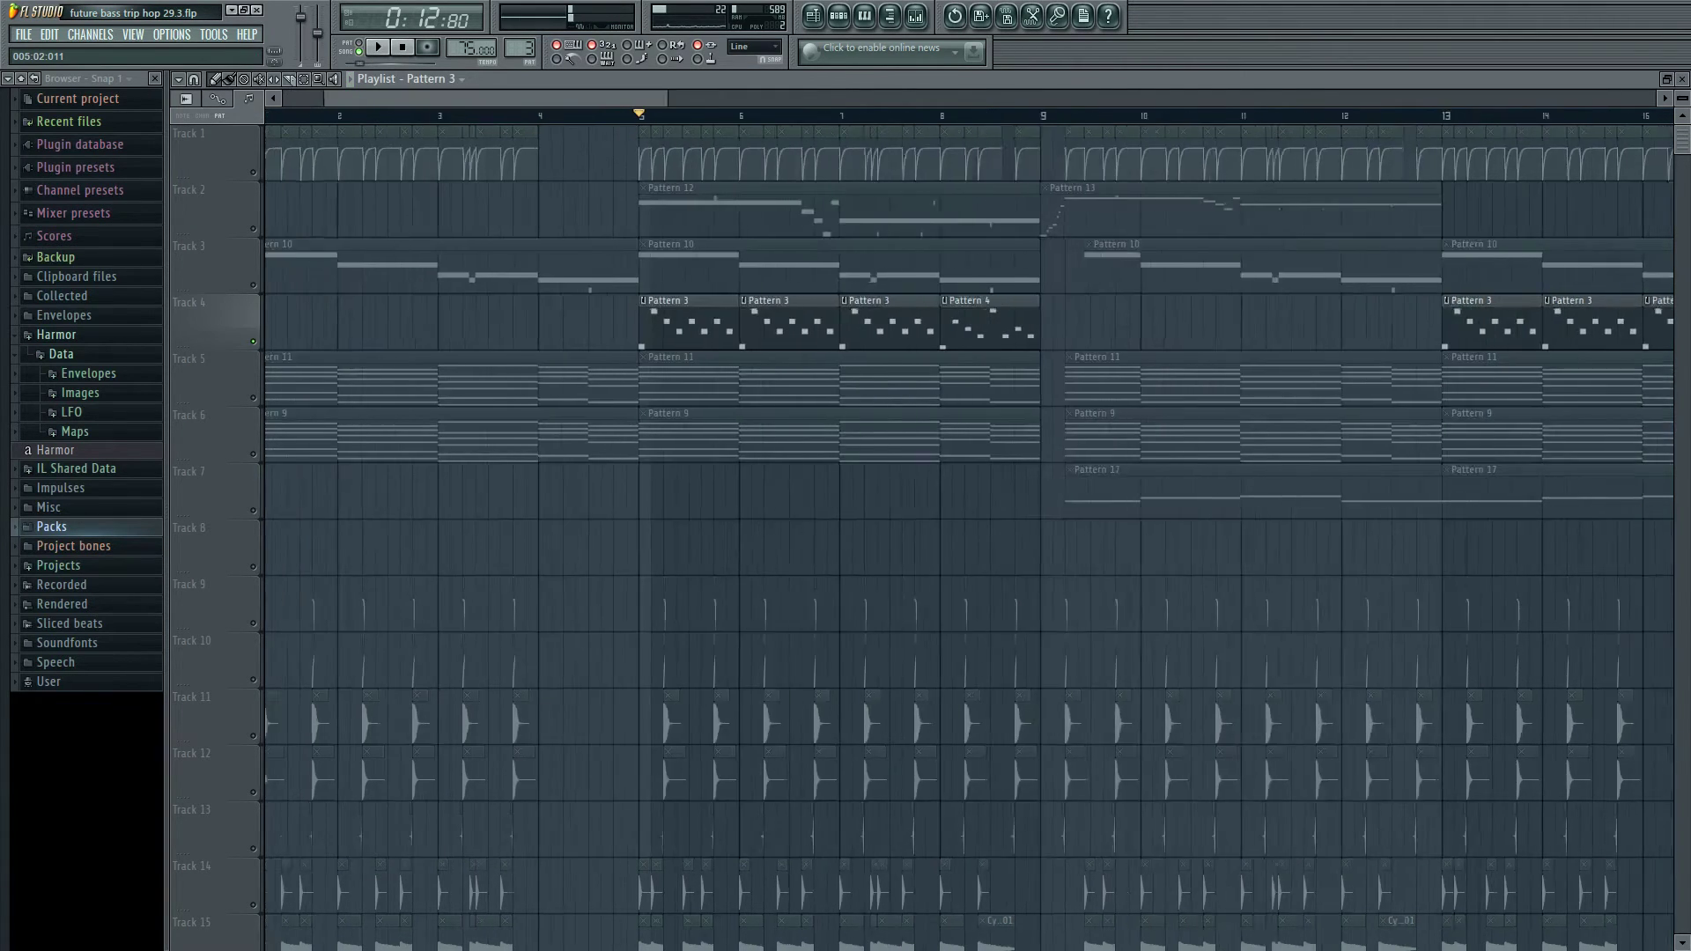
{"action": "scroll", "coordinate": [550, 465], "scroll_direction": "up", "scroll_amount": 2}
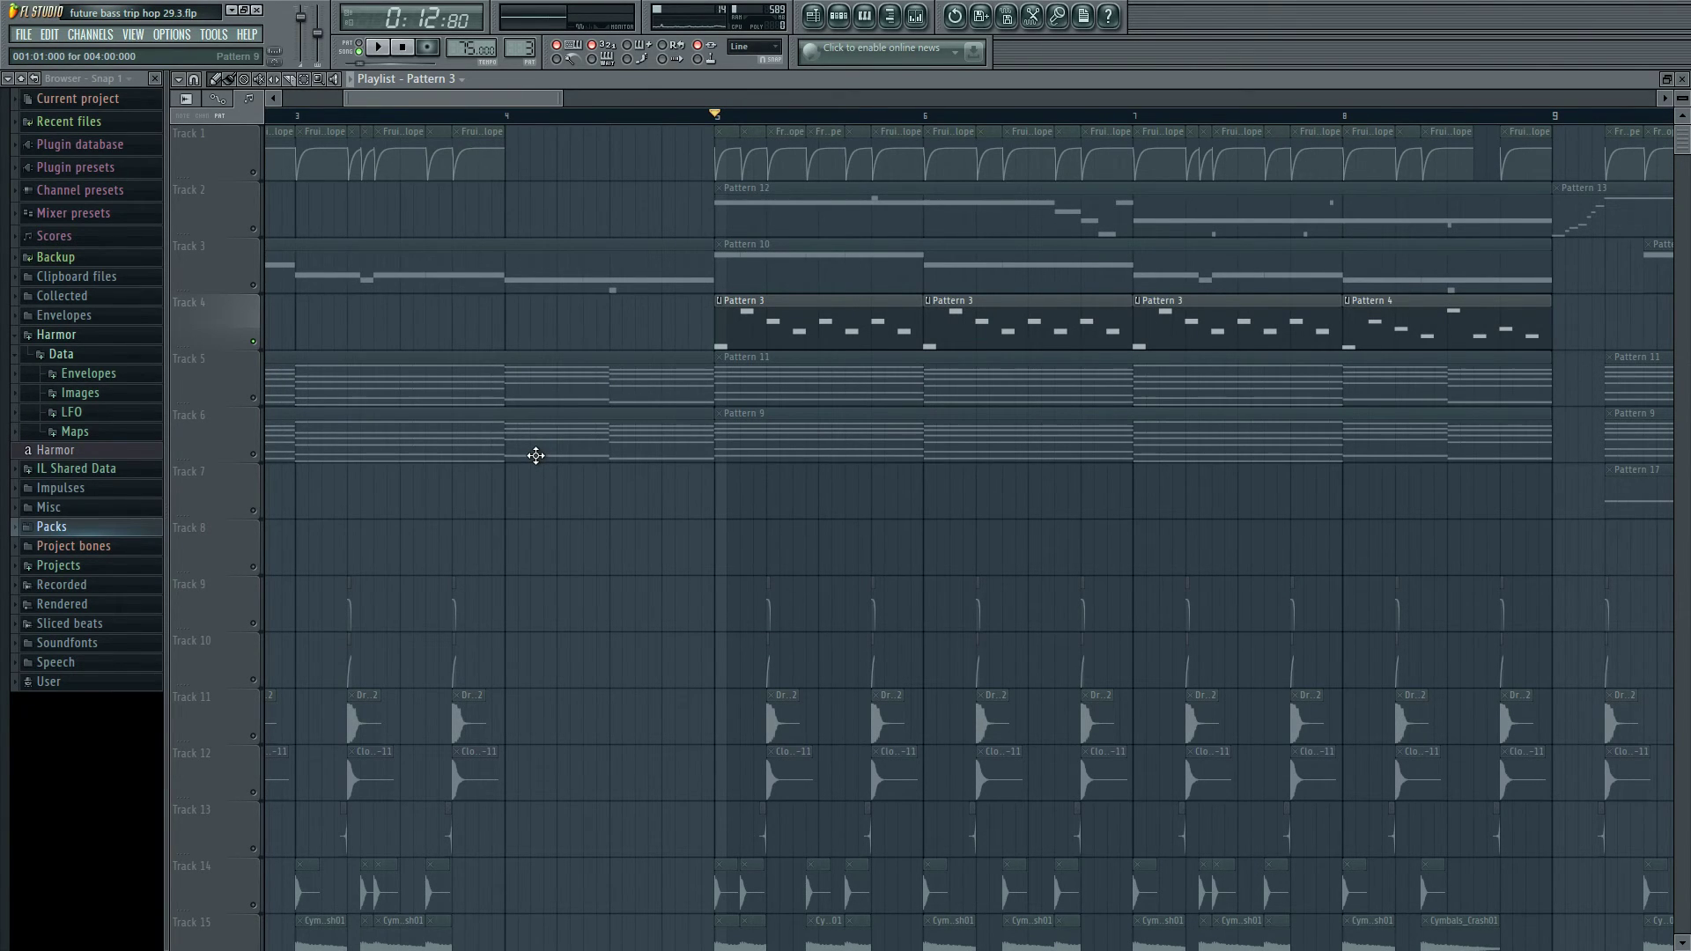
{"action": "scroll", "coordinate": [598, 528], "scroll_direction": "down", "scroll_amount": 4}
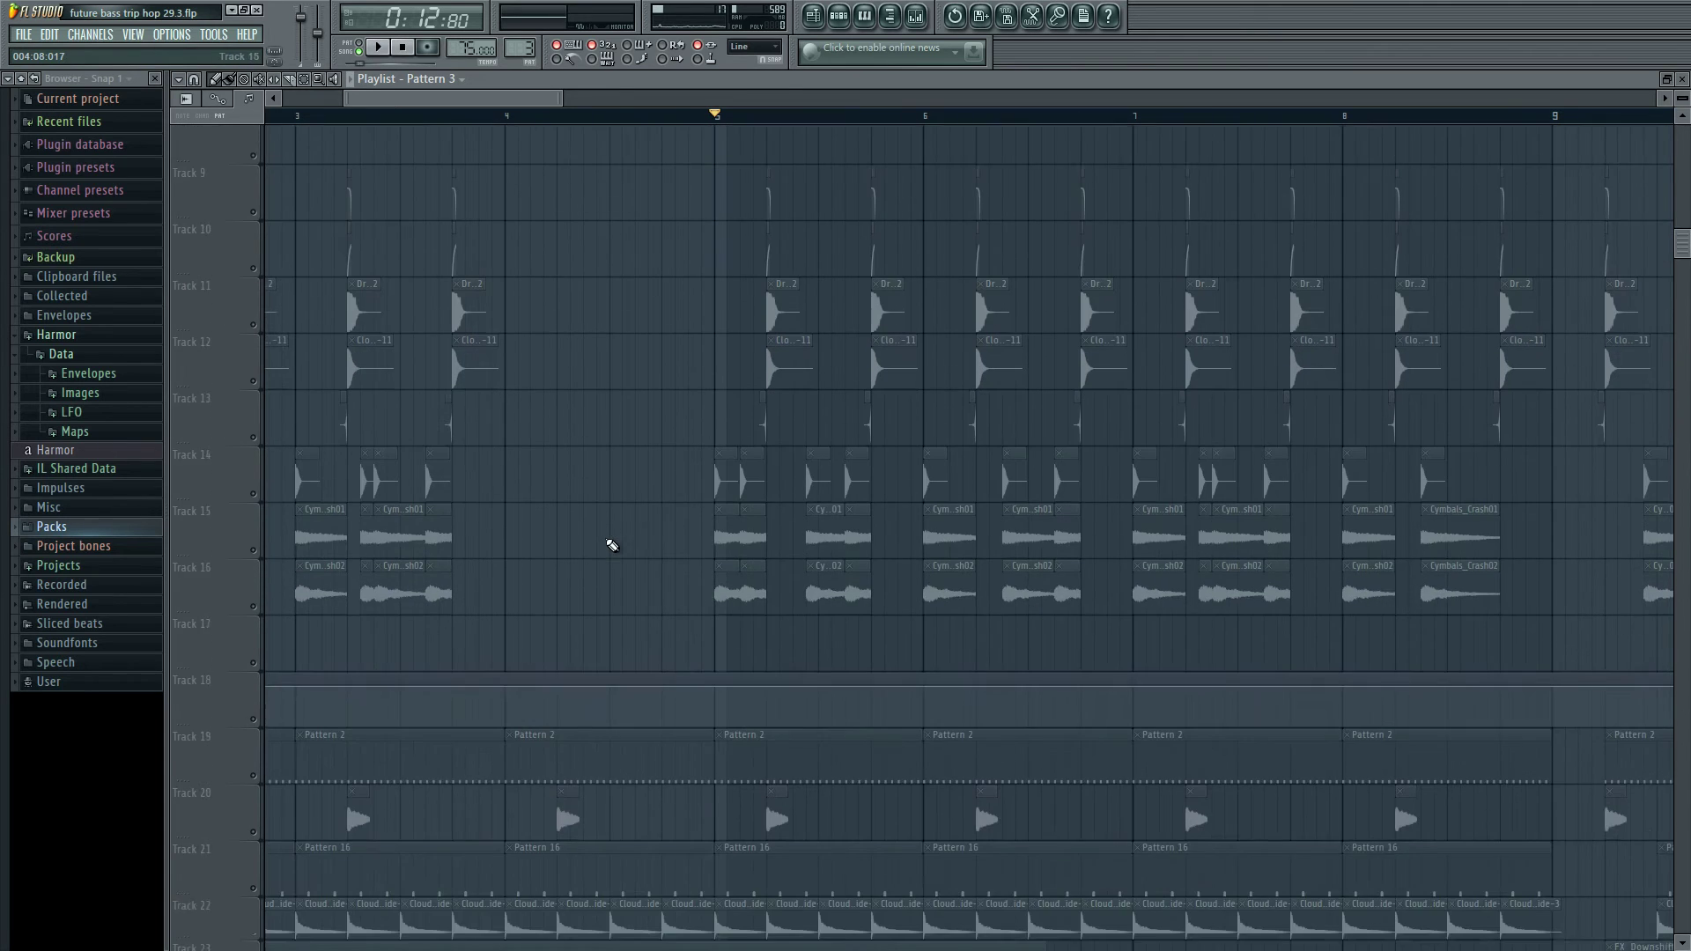
{"action": "scroll", "coordinate": [606, 539], "scroll_direction": "up", "scroll_amount": 4}
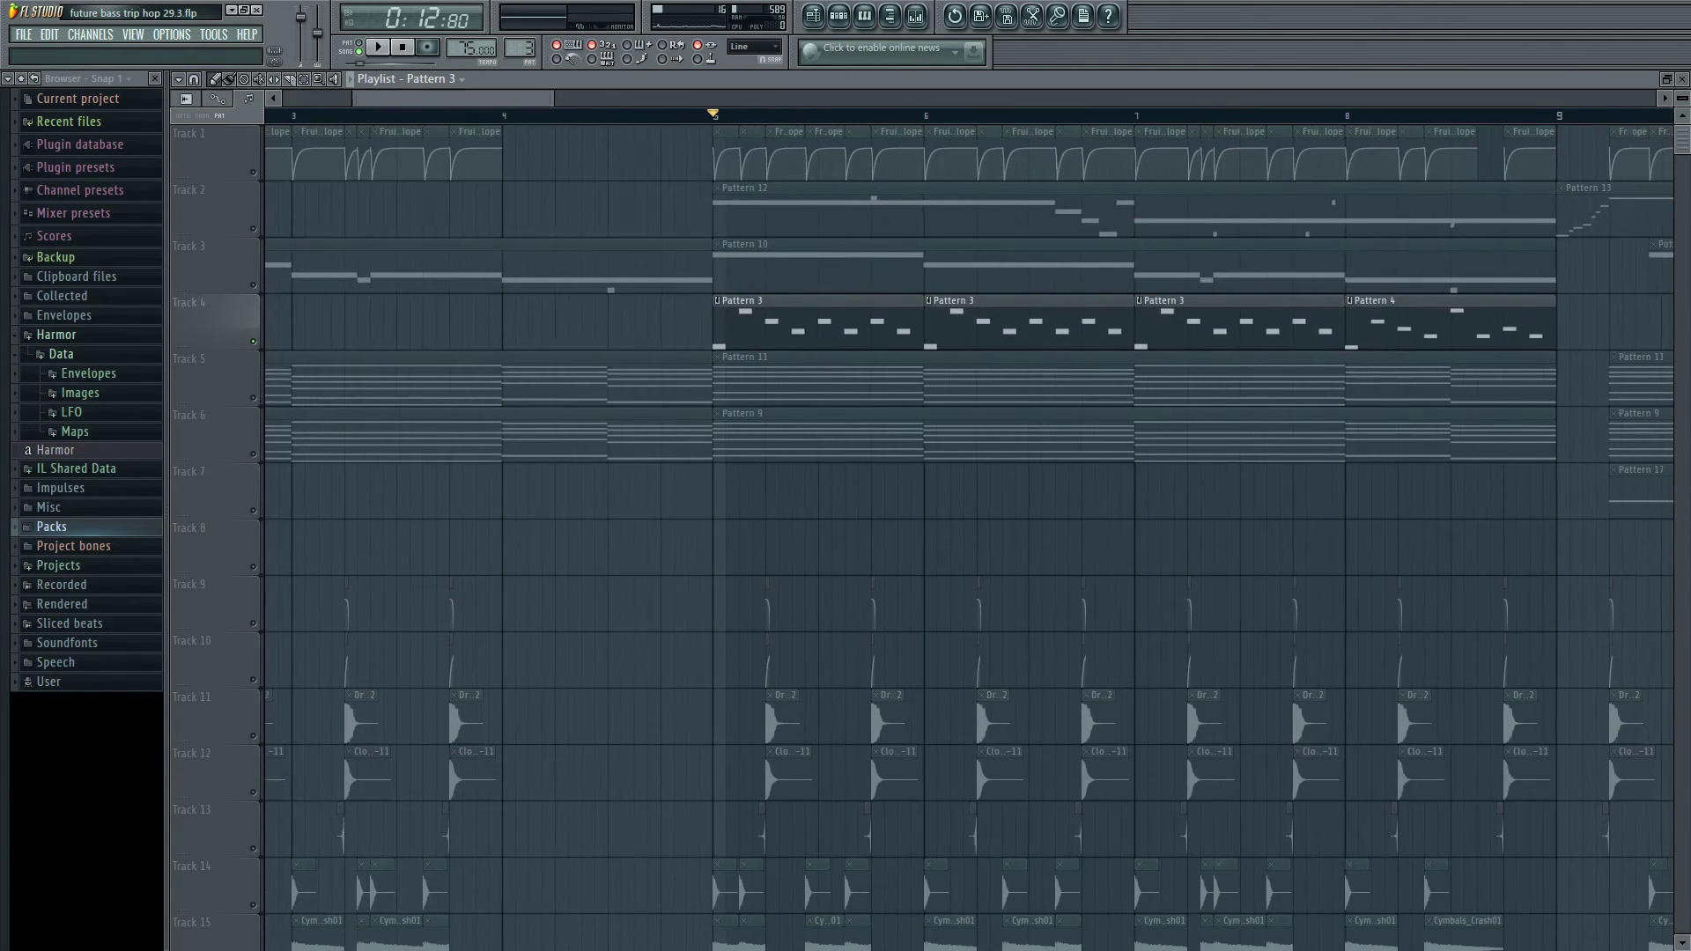
{"action": "scroll", "coordinate": [498, 453], "scroll_direction": "up", "scroll_amount": 2}
{"action": "scroll", "coordinate": [499, 445], "scroll_direction": "down", "scroll_amount": 2}
{"action": "scroll", "coordinate": [498, 440], "scroll_direction": "up", "scroll_amount": 1}
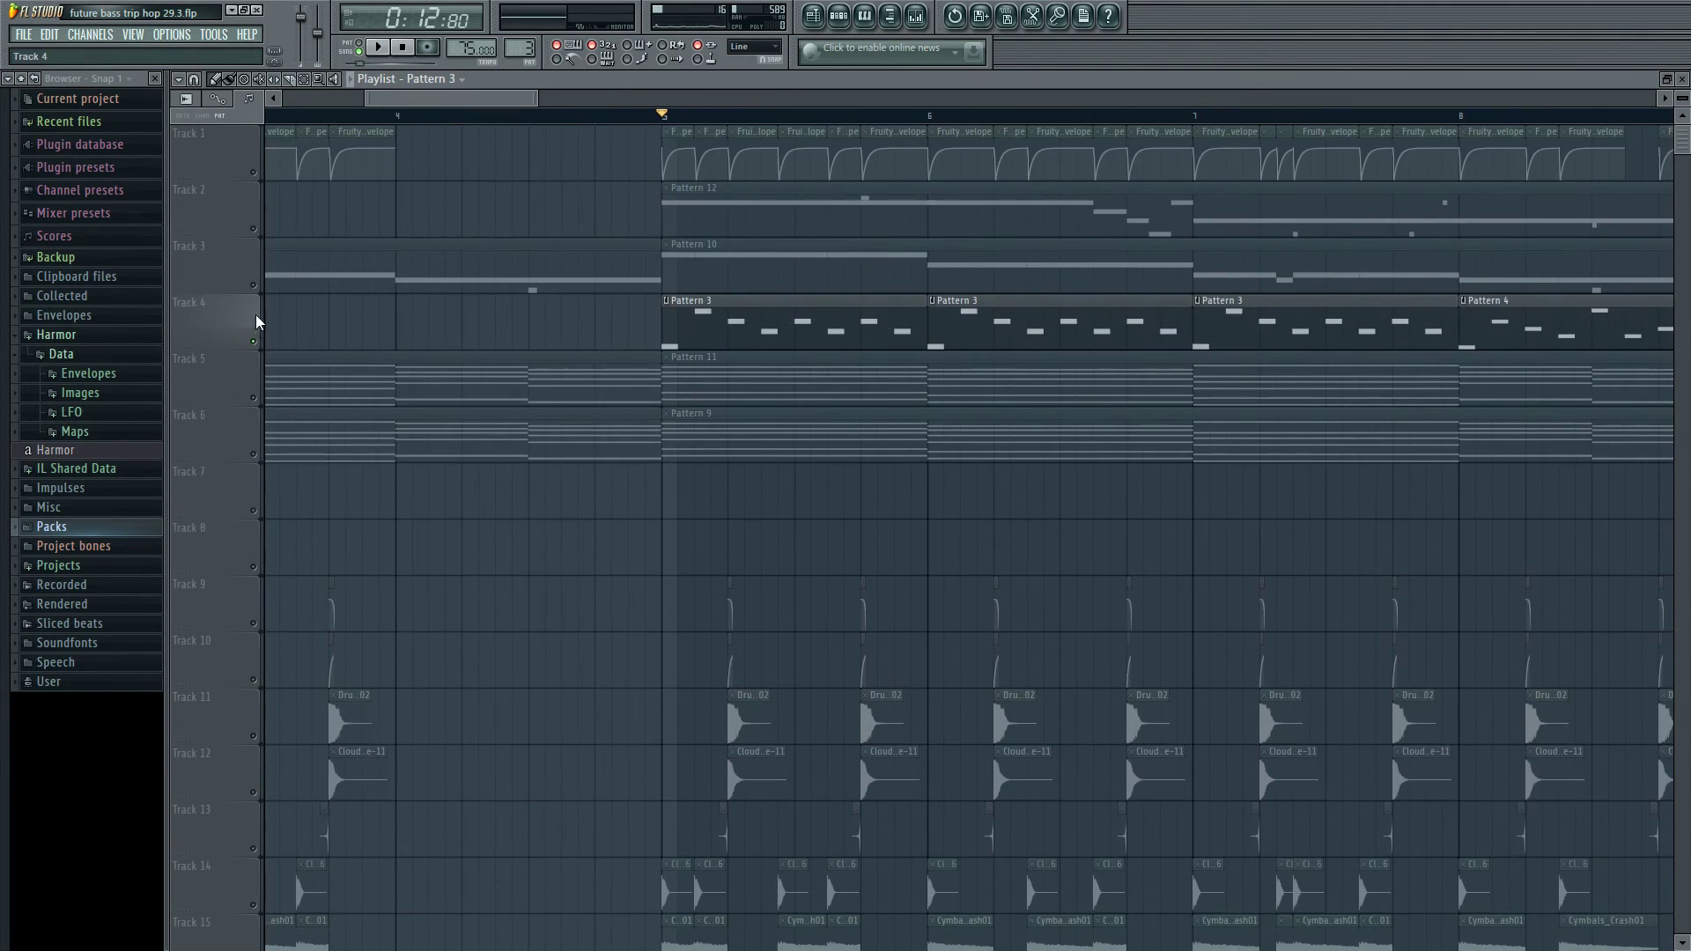
{"action": "left_click", "coordinate": [252, 342]}
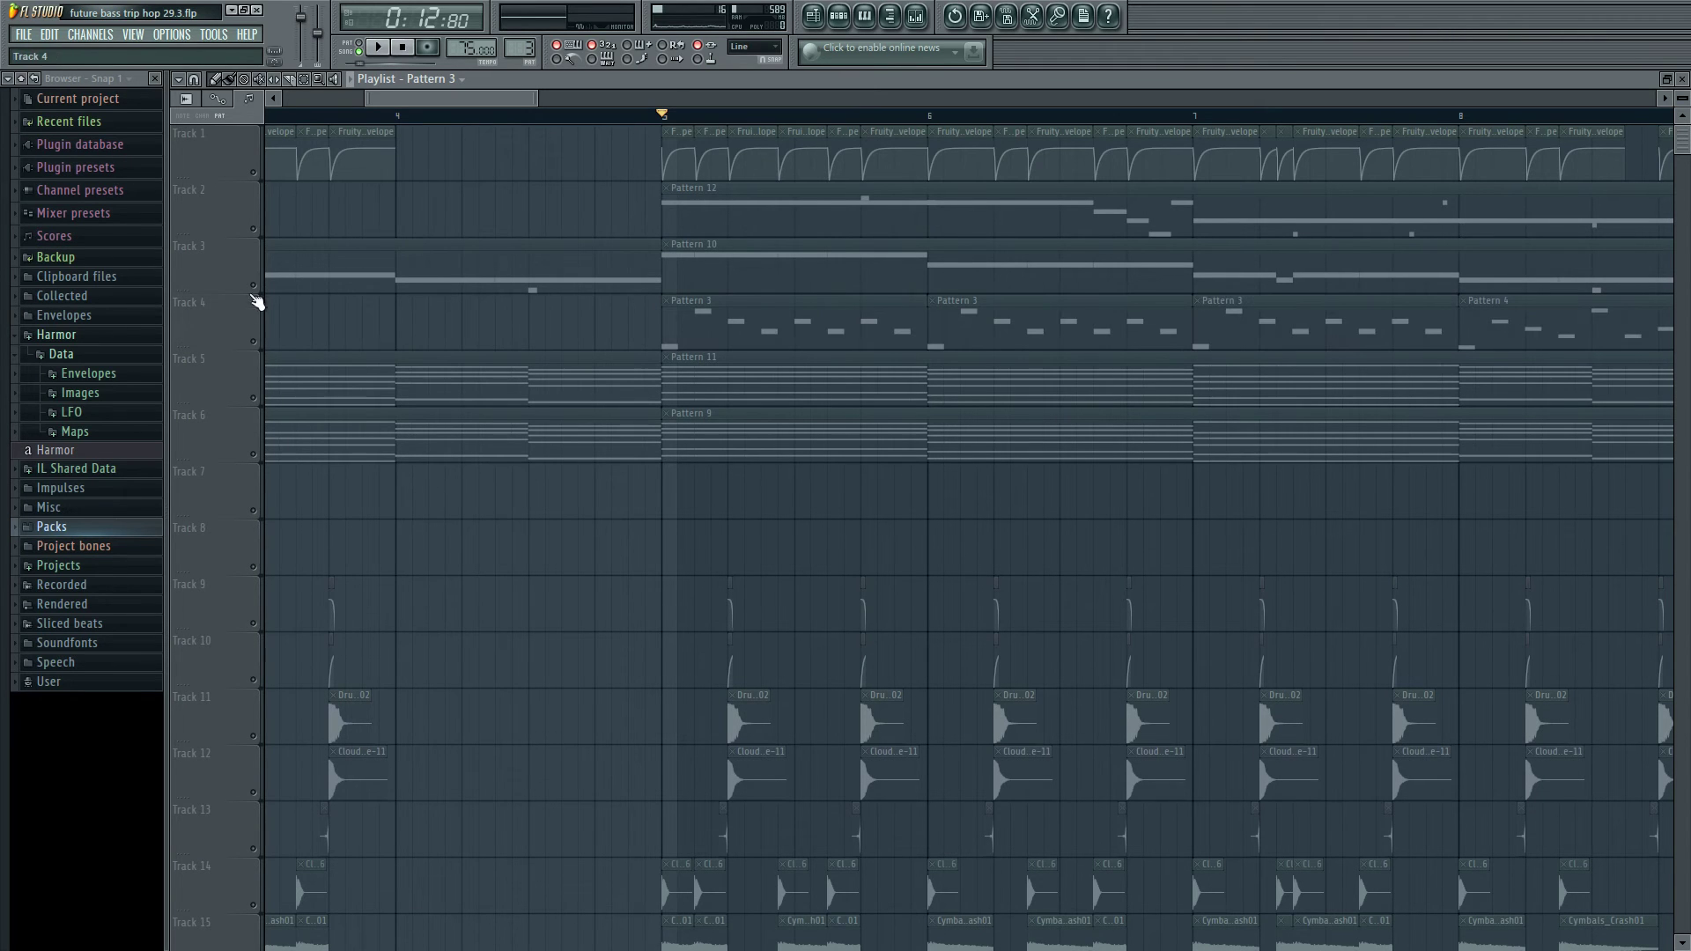
{"action": "left_click", "coordinate": [258, 231]}
{"action": "key", "text": "space"}
{"action": "scroll", "coordinate": [476, 264], "scroll_direction": "down", "scroll_amount": 5}
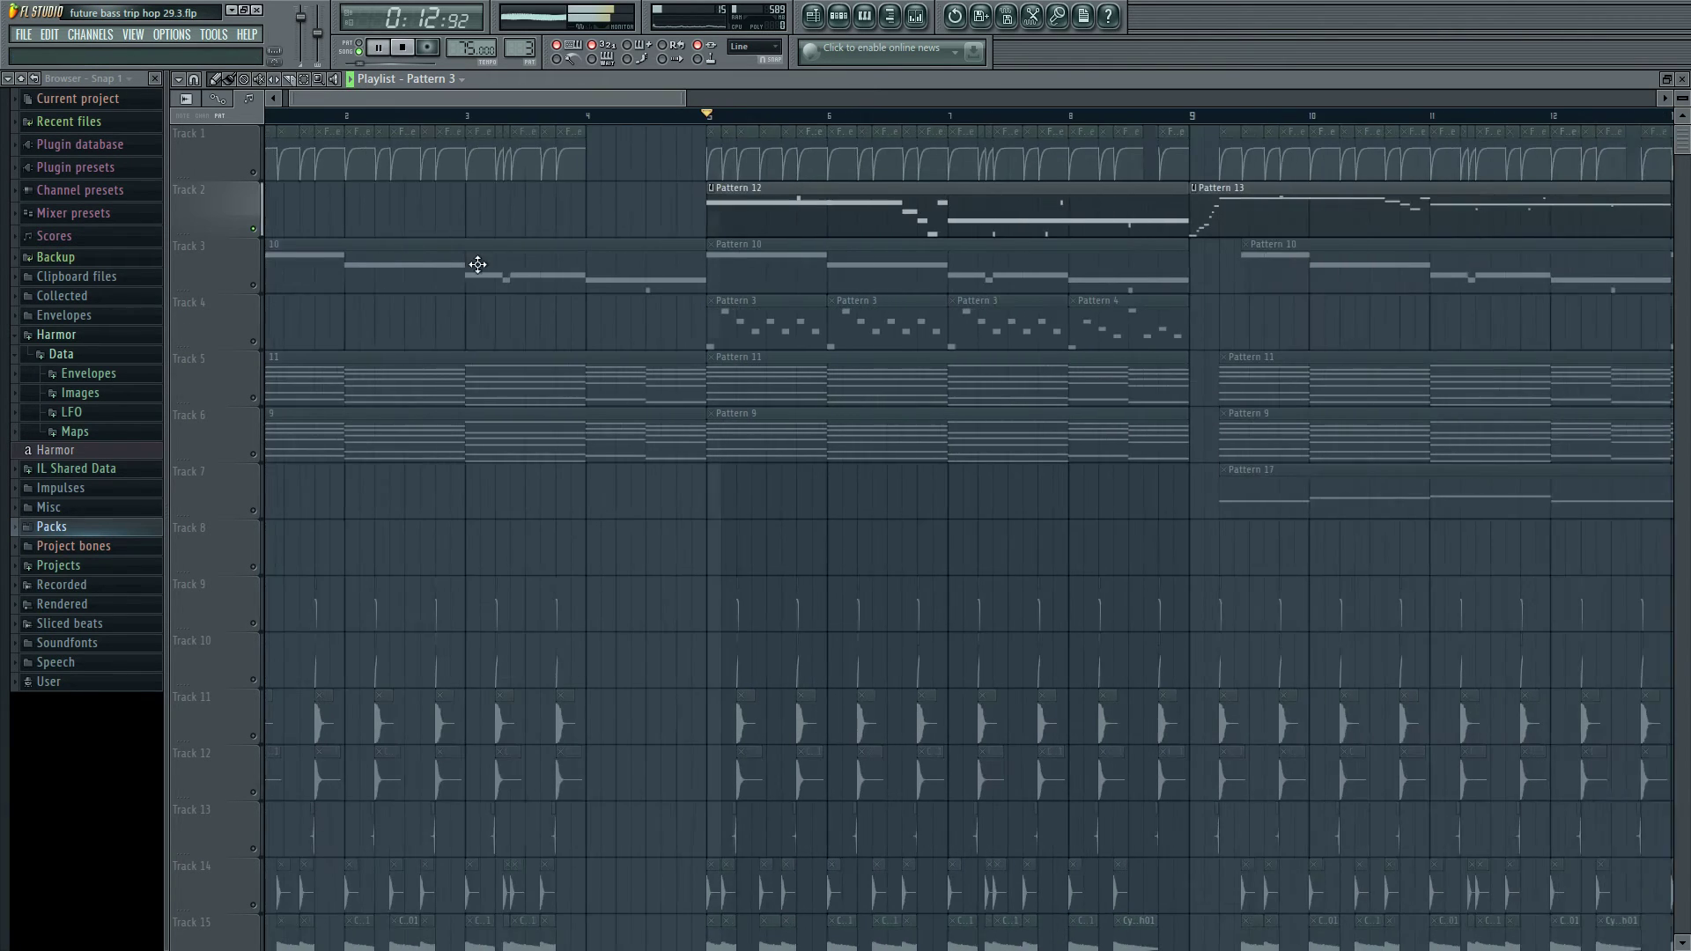
{"action": "scroll", "coordinate": [548, 345], "scroll_direction": "down", "scroll_amount": 2}
{"action": "scroll", "coordinate": [564, 370], "scroll_direction": "down", "scroll_amount": 5}
{"action": "scroll", "coordinate": [569, 389], "scroll_direction": "up", "scroll_amount": 8}
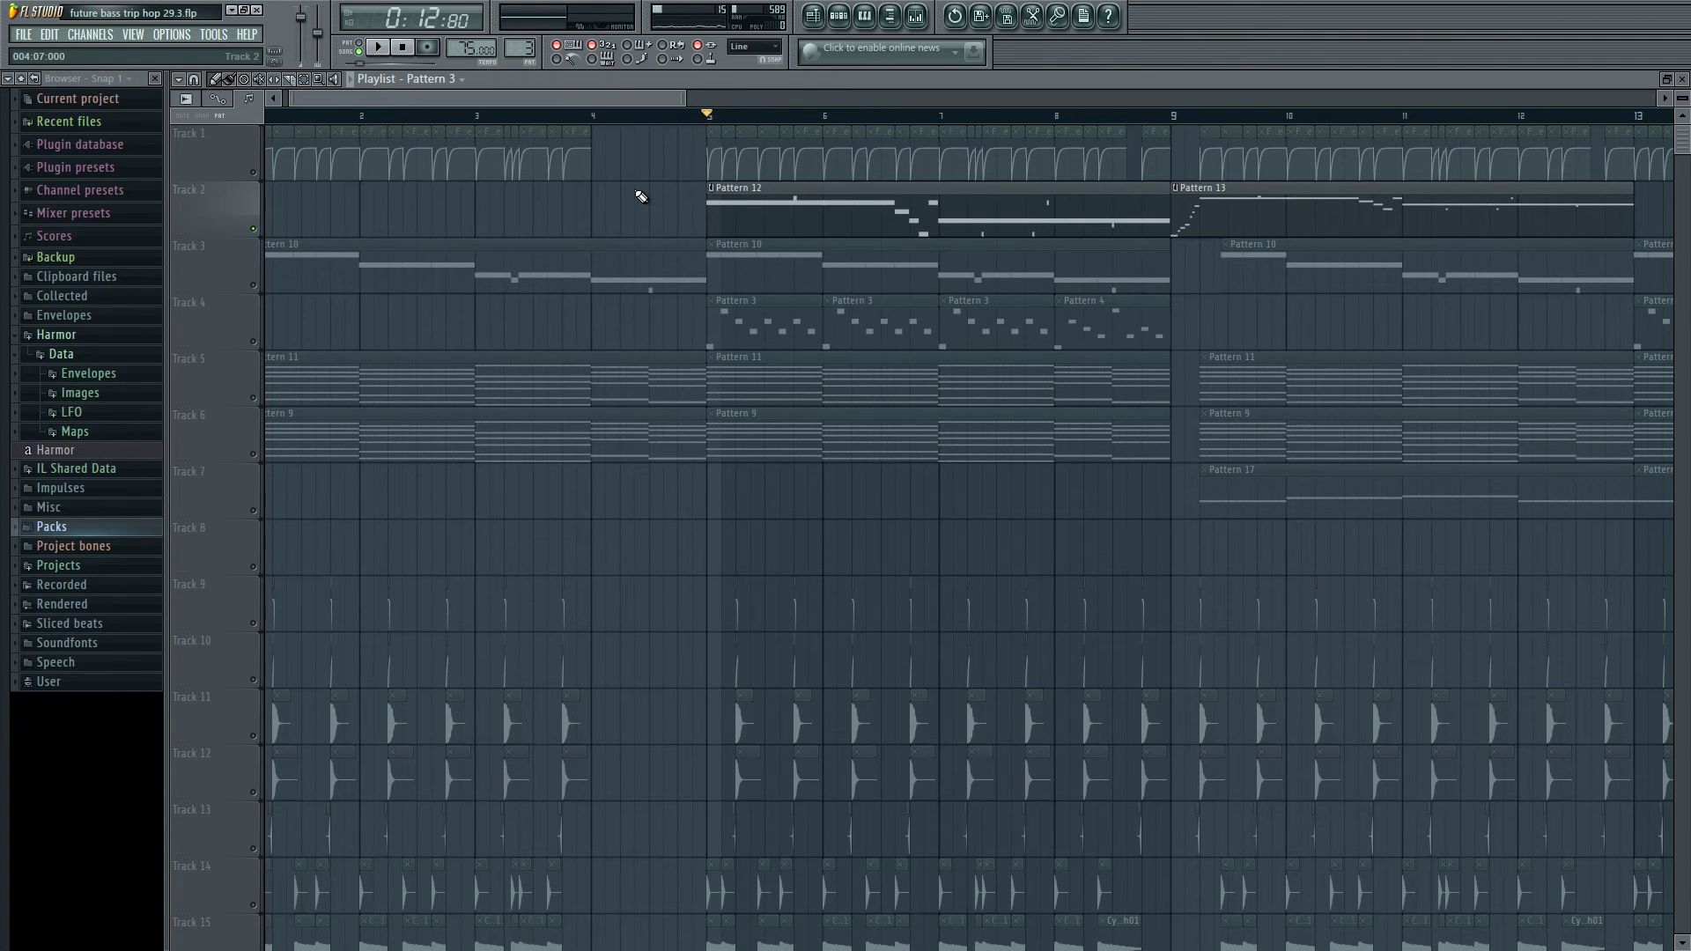
- Examine Pattern 12's lead notes in the piano roll and bring up the Harolds lead track in the mixer
{"action": "double_click", "coordinate": [775, 203]}
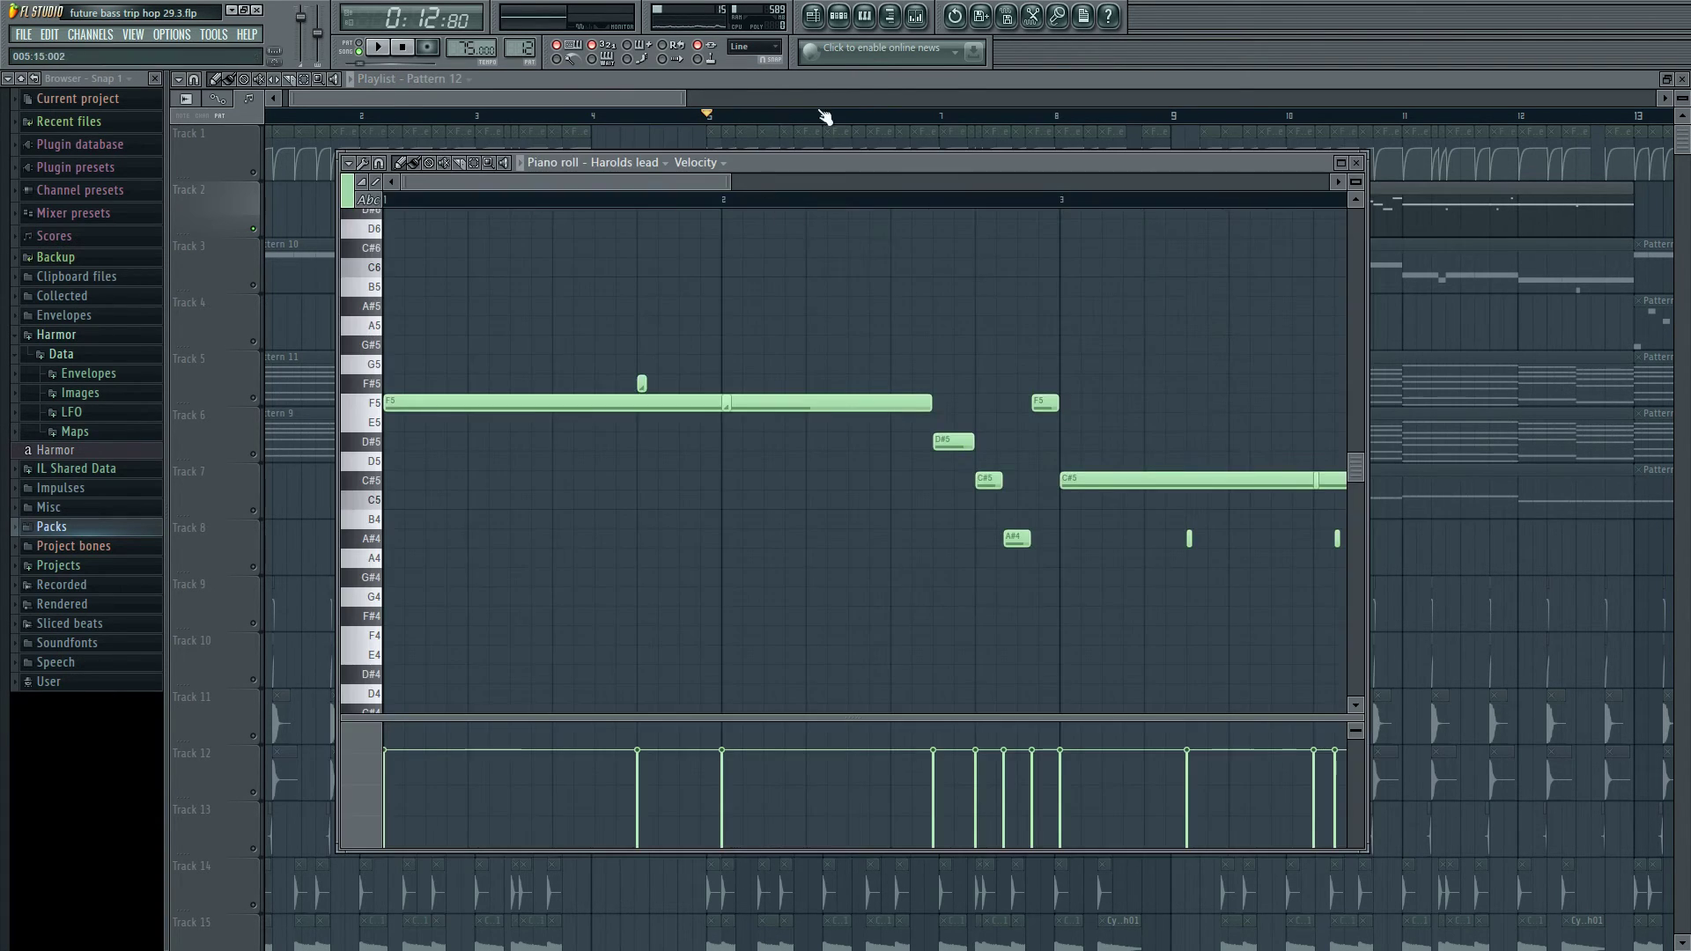
{"action": "left_click", "coordinate": [919, 16]}
{"action": "key", "text": "space"}
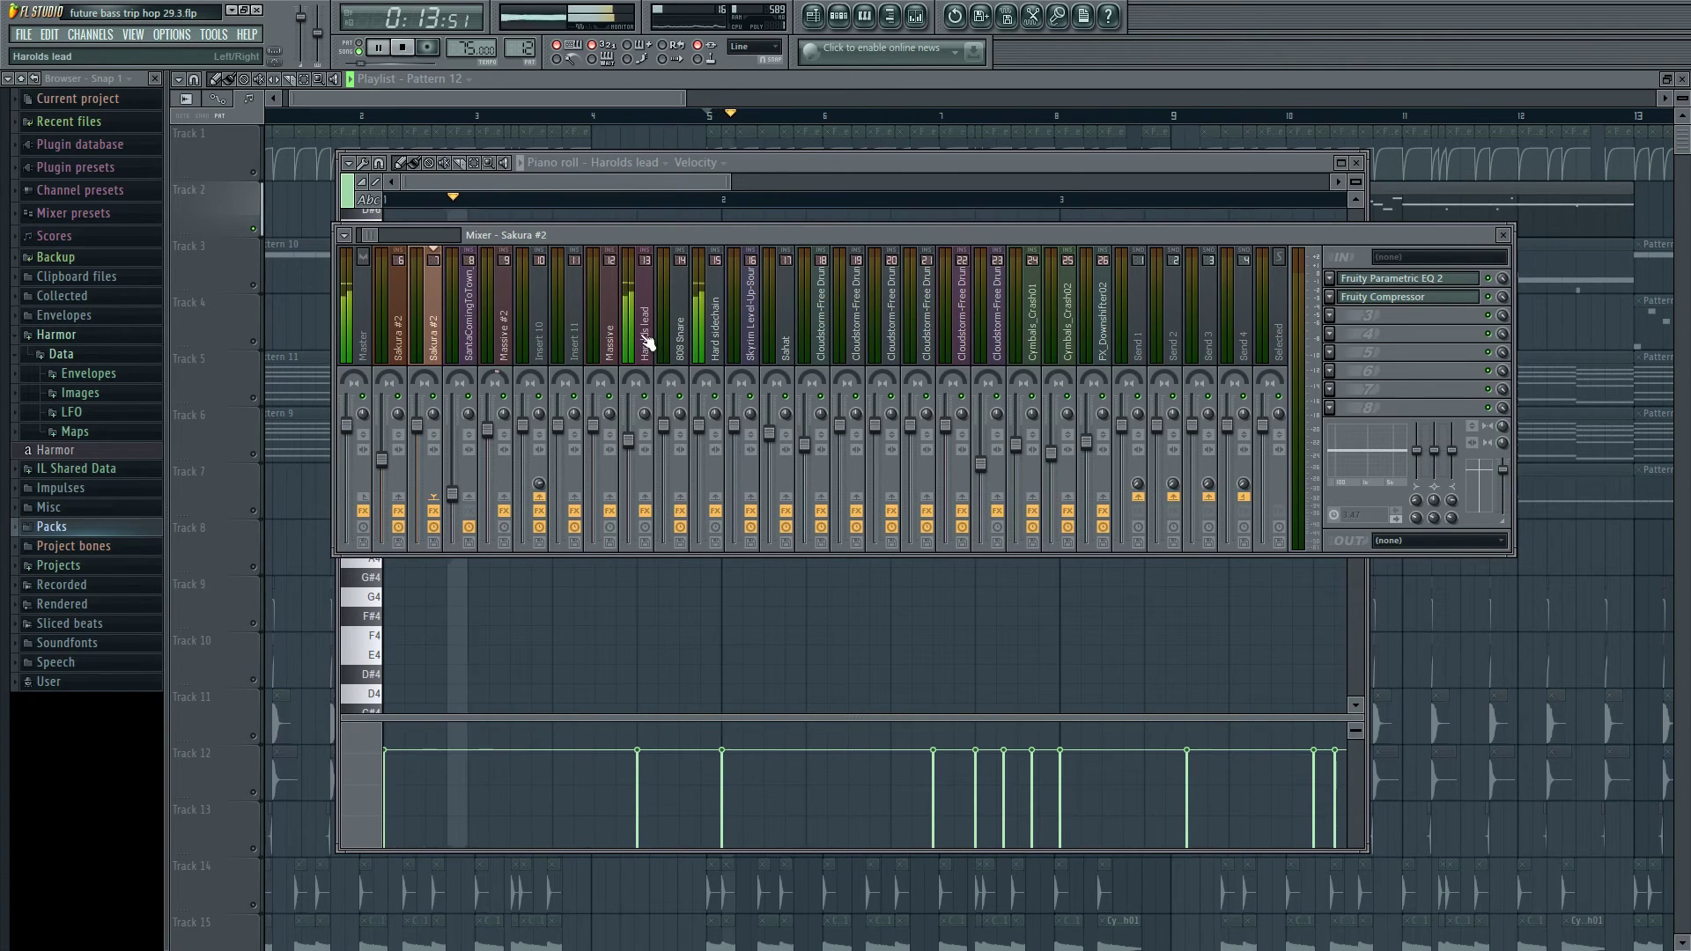
{"action": "key", "text": "space"}
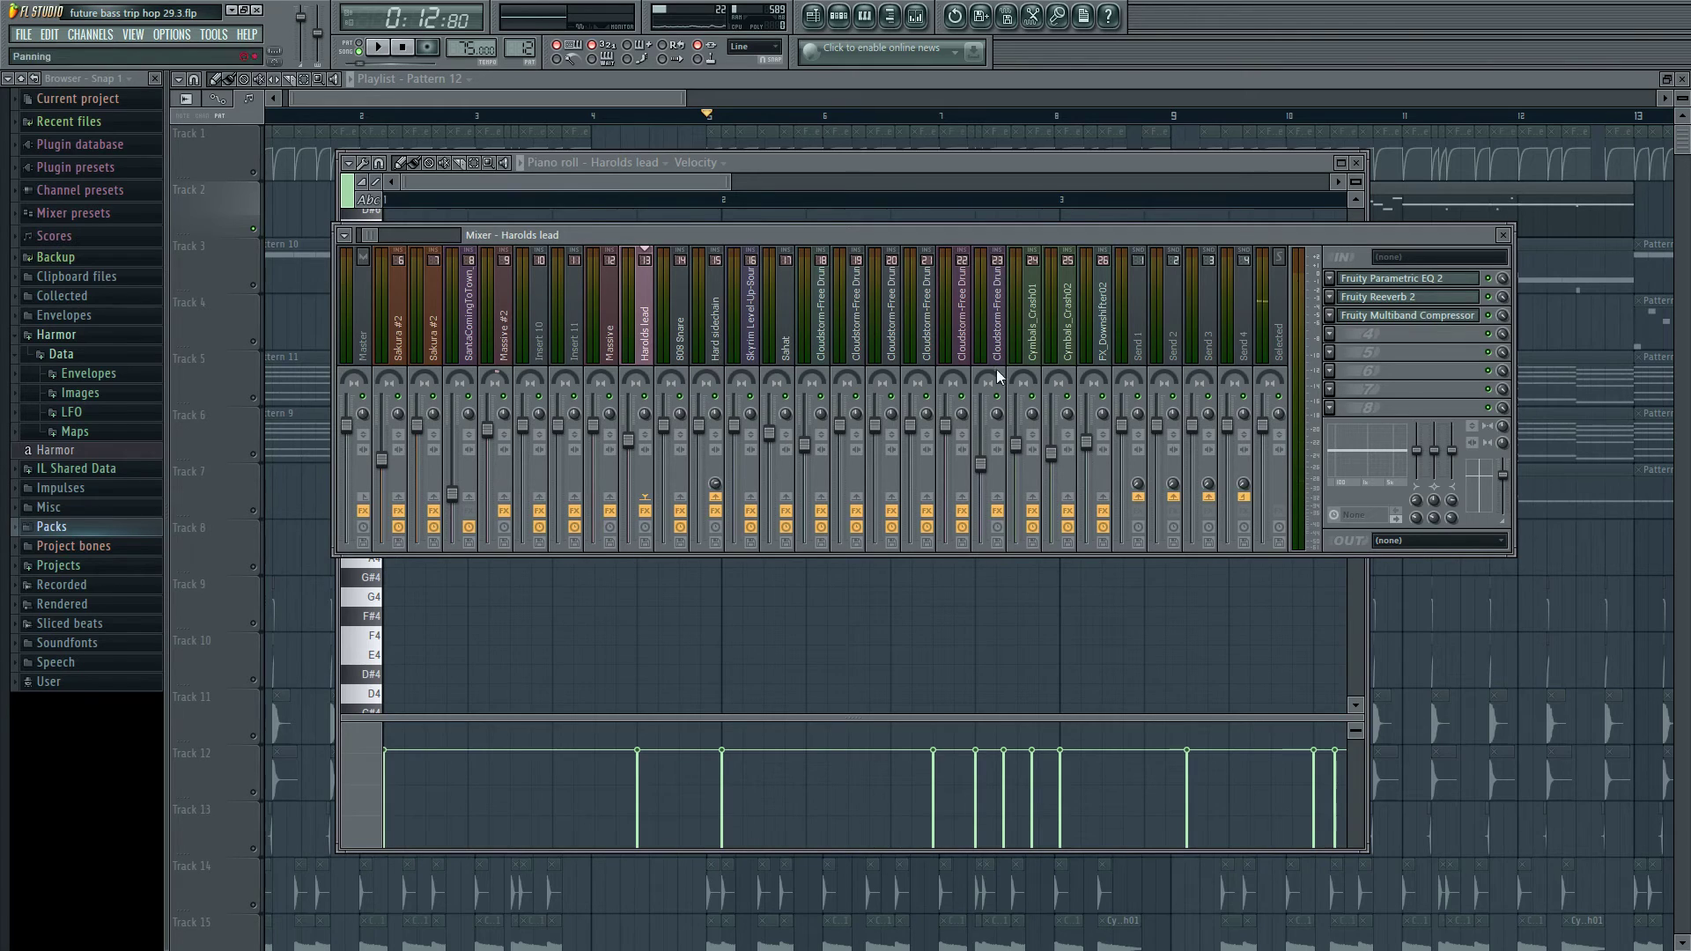
- Examine the Fruity Parametric EQ 2 curve on the Harolds lead track, playing the lead to view its spectrum
{"action": "left_click", "coordinate": [1385, 280]}
{"action": "left_click_drag", "start_coordinate": [497, 163], "coordinate": [756, 160]}
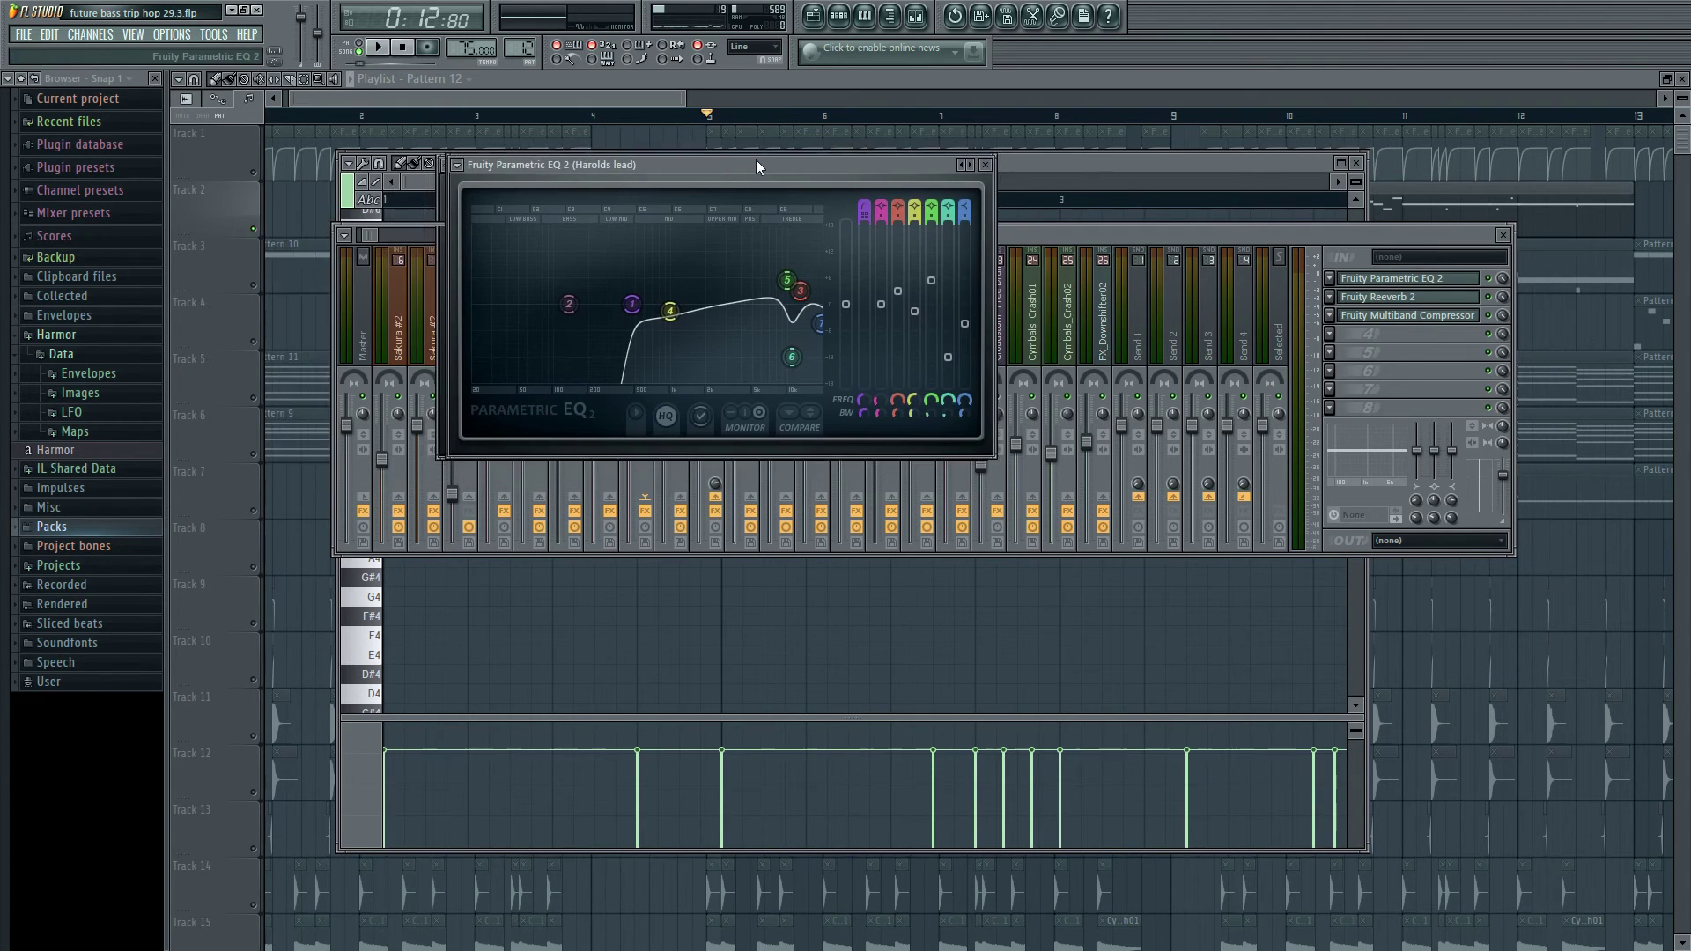
{"action": "key", "text": "space"}
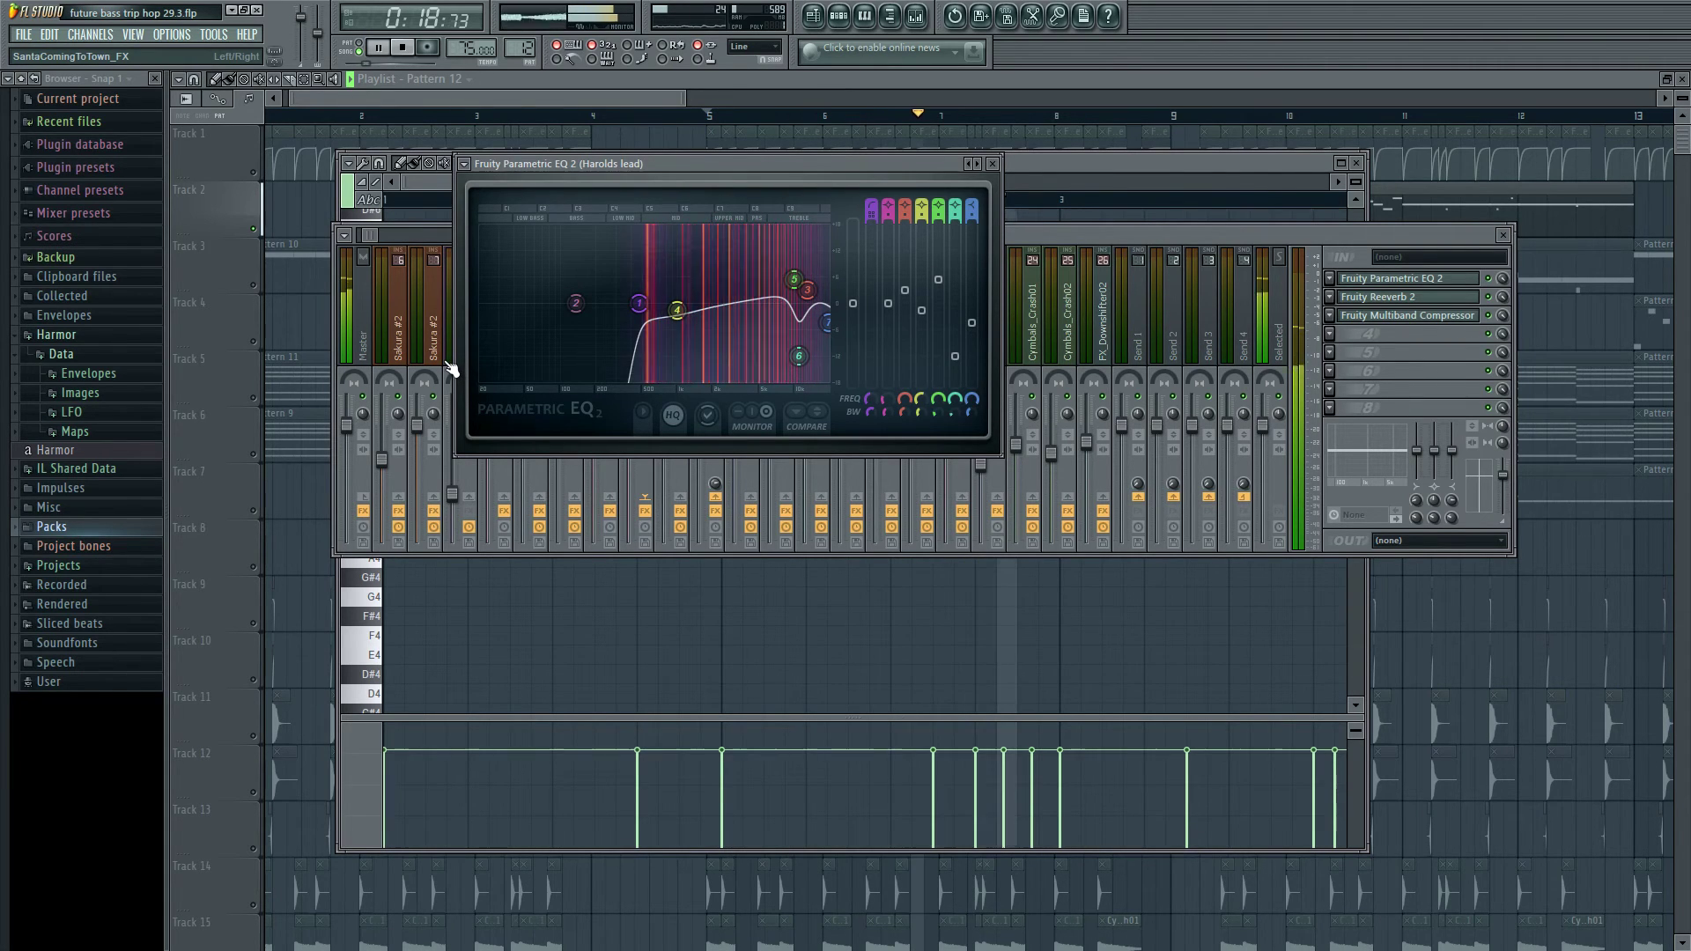
{"action": "key", "text": "space"}
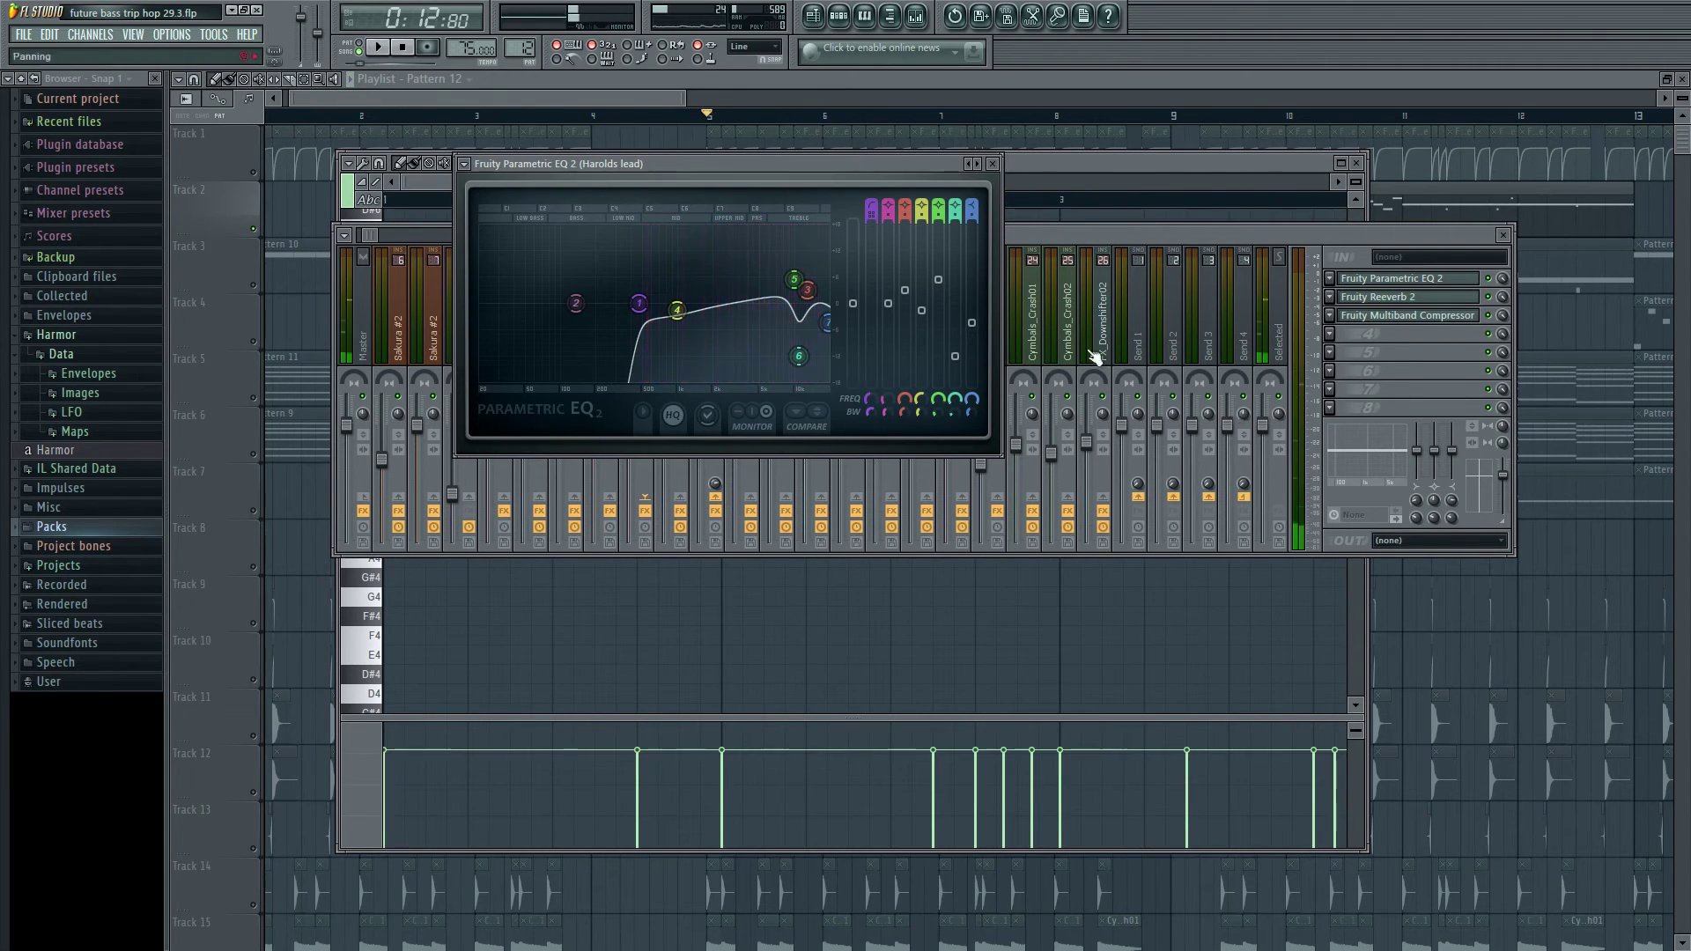
- Examine the Fruity Reeverb 2 and Fruity Multiband Compressor settings on the Harolds lead track
{"action": "left_click", "coordinate": [1412, 299]}
{"action": "left_click_drag", "start_coordinate": [481, 241], "coordinate": [747, 175]}
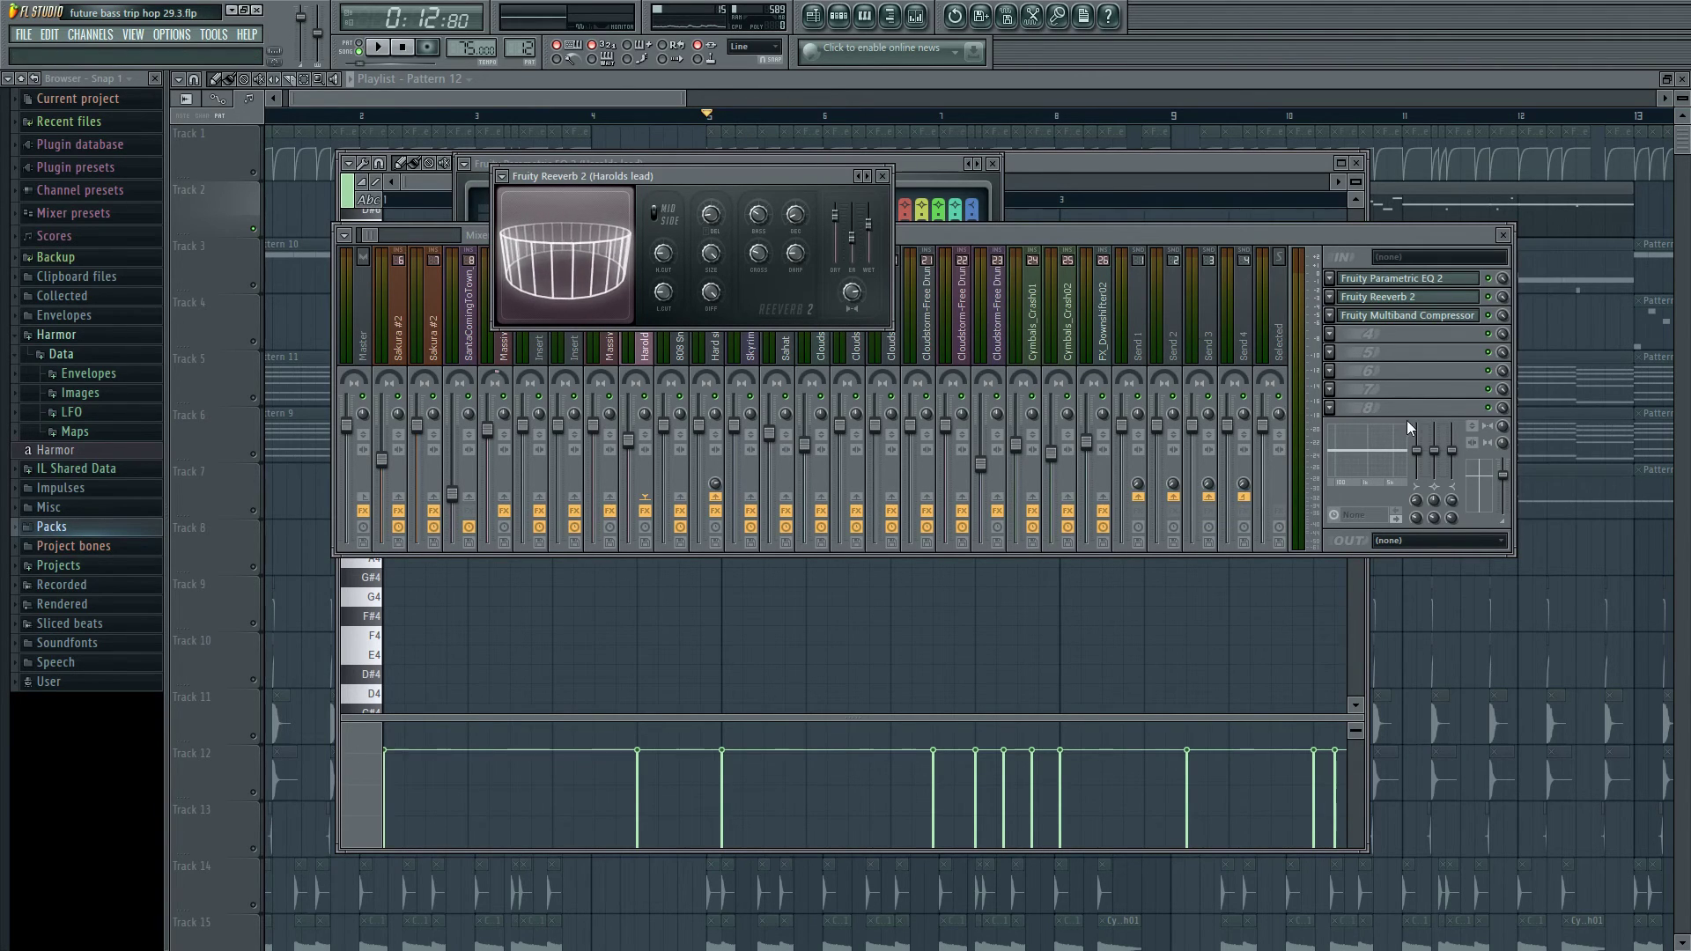
{"action": "left_click", "coordinate": [1408, 315]}
{"action": "left_click_drag", "start_coordinate": [703, 282], "coordinate": [1012, 243]}
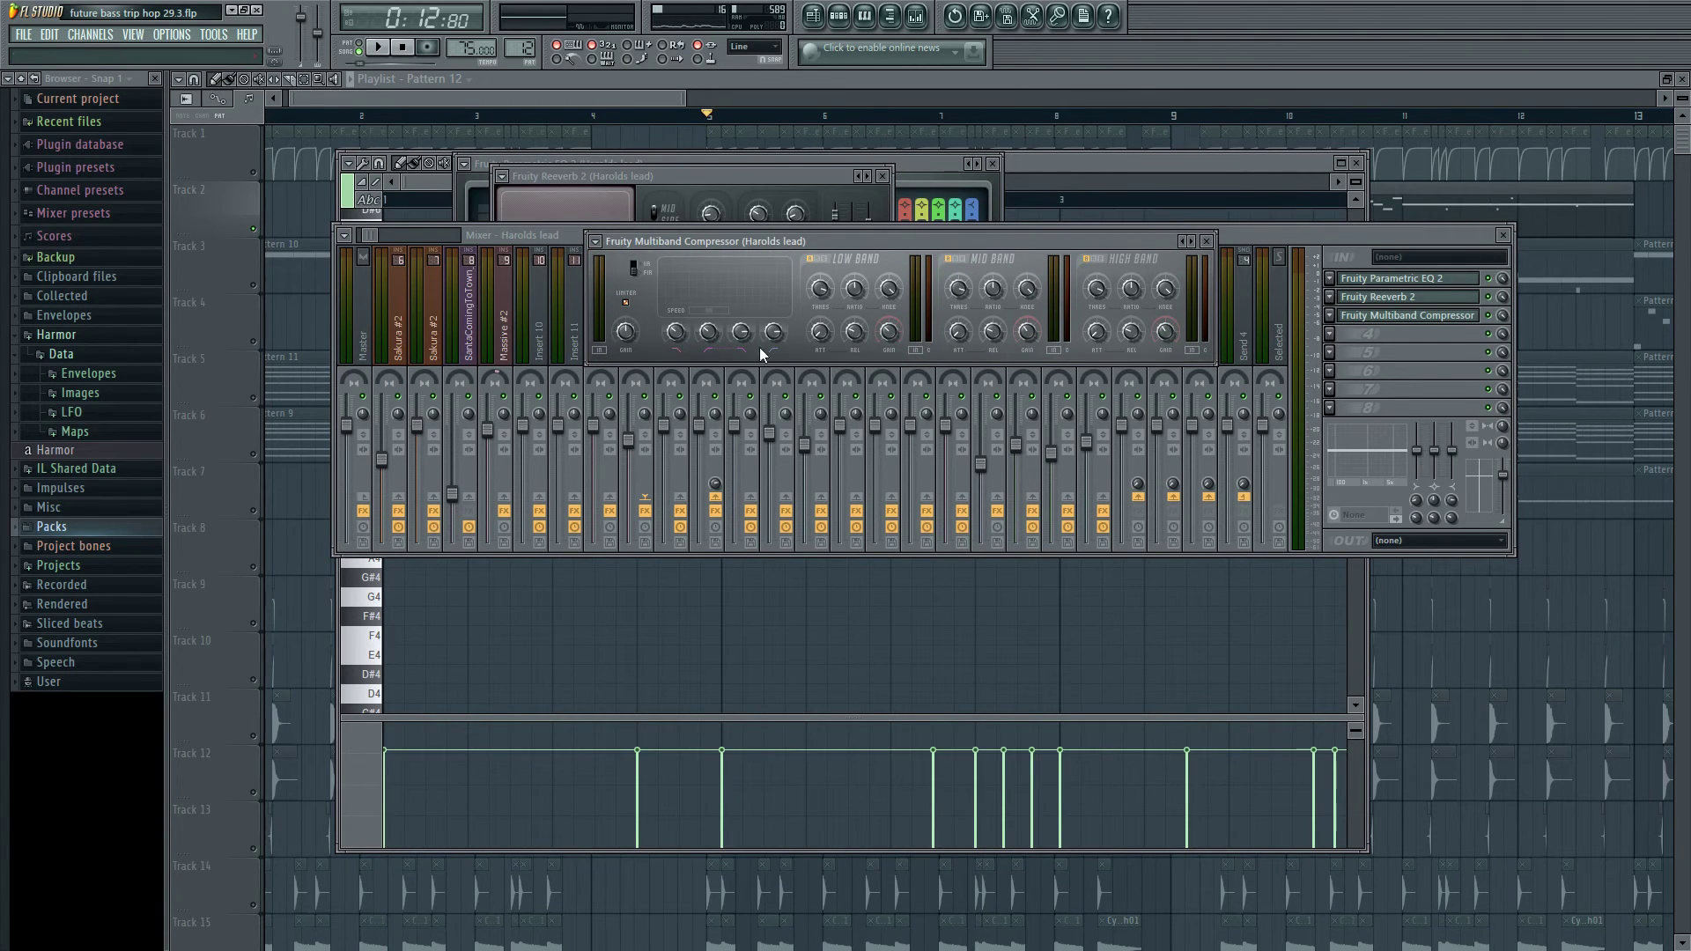
- End the Track 2 solo, enabling all playlist tracks except the cymbals on Tracks 15 and 16, and play from bar 5
{"action": "left_click_drag", "start_coordinate": [653, 97], "coordinate": [599, 98]}
{"action": "scroll", "coordinate": [806, 364], "scroll_direction": "down", "scroll_amount": 2}
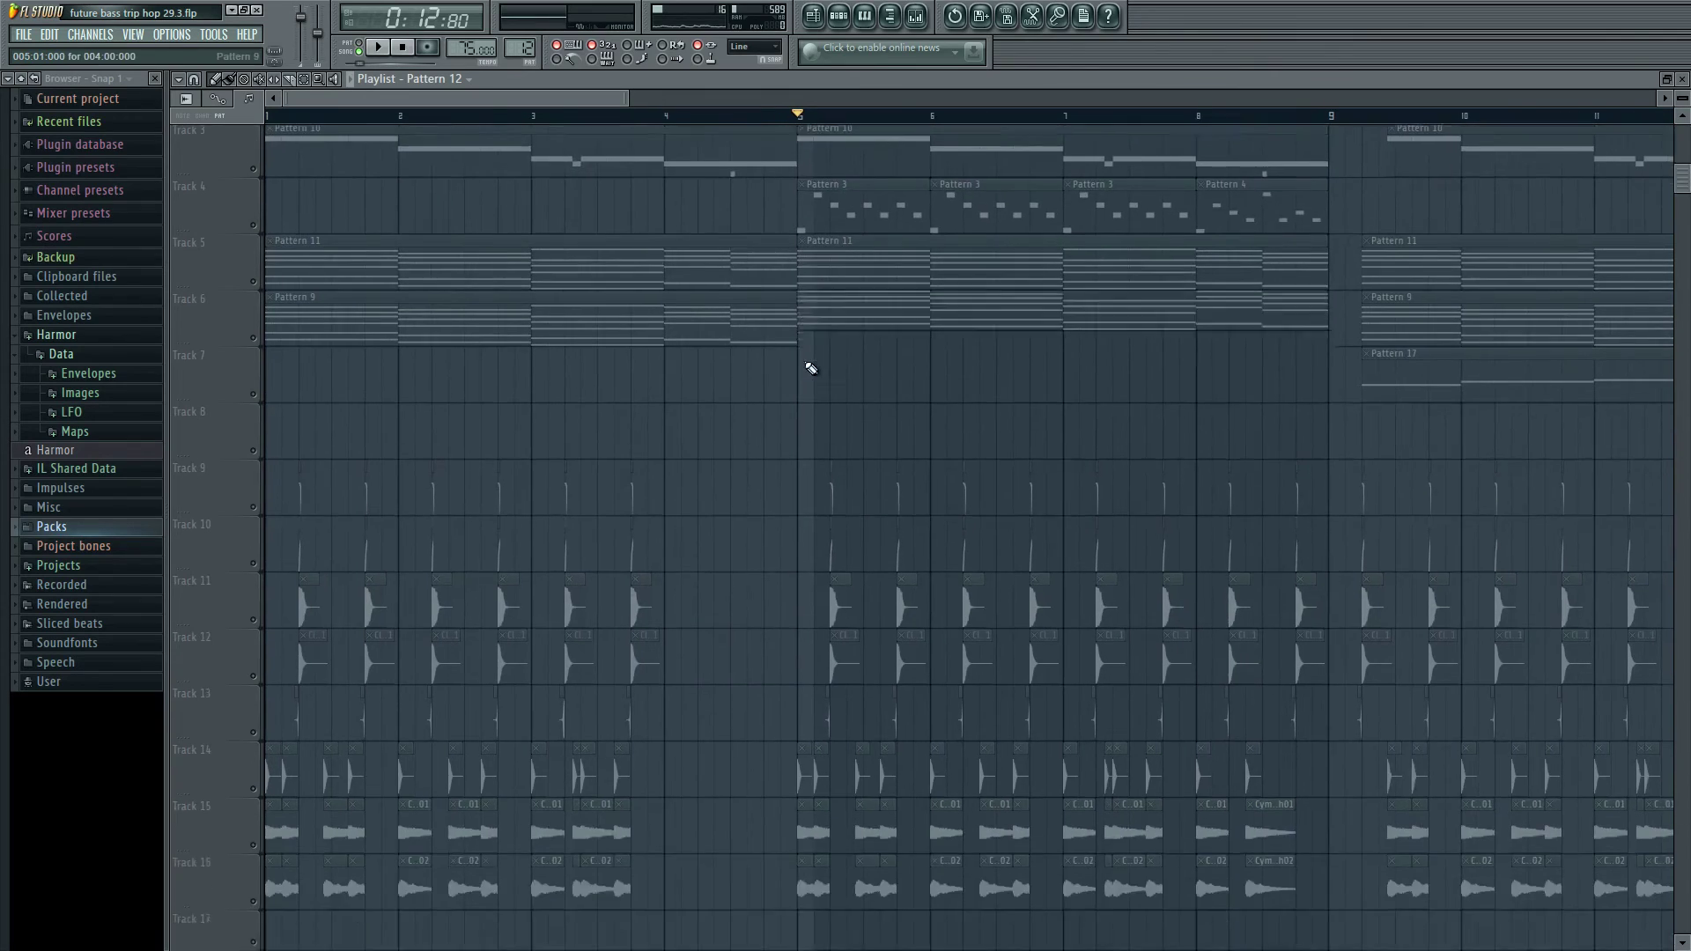
{"action": "scroll", "coordinate": [771, 342], "scroll_direction": "up", "scroll_amount": 2}
{"action": "scroll", "coordinate": [604, 347], "scroll_direction": "down", "scroll_amount": 5}
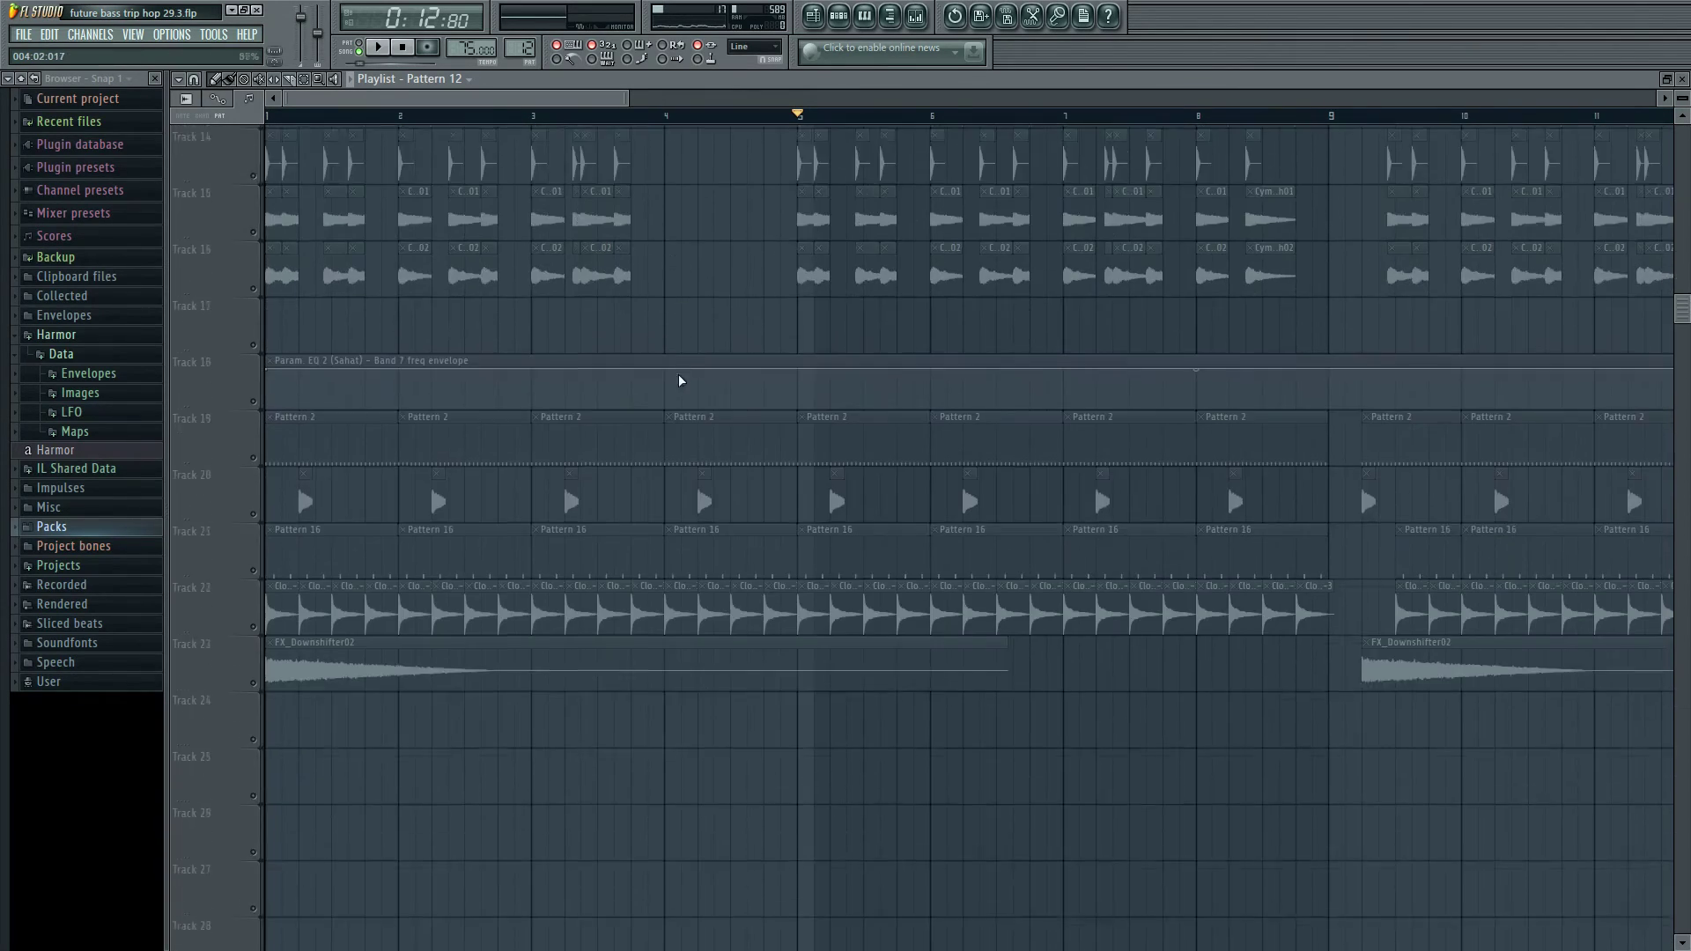
{"action": "scroll", "coordinate": [698, 392], "scroll_direction": "up", "scroll_amount": 3}
{"action": "scroll", "coordinate": [325, 302], "scroll_direction": "up", "scroll_amount": 5}
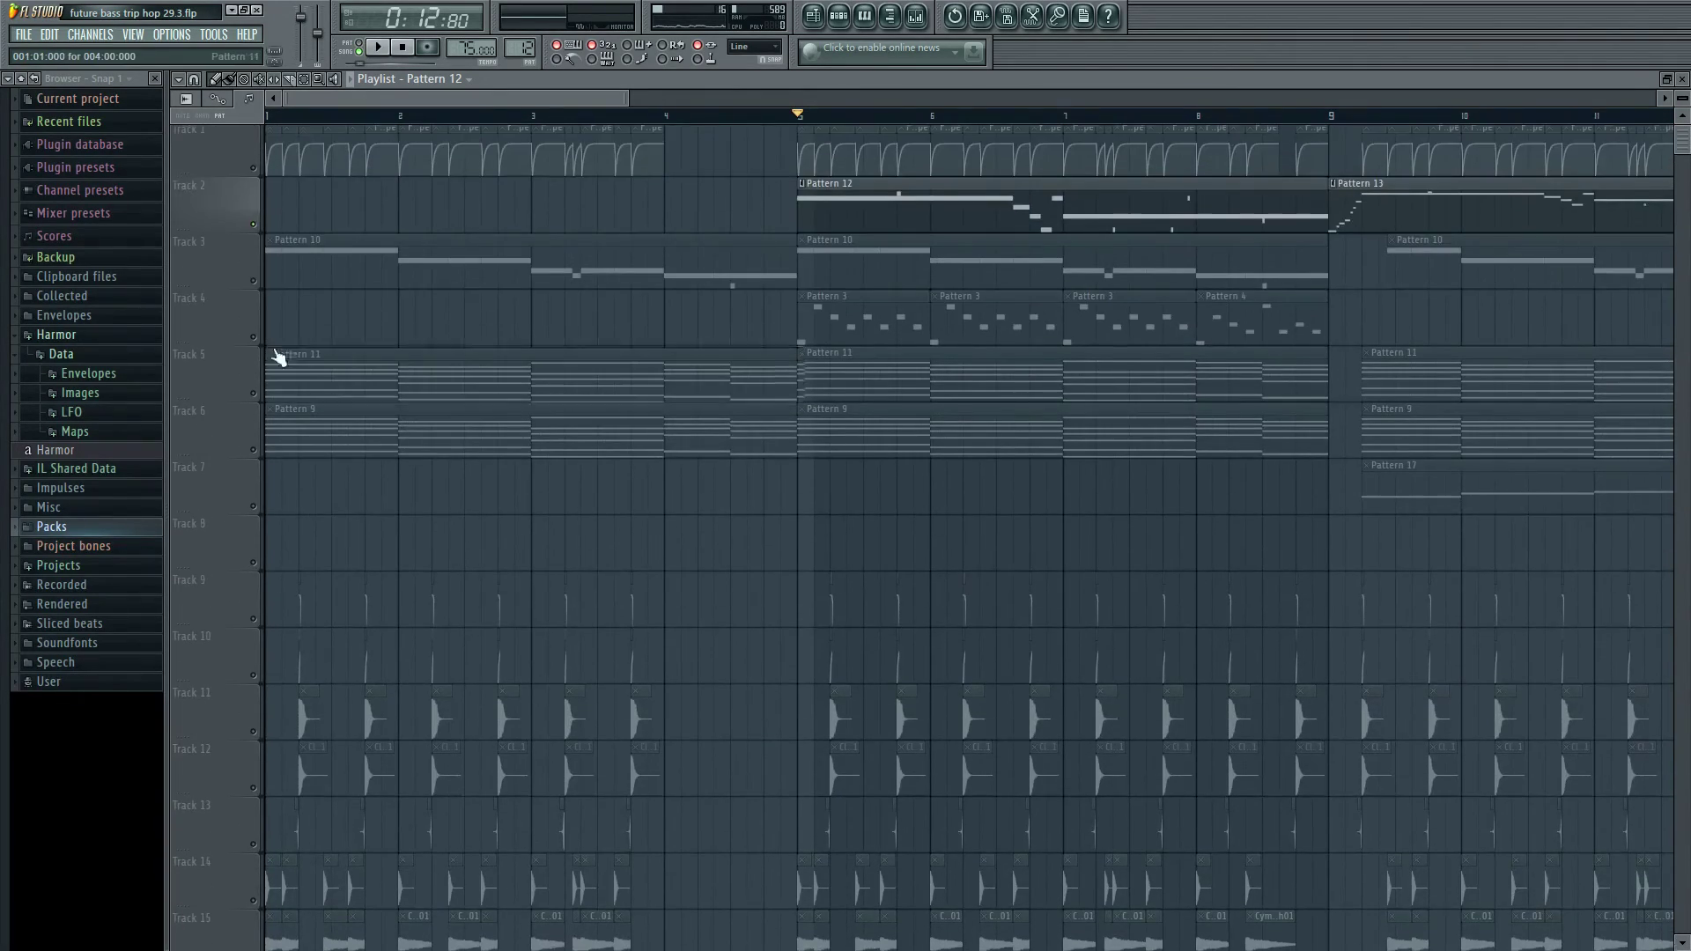
{"action": "left_click_drag", "start_coordinate": [476, 97], "coordinate": [572, 78]}
{"action": "scroll", "coordinate": [569, 398], "scroll_direction": "down", "scroll_amount": 4}
{"action": "scroll", "coordinate": [573, 398], "scroll_direction": "up", "scroll_amount": 4}
{"action": "key", "text": "space"}
{"action": "key", "text": "space"}
{"action": "scroll", "coordinate": [641, 225], "scroll_direction": "down", "scroll_amount": 3}
{"action": "scroll", "coordinate": [551, 698], "scroll_direction": "down", "scroll_amount": 8}
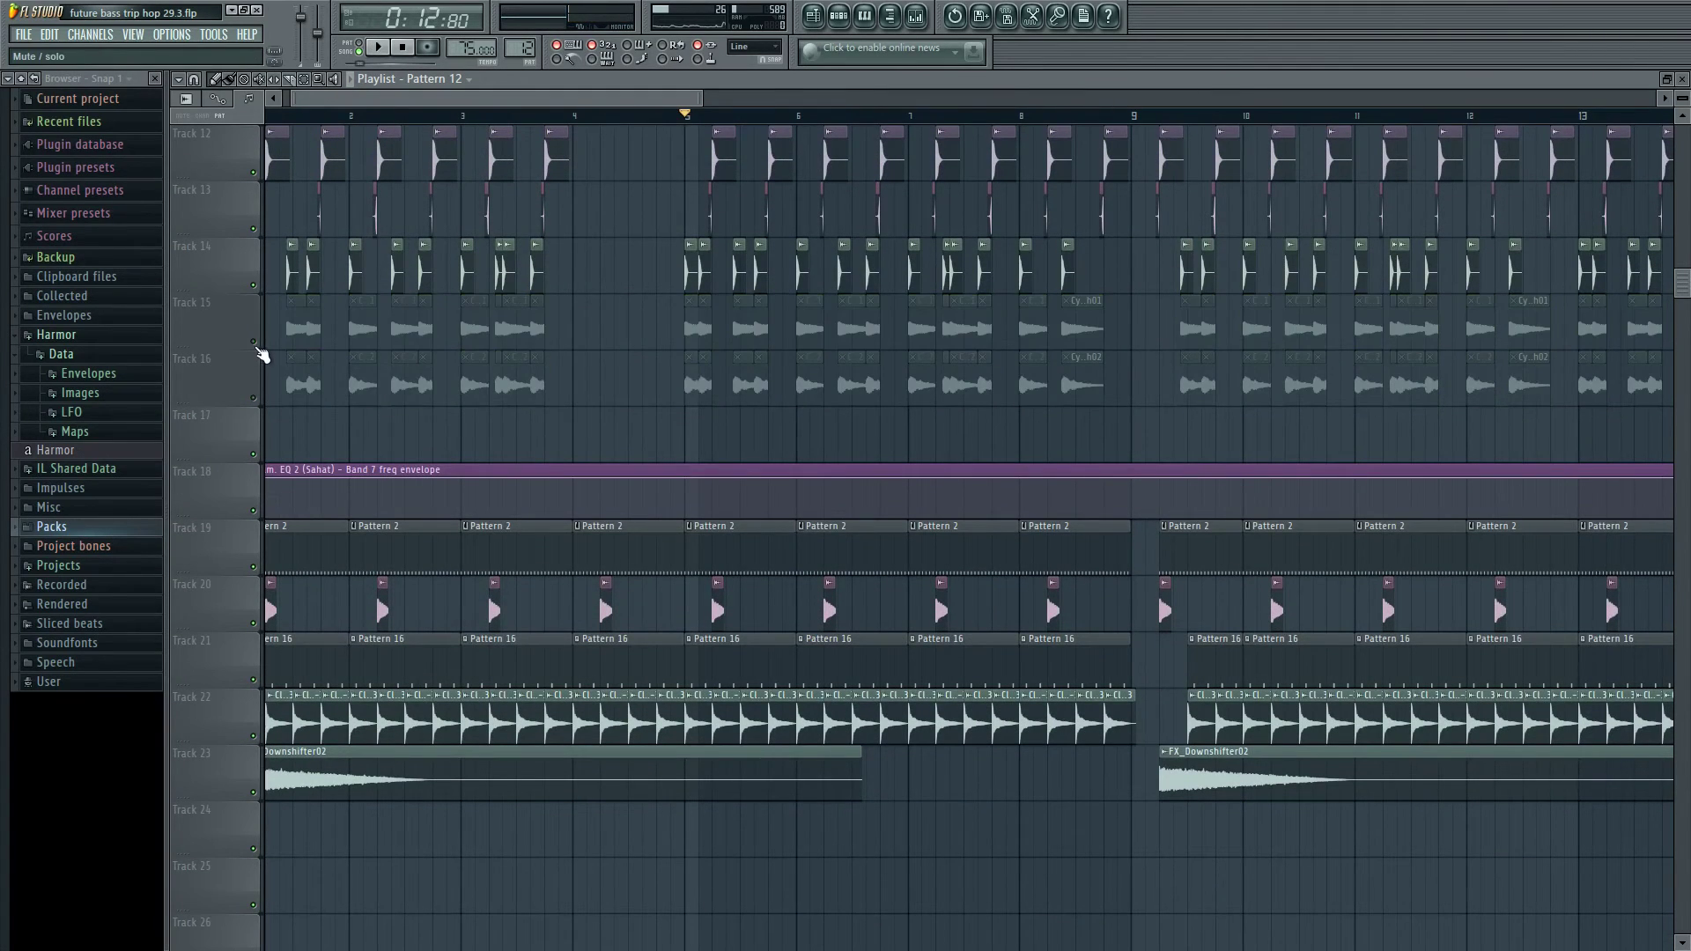
{"action": "key", "text": "space"}
{"action": "scroll", "coordinate": [291, 388], "scroll_direction": "up", "scroll_amount": 9}
{"action": "scroll", "coordinate": [331, 564], "scroll_direction": "up", "scroll_amount": 2}
{"action": "key", "text": "space"}
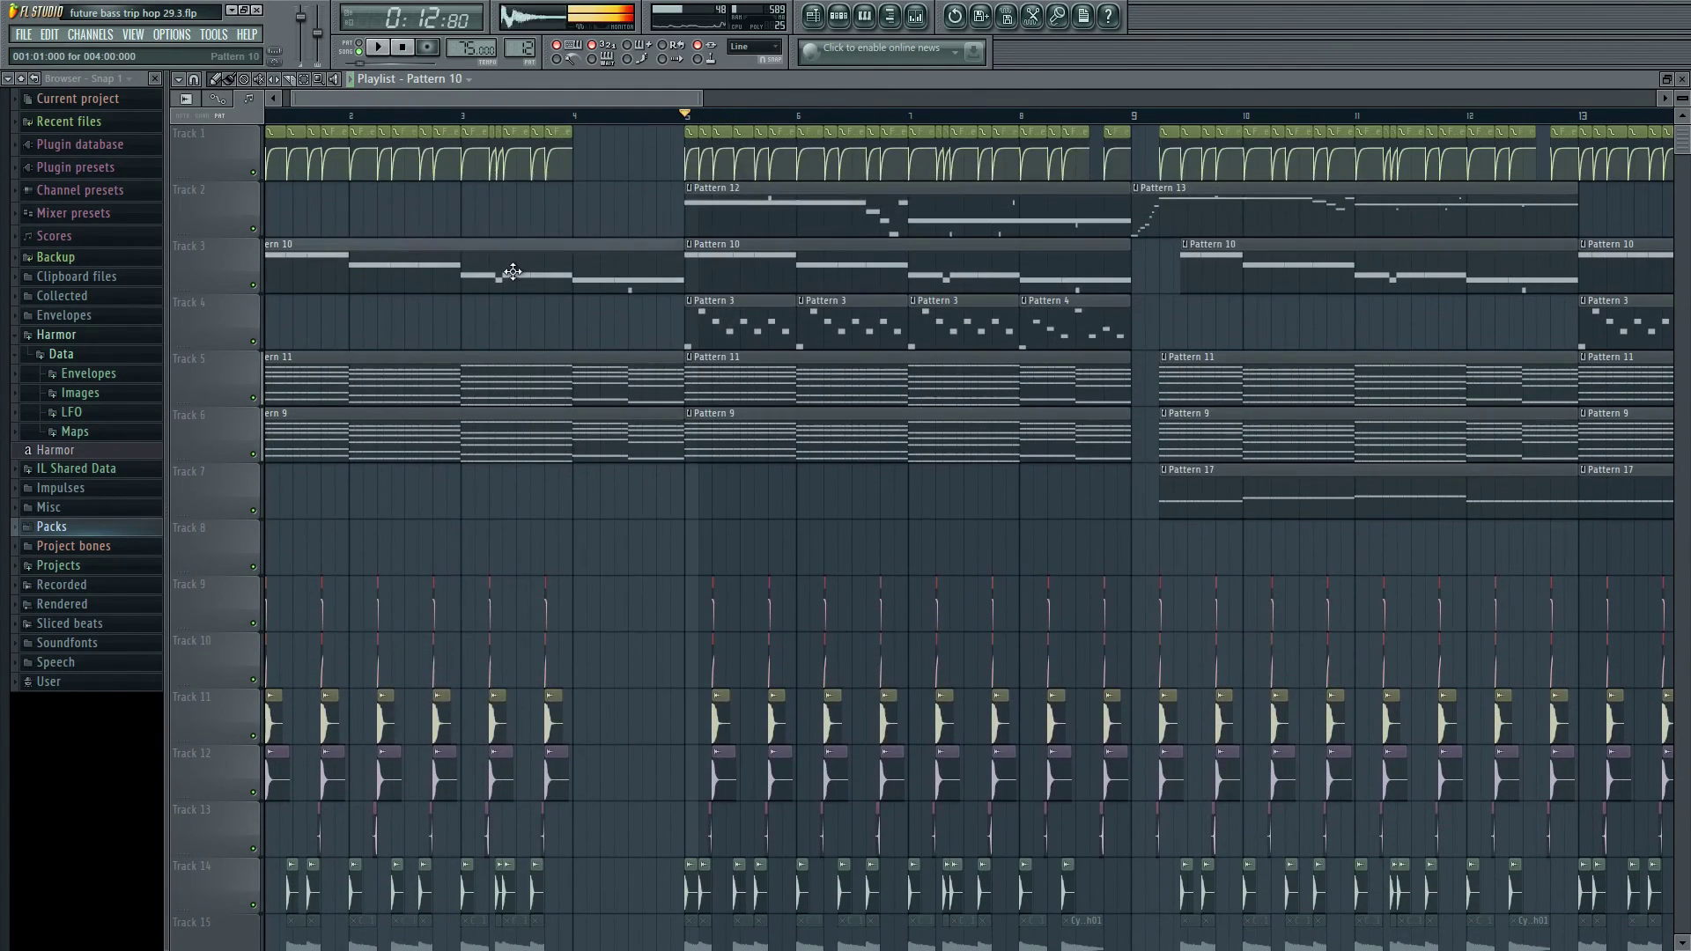
- Examine Pattern 10's notes and the advanced settings of the AERO CHARD Harmor instrument, starting playback to hear it
{"action": "double_click", "coordinate": [520, 274]}
{"action": "left_click", "coordinate": [844, 23]}
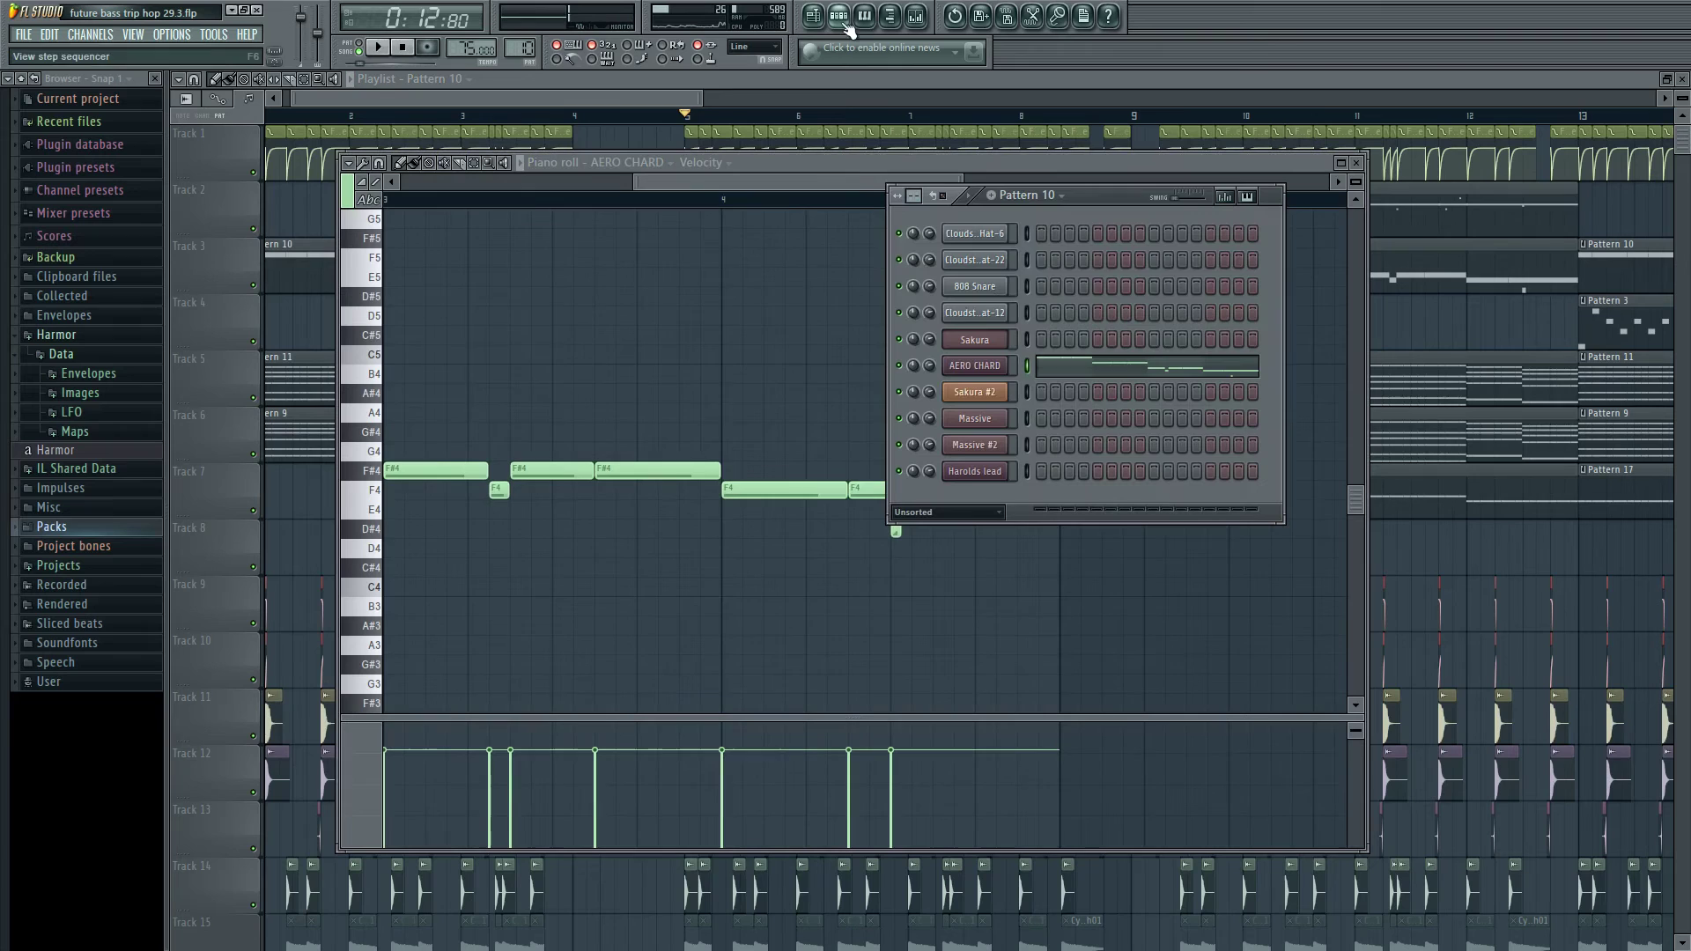
{"action": "left_click", "coordinate": [977, 366]}
{"action": "left_click", "coordinate": [1232, 505]}
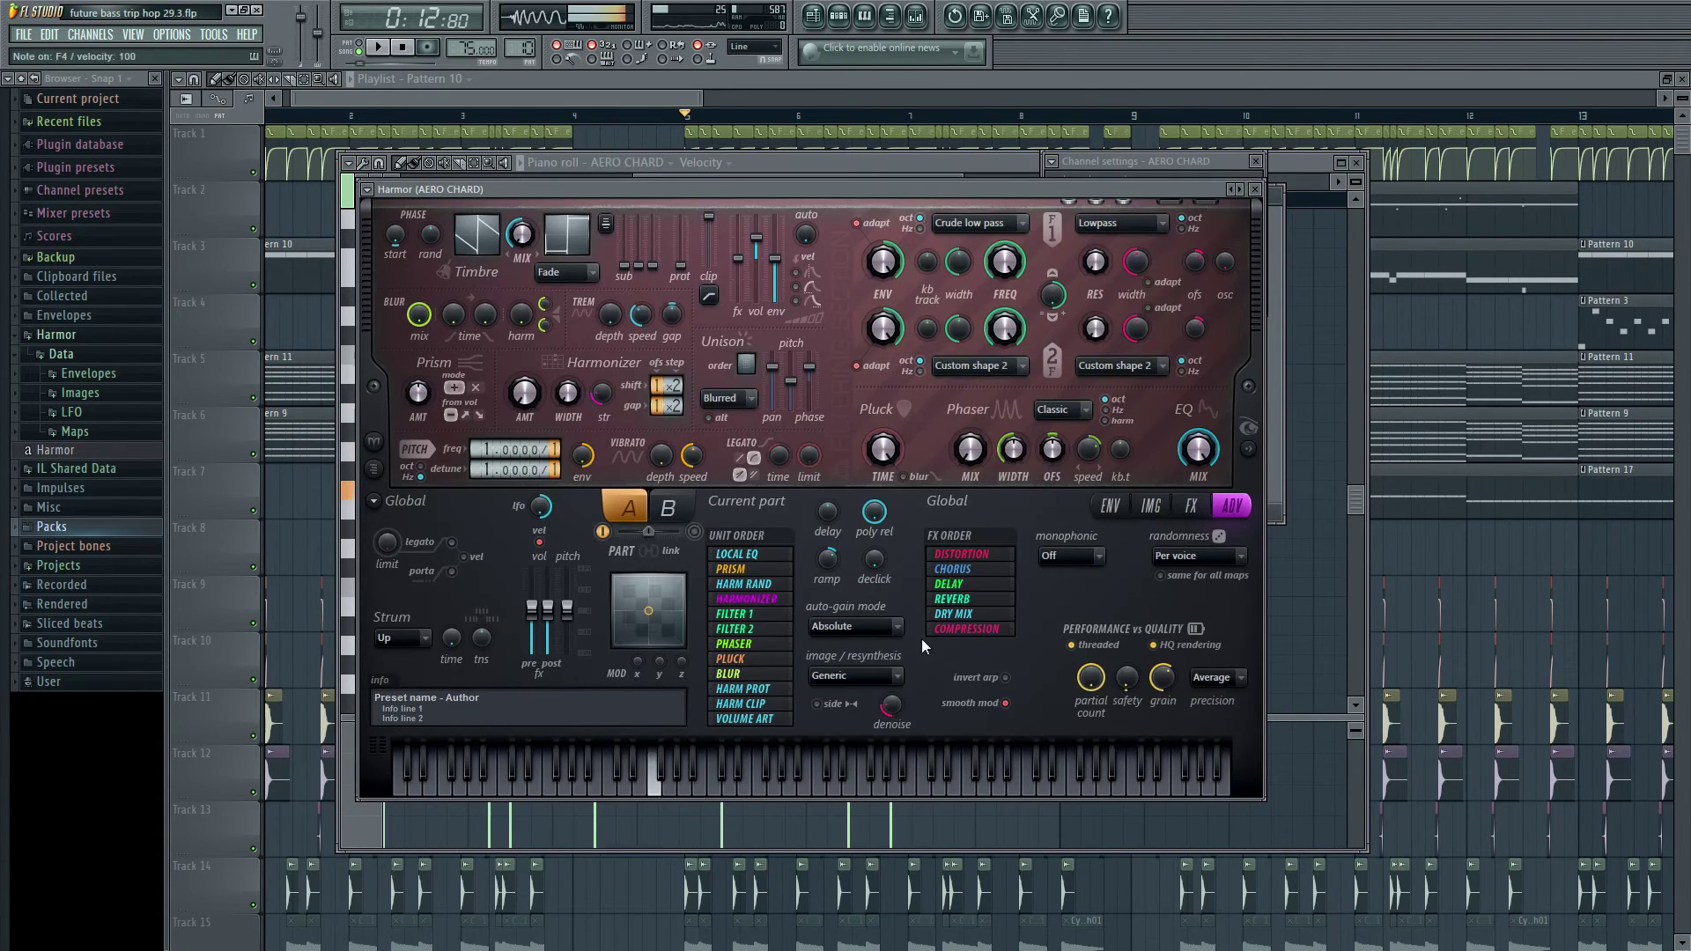
{"action": "left_click", "coordinate": [881, 670]}
{"action": "key", "text": "space"}
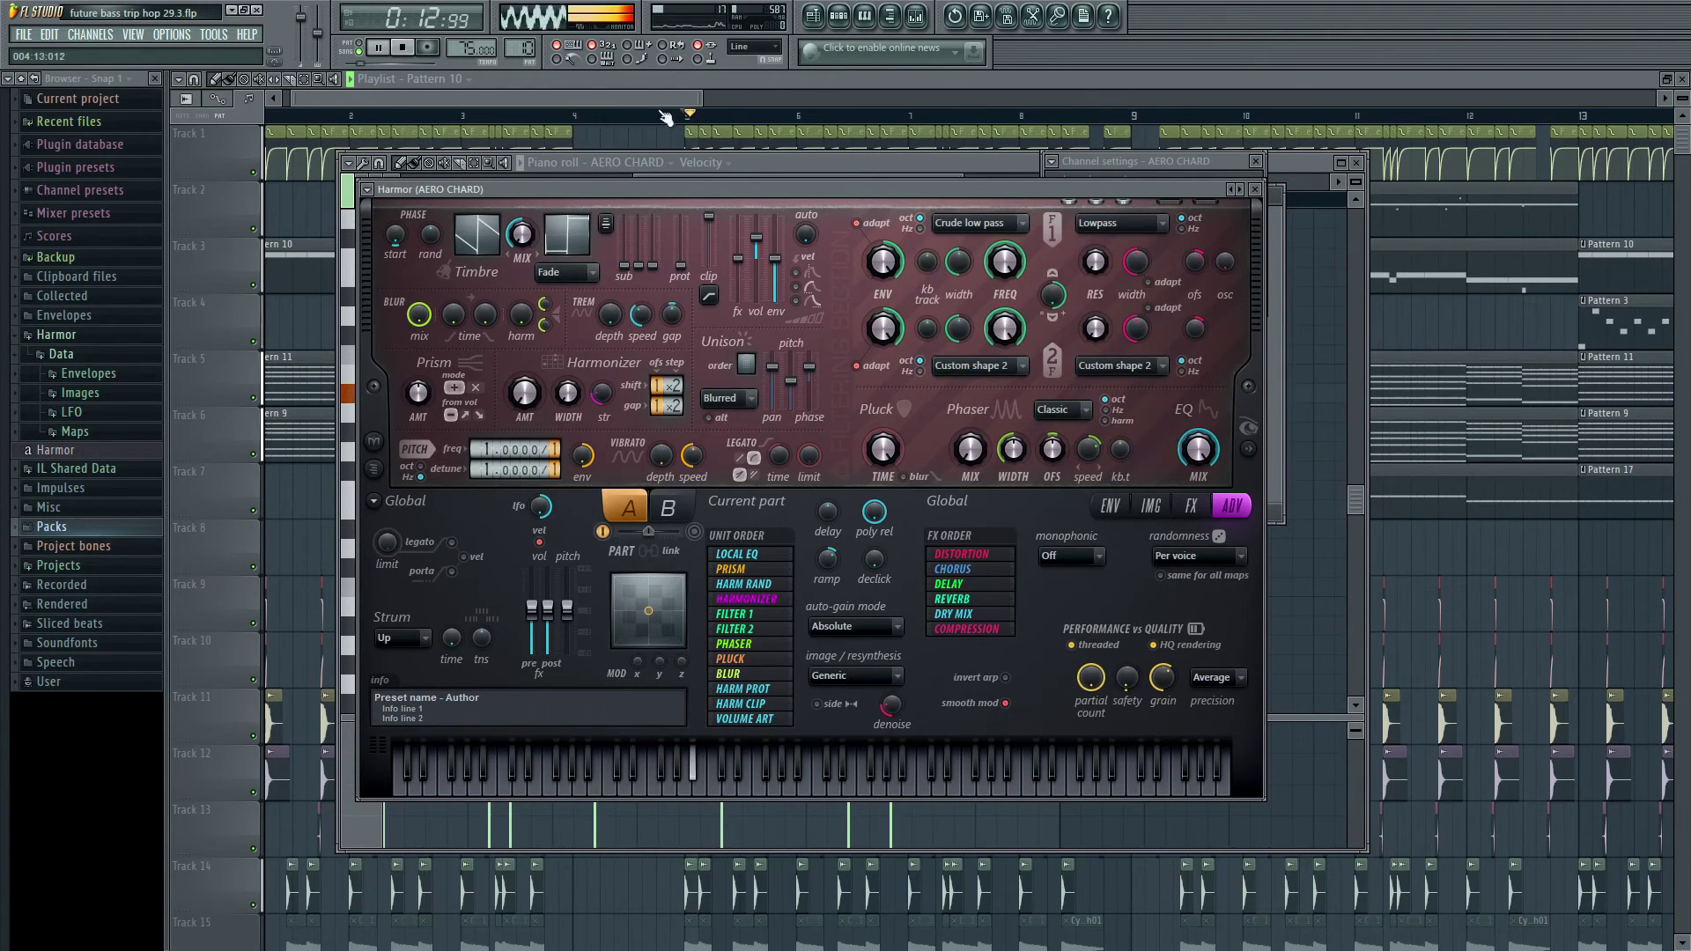
- Close the Harmor and Pattern 10 windows, stop playback, and look over the playlist from Track 1 down to the FX tracks
{"action": "left_click_drag", "start_coordinate": [662, 115], "coordinate": [696, 131]}
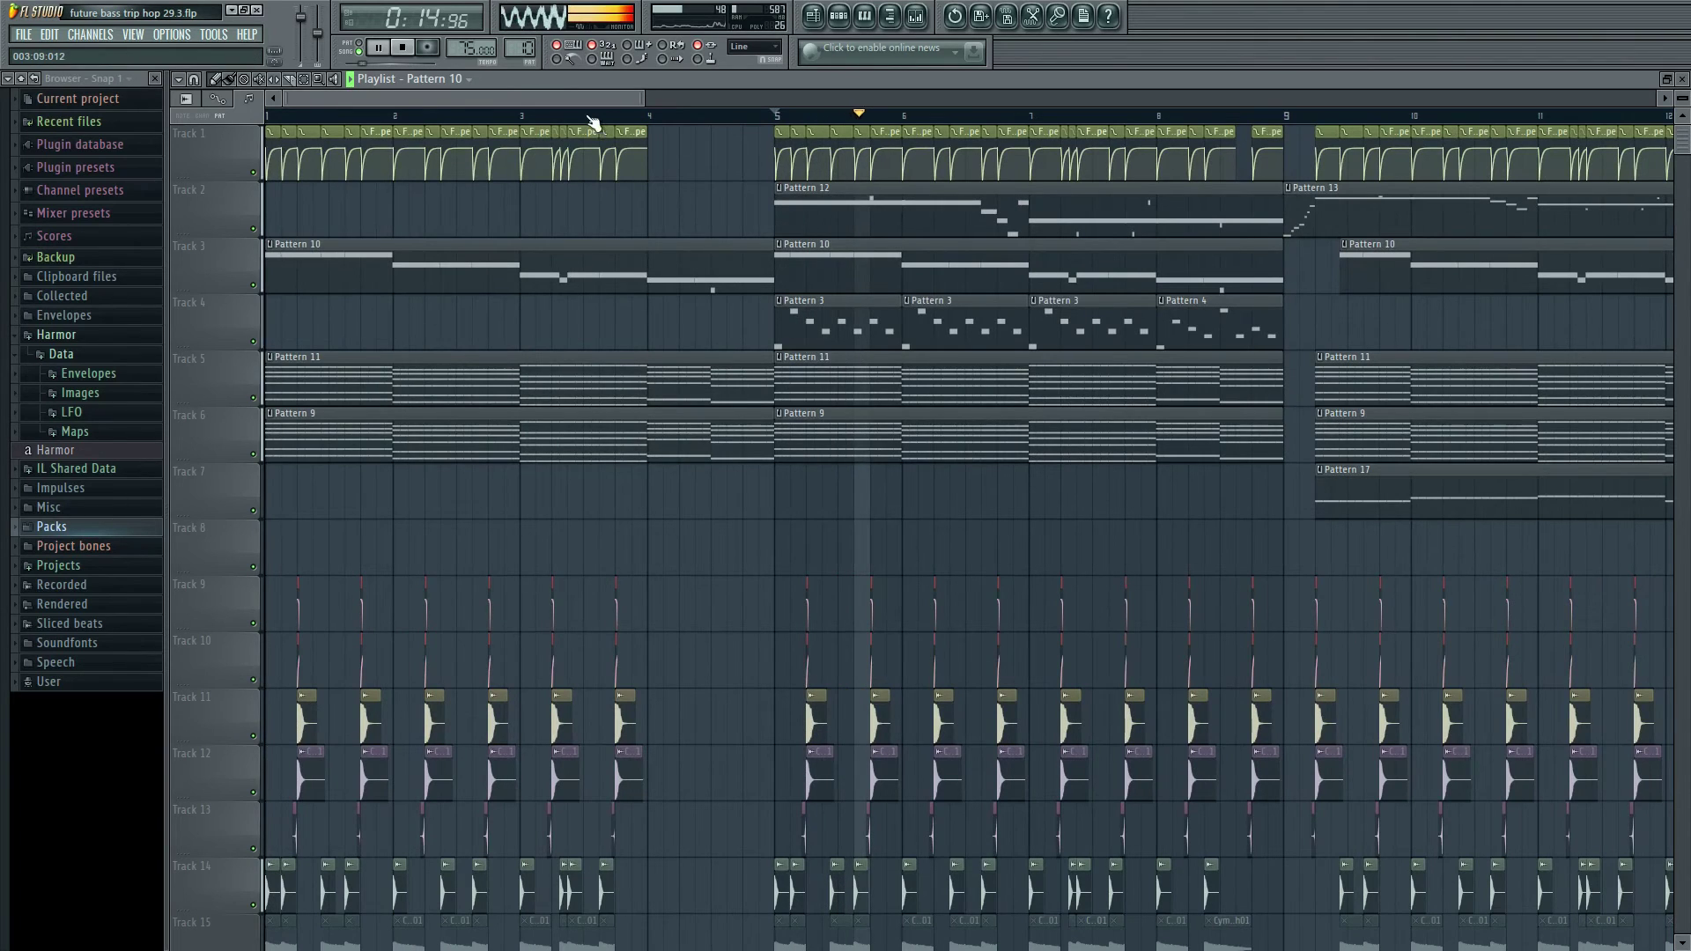
{"action": "key", "text": "space"}
{"action": "scroll", "coordinate": [590, 93], "scroll_direction": "up", "scroll_amount": 1}
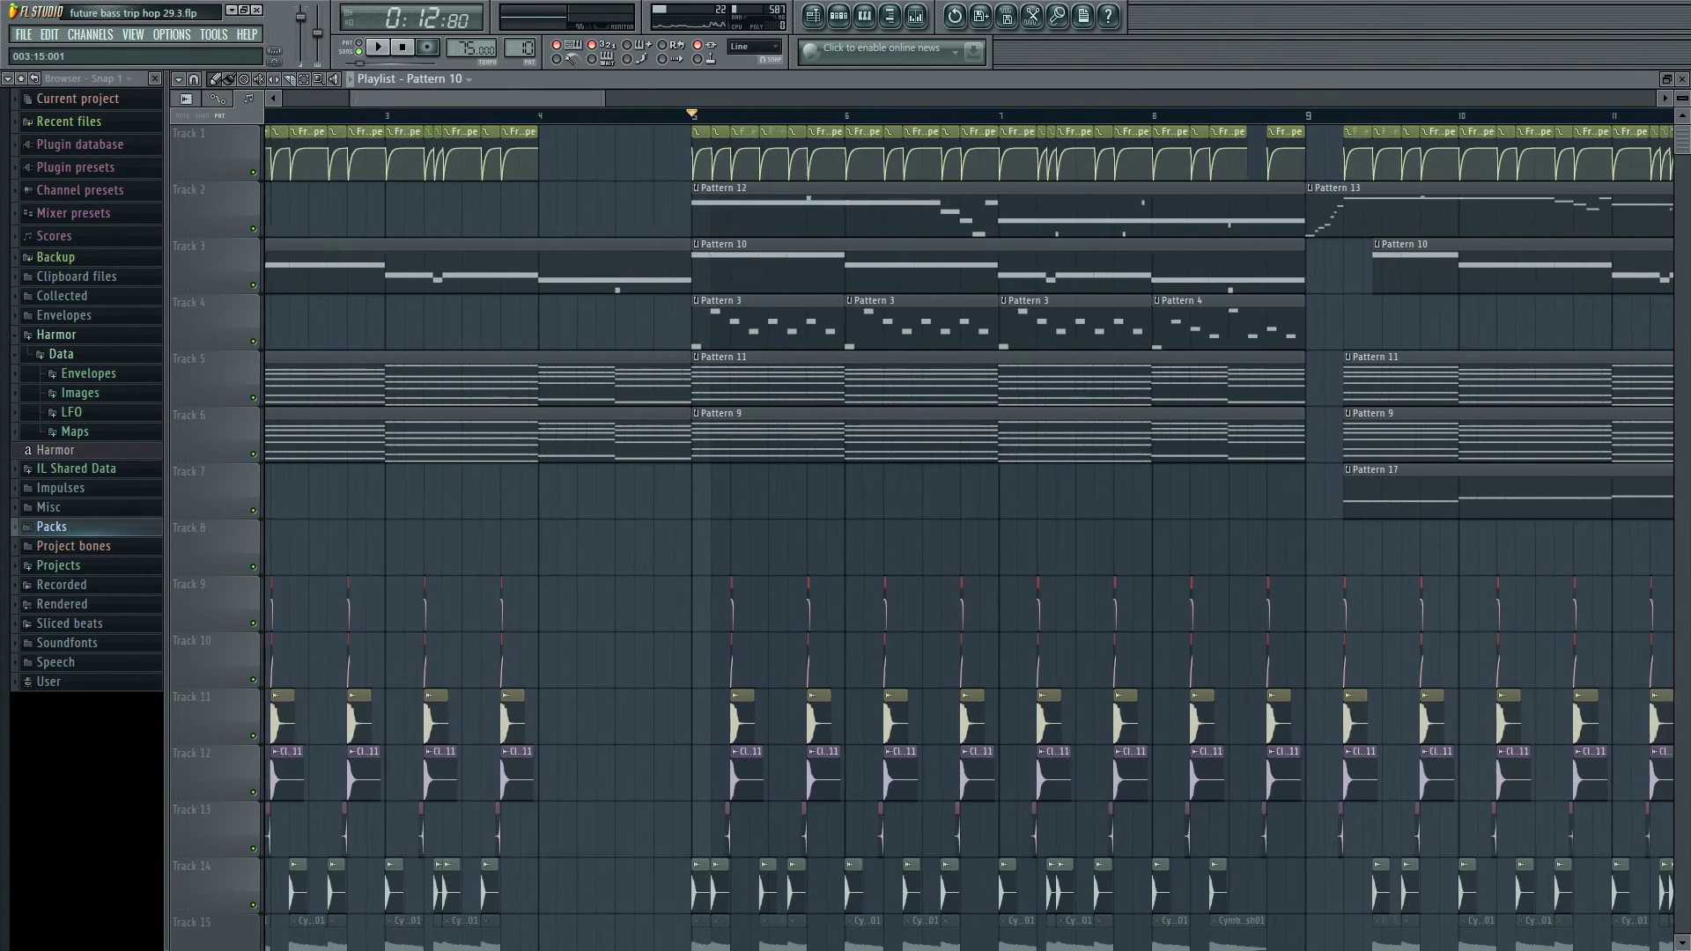
{"action": "scroll", "coordinate": [589, 406], "scroll_direction": "down", "scroll_amount": 5}
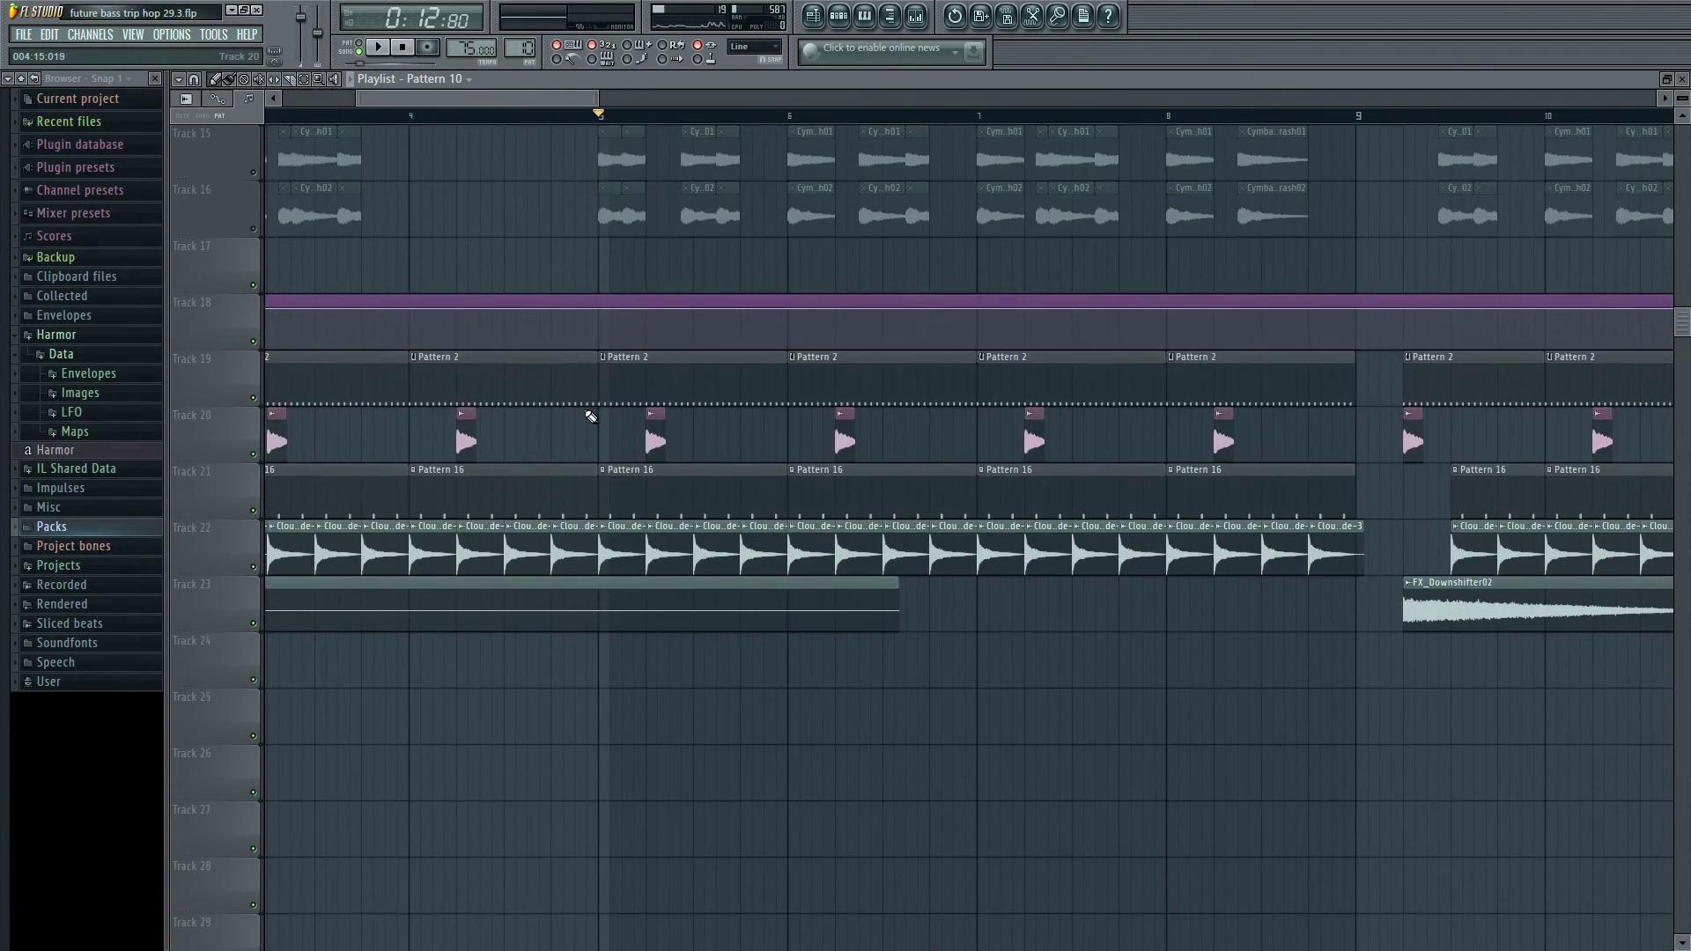
{"action": "scroll", "coordinate": [566, 404], "scroll_direction": "down", "scroll_amount": 2}
{"action": "scroll", "coordinate": [585, 422], "scroll_direction": "up", "scroll_amount": 5}
{"action": "scroll", "coordinate": [566, 408], "scroll_direction": "up", "scroll_amount": 3}
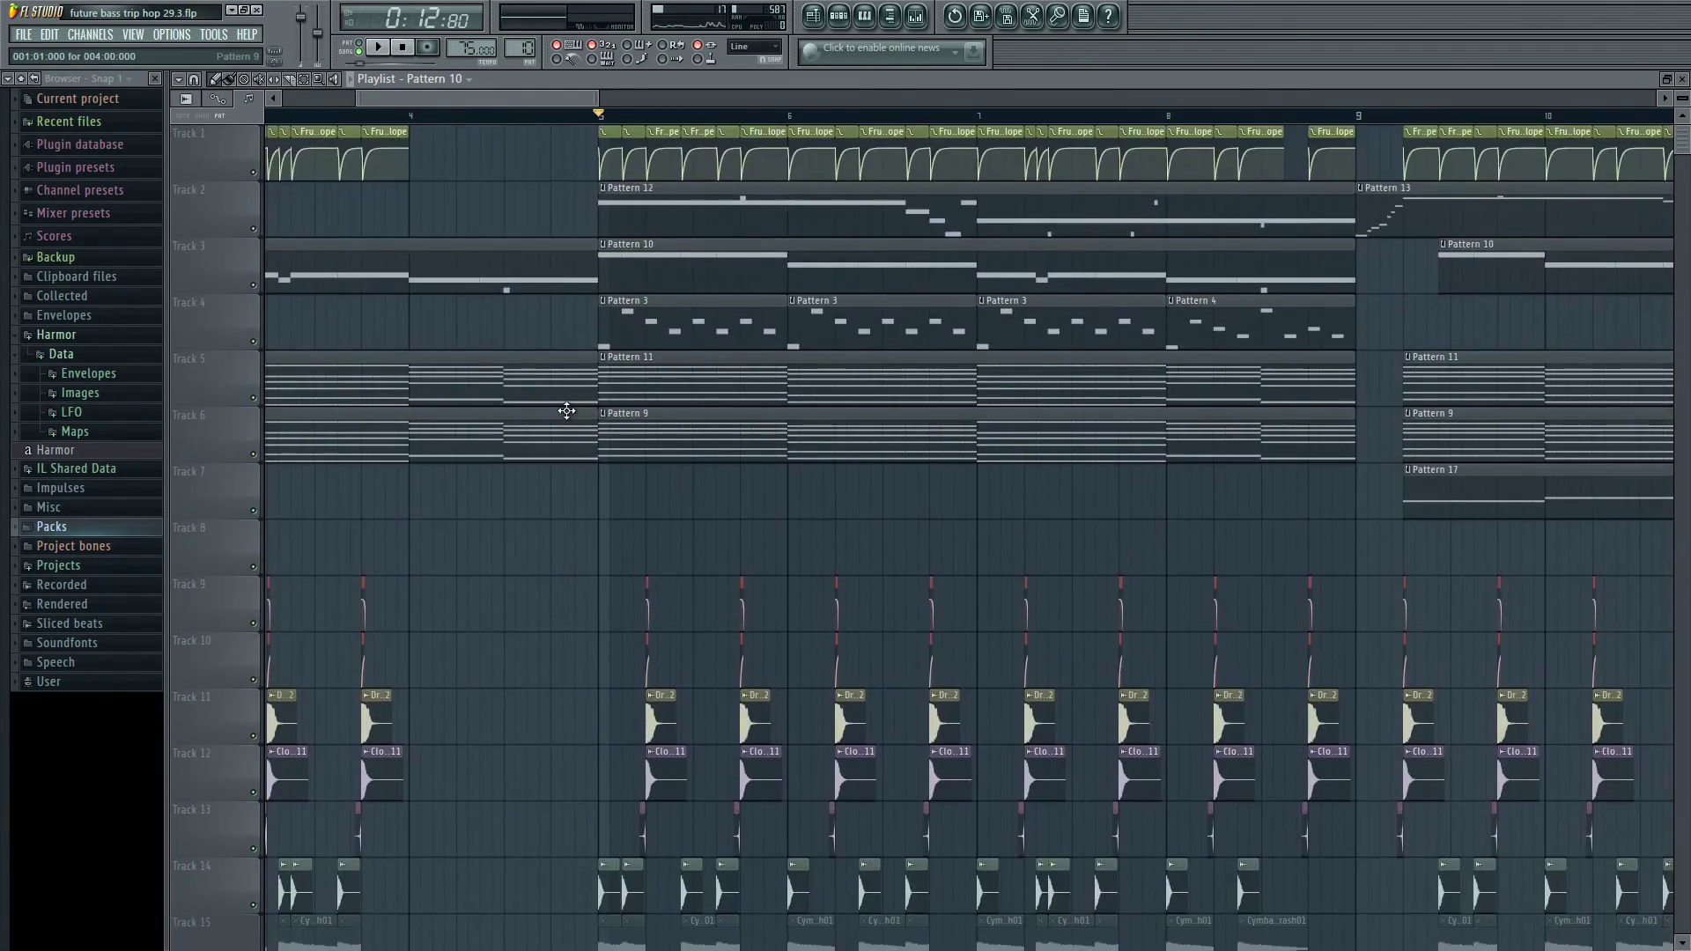
{"action": "scroll", "coordinate": [566, 408], "scroll_direction": "down", "scroll_amount": 2}
{"action": "scroll", "coordinate": [559, 352], "scroll_direction": "up", "scroll_amount": 2}
{"action": "scroll", "coordinate": [546, 106], "scroll_direction": "down", "scroll_amount": 3}
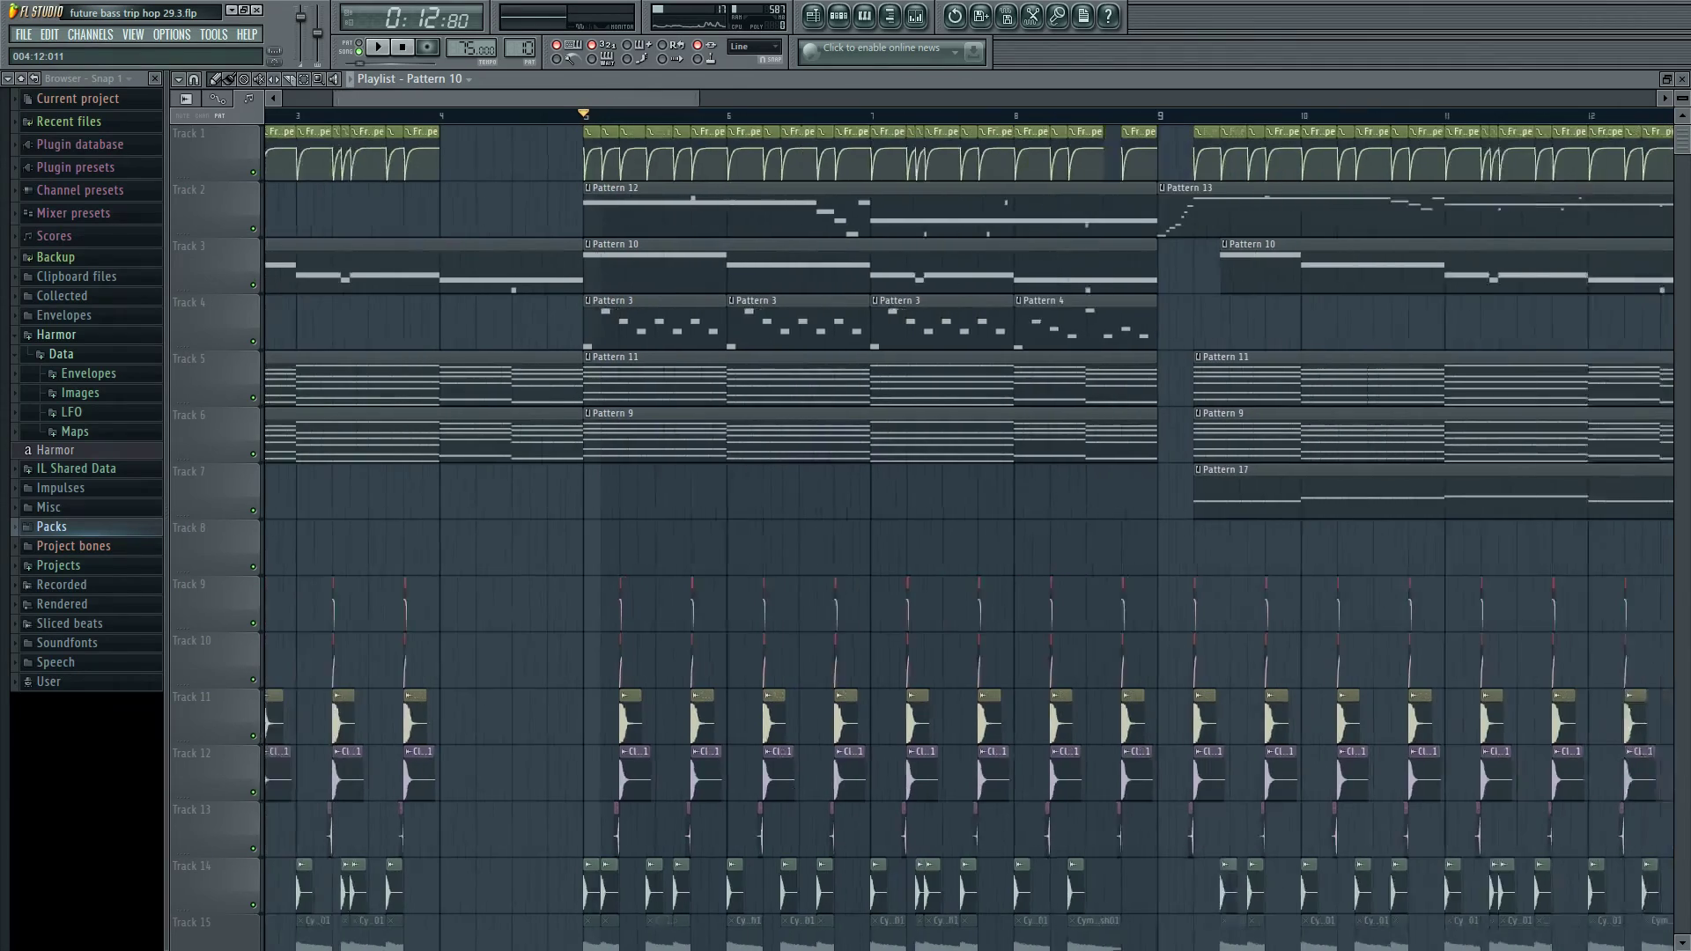
{"action": "scroll", "coordinate": [558, 321], "scroll_direction": "down", "scroll_amount": 3}
{"action": "scroll", "coordinate": [559, 321], "scroll_direction": "down", "scroll_amount": 12}
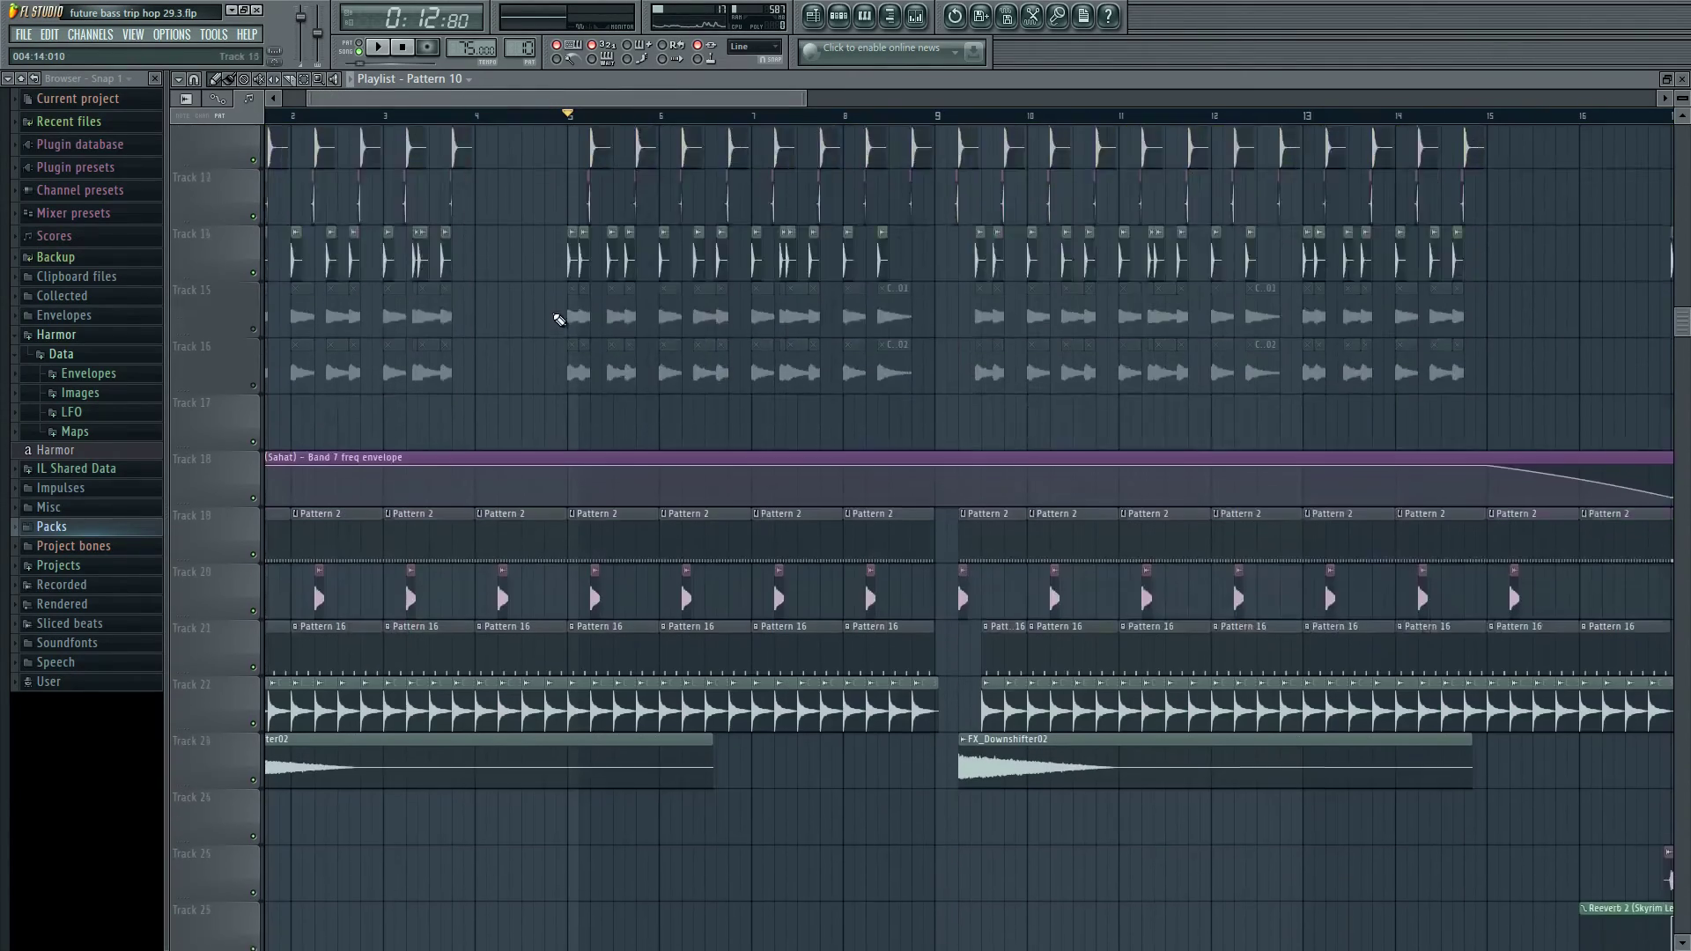
{"action": "scroll", "coordinate": [558, 315], "scroll_direction": "up", "scroll_amount": 14}
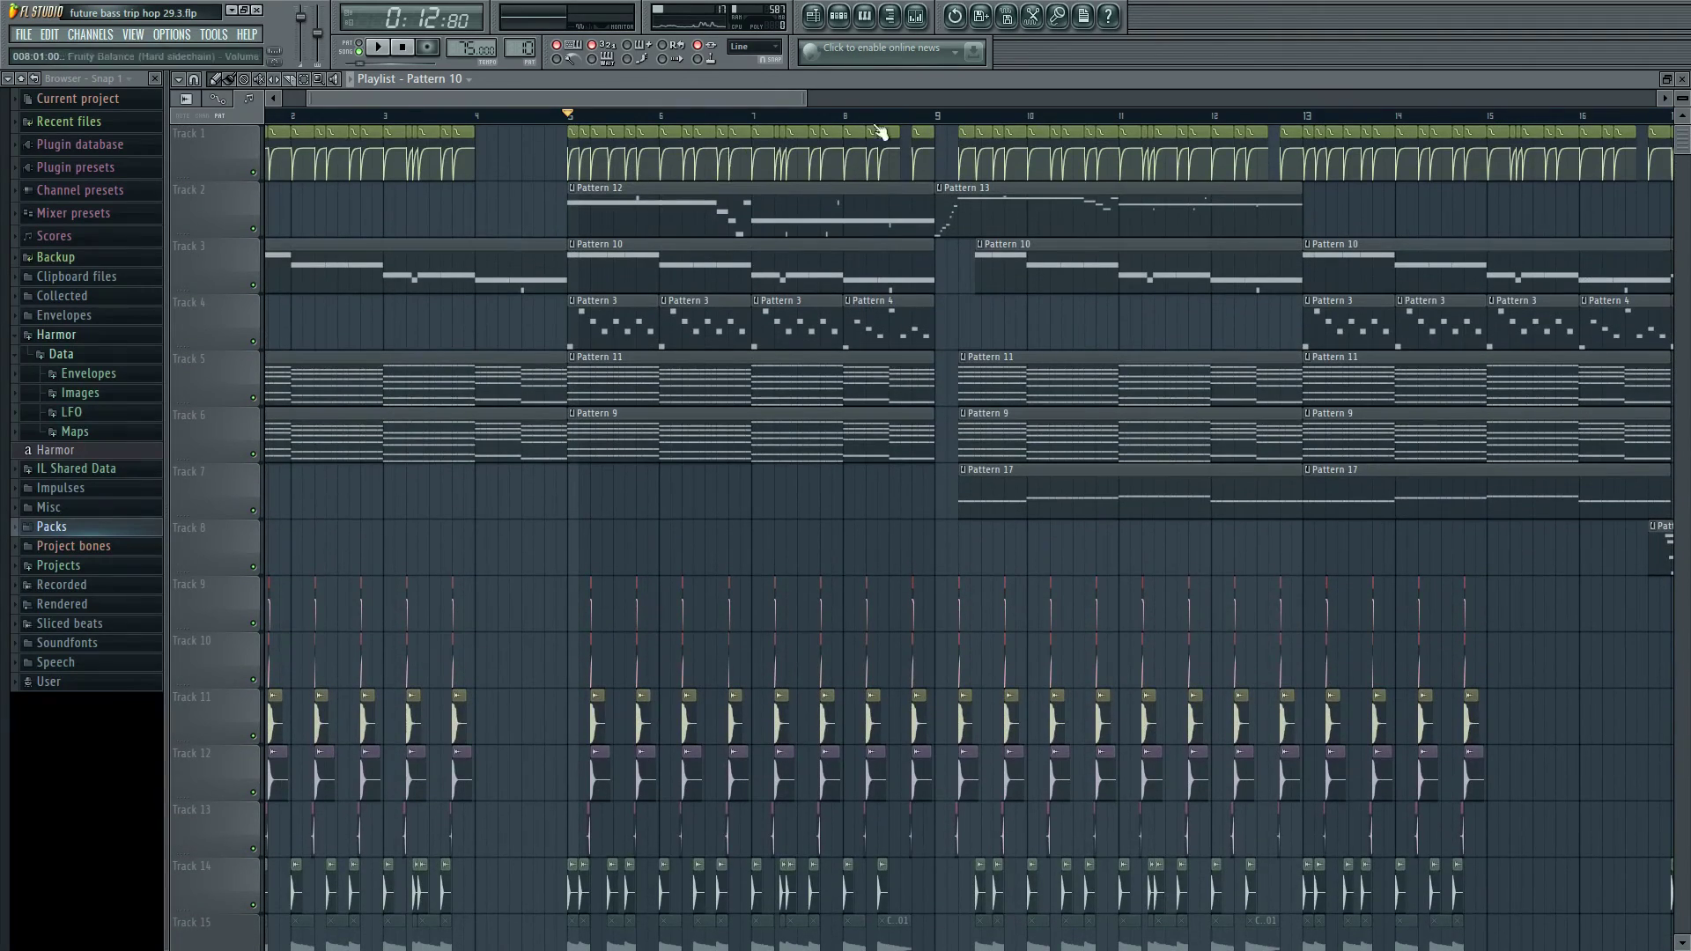
- Play the playlist from bar 9 to hear the transition where Pattern 13 starts on Track 2
{"action": "left_click_drag", "start_coordinate": [803, 97], "coordinate": [1009, 98]}
{"action": "scroll", "coordinate": [765, 338], "scroll_direction": "down", "scroll_amount": 3}
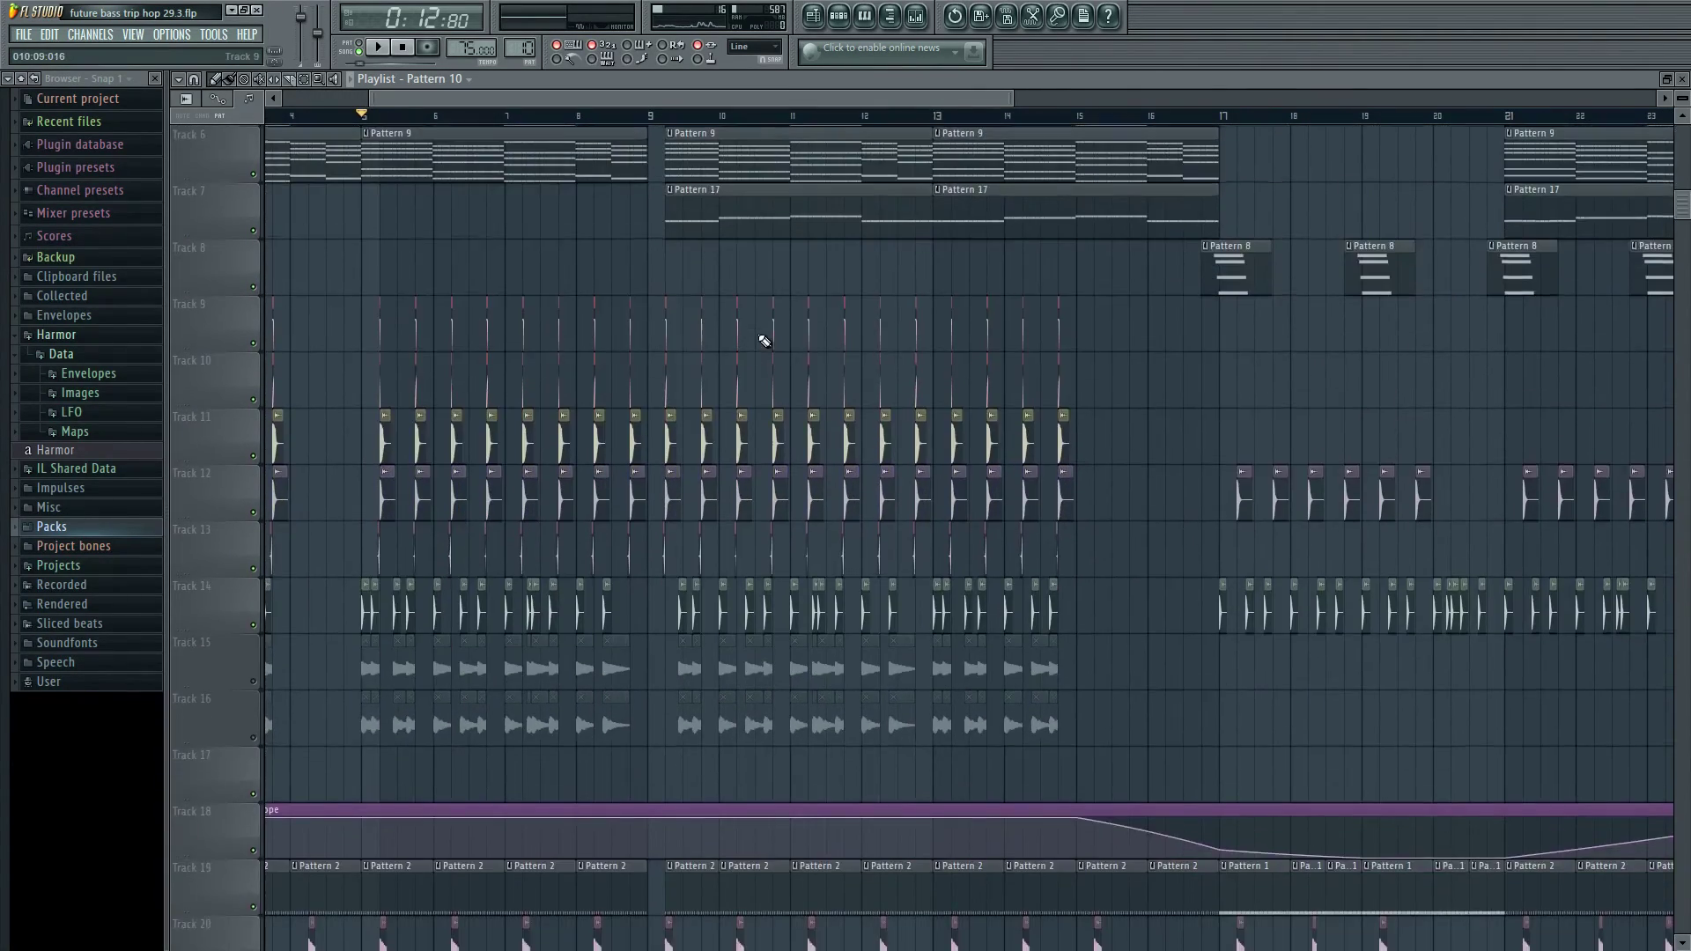
{"action": "scroll", "coordinate": [757, 334], "scroll_direction": "up", "scroll_amount": 3}
{"action": "left_click", "coordinate": [649, 115]}
{"action": "scroll", "coordinate": [652, 118], "scroll_direction": "up", "scroll_amount": 2}
{"action": "key", "text": "space"}
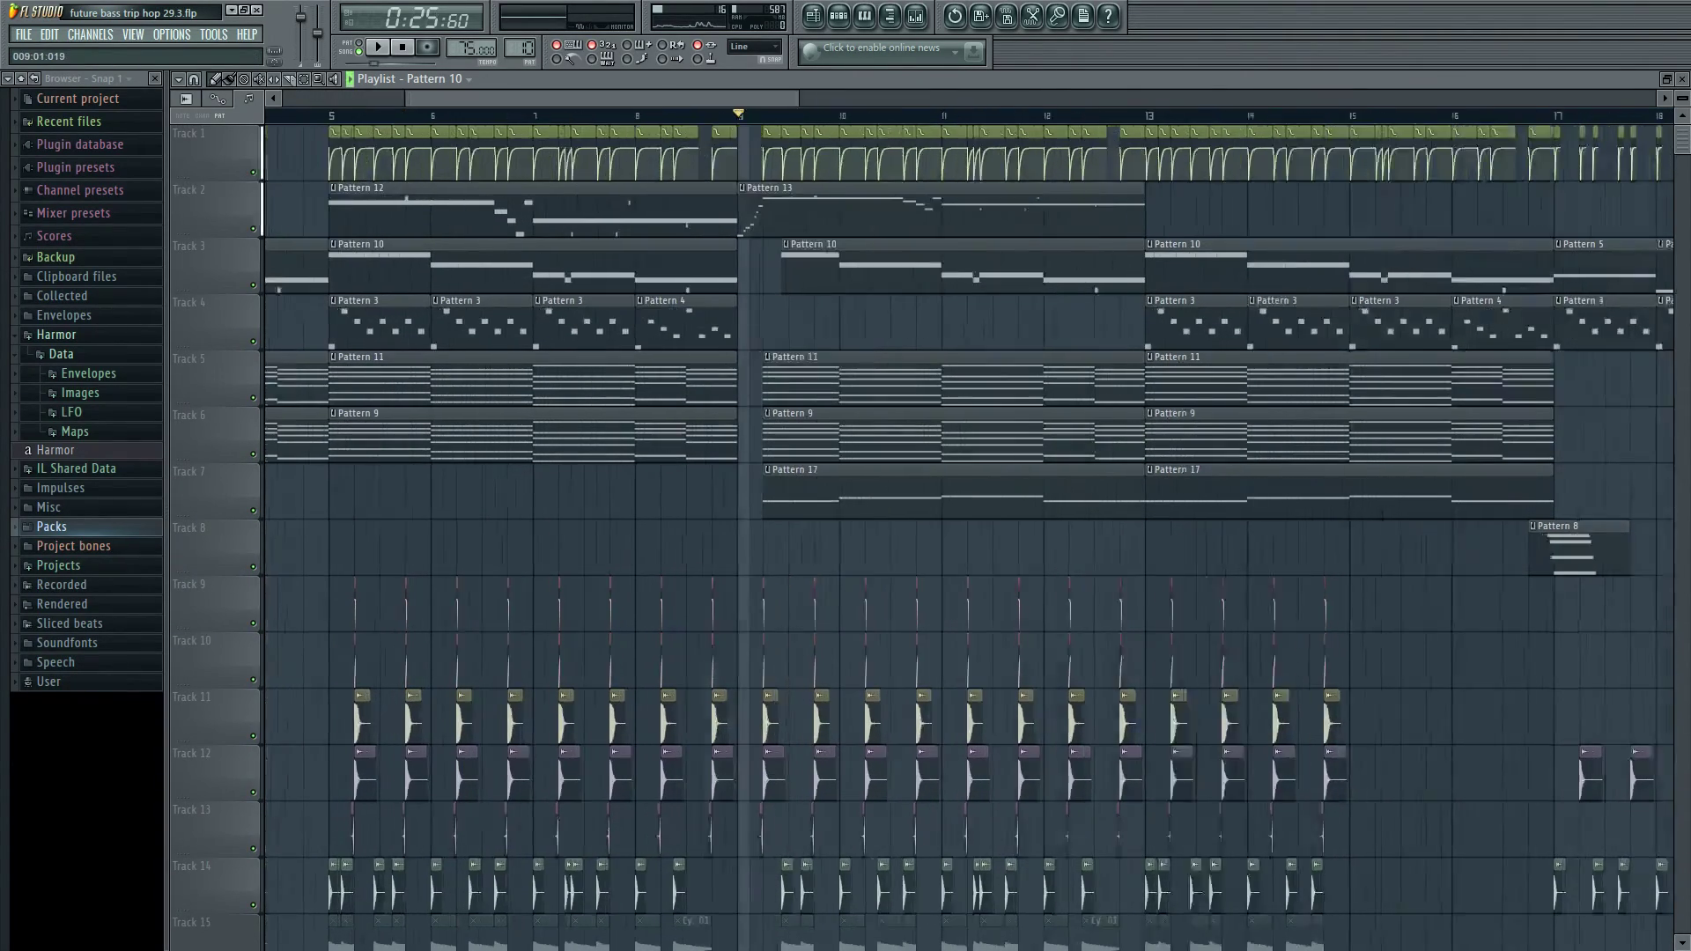
{"action": "scroll", "coordinate": [687, 340], "scroll_direction": "down", "scroll_amount": 3}
{"action": "scroll", "coordinate": [661, 376], "scroll_direction": "up", "scroll_amount": 3}
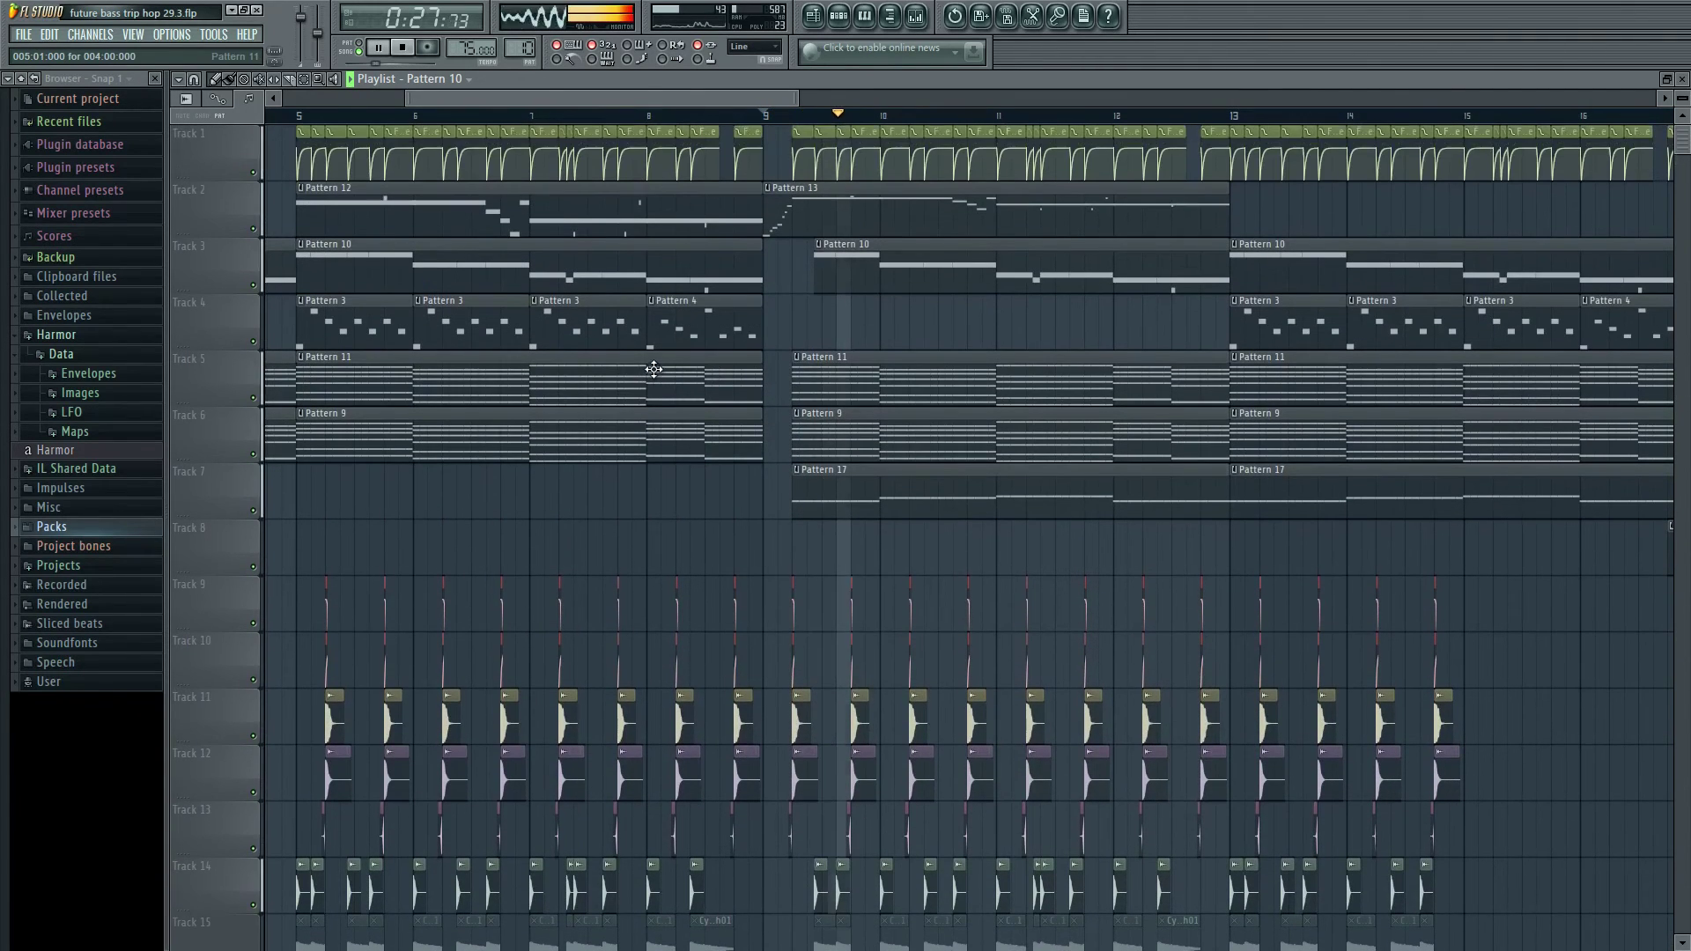
{"action": "key", "text": "space"}
- Examine Pattern 13's Harolds lead notes in the piano roll, play its rising run, and return to bar 9 in the playlist
{"action": "double_click", "coordinate": [801, 219]}
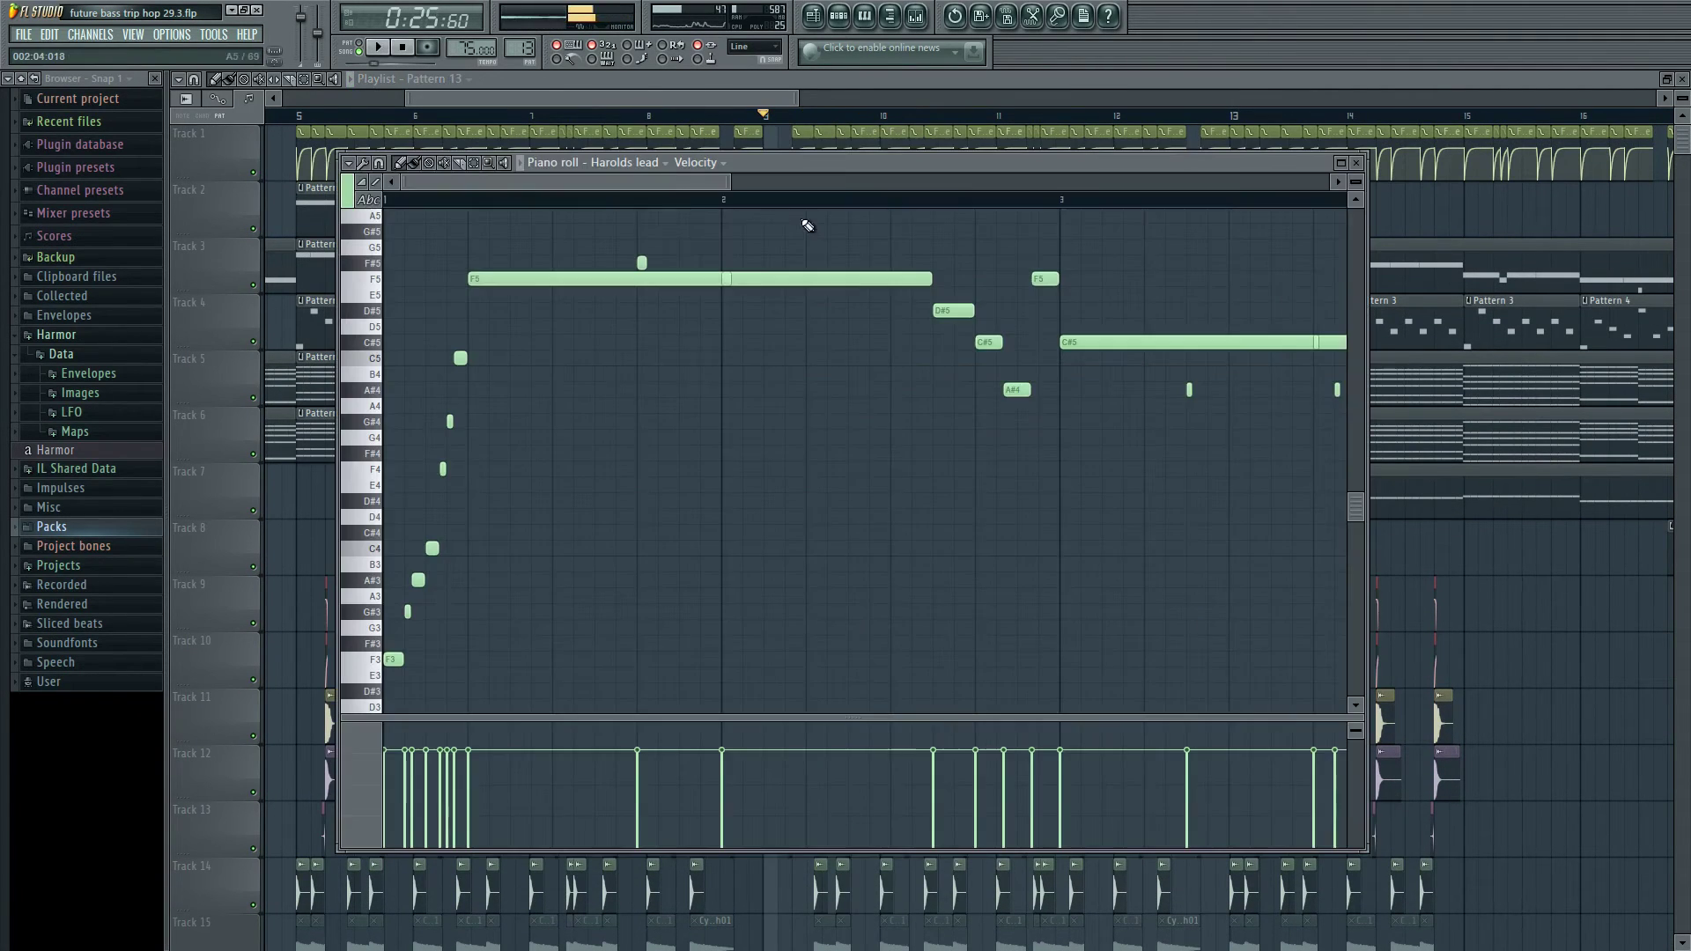
{"action": "scroll", "coordinate": [643, 181], "scroll_direction": "down", "scroll_amount": 2}
{"action": "right_click", "coordinate": [641, 167]}
{"action": "left_click", "coordinate": [642, 181]}
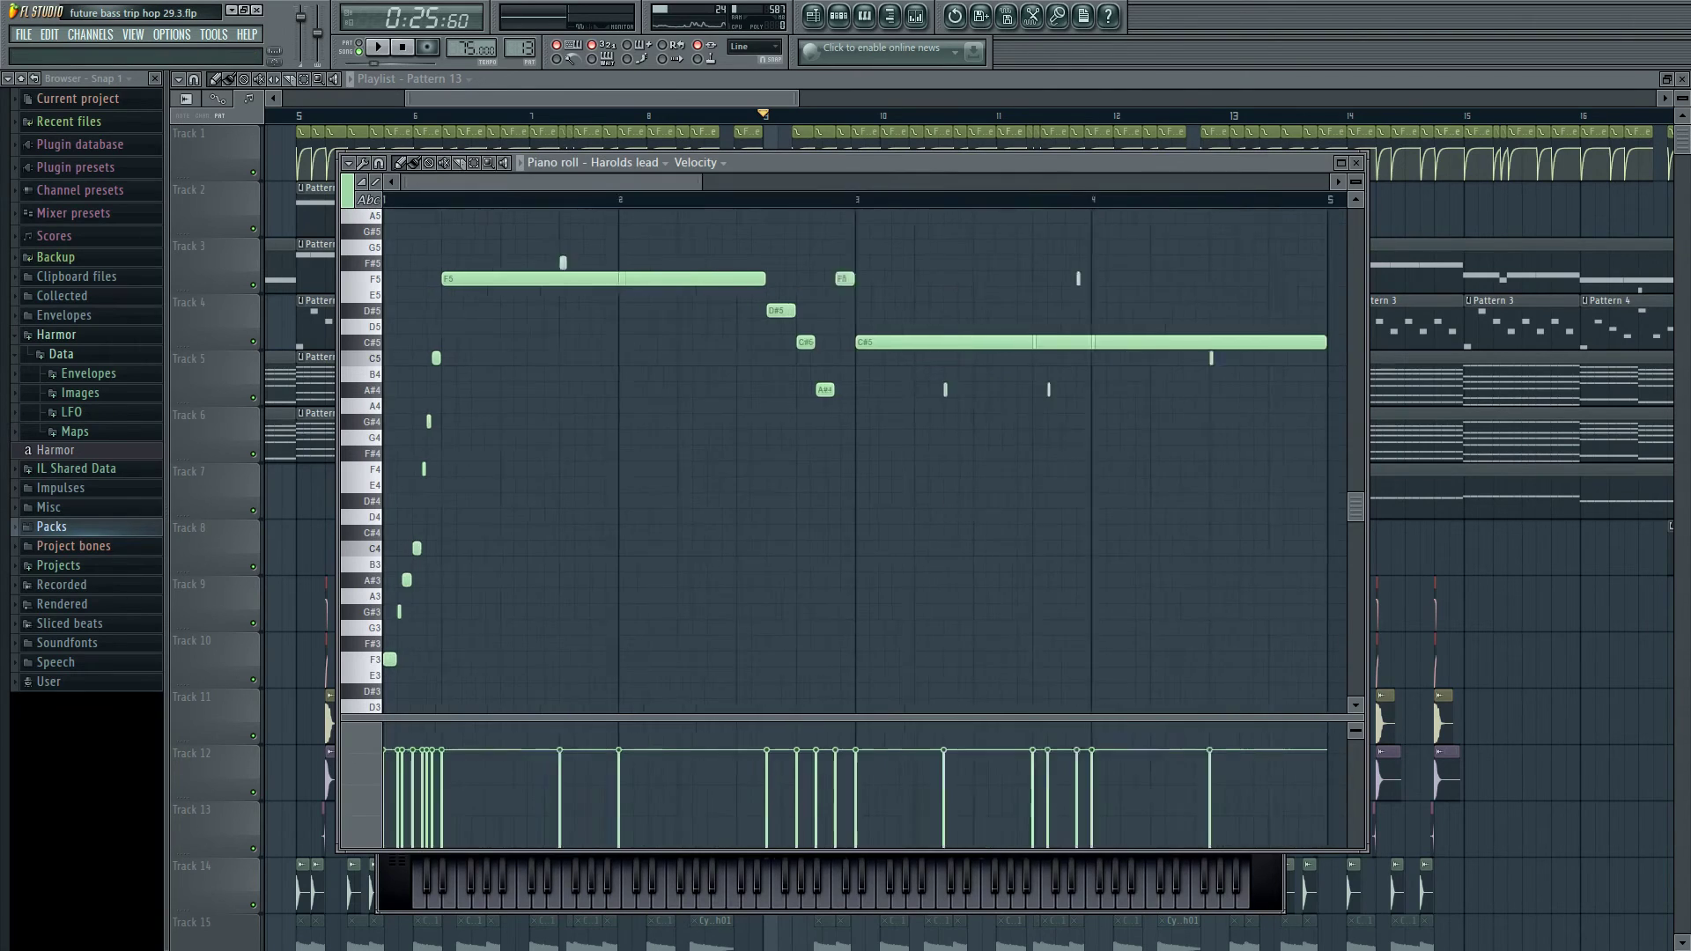
{"action": "scroll", "coordinate": [537, 176], "scroll_direction": "up", "scroll_amount": 3}
{"action": "key", "text": "space"}
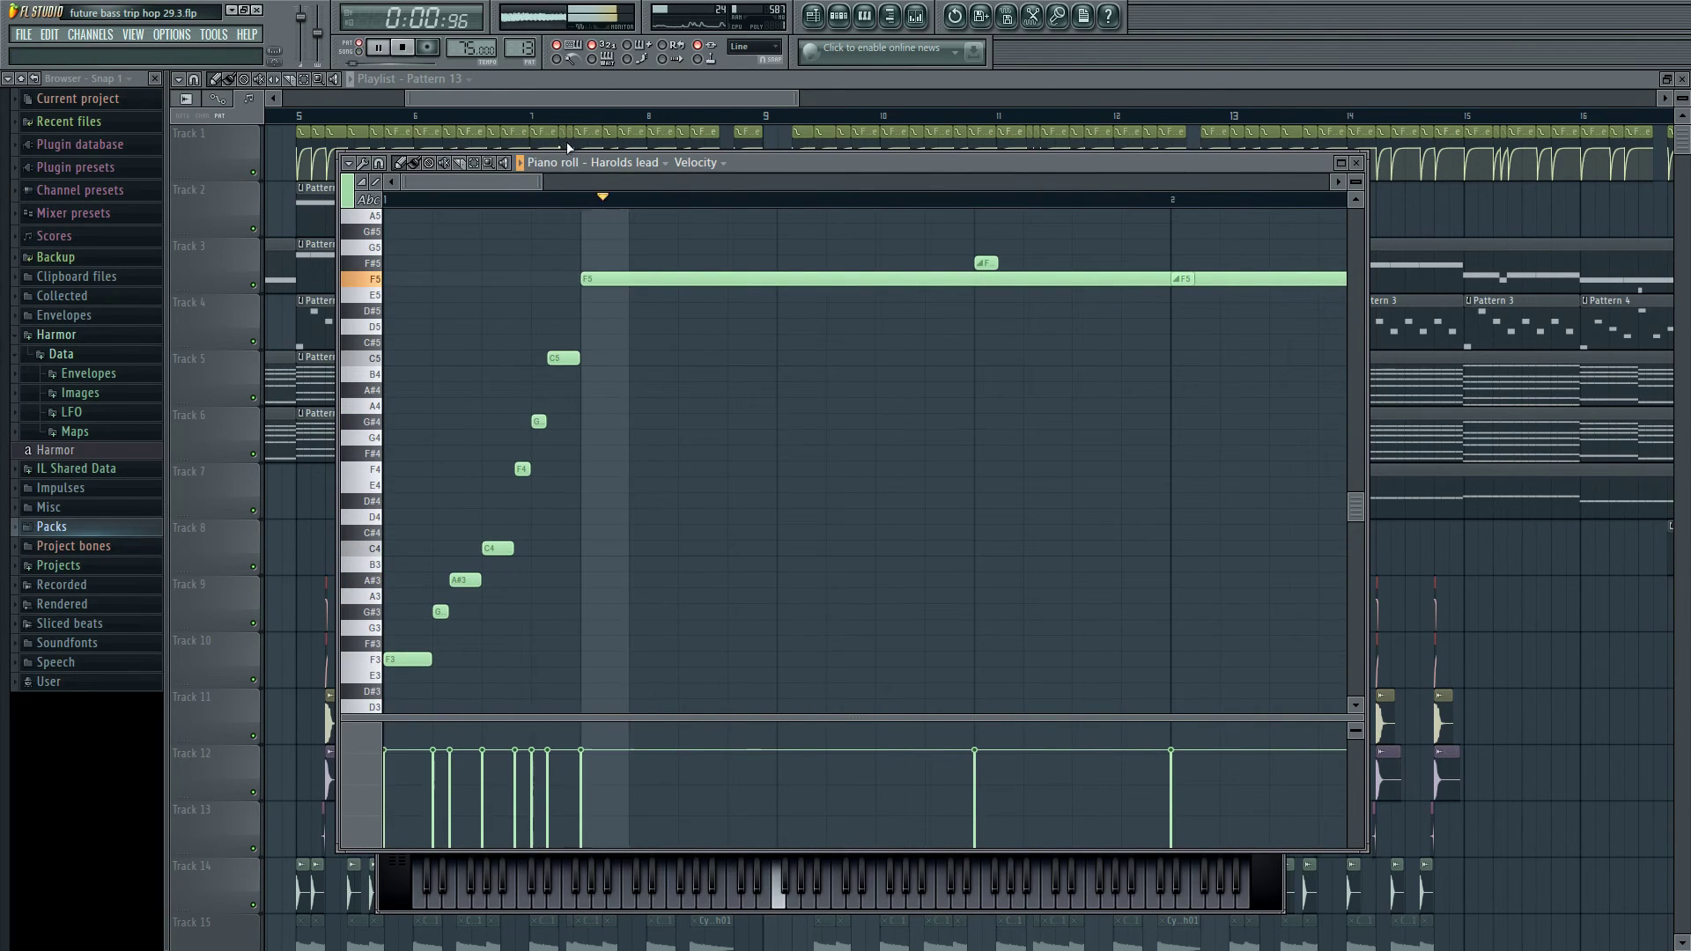
{"action": "left_click", "coordinate": [599, 96]}
{"action": "key", "text": "space"}
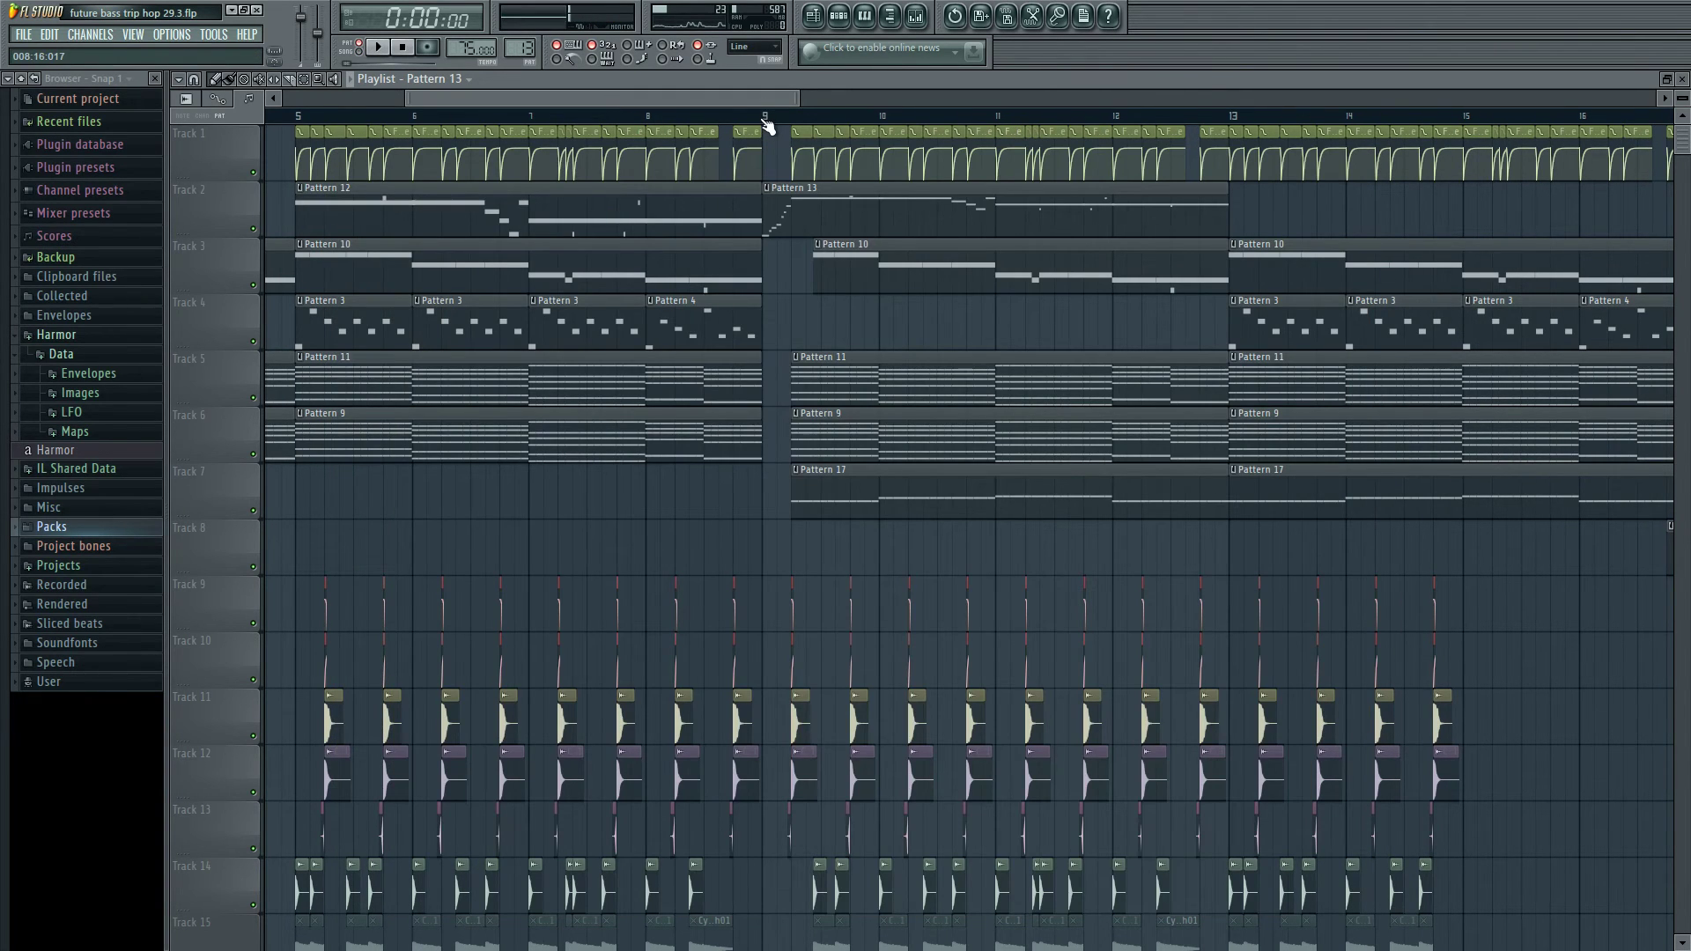
{"action": "left_click", "coordinate": [765, 117]}
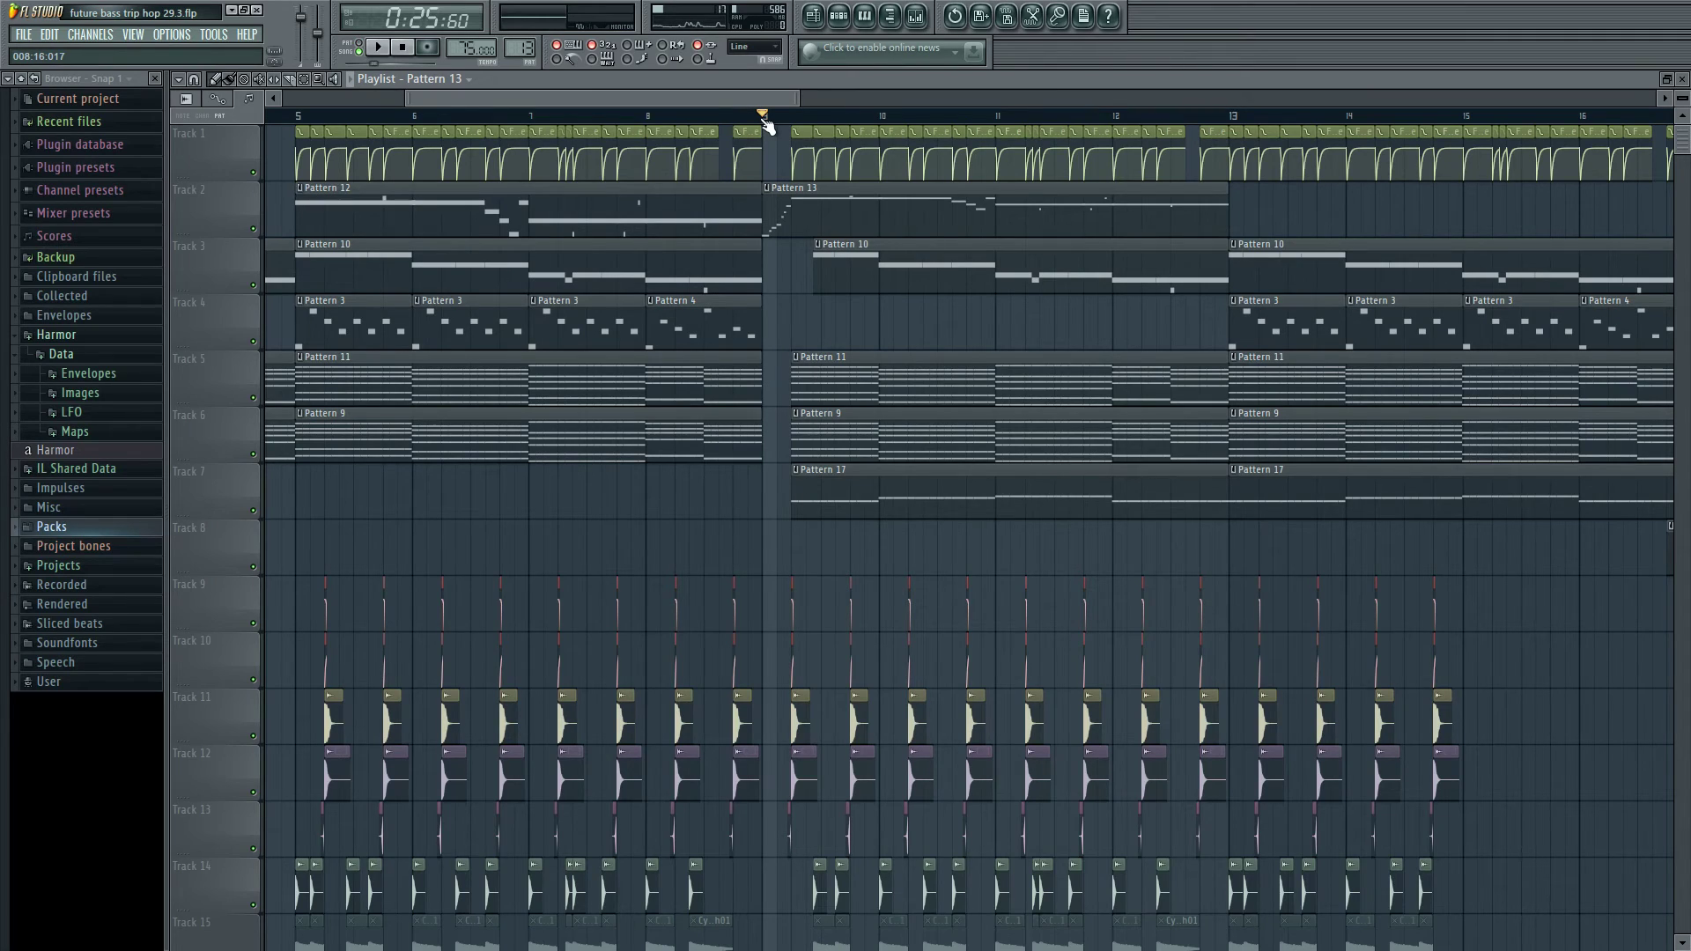
- Survey the whole arrangement across all sections, from the leads and chords down to the drum and FX tracks
{"action": "scroll", "coordinate": [687, 255], "scroll_direction": "down", "scroll_amount": 5}
{"action": "scroll", "coordinate": [476, 366], "scroll_direction": "down", "scroll_amount": 7}
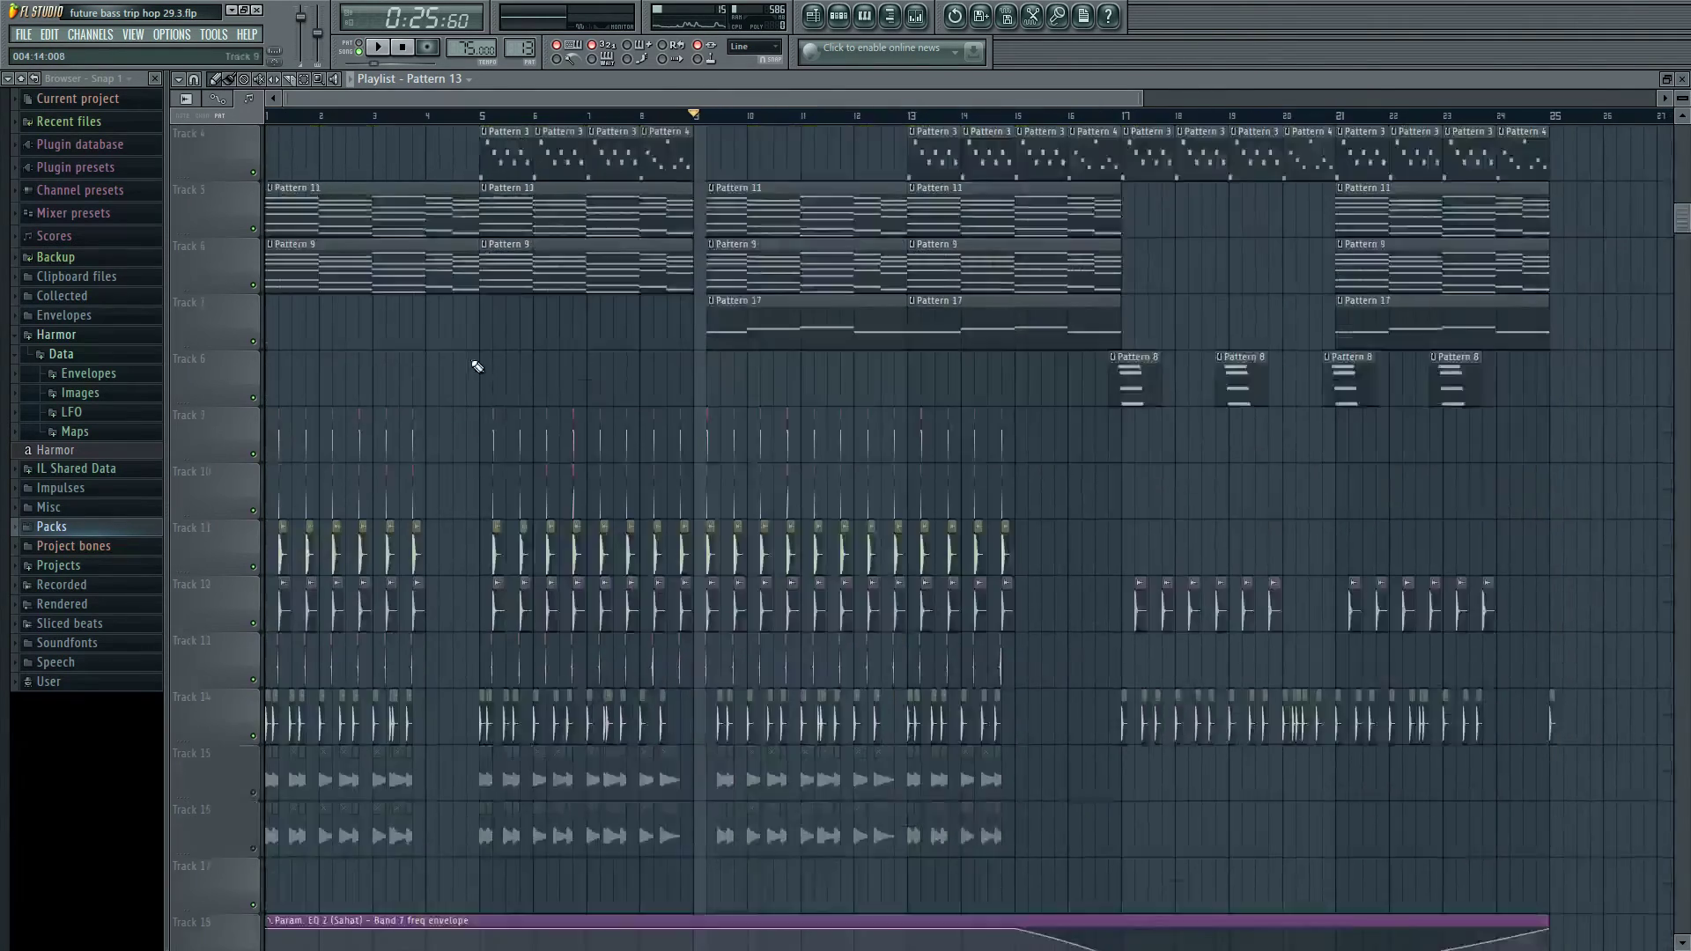
{"action": "scroll", "coordinate": [560, 454], "scroll_direction": "up", "scroll_amount": 4}
{"action": "scroll", "coordinate": [565, 456], "scroll_direction": "up", "scroll_amount": 4}
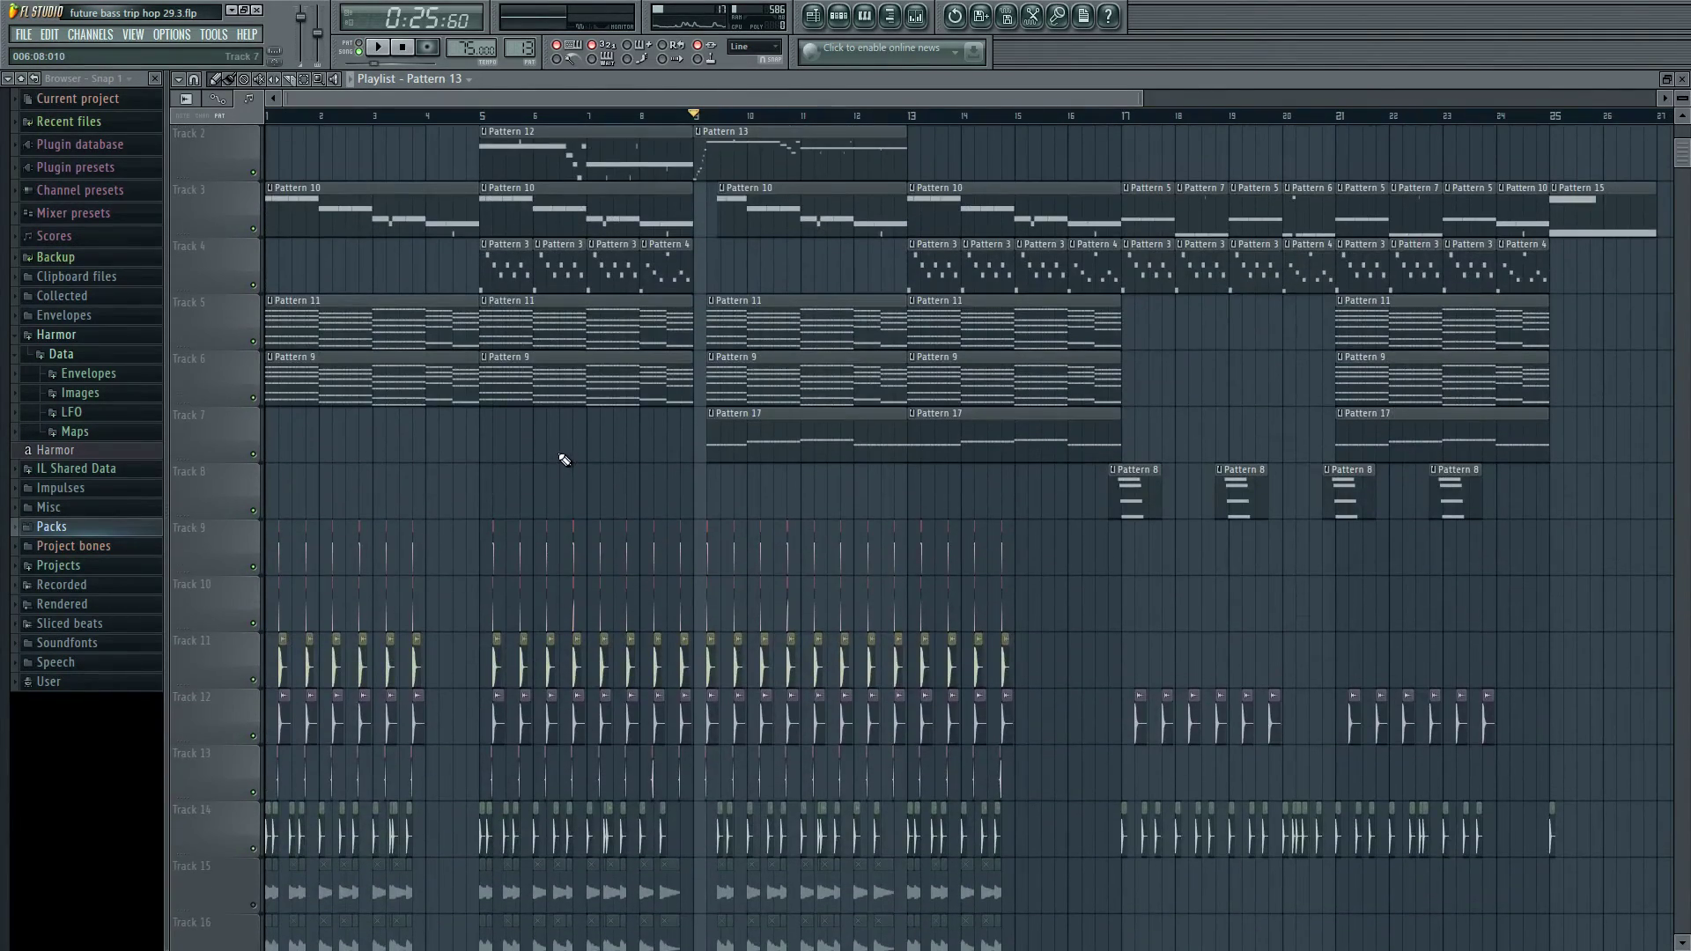
{"action": "scroll", "coordinate": [560, 459], "scroll_direction": "up", "scroll_amount": 1}
{"action": "scroll", "coordinate": [559, 467], "scroll_direction": "down", "scroll_amount": 8}
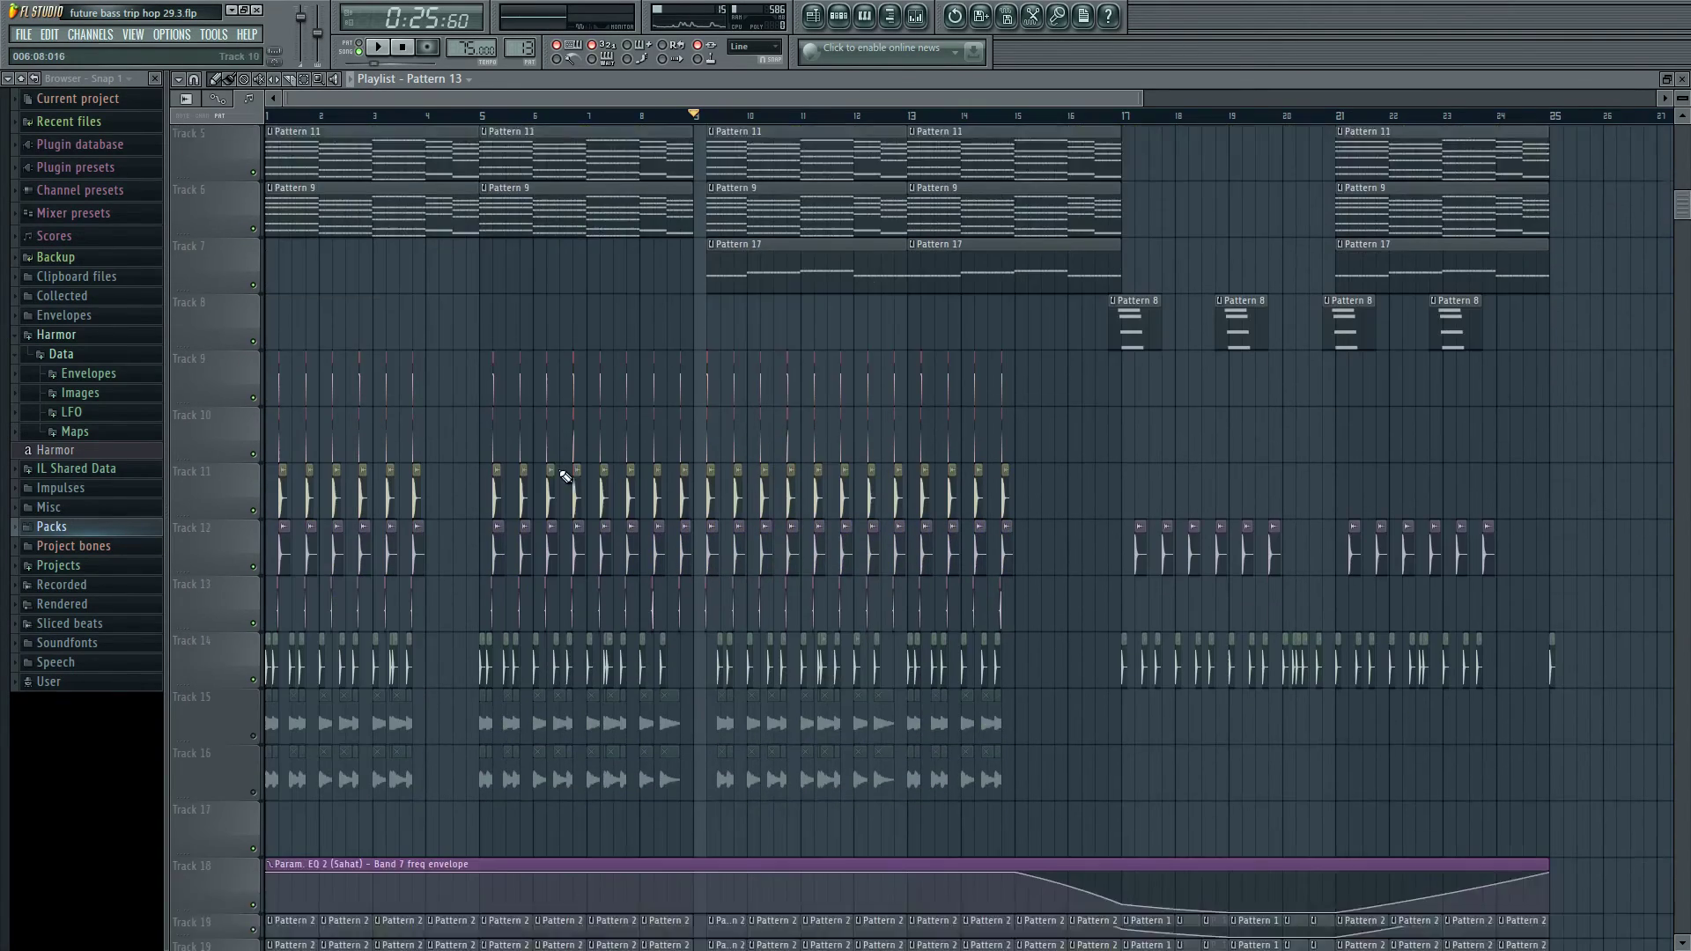
{"action": "scroll", "coordinate": [554, 464], "scroll_direction": "down", "scroll_amount": 1}
{"action": "scroll", "coordinate": [554, 476], "scroll_direction": "up", "scroll_amount": 5}
{"action": "scroll", "coordinate": [542, 472], "scroll_direction": "down", "scroll_amount": 8}
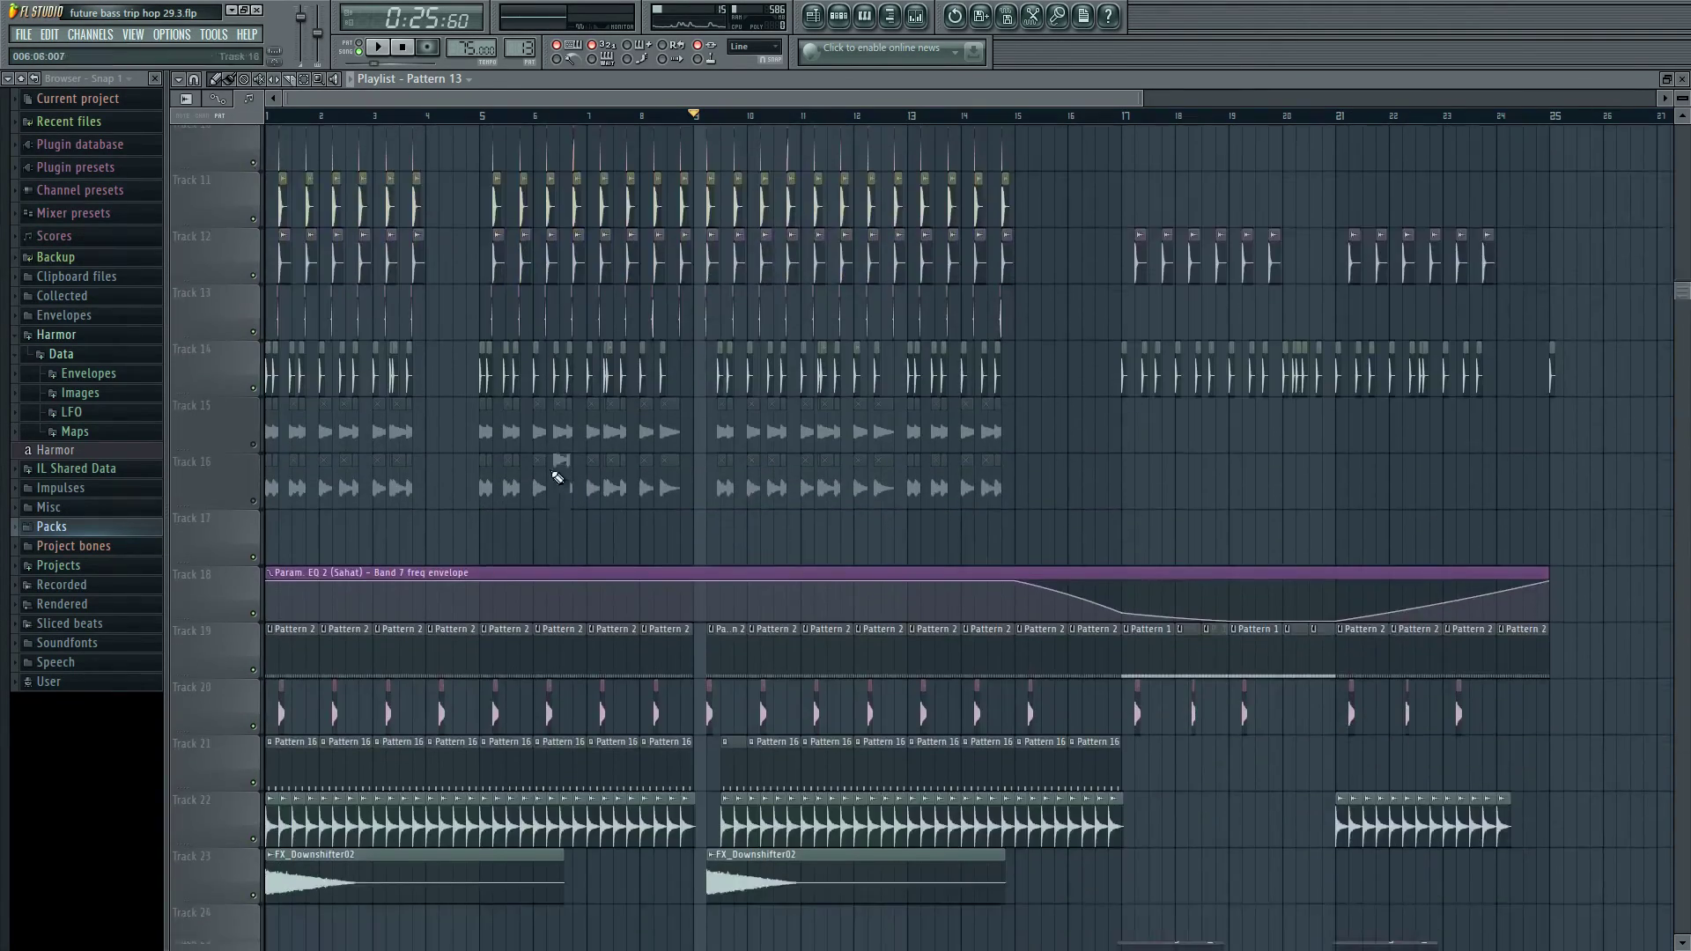
{"action": "scroll", "coordinate": [553, 472], "scroll_direction": "up", "scroll_amount": 14}
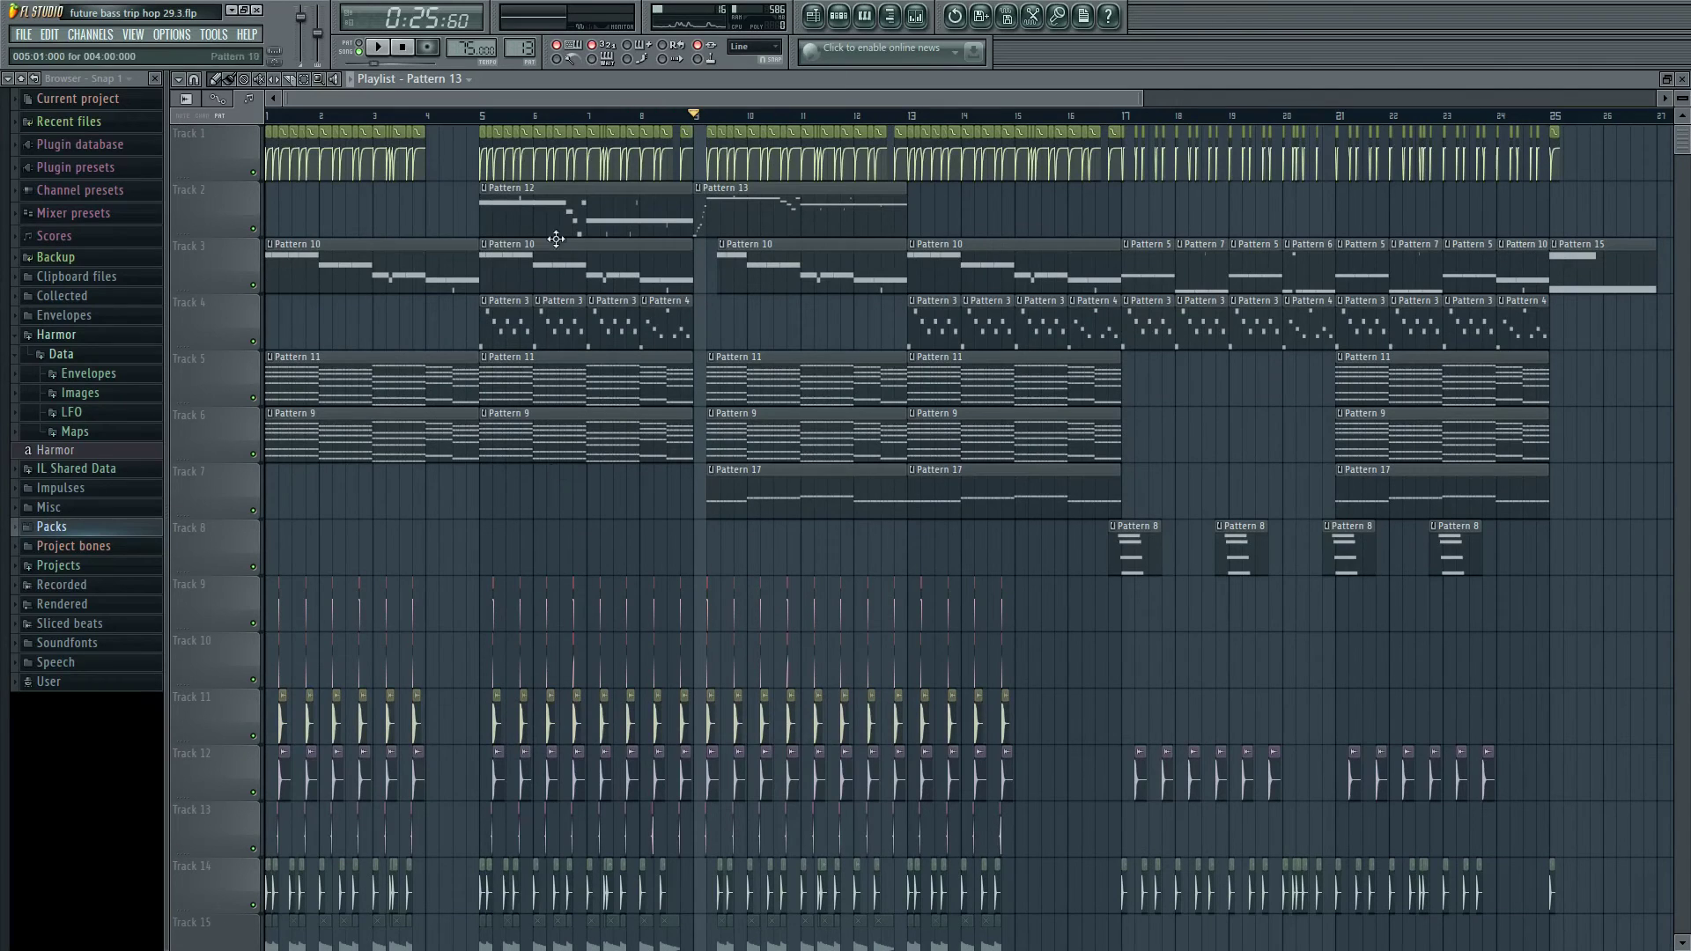
- Examine Pattern 17's Massive #2 notes on Track 7 in the piano roll and play the pattern on its own
{"action": "scroll", "coordinate": [639, 318], "scroll_direction": "up", "scroll_amount": 4, "text": "ctrl"}
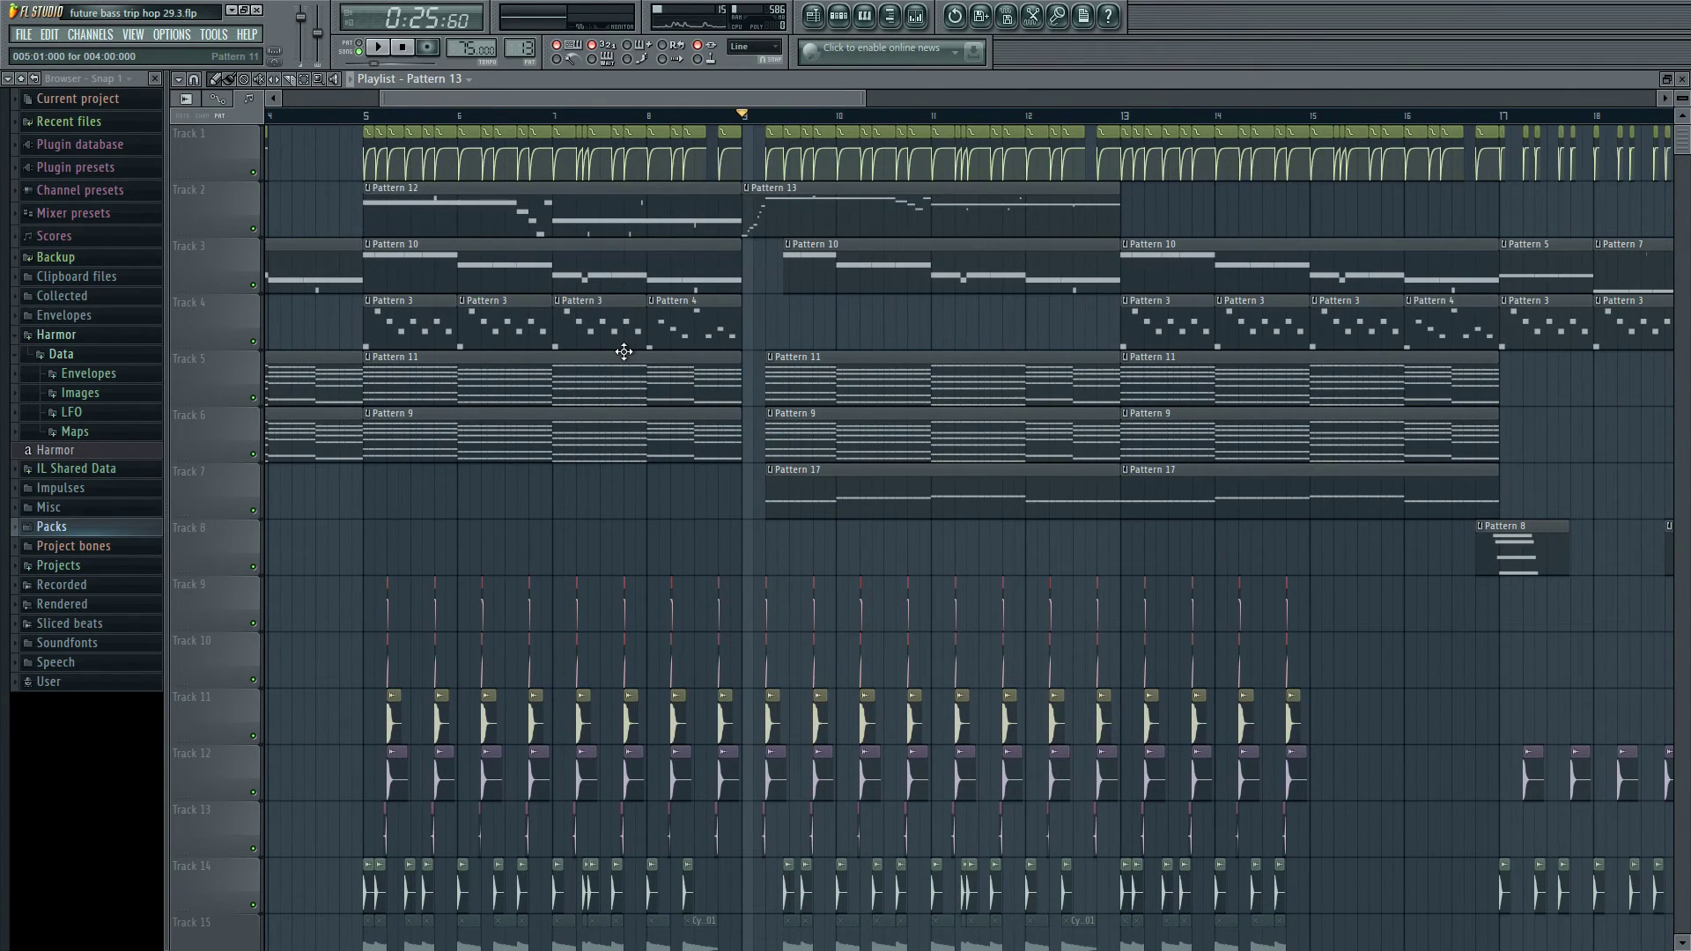
{"action": "scroll", "coordinate": [673, 106], "scroll_direction": "up", "scroll_amount": 4, "text": "ctrl"}
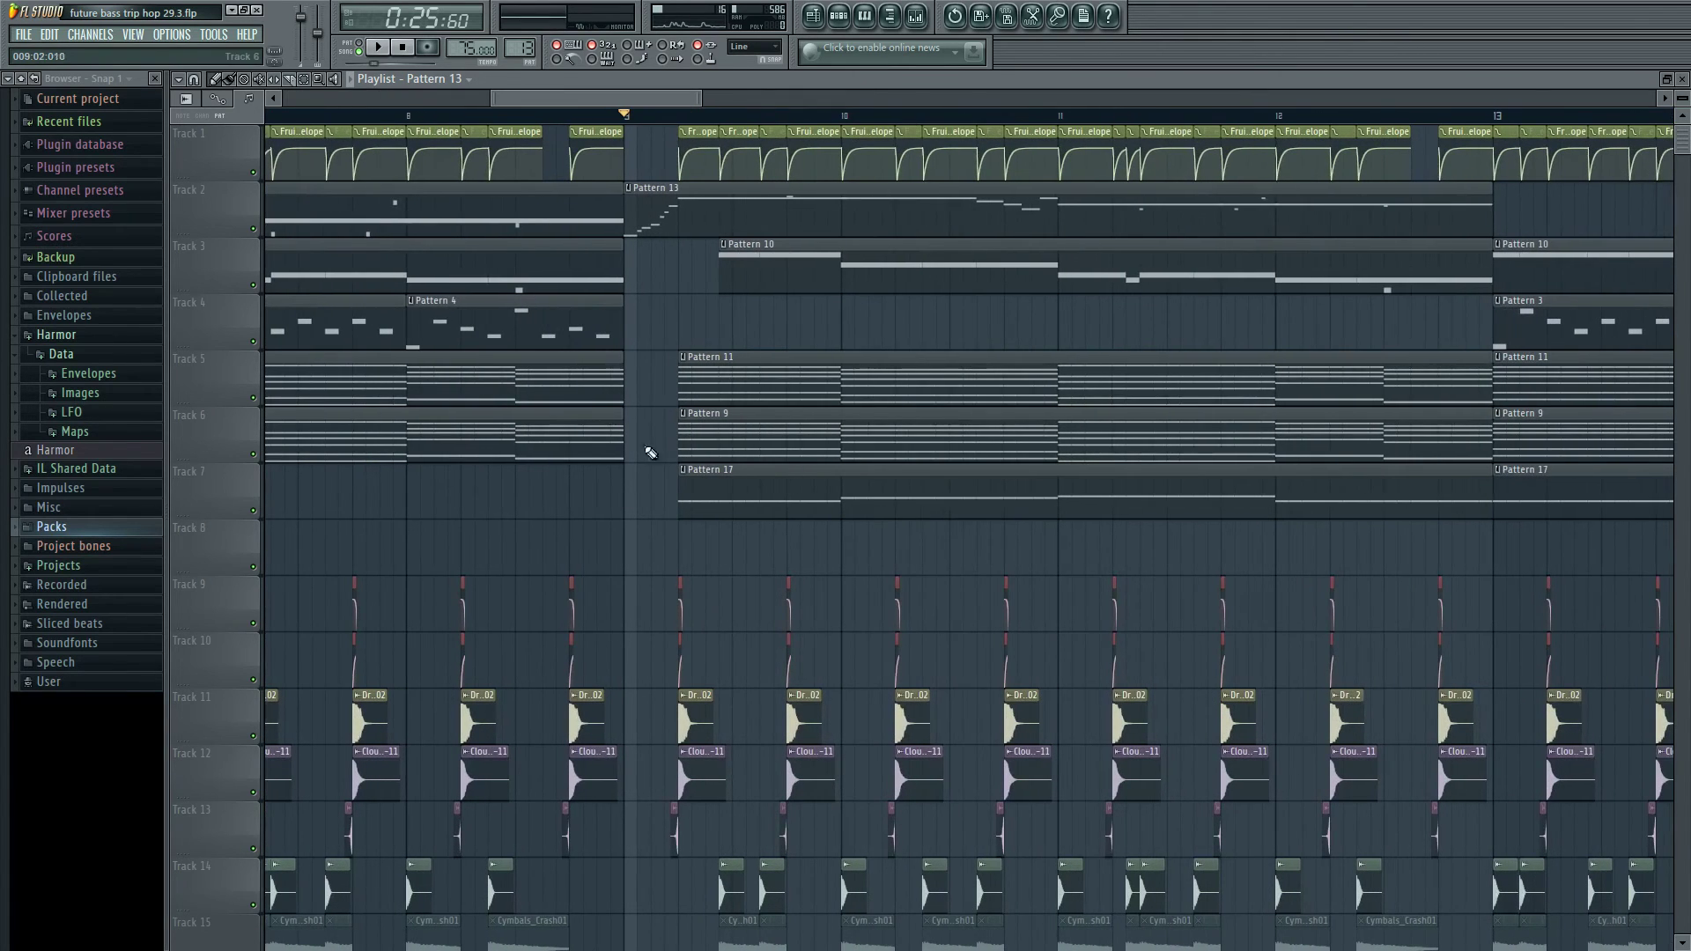
{"action": "double_click", "coordinate": [758, 211]}
{"action": "left_click", "coordinate": [621, 99]}
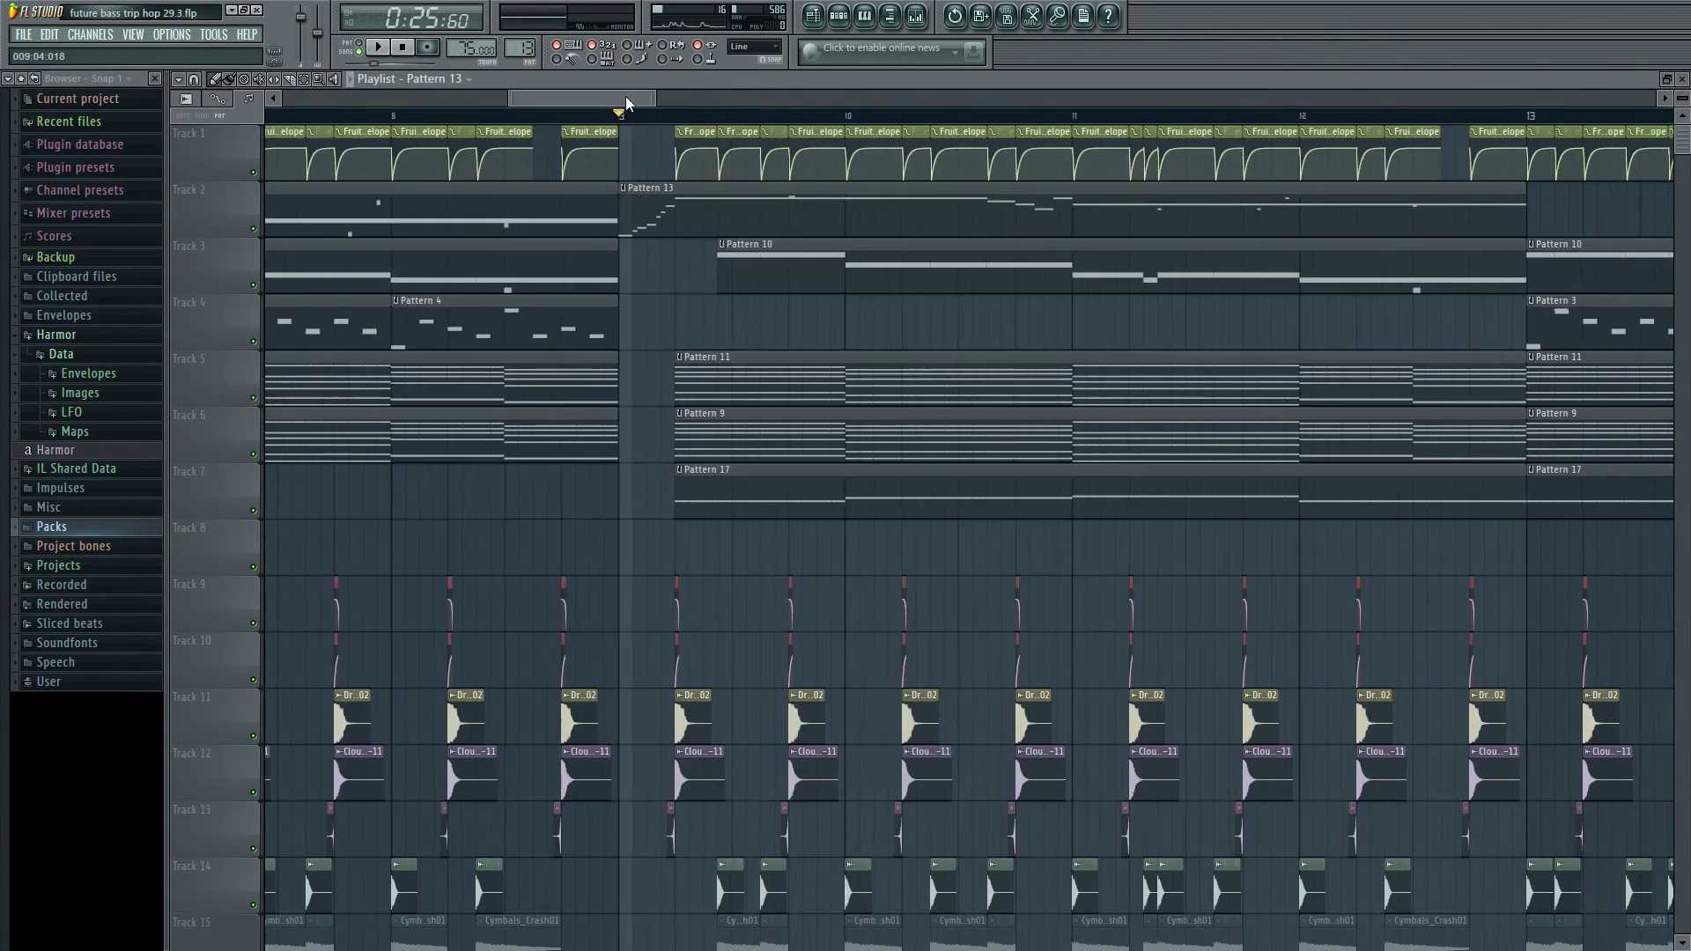
{"action": "scroll", "coordinate": [669, 445], "scroll_direction": "up", "scroll_amount": 2, "text": "ctrl"}
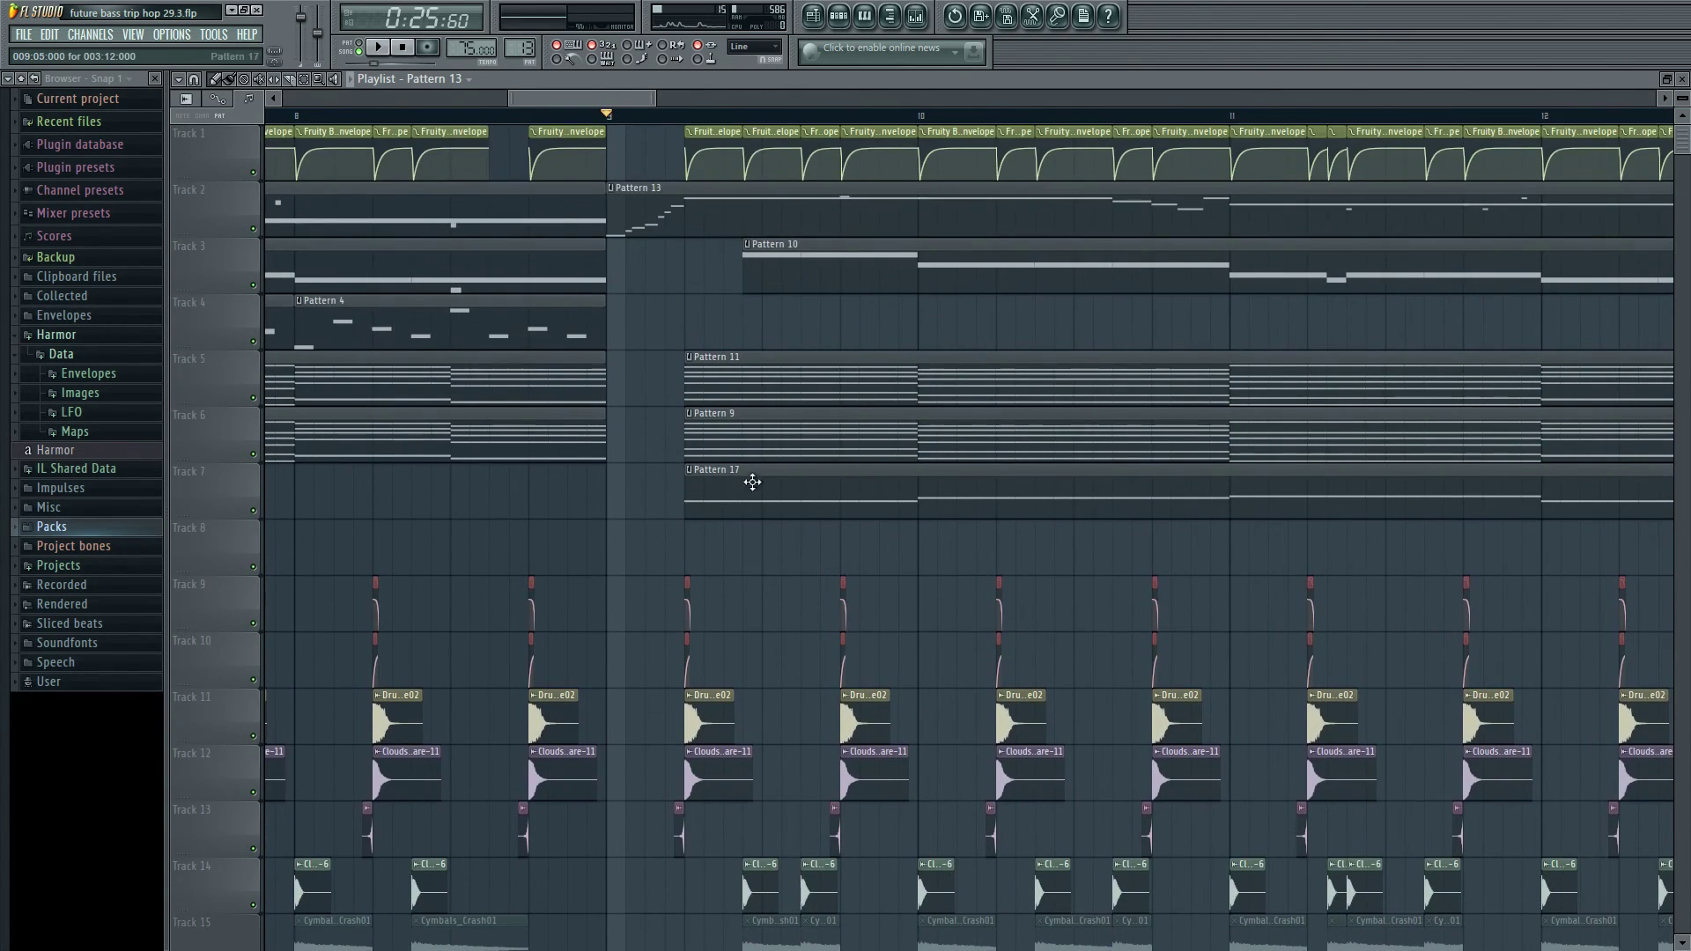
{"action": "double_click", "coordinate": [735, 494]}
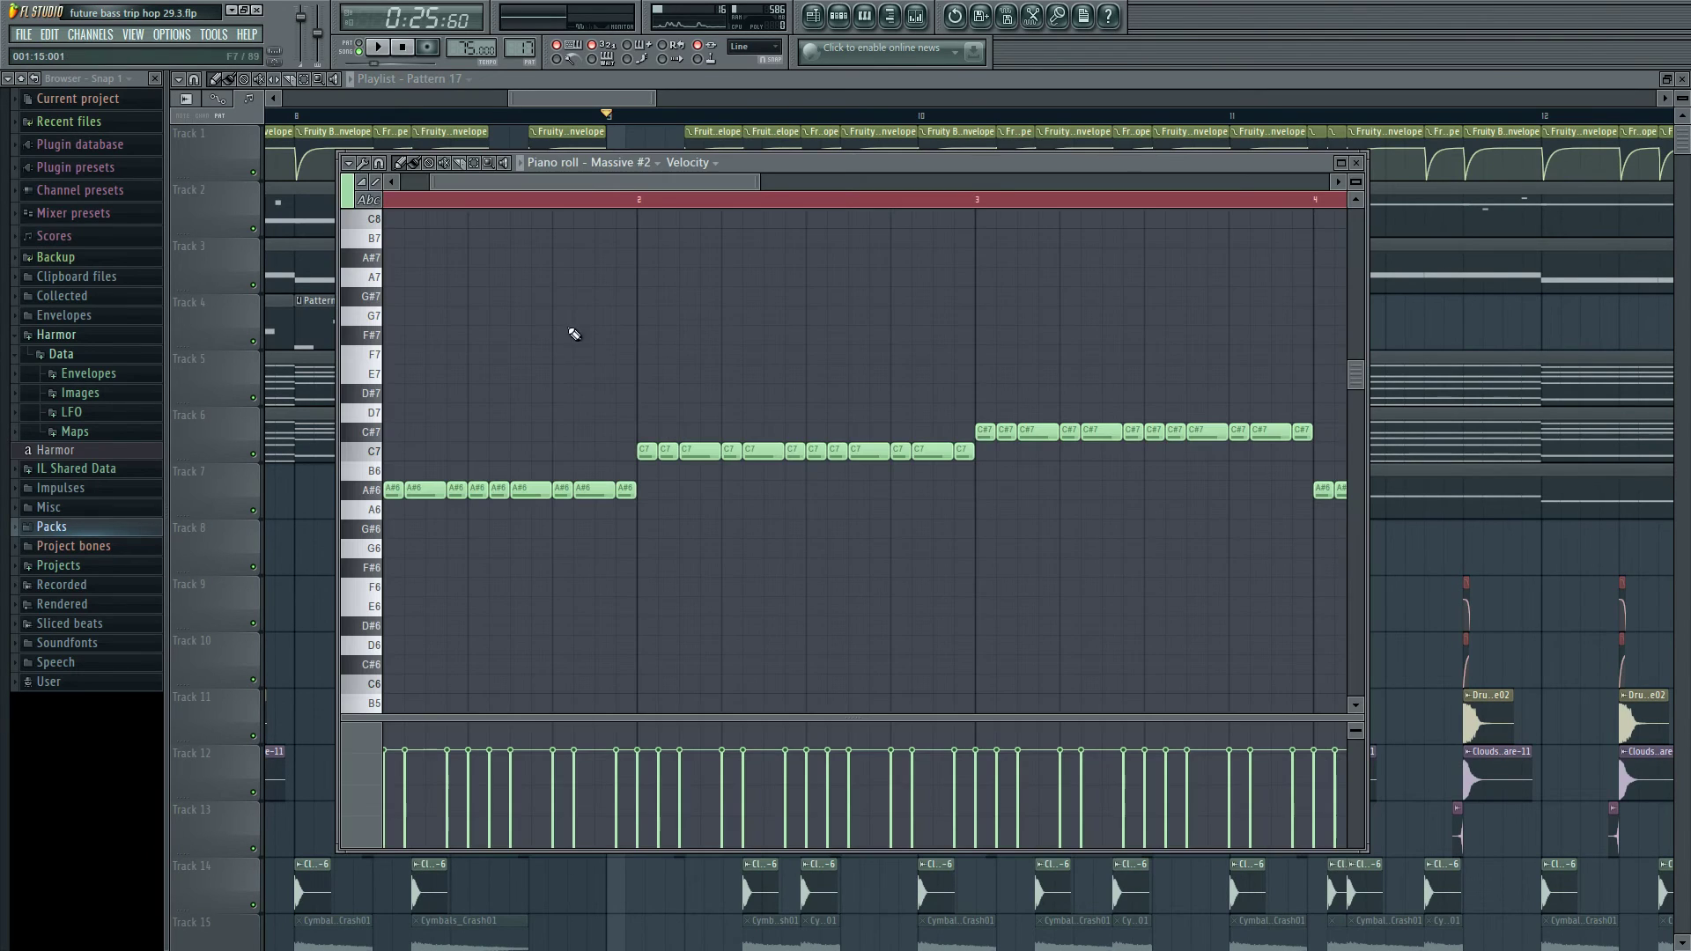
{"action": "left_click", "coordinate": [521, 164]}
{"action": "scroll", "coordinate": [516, 181], "scroll_direction": "down", "scroll_amount": 3}
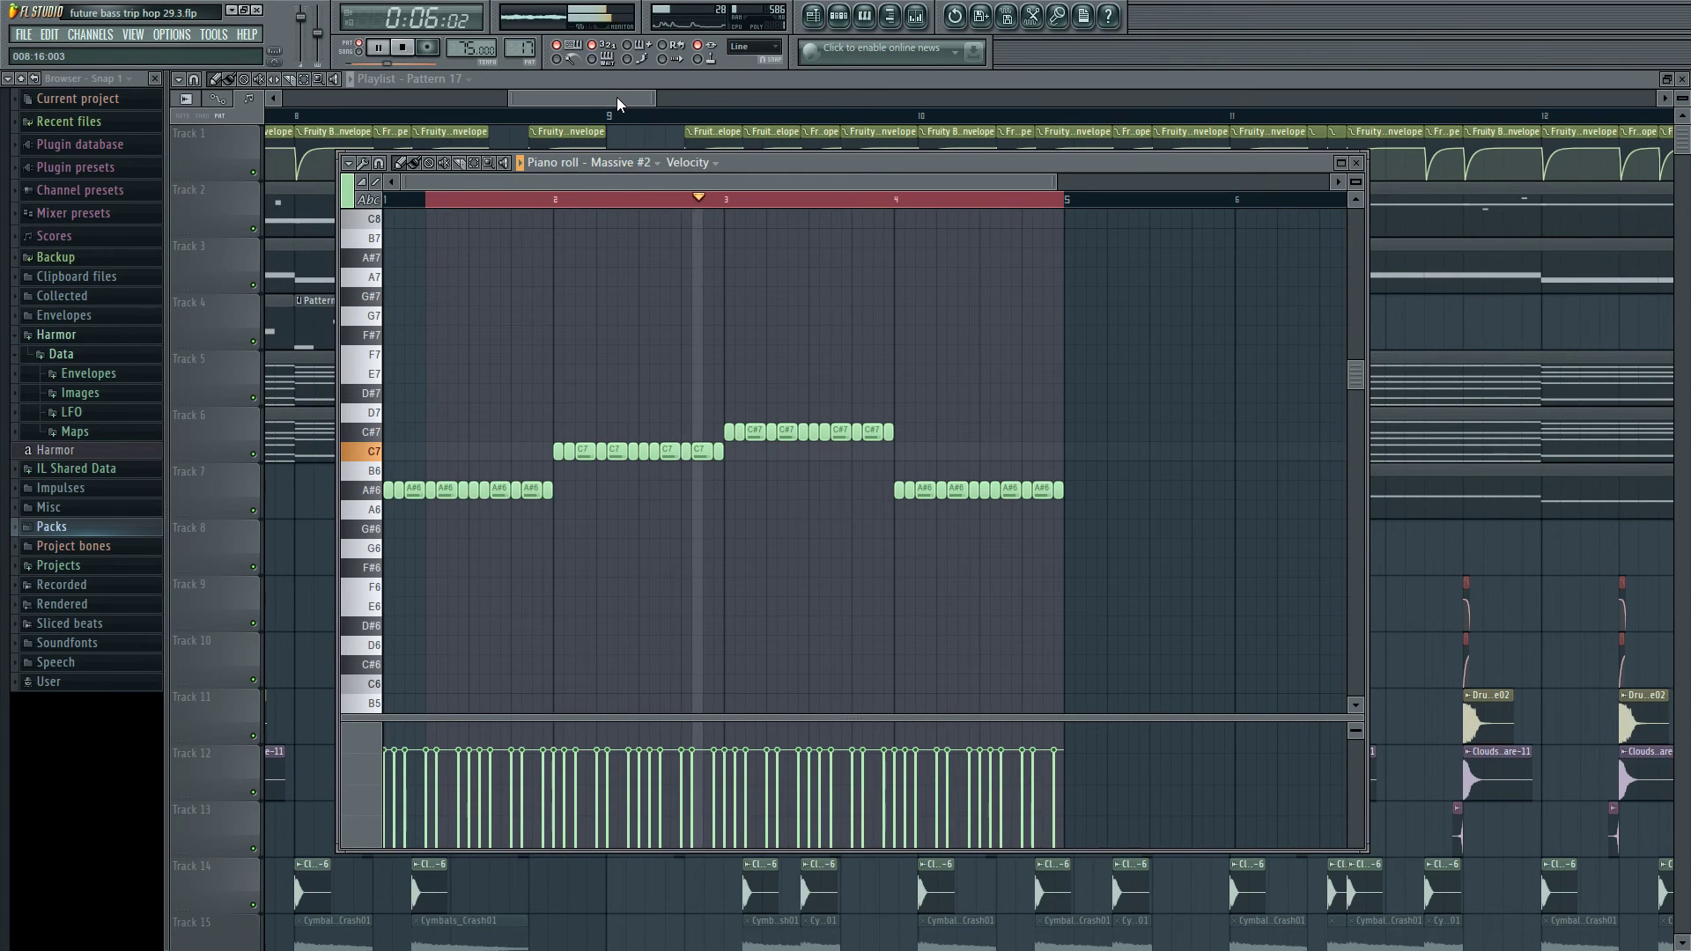
{"action": "left_click", "coordinate": [839, 16]}
{"action": "key", "text": "space"}
{"action": "left_click", "coordinate": [984, 443]}
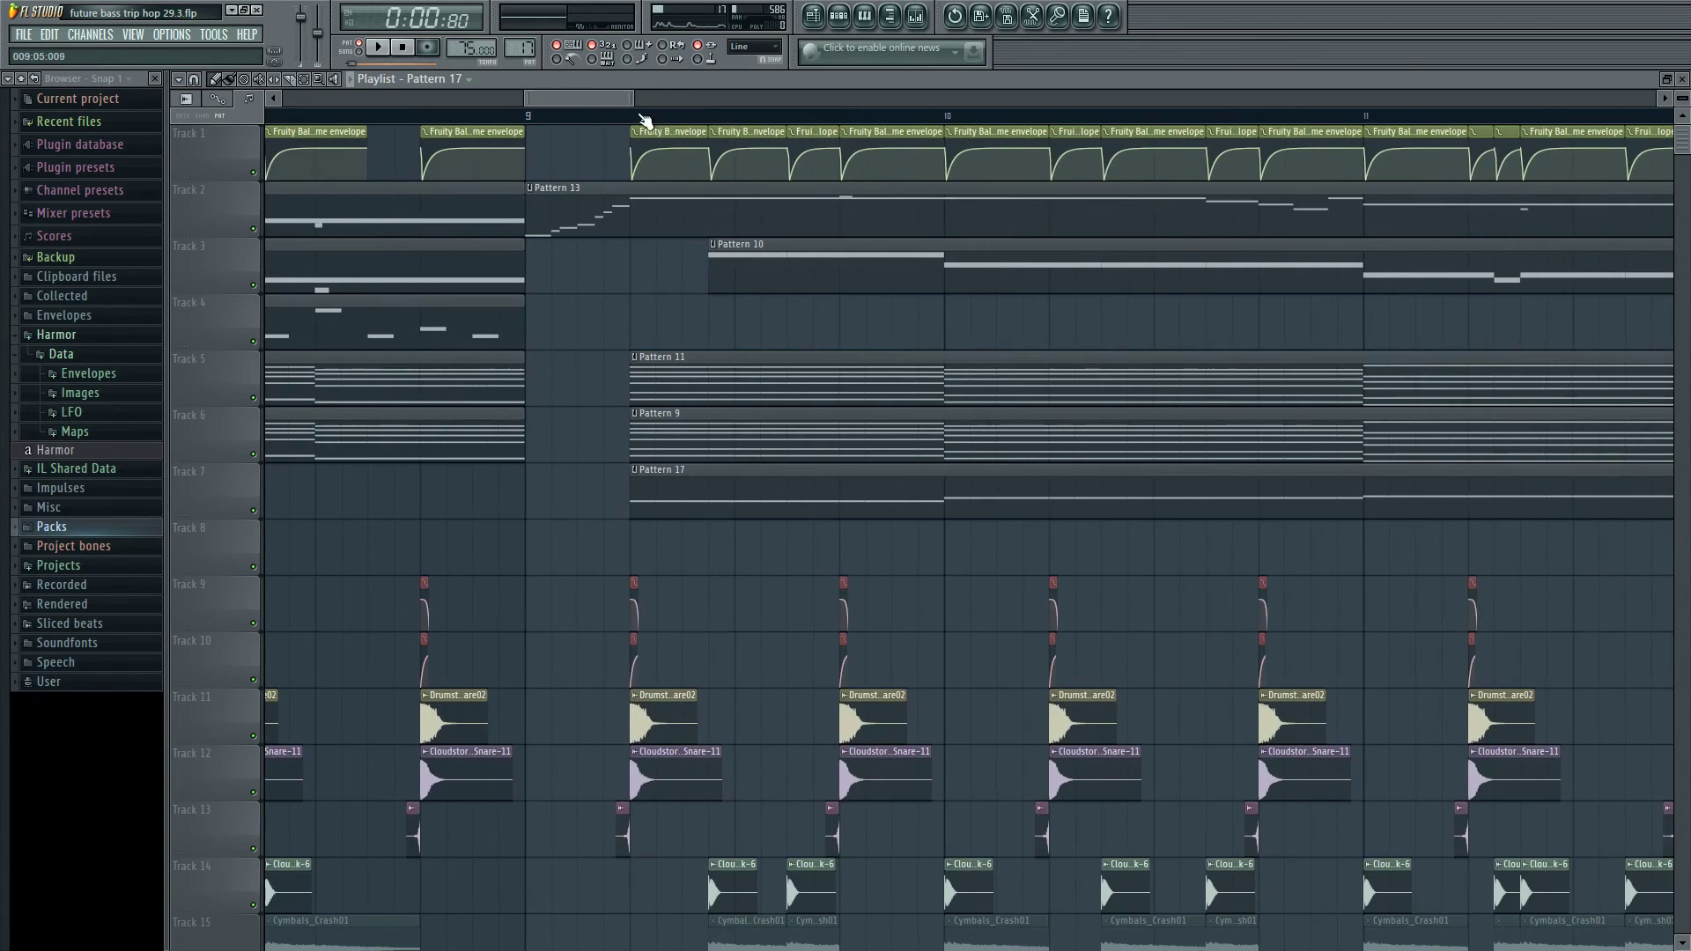
- Solo Tracks 5, 6 and 7 in the playlist and play the chord layers from bar 5
{"action": "scroll", "coordinate": [585, 157], "scroll_direction": "down", "scroll_amount": 4}
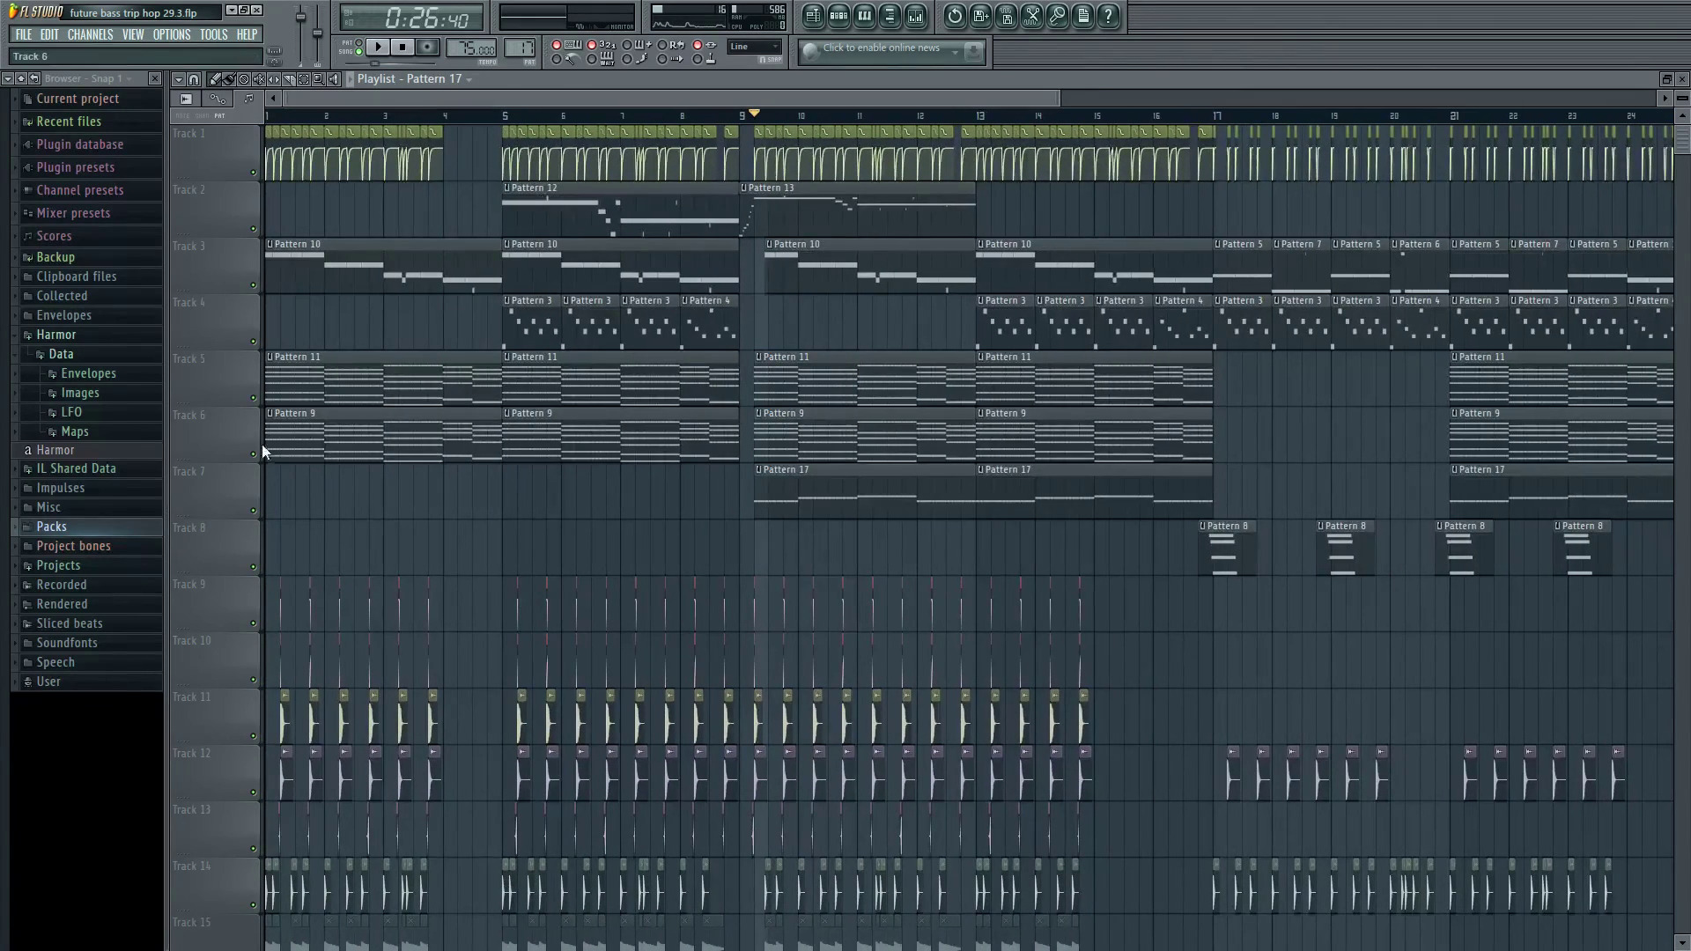
{"action": "right_click", "coordinate": [254, 398]}
{"action": "left_click", "coordinate": [254, 454]}
{"action": "left_click", "coordinate": [255, 511]}
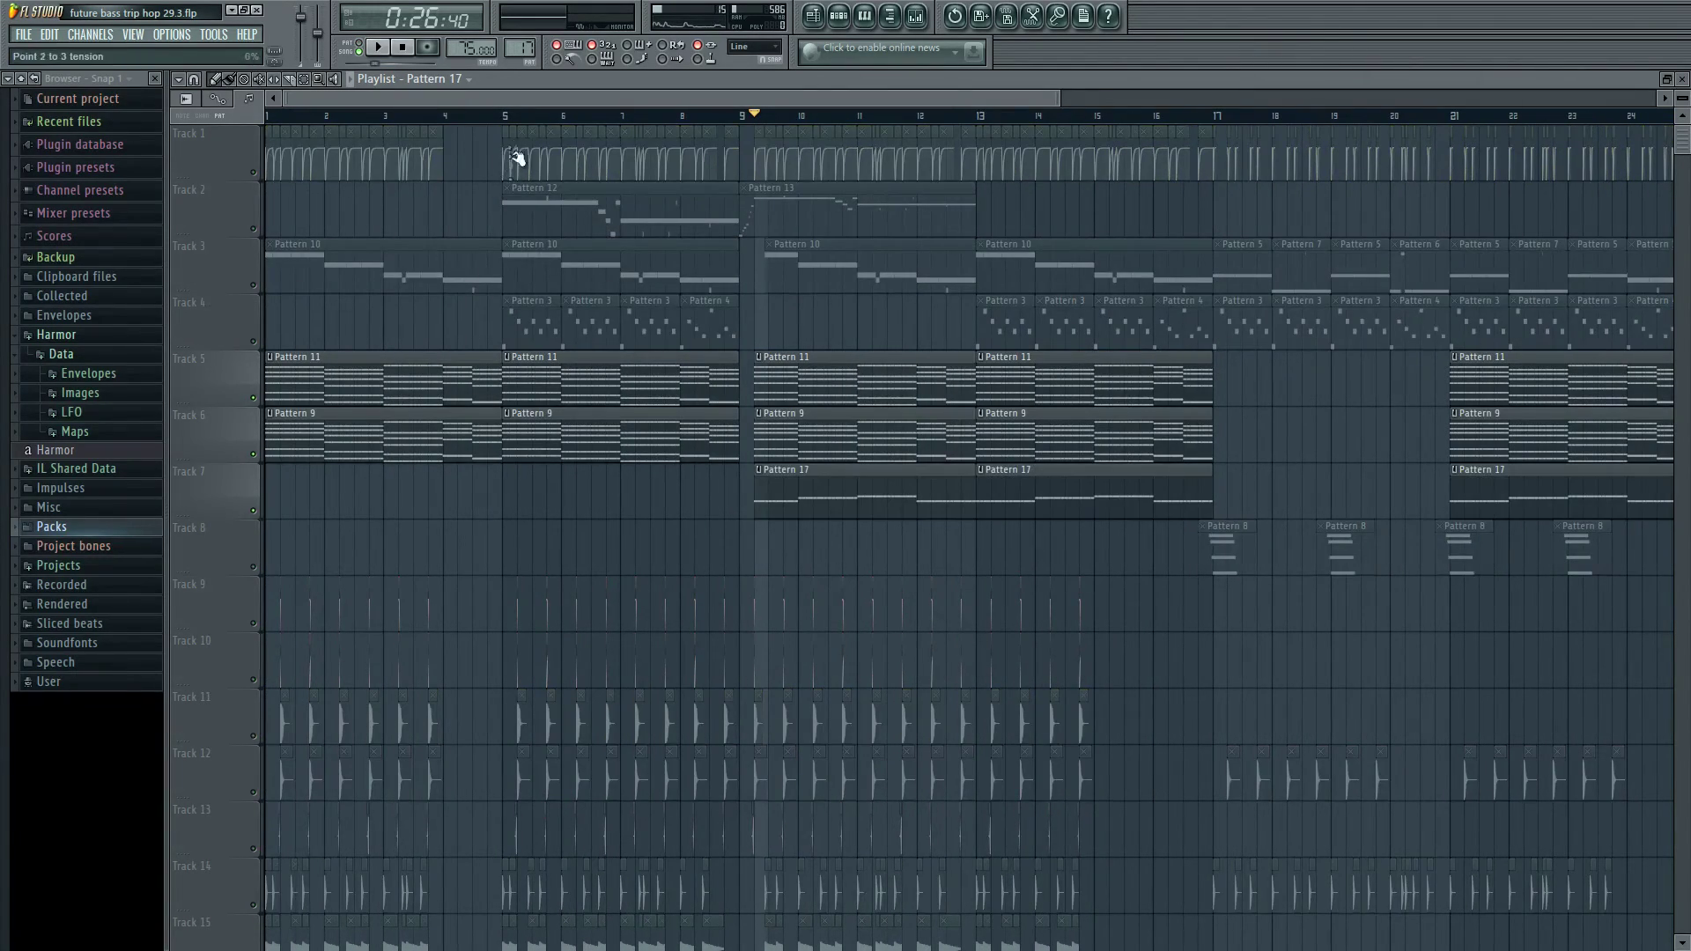
{"action": "left_click", "coordinate": [509, 118]}
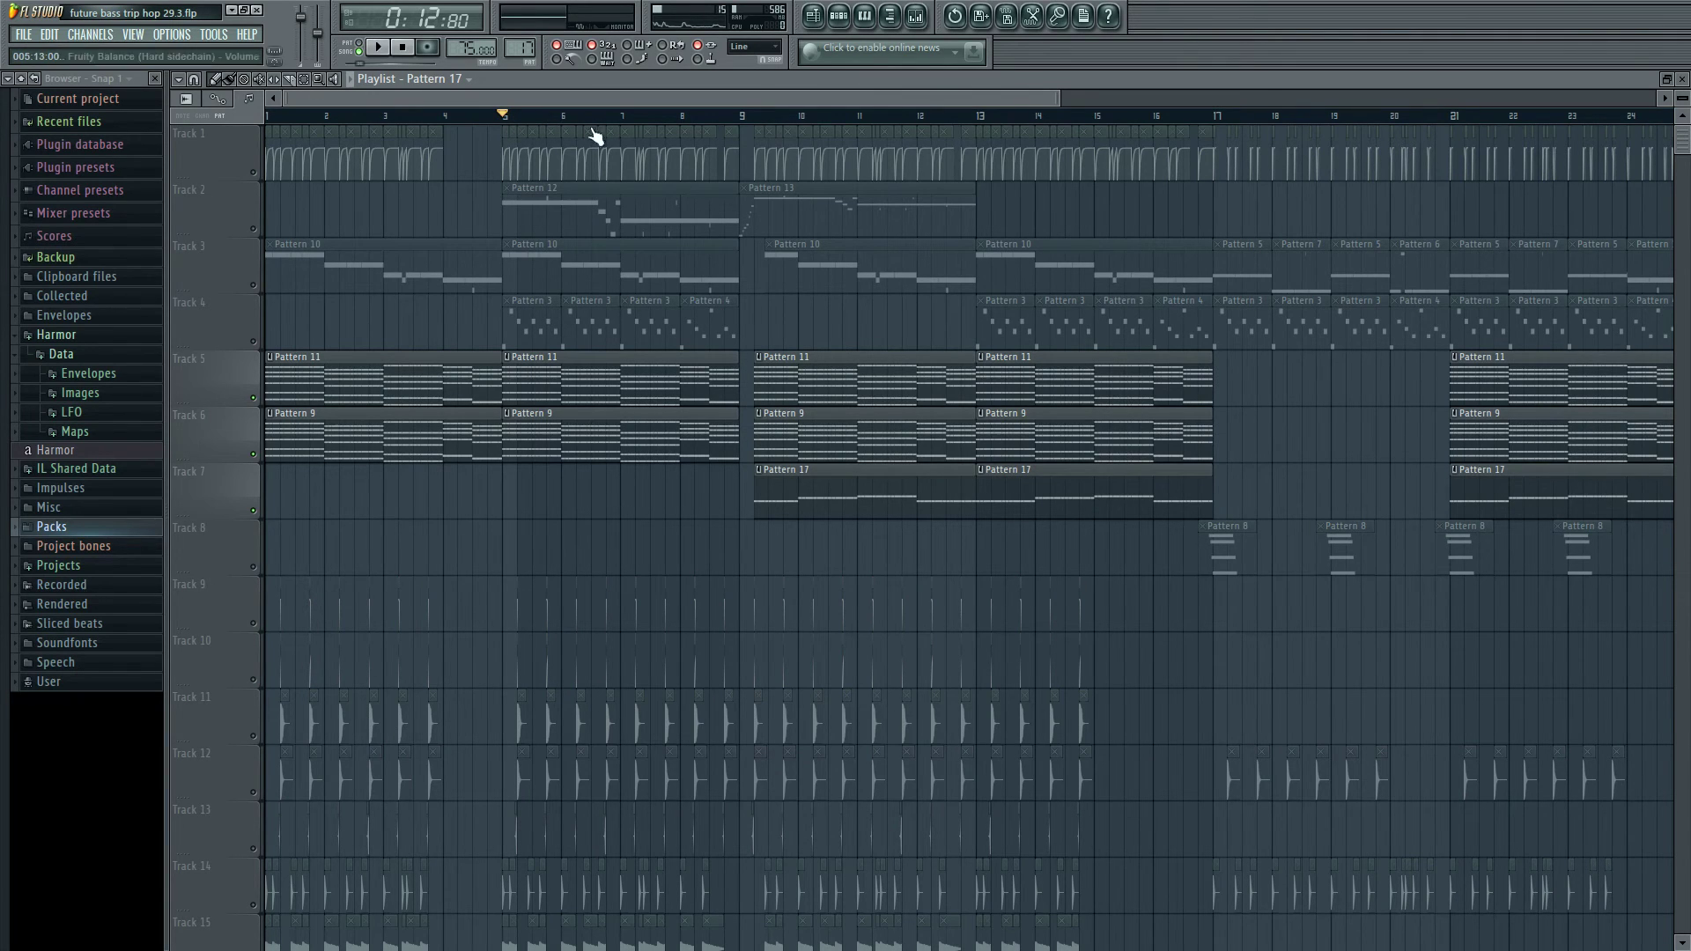
{"action": "key", "text": "space"}
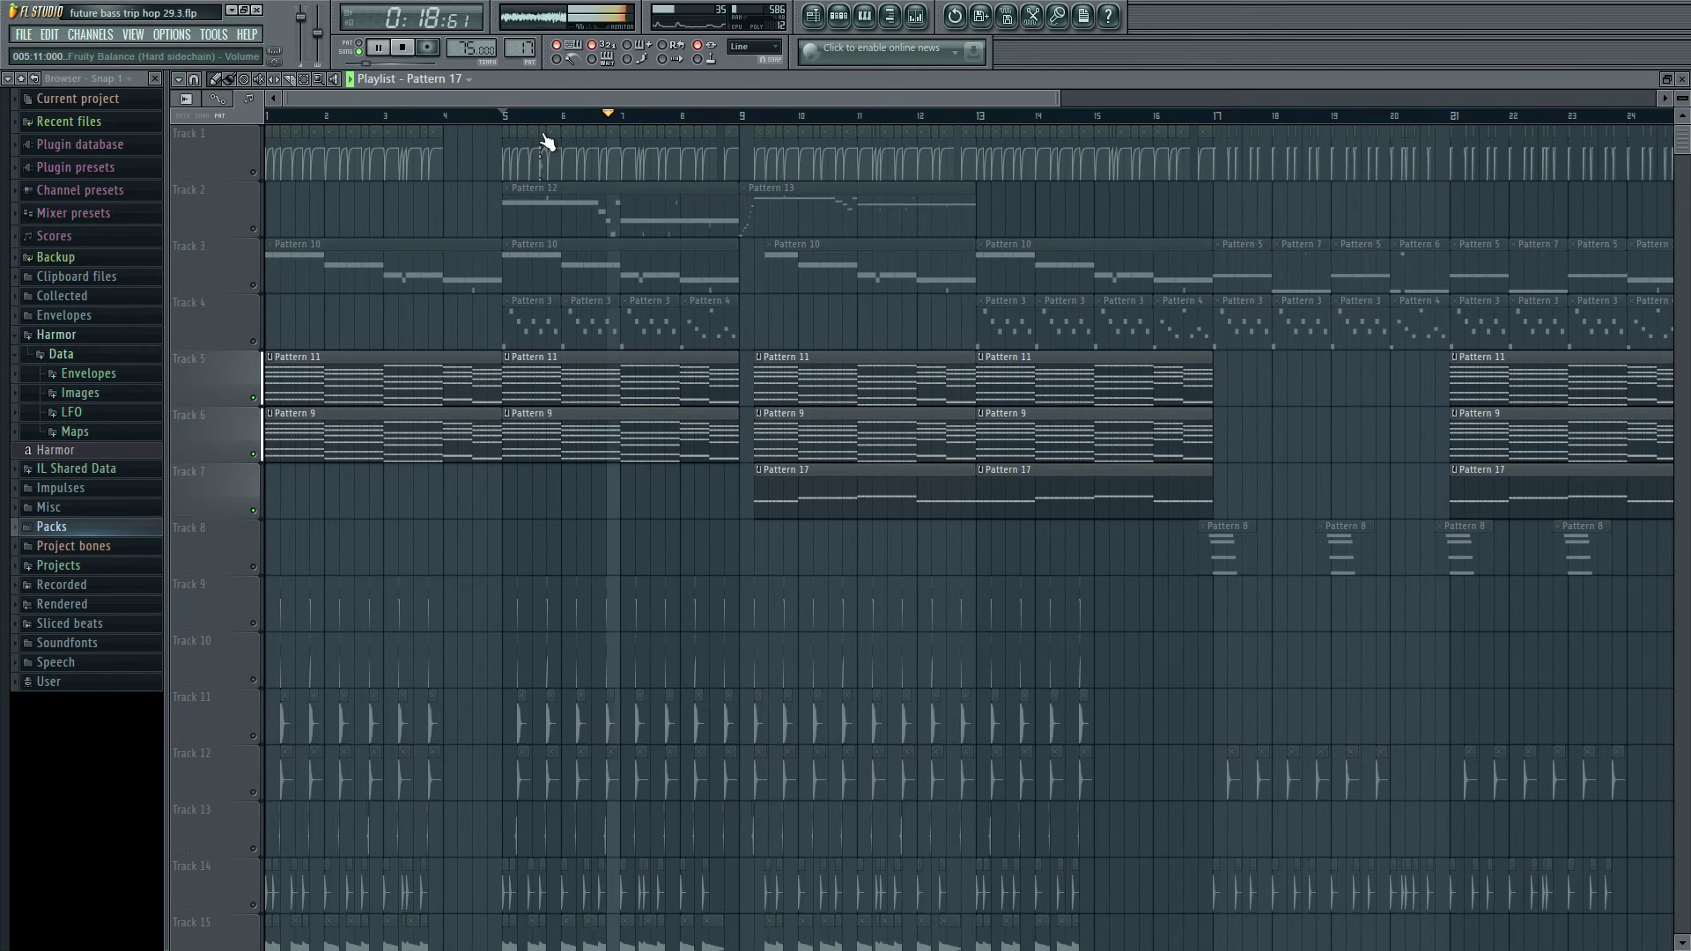
{"action": "key", "text": "space"}
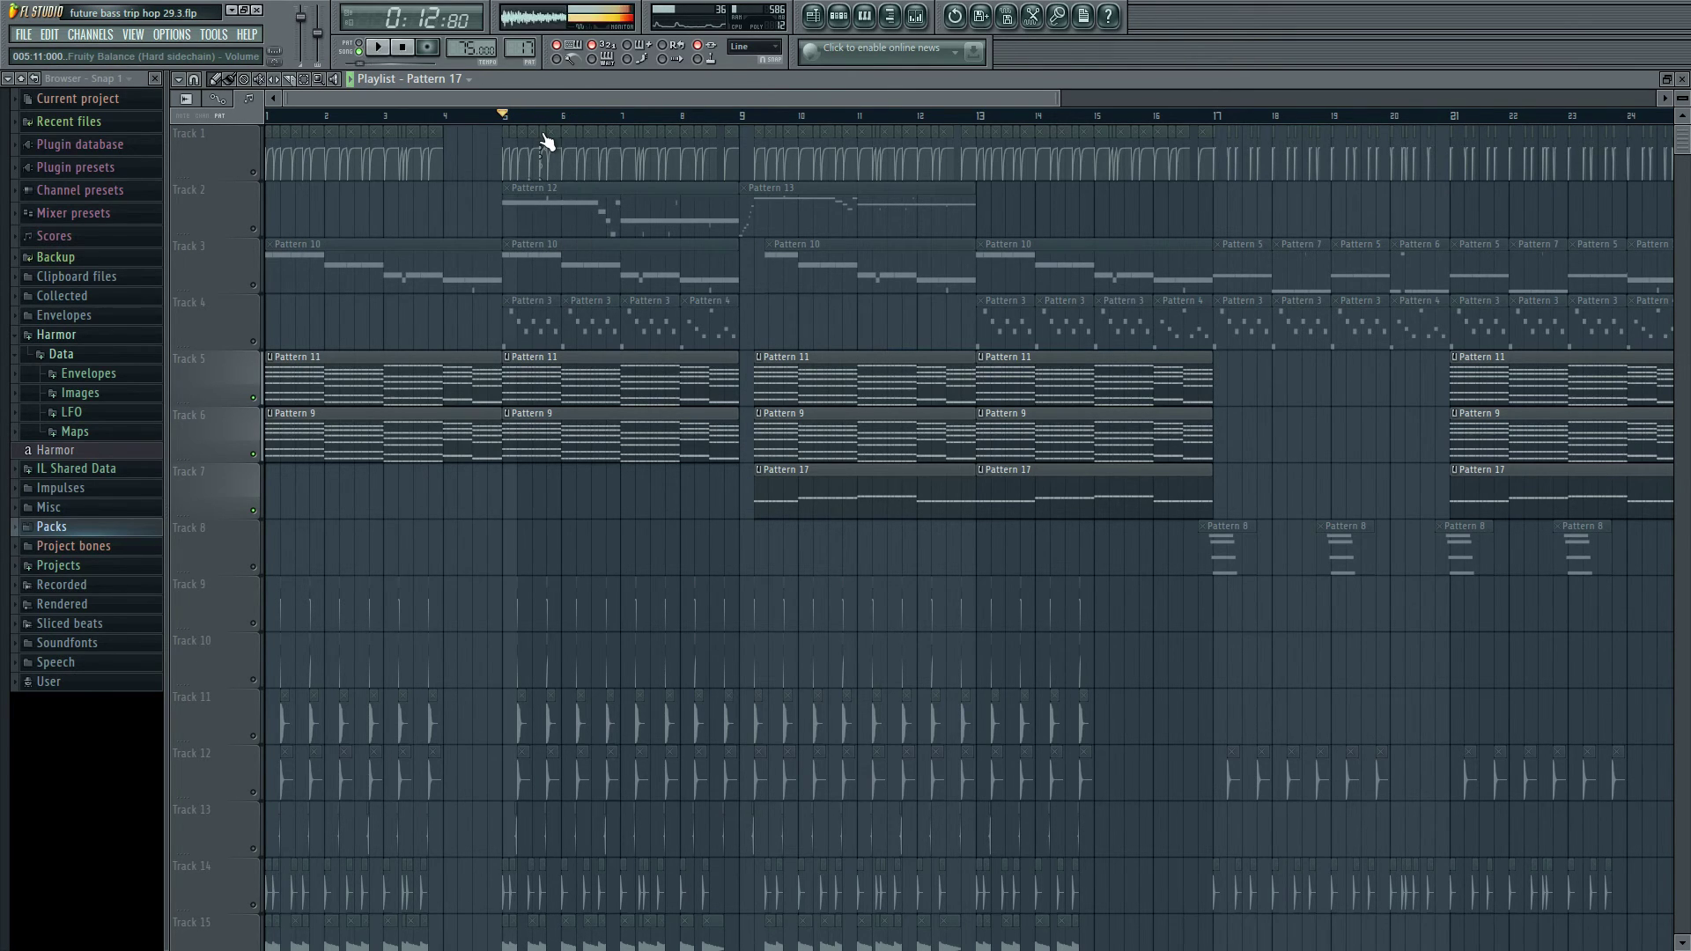
- Play the soloed tracks from bar 13 to hear Pattern 17 layered over the chords of Patterns 11 and 9
{"action": "left_click", "coordinate": [990, 117]}
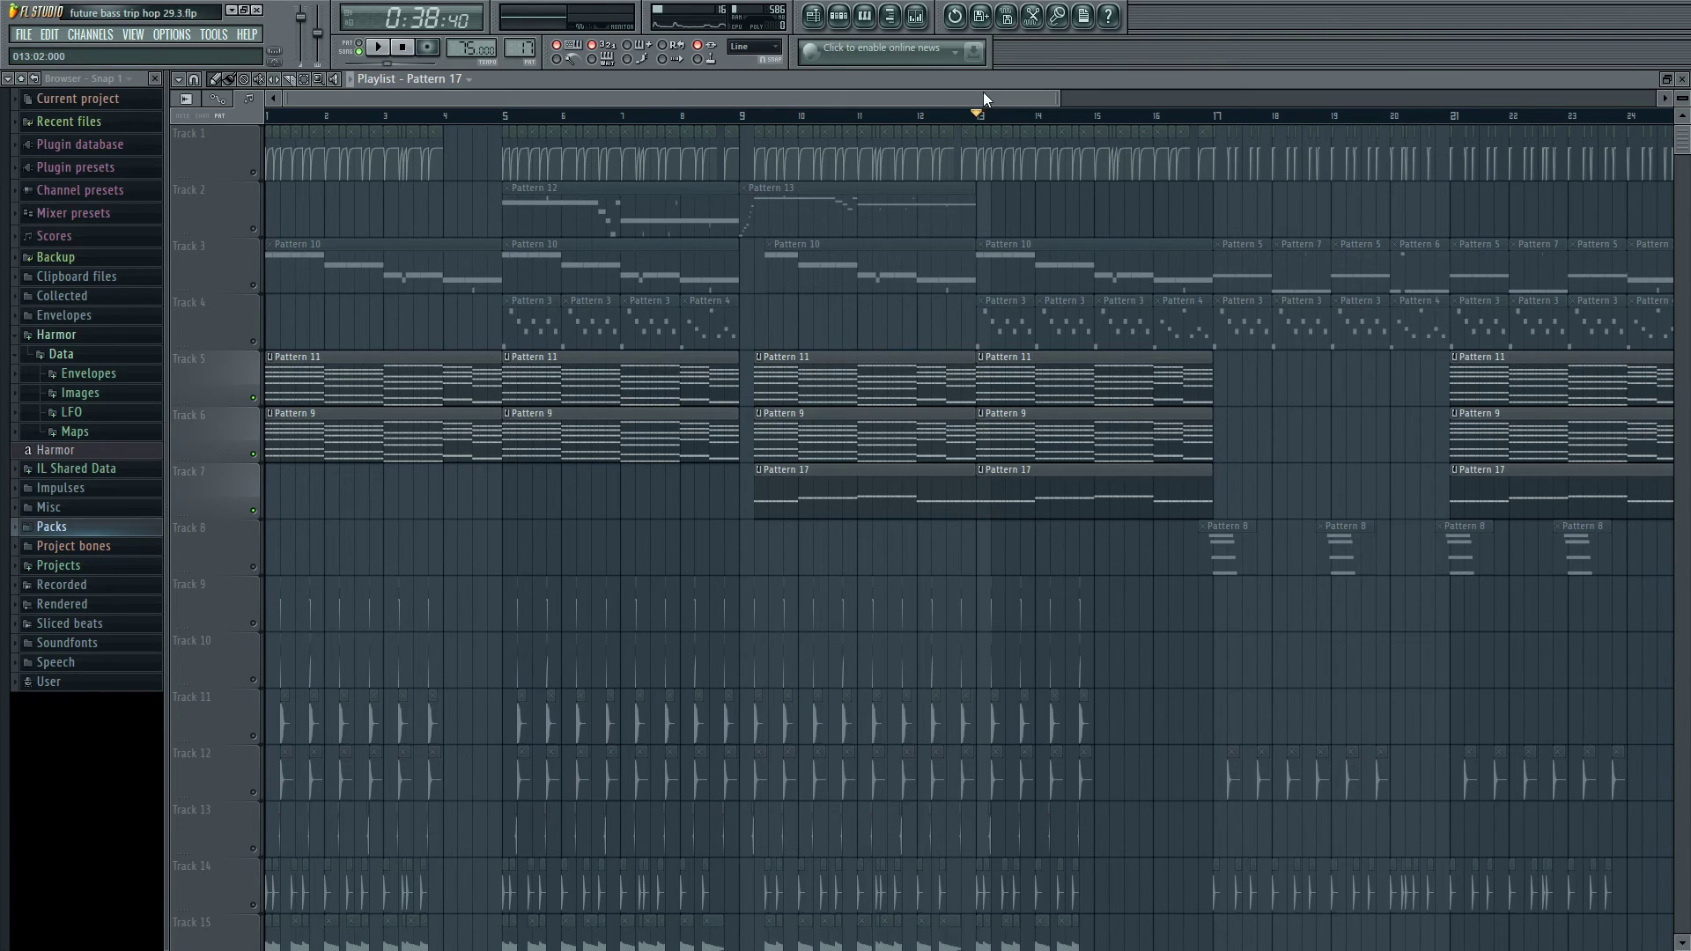
{"action": "scroll", "coordinate": [984, 91], "scroll_direction": "up", "scroll_amount": 3}
{"action": "key", "text": "space"}
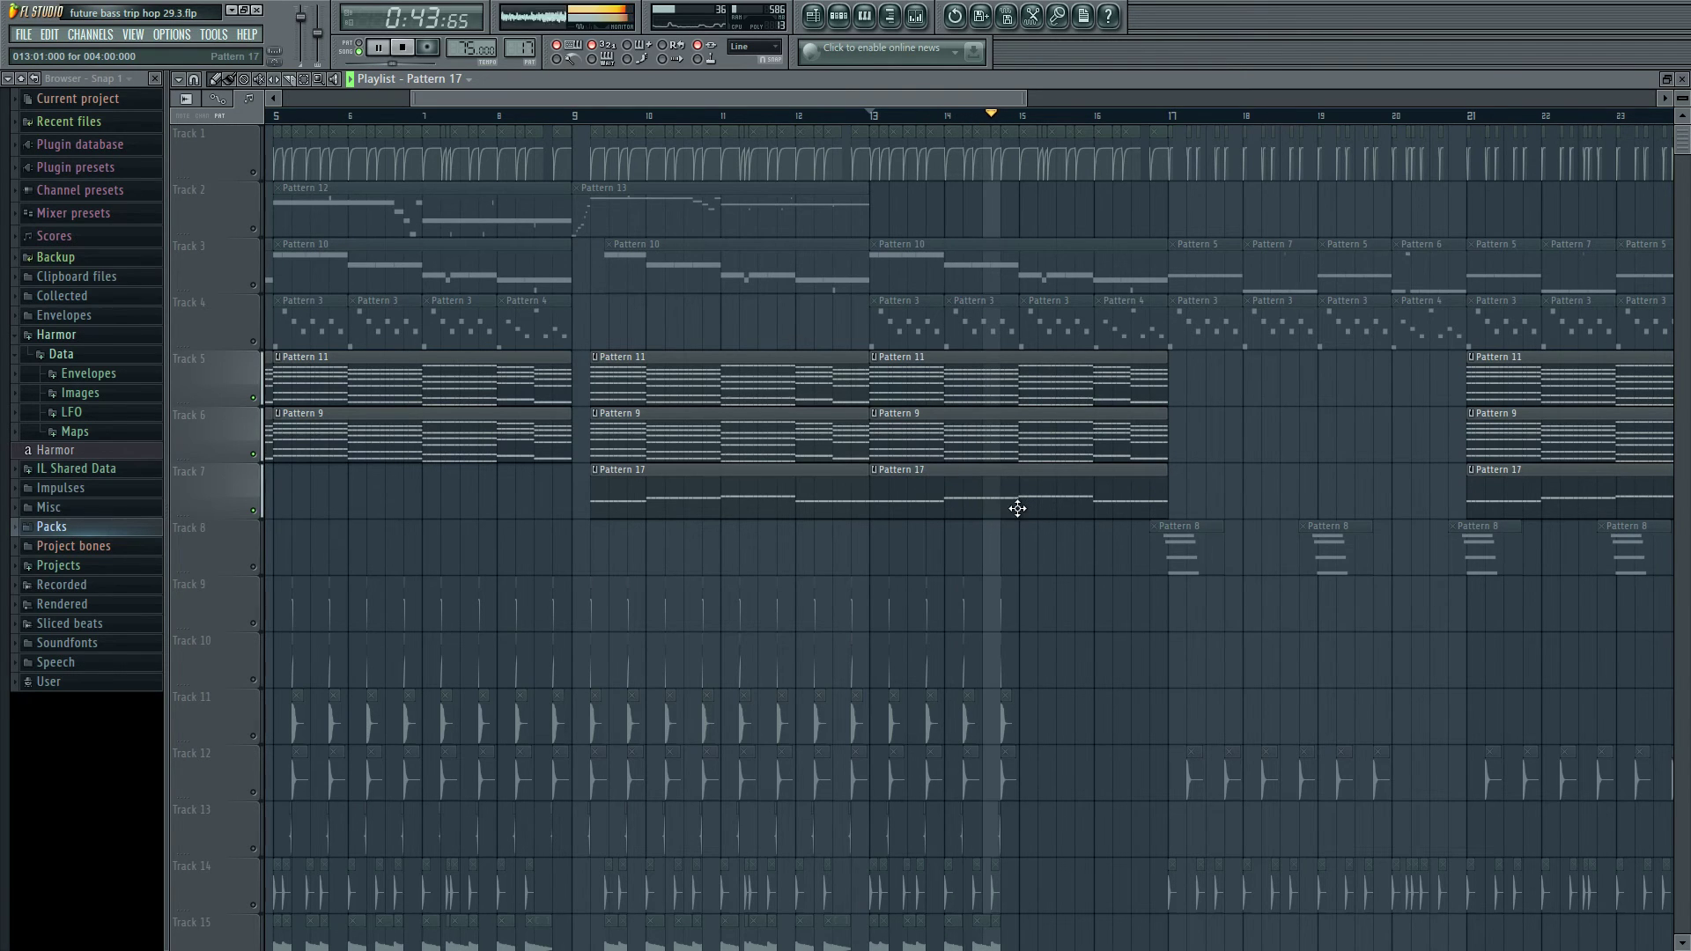
{"action": "key", "text": "space"}
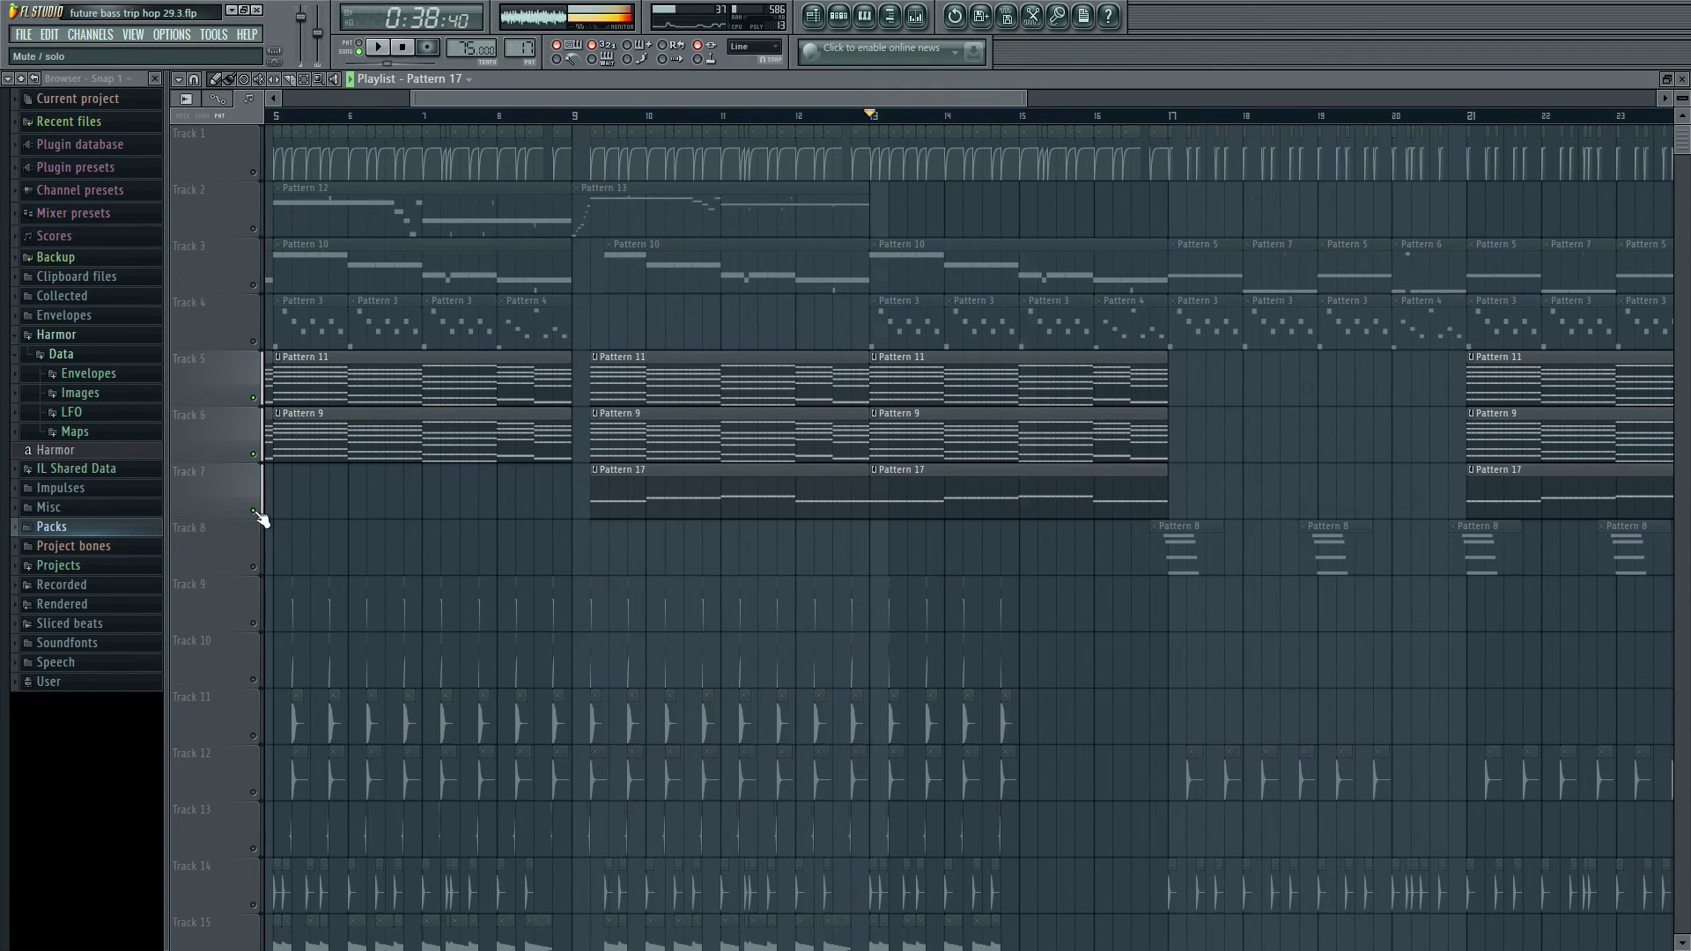
- Unsolo Tracks 5, 6 and 7 and play the full arrangement from bar 13
{"action": "right_click", "coordinate": [257, 514]}
{"action": "scroll", "coordinate": [648, 96], "scroll_direction": "up", "scroll_amount": 1}
{"action": "scroll", "coordinate": [587, 417], "scroll_direction": "down", "scroll_amount": 4}
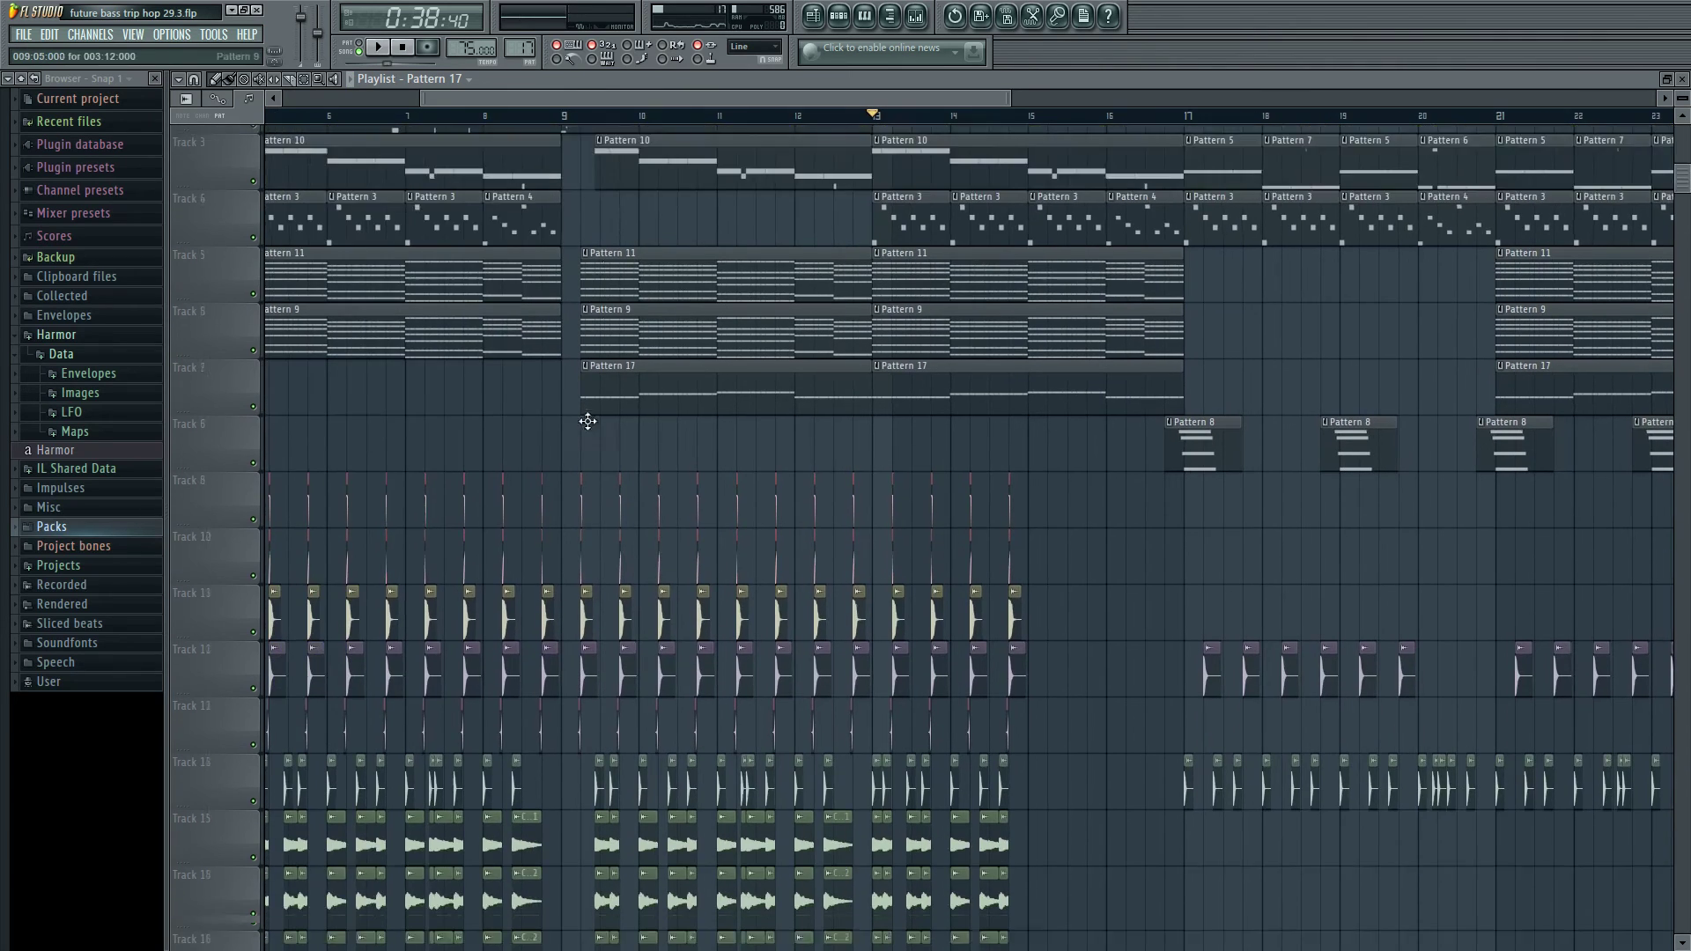
{"action": "scroll", "coordinate": [589, 416], "scroll_direction": "up", "scroll_amount": 4}
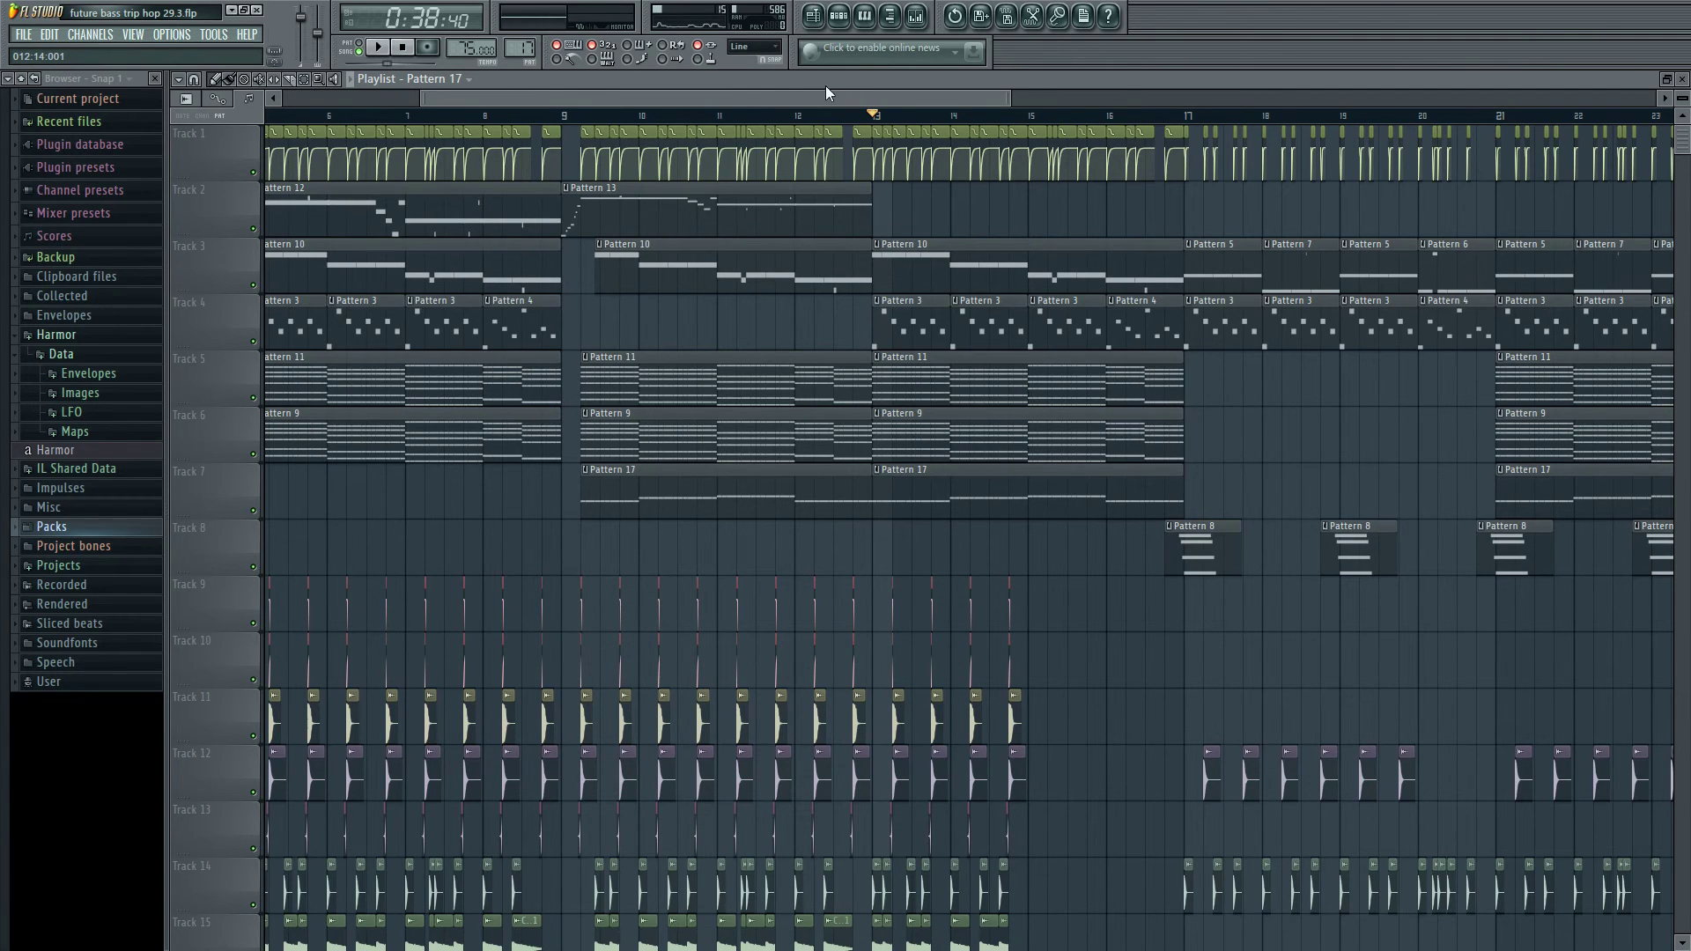
{"action": "scroll", "coordinate": [774, 384], "scroll_direction": "down", "scroll_amount": 5}
{"action": "scroll", "coordinate": [799, 407], "scroll_direction": "up", "scroll_amount": 5}
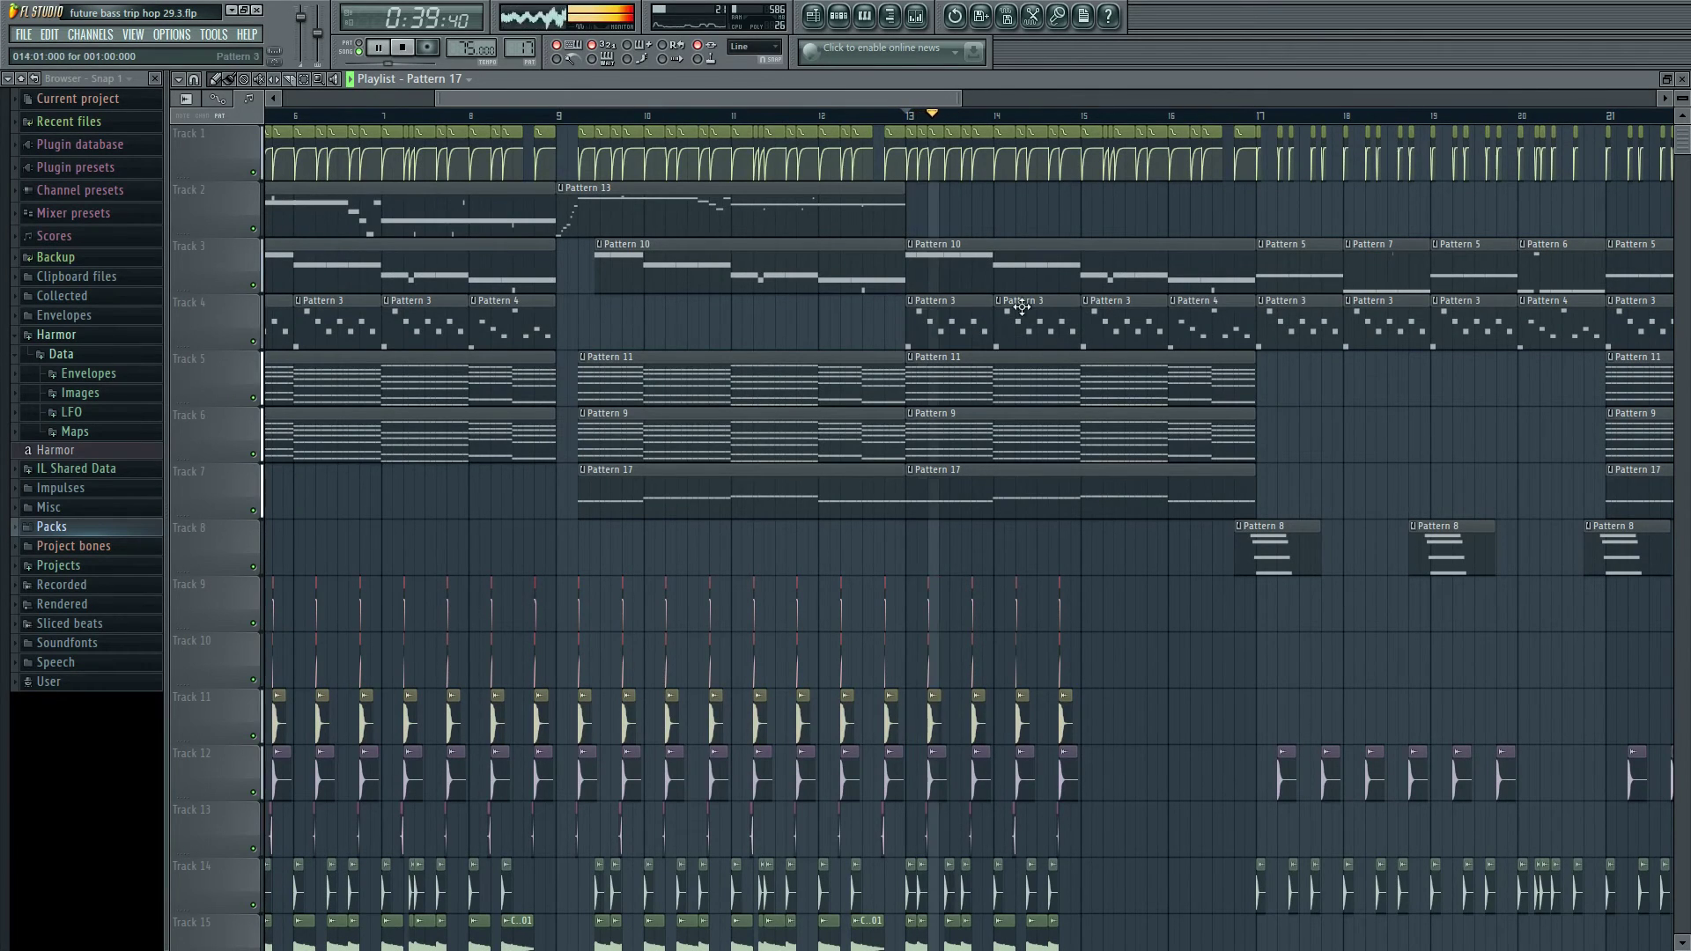
{"action": "scroll", "coordinate": [1136, 340], "scroll_direction": "down", "scroll_amount": 6}
{"action": "scroll", "coordinate": [1108, 349], "scroll_direction": "up", "scroll_amount": 2}
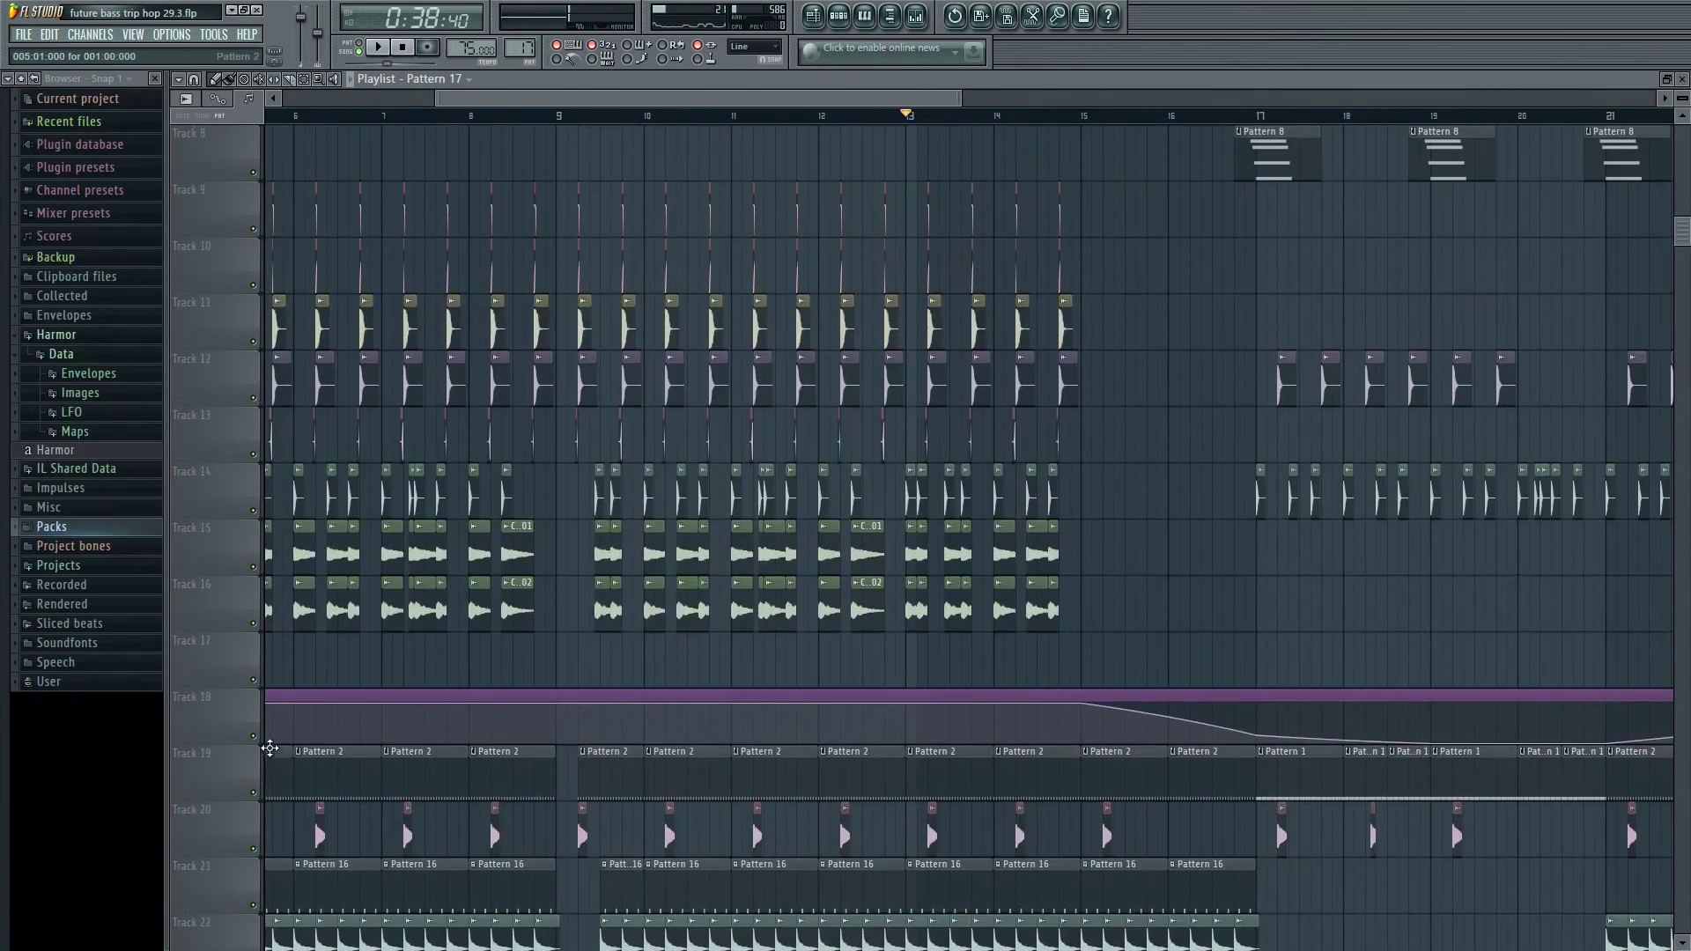
- Solo the chord Tracks 5 and 6 with the Band 7 freq envelope on Track 18 and the rides on Track 22, and play from bar 15
{"action": "scroll", "coordinate": [689, 99], "scroll_direction": "down", "scroll_amount": 3}
{"action": "scroll", "coordinate": [564, 352], "scroll_direction": "up", "scroll_amount": 4}
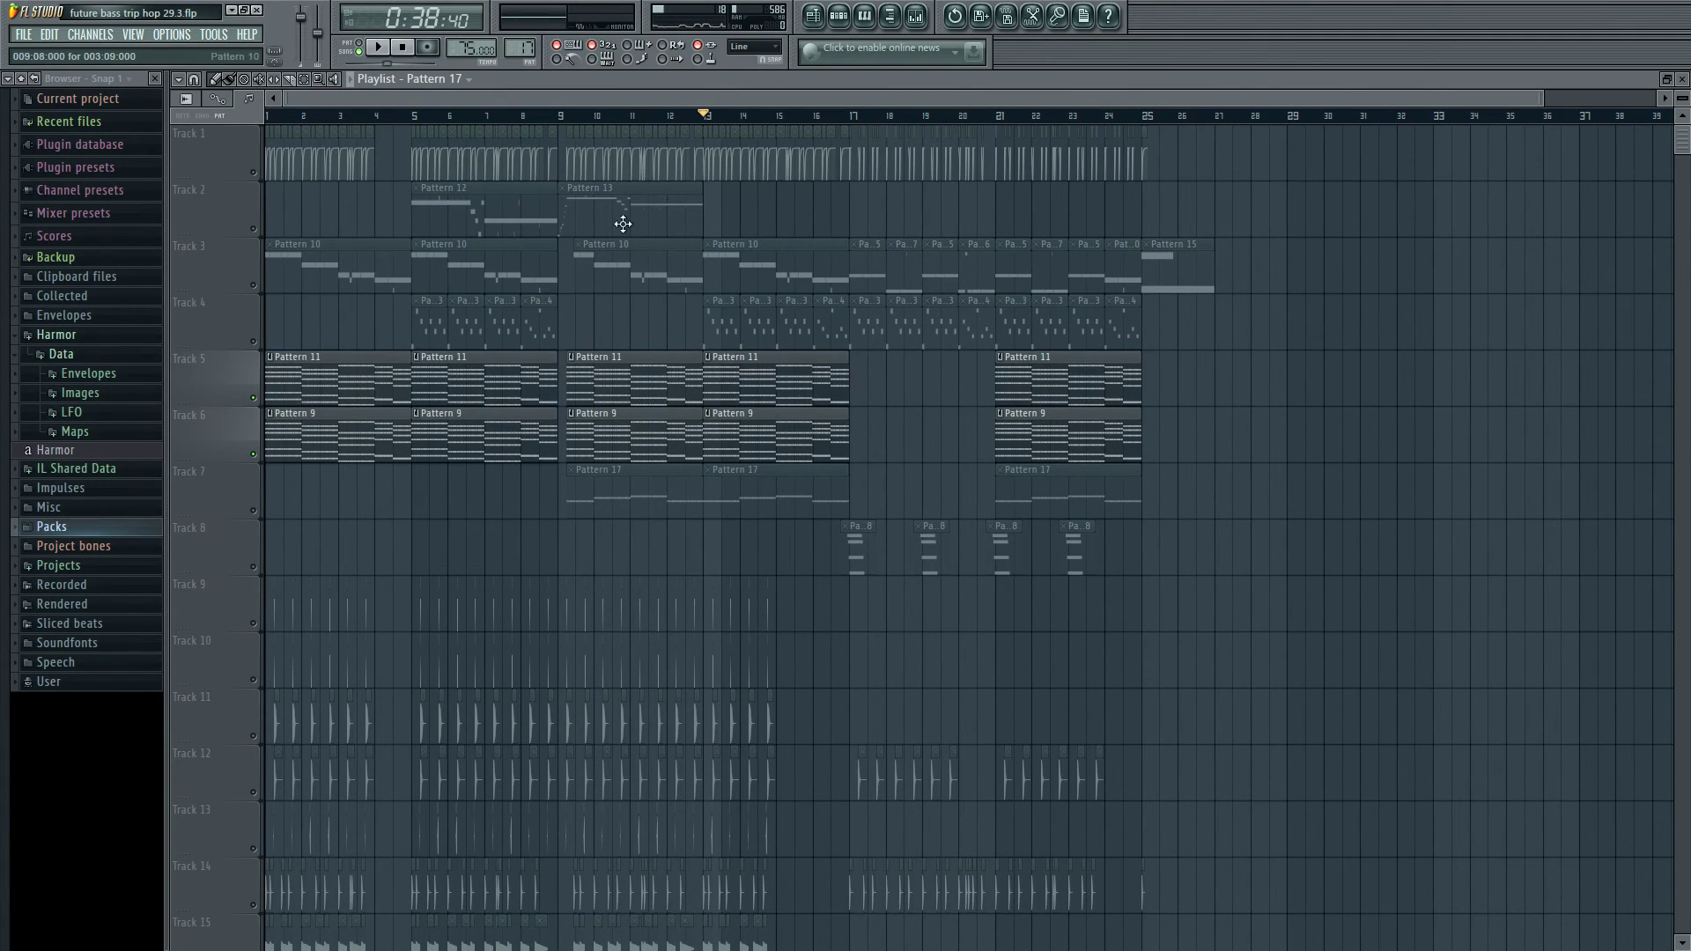
{"action": "scroll", "coordinate": [585, 408], "scroll_direction": "down", "scroll_amount": 8}
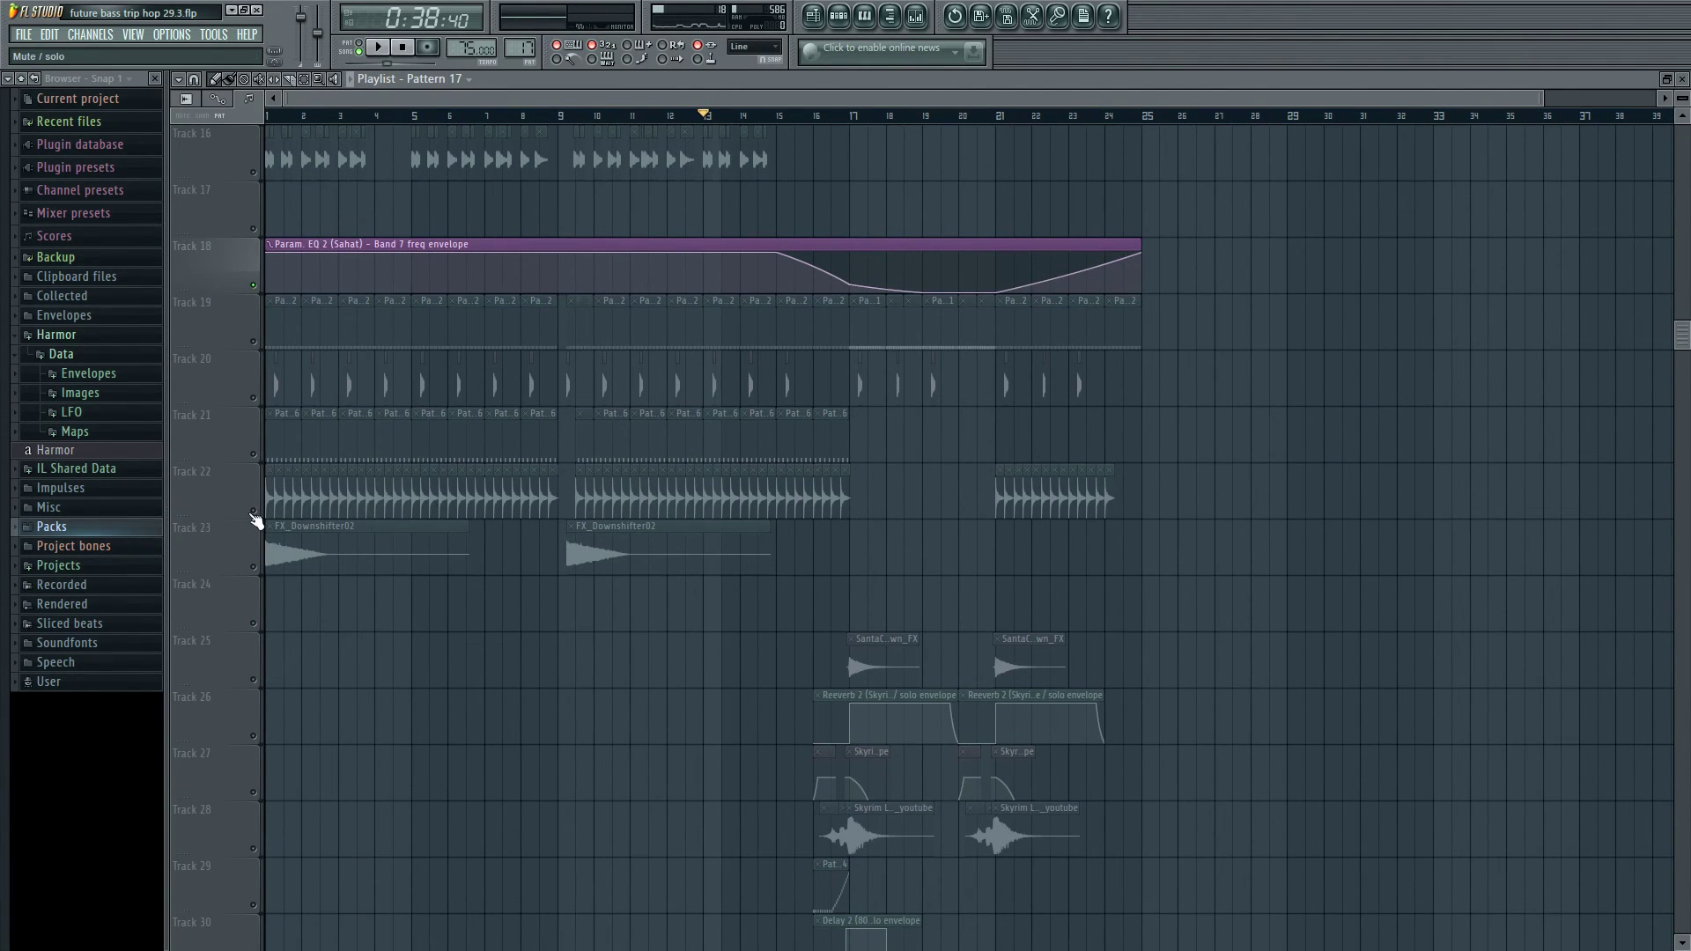
{"action": "scroll", "coordinate": [626, 434], "scroll_direction": "up", "scroll_amount": 5}
{"action": "scroll", "coordinate": [789, 123], "scroll_direction": "up", "scroll_amount": 3}
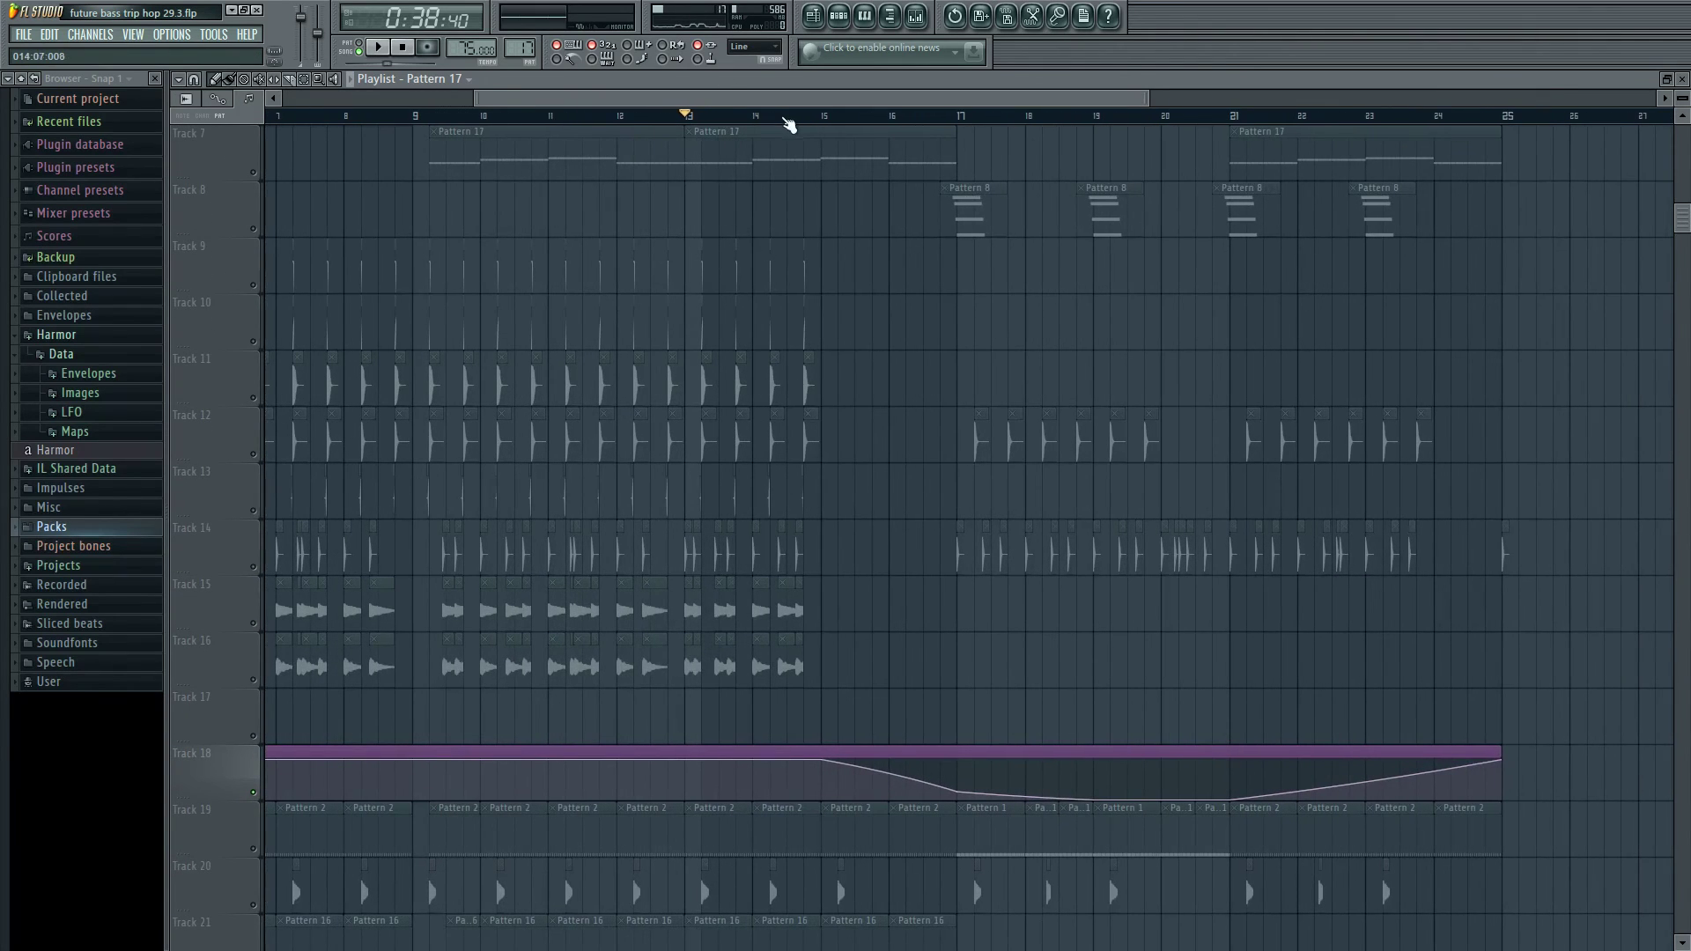
{"action": "left_click", "coordinate": [826, 117]}
{"action": "key", "text": "space"}
{"action": "scroll", "coordinate": [758, 494], "scroll_direction": "down", "scroll_amount": 3}
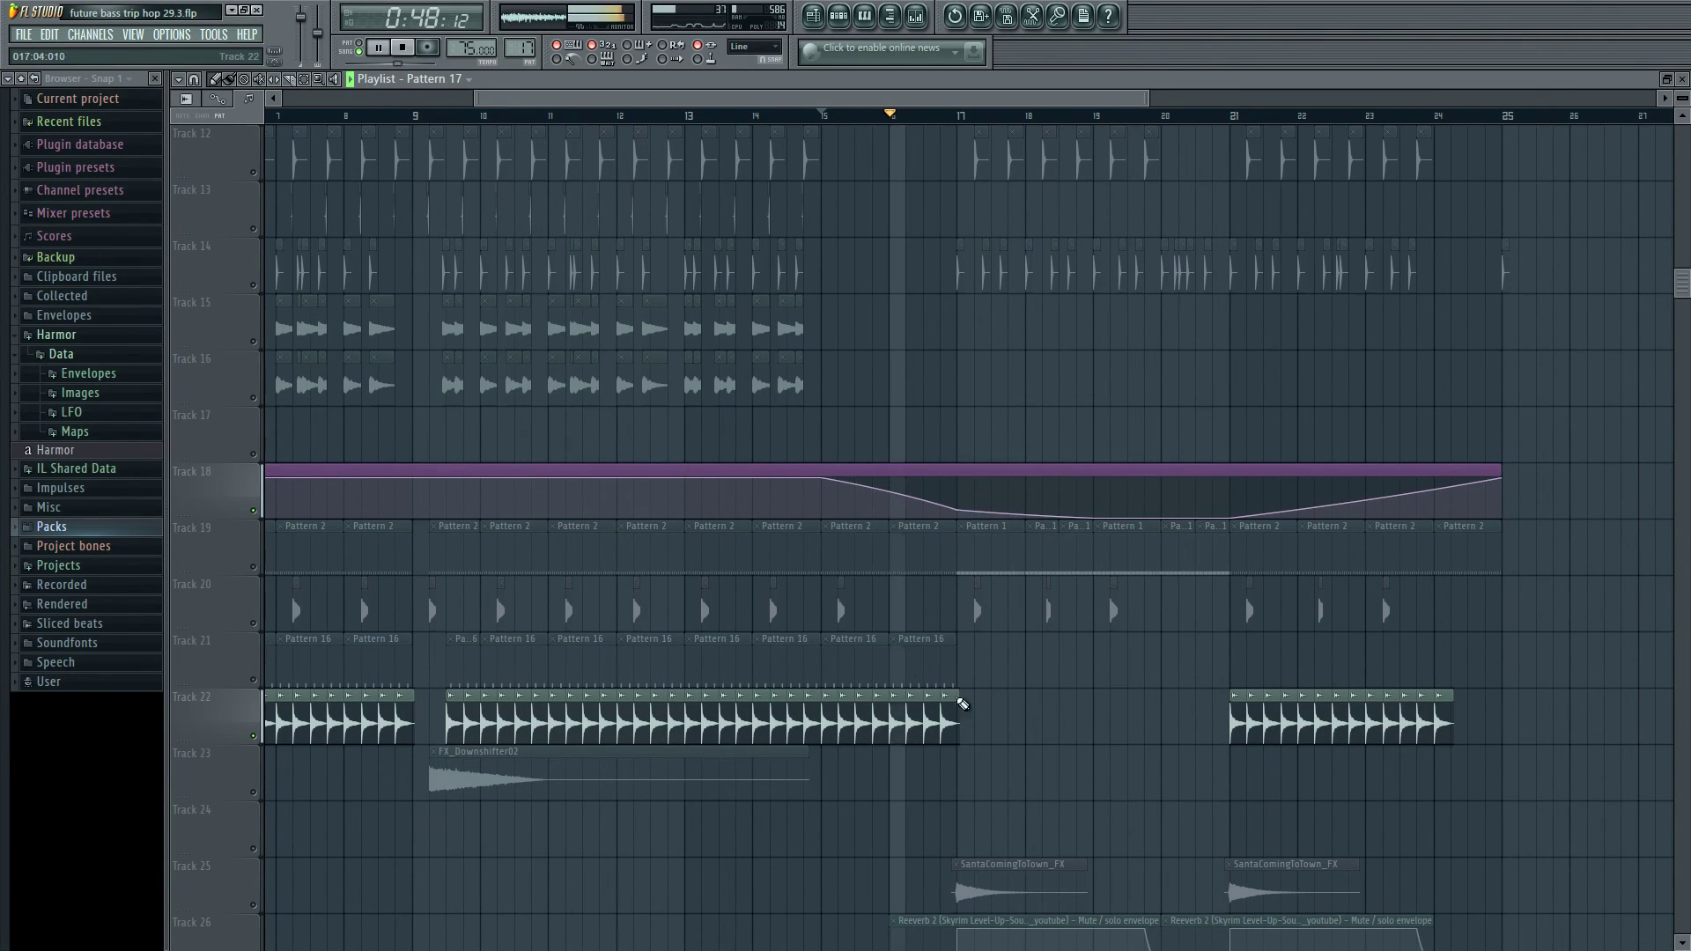
{"action": "key", "text": "space"}
{"action": "right_click", "coordinate": [260, 747]}
{"action": "key", "text": "Escape"}
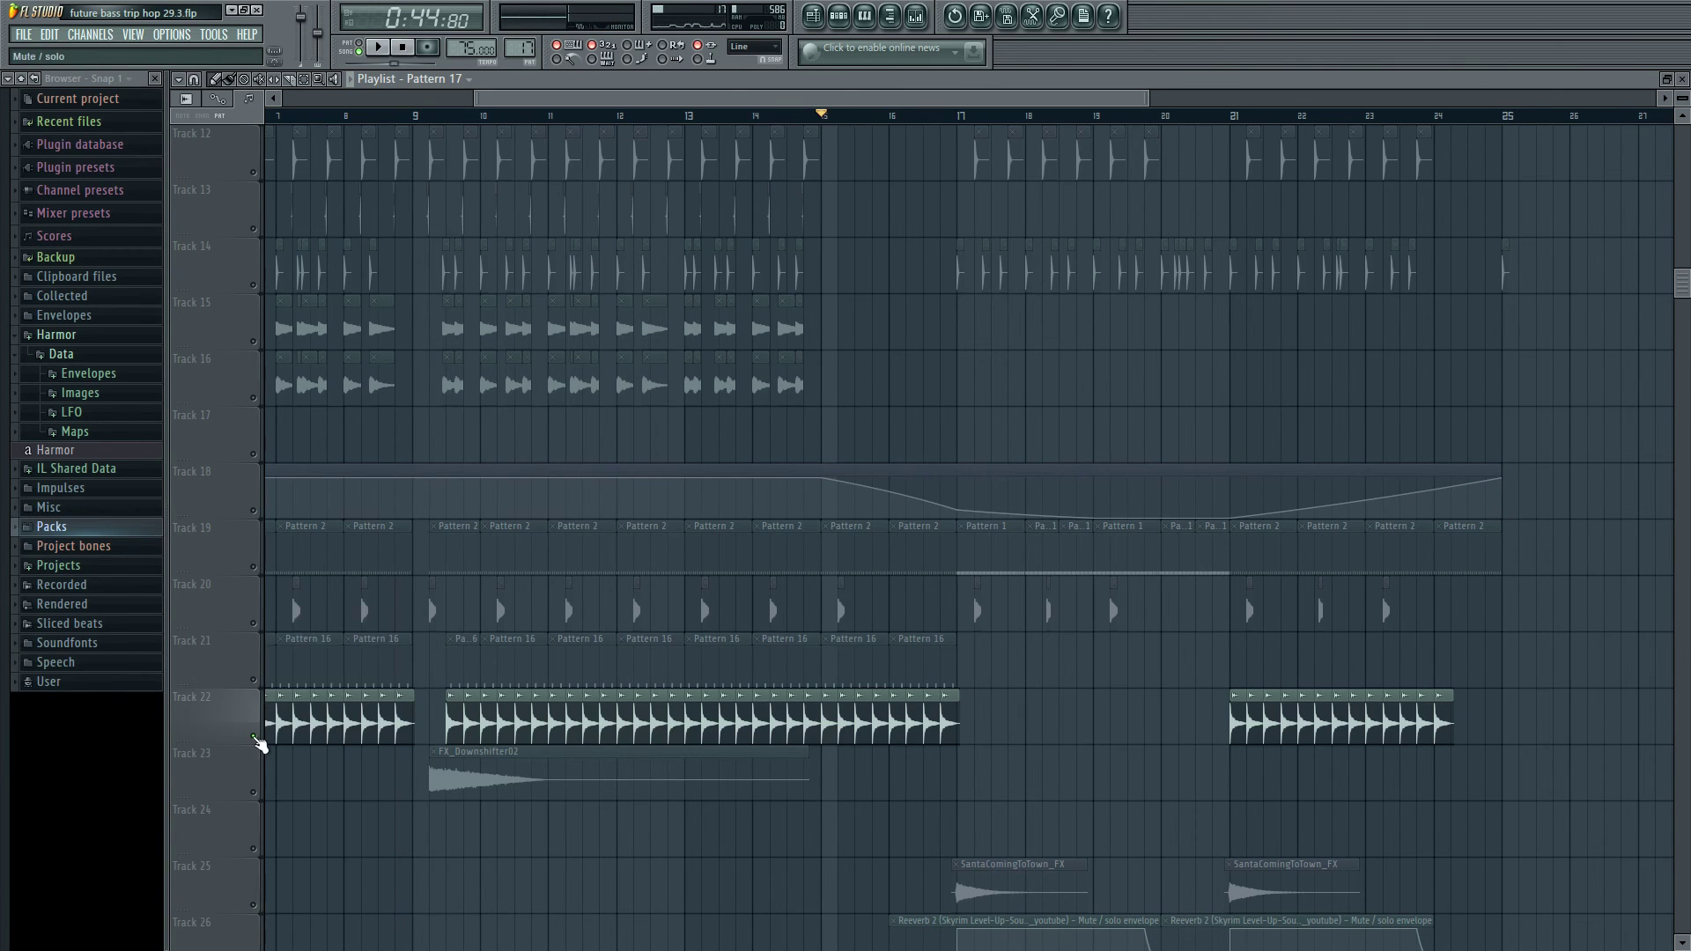
{"action": "scroll", "coordinate": [263, 747], "scroll_direction": "up", "scroll_amount": 7}
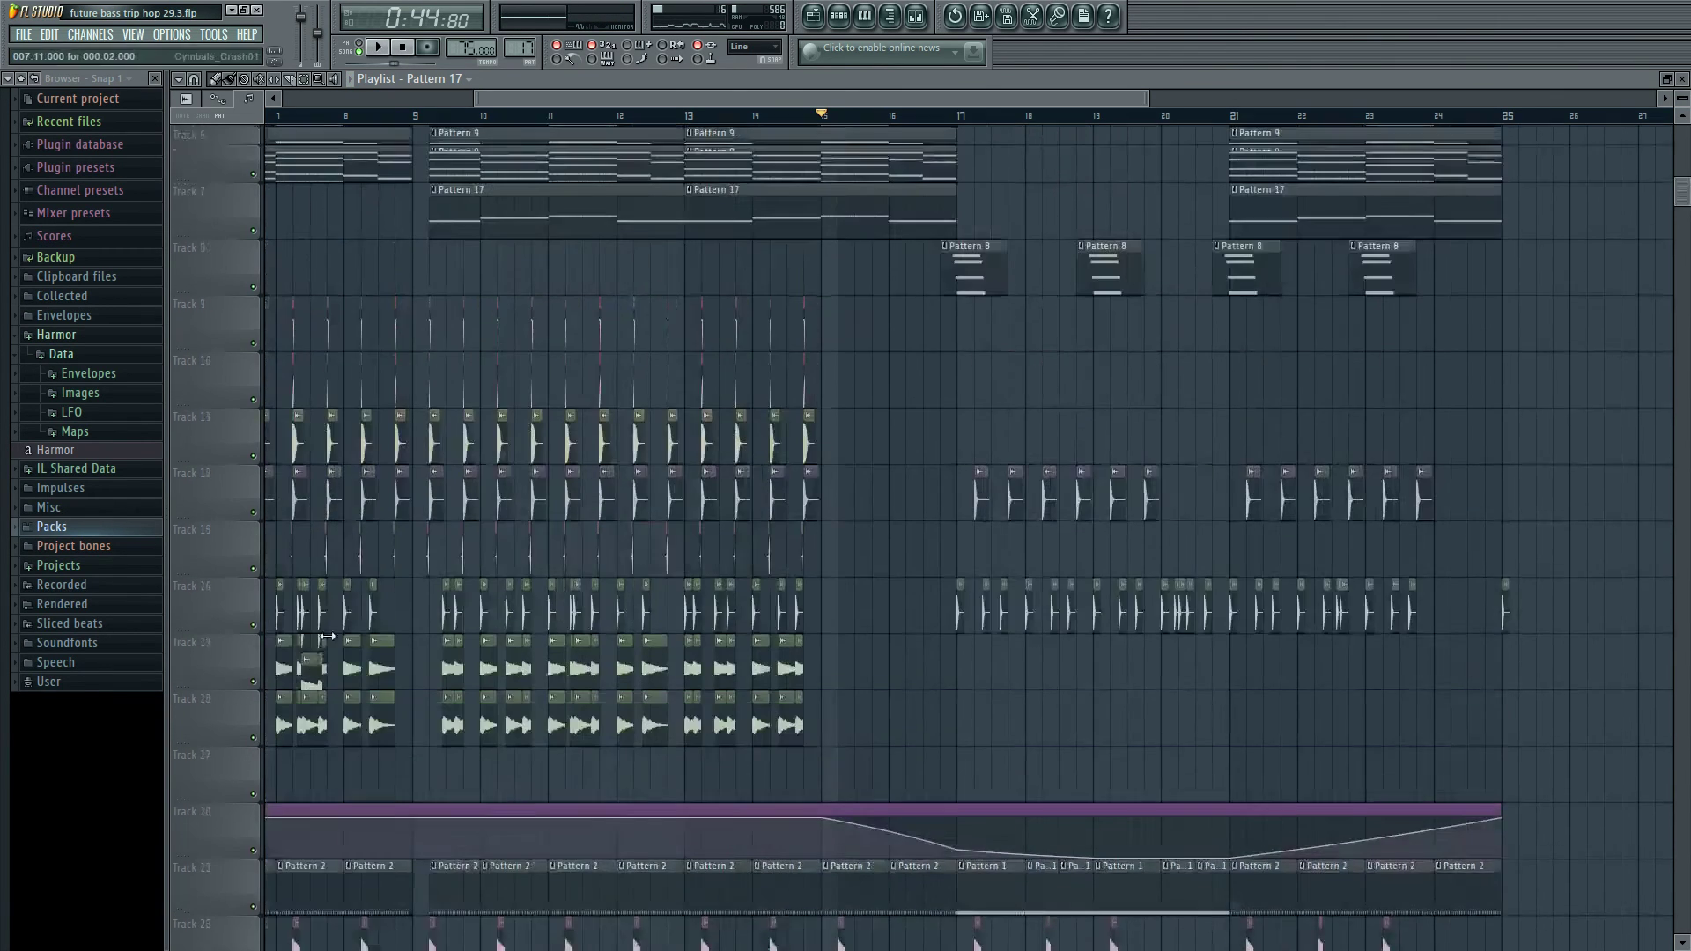
- Play the full arrangement from bar 15 into bar 17 and follow the drum, envelope and FX tracks
{"action": "left_click", "coordinate": [960, 115]}
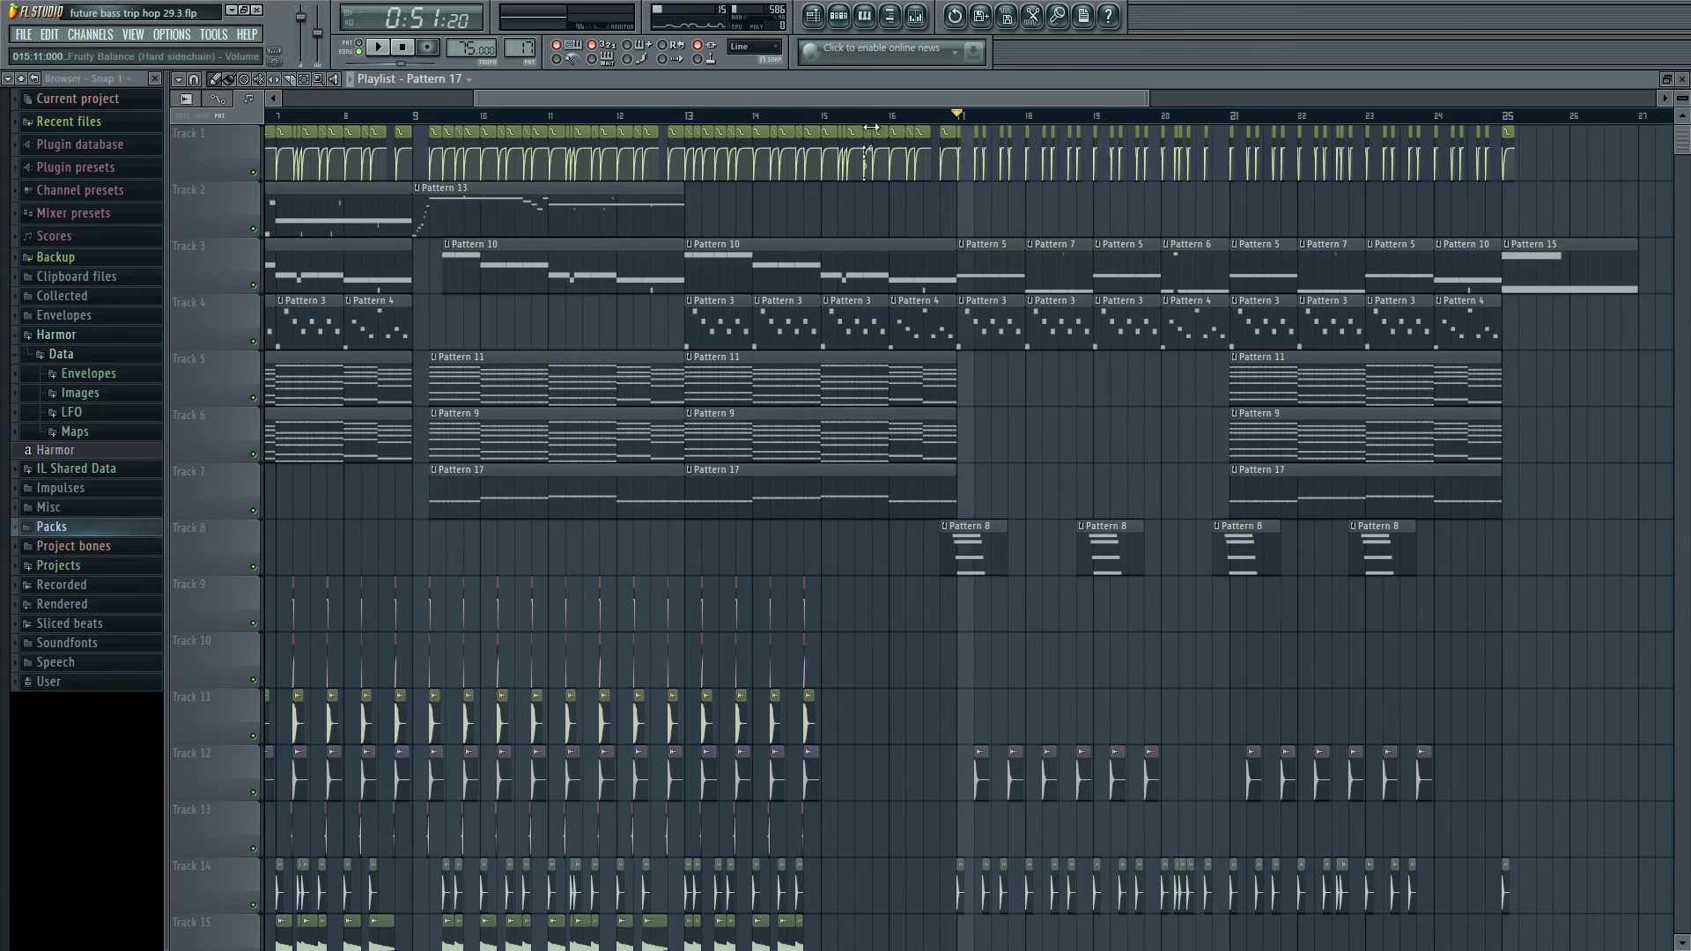
{"action": "left_click", "coordinate": [826, 116]}
{"action": "scroll", "coordinate": [838, 198], "scroll_direction": "up", "scroll_amount": 3, "text": "ctrl"}
{"action": "scroll", "coordinate": [792, 264], "scroll_direction": "down", "scroll_amount": 6}
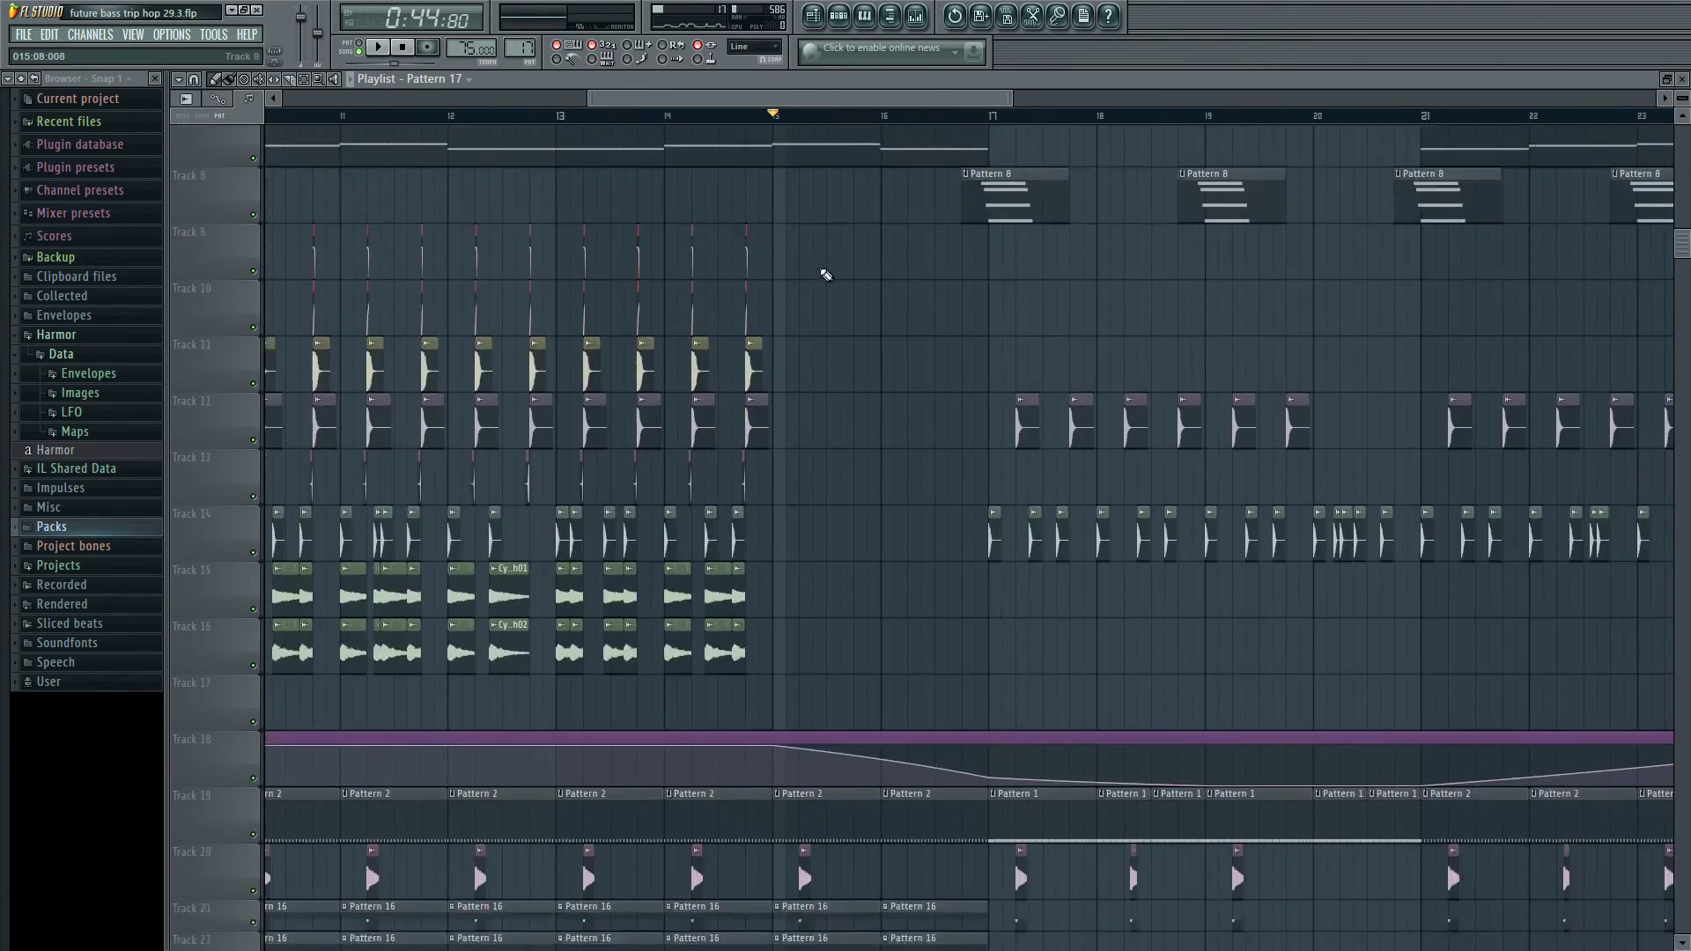
{"action": "scroll", "coordinate": [790, 304], "scroll_direction": "up", "scroll_amount": 3}
{"action": "scroll", "coordinate": [790, 305], "scroll_direction": "down", "scroll_amount": 12}
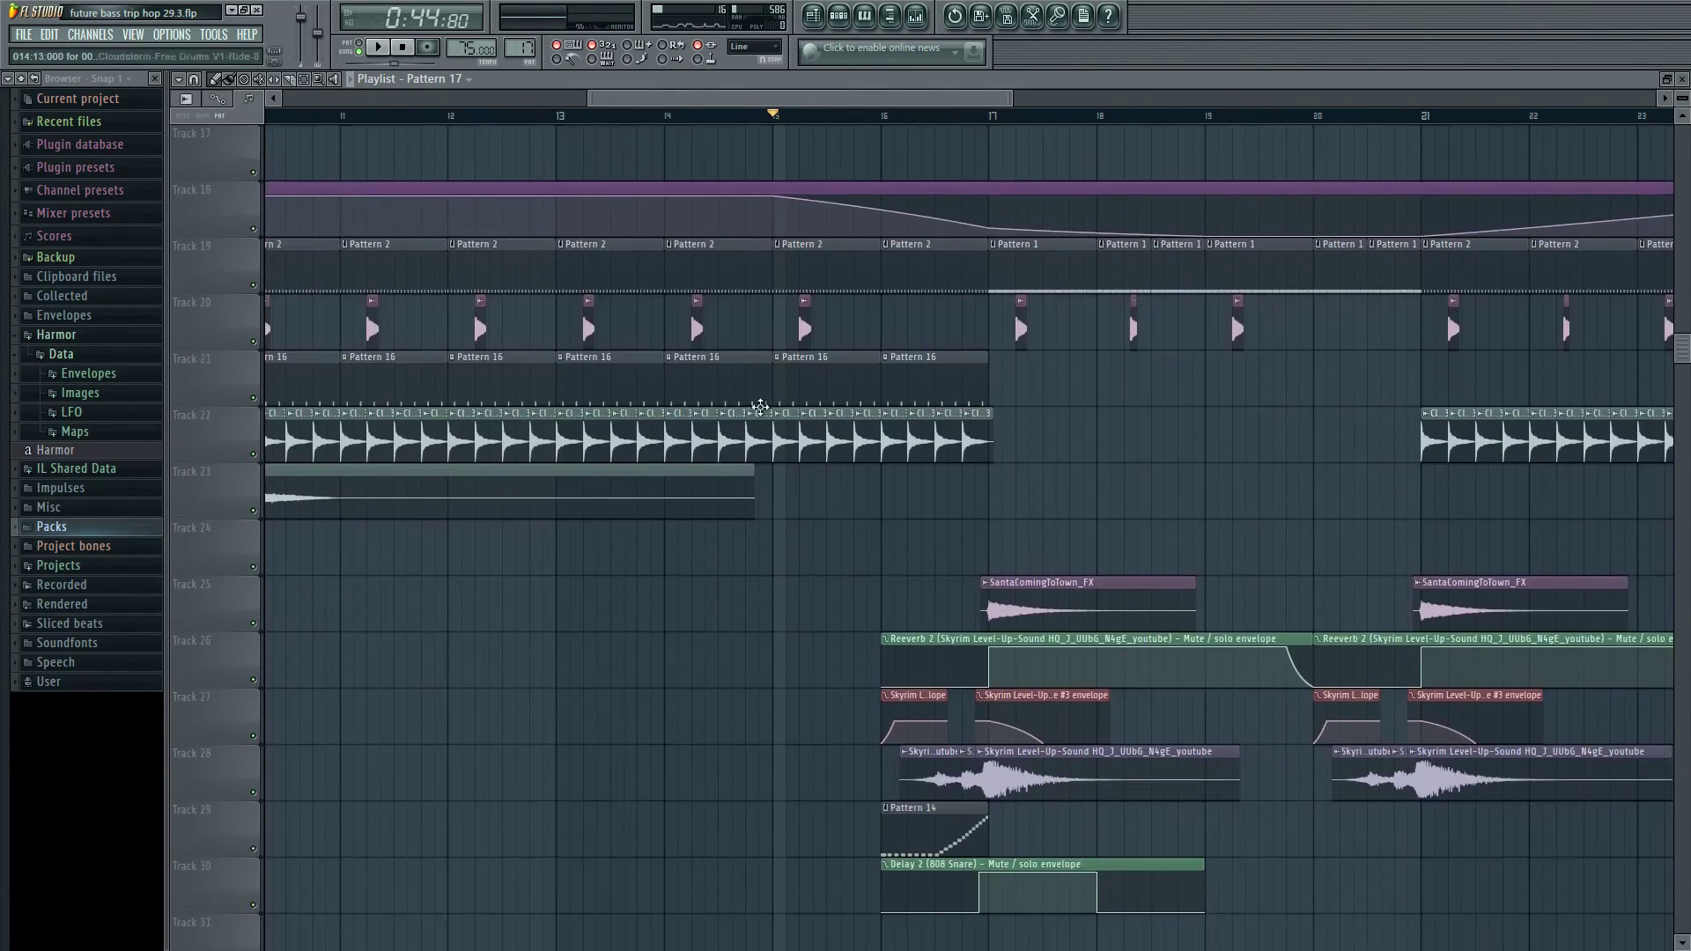
{"action": "scroll", "coordinate": [662, 388], "scroll_direction": "up", "scroll_amount": 4}
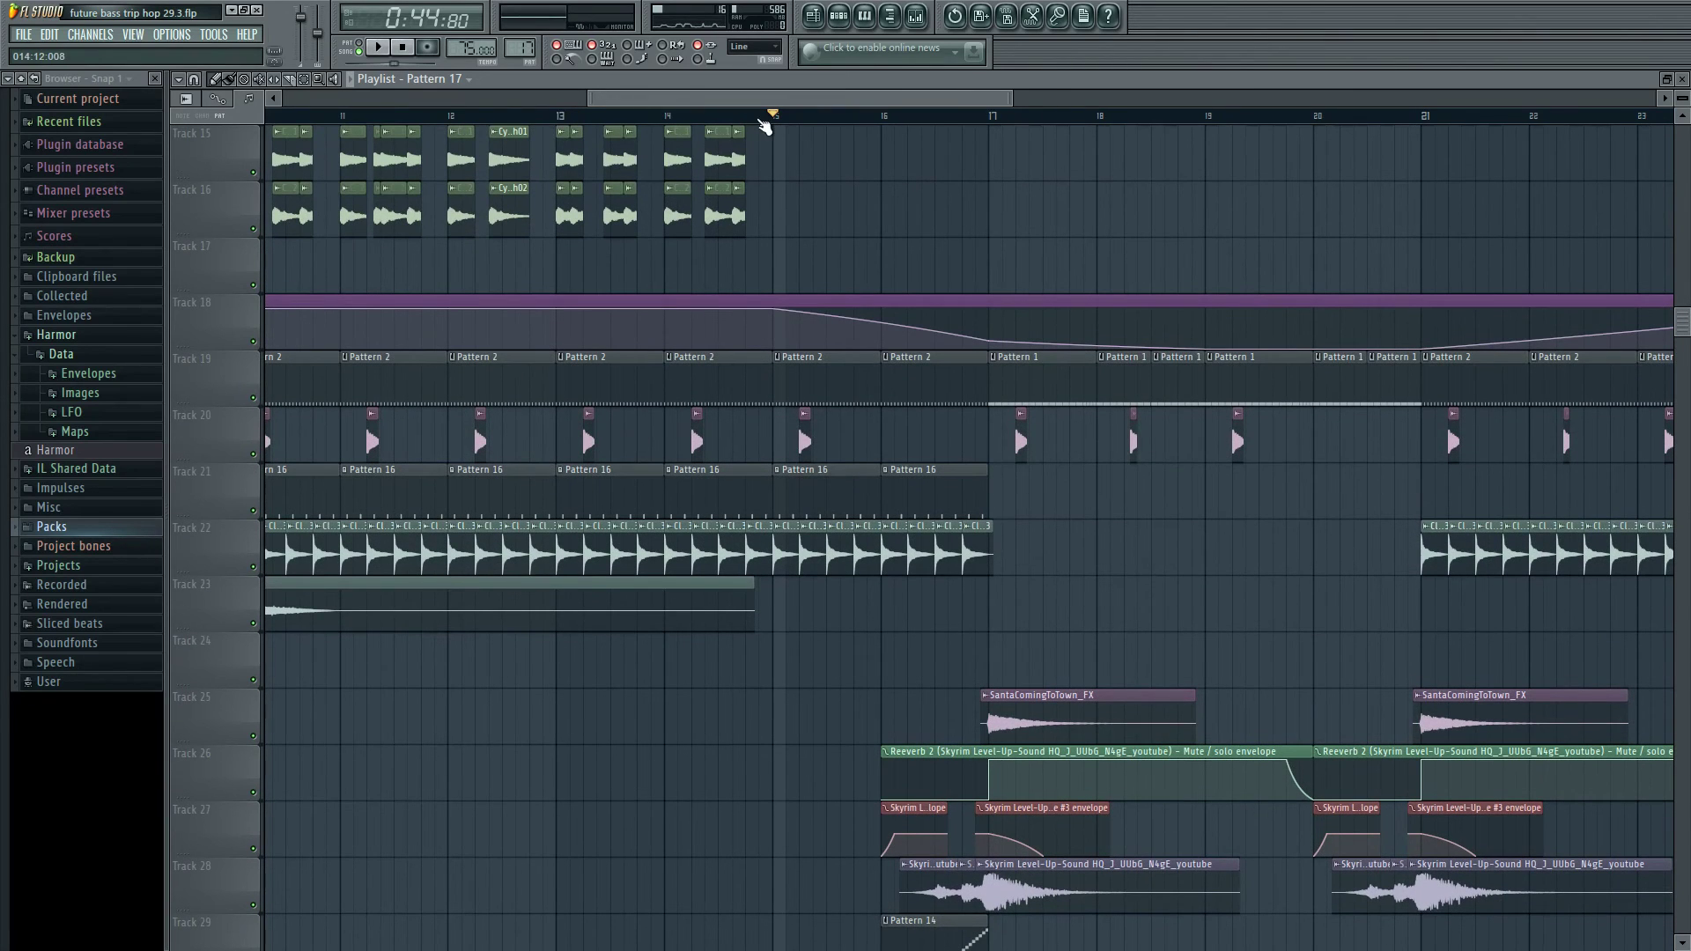
{"action": "key", "text": "space"}
{"action": "scroll", "coordinate": [705, 659], "scroll_direction": "up", "scroll_amount": 3}
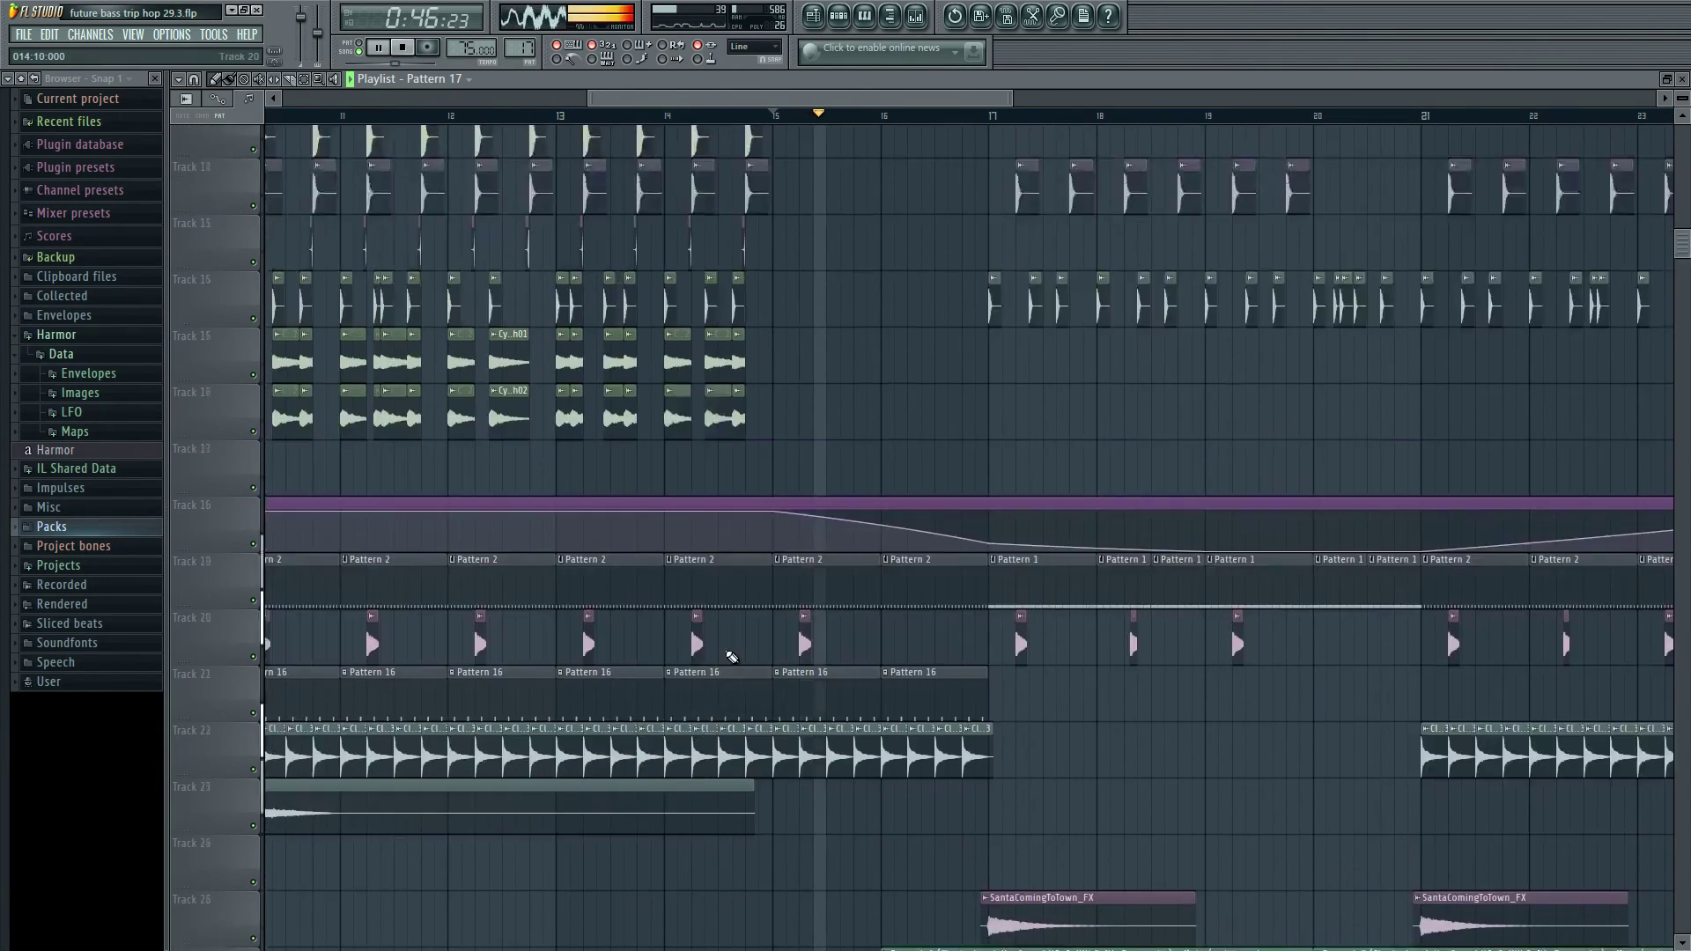
{"action": "scroll", "coordinate": [731, 657], "scroll_direction": "down", "scroll_amount": 9}
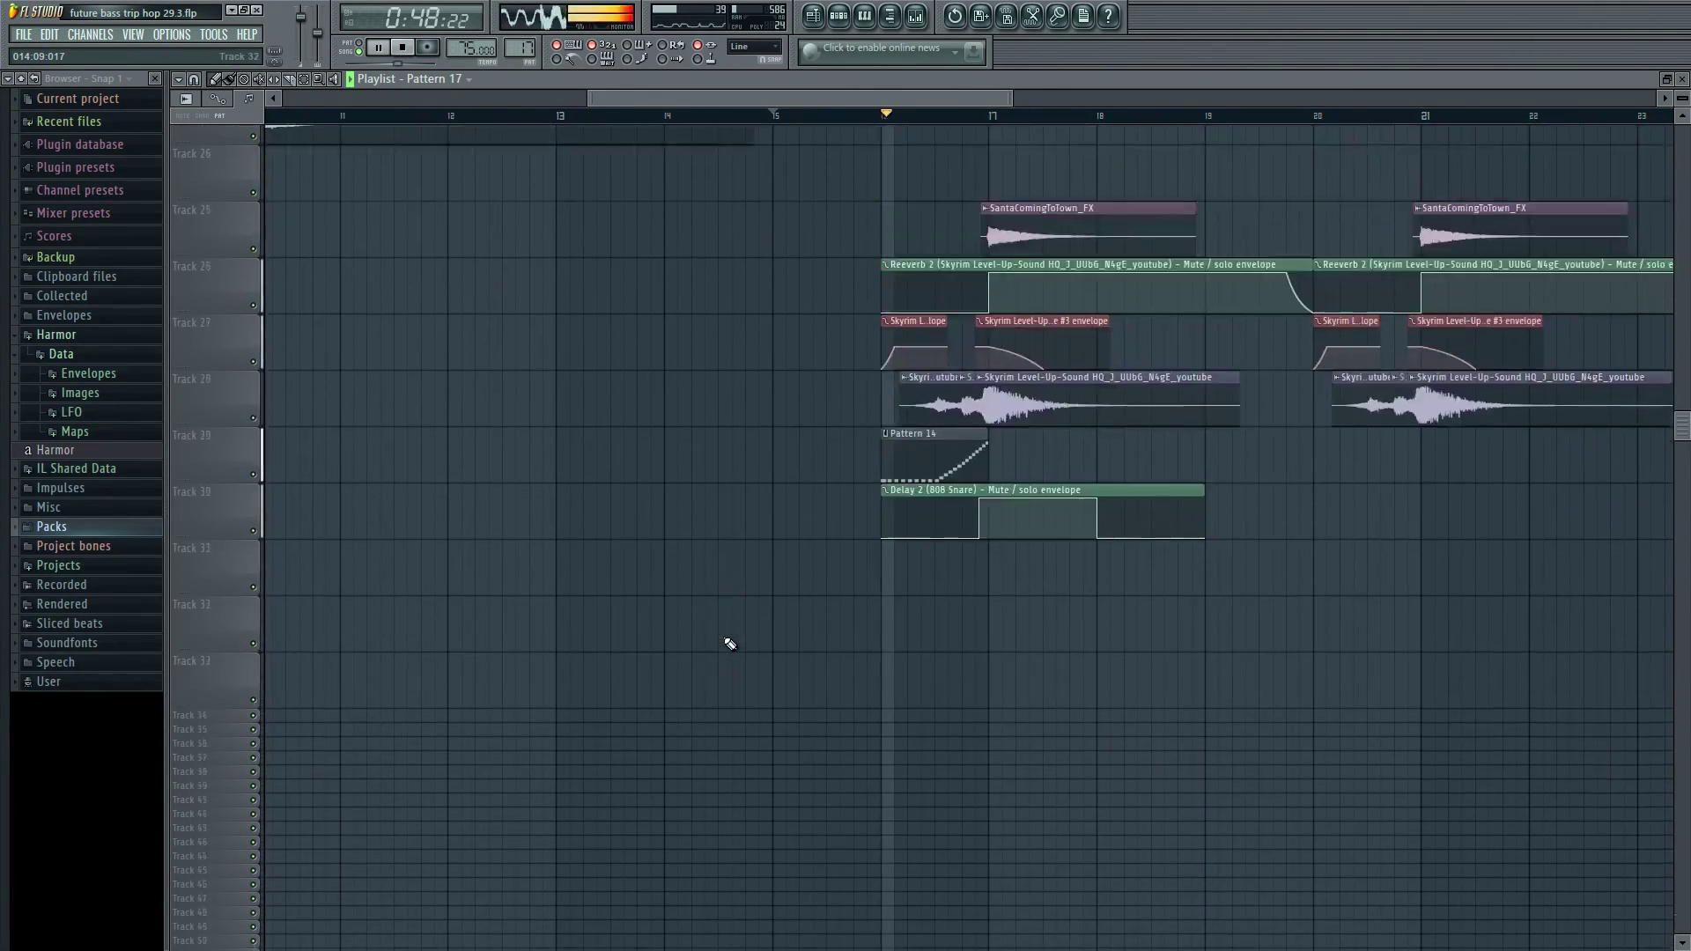
{"action": "scroll", "coordinate": [730, 644], "scroll_direction": "up", "scroll_amount": 1}
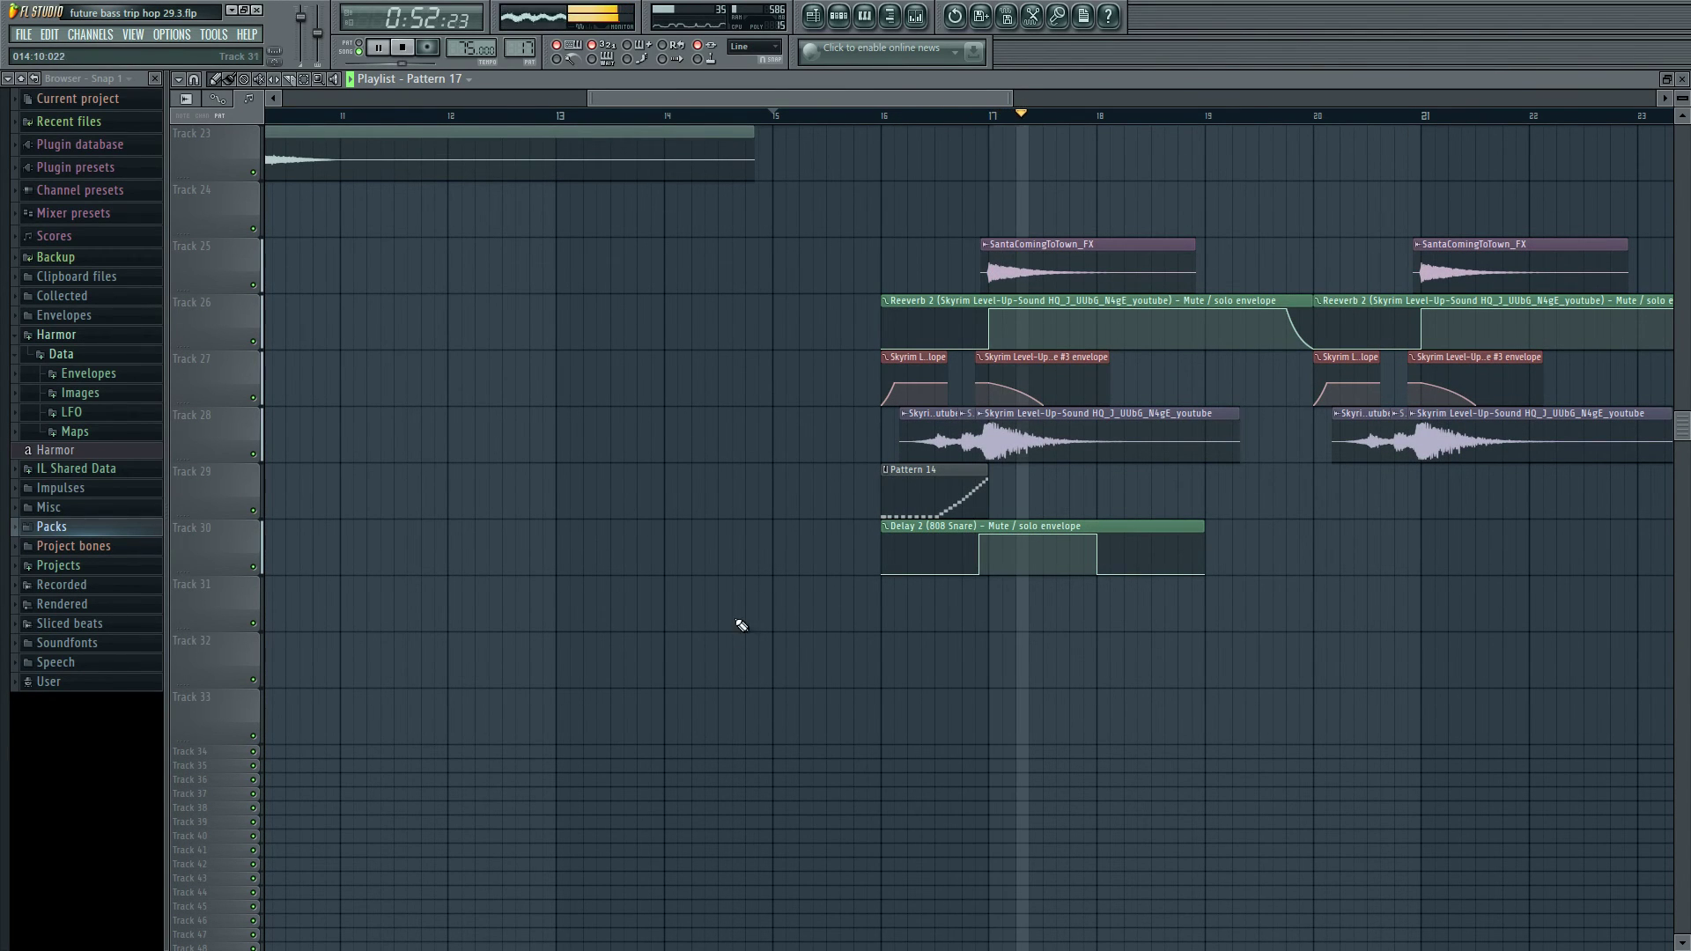
{"action": "key", "text": "space"}
- Solo the Skyrim Level-Up sample on Track 28 with its volume envelopes on Track 27, and play from bar 16
{"action": "left_click_drag", "start_coordinate": [864, 98], "coordinate": [911, 101]}
{"action": "scroll", "coordinate": [607, 451], "scroll_direction": "down", "scroll_amount": 2}
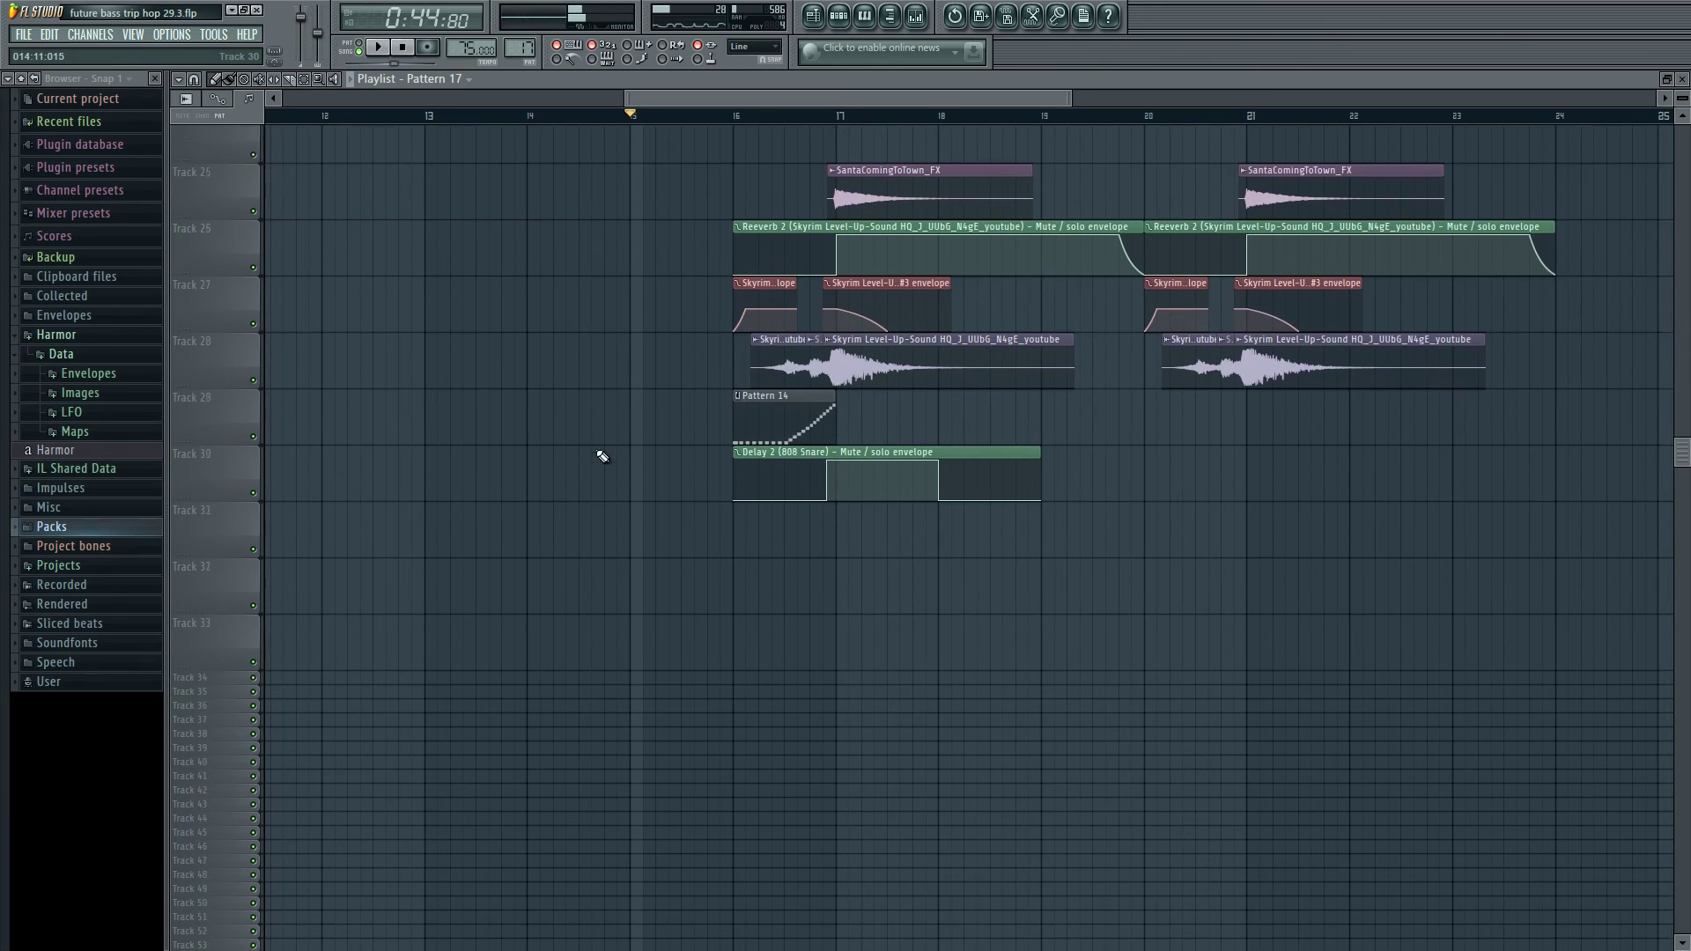
{"action": "scroll", "coordinate": [603, 456], "scroll_direction": "down", "scroll_amount": 1}
{"action": "scroll", "coordinate": [600, 451], "scroll_direction": "up", "scroll_amount": 2}
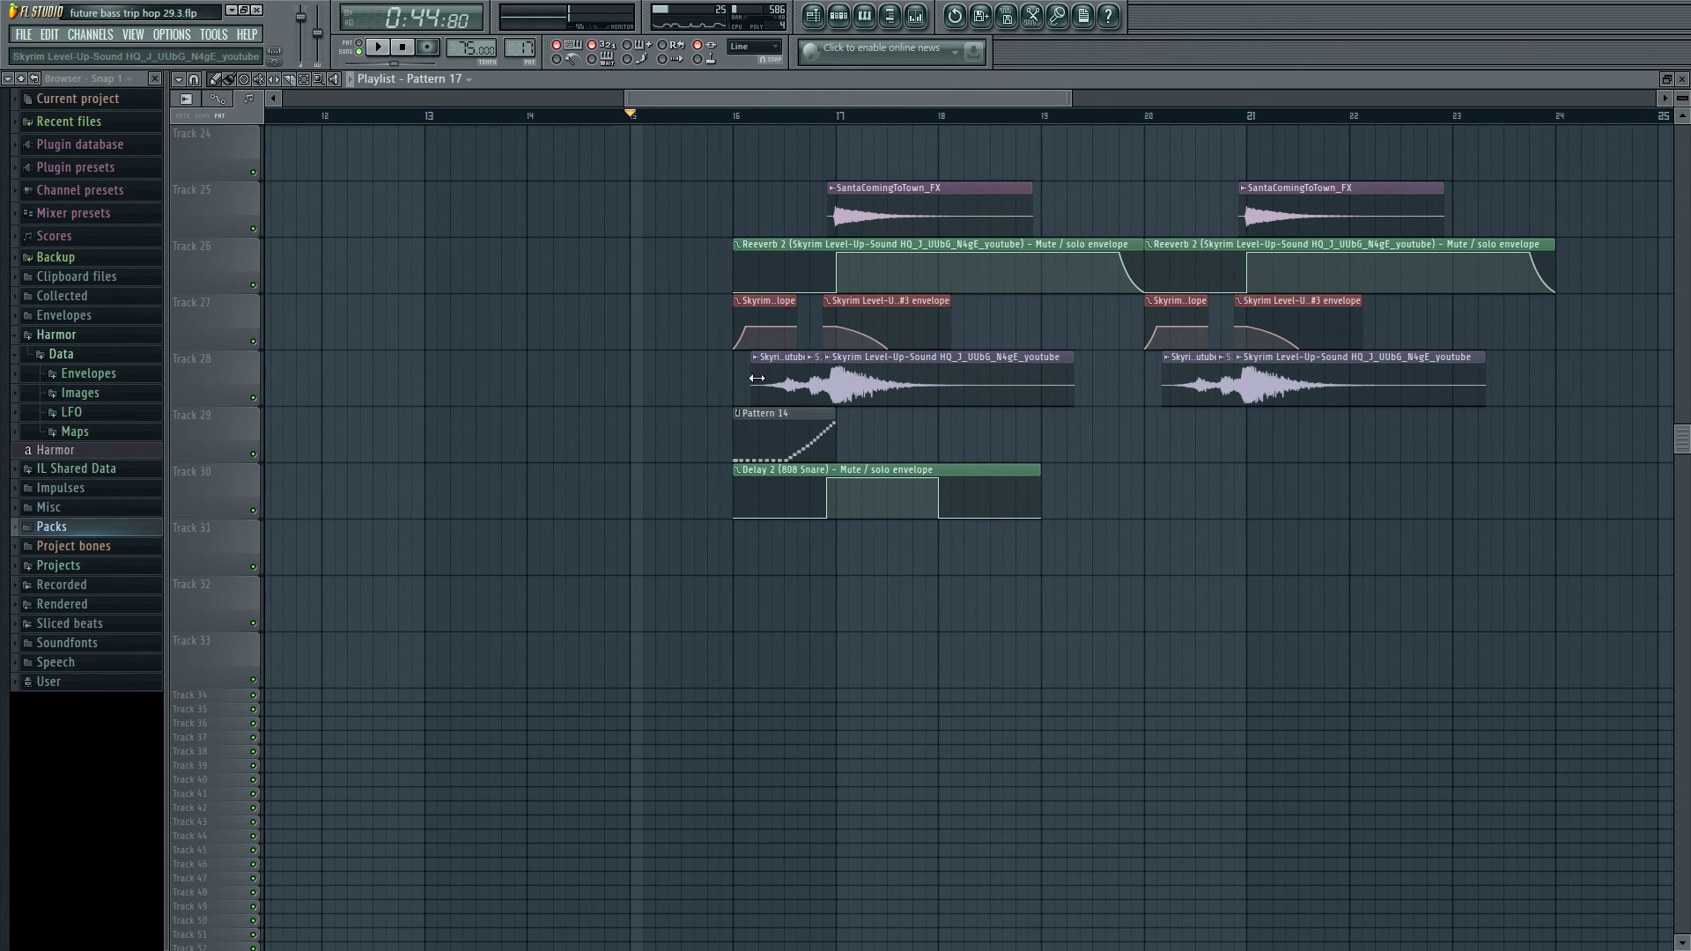
{"action": "right_click", "coordinate": [253, 398]}
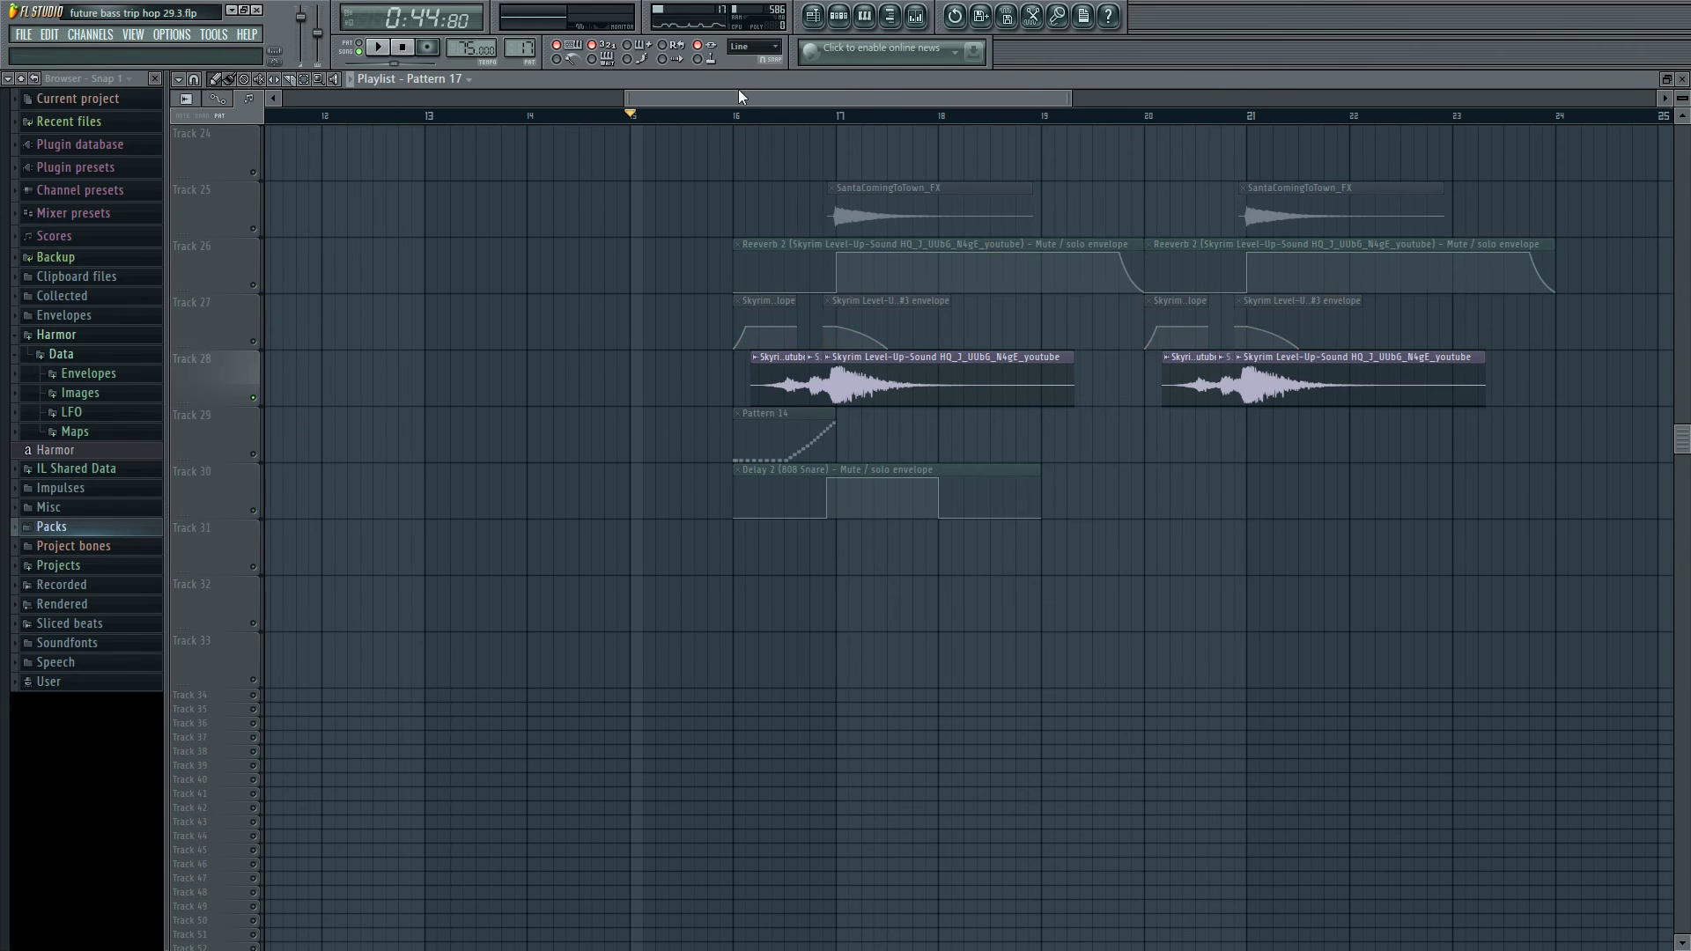
{"action": "left_click", "coordinate": [736, 118]}
{"action": "left_click_drag", "start_coordinate": [737, 98], "coordinate": [768, 98]}
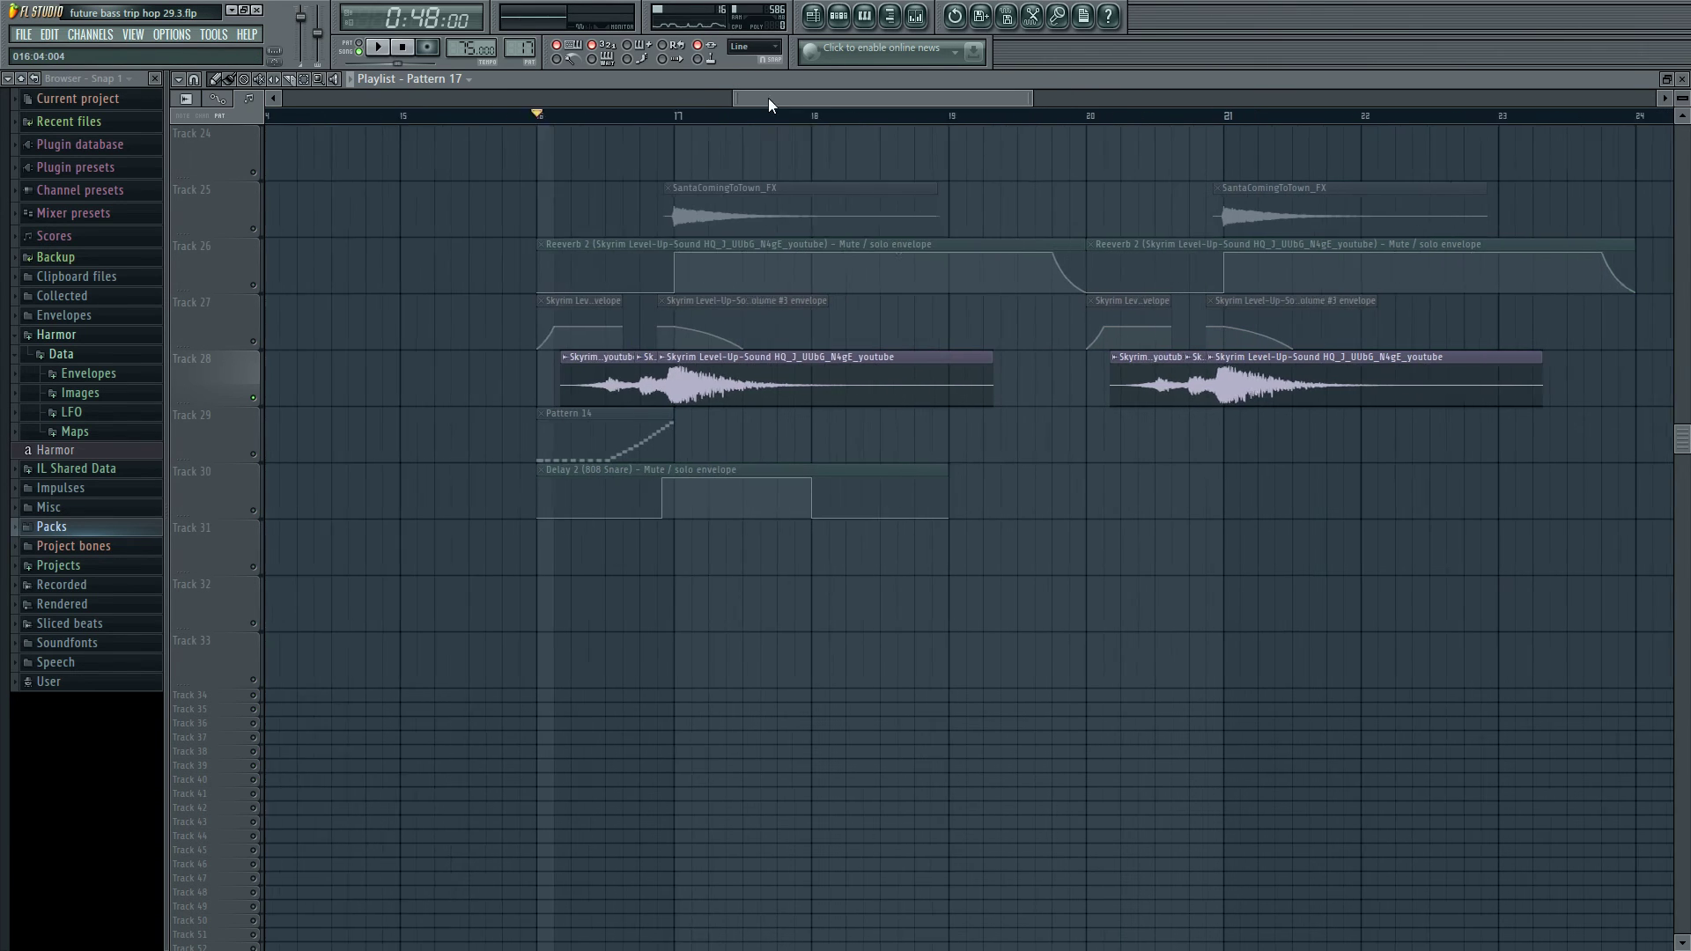
{"action": "left_click", "coordinate": [254, 343]}
{"action": "key", "text": "space"}
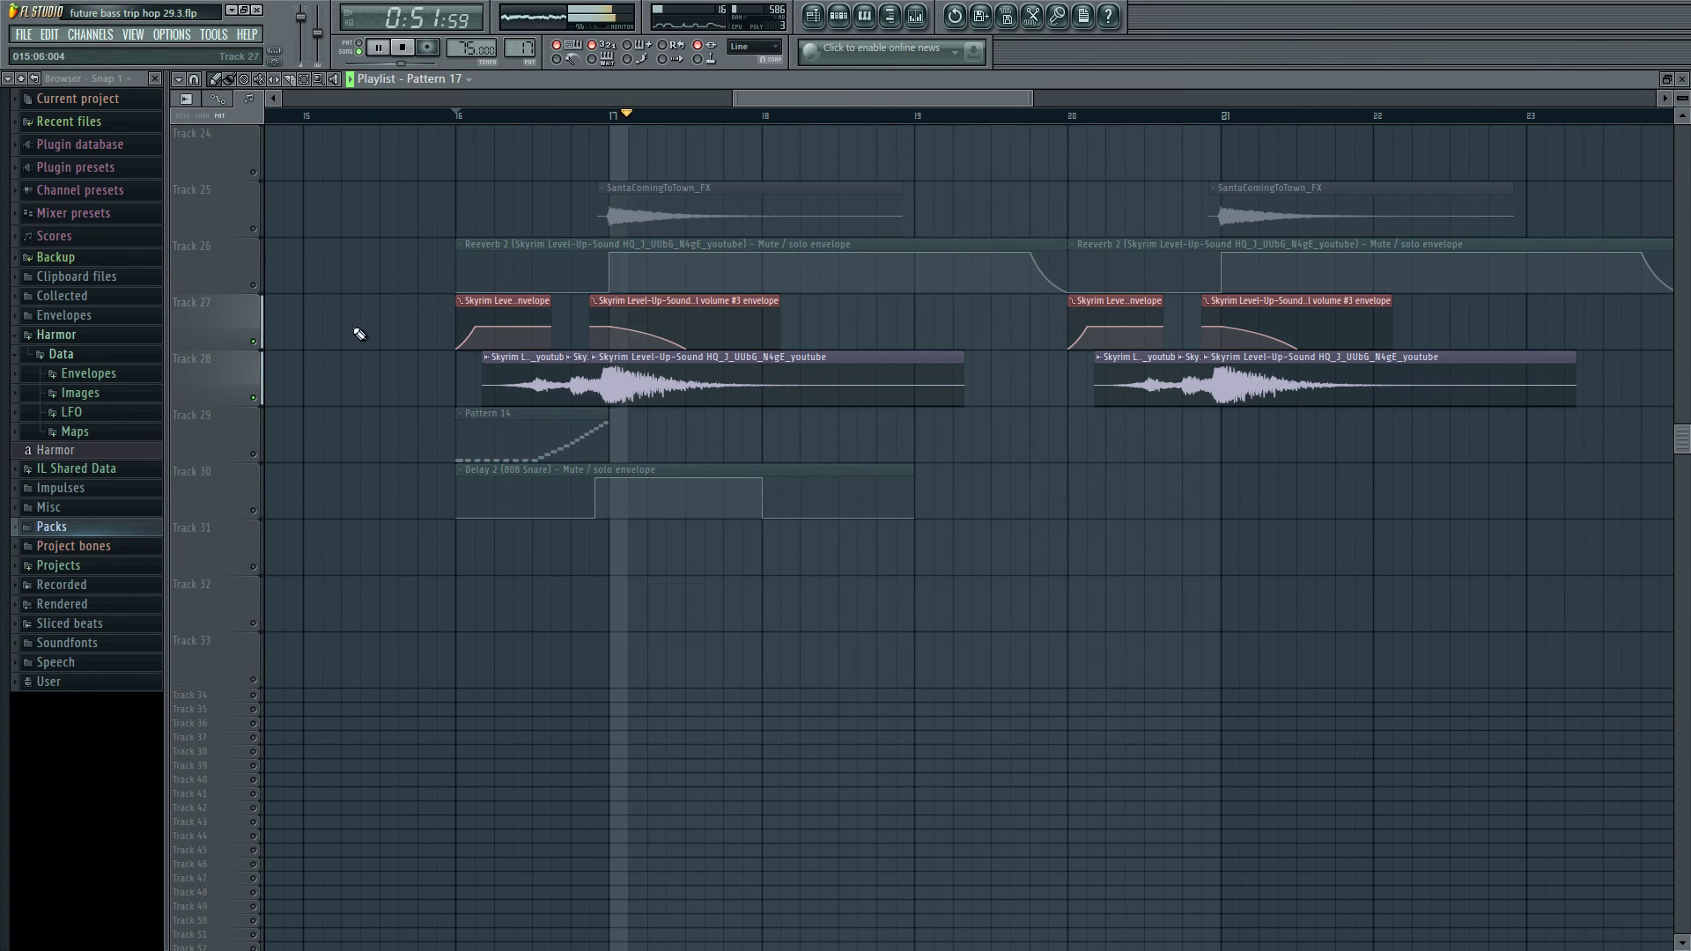
{"action": "key", "text": "space"}
- Replay the Skyrim transition from bar 16 with its two tracks soloed, then with all tracks active
{"action": "left_click_drag", "start_coordinate": [736, 99], "coordinate": [660, 98]}
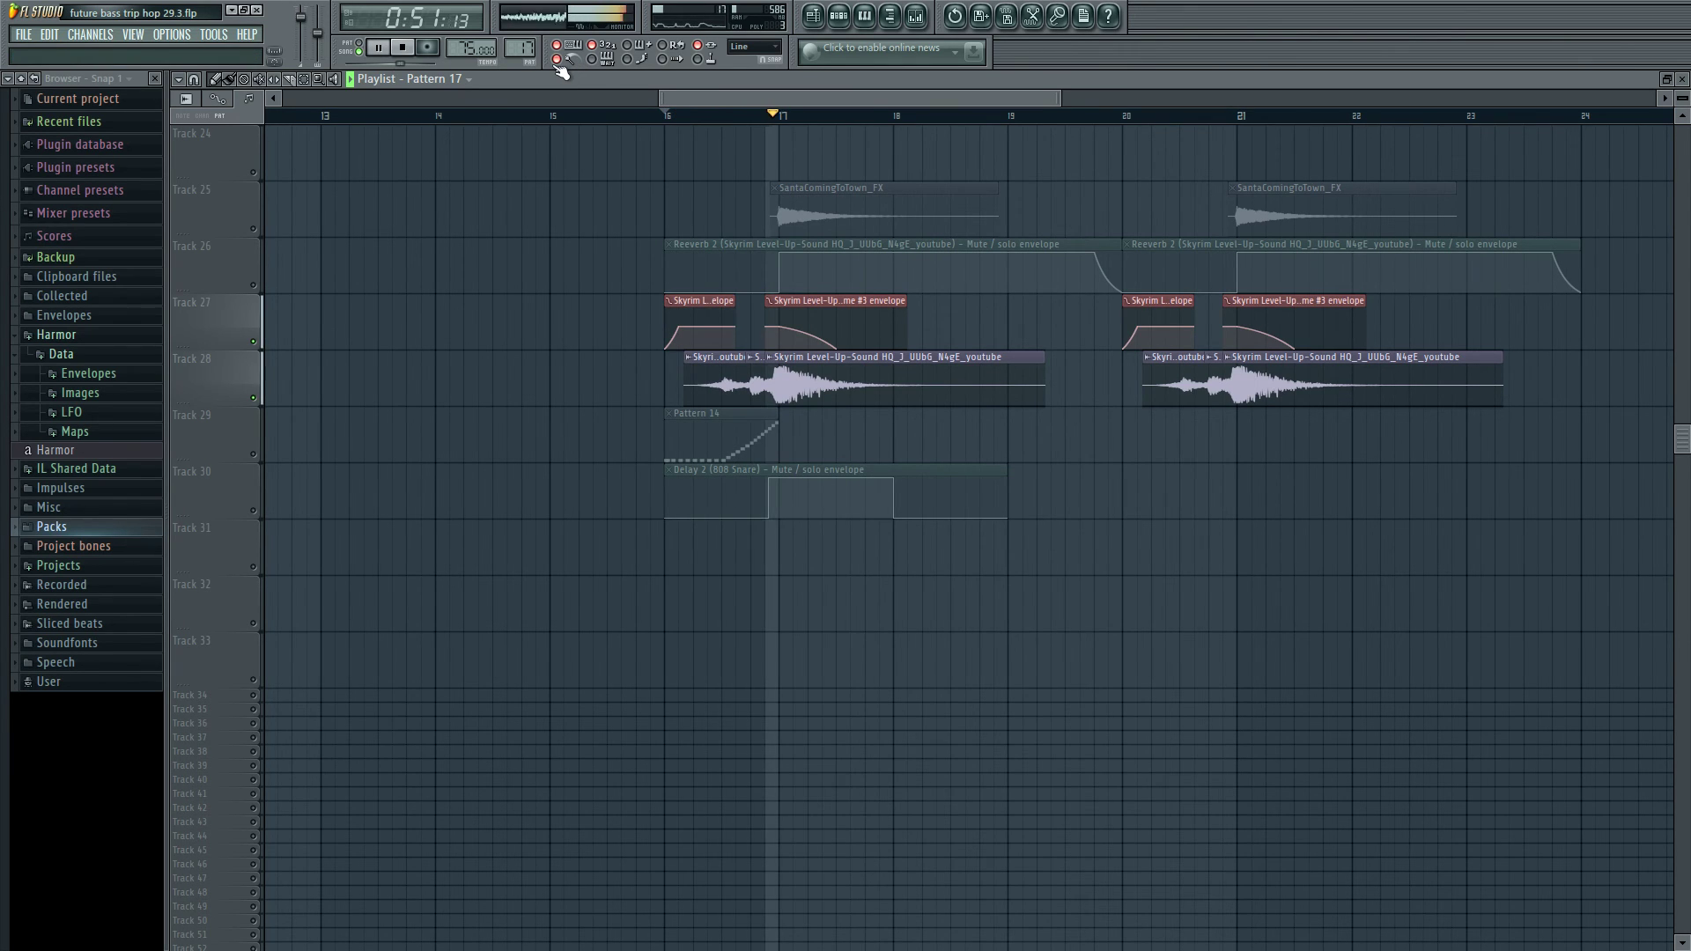
{"action": "key", "text": "space"}
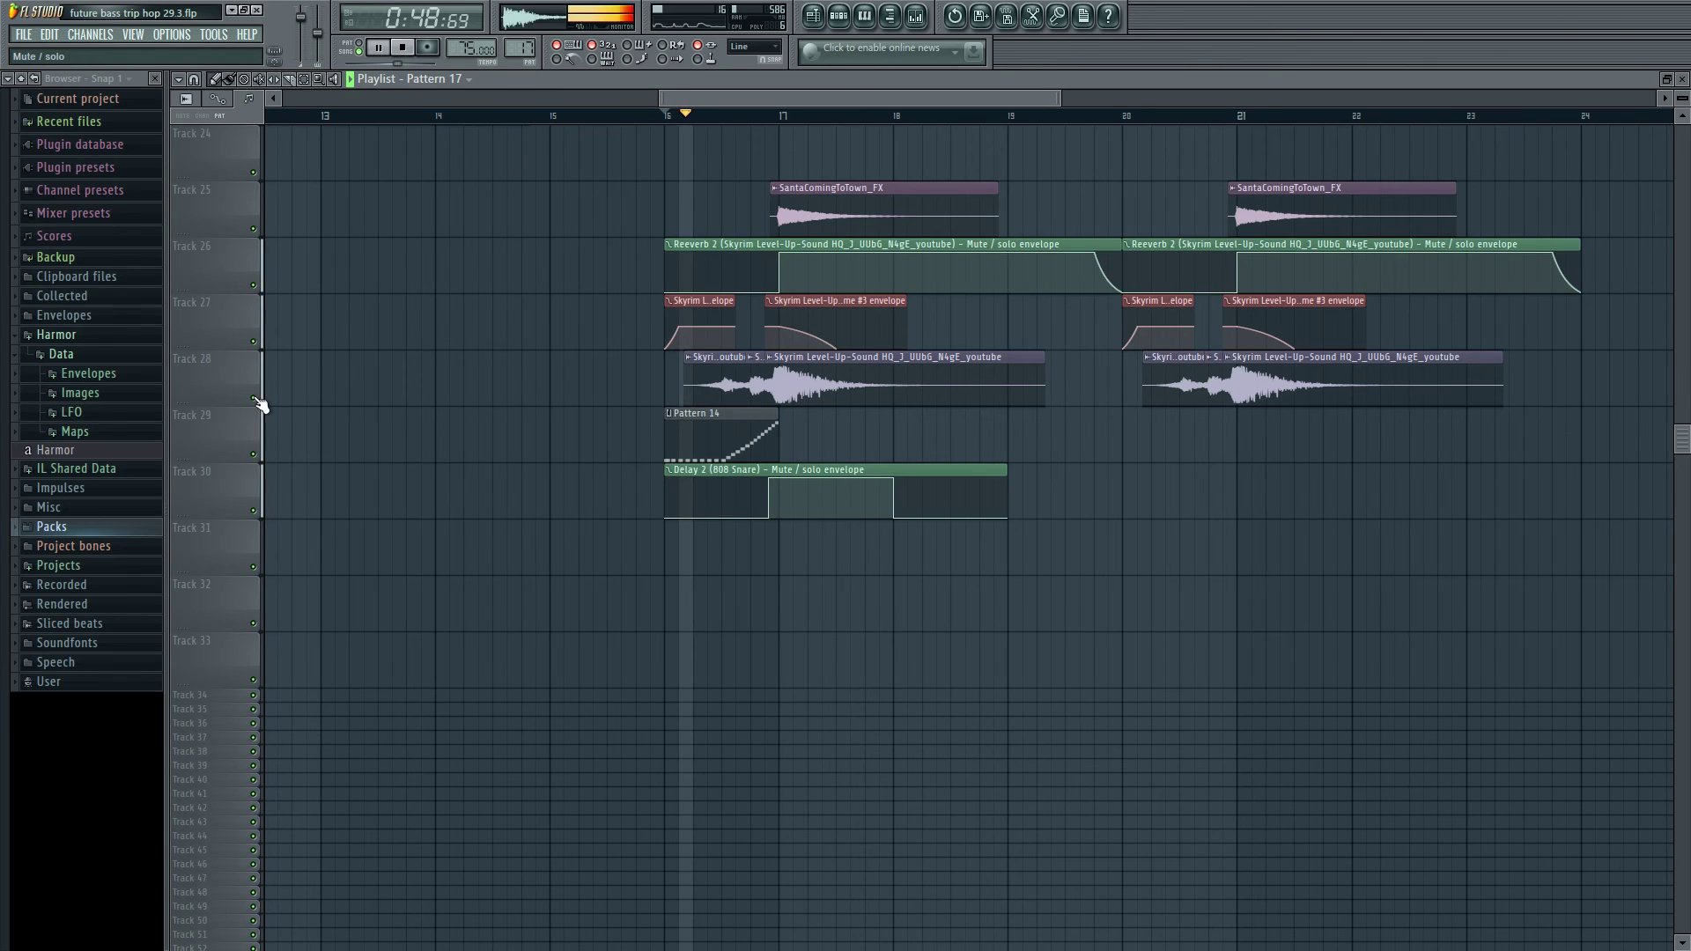
{"action": "key", "text": "space"}
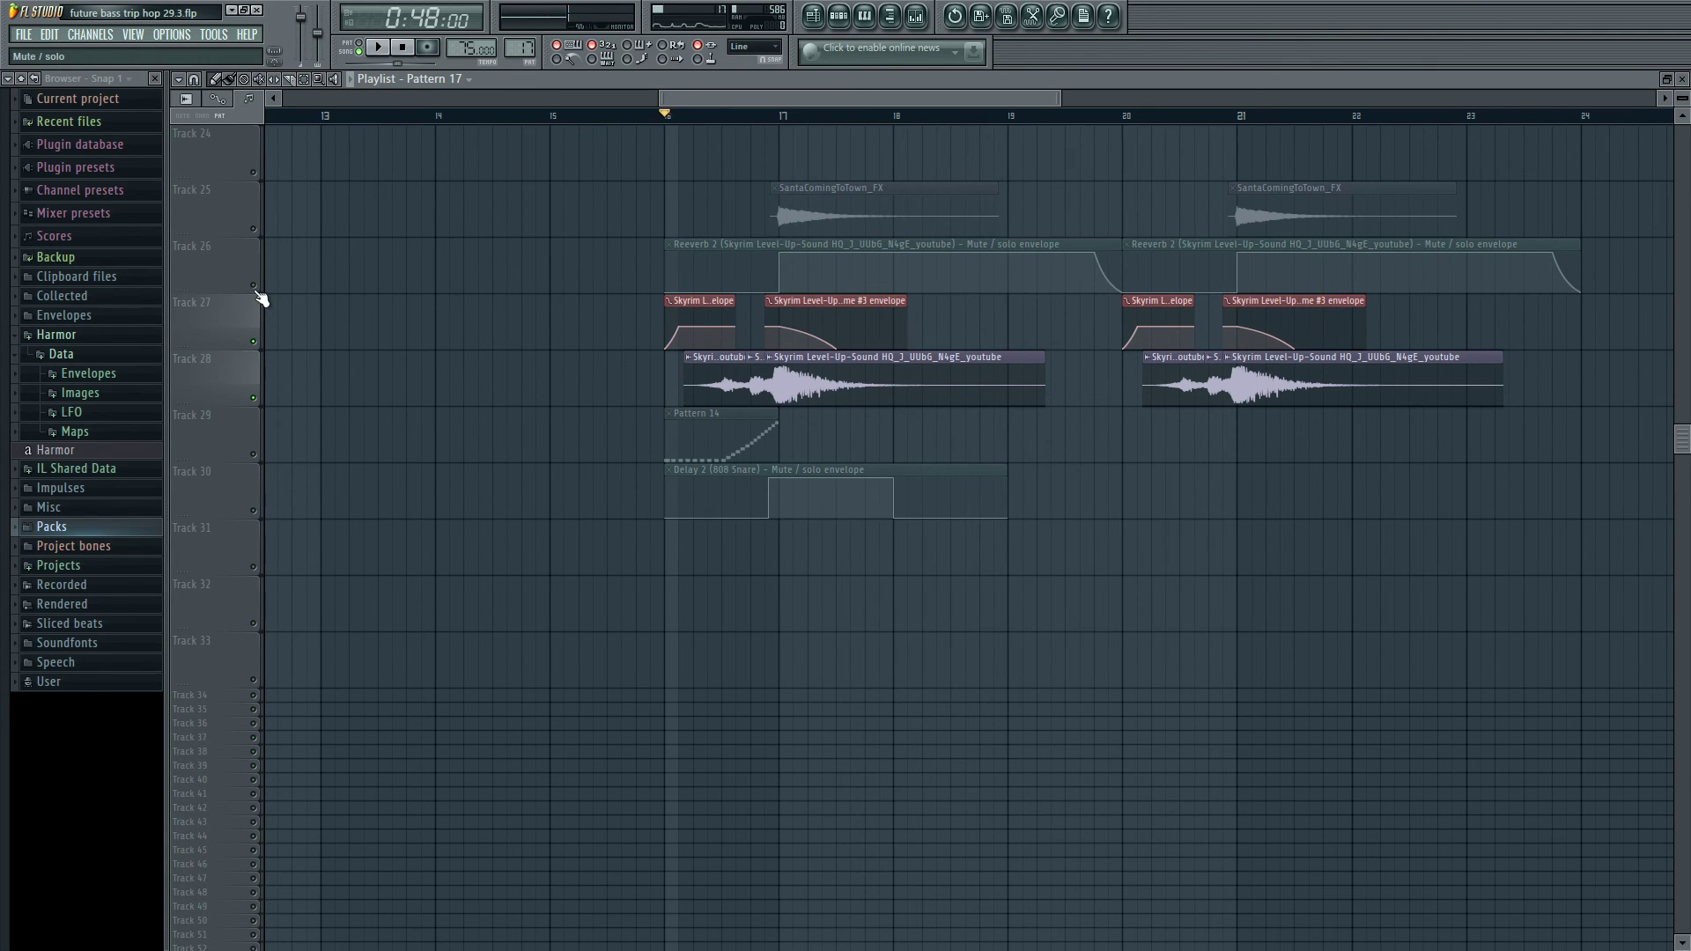
- Add the Reeverb 2 mute/solo envelope on Track 26 to the soloed Skyrim tracks and play from just before bar 17
{"action": "left_click", "coordinate": [253, 285]}
{"action": "left_click", "coordinate": [765, 117]}
{"action": "key", "text": "space"}
{"action": "right_click", "coordinate": [762, 3]}
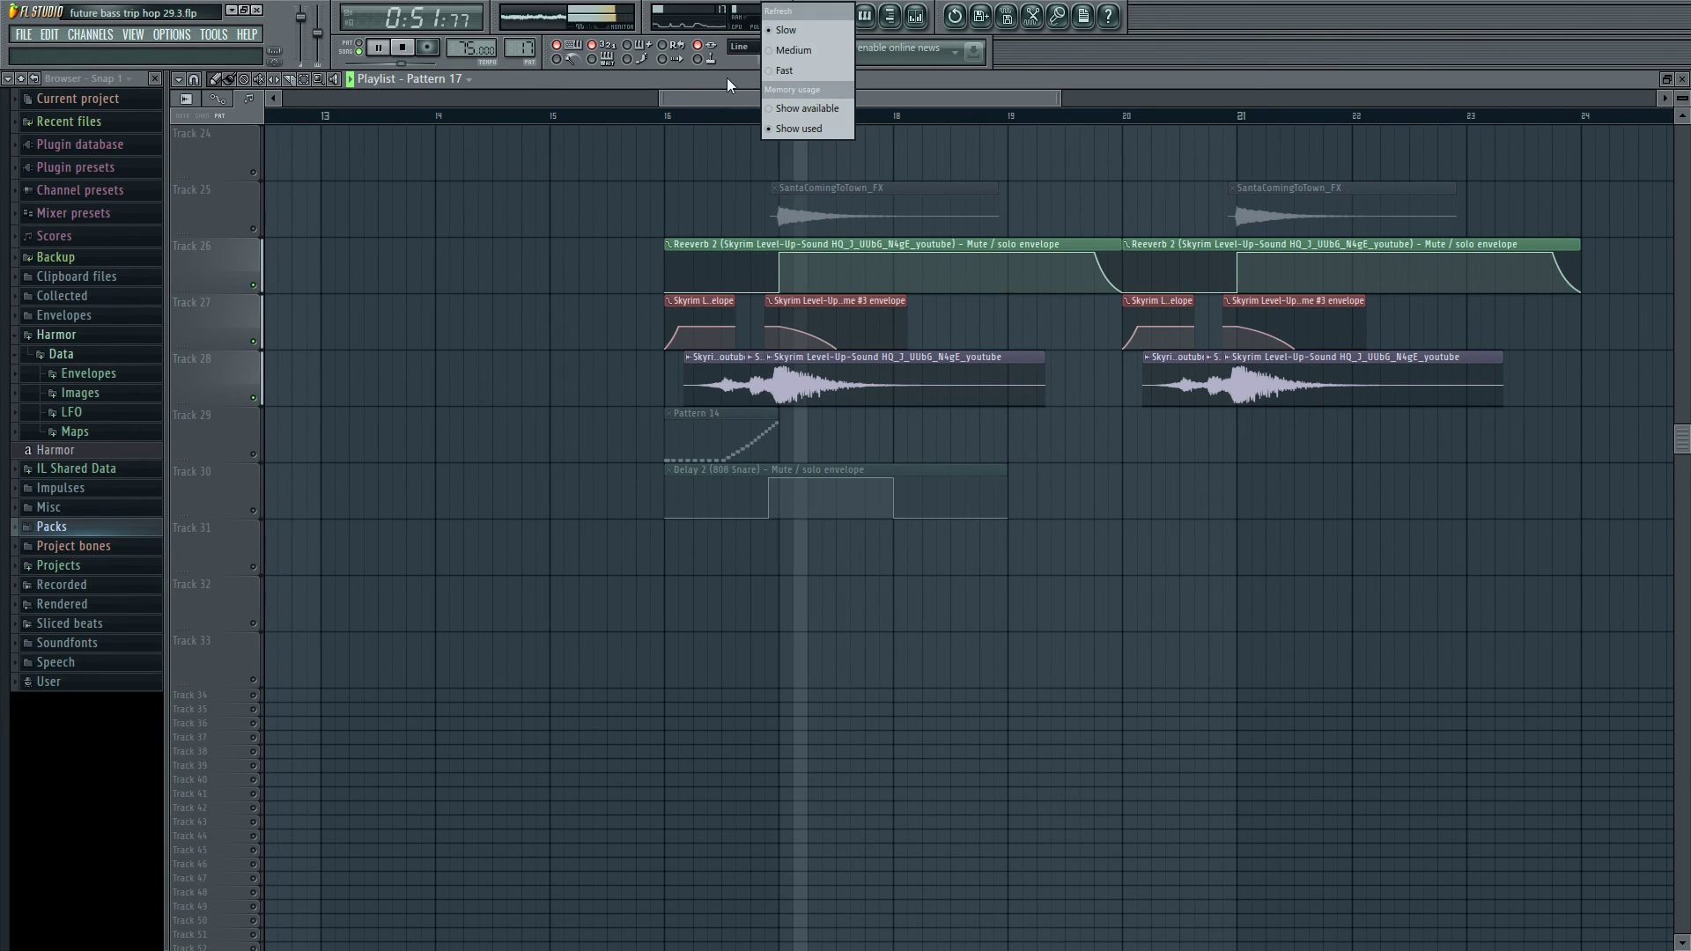
{"action": "left_click", "coordinate": [708, 97]}
{"action": "scroll", "coordinate": [708, 97], "scroll_direction": "up", "scroll_amount": 2}
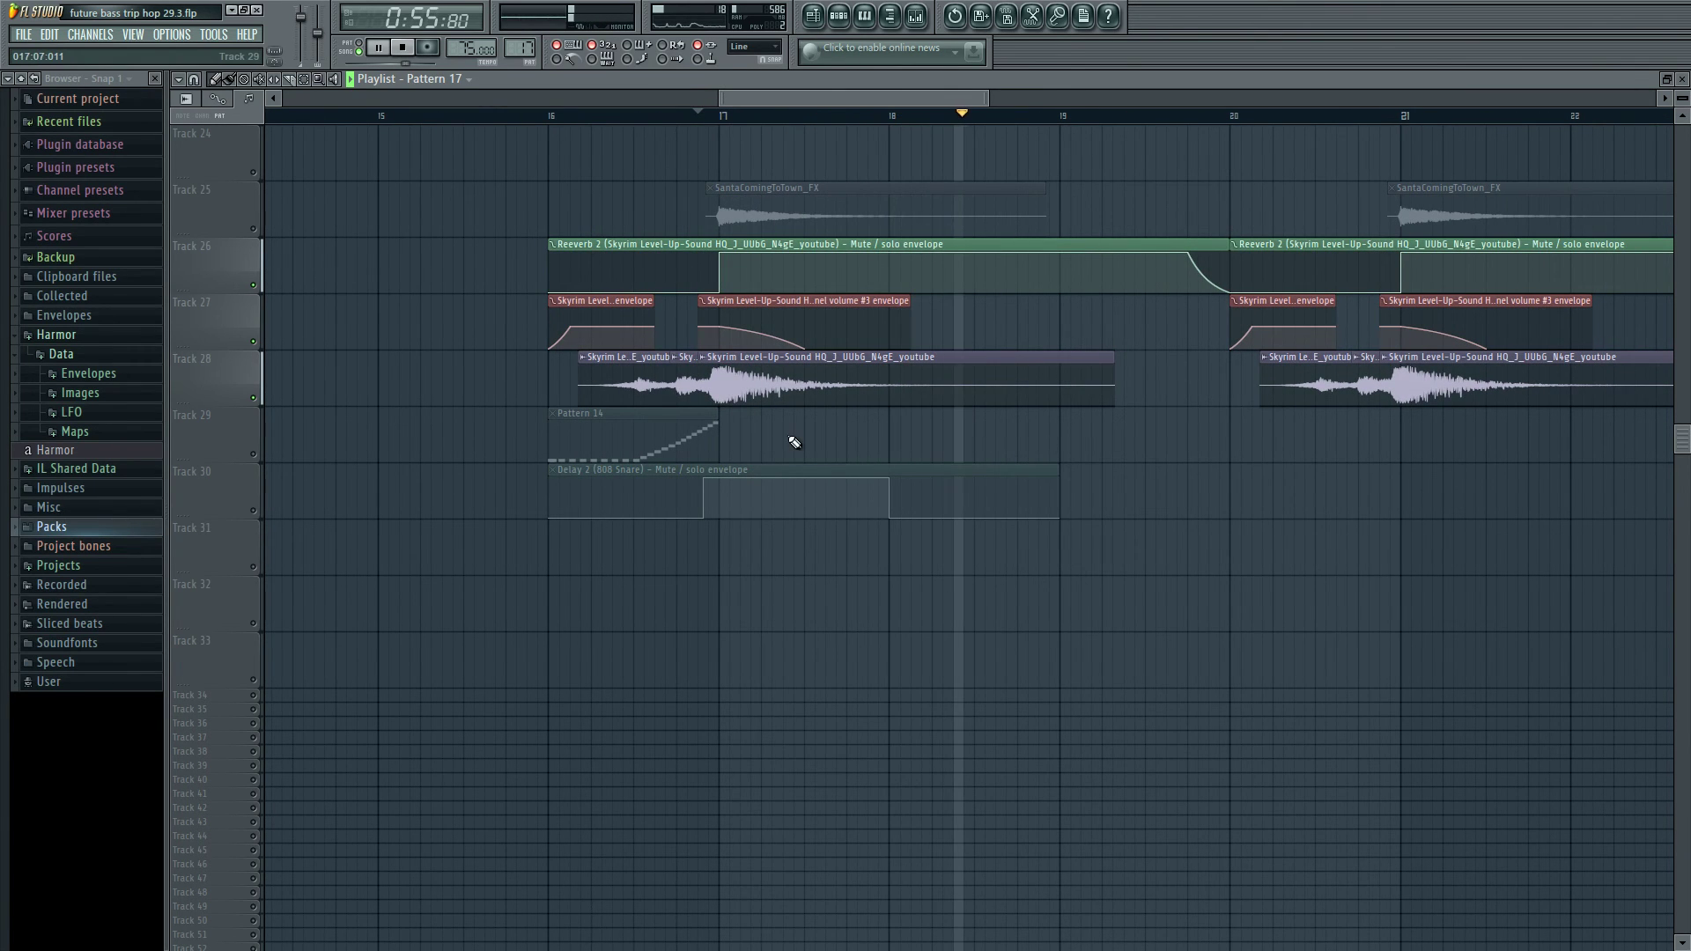
{"action": "scroll", "coordinate": [617, 449], "scroll_direction": "up", "scroll_amount": 4}
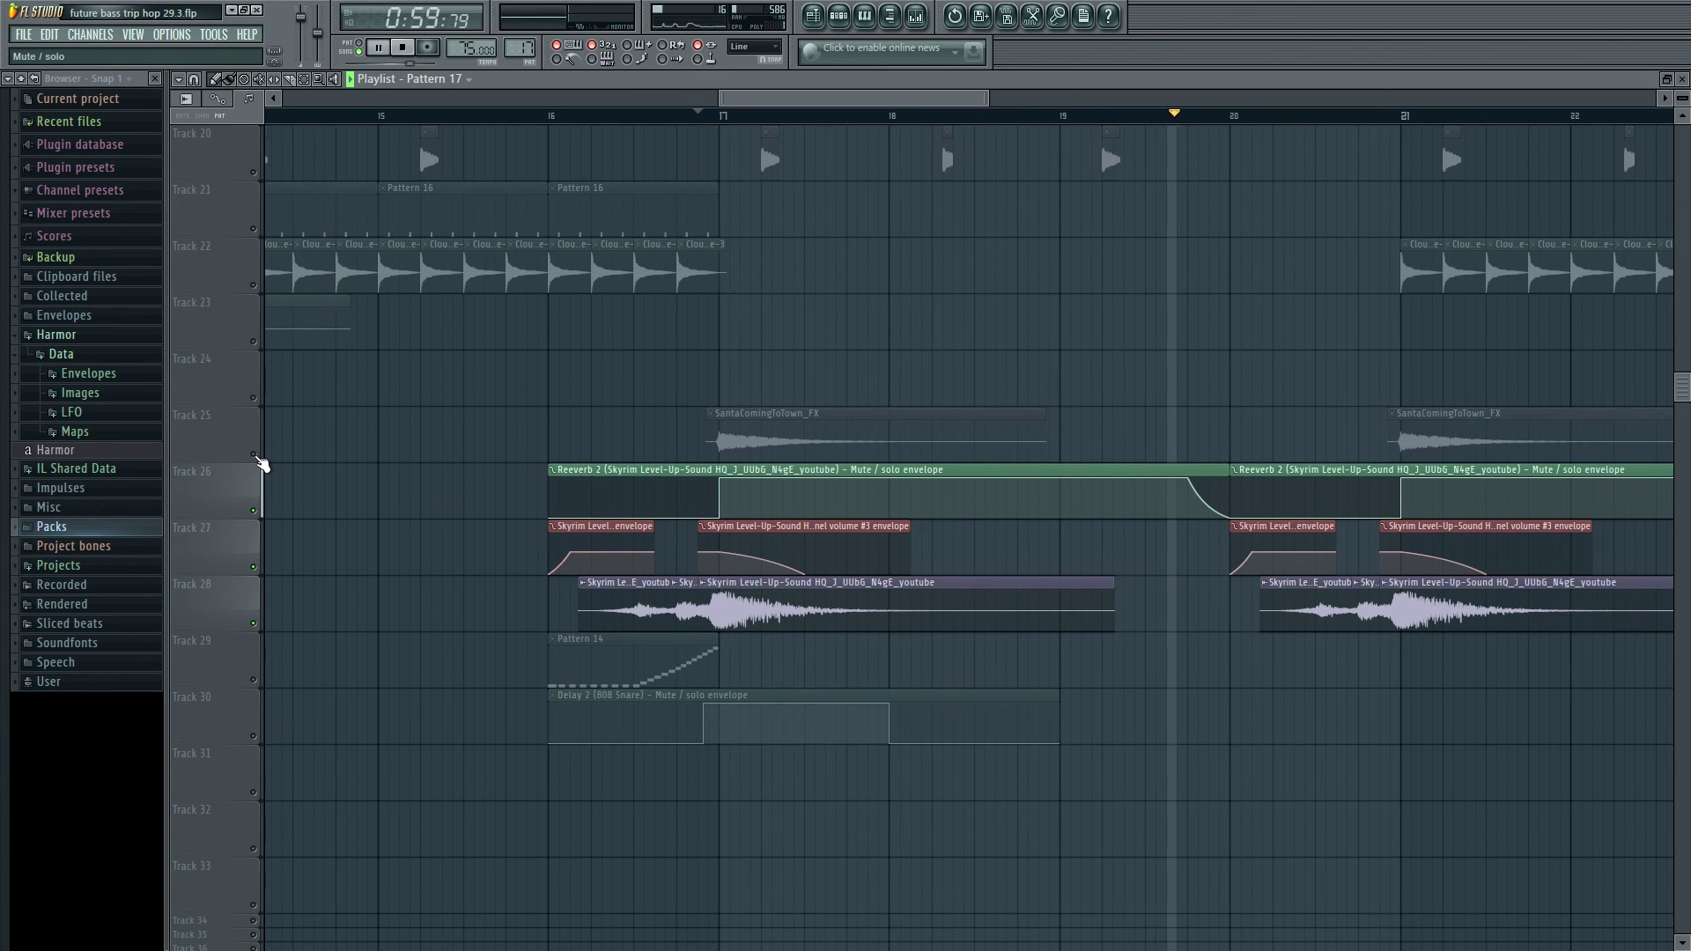
{"action": "key", "text": "space"}
- Unmute the SantaComingToTown_FX clip on Track 25 and play it layered with the Skyrim sample from just before bar 17
{"action": "left_click", "coordinate": [256, 455]}
{"action": "scroll", "coordinate": [753, 142], "scroll_direction": "up", "scroll_amount": 2, "text": "ctrl"}
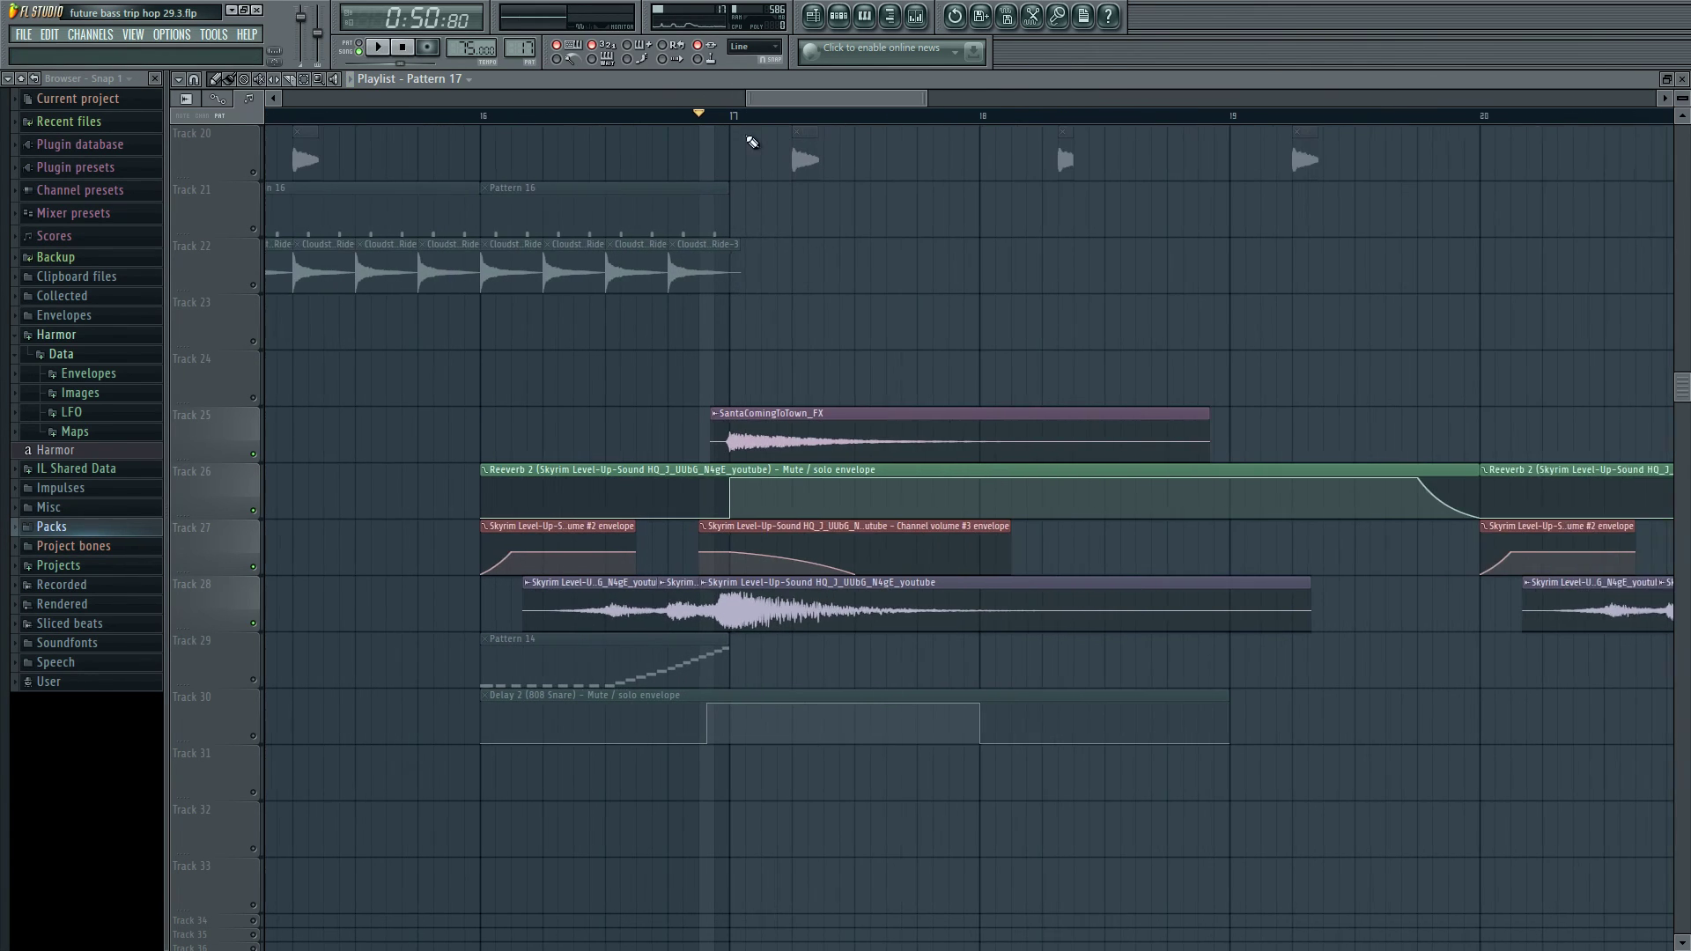
{"action": "scroll", "coordinate": [753, 143], "scroll_direction": "up", "scroll_amount": 4, "text": "ctrl"}
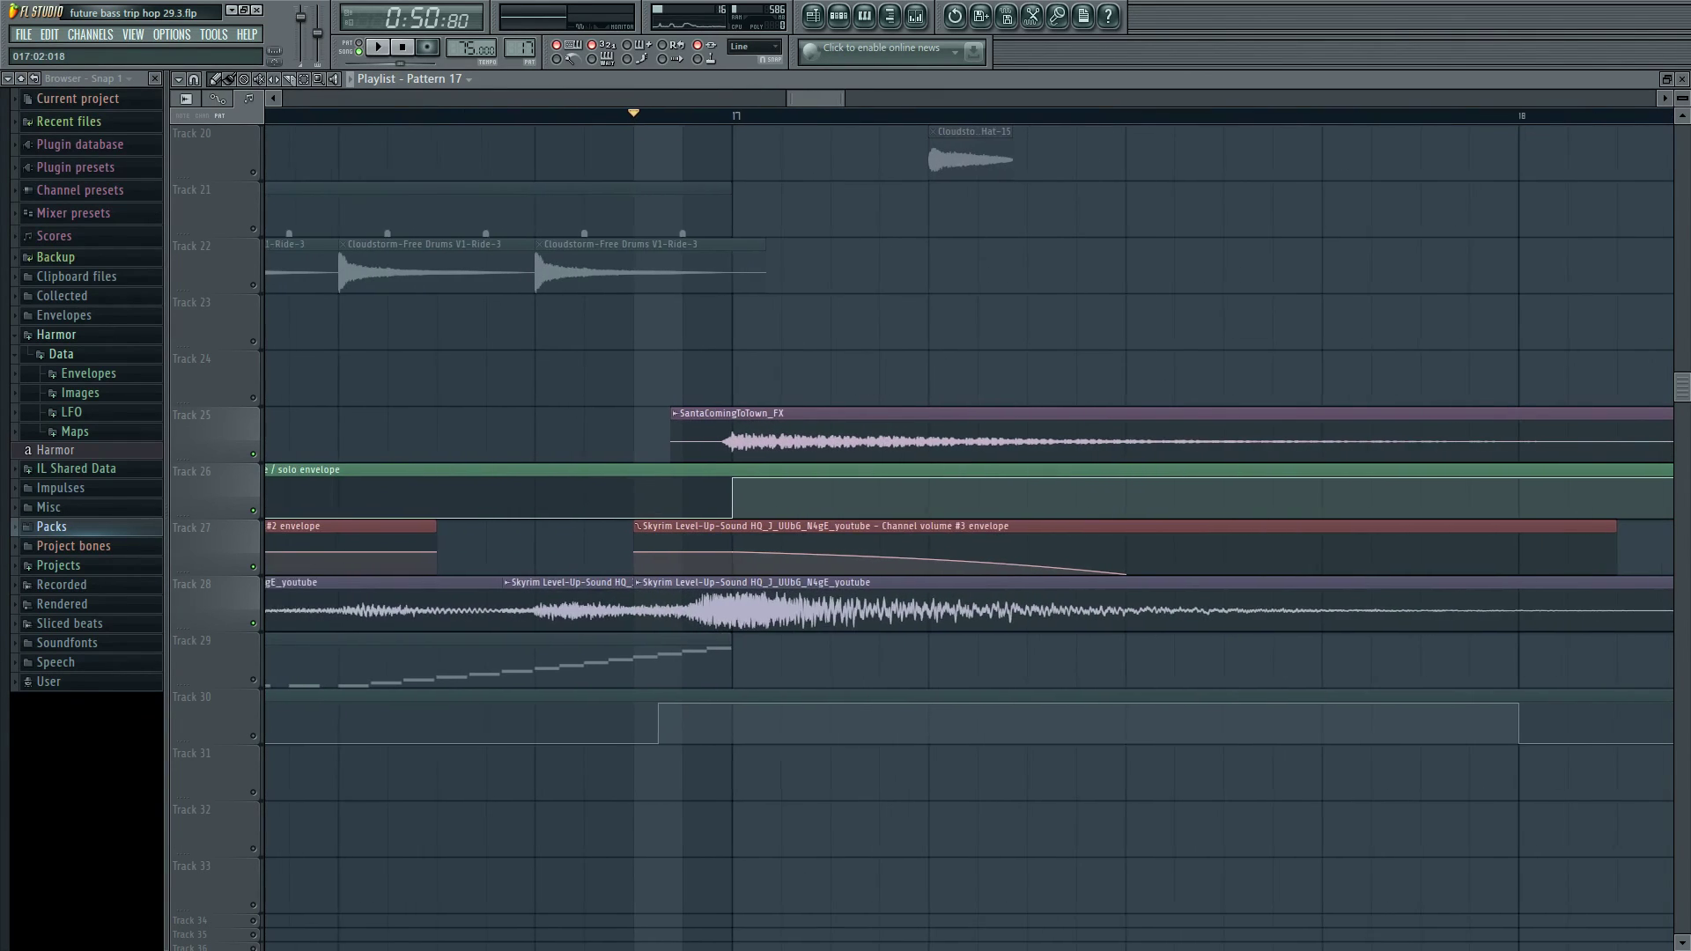
{"action": "scroll", "coordinate": [749, 142], "scroll_direction": "down", "scroll_amount": 3, "text": "ctrl"}
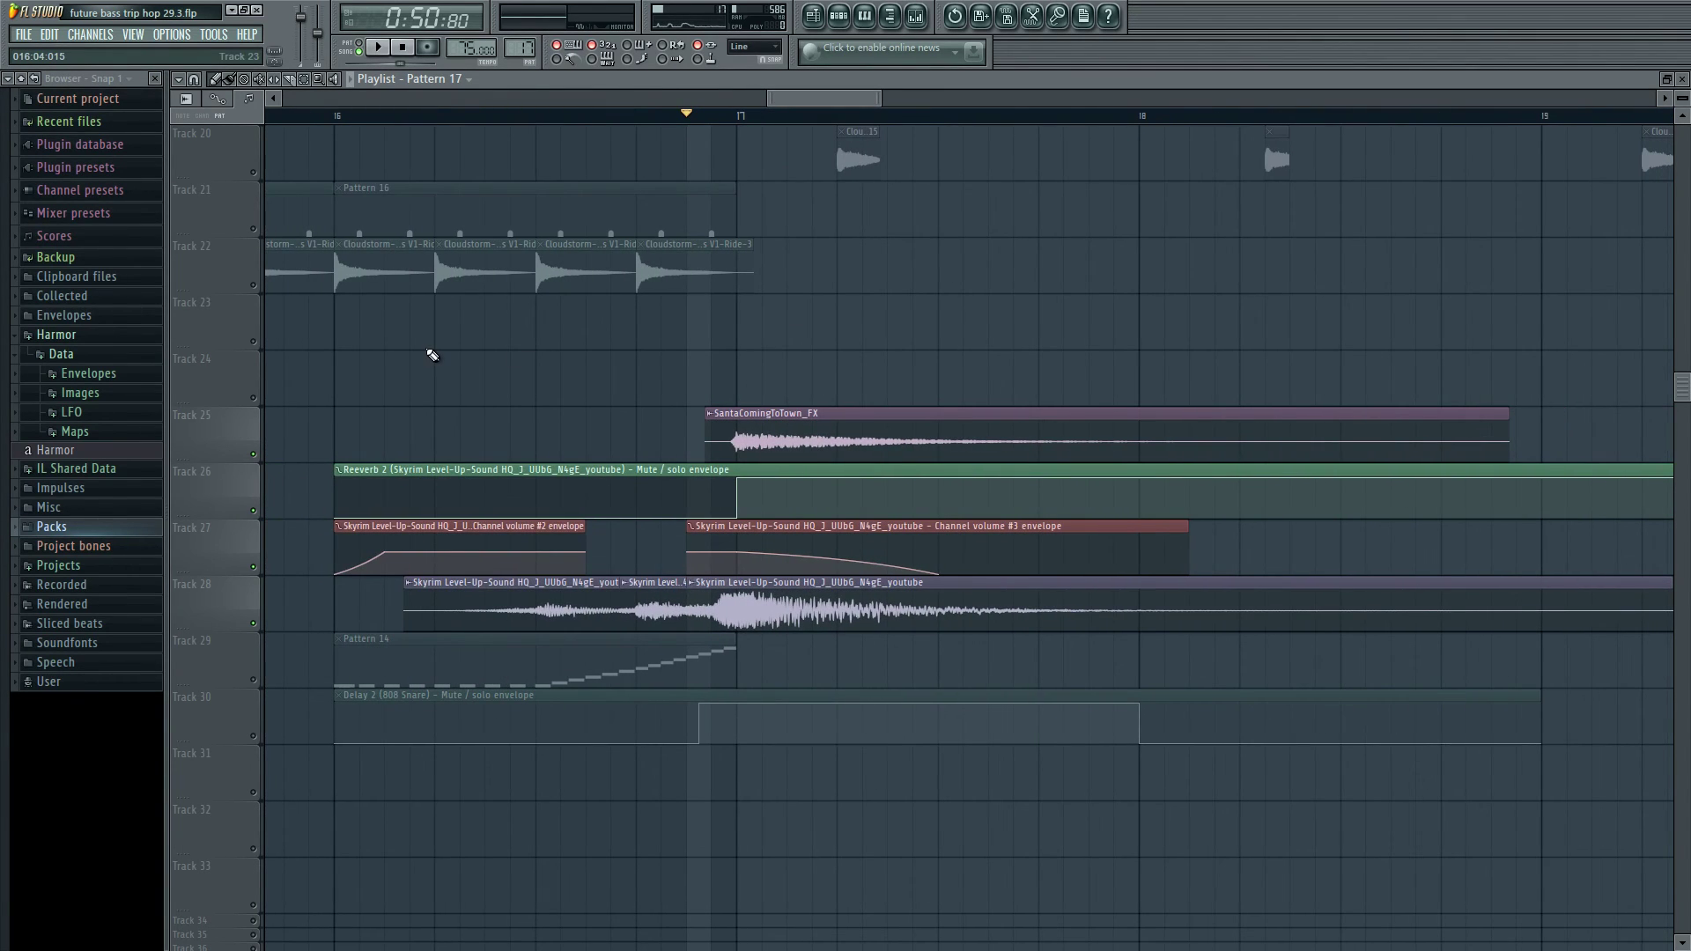
{"action": "key", "text": "space"}
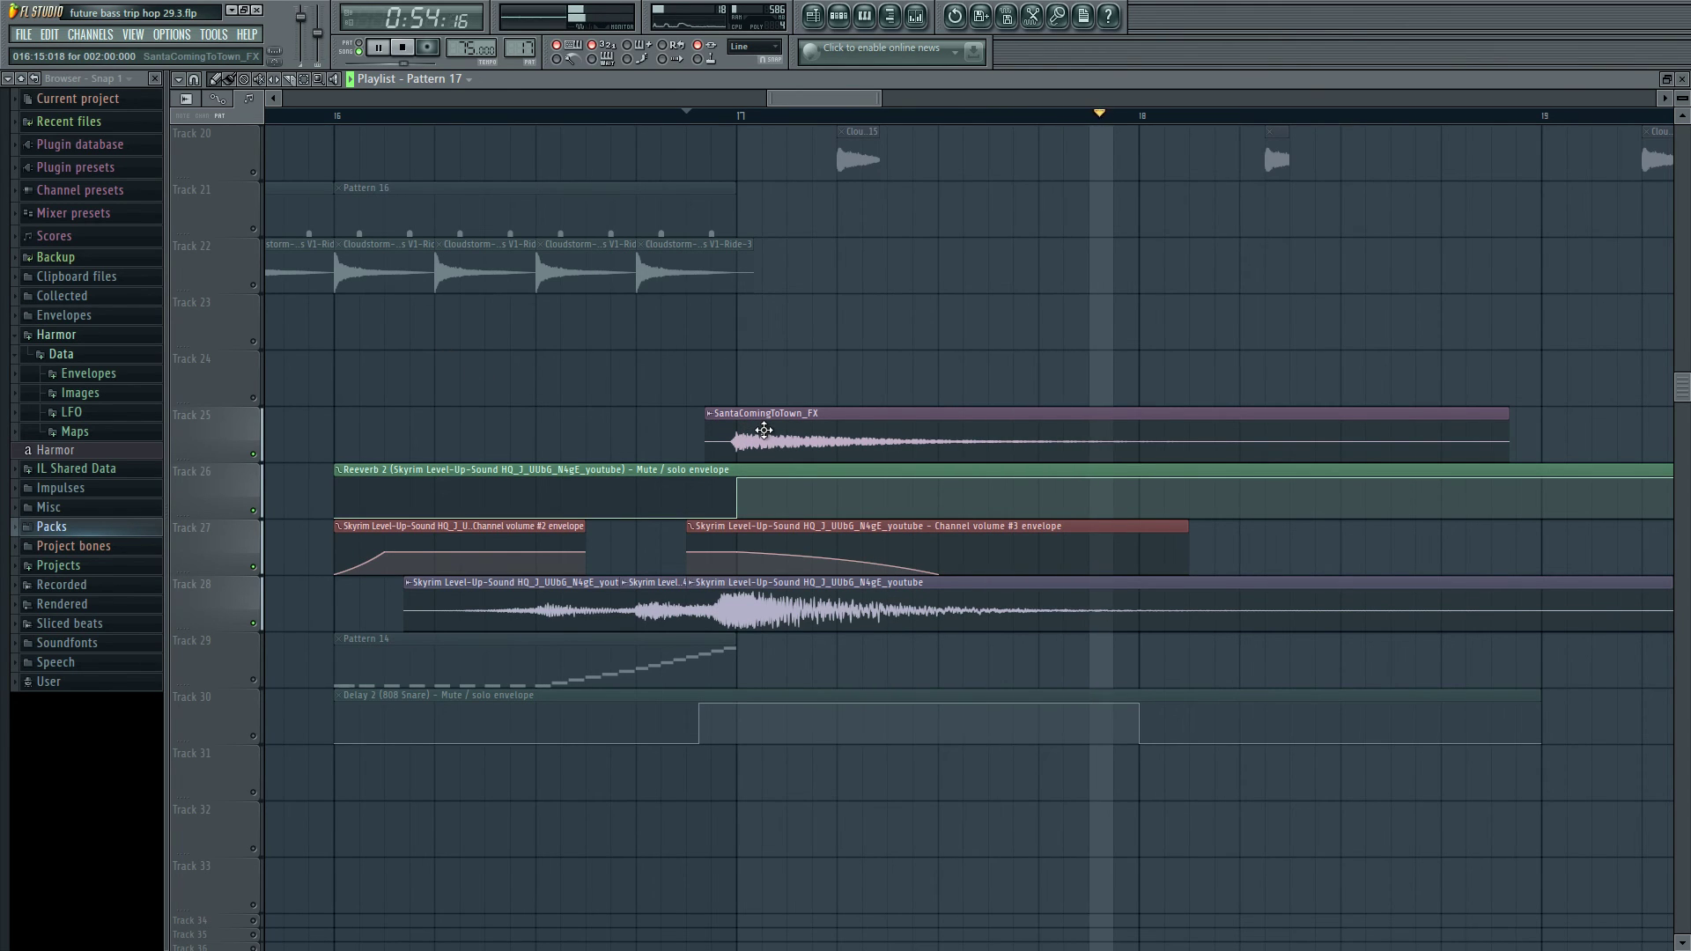
{"action": "key", "text": "space"}
- Open the SantaComingToTown_FX channel settings, then look over the FX clips and Pattern 14 on Tracks 25 to 30
{"action": "double_click", "coordinate": [764, 430]}
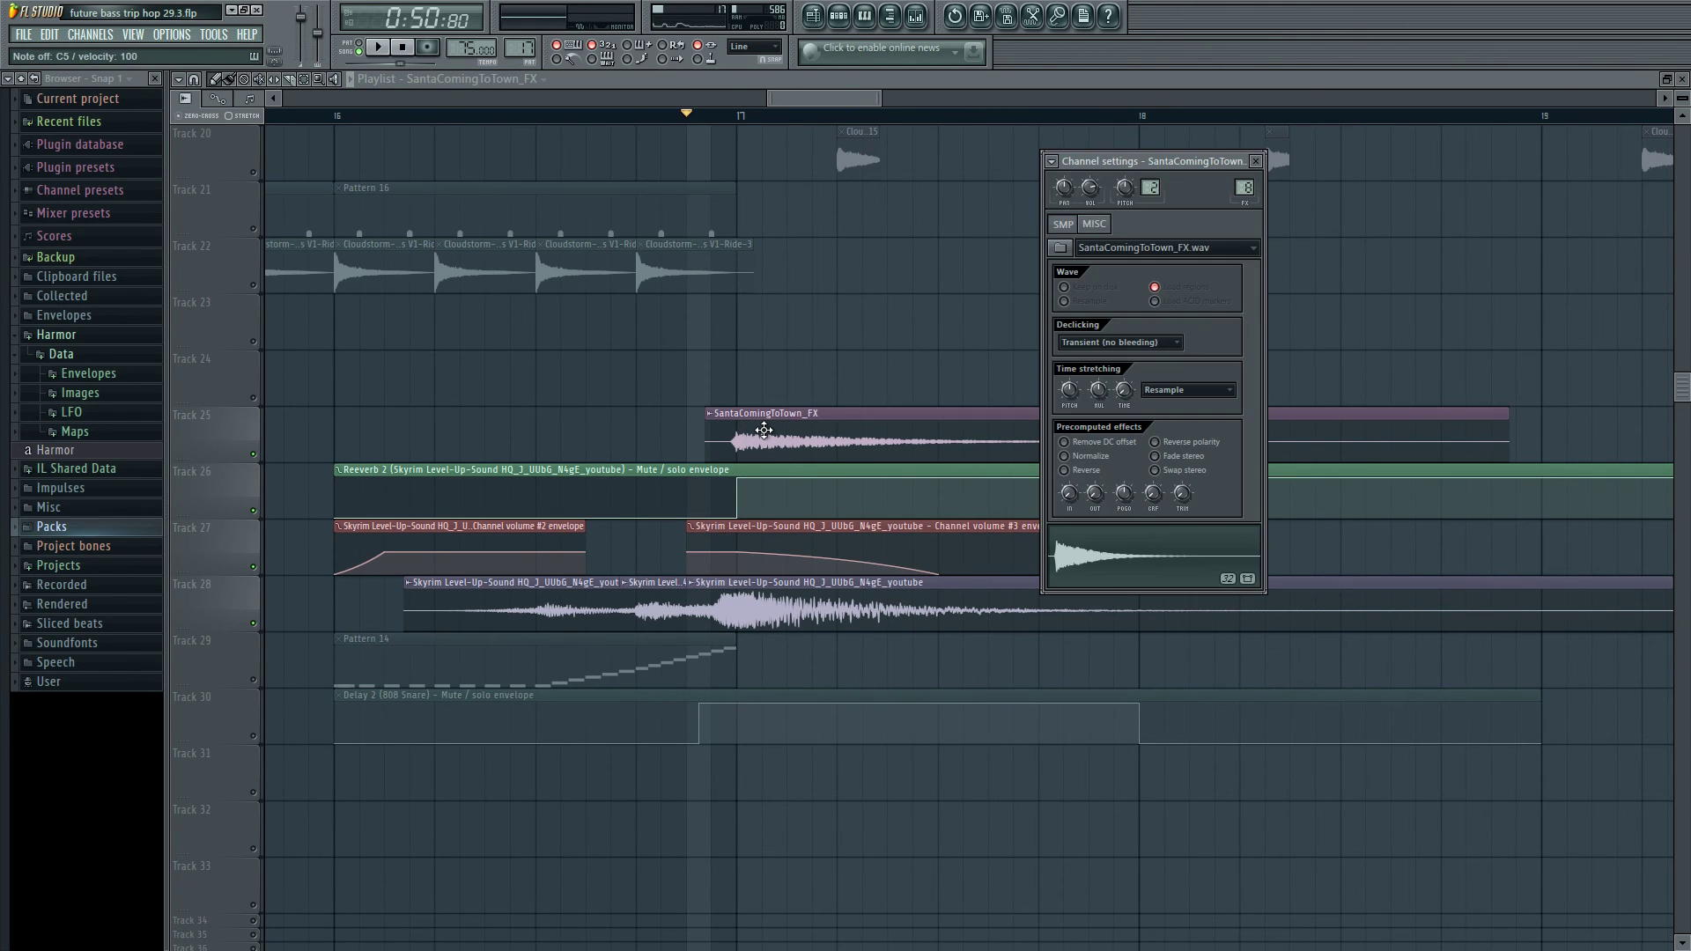
{"action": "scroll", "coordinate": [790, 95], "scroll_direction": "down", "scroll_amount": 3}
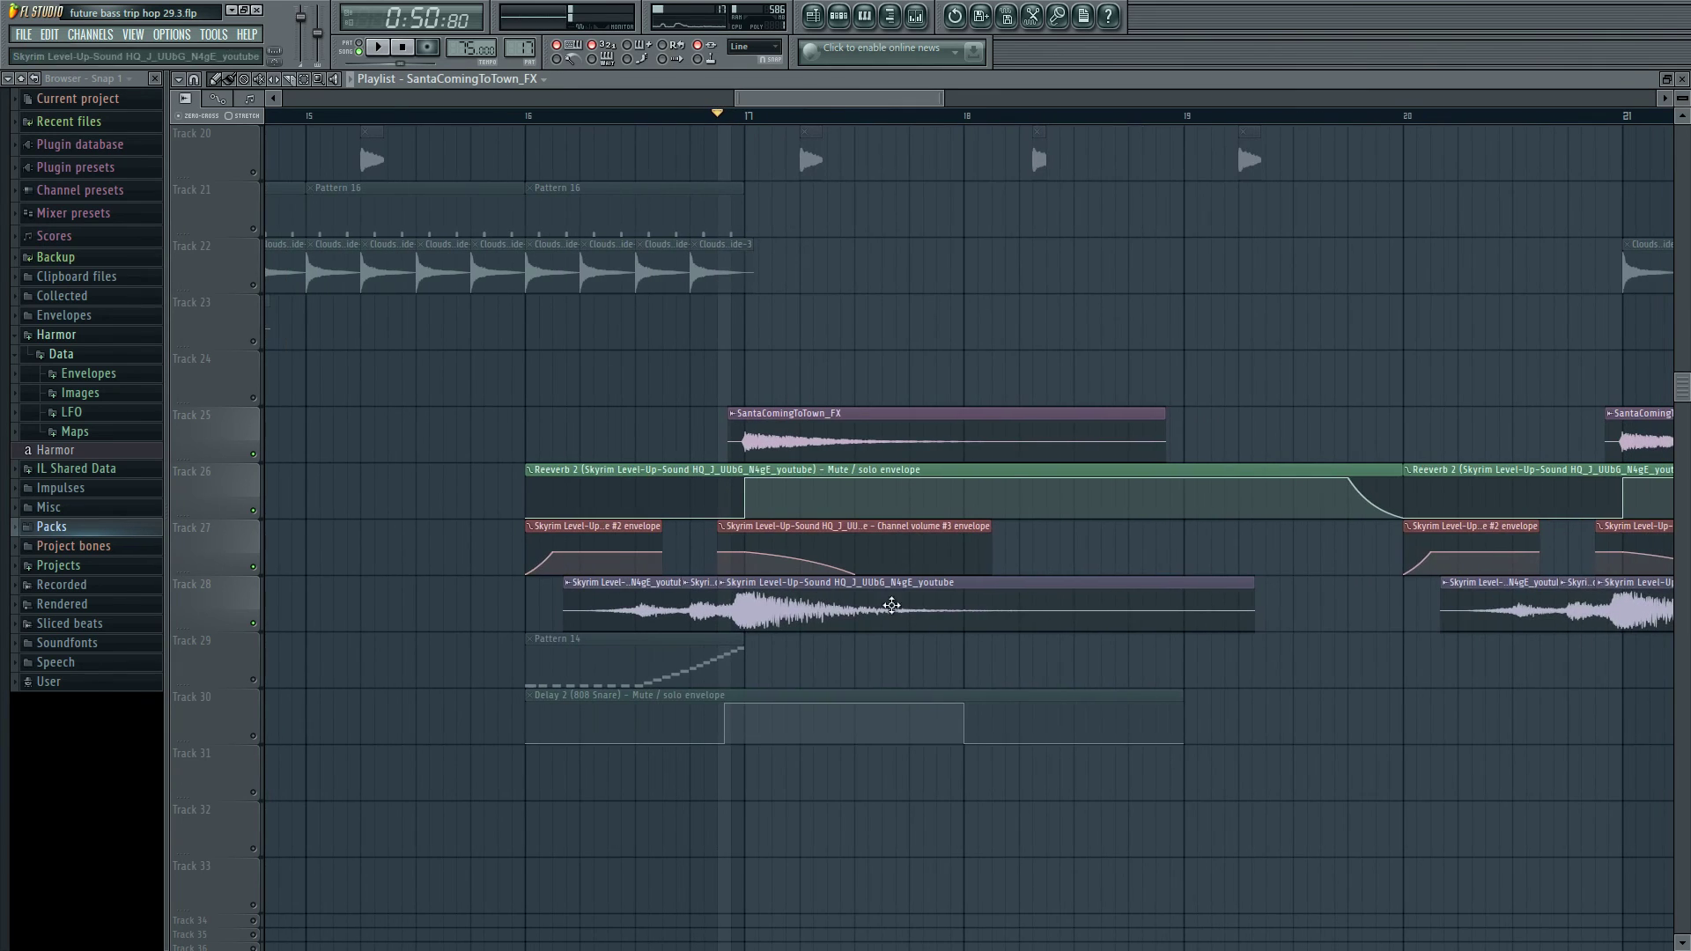
{"action": "scroll", "coordinate": [692, 640], "scroll_direction": "down", "scroll_amount": 4}
{"action": "scroll", "coordinate": [407, 549], "scroll_direction": "up", "scroll_amount": 3}
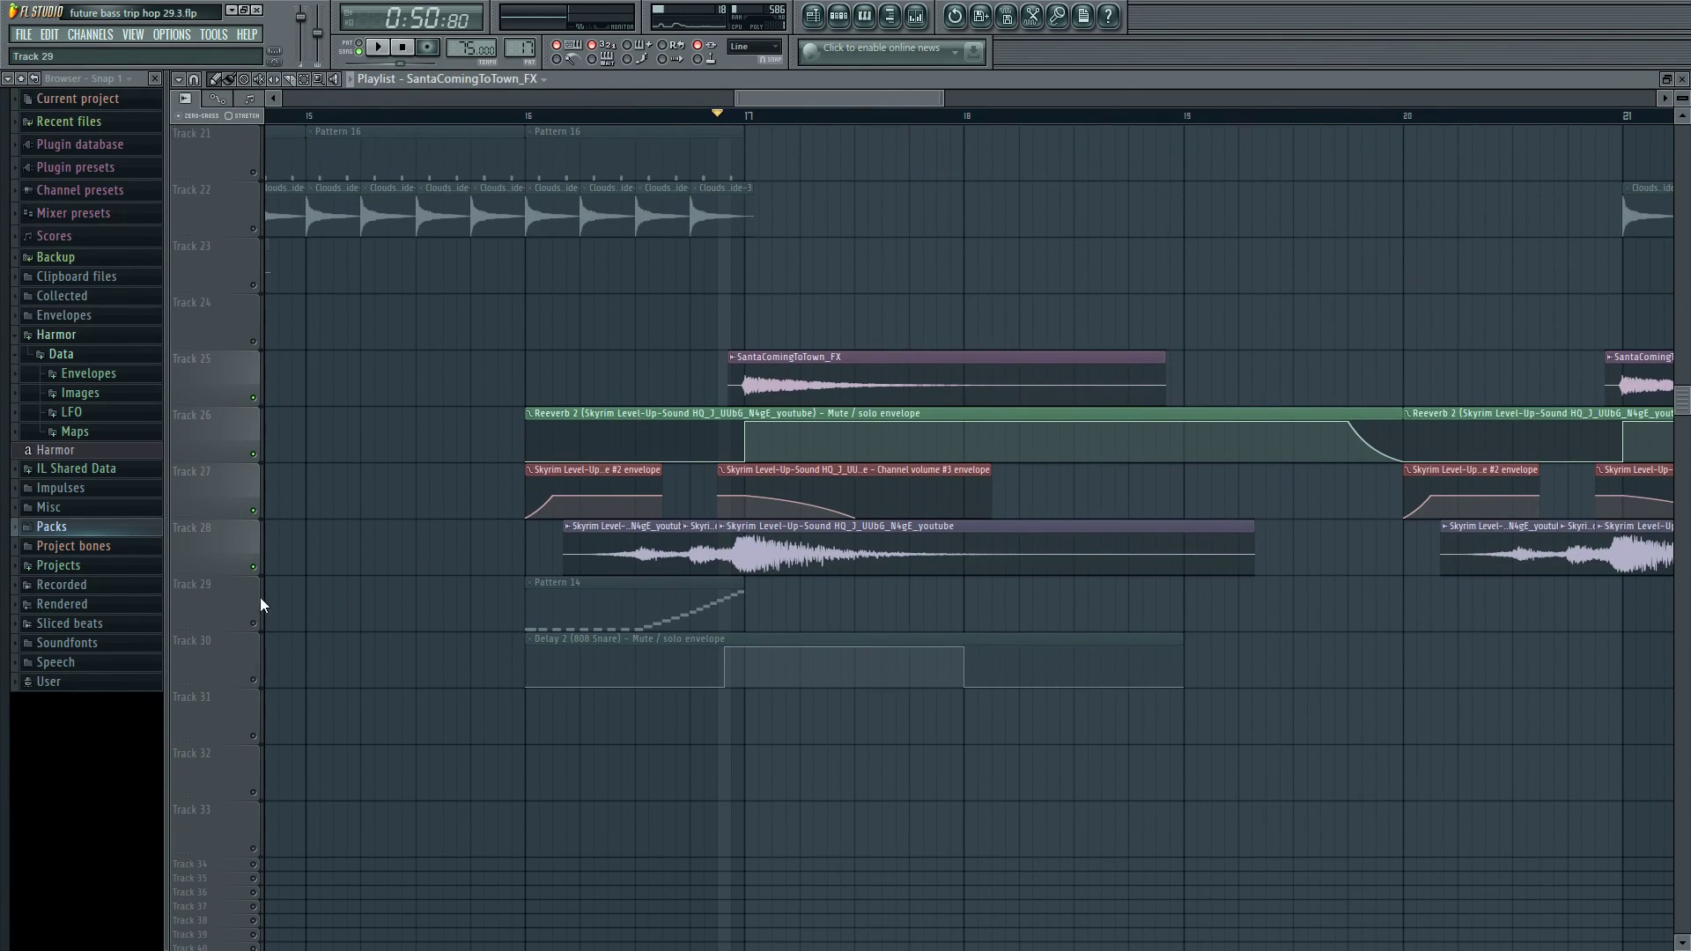
- Solo Pattern 14 on Track 29 with the Delay 2 mute/solo envelope on Track 30, and set the playback position to bar 16
{"action": "left_click_drag", "start_coordinate": [258, 631], "coordinate": [269, 670]}
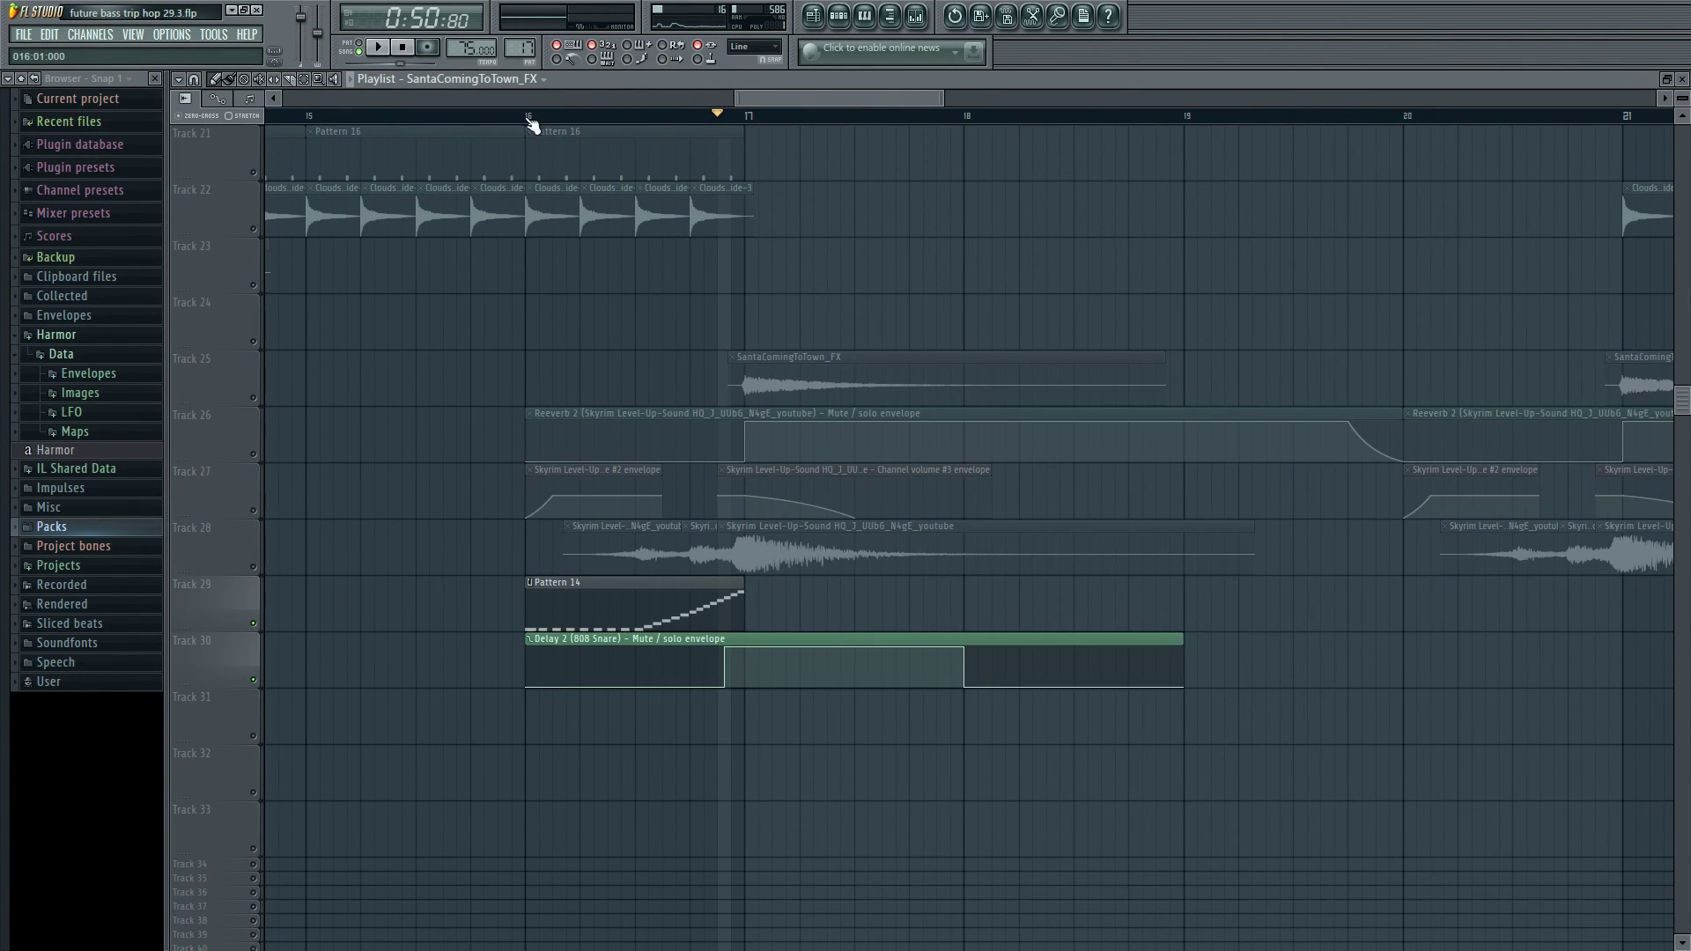
{"action": "left_click", "coordinate": [530, 117]}
- Look through the drum, percussion and FX tracks above the soloed pair, ending back at Pattern 14 on Track 29
{"action": "scroll", "coordinate": [419, 449], "scroll_direction": "down", "scroll_amount": 4}
{"action": "scroll", "coordinate": [722, 495], "scroll_direction": "up", "scroll_amount": 10}
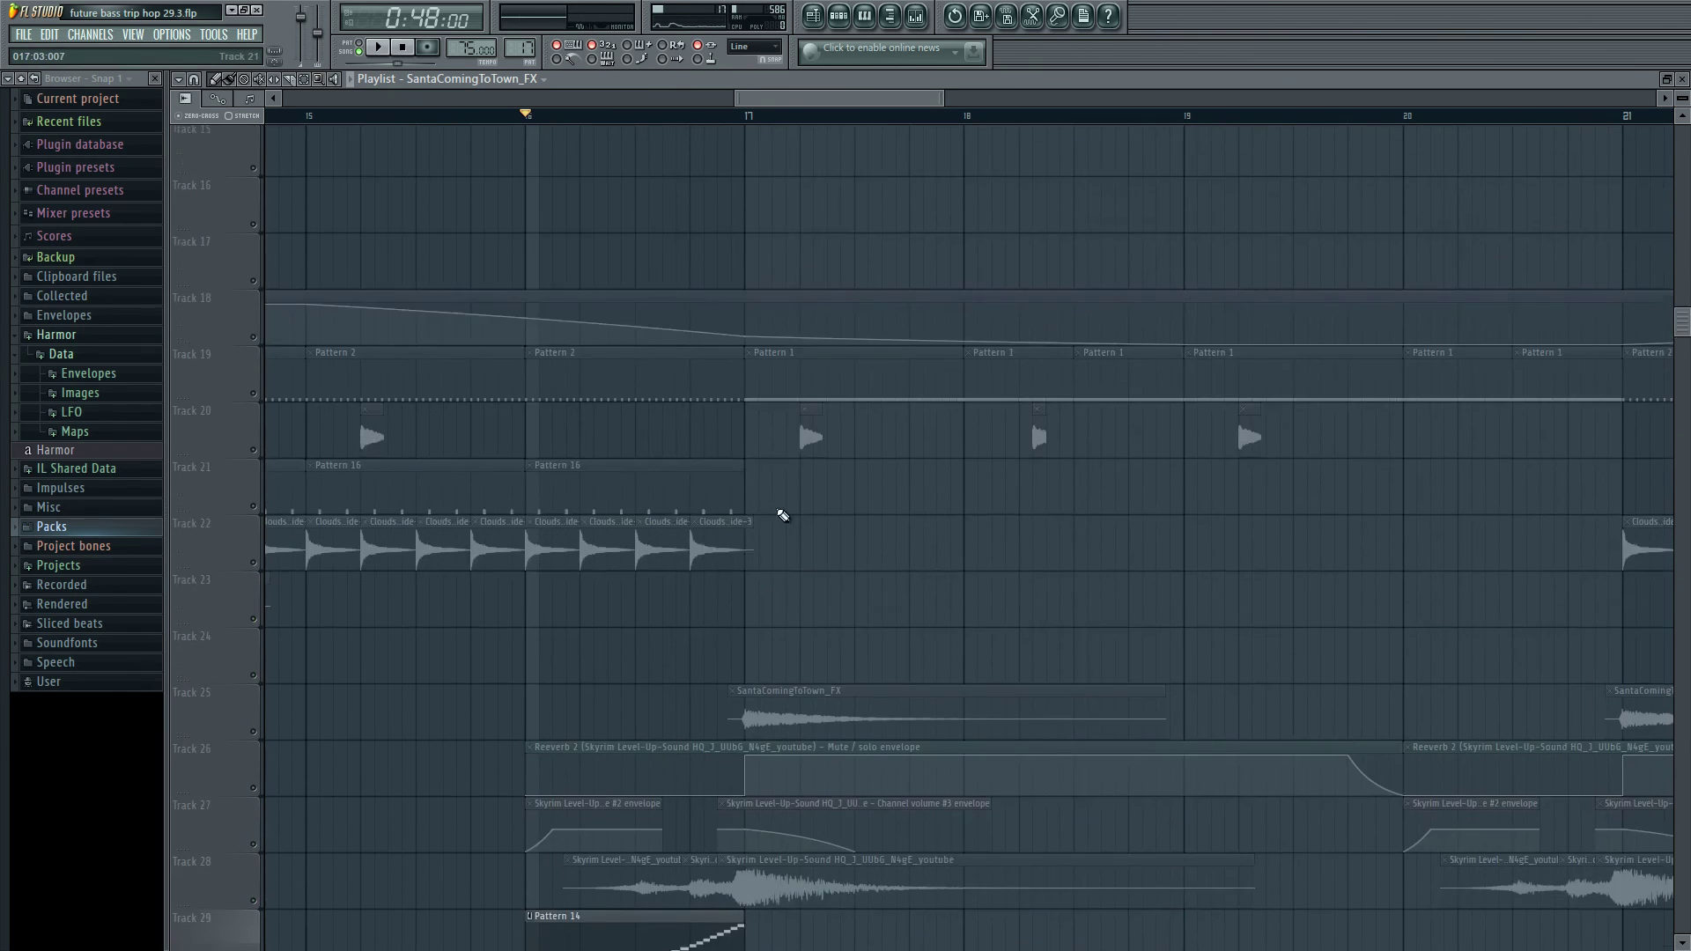
{"action": "scroll", "coordinate": [783, 515], "scroll_direction": "up", "scroll_amount": 5}
{"action": "scroll", "coordinate": [782, 511], "scroll_direction": "down", "scroll_amount": 5}
{"action": "scroll", "coordinate": [782, 511], "scroll_direction": "down", "scroll_amount": 10}
{"action": "scroll", "coordinate": [784, 509], "scroll_direction": "up", "scroll_amount": 7}
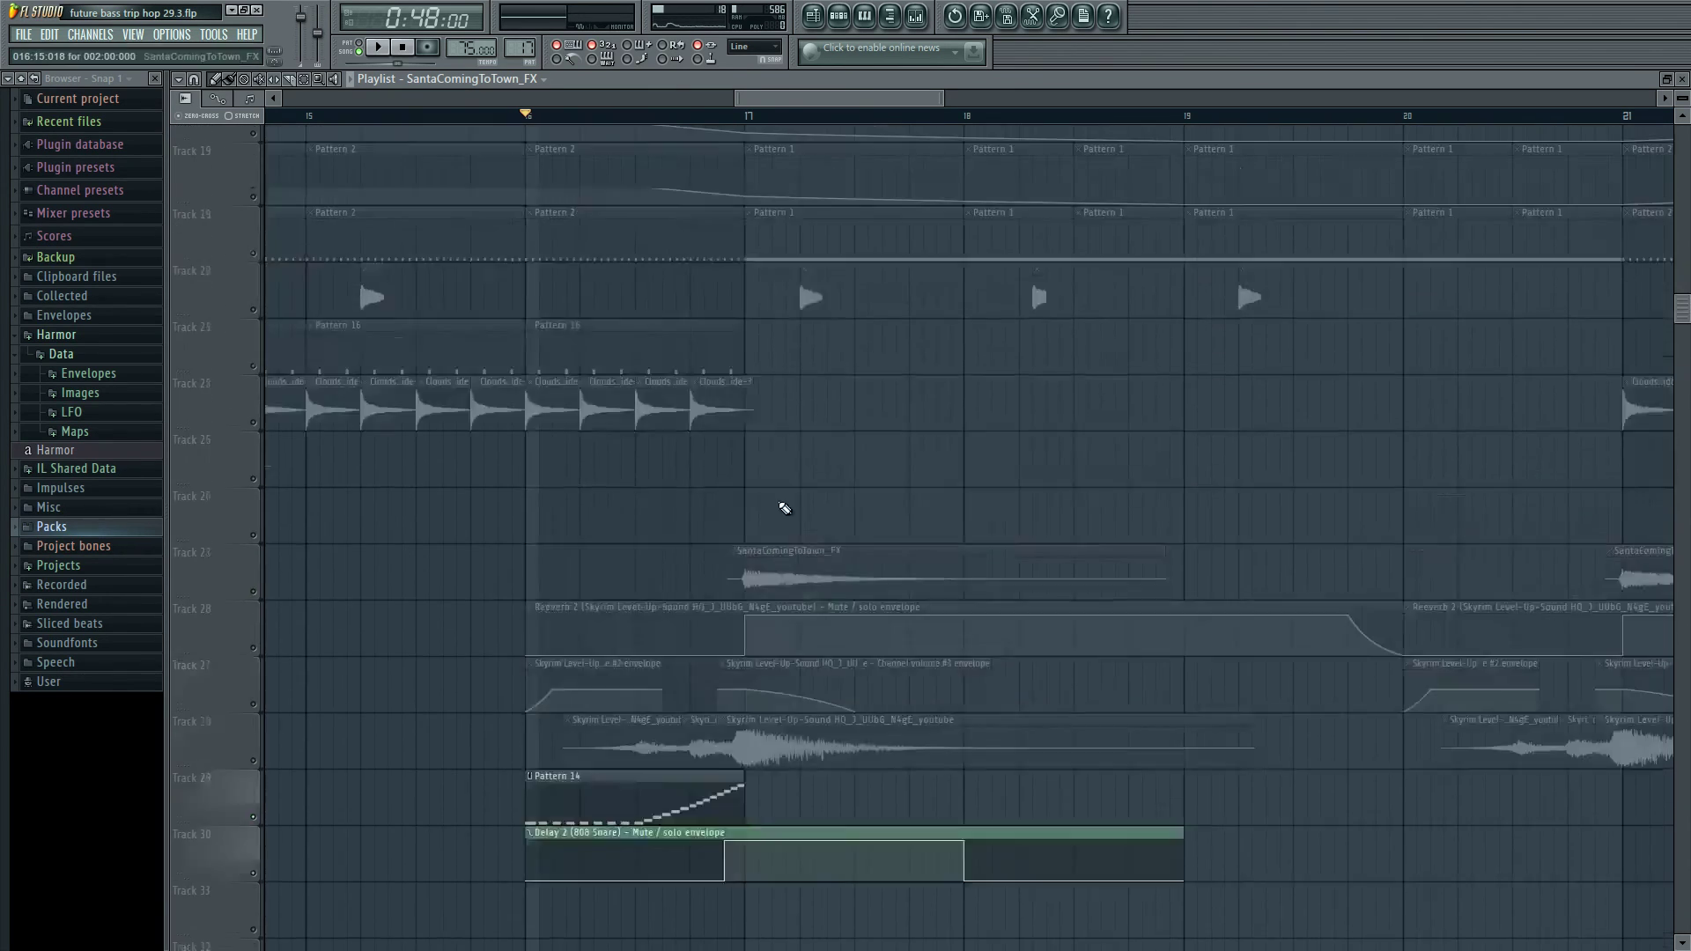
{"action": "scroll", "coordinate": [785, 508], "scroll_direction": "up", "scroll_amount": 10}
{"action": "scroll", "coordinate": [831, 499], "scroll_direction": "down", "scroll_amount": 5}
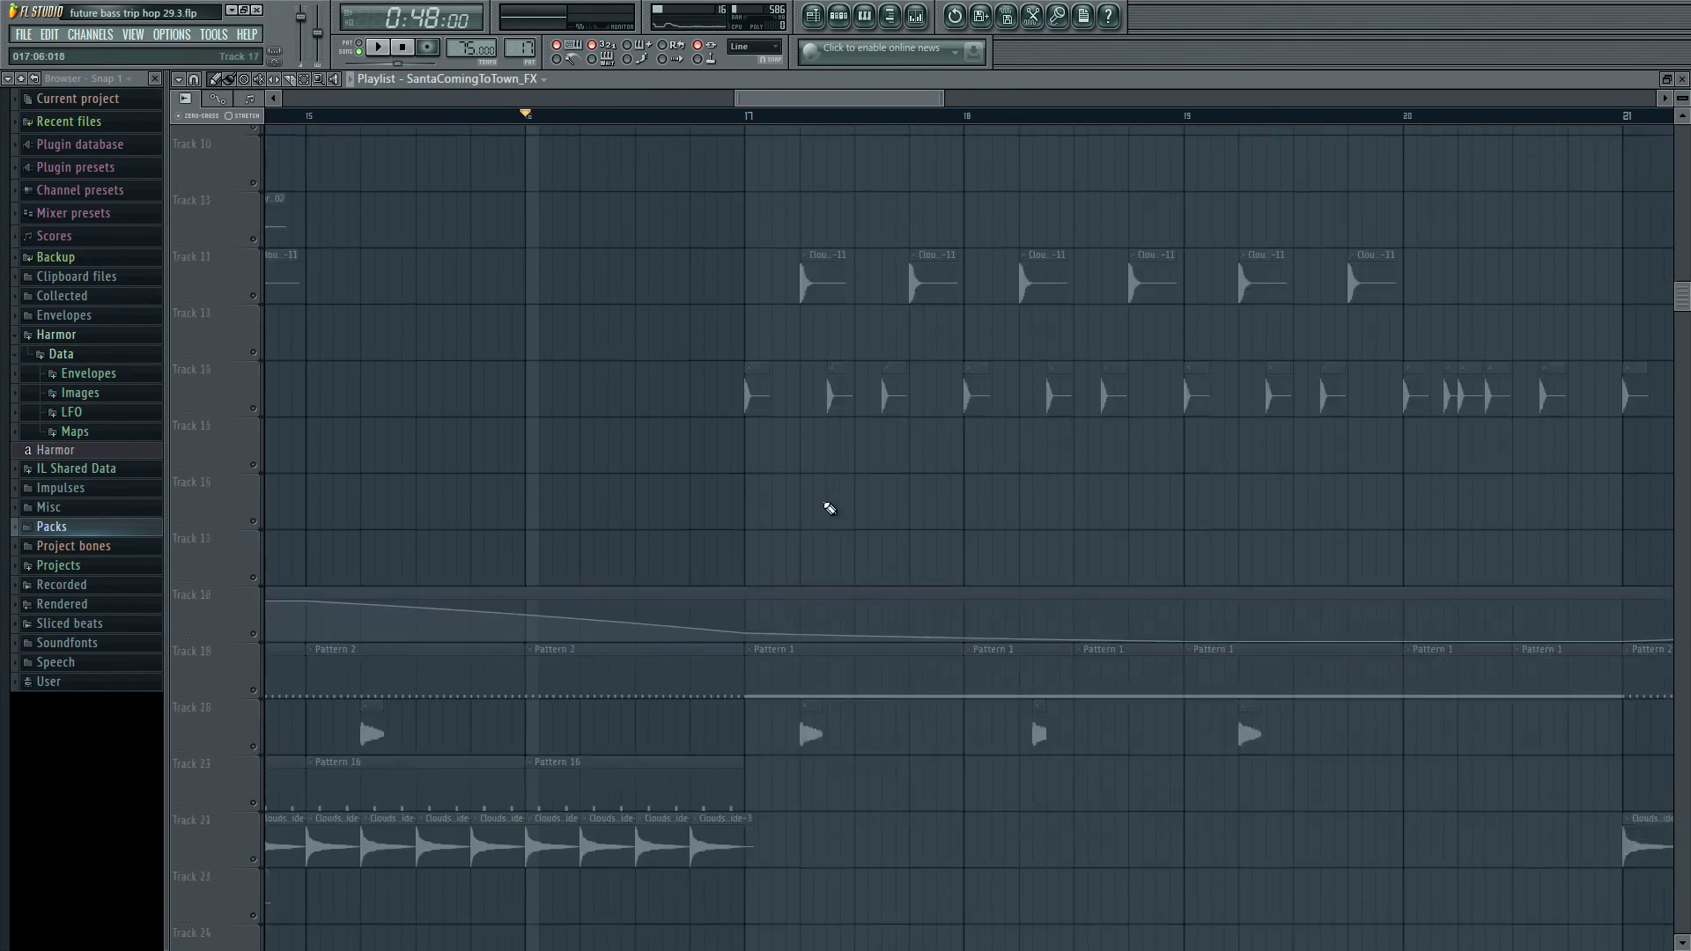
{"action": "scroll", "coordinate": [819, 501], "scroll_direction": "down", "scroll_amount": 15}
{"action": "scroll", "coordinate": [774, 502], "scroll_direction": "up", "scroll_amount": 3}
{"action": "scroll", "coordinate": [699, 474], "scroll_direction": "down", "scroll_amount": 1}
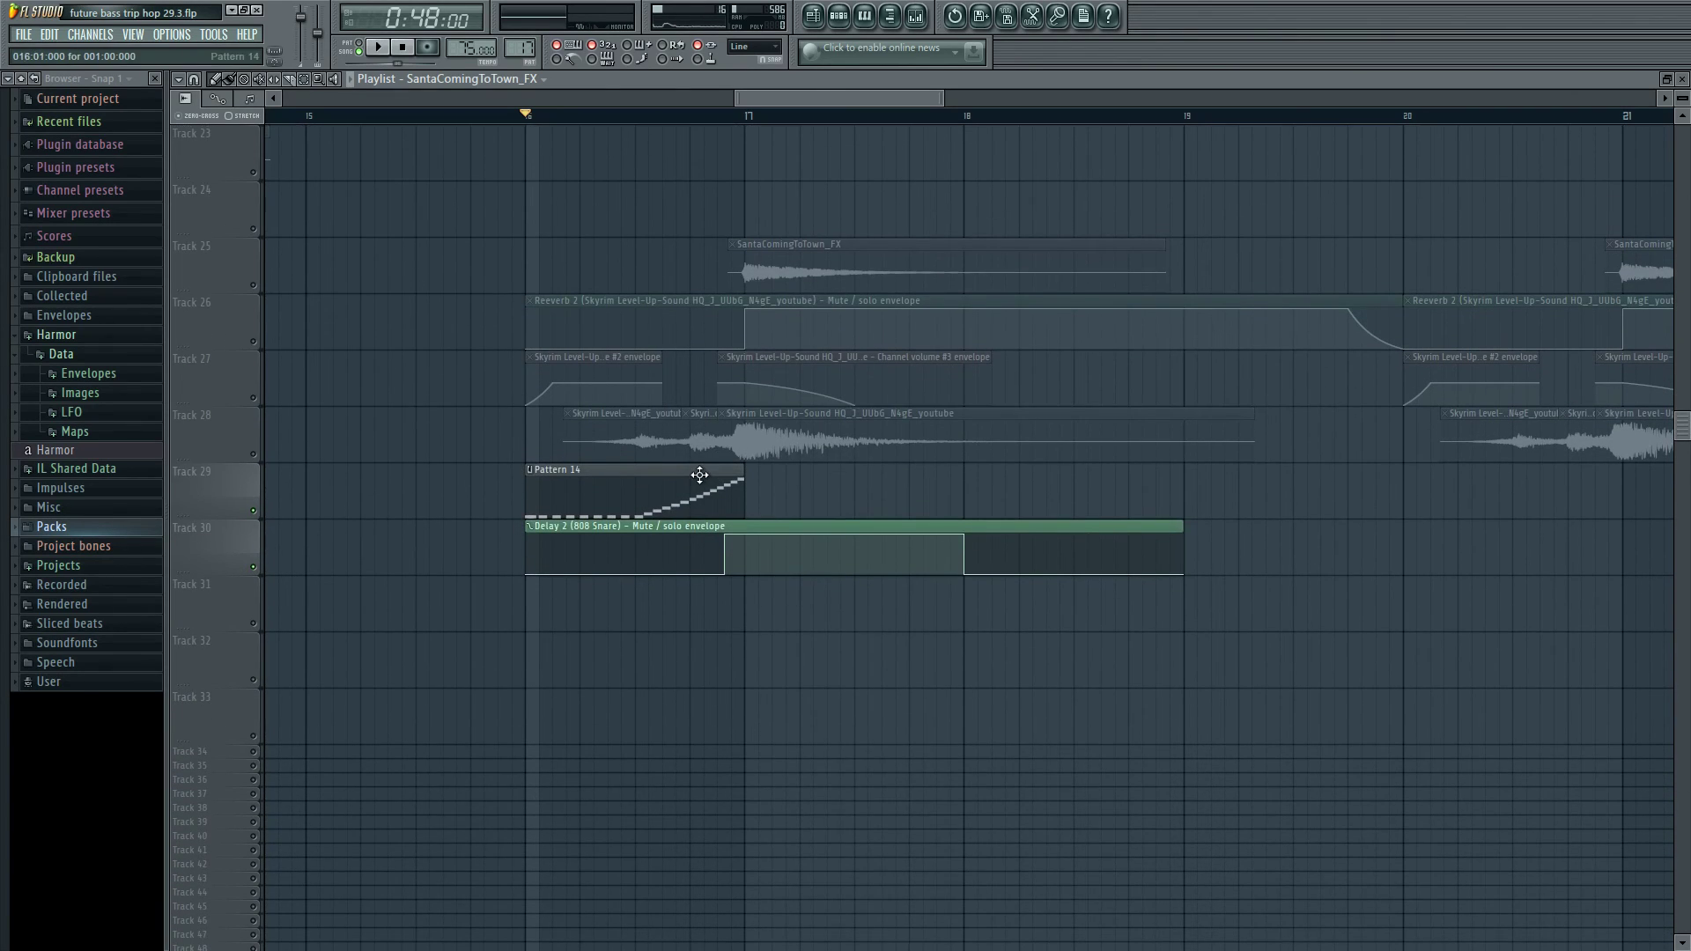
- Examine Pattern 14's 808 Snare notes in the piano roll and play the soloed snare roll with its delay from bar 16
{"action": "double_click", "coordinate": [700, 475]}
{"action": "scroll", "coordinate": [599, 182], "scroll_direction": "up", "scroll_amount": 3}
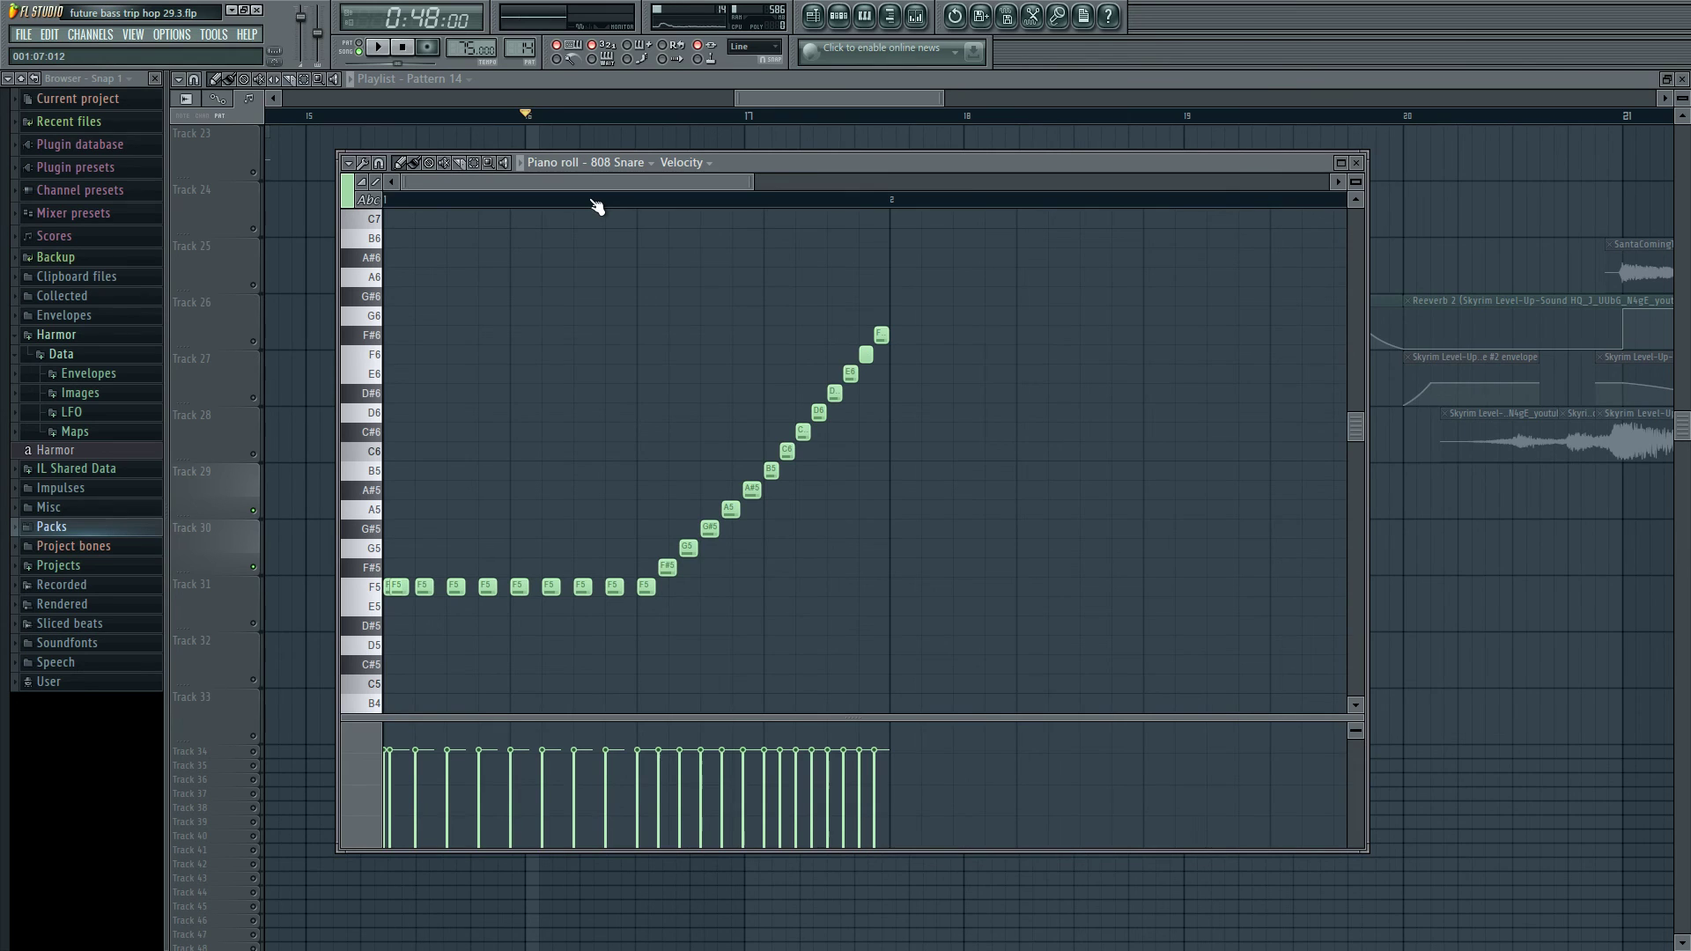
{"action": "scroll", "coordinate": [587, 182], "scroll_direction": "up", "scroll_amount": 2}
{"action": "key", "text": "space"}
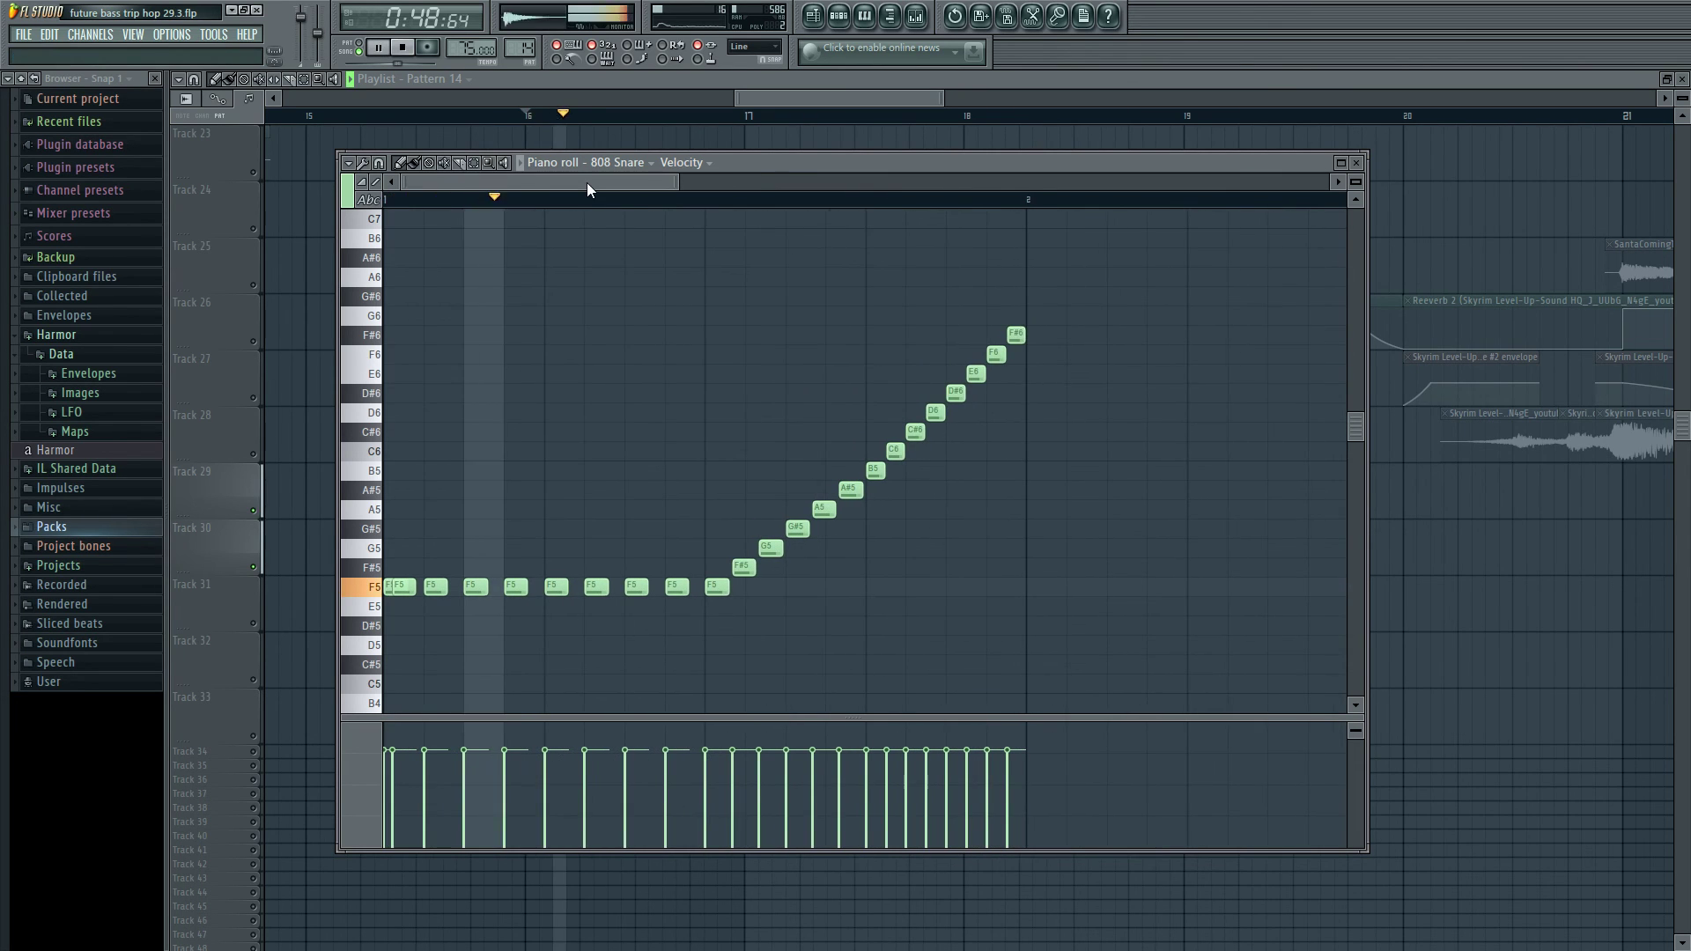
{"action": "left_click", "coordinate": [763, 97]}
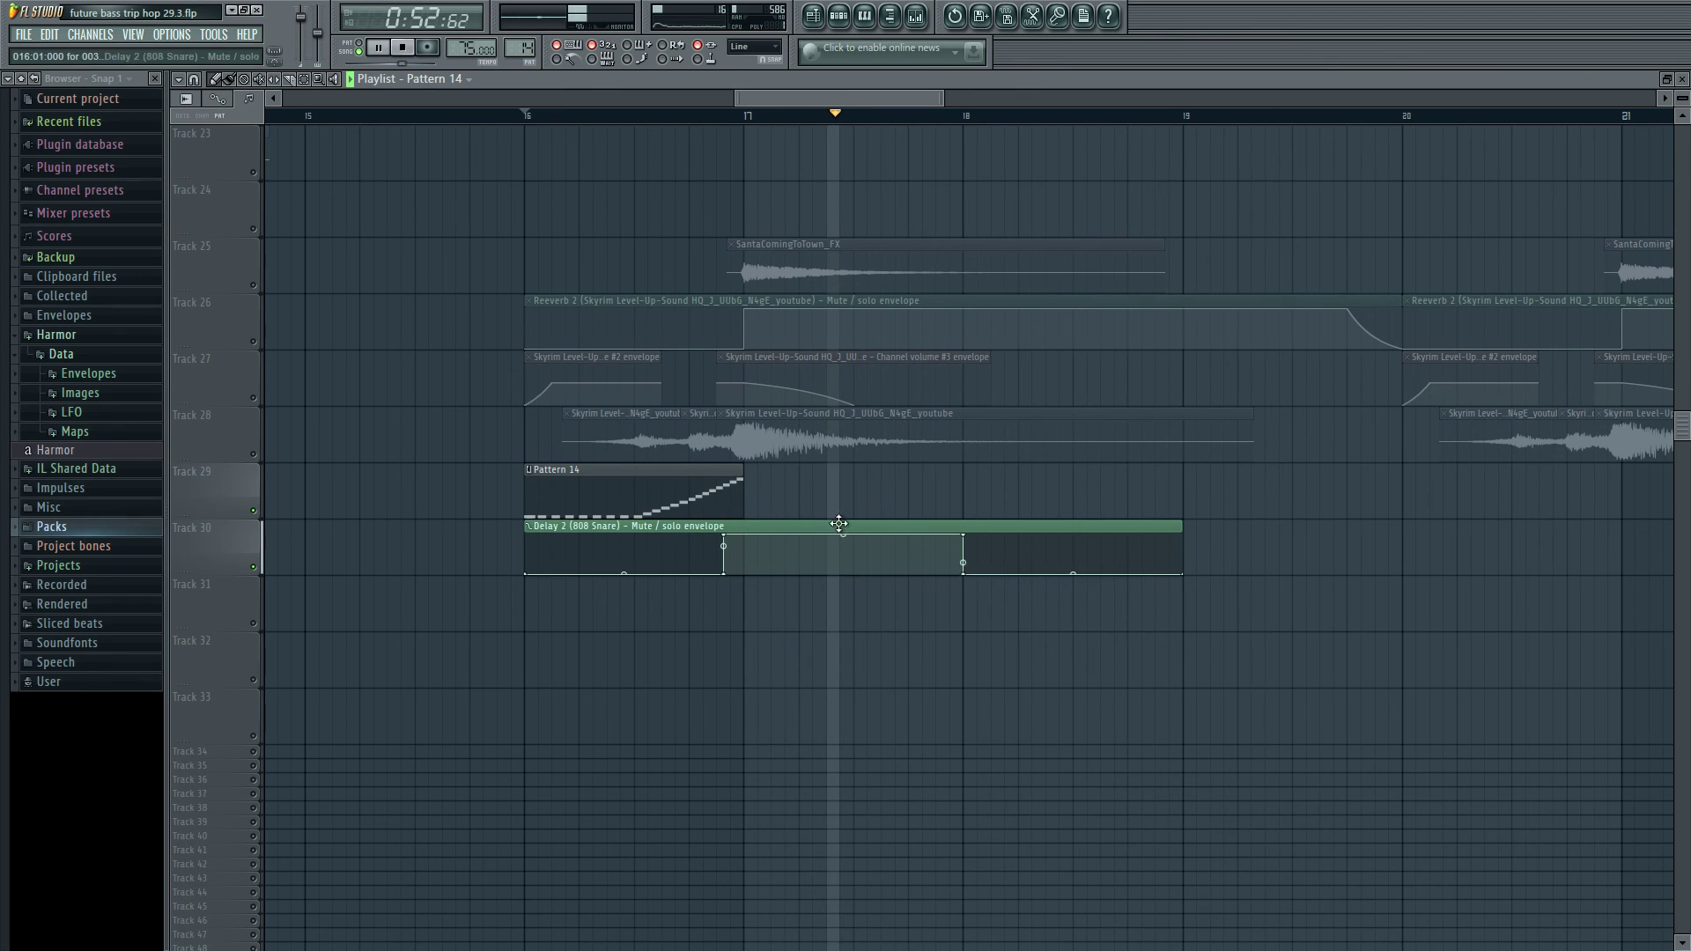
{"action": "key", "text": "space"}
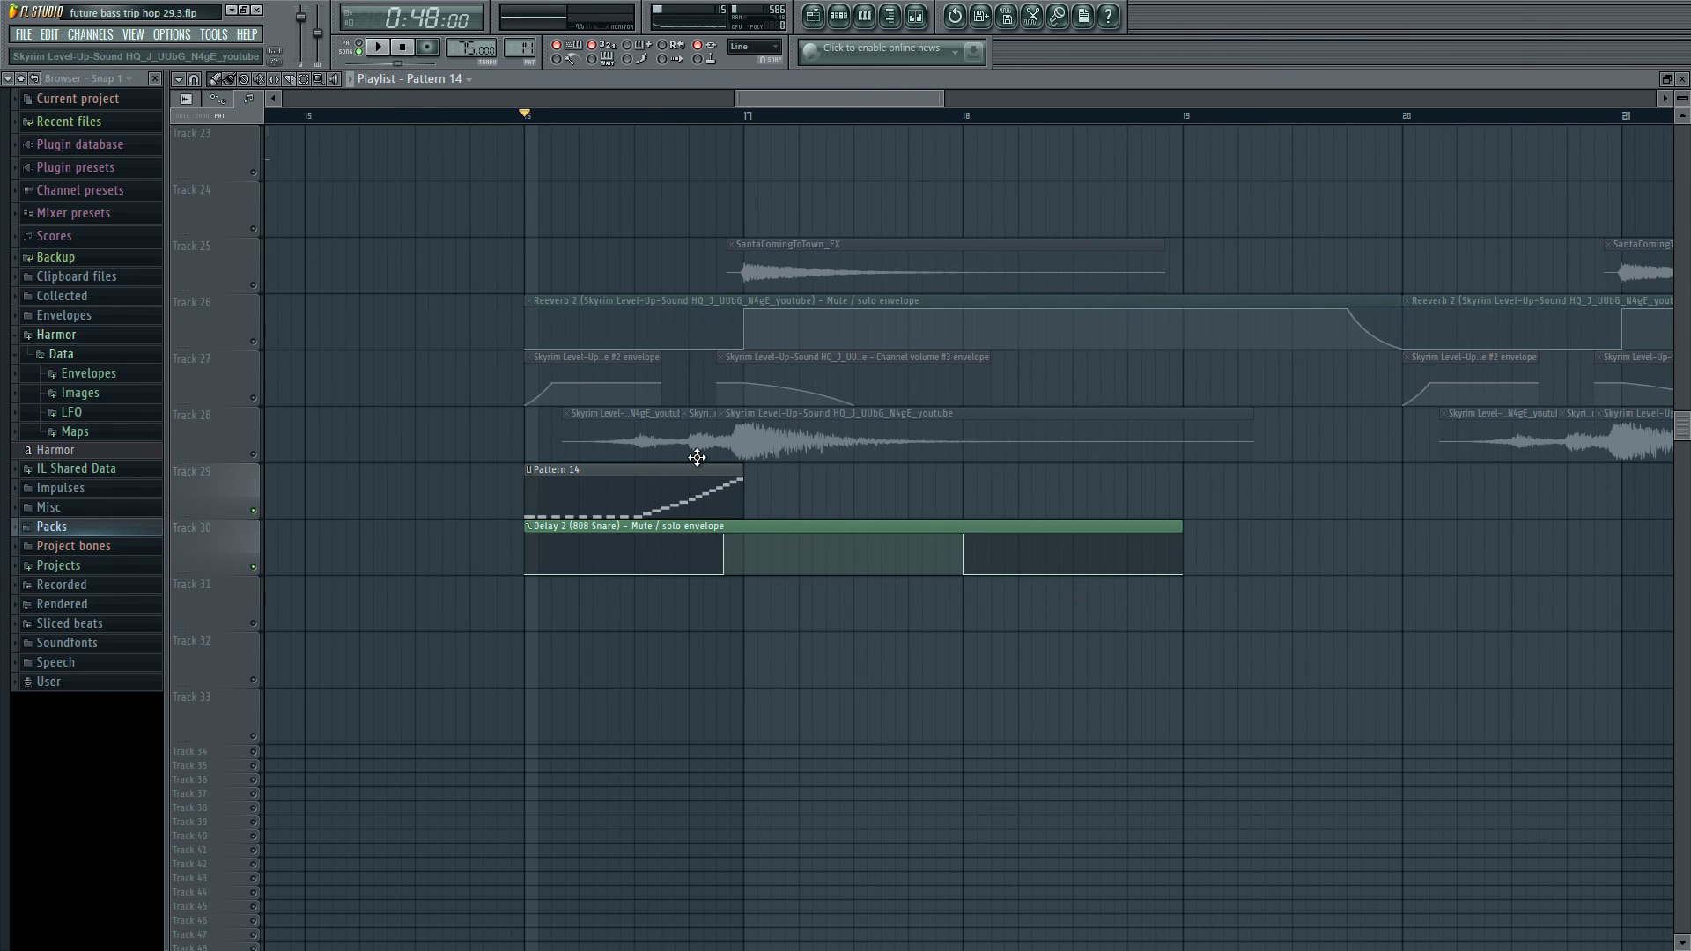
- Solo Track 8 and play its Pattern 8 clips from just before bar 17
{"action": "scroll", "coordinate": [694, 456], "scroll_direction": "up", "scroll_amount": 4}
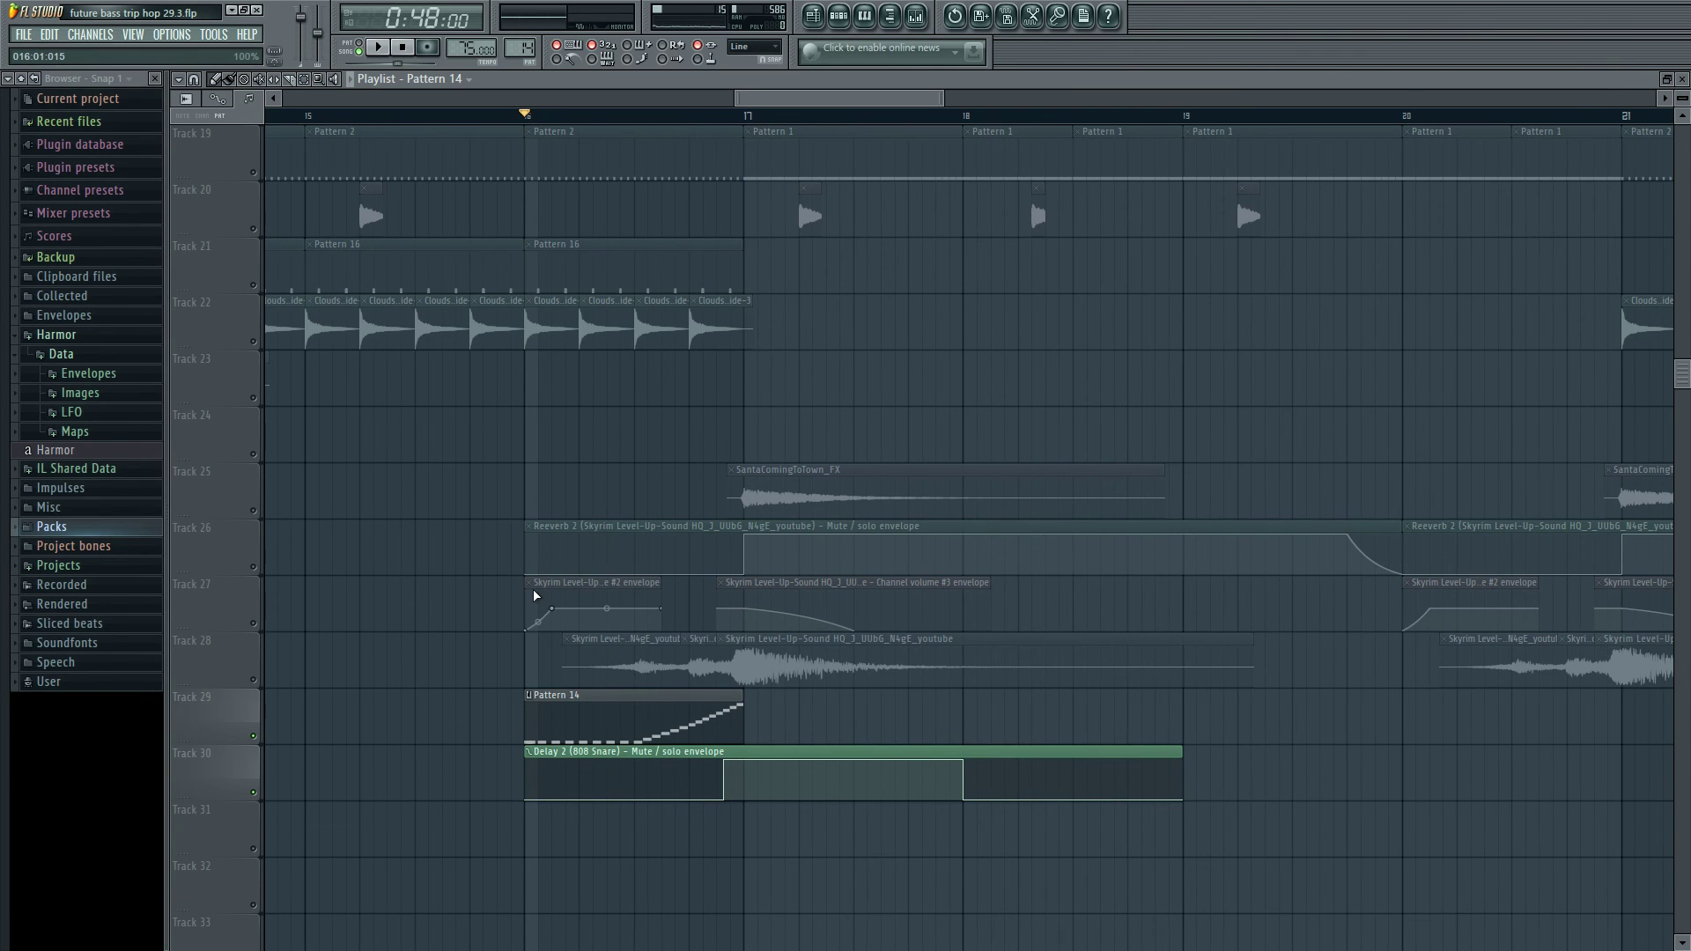
{"action": "scroll", "coordinate": [534, 589], "scroll_direction": "up", "scroll_amount": 16}
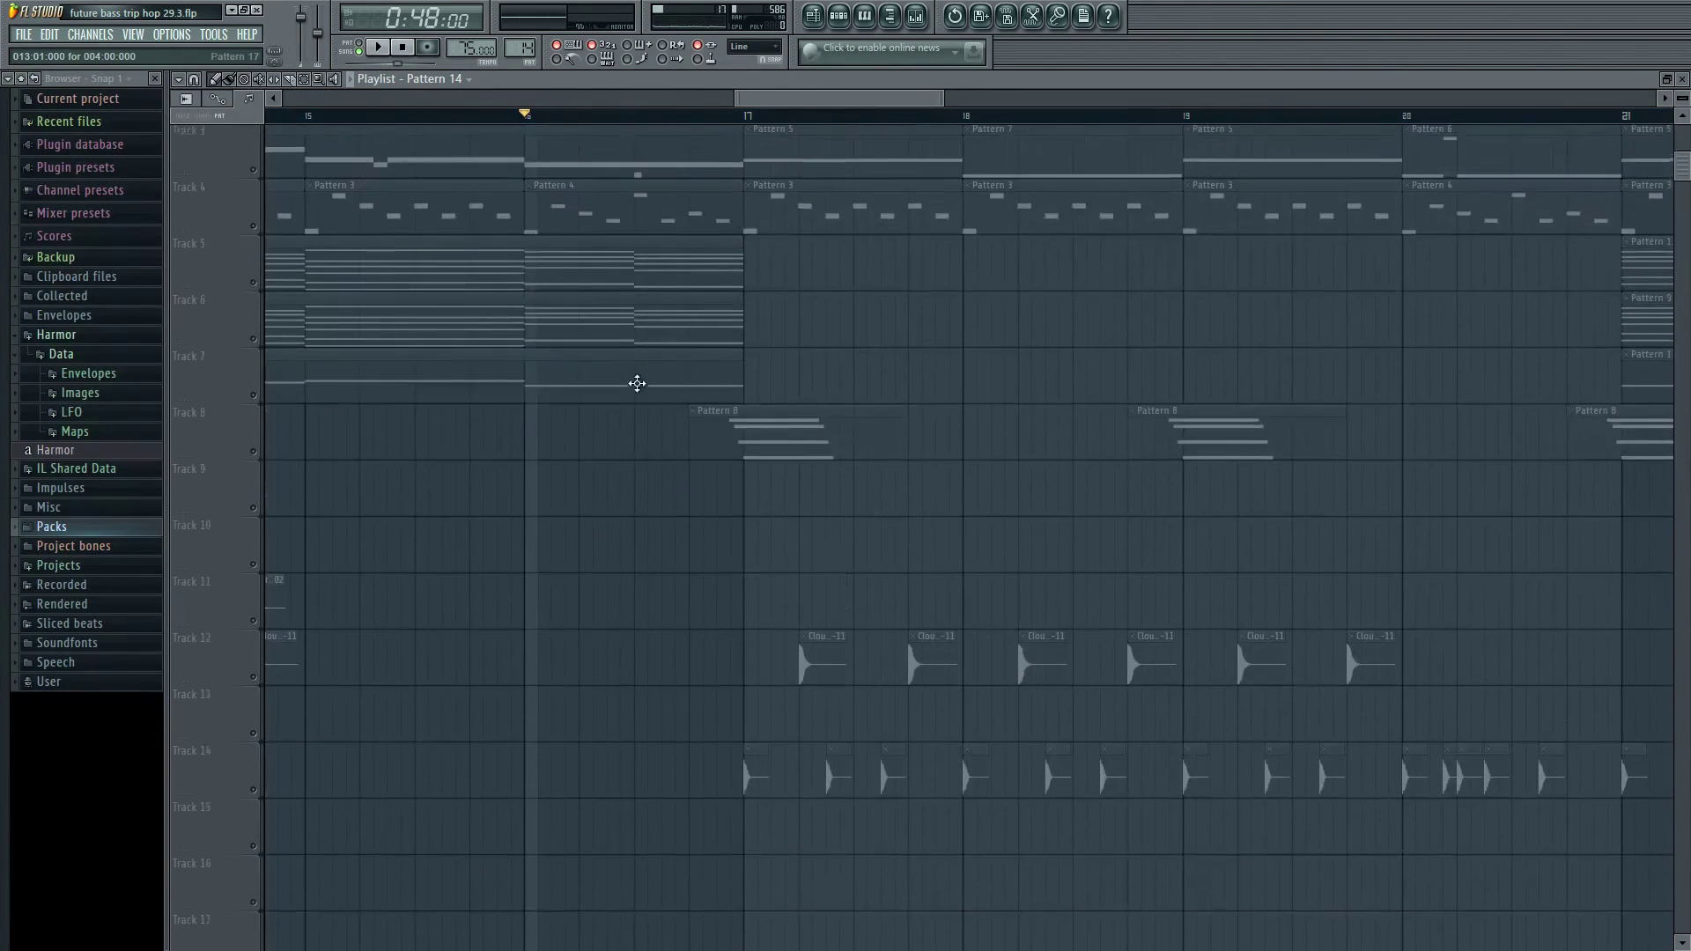
{"action": "scroll", "coordinate": [637, 383], "scroll_direction": "up", "scroll_amount": 2}
{"action": "left_click", "coordinate": [237, 565]}
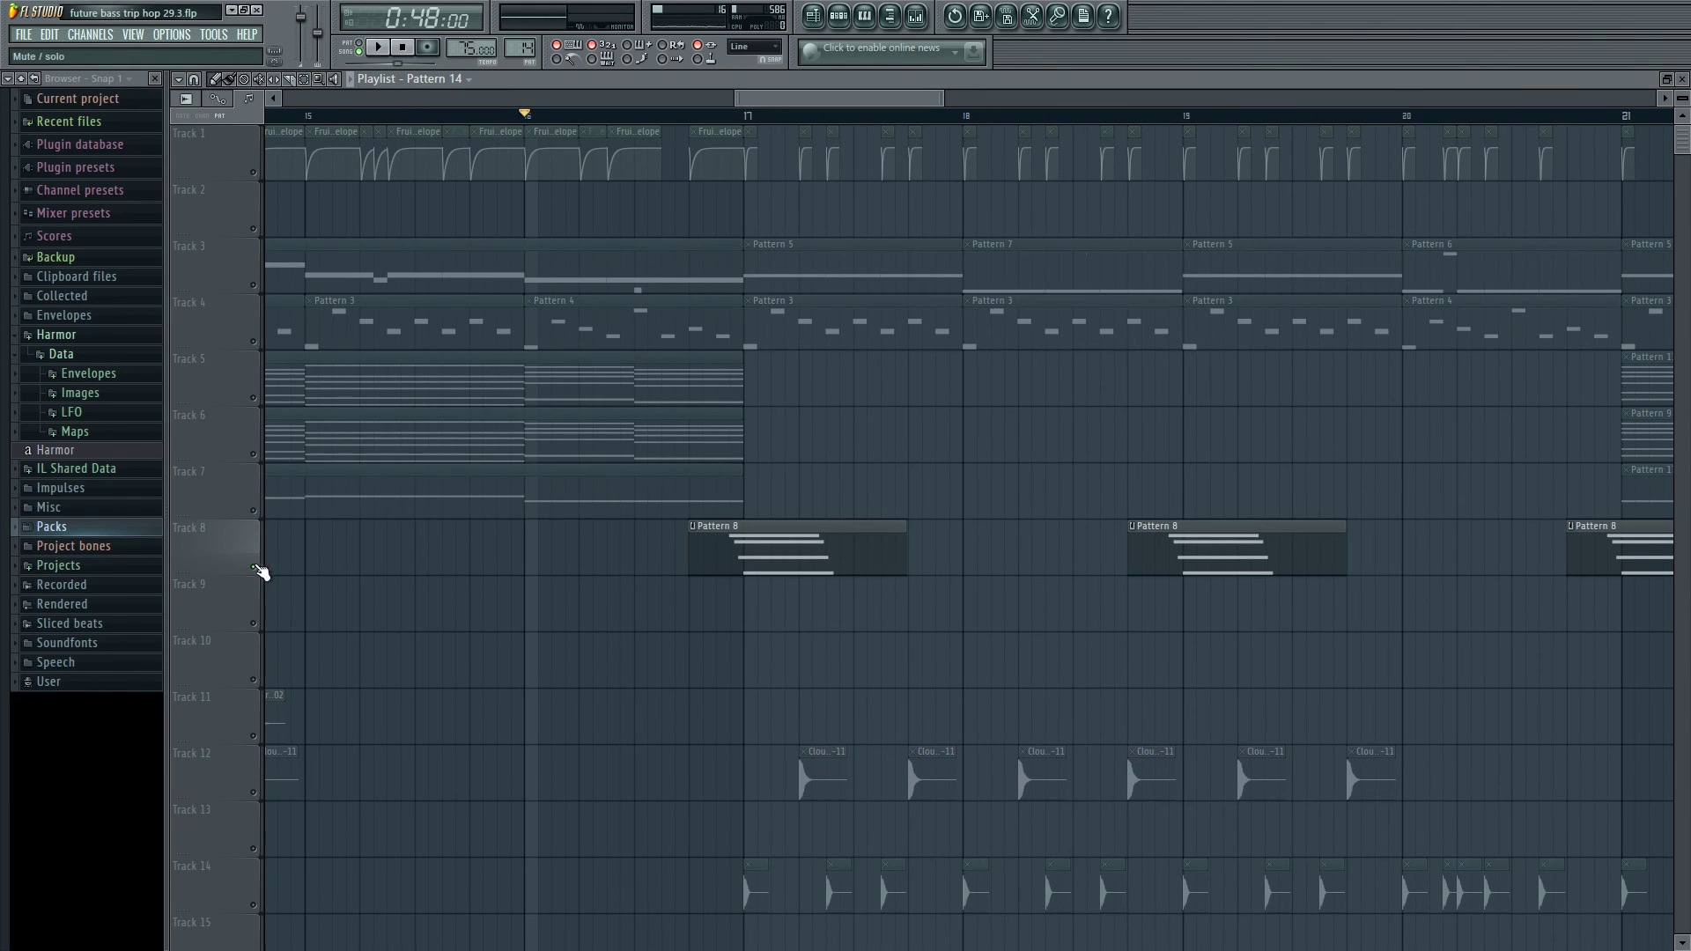
{"action": "key", "text": "space"}
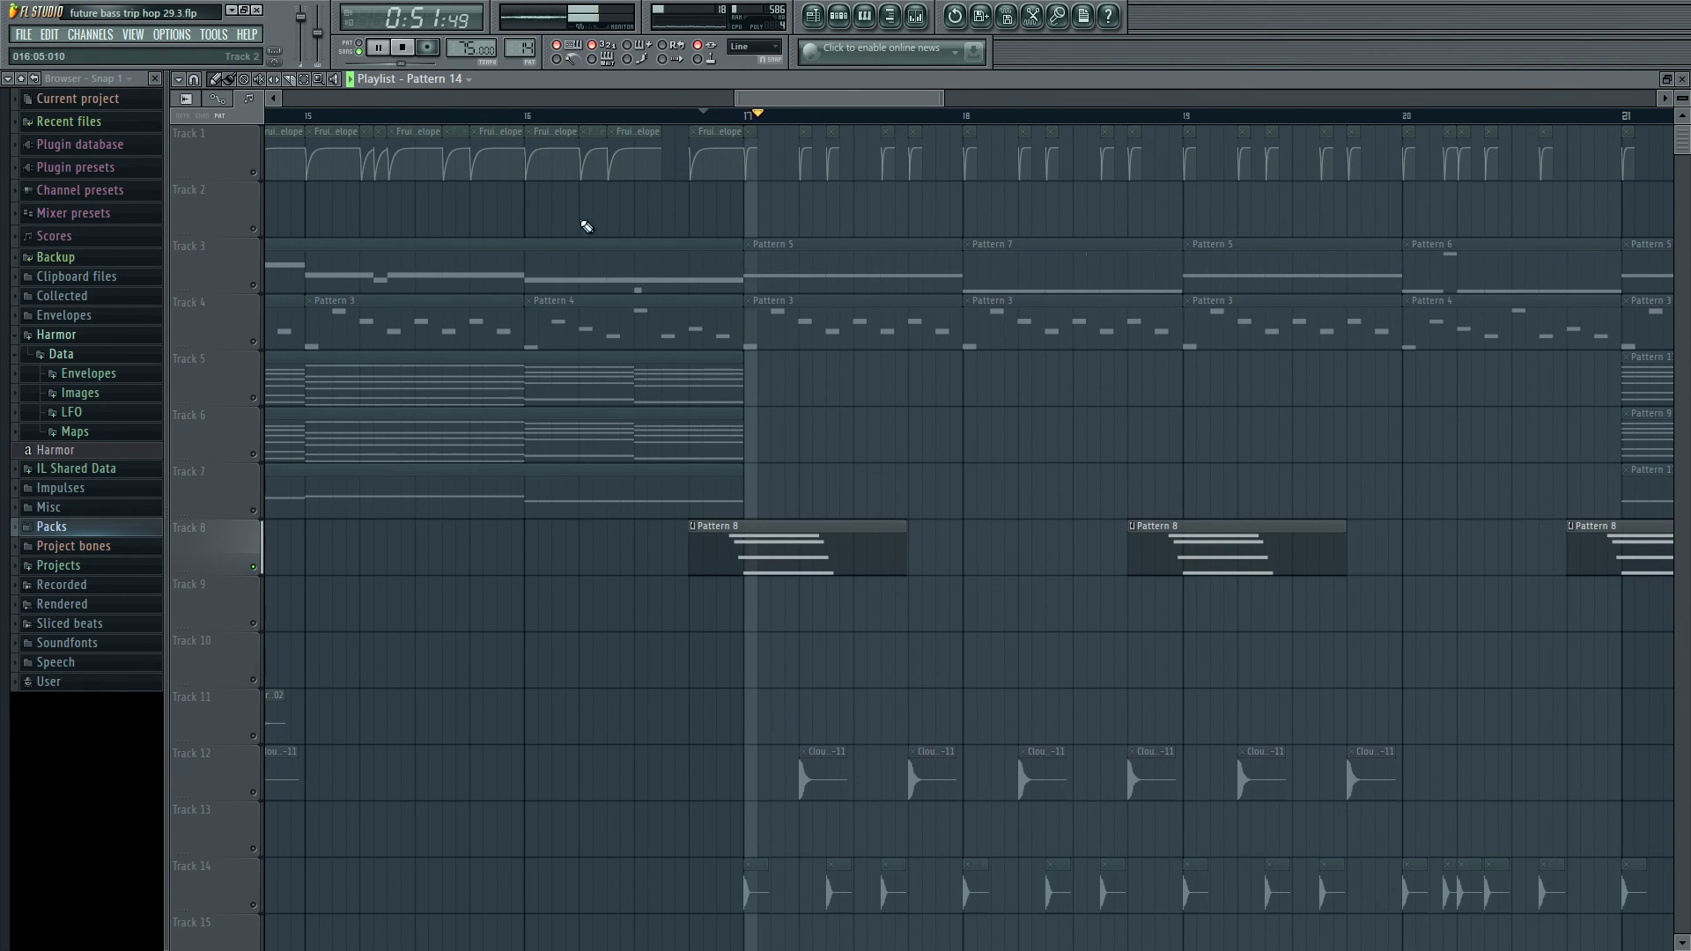
{"action": "scroll", "coordinate": [368, 623], "scroll_direction": "down", "scroll_amount": 1}
{"action": "scroll", "coordinate": [626, 663], "scroll_direction": "down", "scroll_amount": 20}
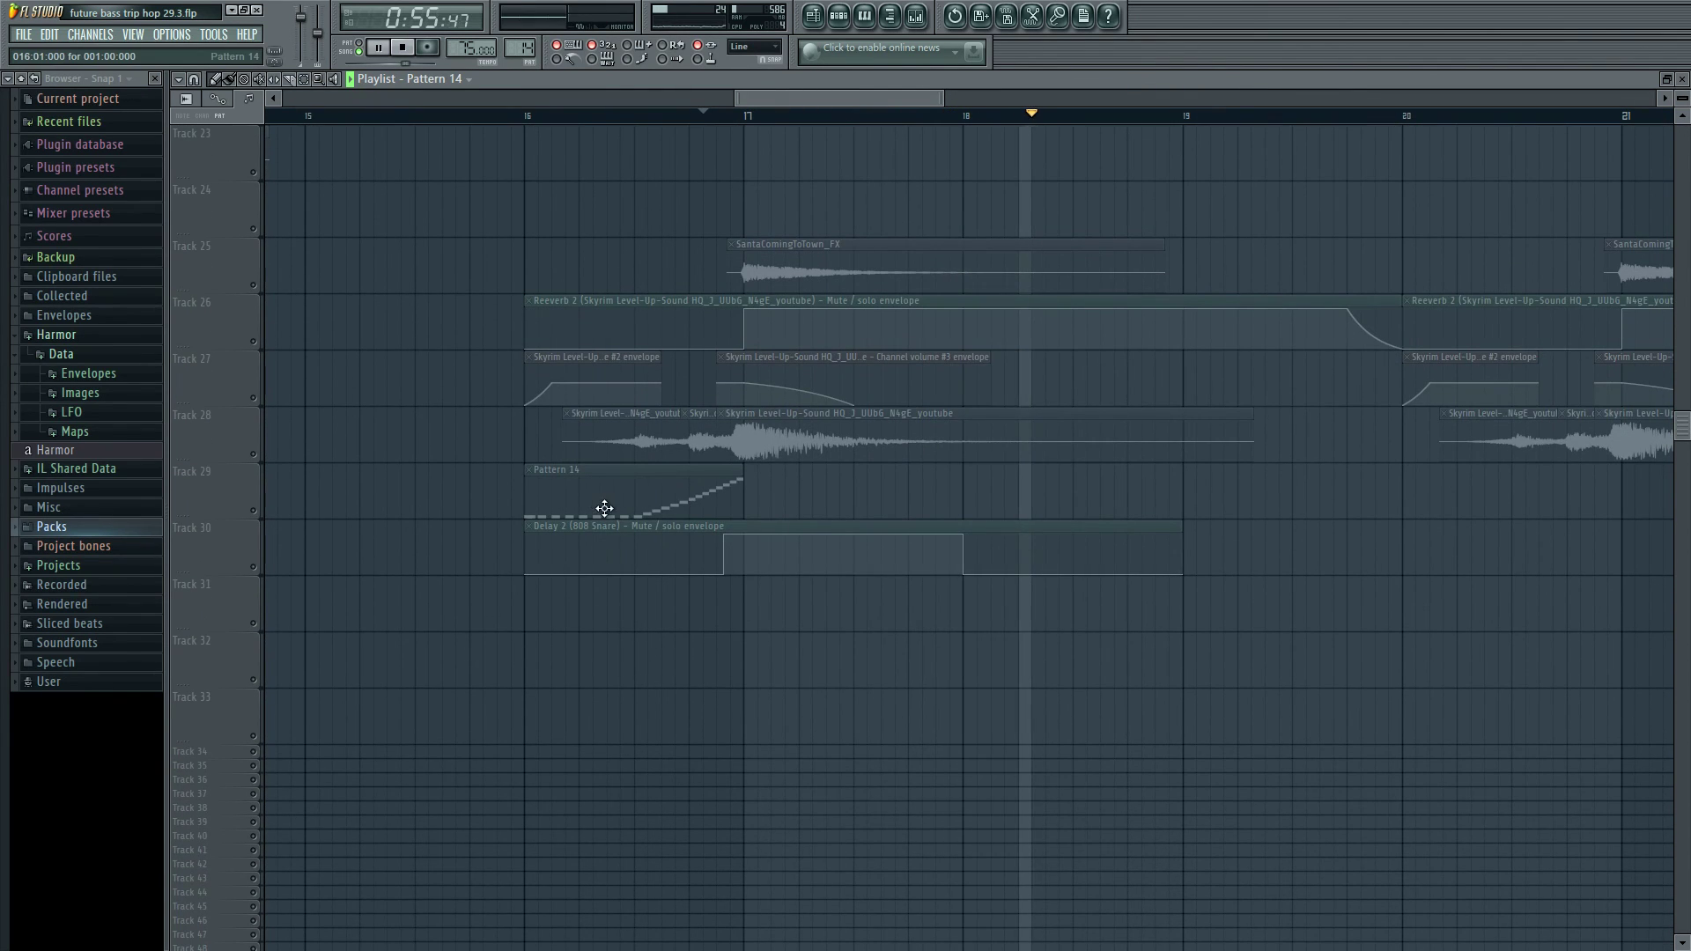
{"action": "scroll", "coordinate": [605, 527], "scroll_direction": "up", "scroll_amount": 20}
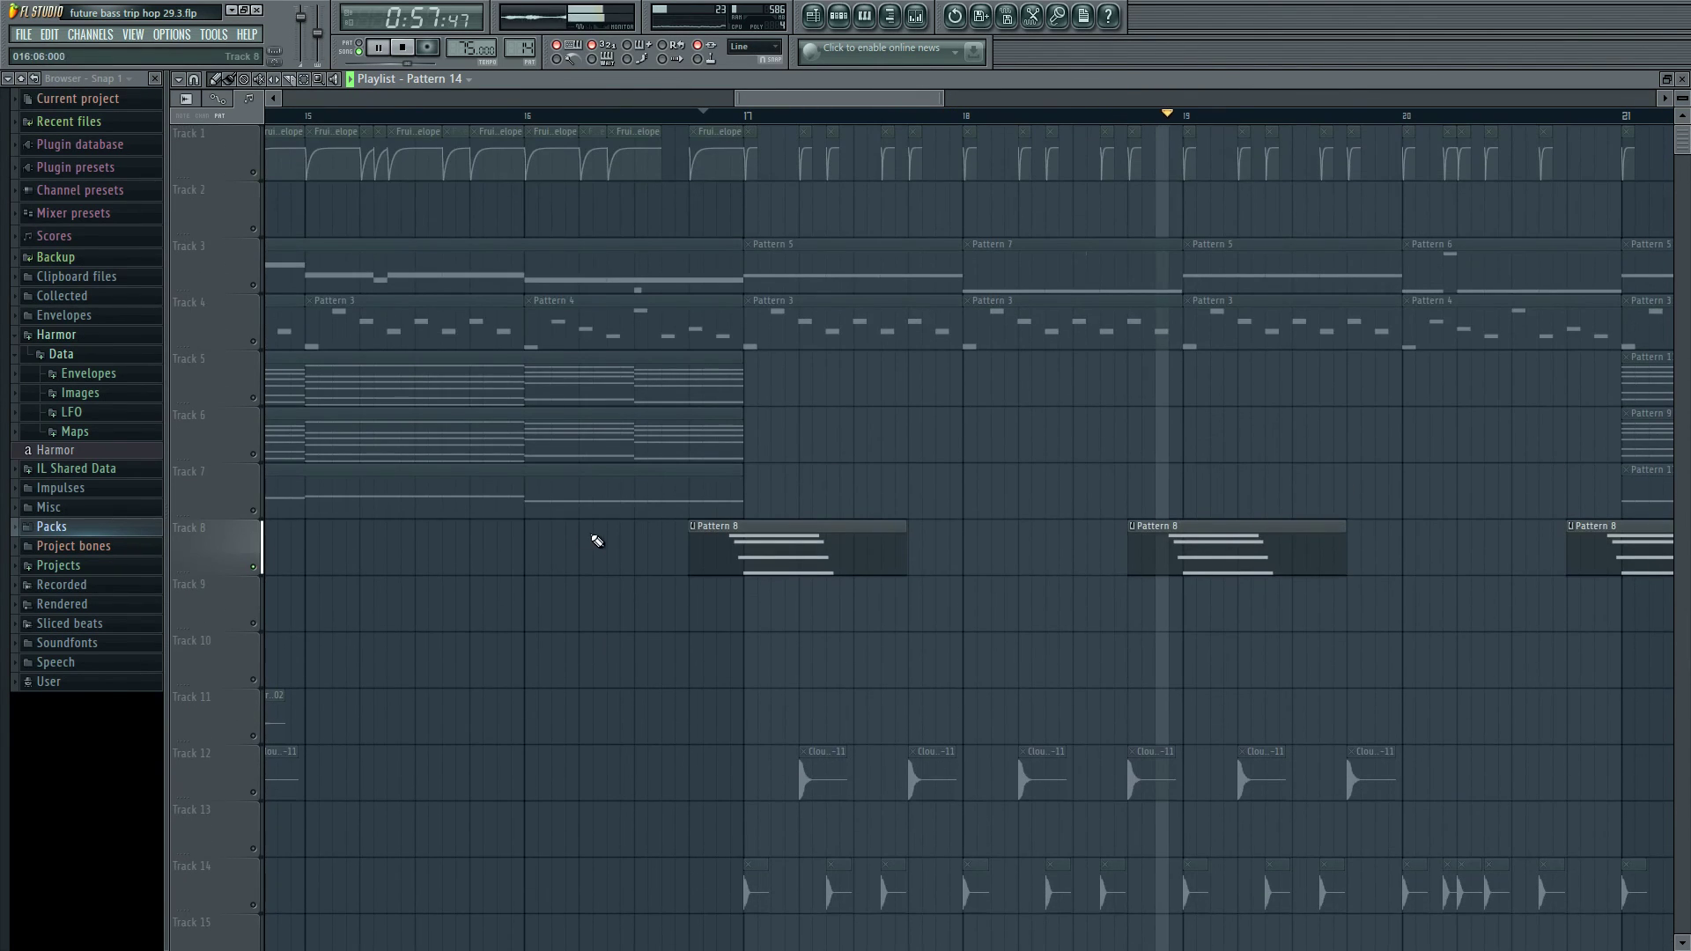
{"action": "key", "text": "space"}
- Reactivate all tracks and play the full arrangement from bar 17, looking over the clips on Tracks 1 to 30
{"action": "scroll", "coordinate": [263, 574], "scroll_direction": "up", "scroll_amount": 1}
{"action": "right_click", "coordinate": [256, 569]}
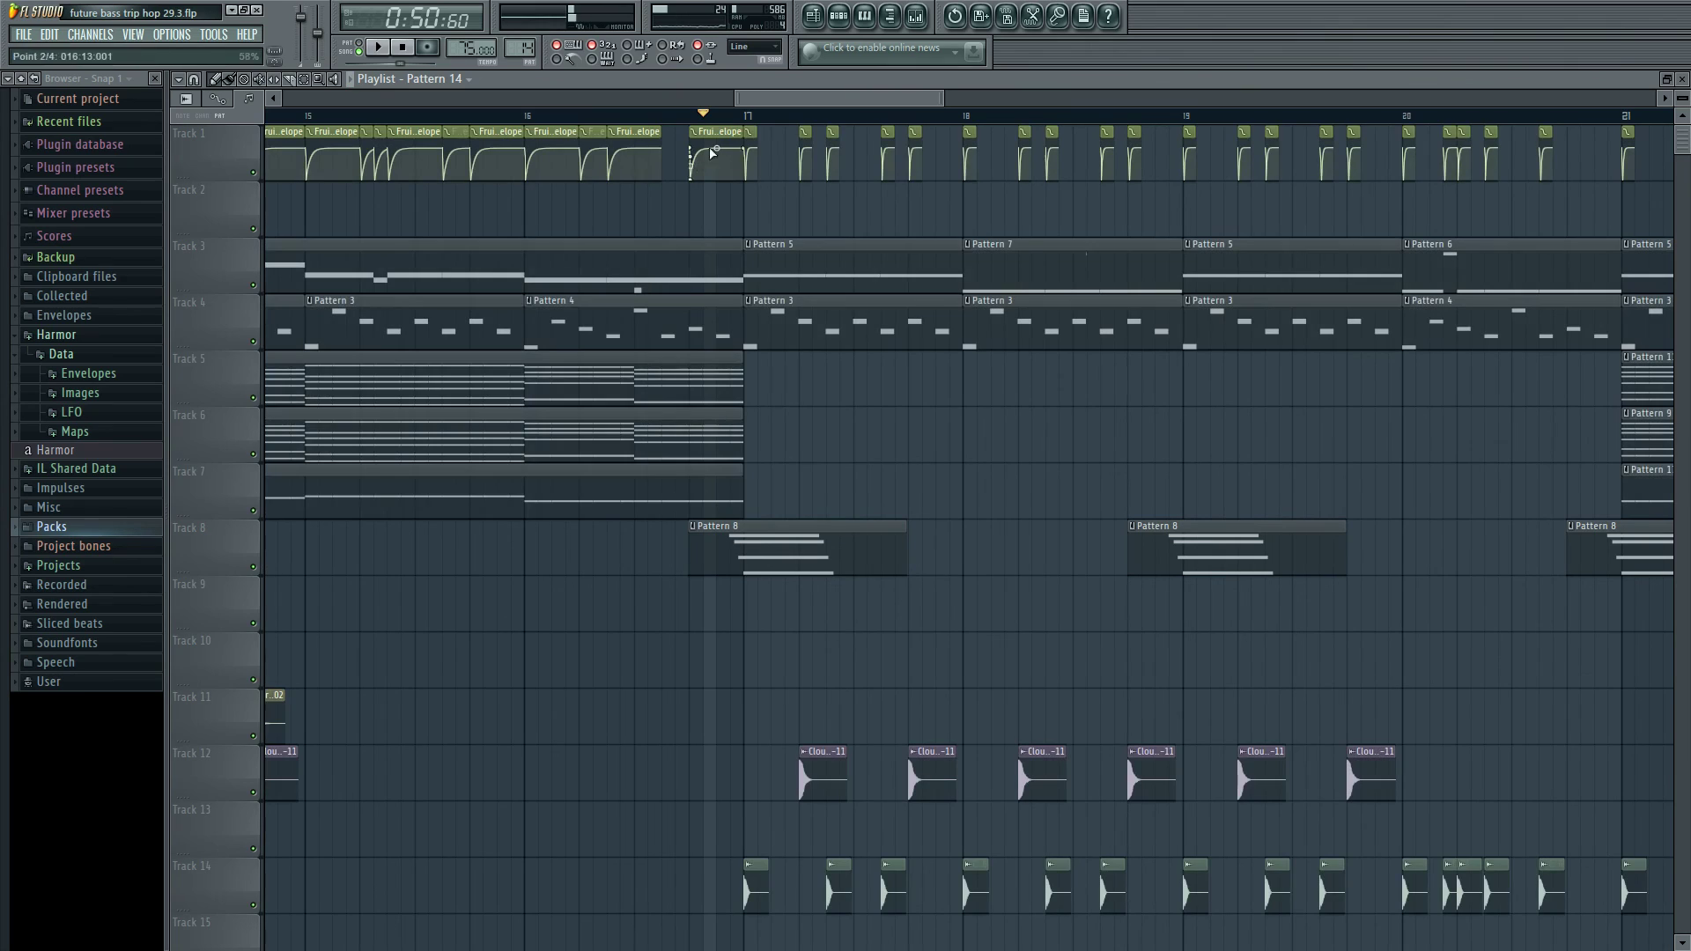
{"action": "key", "text": "space"}
{"action": "scroll", "coordinate": [617, 450], "scroll_direction": "down", "scroll_amount": 20}
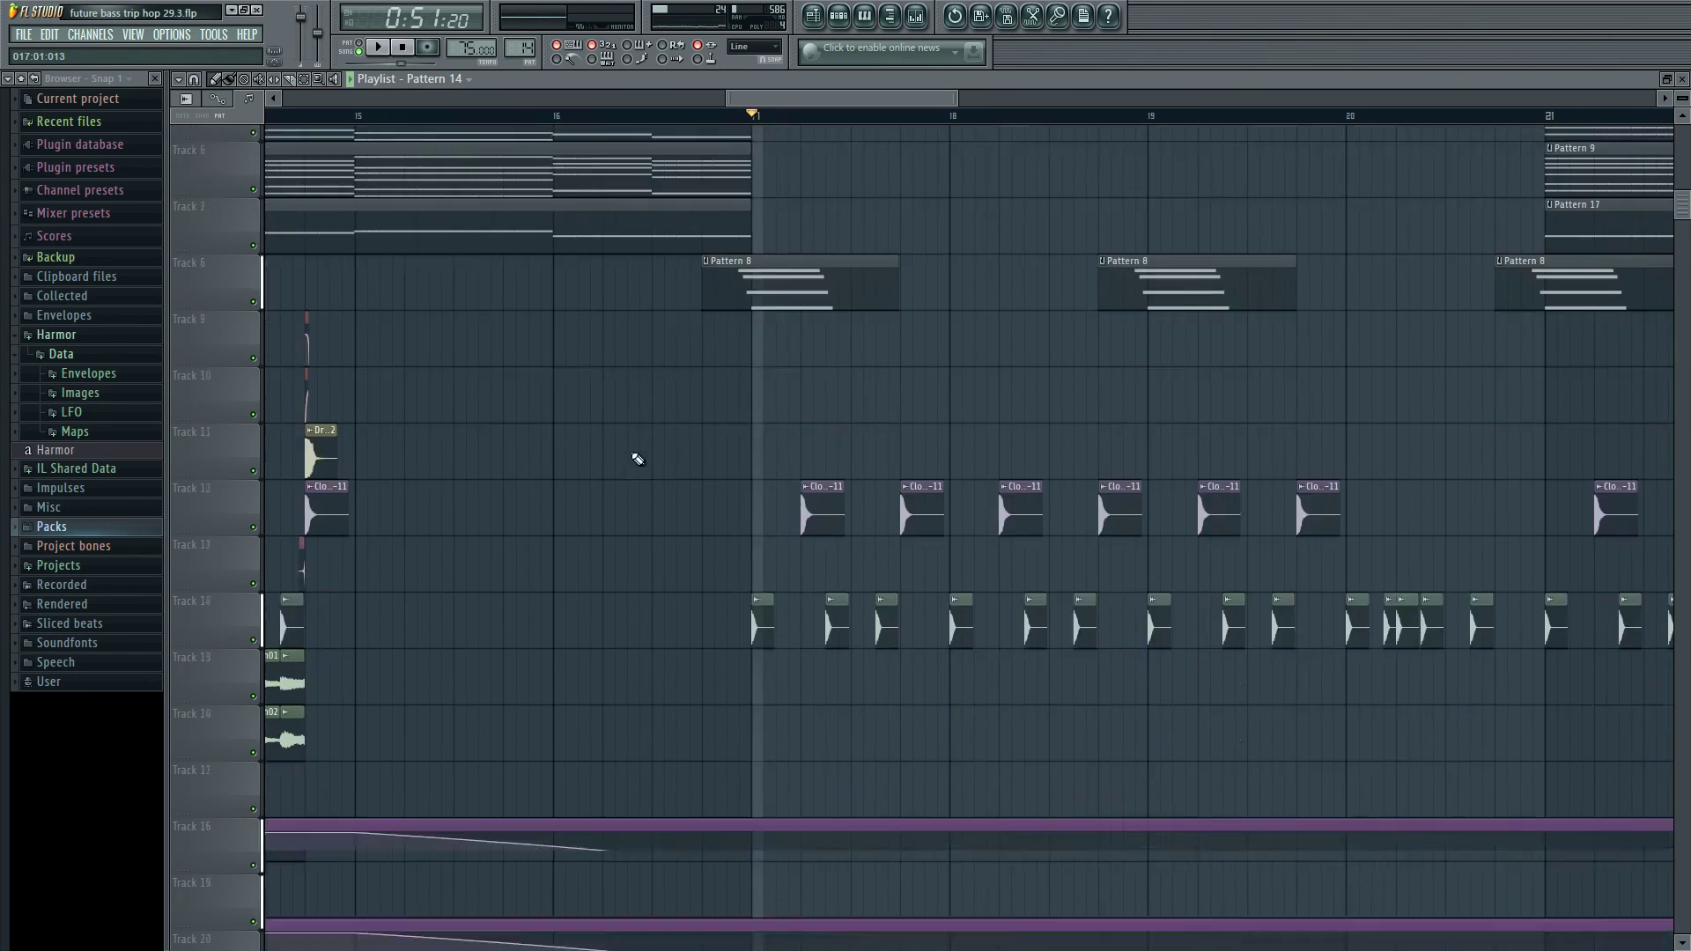
{"action": "scroll", "coordinate": [555, 432], "scroll_direction": "up", "scroll_amount": 10}
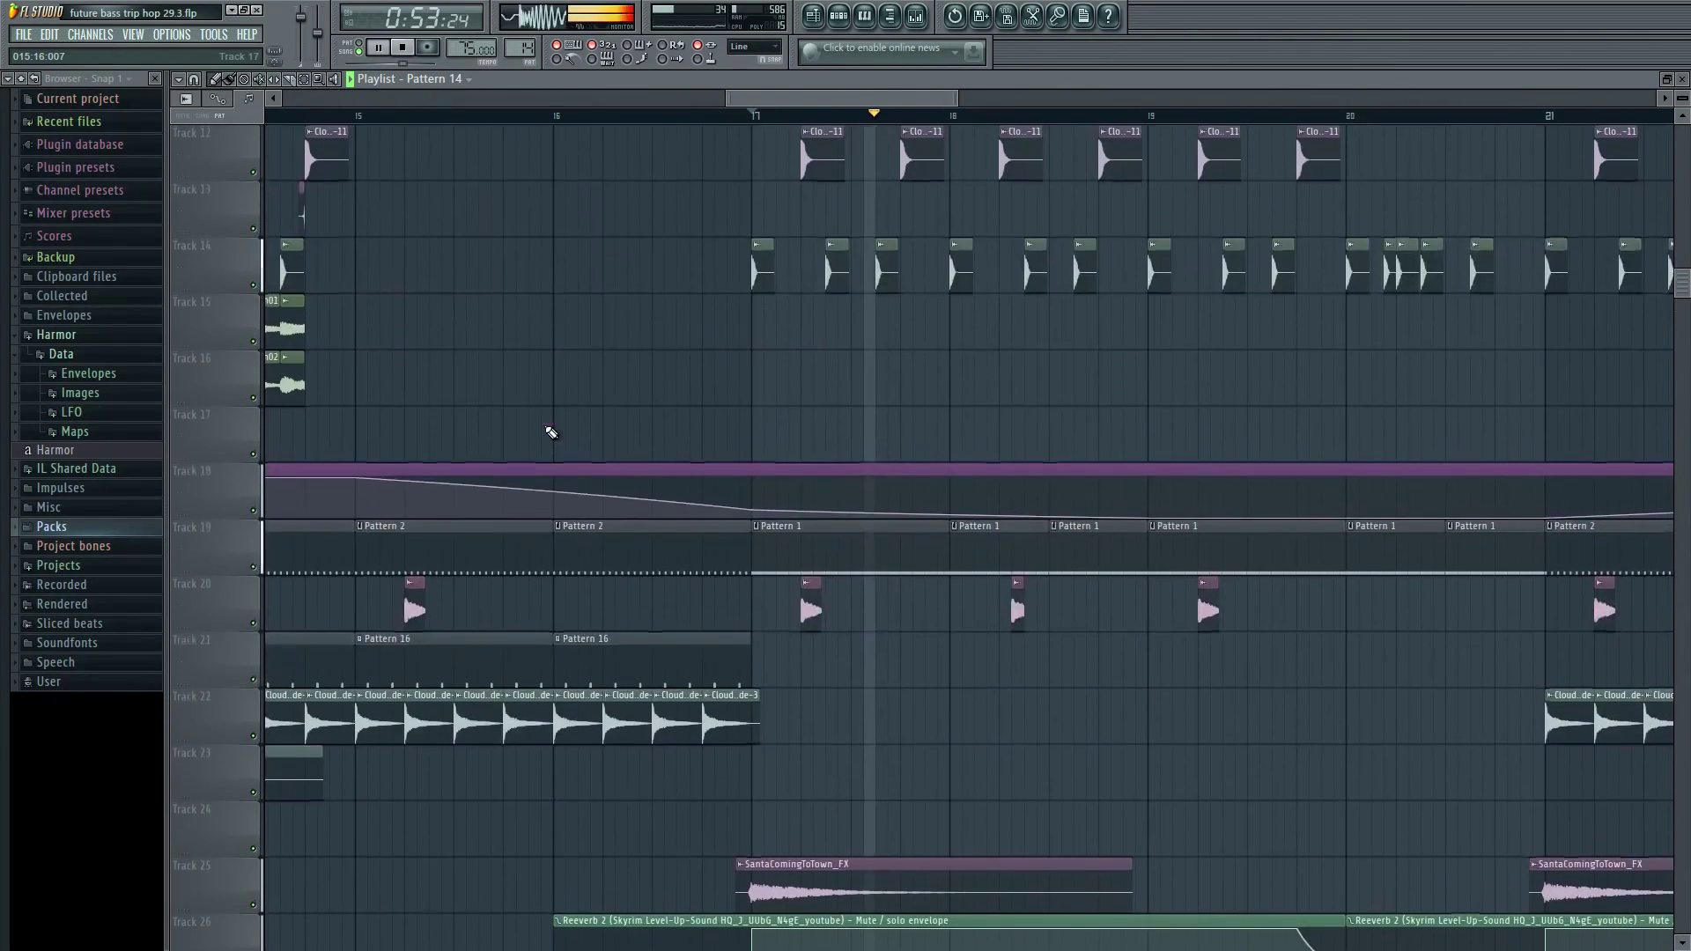
{"action": "scroll", "coordinate": [542, 431], "scroll_direction": "down", "scroll_amount": 8}
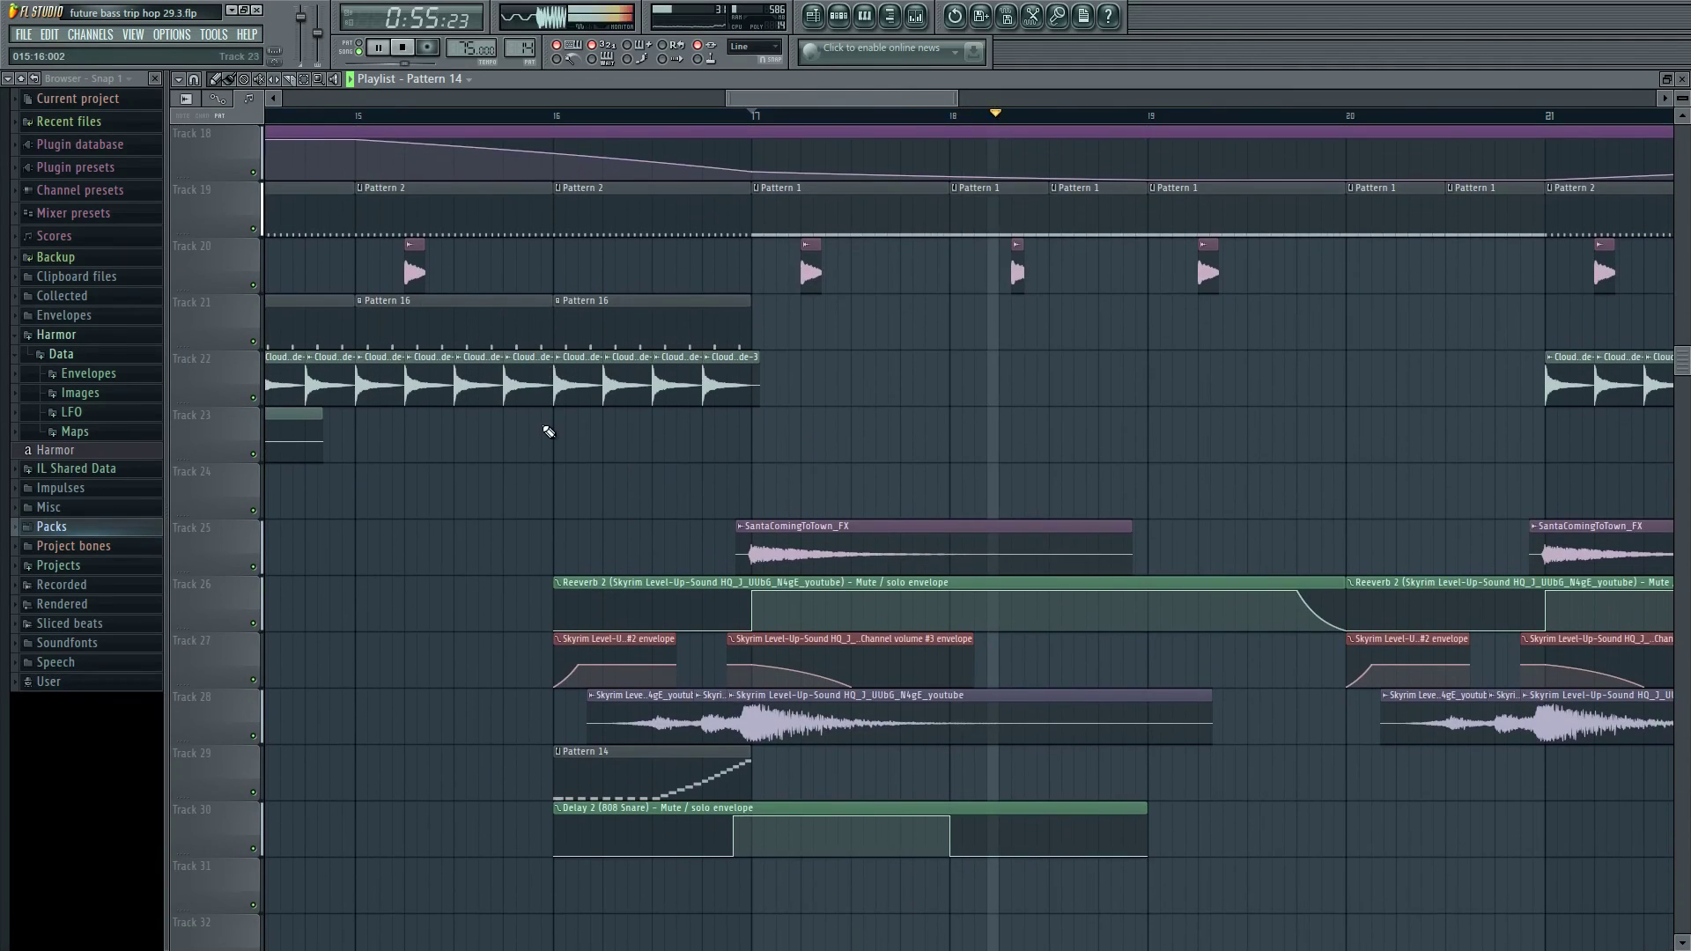
{"action": "scroll", "coordinate": [515, 428], "scroll_direction": "up", "scroll_amount": 4}
{"action": "scroll", "coordinate": [528, 414], "scroll_direction": "up", "scroll_amount": 15}
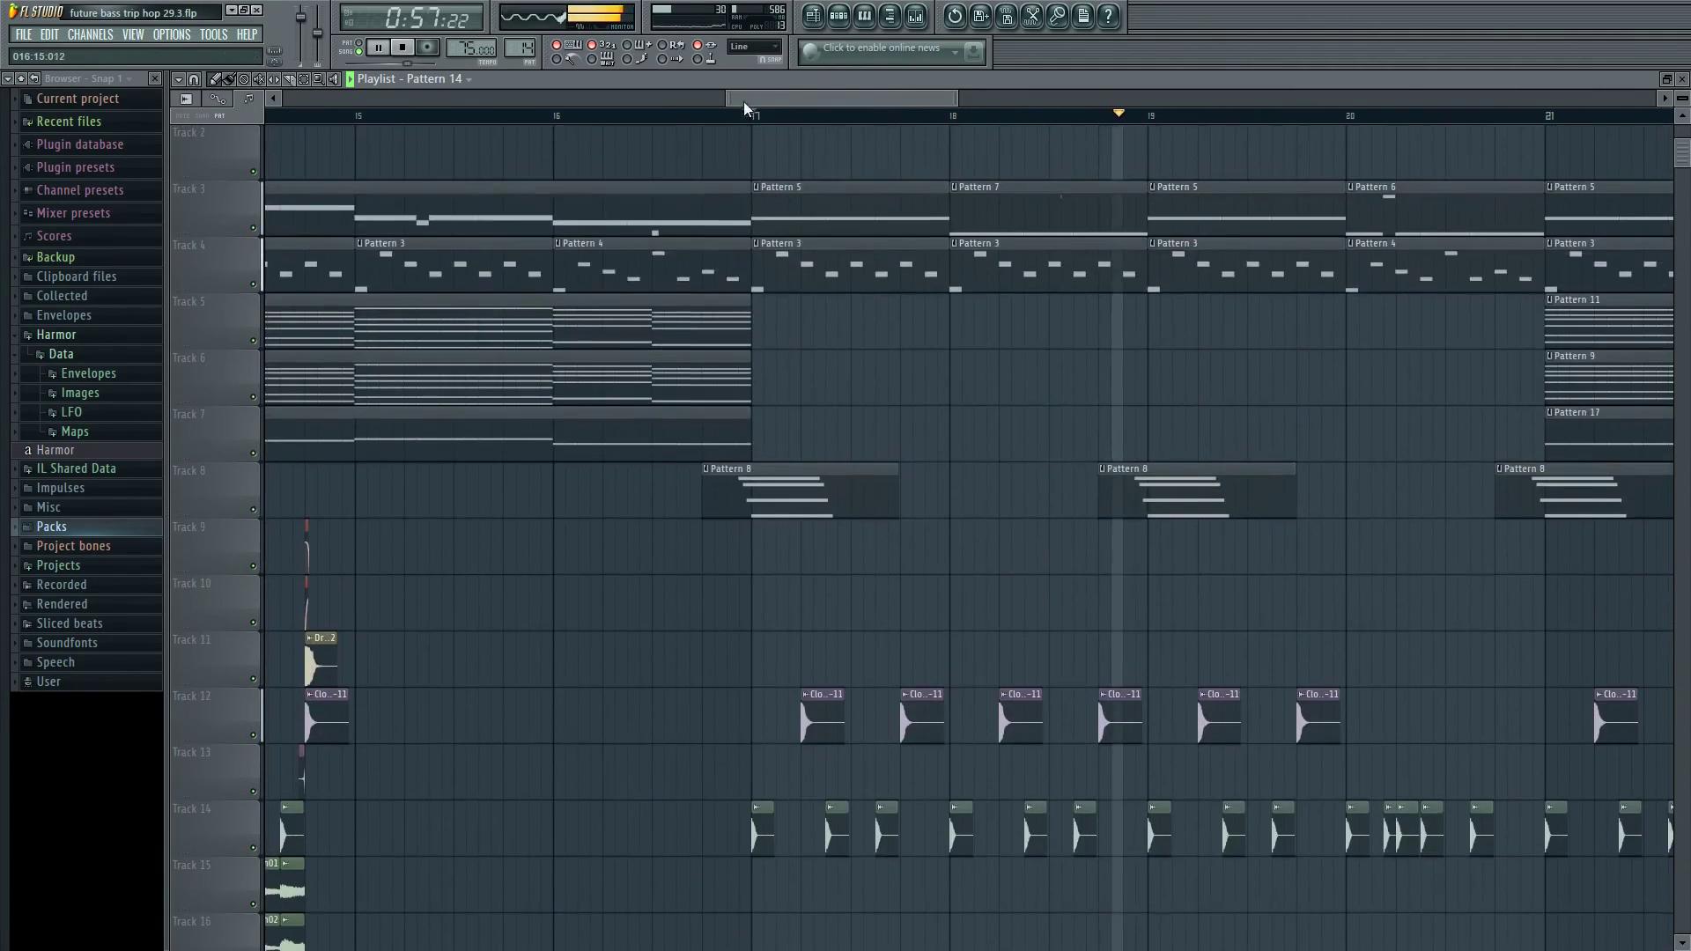
{"action": "scroll", "coordinate": [718, 419], "scroll_direction": "up", "scroll_amount": 1}
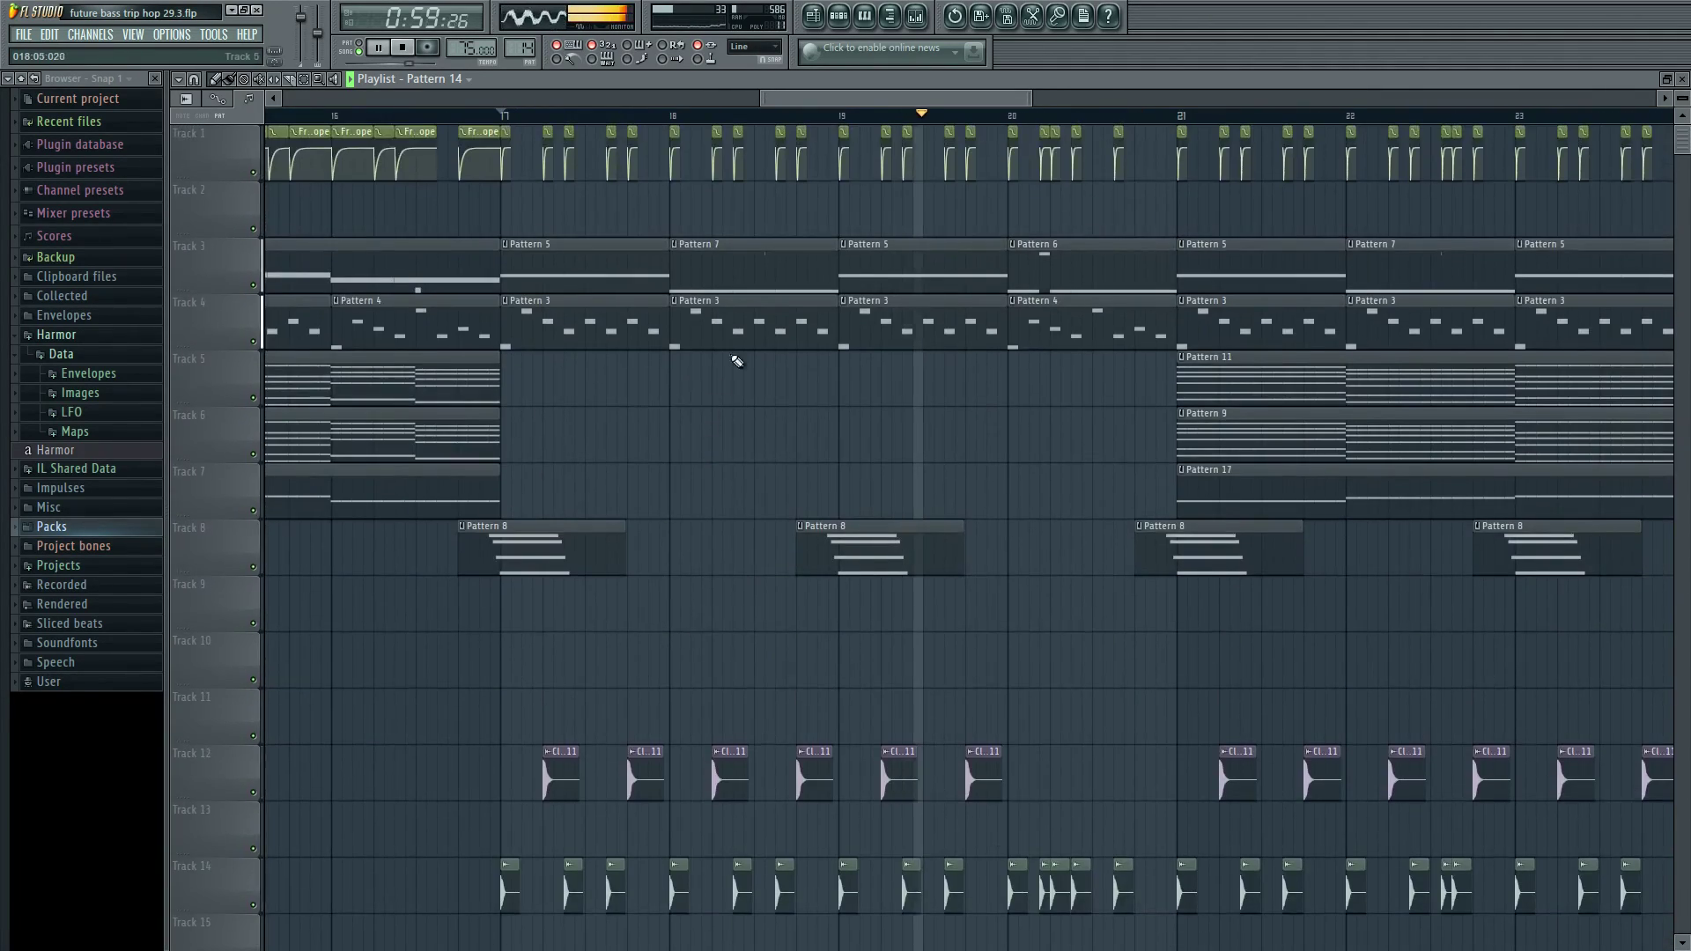
- Follow the playback of the final section up to bar 25 across the melodic, drum and automation tracks, then stop it
{"action": "scroll", "coordinate": [881, 423], "scroll_direction": "down", "scroll_amount": 1}
{"action": "scroll", "coordinate": [880, 423], "scroll_direction": "up", "scroll_amount": 2}
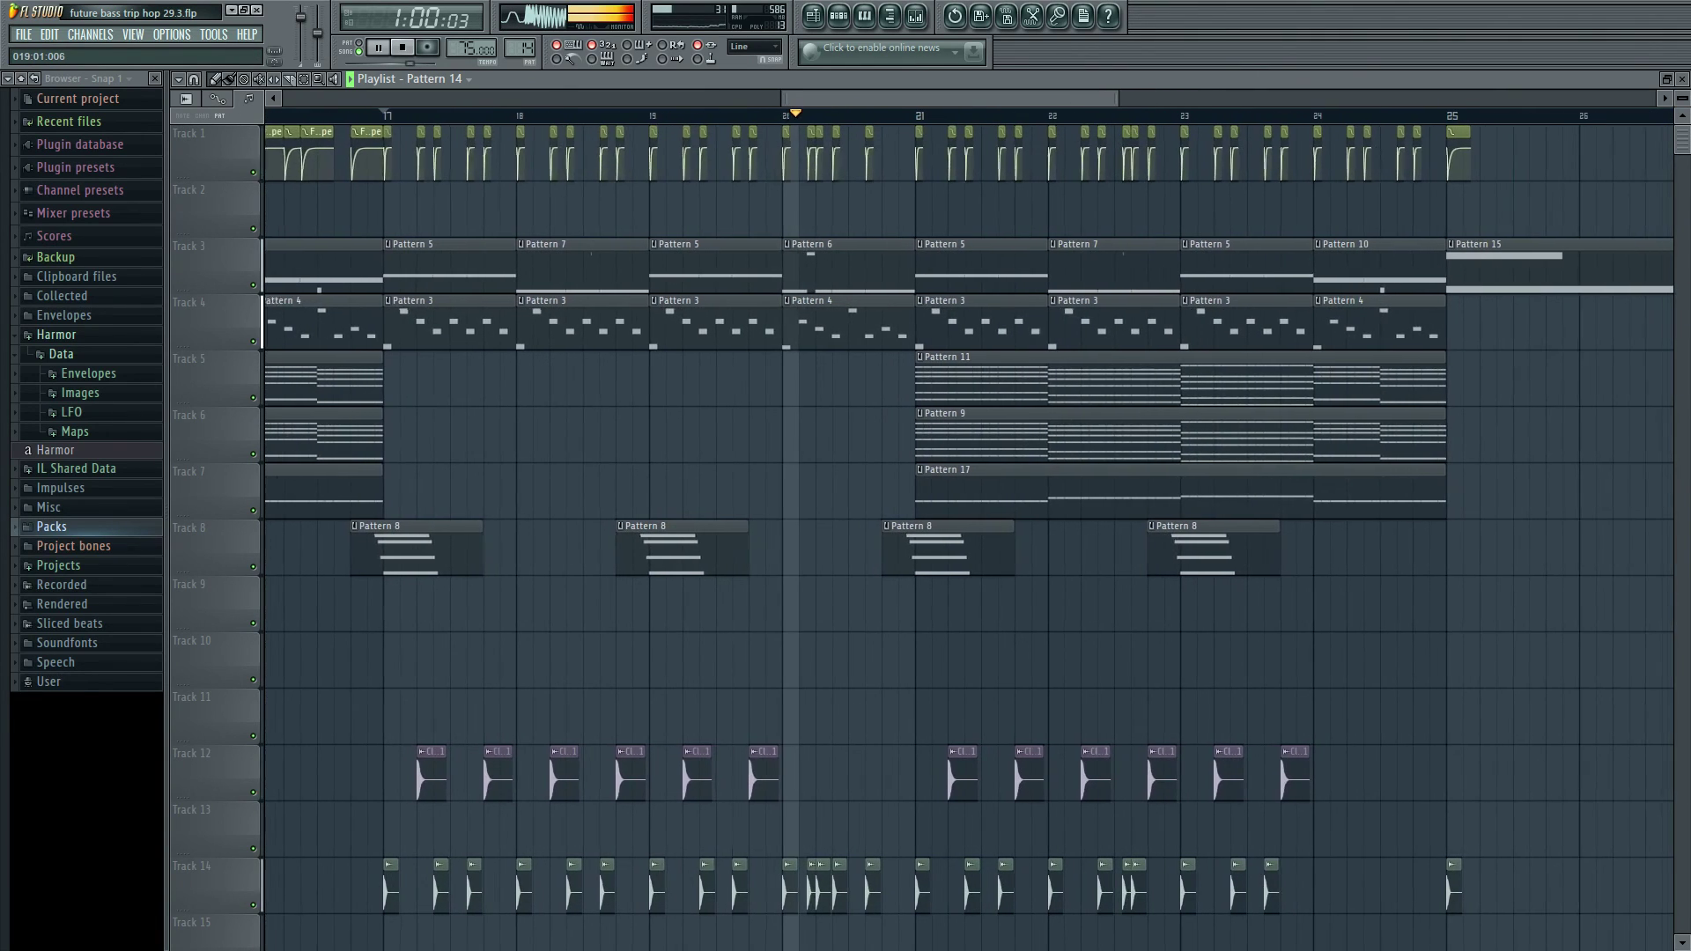
{"action": "scroll", "coordinate": [667, 279], "scroll_direction": "down", "scroll_amount": 1}
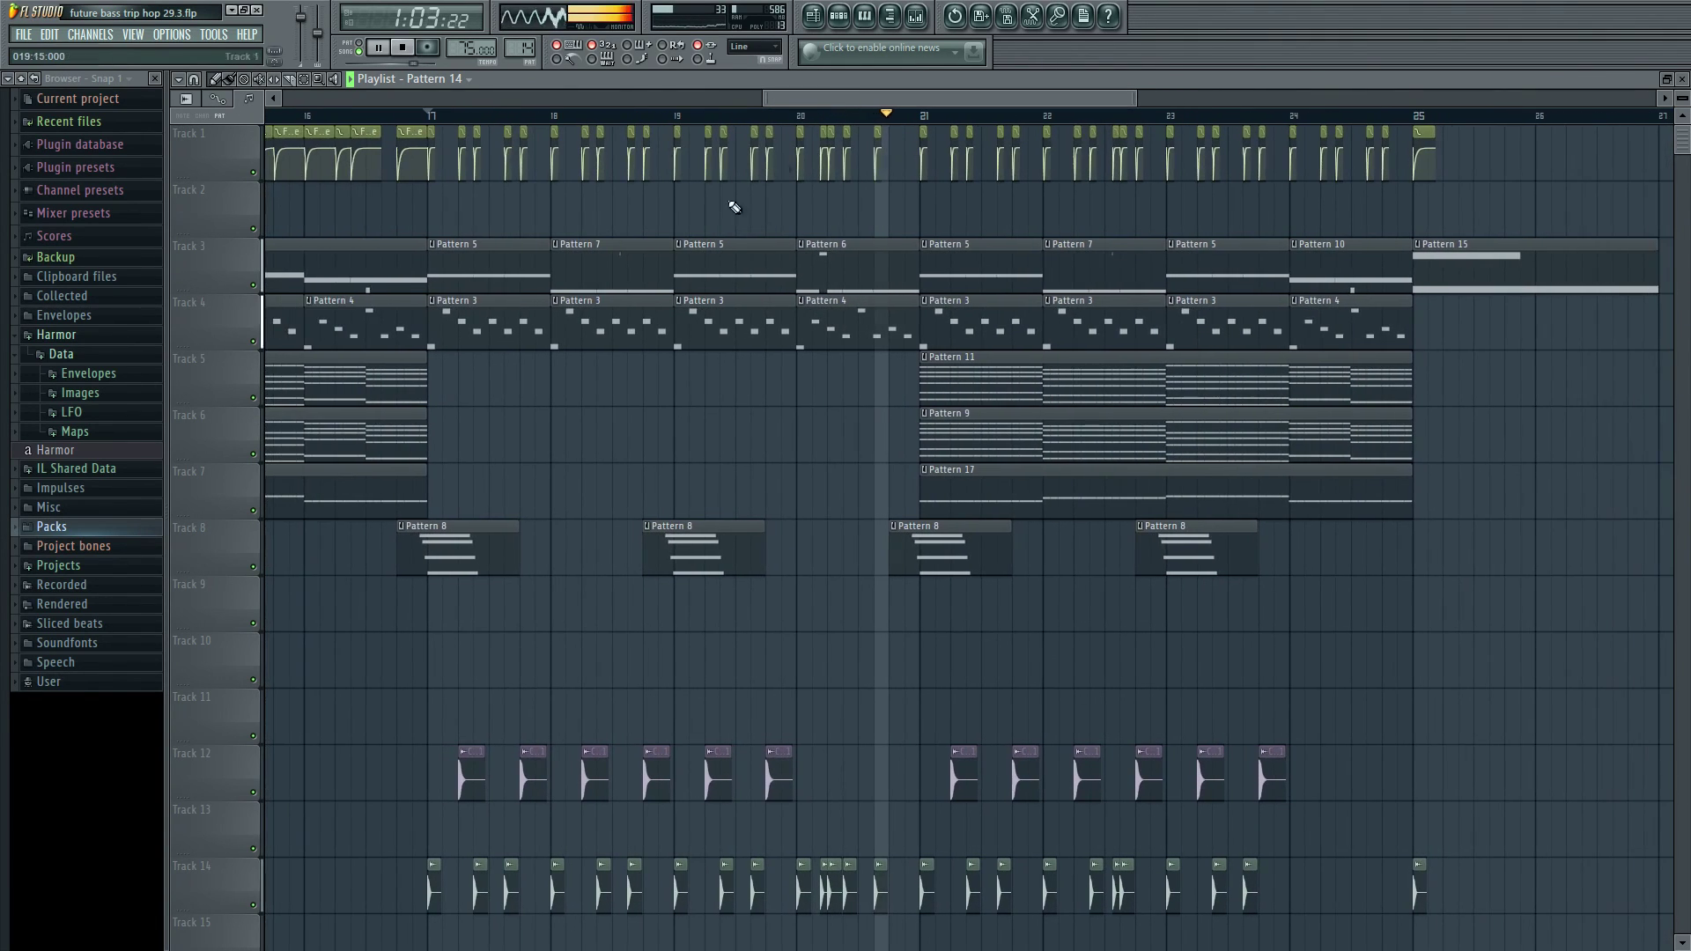
{"action": "scroll", "coordinate": [667, 280], "scroll_direction": "down", "scroll_amount": 10}
{"action": "scroll", "coordinate": [666, 279], "scroll_direction": "up", "scroll_amount": 10}
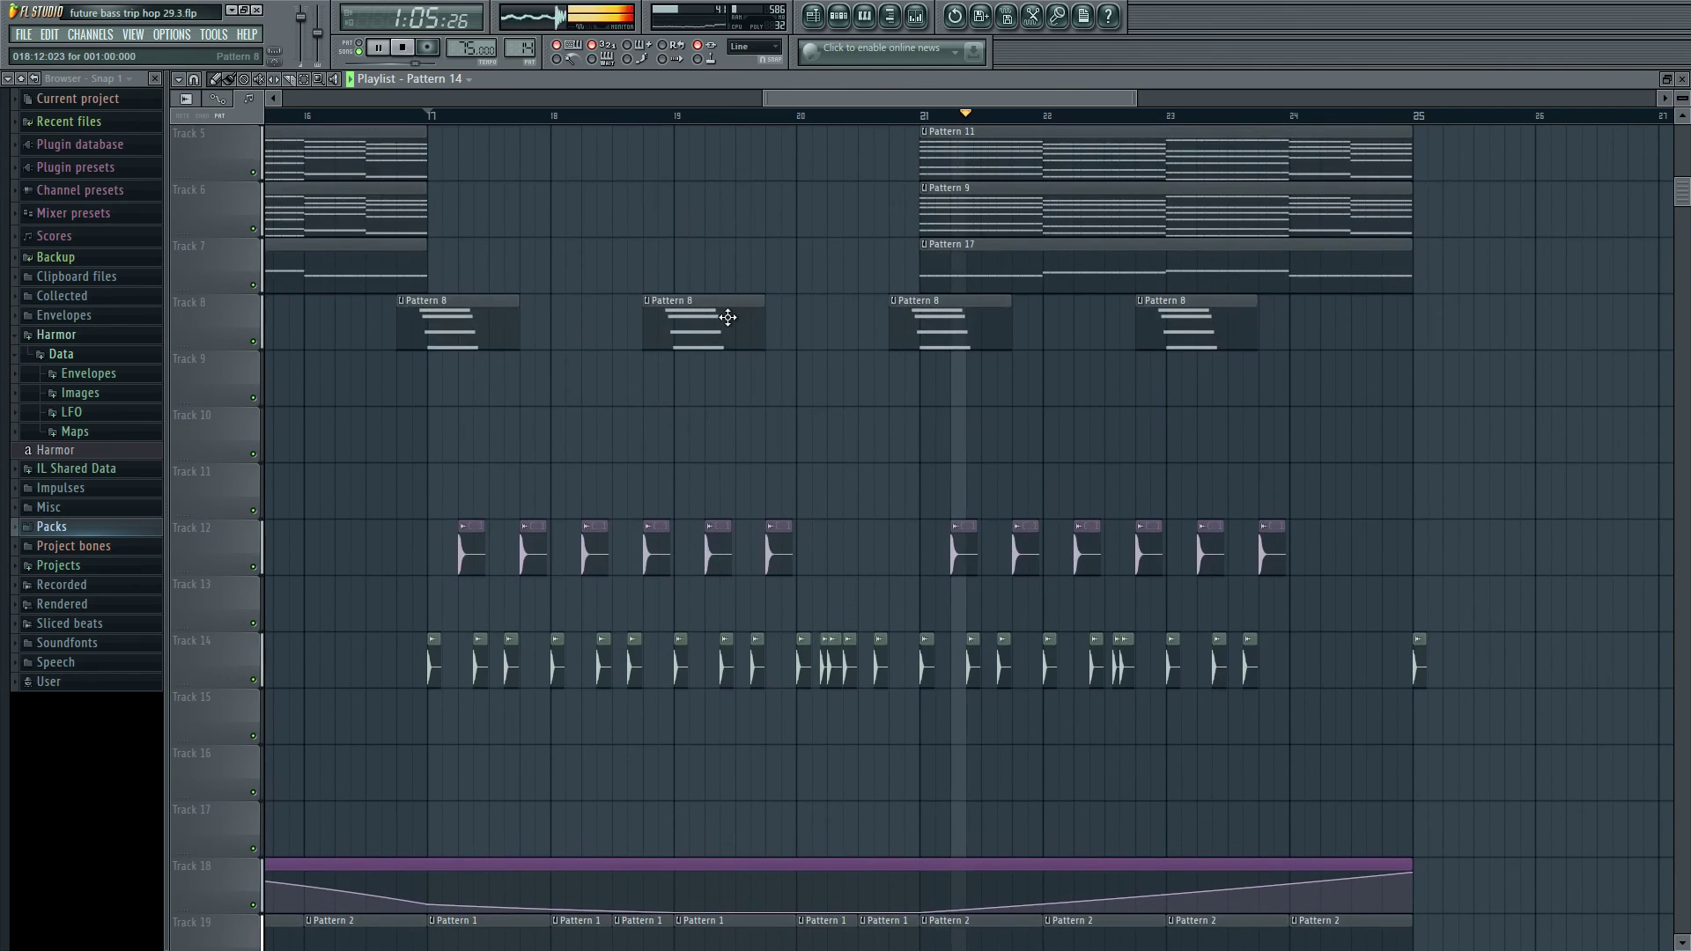
{"action": "scroll", "coordinate": [792, 375], "scroll_direction": "up", "scroll_amount": 1}
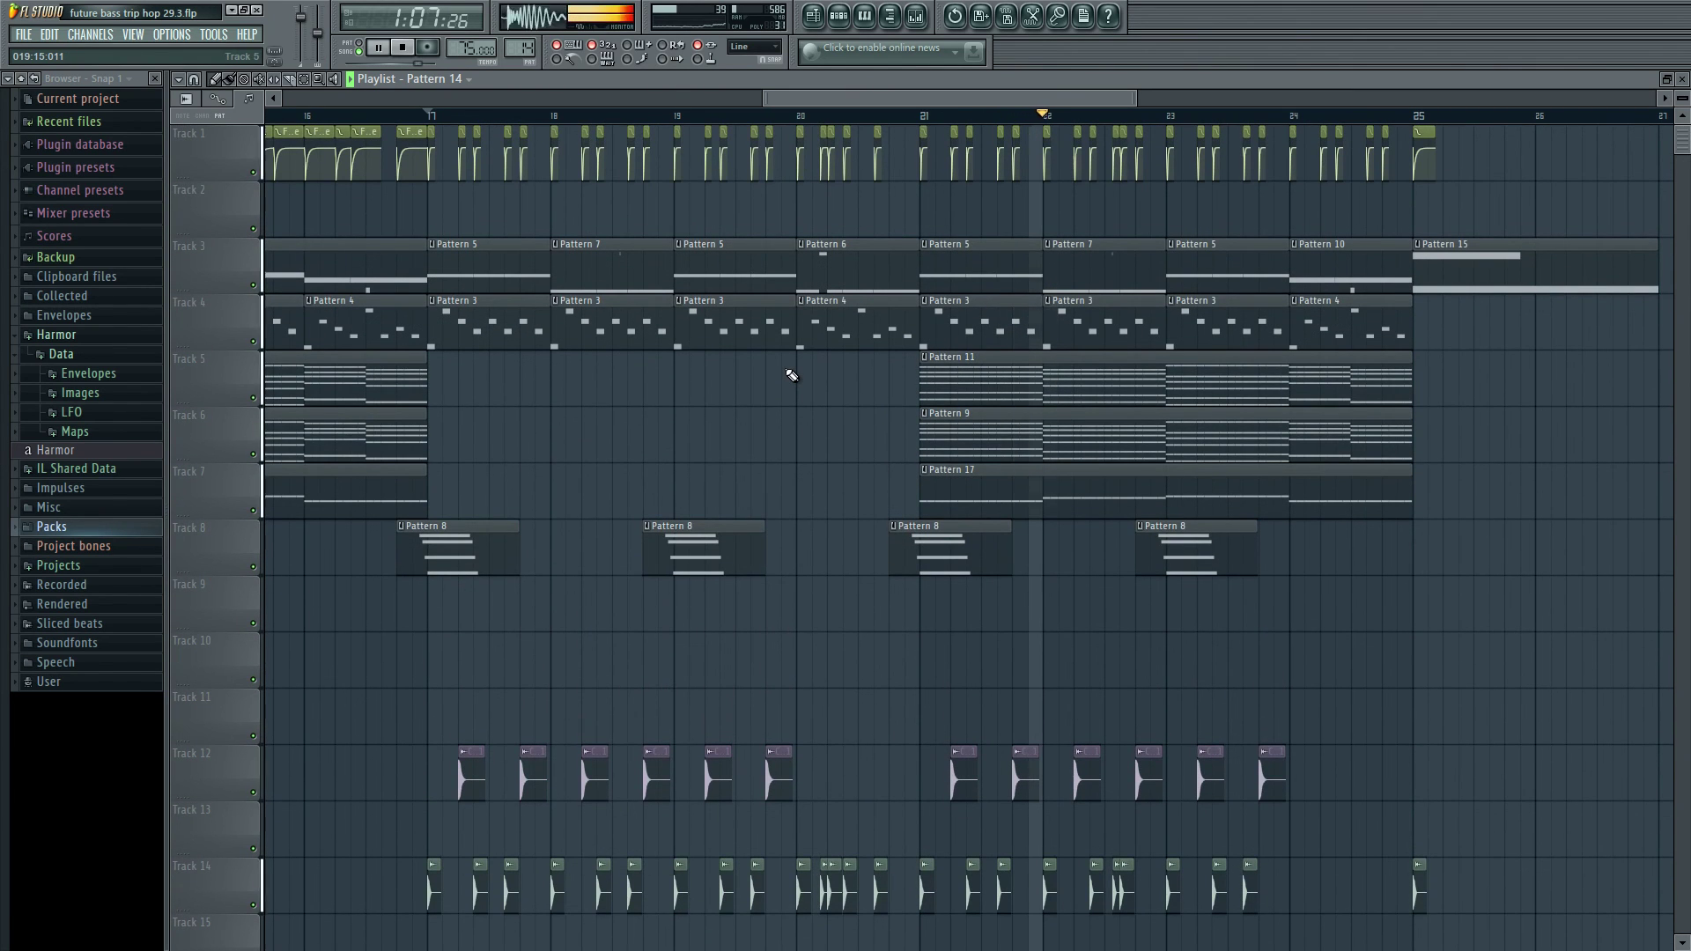
{"action": "scroll", "coordinate": [804, 378], "scroll_direction": "down", "scroll_amount": 10}
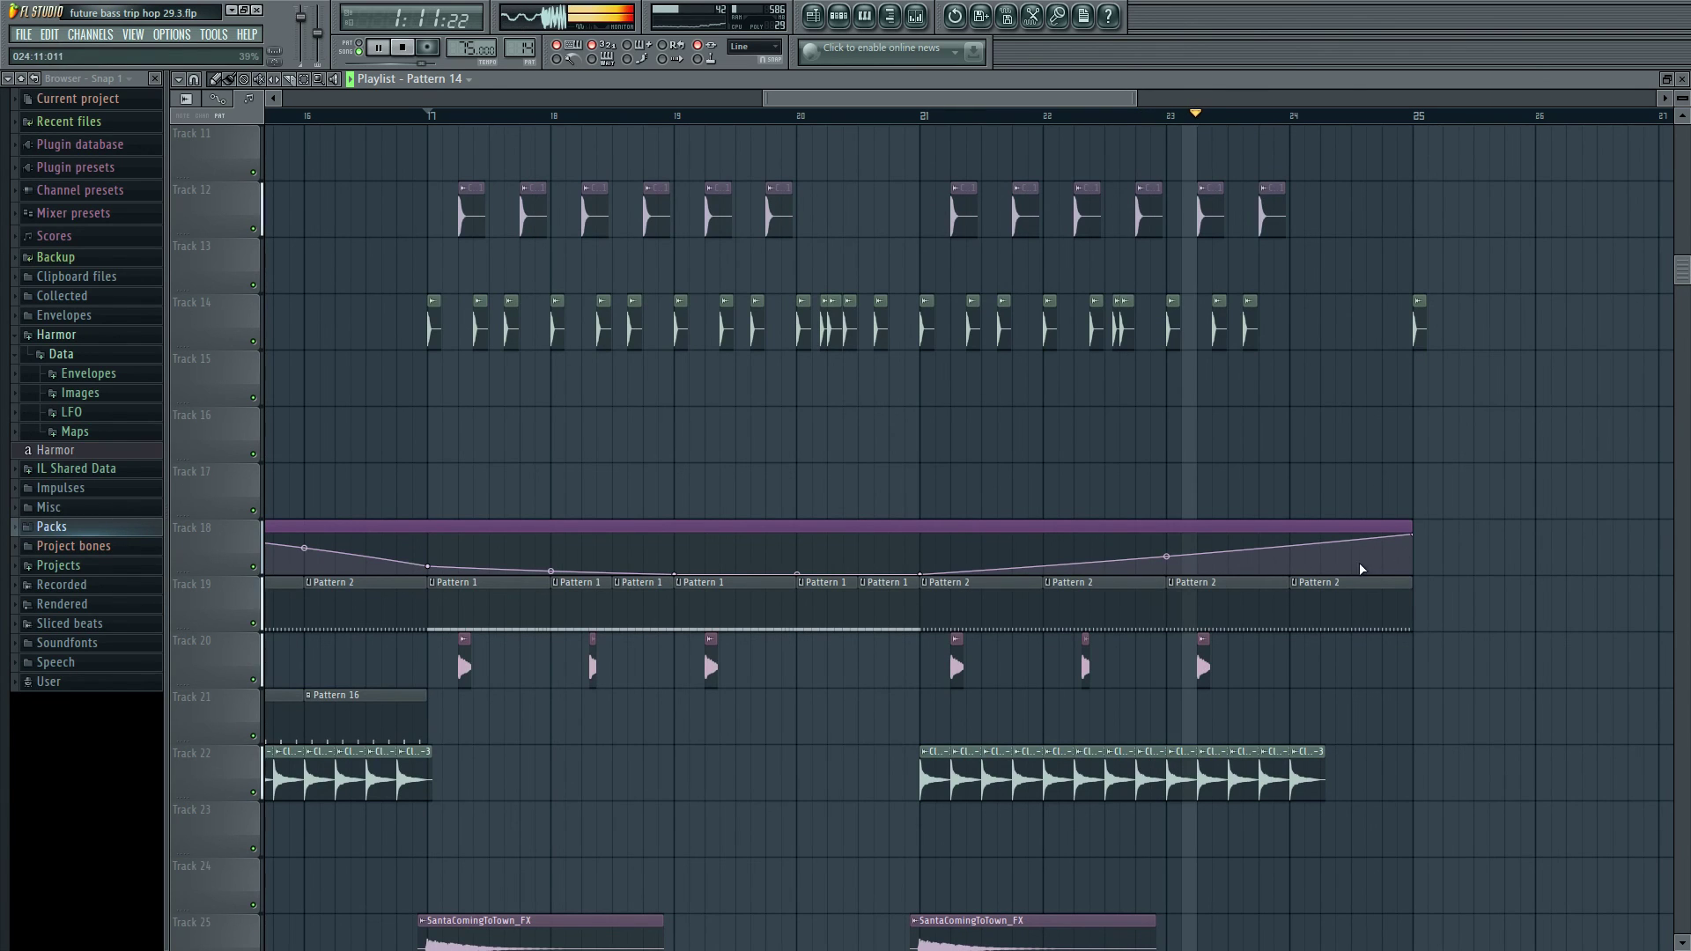
{"action": "scroll", "coordinate": [1283, 642], "scroll_direction": "up", "scroll_amount": 10}
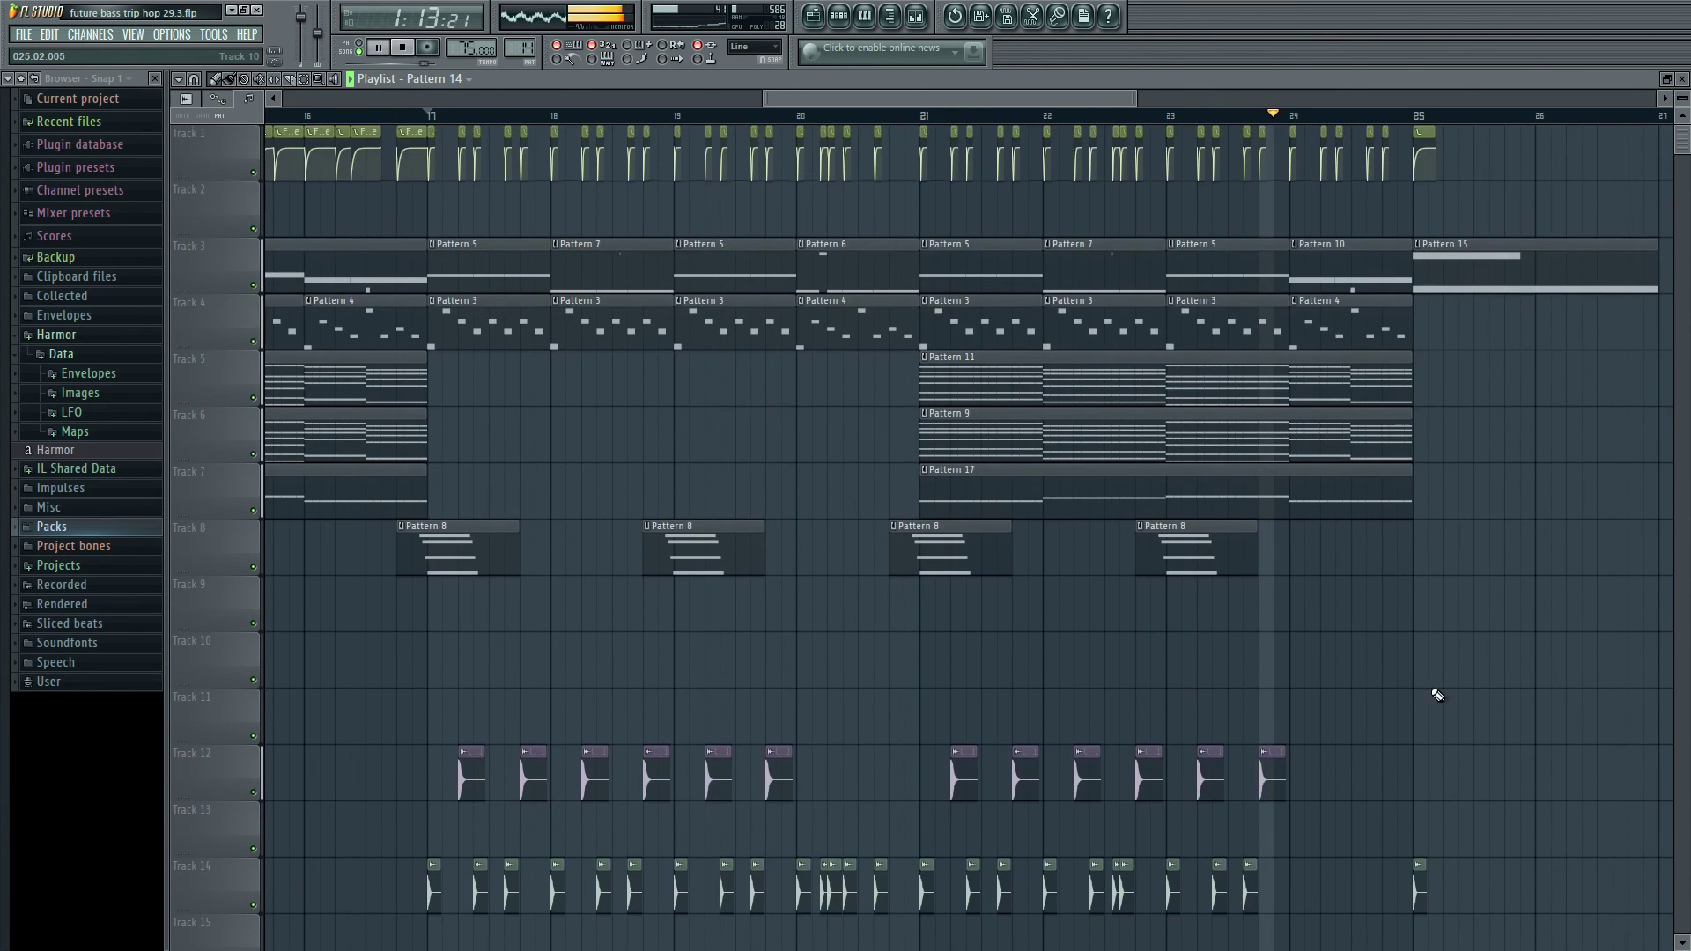
{"action": "scroll", "coordinate": [1438, 693], "scroll_direction": "down", "scroll_amount": 1}
{"action": "scroll", "coordinate": [1449, 695], "scroll_direction": "up", "scroll_amount": 1}
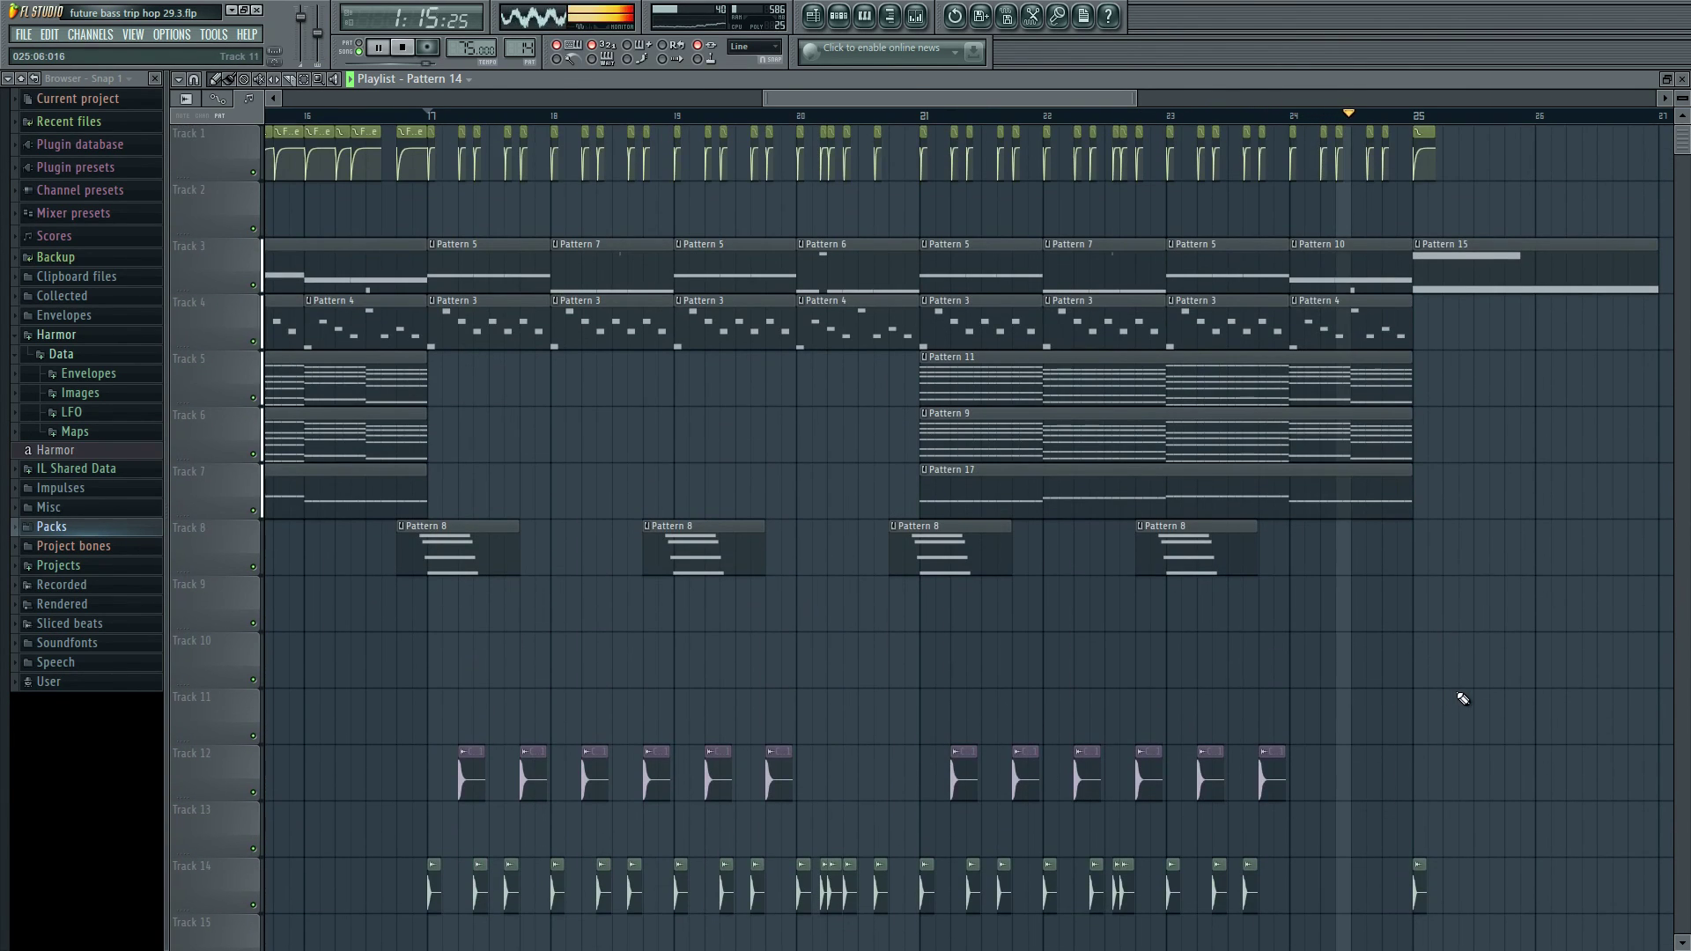
{"action": "scroll", "coordinate": [1463, 697], "scroll_direction": "down", "scroll_amount": 8}
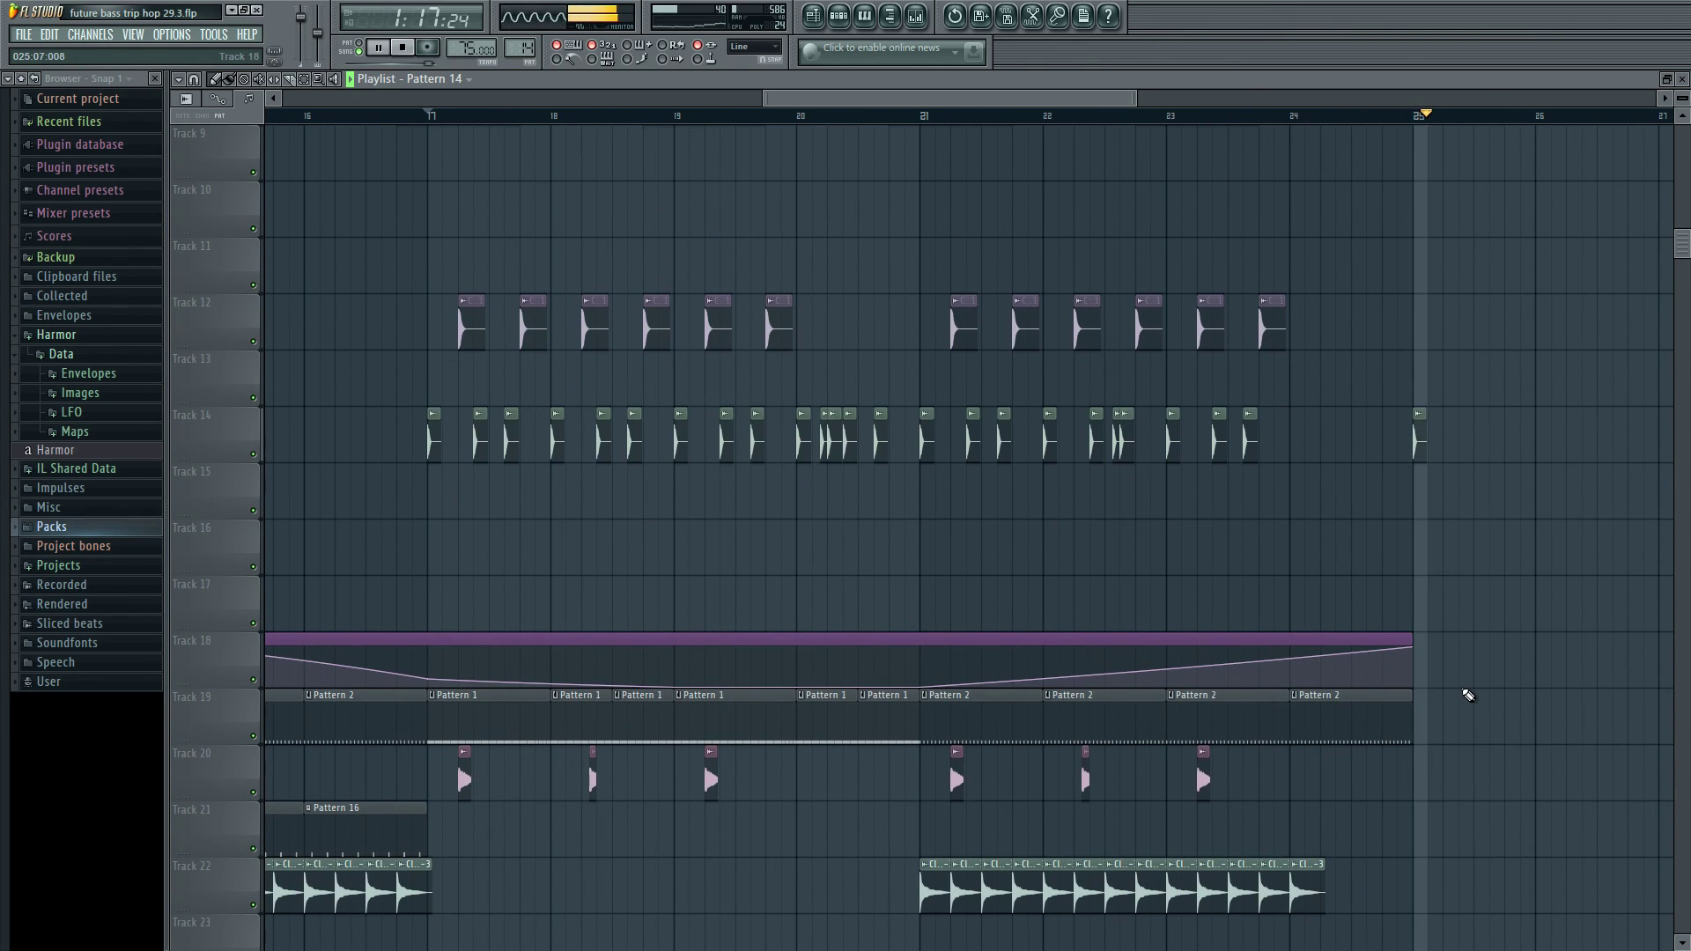
{"action": "key", "text": "space"}
- Look over the whole arrangement from bar 1 to bar 25, from the FX tracks up to the sidechain envelopes on Track 1
{"action": "scroll", "coordinate": [872, 483], "scroll_direction": "down", "scroll_amount": 10}
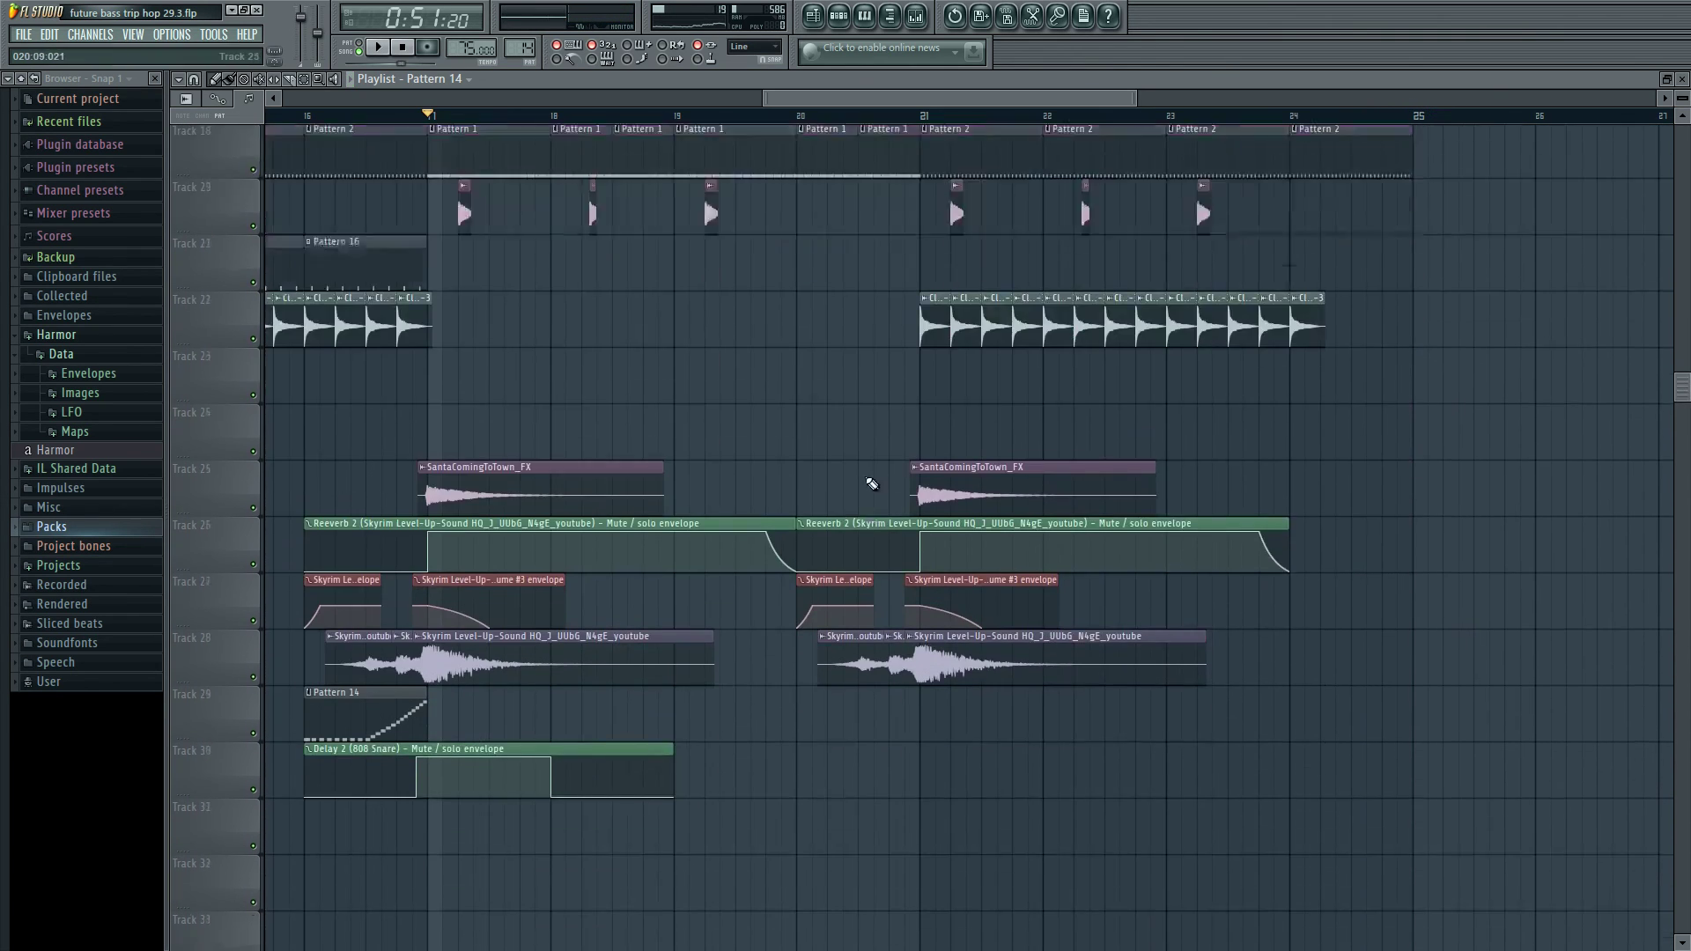
{"action": "scroll", "coordinate": [872, 484], "scroll_direction": "down", "scroll_amount": 5}
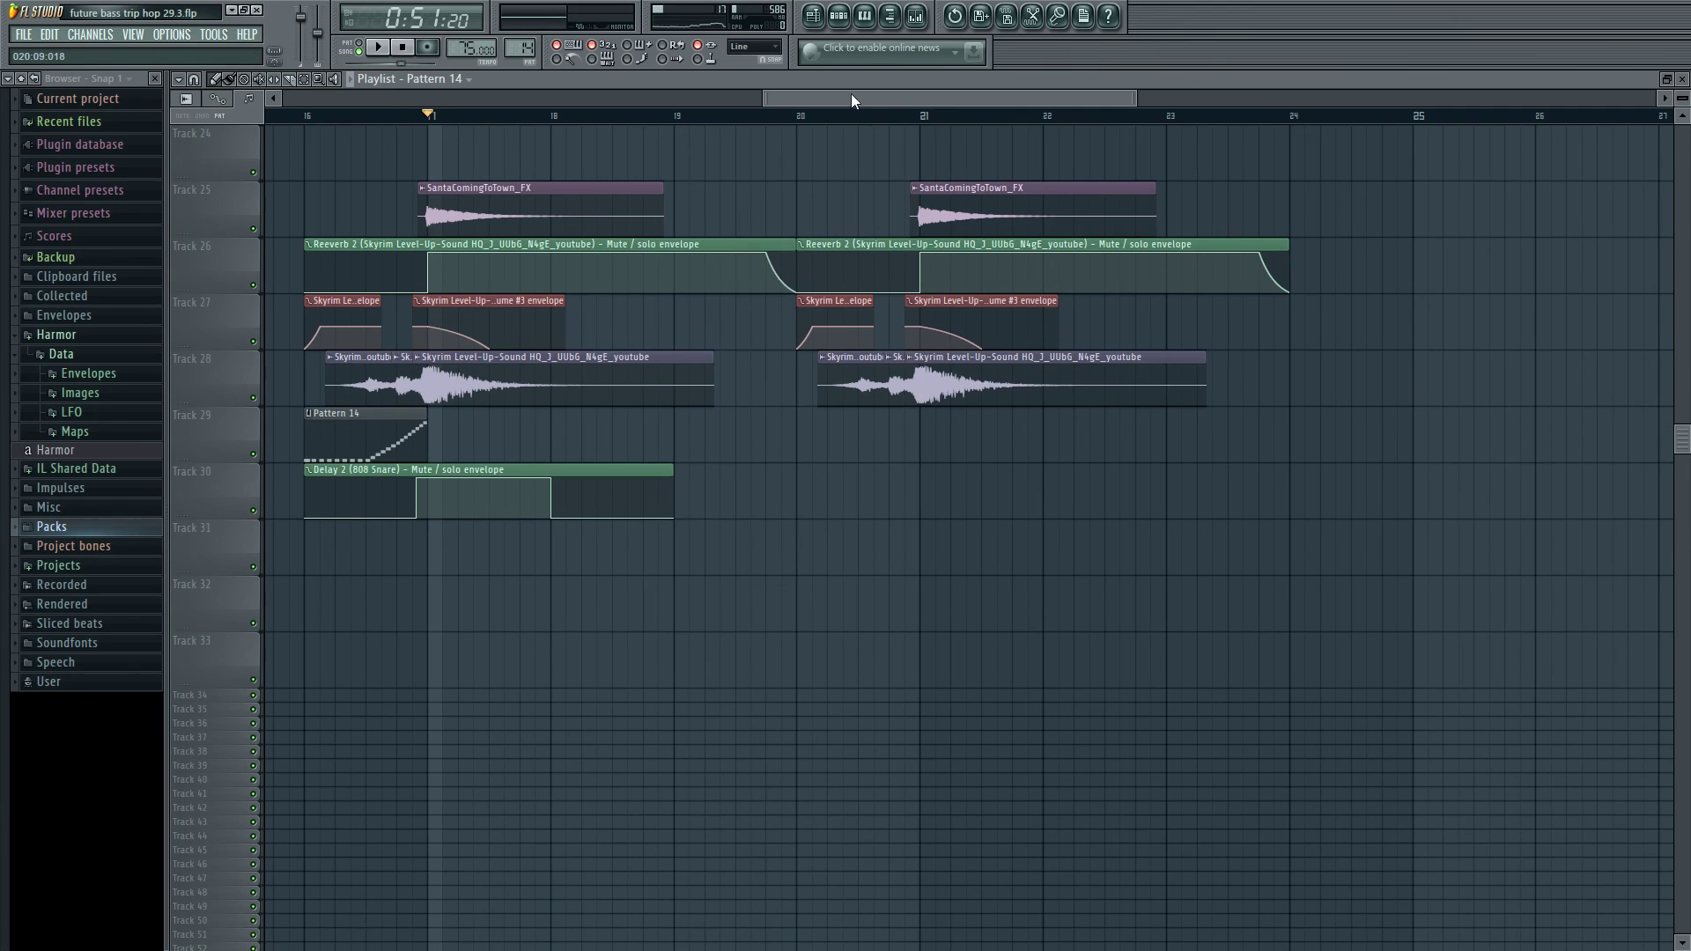
{"action": "scroll", "coordinate": [851, 99], "scroll_direction": "down", "scroll_amount": 5}
{"action": "scroll", "coordinate": [702, 347], "scroll_direction": "up", "scroll_amount": 8}
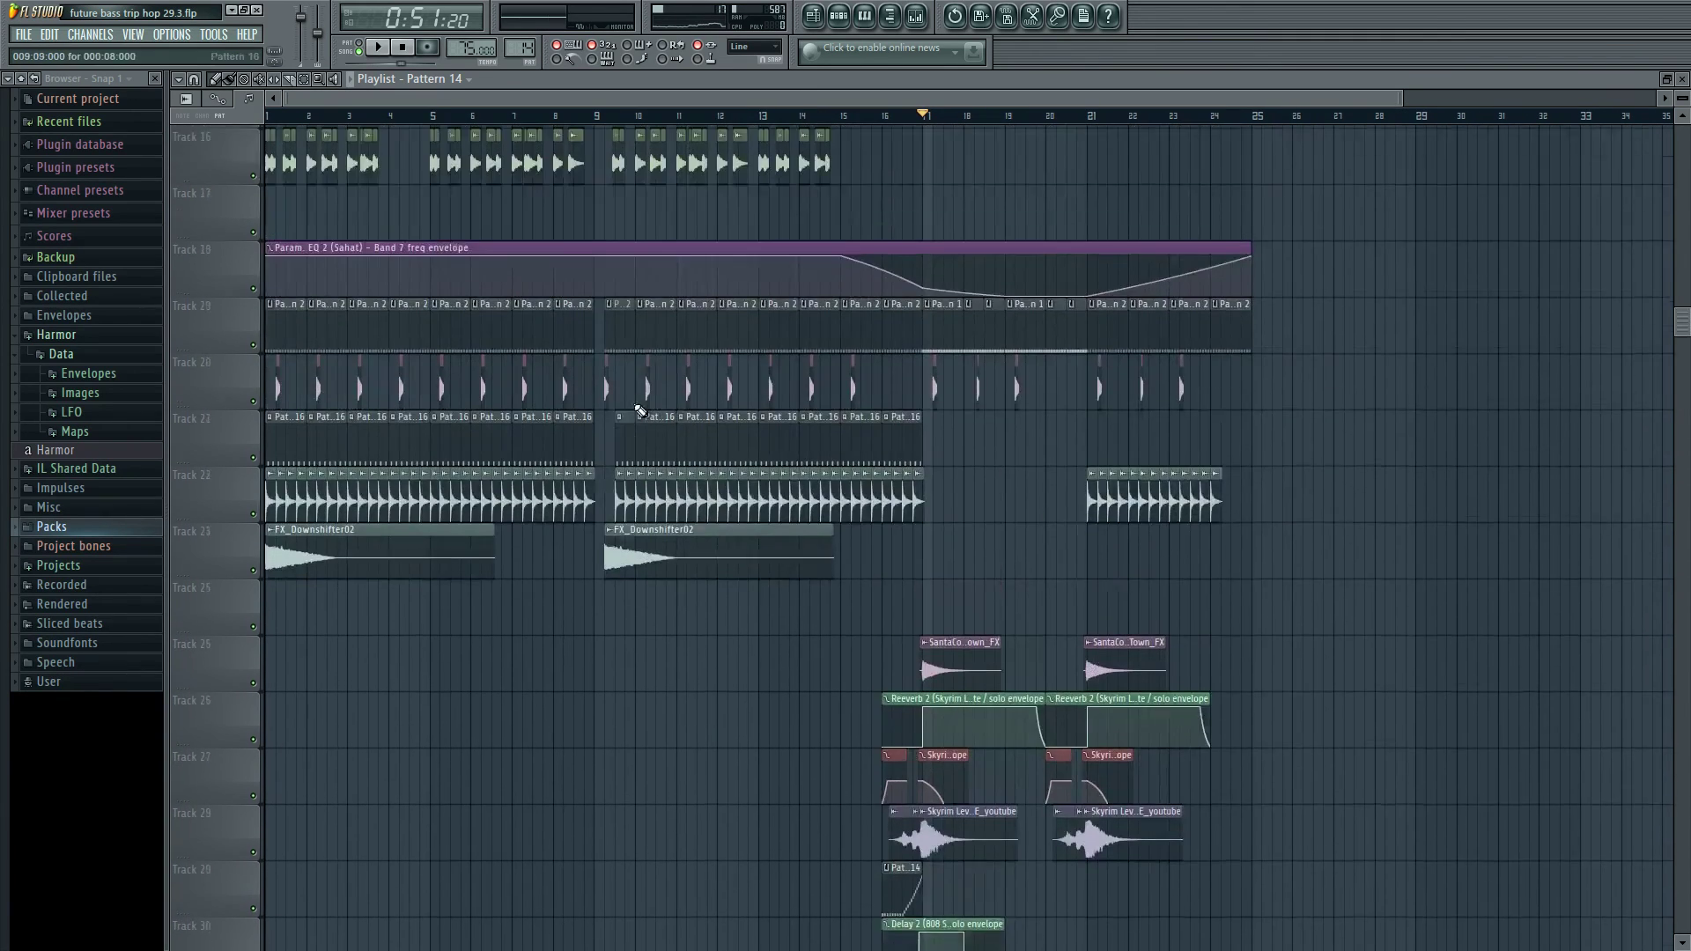
{"action": "scroll", "coordinate": [640, 411], "scroll_direction": "up", "scroll_amount": 15}
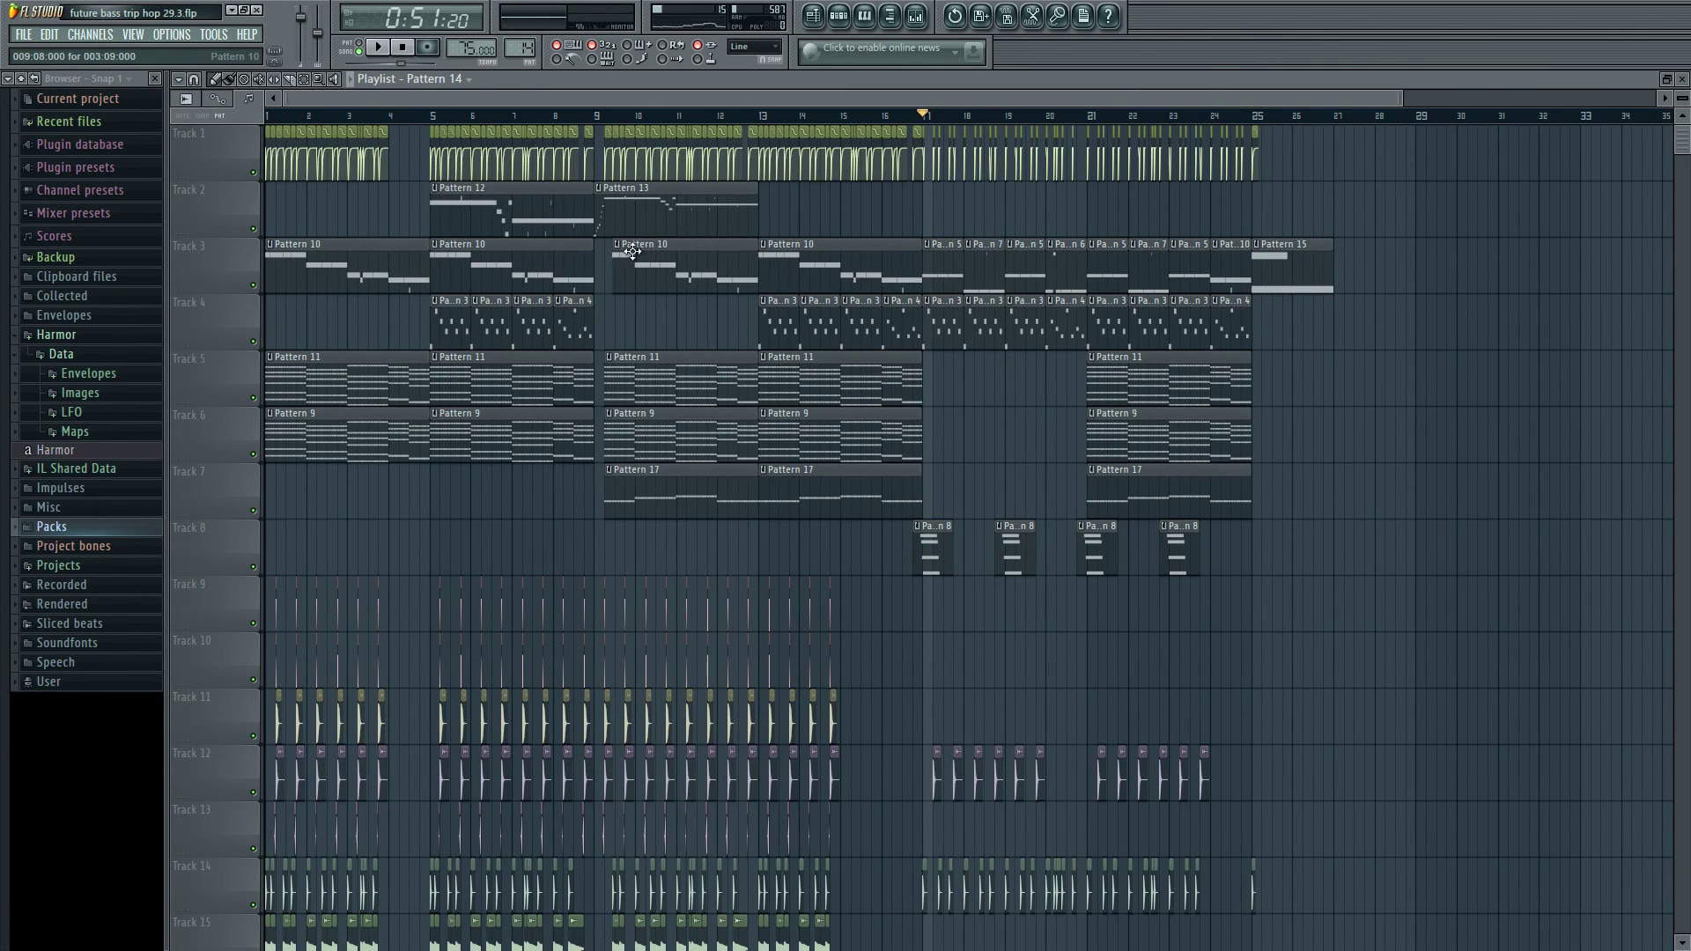
{"action": "scroll", "coordinate": [632, 252], "scroll_direction": "down", "scroll_amount": 4}
{"action": "scroll", "coordinate": [633, 257], "scroll_direction": "up", "scroll_amount": 4}
{"action": "scroll", "coordinate": [621, 273], "scroll_direction": "down", "scroll_amount": 9}
{"action": "scroll", "coordinate": [623, 284], "scroll_direction": "up", "scroll_amount": 9}
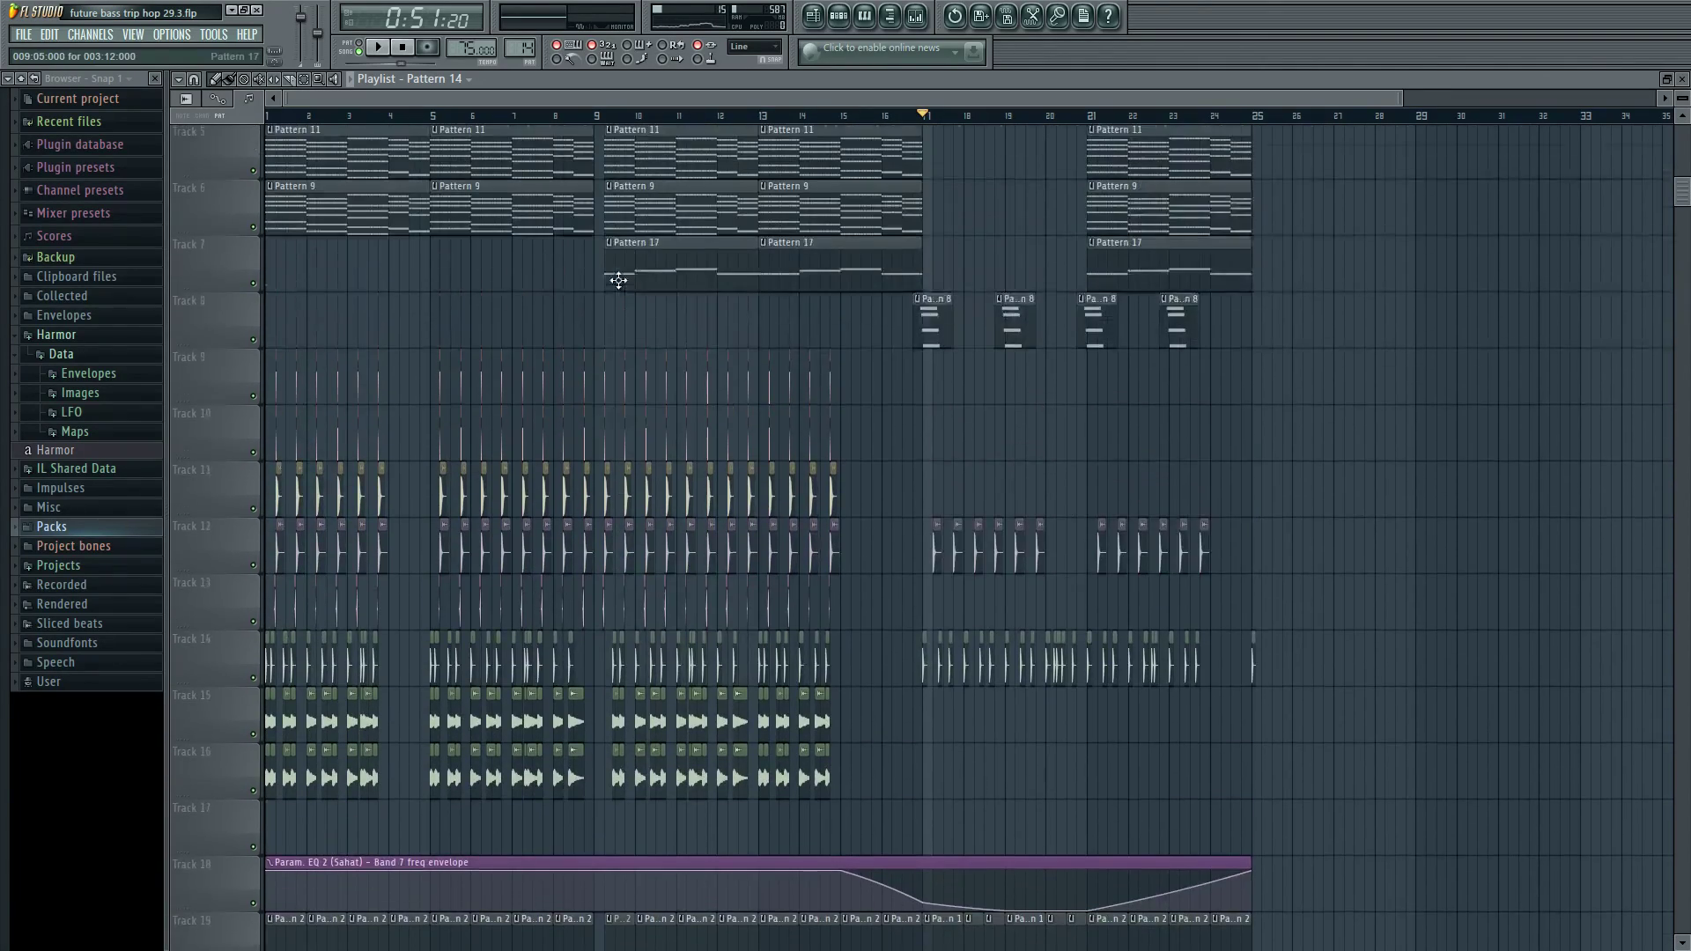
{"action": "scroll", "coordinate": [863, 427], "scroll_direction": "up", "scroll_amount": 5}
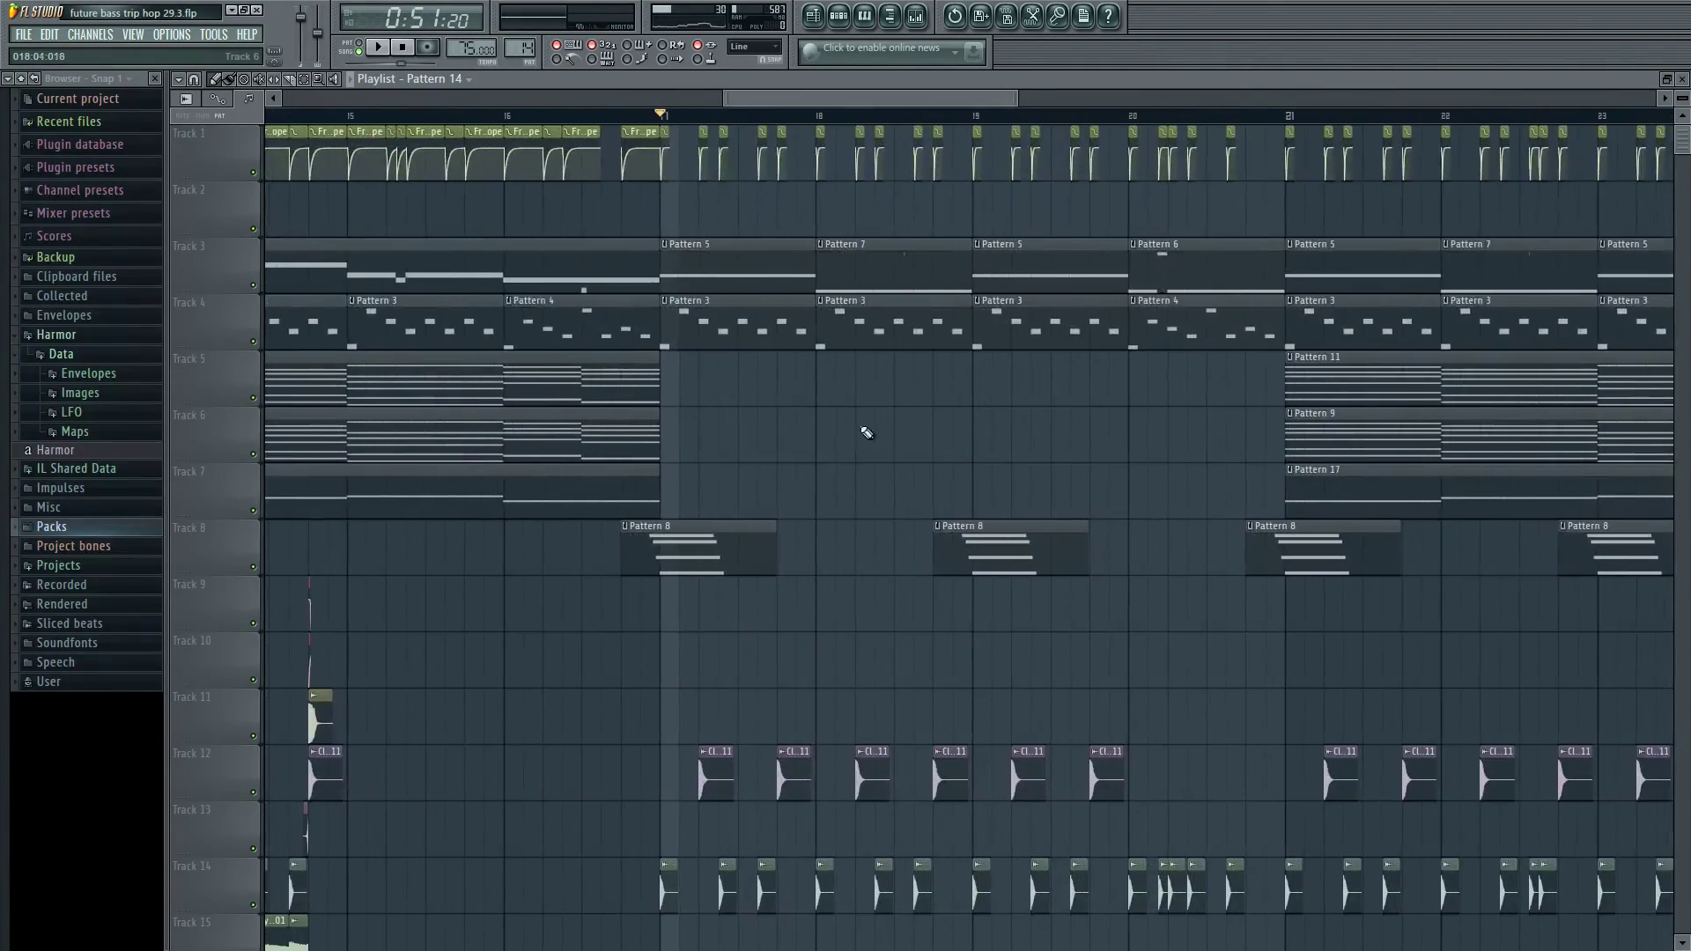
- Examine the section from bar 17 on Tracks 1 to 30, including its transition FX, reverb and delay envelopes, within the zoomed-out song
{"action": "scroll", "coordinate": [877, 431], "scroll_direction": "down", "scroll_amount": 8}
{"action": "scroll", "coordinate": [873, 435], "scroll_direction": "down", "scroll_amount": 14}
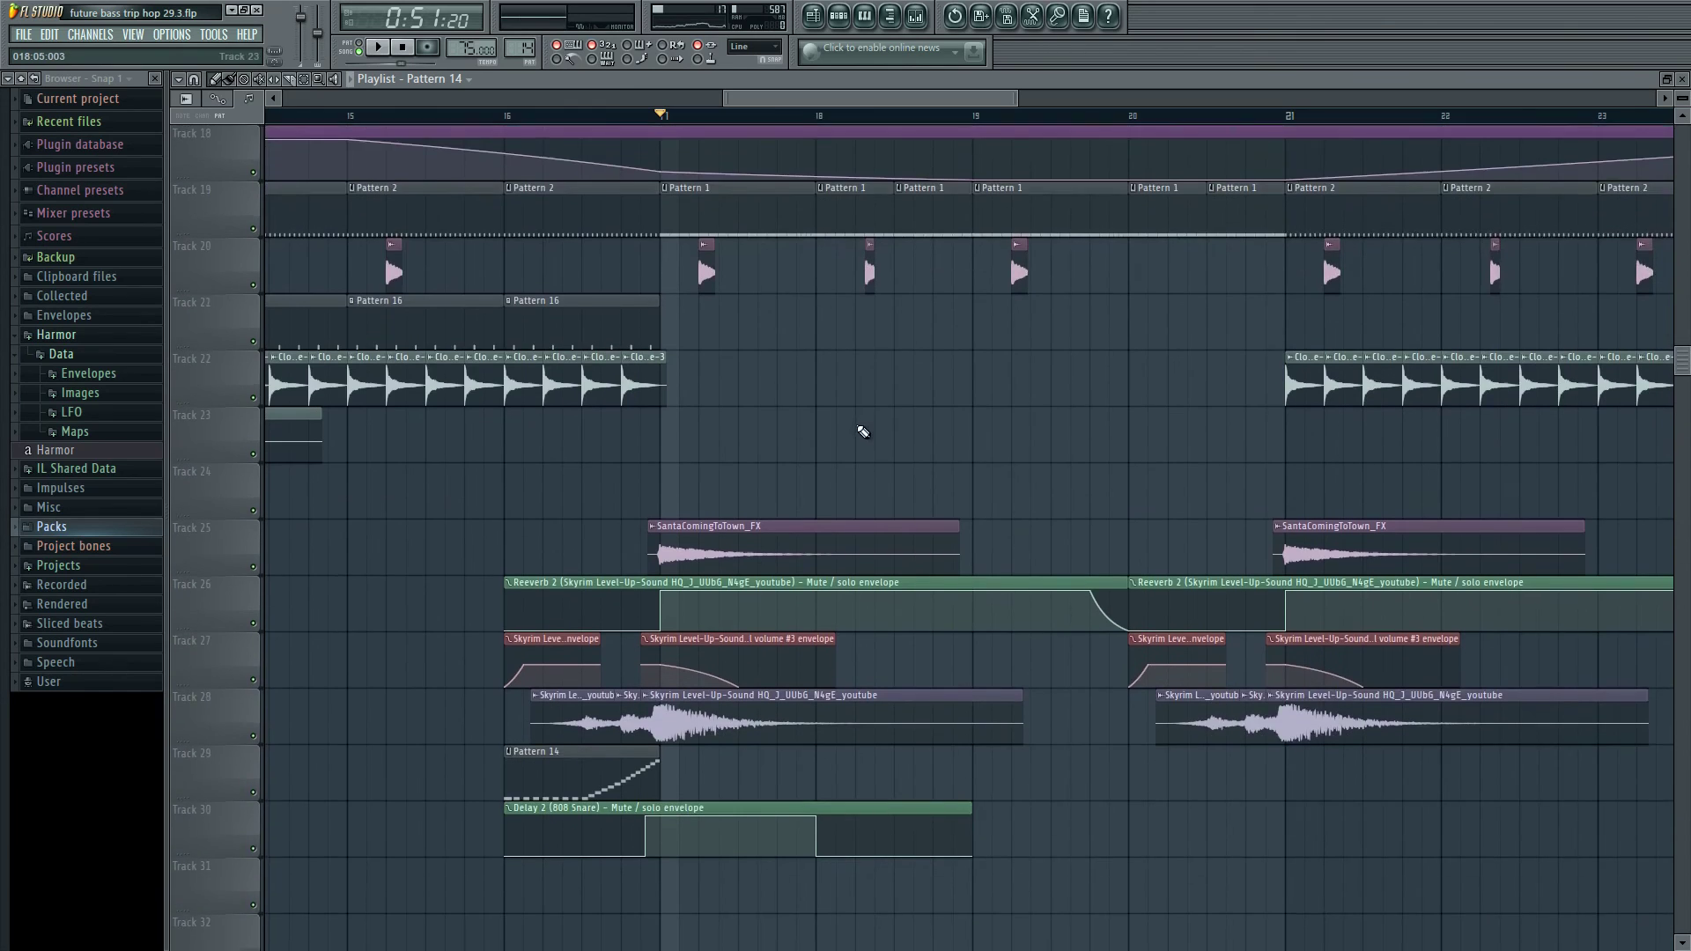
{"action": "scroll", "coordinate": [820, 95], "scroll_direction": "down", "scroll_amount": 6}
{"action": "scroll", "coordinate": [777, 178], "scroll_direction": "up", "scroll_amount": 14}
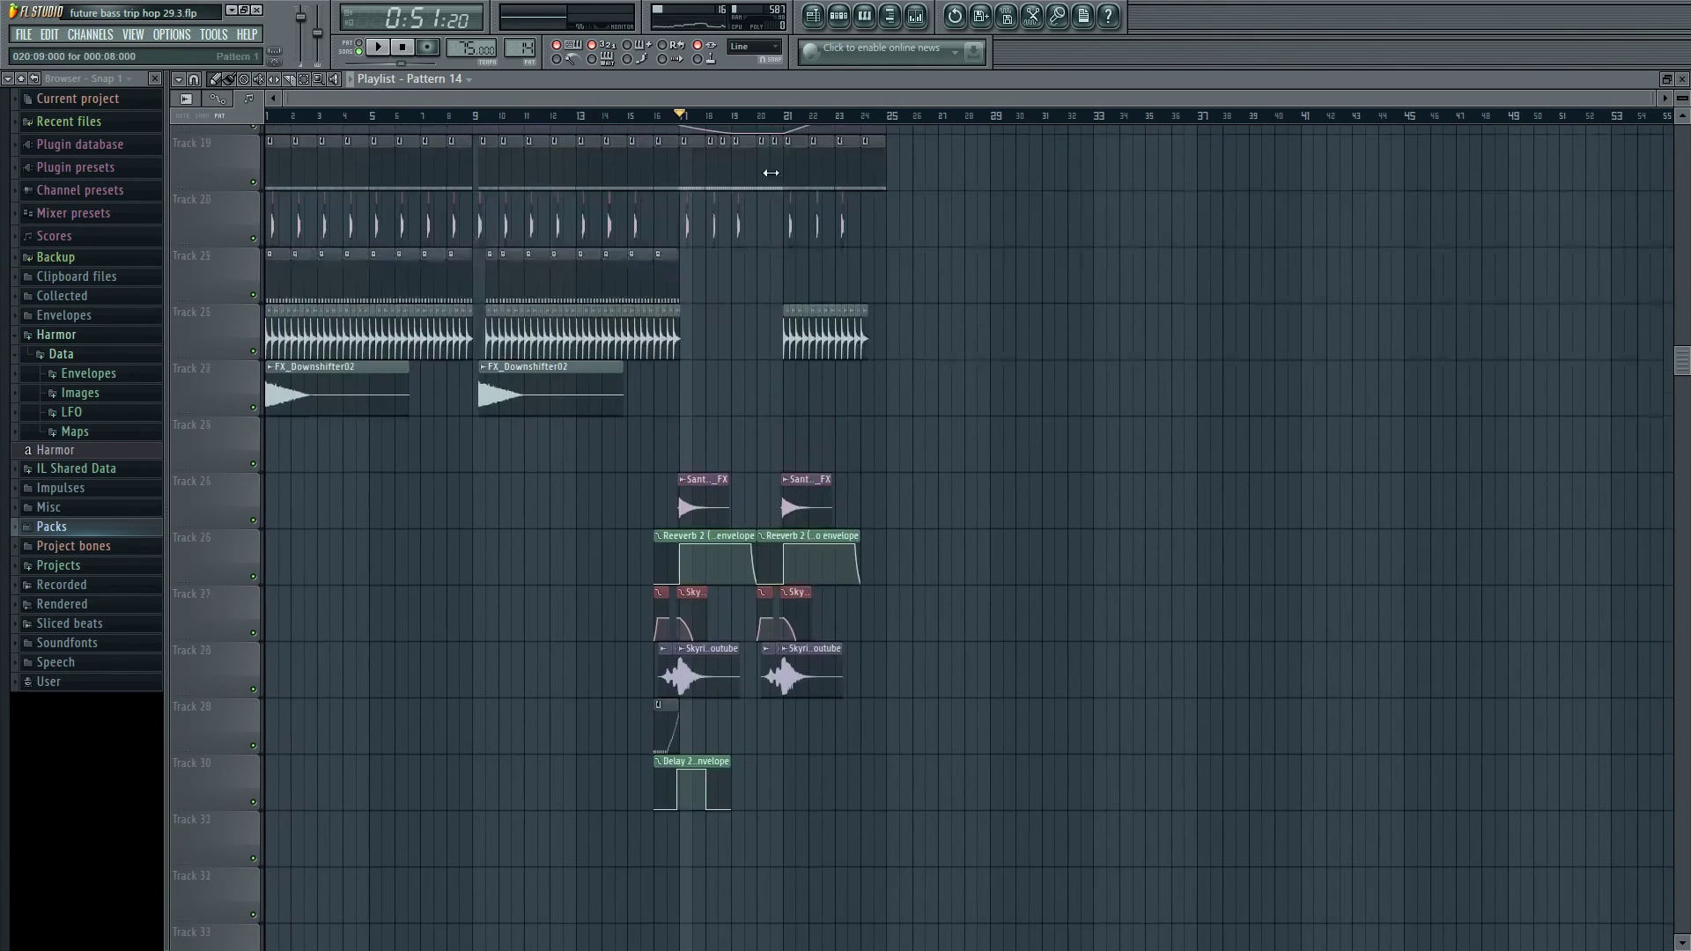
{"action": "scroll", "coordinate": [777, 178], "scroll_direction": "up", "scroll_amount": 8}
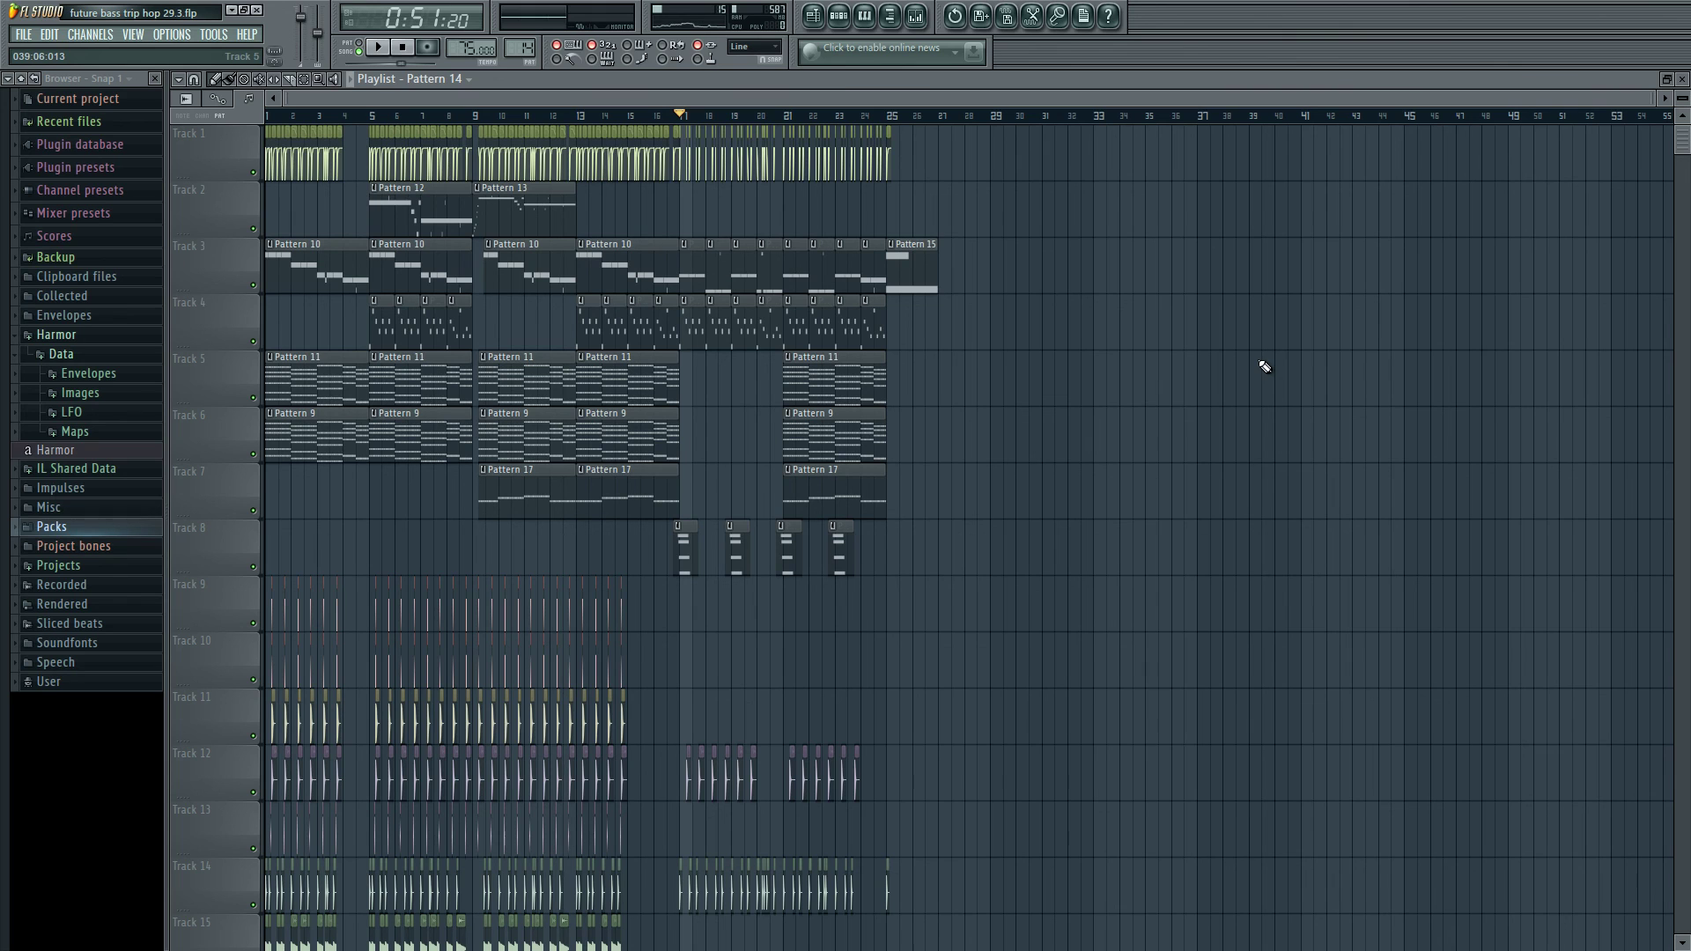
- Review the complete song layout again, comparing the melodic patterns on Tracks 2 to 8 with the drum, automation and FX tracks below
{"action": "scroll", "coordinate": [930, 111], "scroll_direction": "up", "scroll_amount": 3}
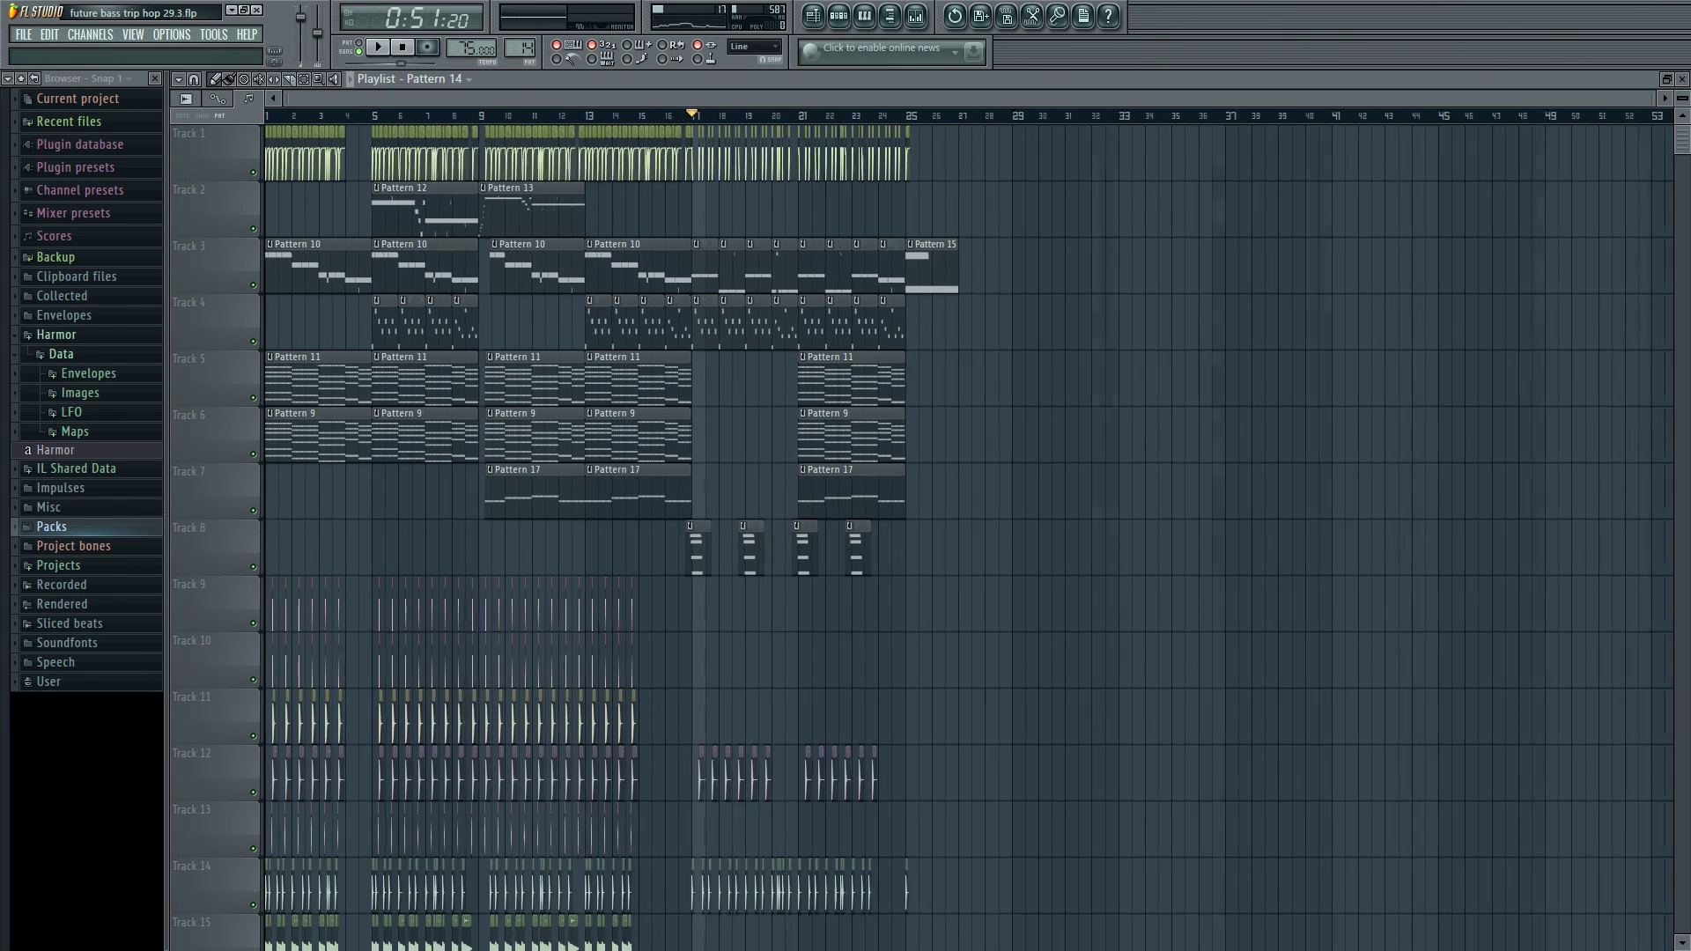
{"action": "scroll", "coordinate": [917, 291], "scroll_direction": "down", "scroll_amount": 5}
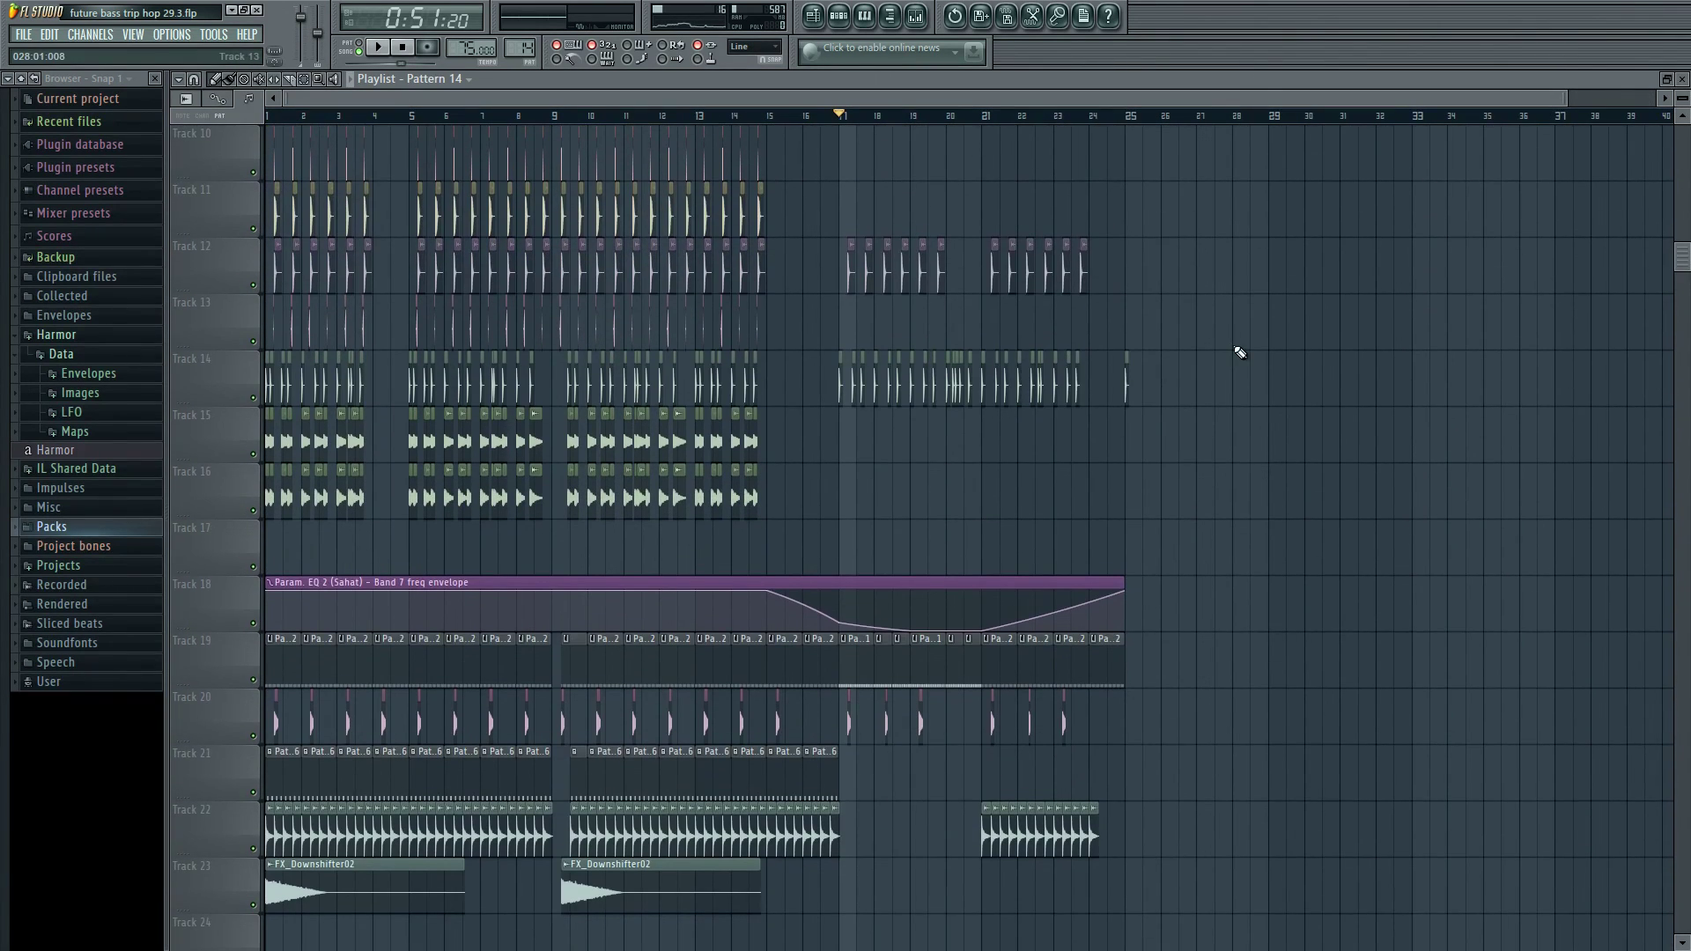
{"action": "scroll", "coordinate": [1233, 352], "scroll_direction": "down", "scroll_amount": 5}
{"action": "scroll", "coordinate": [1233, 361], "scroll_direction": "down", "scroll_amount": 2}
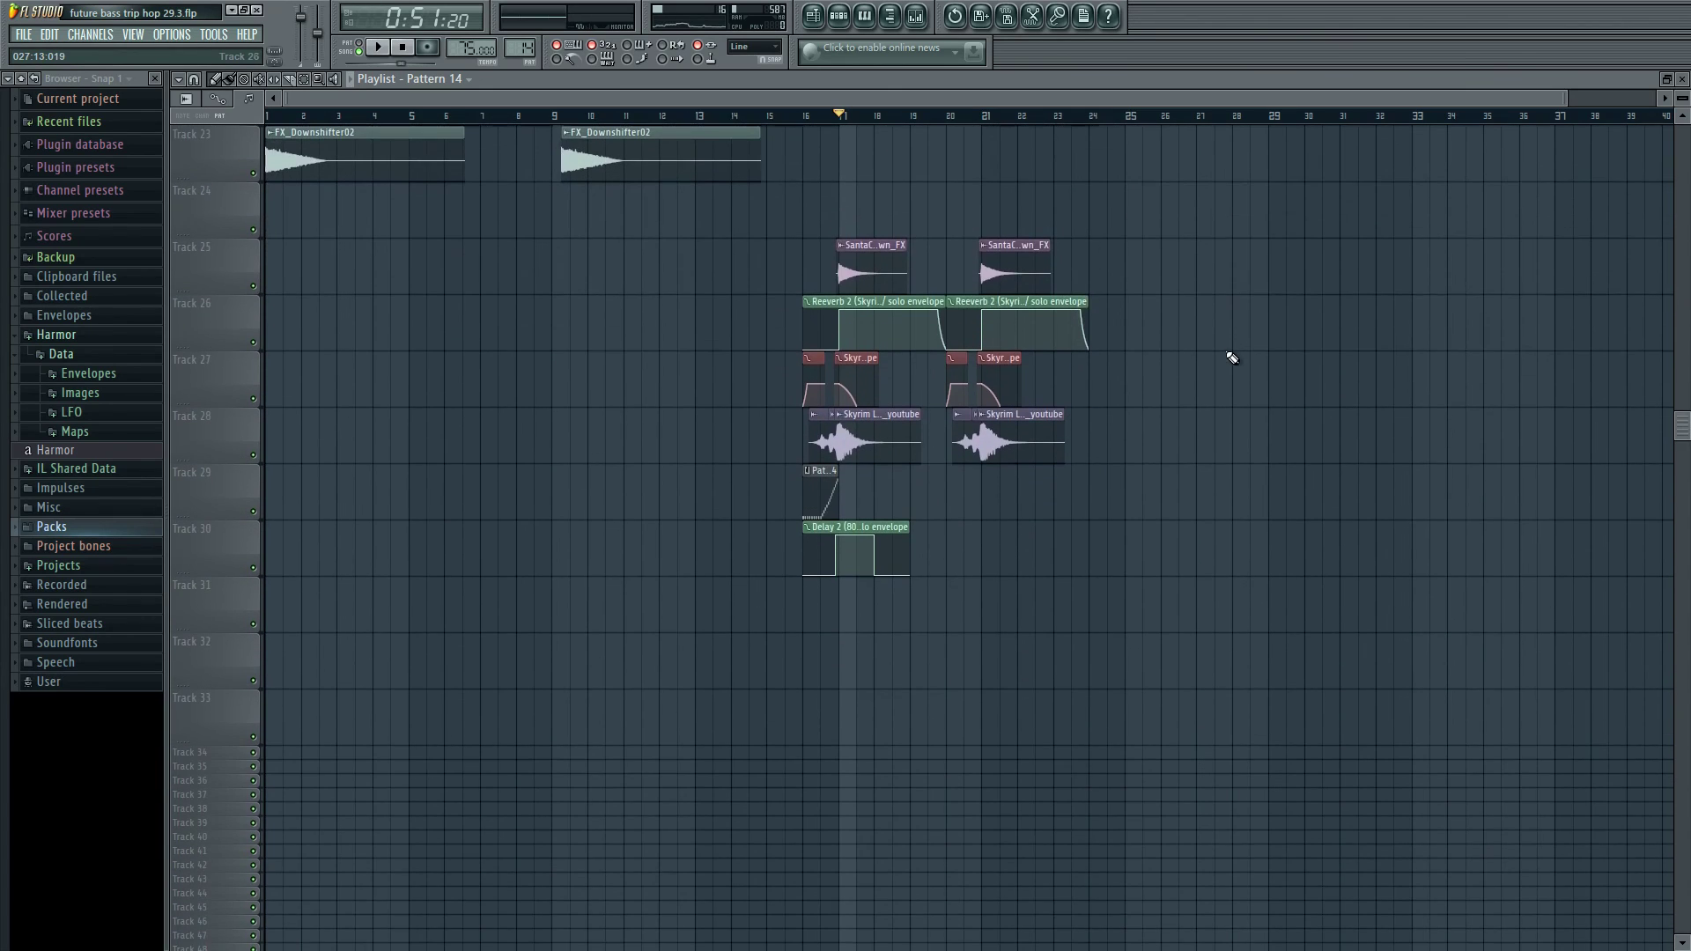
{"action": "scroll", "coordinate": [1231, 361], "scroll_direction": "up", "scroll_amount": 6}
{"action": "scroll", "coordinate": [1224, 394], "scroll_direction": "up", "scroll_amount": 7}
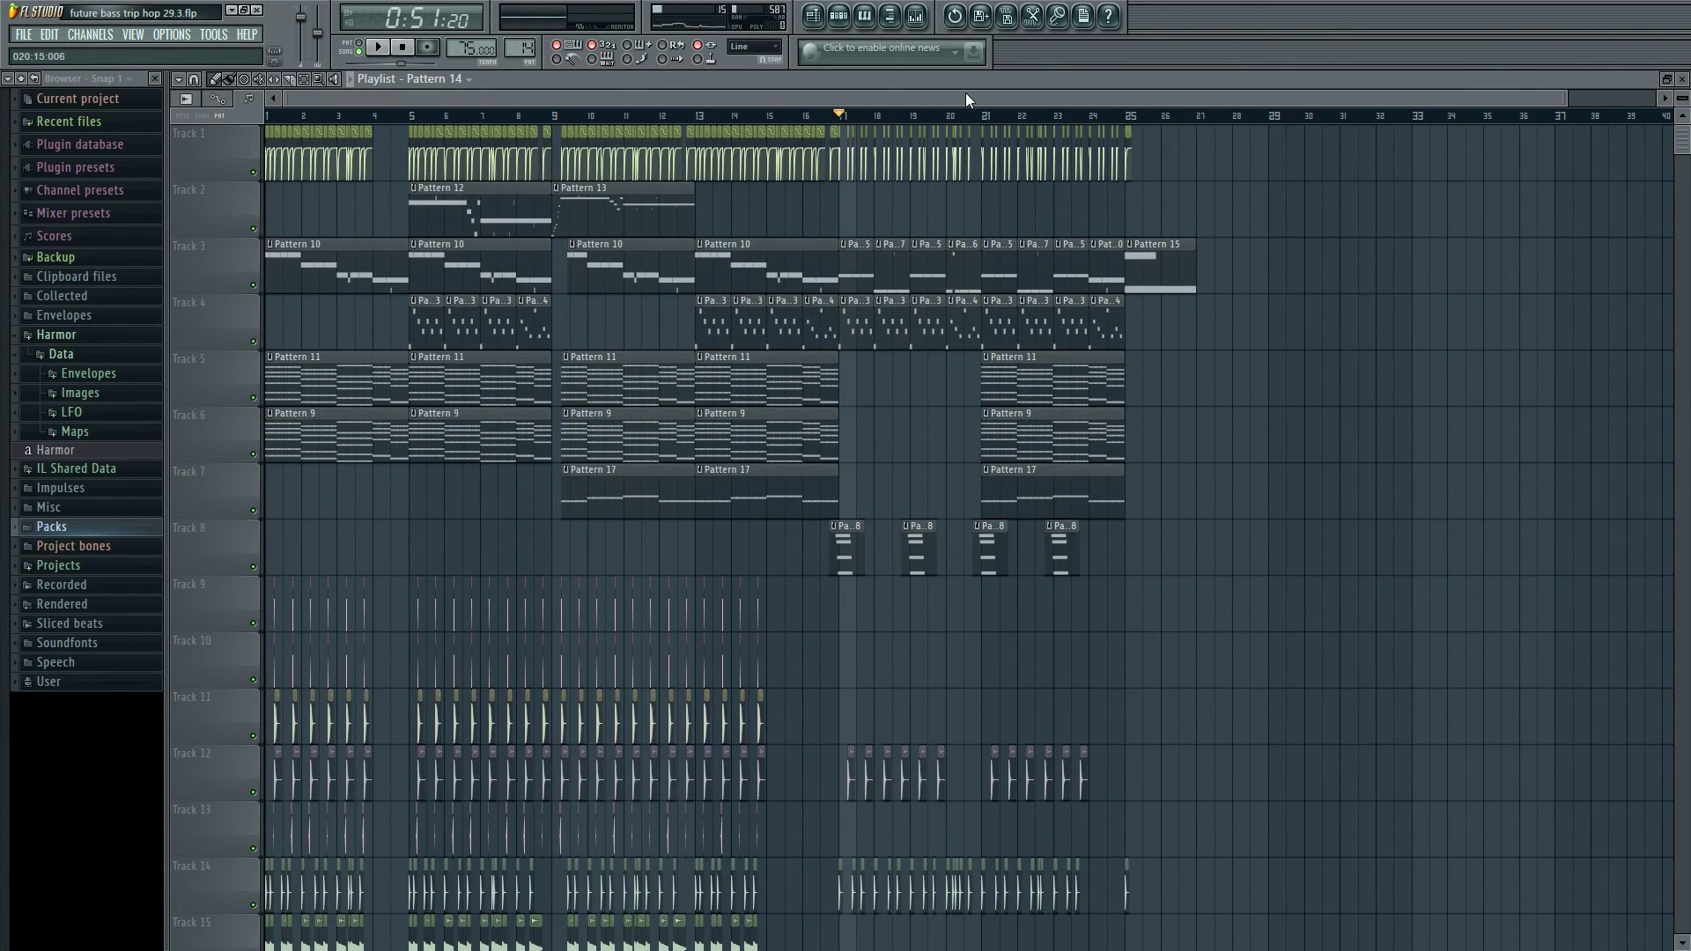
{"action": "scroll", "coordinate": [1049, 238], "scroll_direction": "up", "scroll_amount": 2}
{"action": "scroll", "coordinate": [1415, 423], "scroll_direction": "down", "scroll_amount": 5}
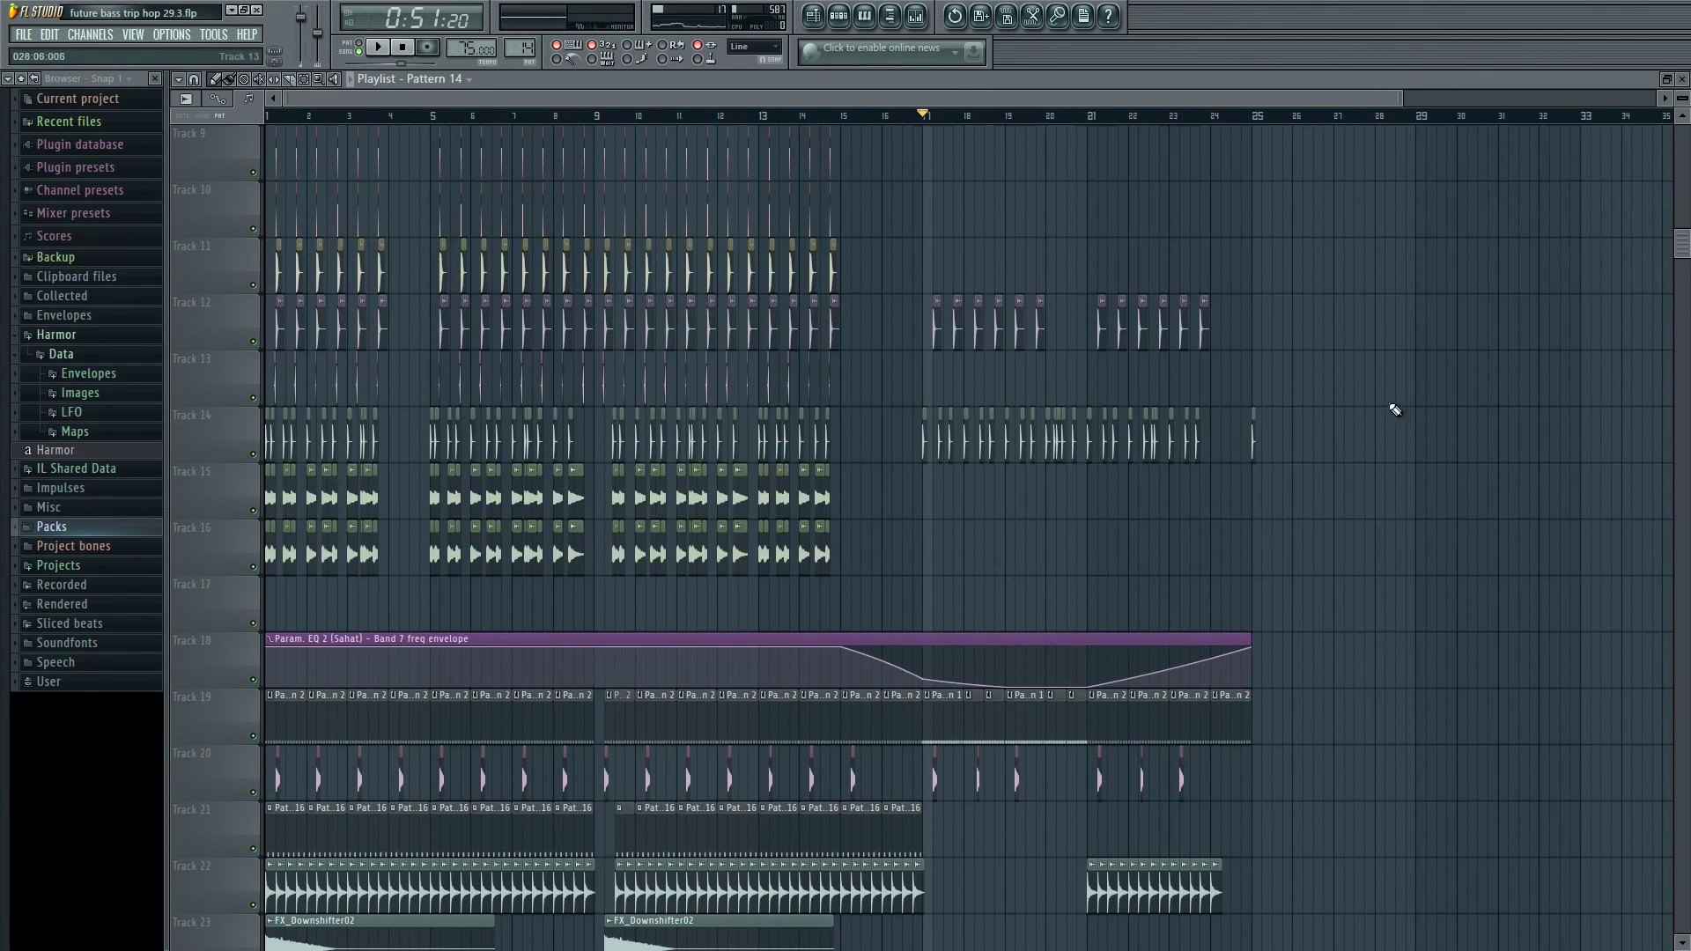